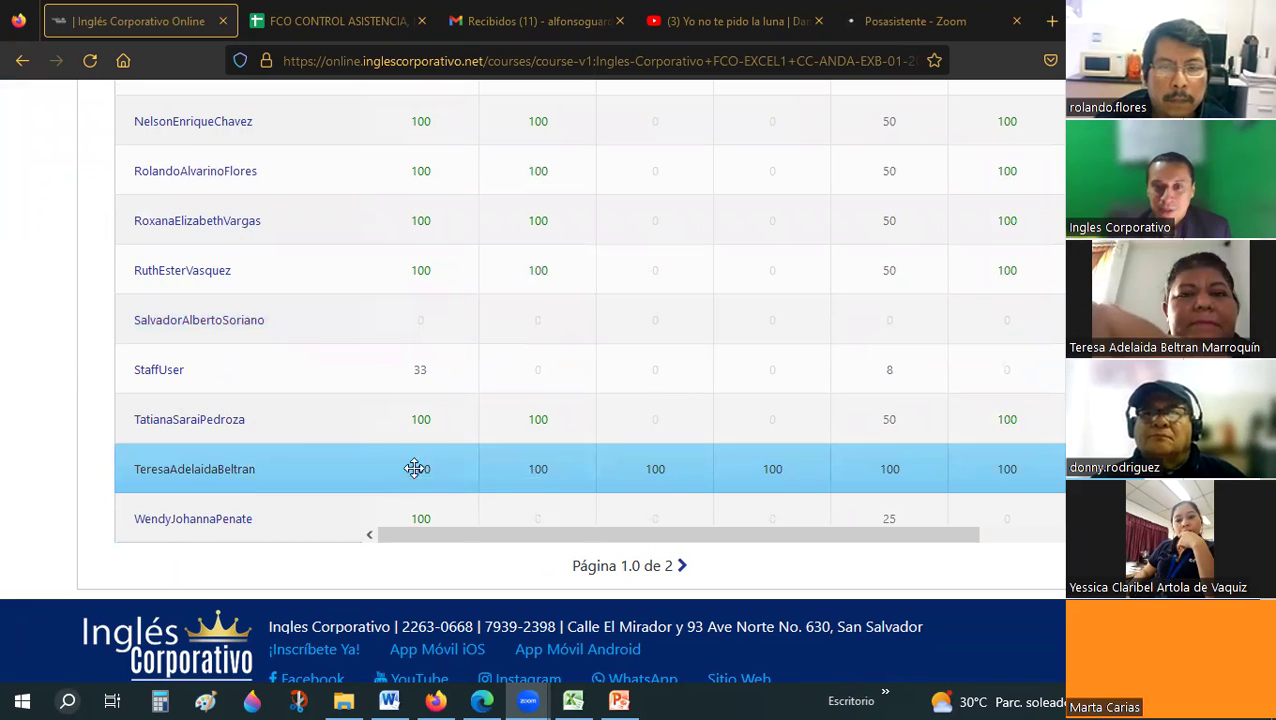
Switch to the FCO CONTROL ASISTENCIA attendance spreadsheet in the browser.
mouse_move(691, 486)
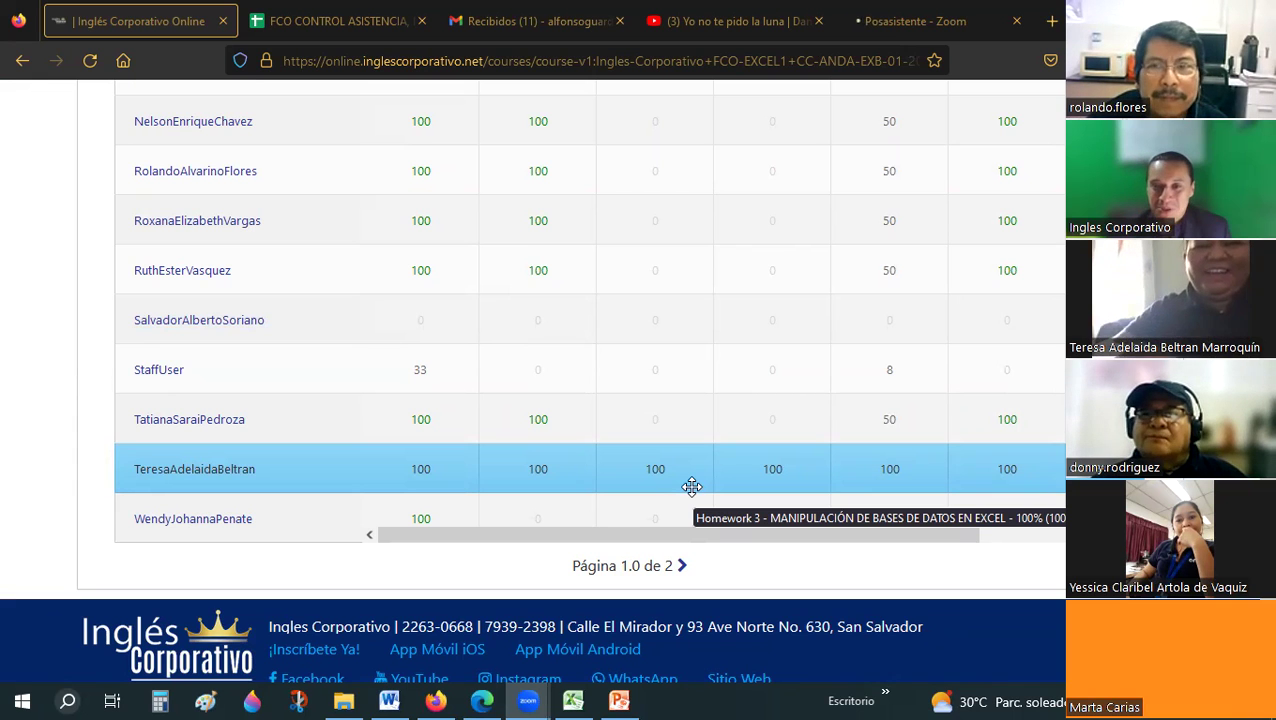
scroll(692, 487, "up", 2)
scroll(692, 487, "up", 2)
scroll(692, 487, "up", 2)
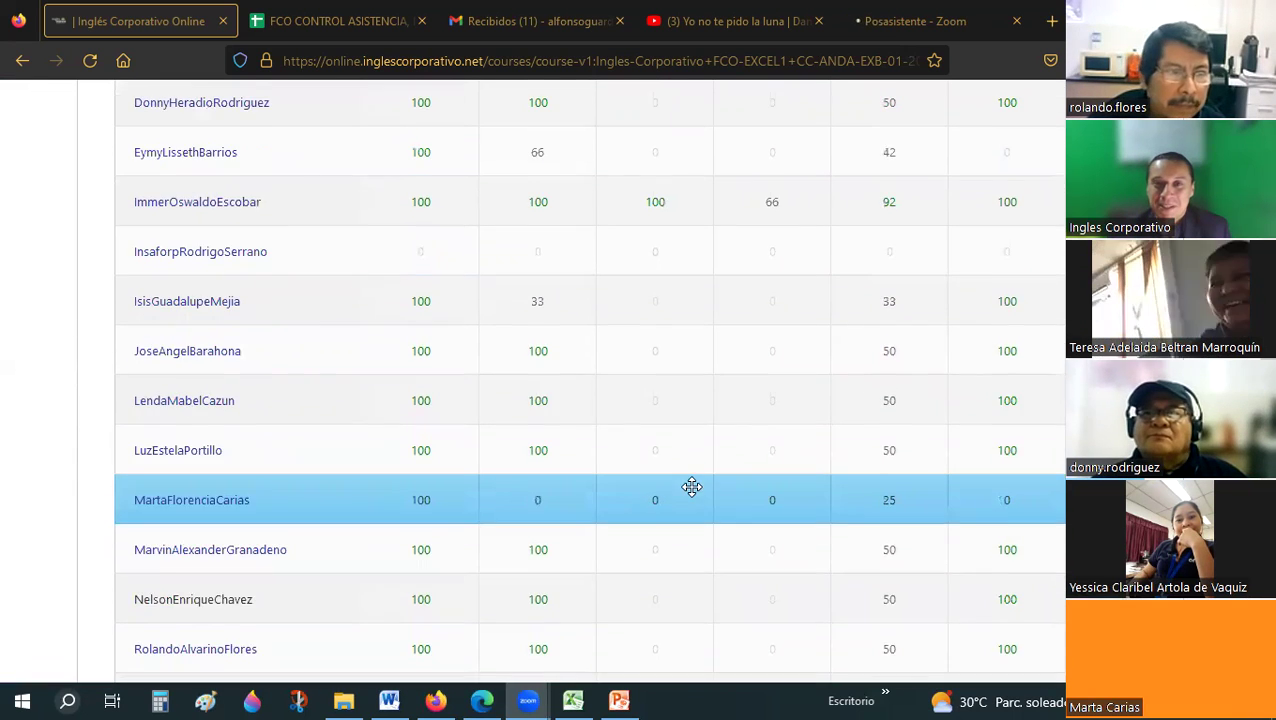
scroll(692, 487, "up", 1)
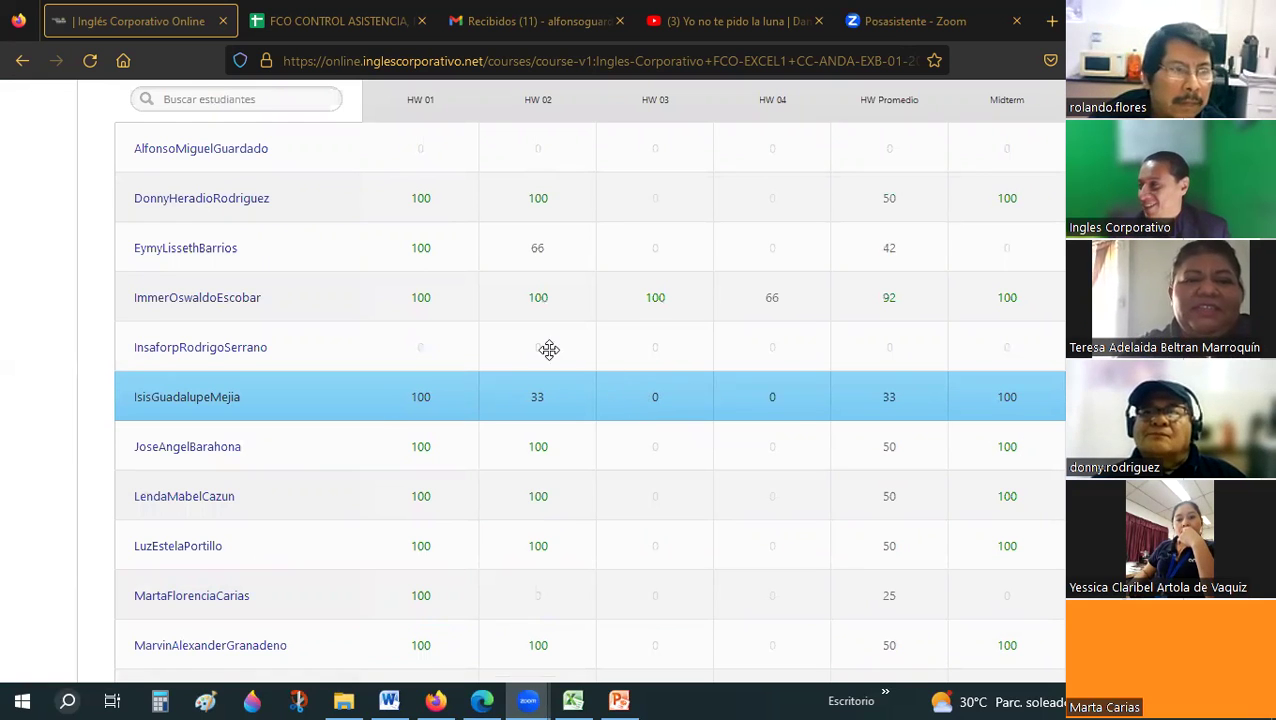
scroll(548, 348, "down", 1)
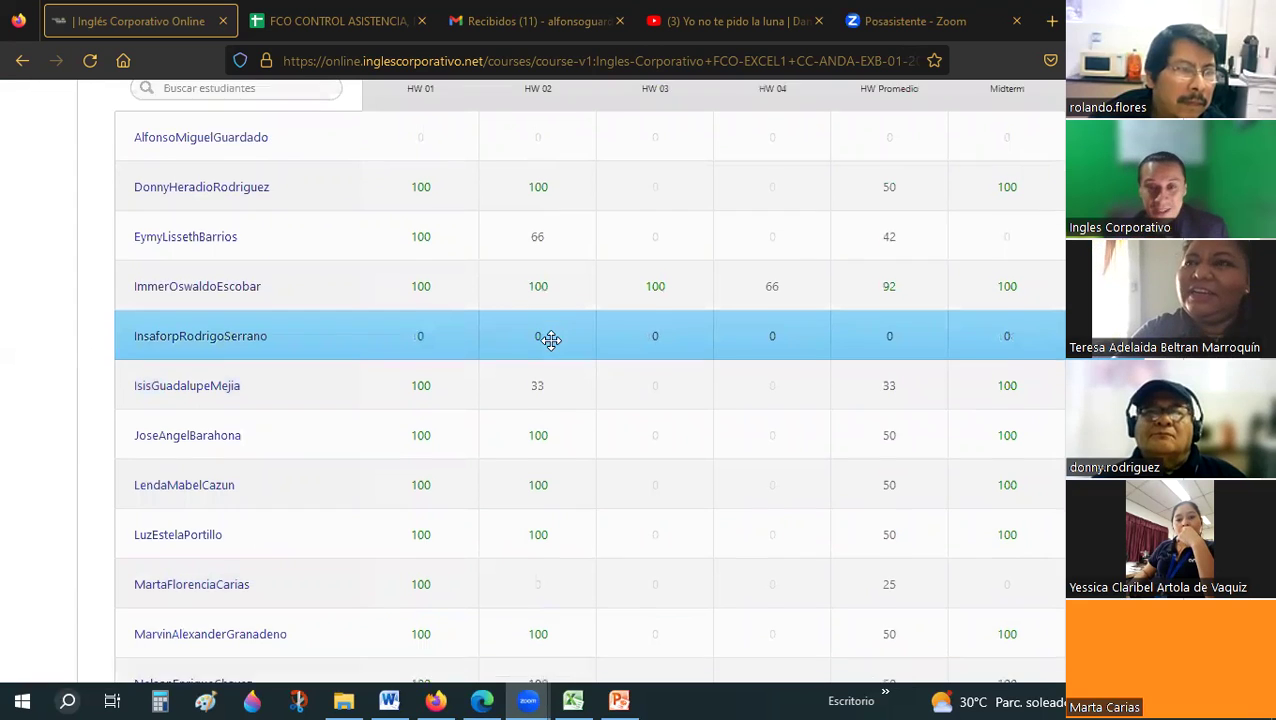
scroll(549, 346, "down", 1)
scroll(550, 344, "down", 1)
scroll(551, 341, "down", 1)
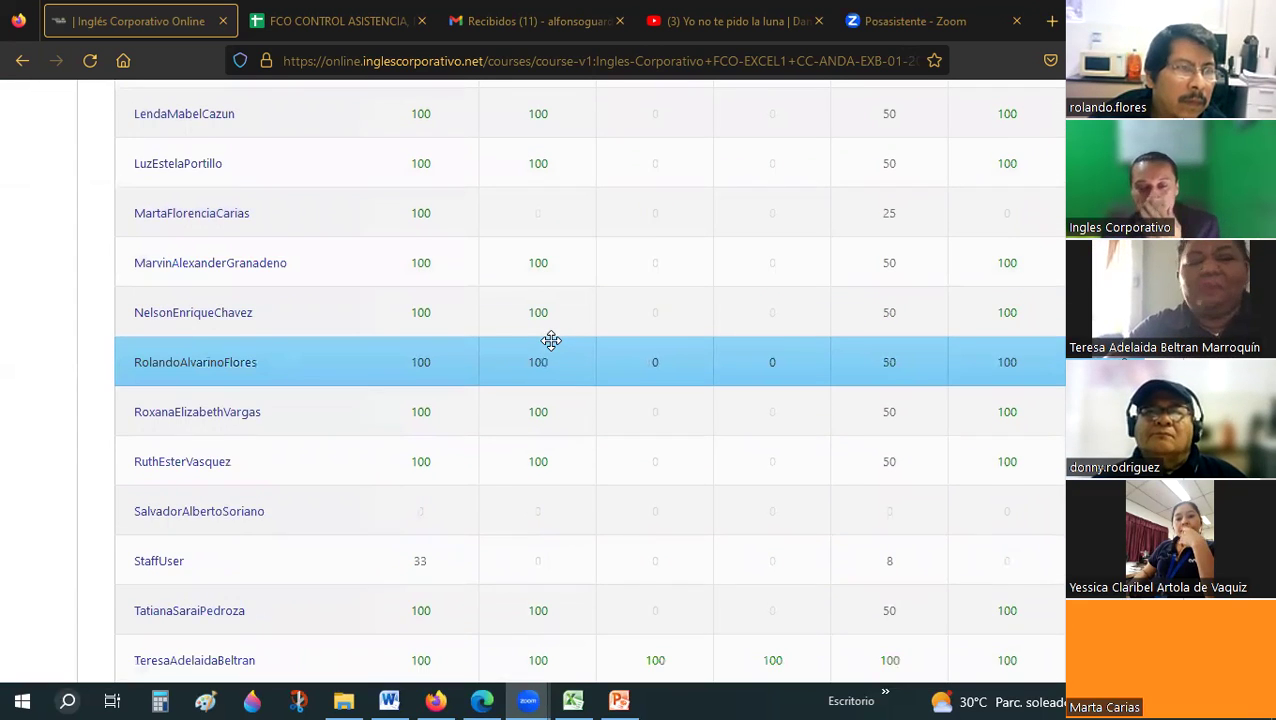
scroll(551, 341, "down", 2)
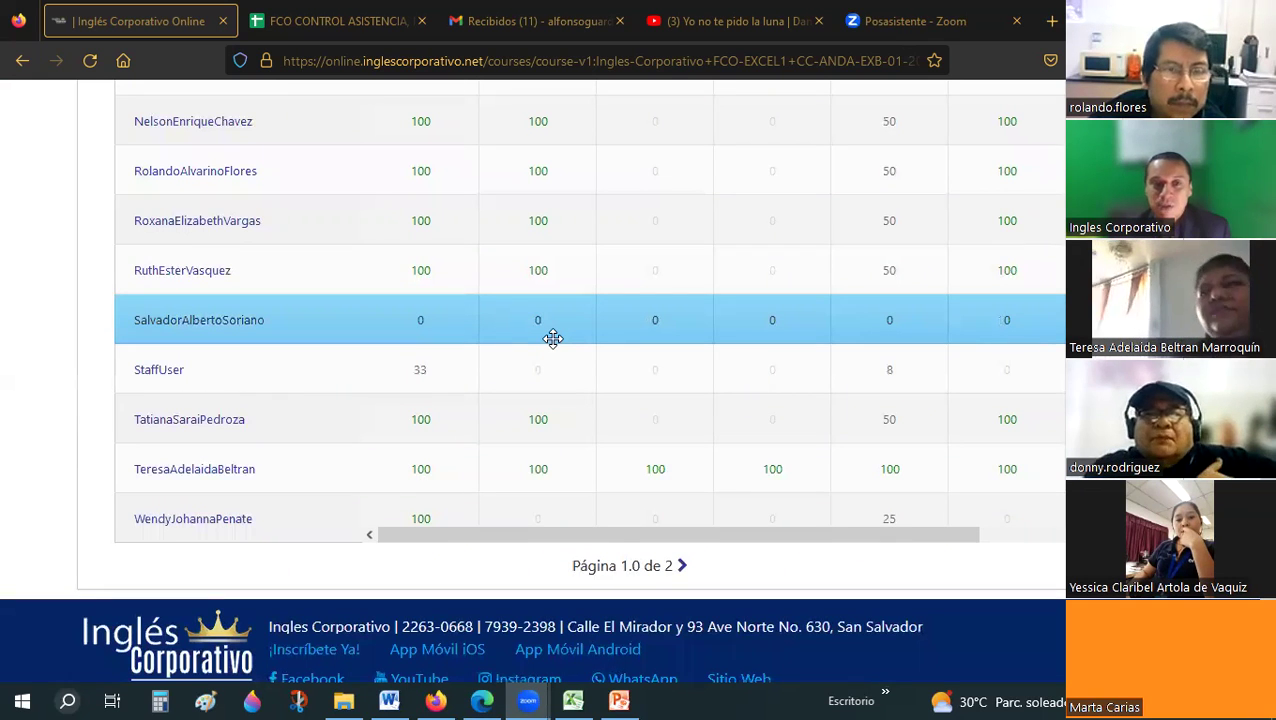
mouse_move(553, 339)
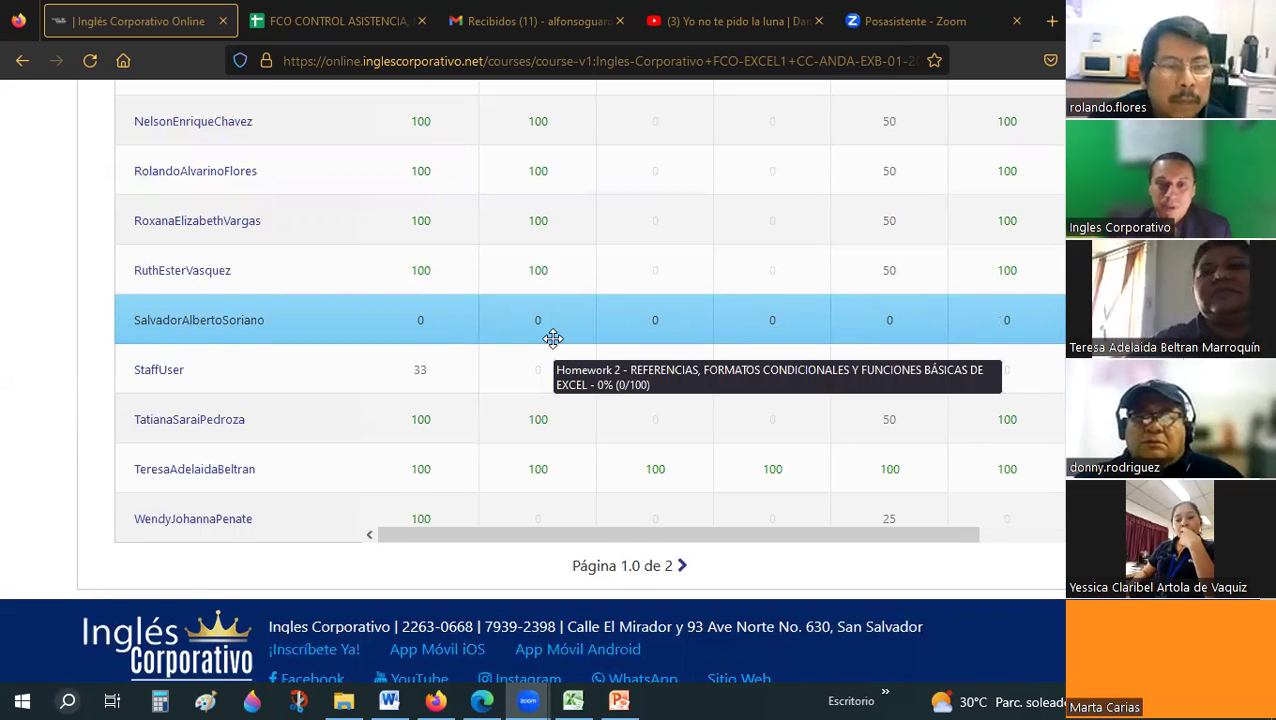
scroll(553, 339, "up", 1)
scroll(553, 339, "up", 3)
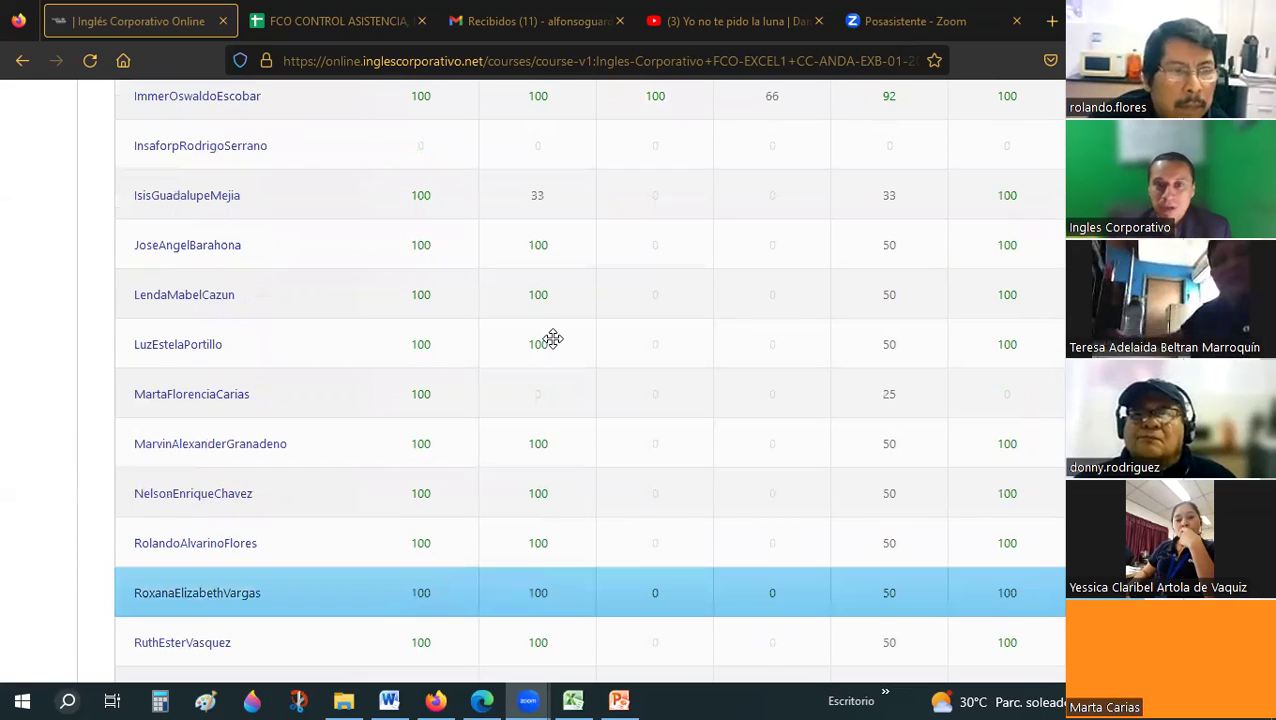
scroll(553, 339, "up", 2)
scroll(553, 339, "up", 1)
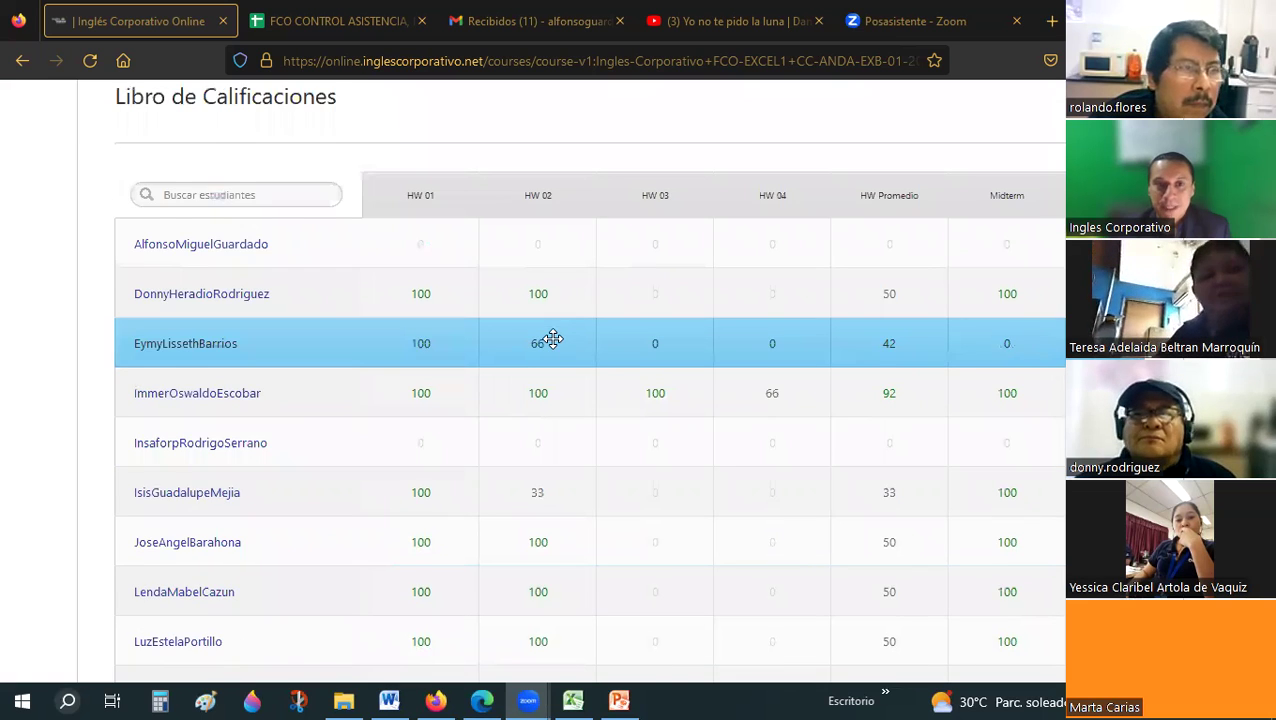
scroll(553, 339, "up", 1)
scroll(548, 392, "down", 1)
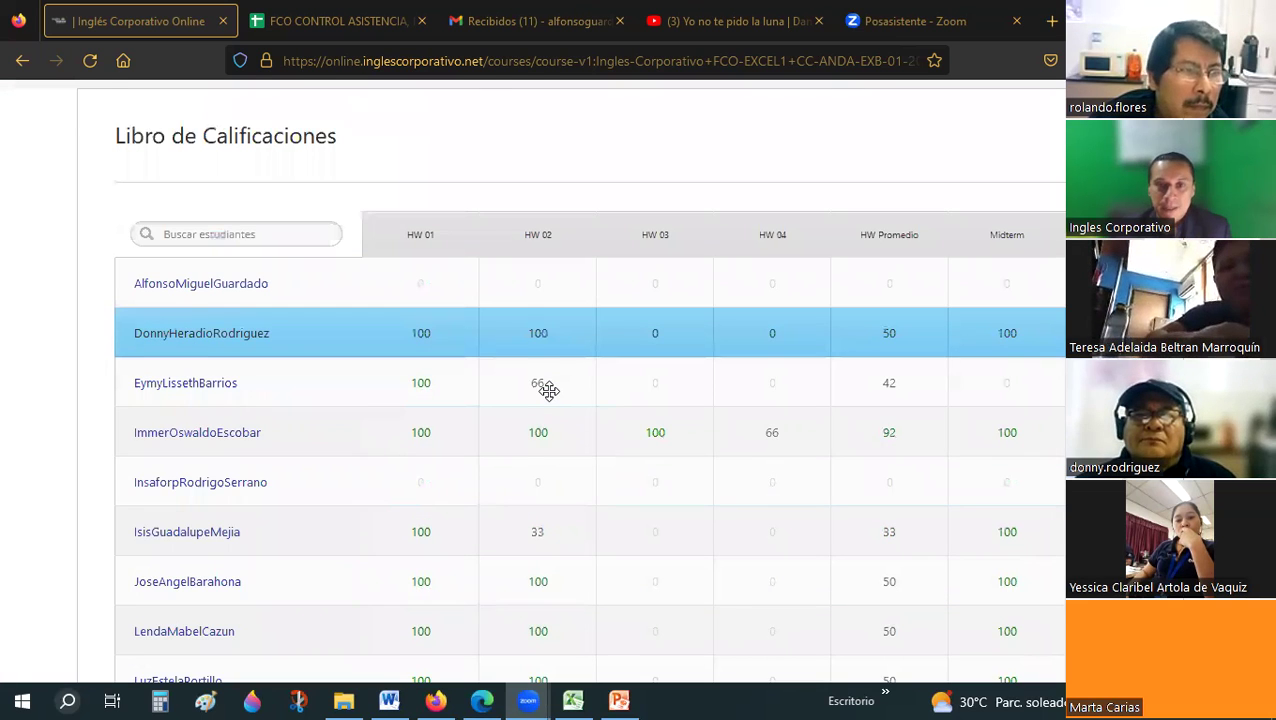
scroll(548, 391, "down", 2)
scroll(549, 391, "down", 4)
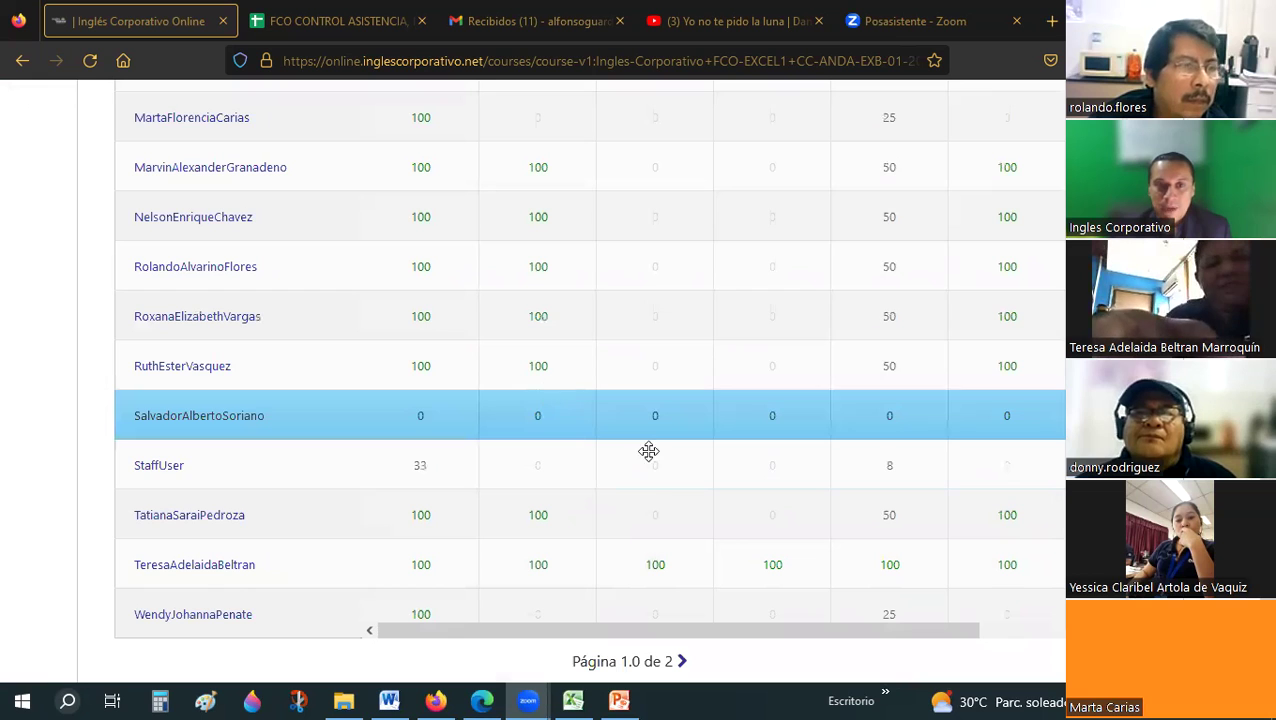
left_click(298, 8)
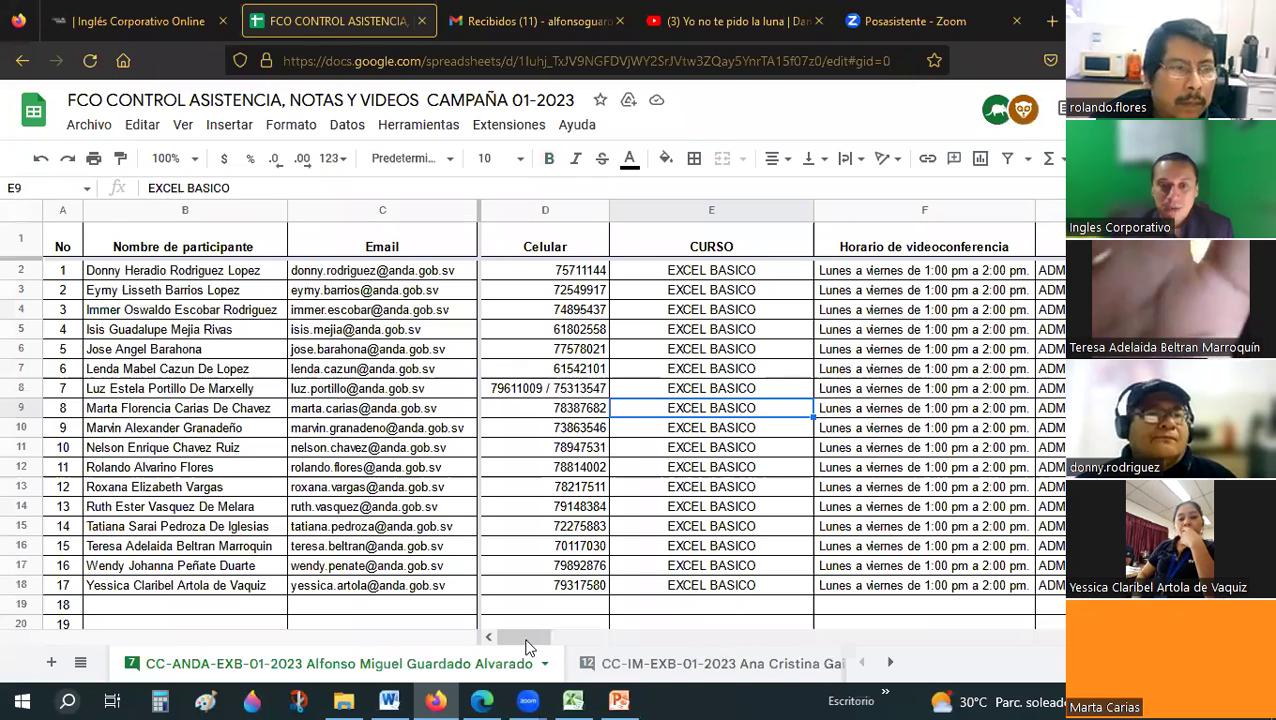
Scroll right to the VIERNES 17 column and select cell AW2.
left_click(615, 638)
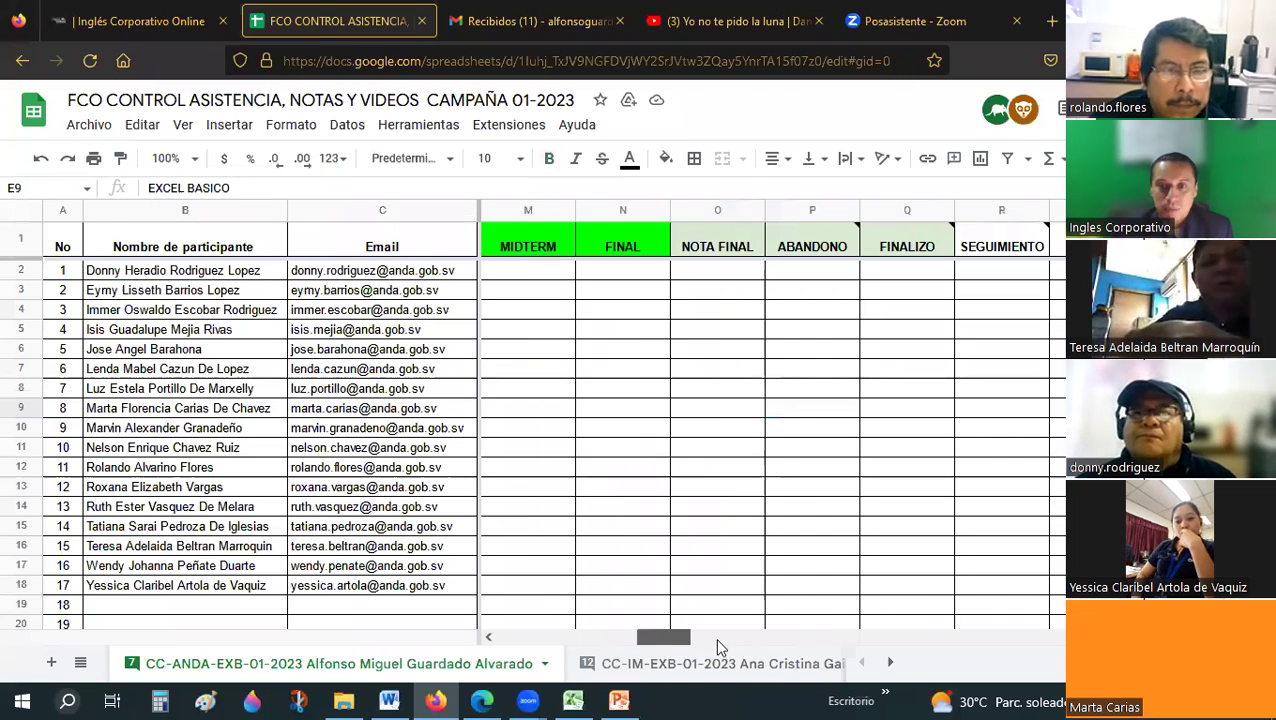
left_click(715, 637)
left_click(875, 634)
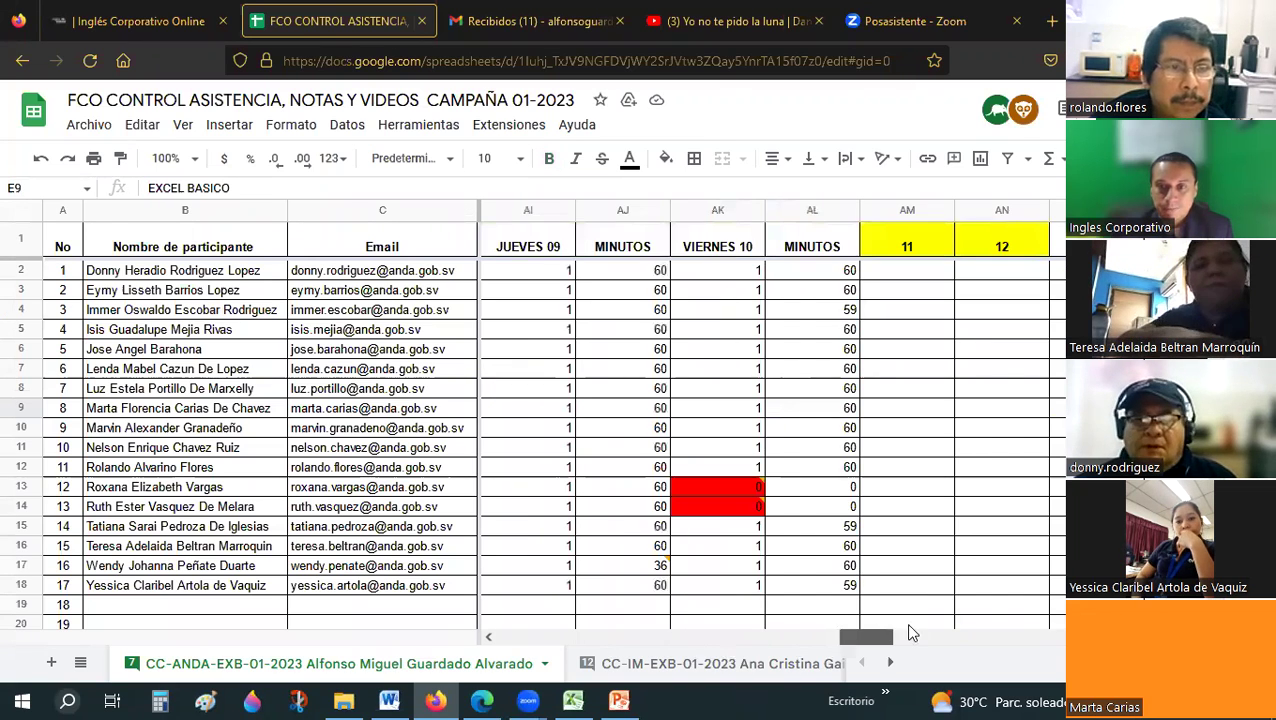
left_click(985, 638)
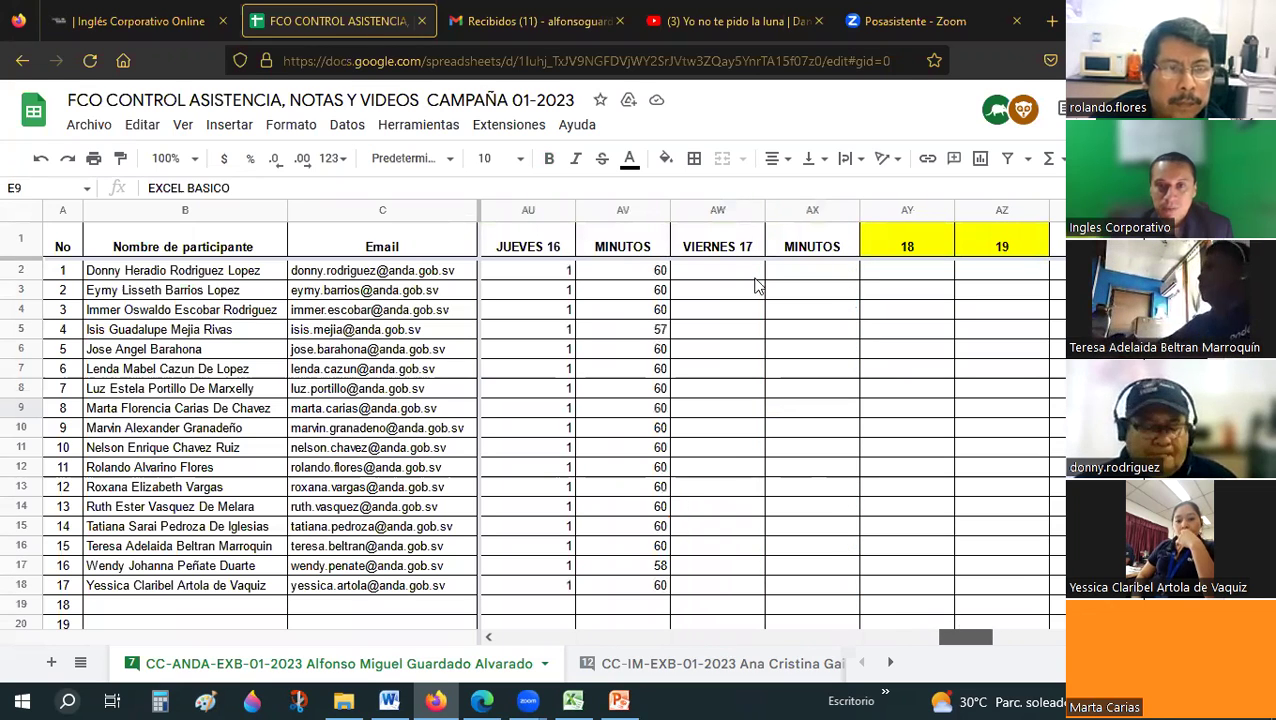
left_click(730, 269)
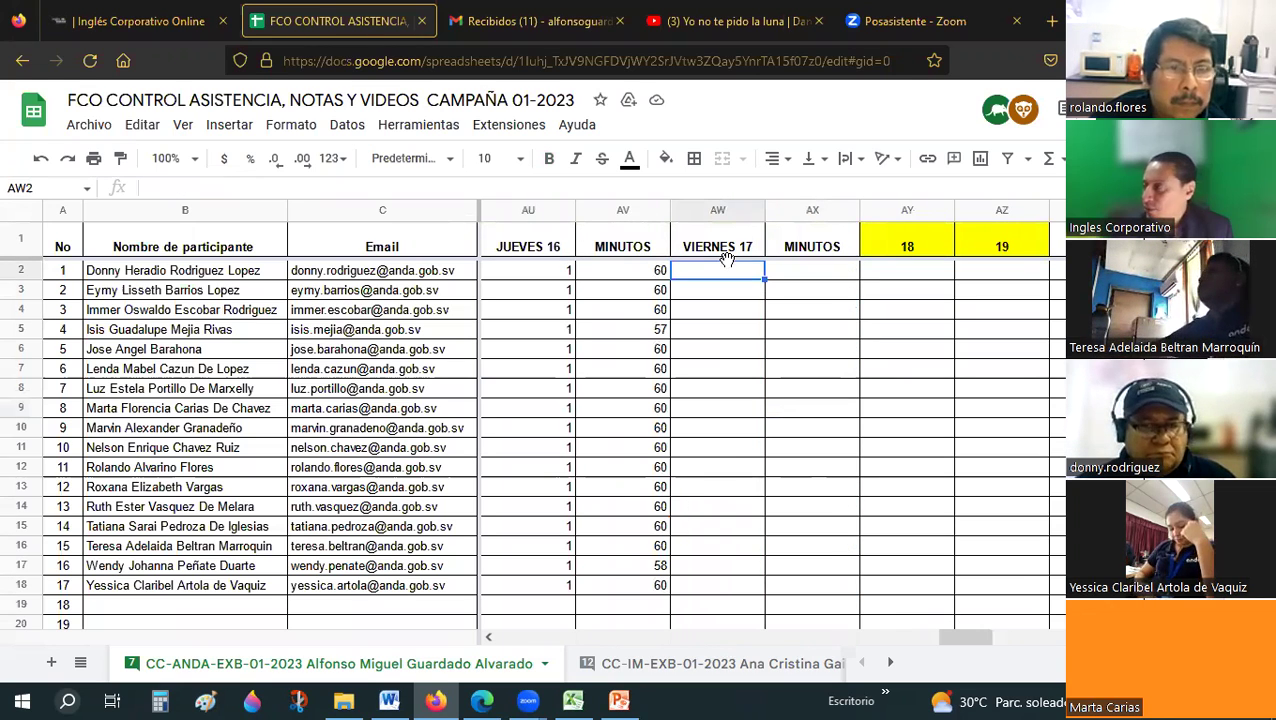
type("1")
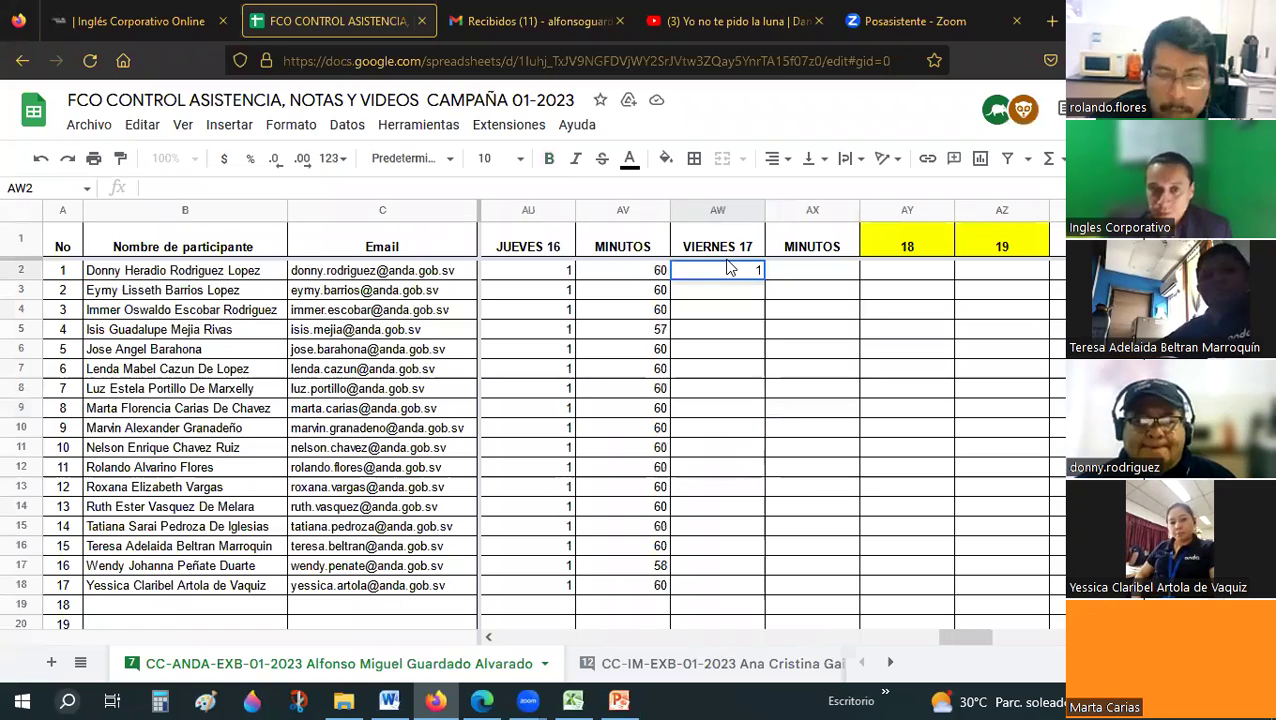
Mark participants in AW2 through AW10 as present with 1.
key("Return")
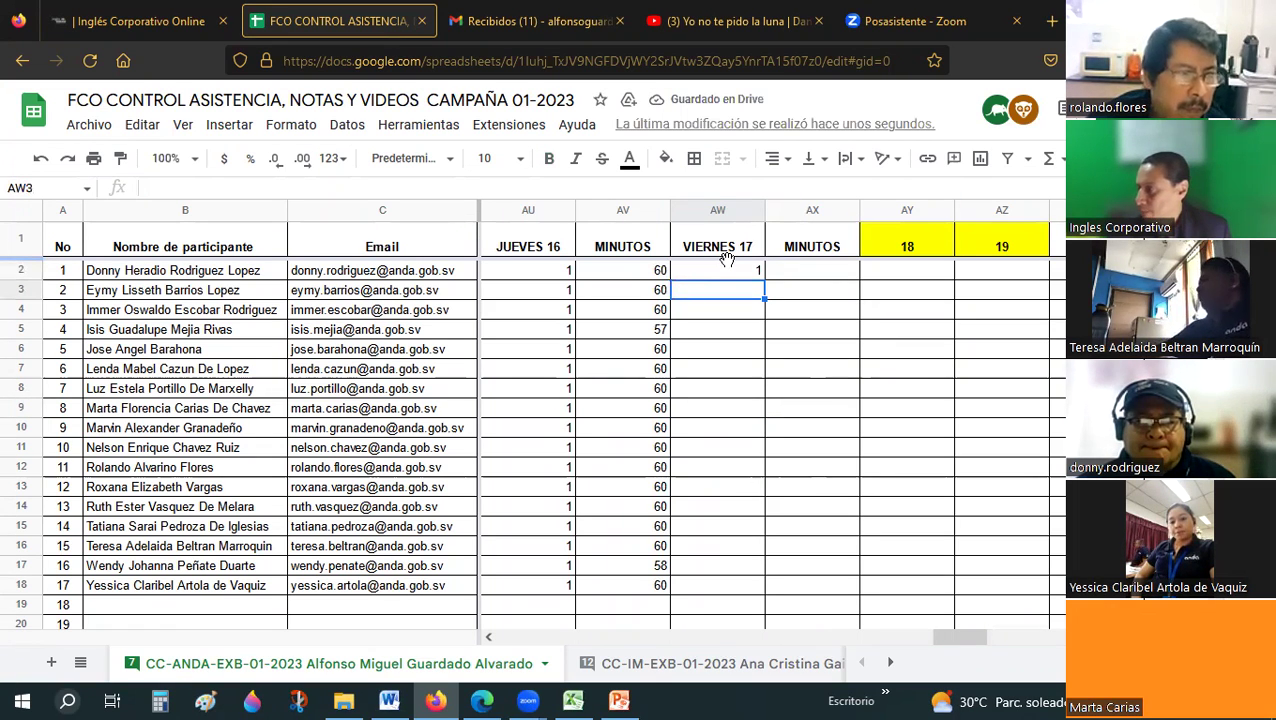
type("1")
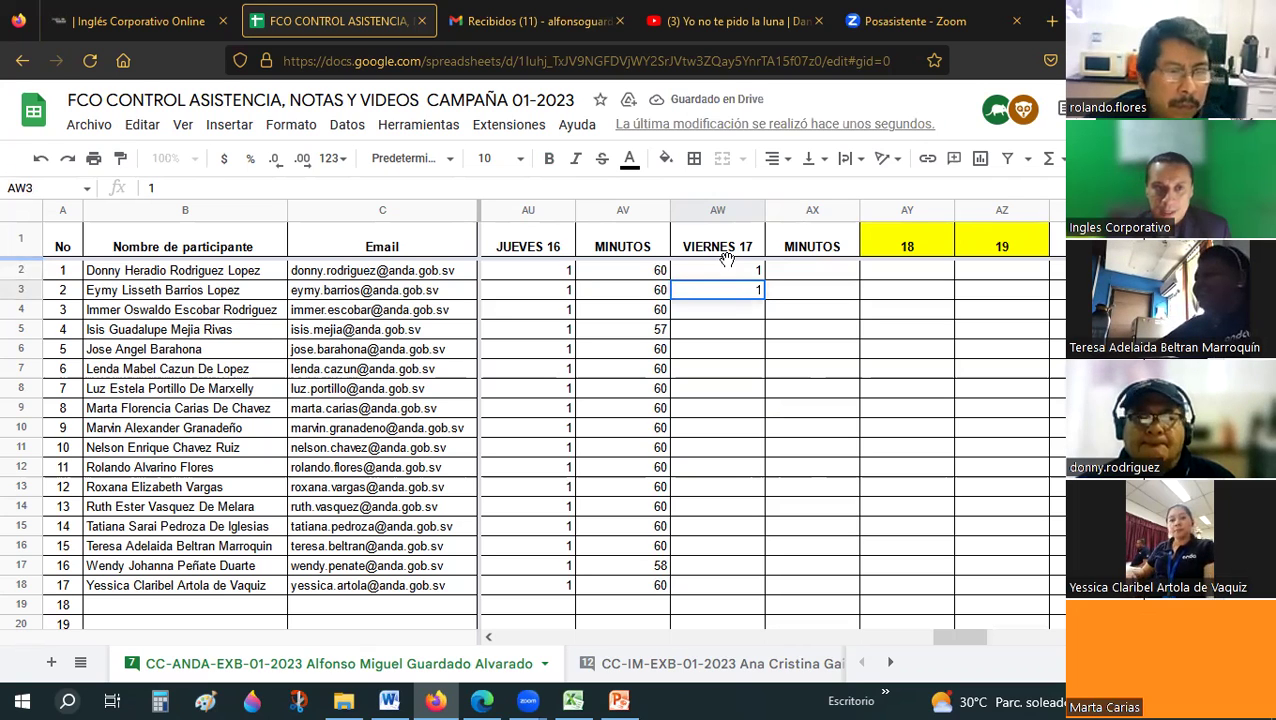
key("Return")
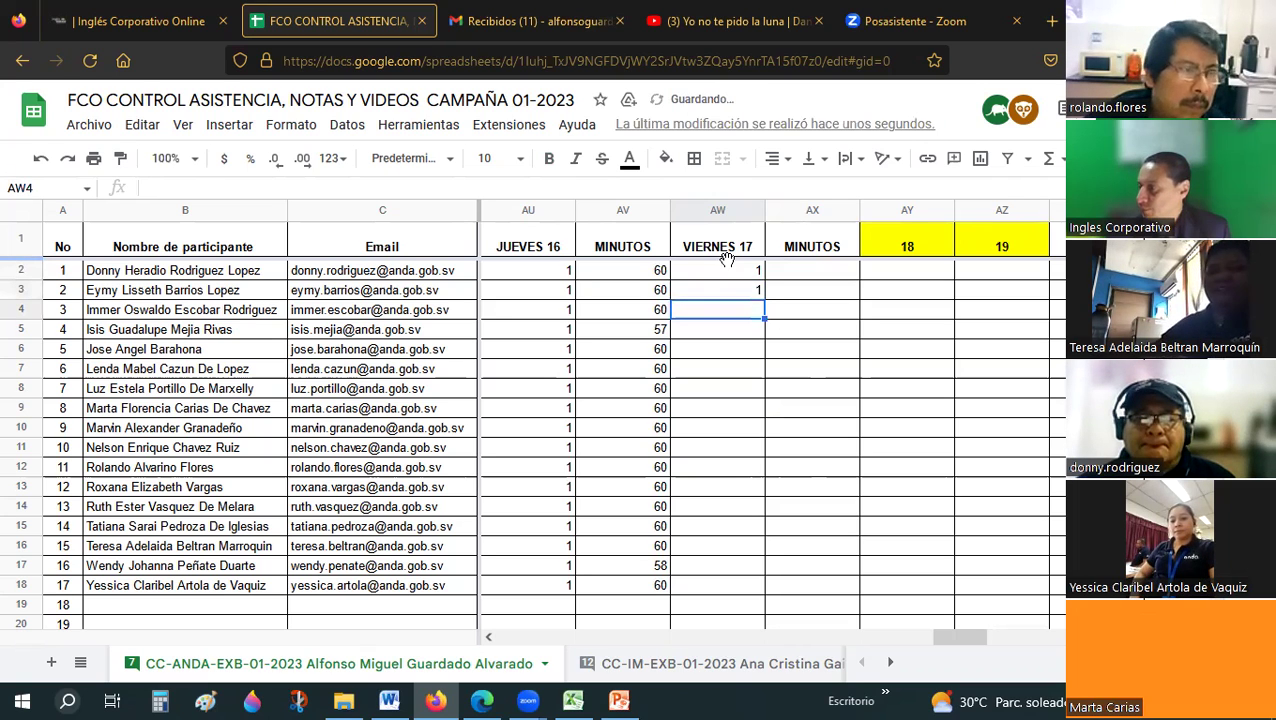
key("Return")
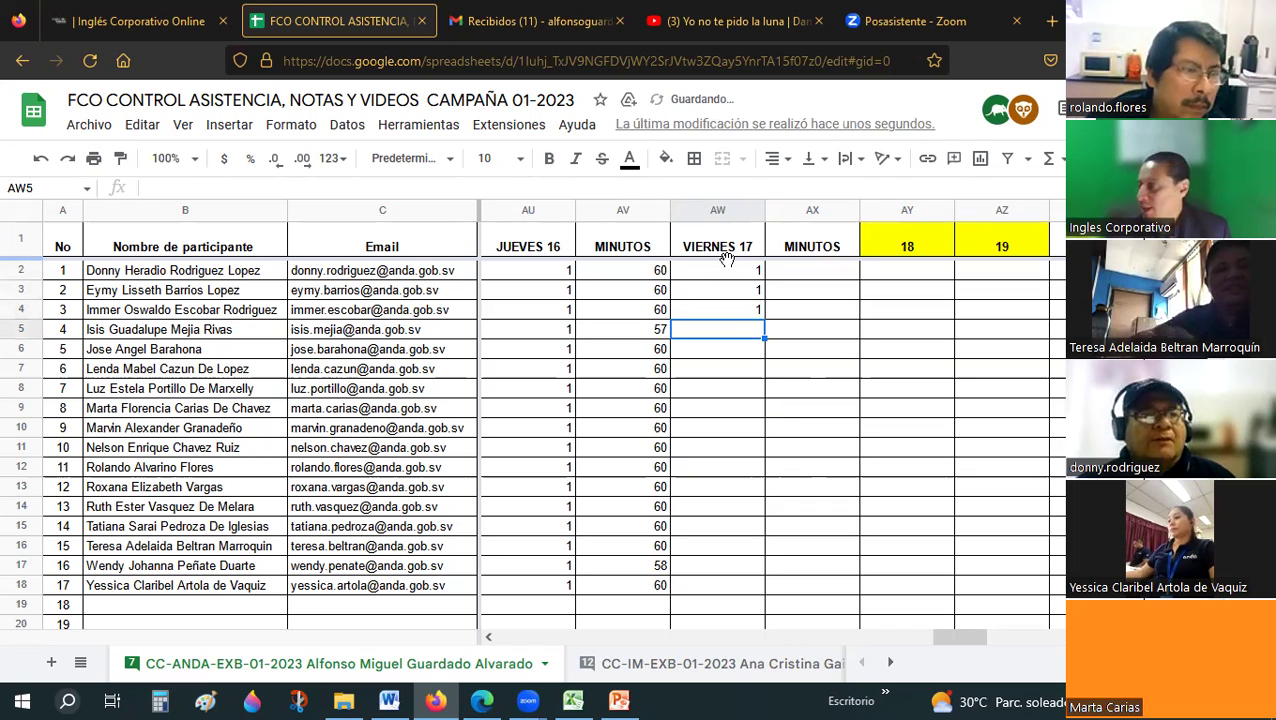
type("1")
key("Return")
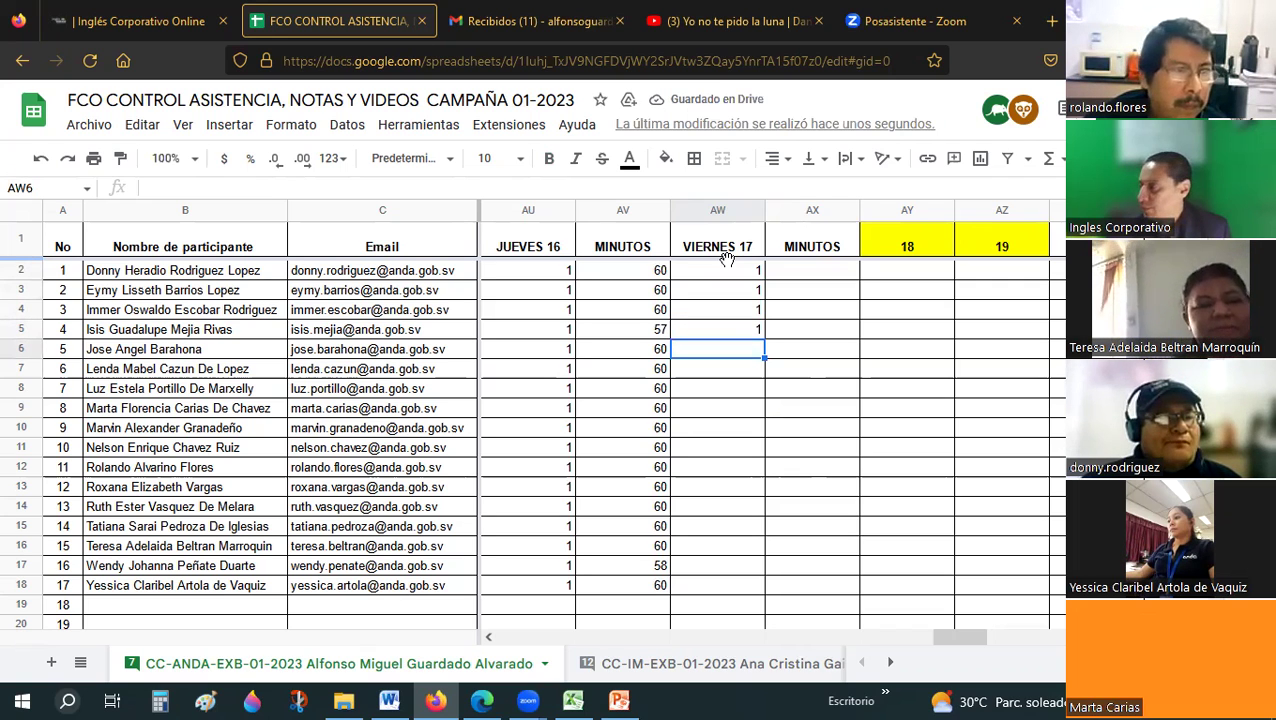
type("1")
key("Return")
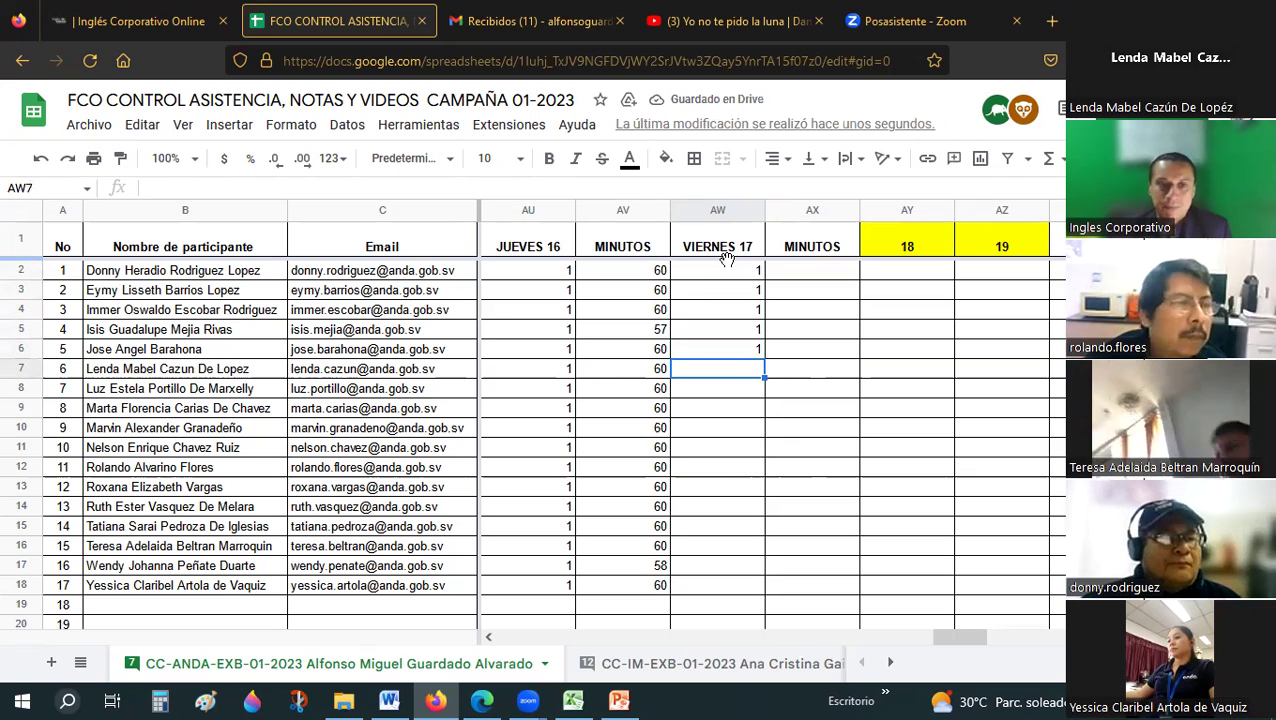
type("1")
key("Return")
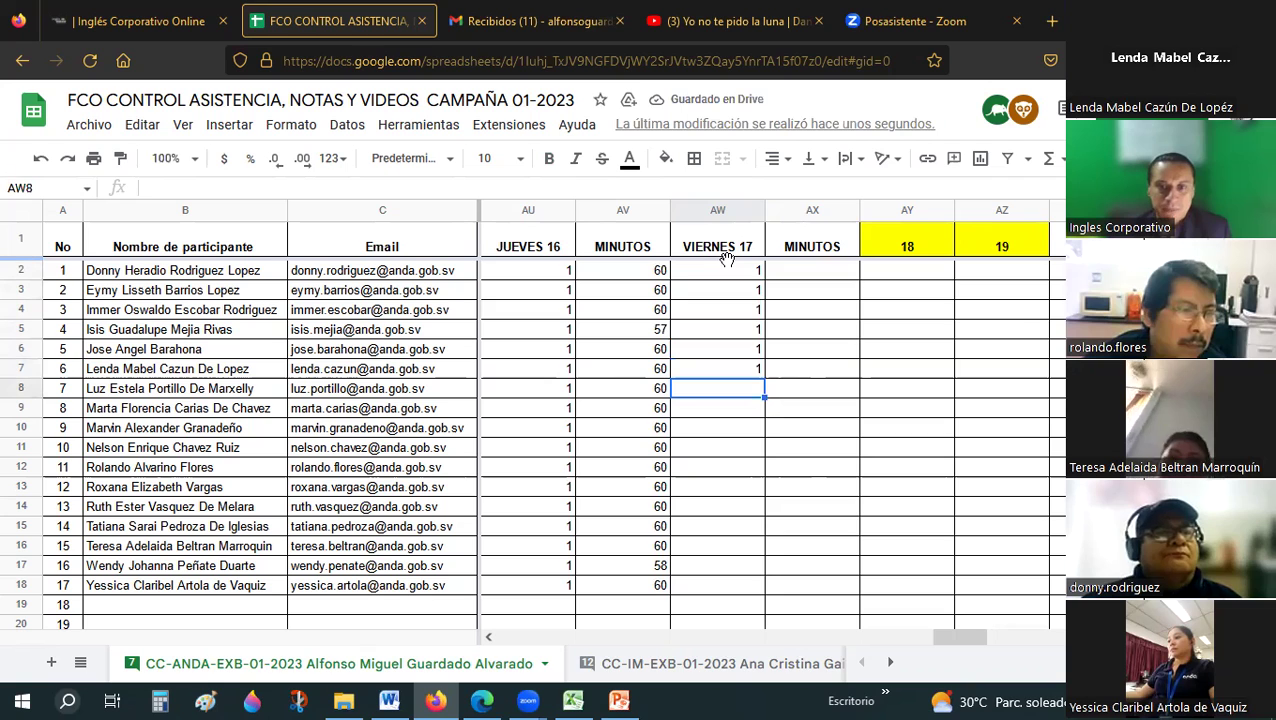
type("1")
key("Return")
type("1")
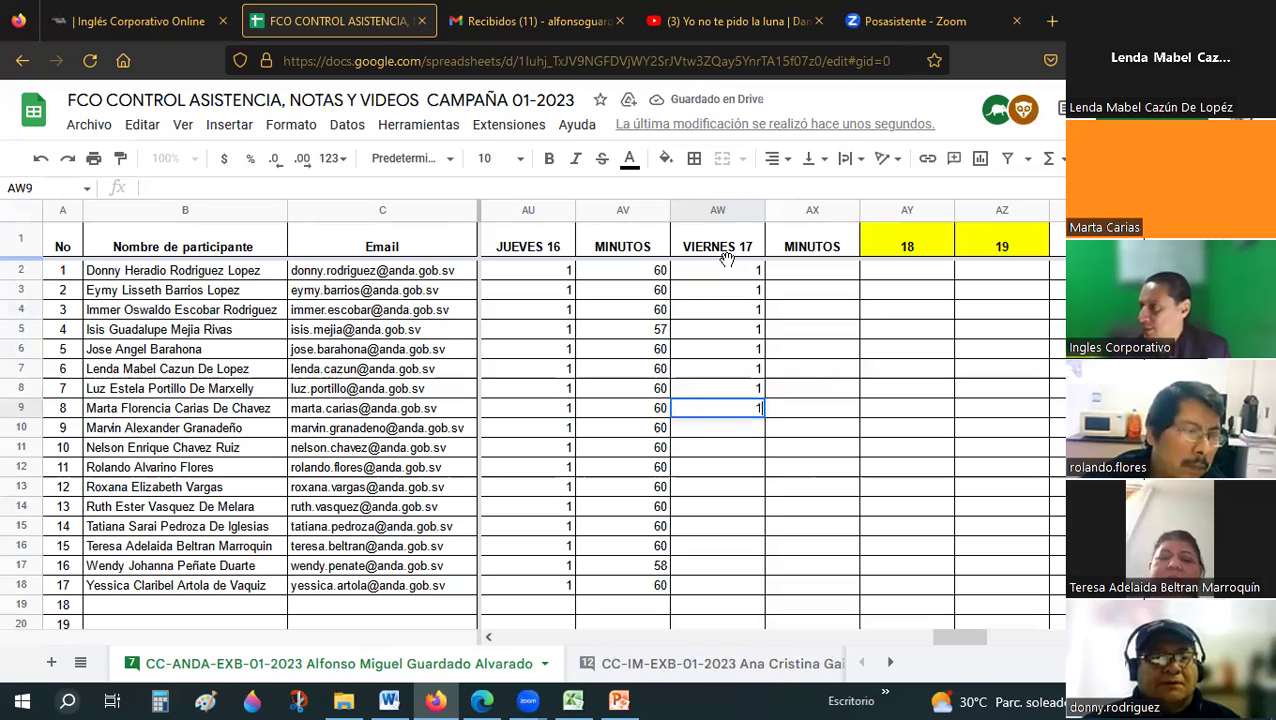
key("Return")
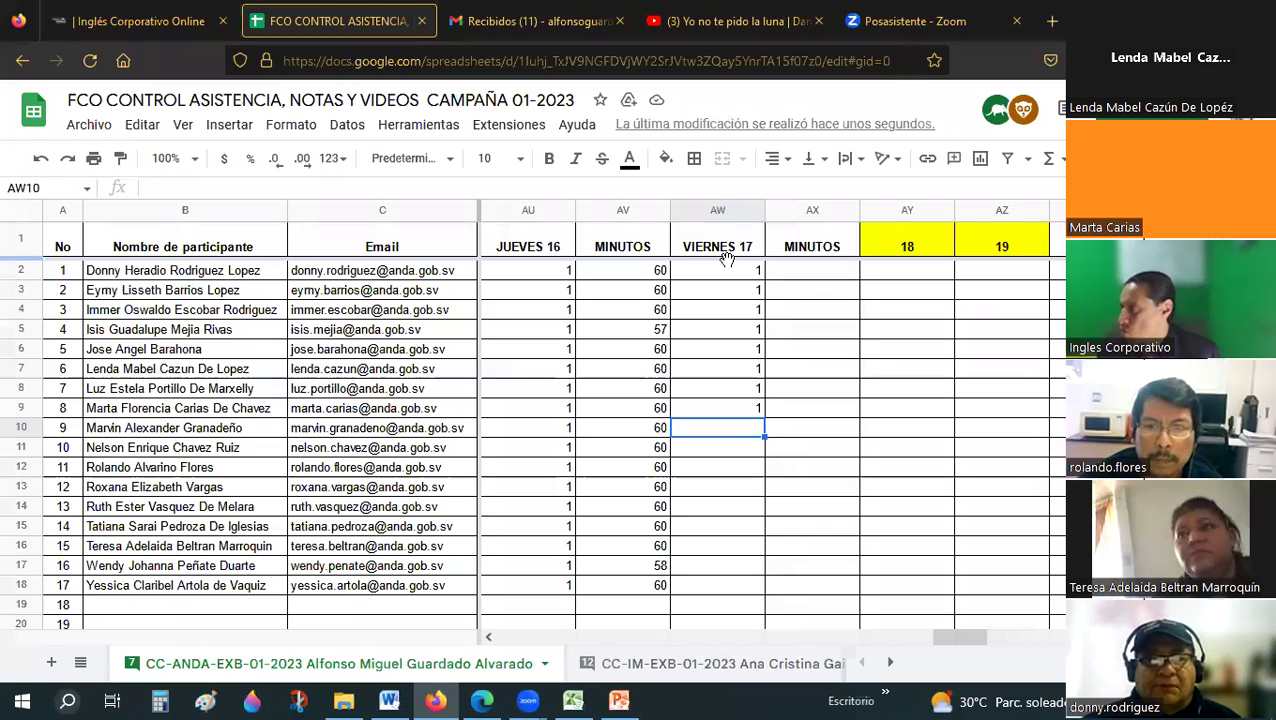
type("1")
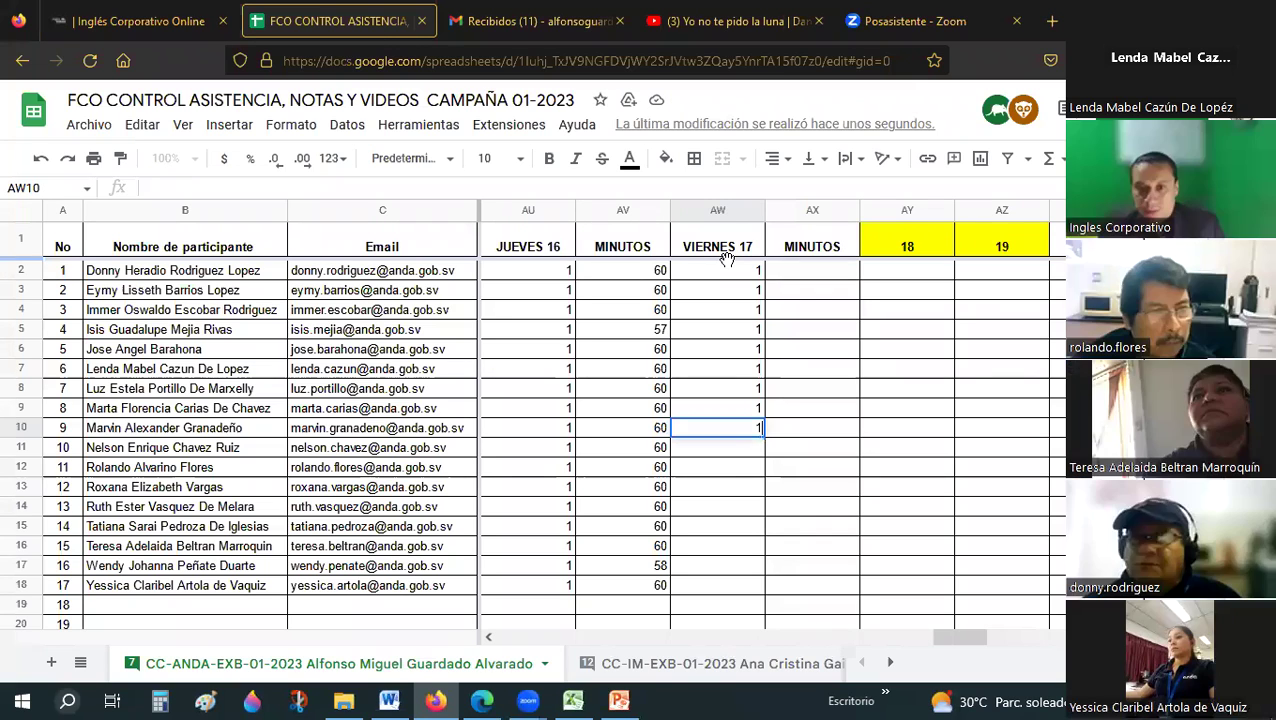
key("Return")
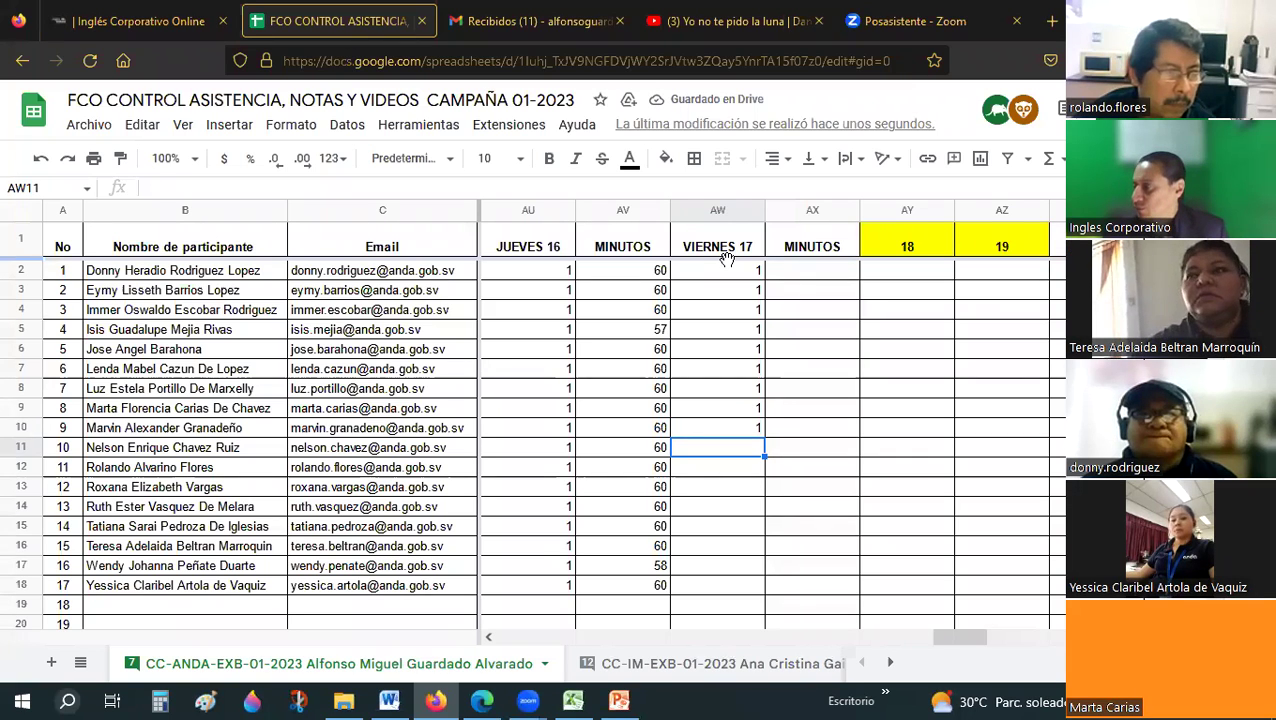
Enter 1 in AW11–AW16, 0 in AW17 and 1 in AW18, then switch to PowerPoint.
type("1")
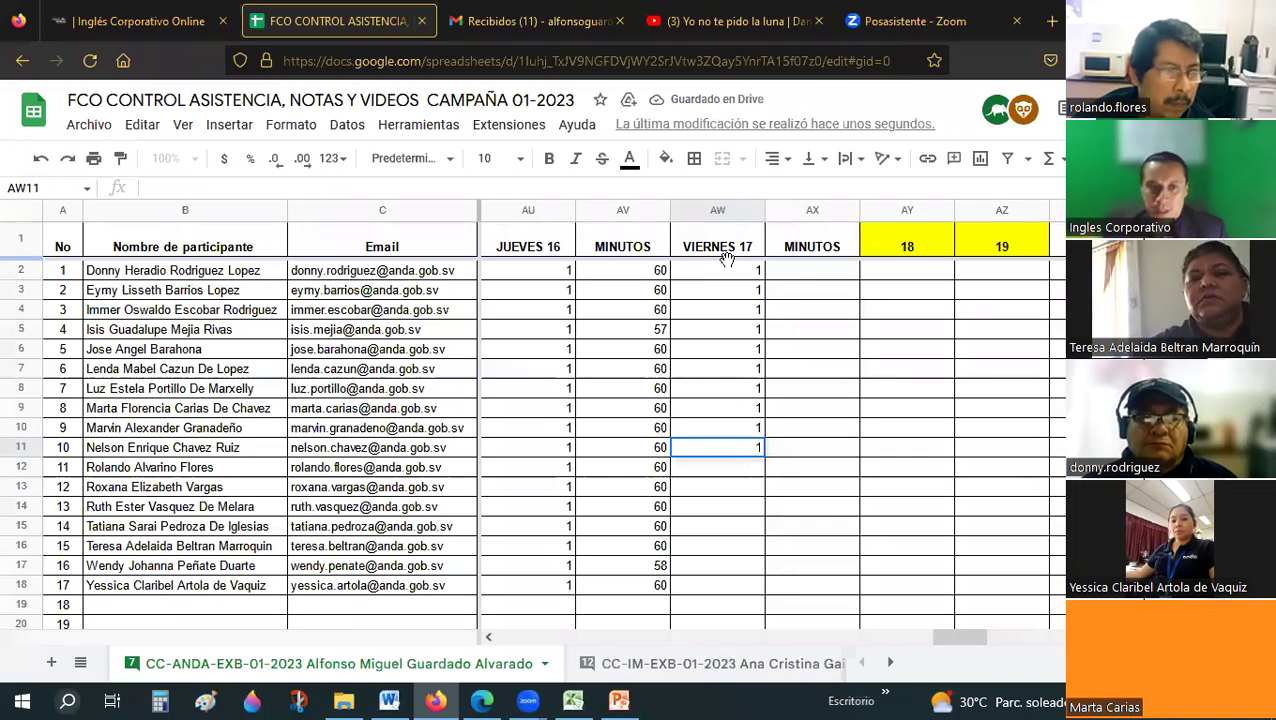
key("Return")
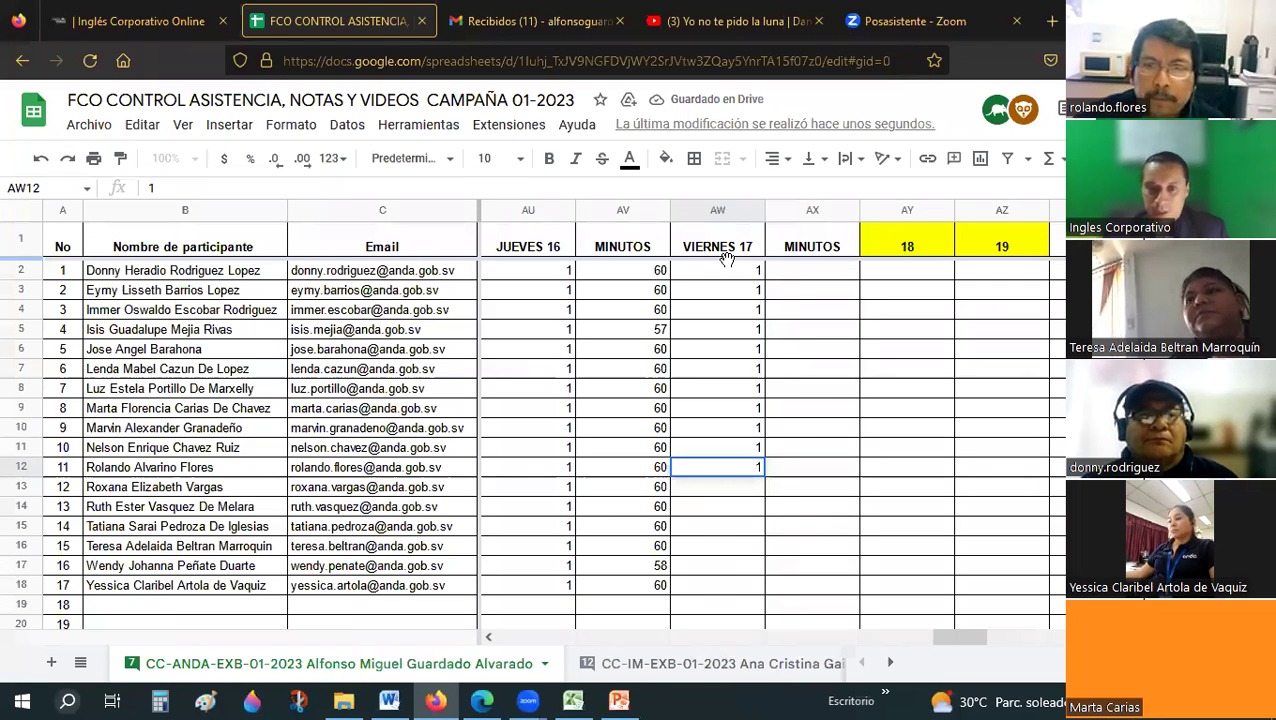
type("1")
key("Return")
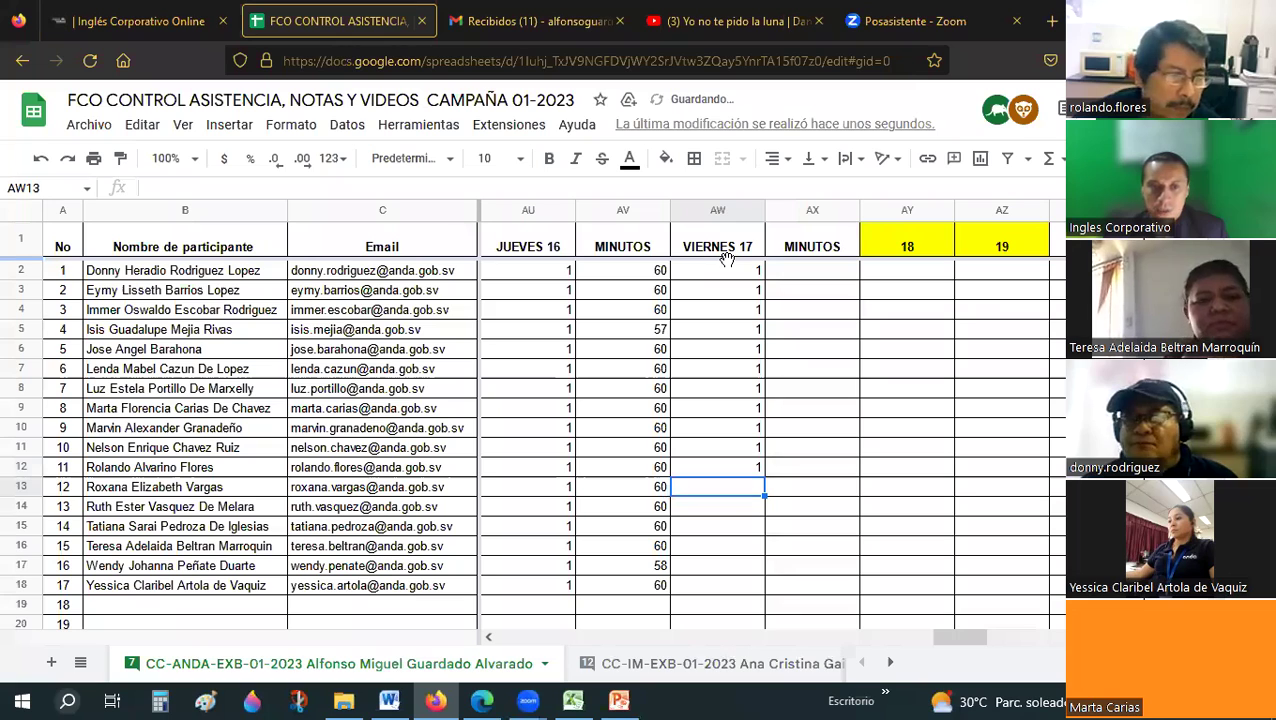
type("1")
key("Return")
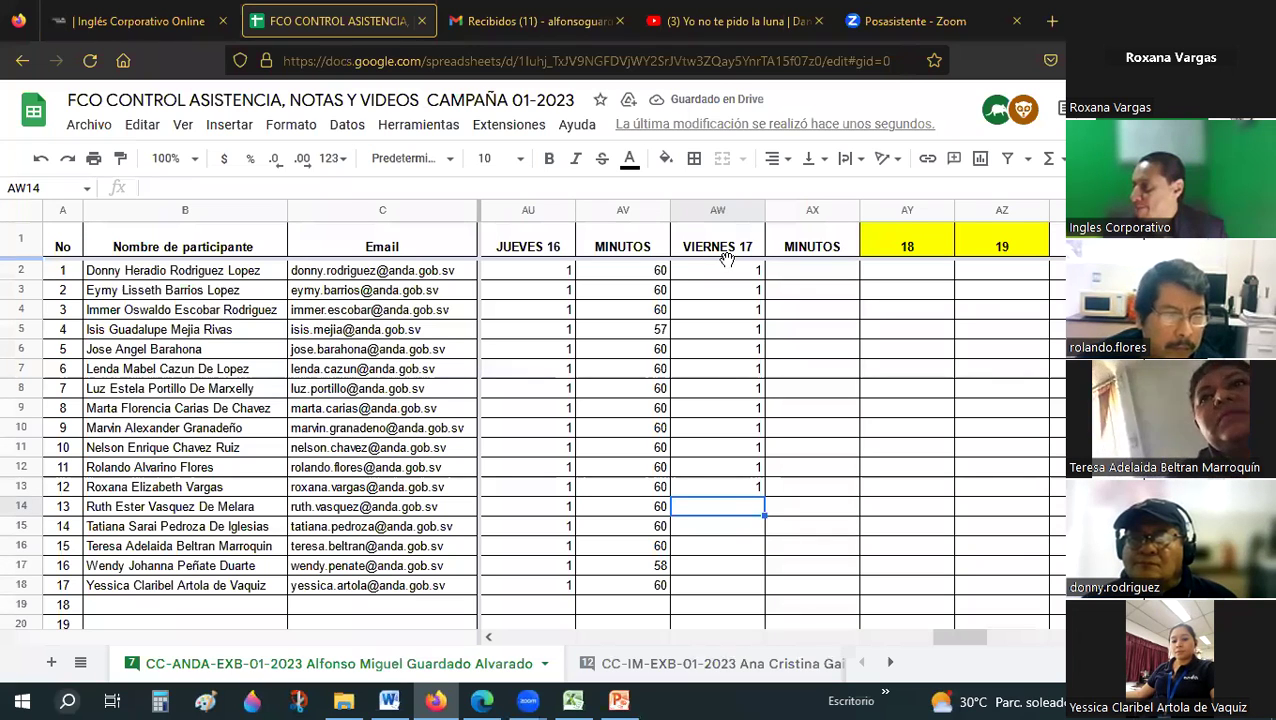
type("1")
key("Return")
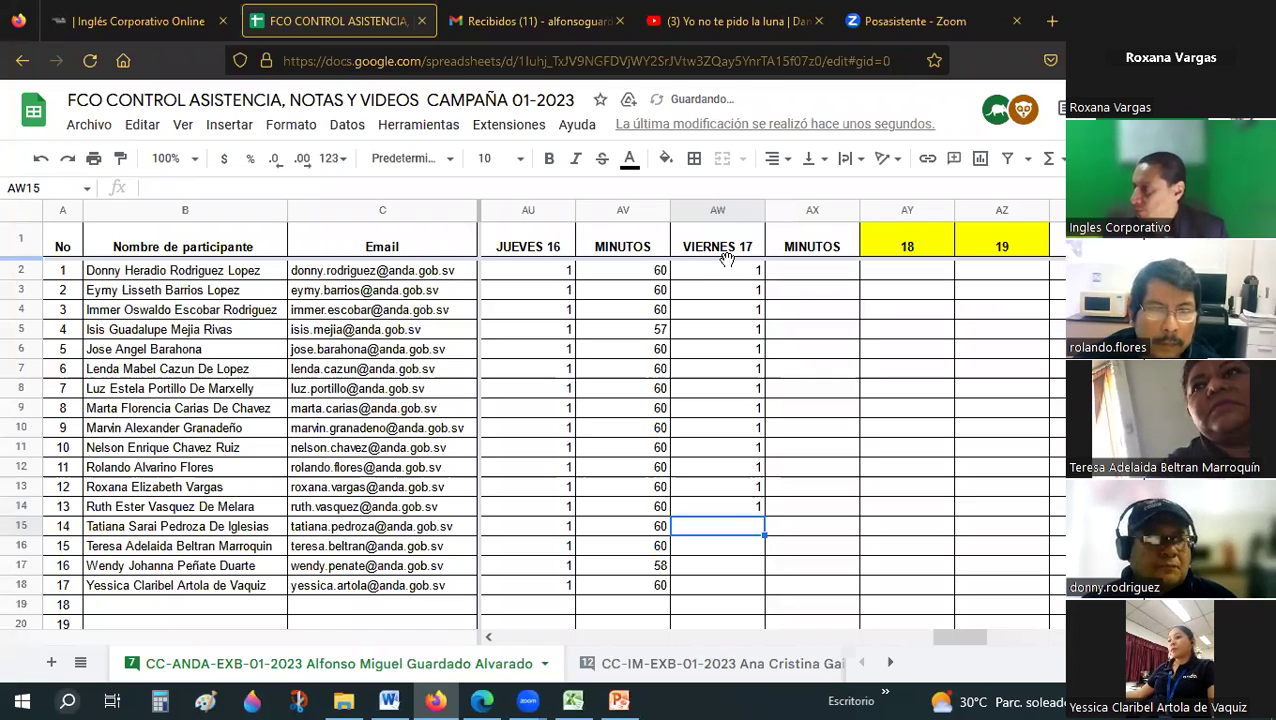
type("1")
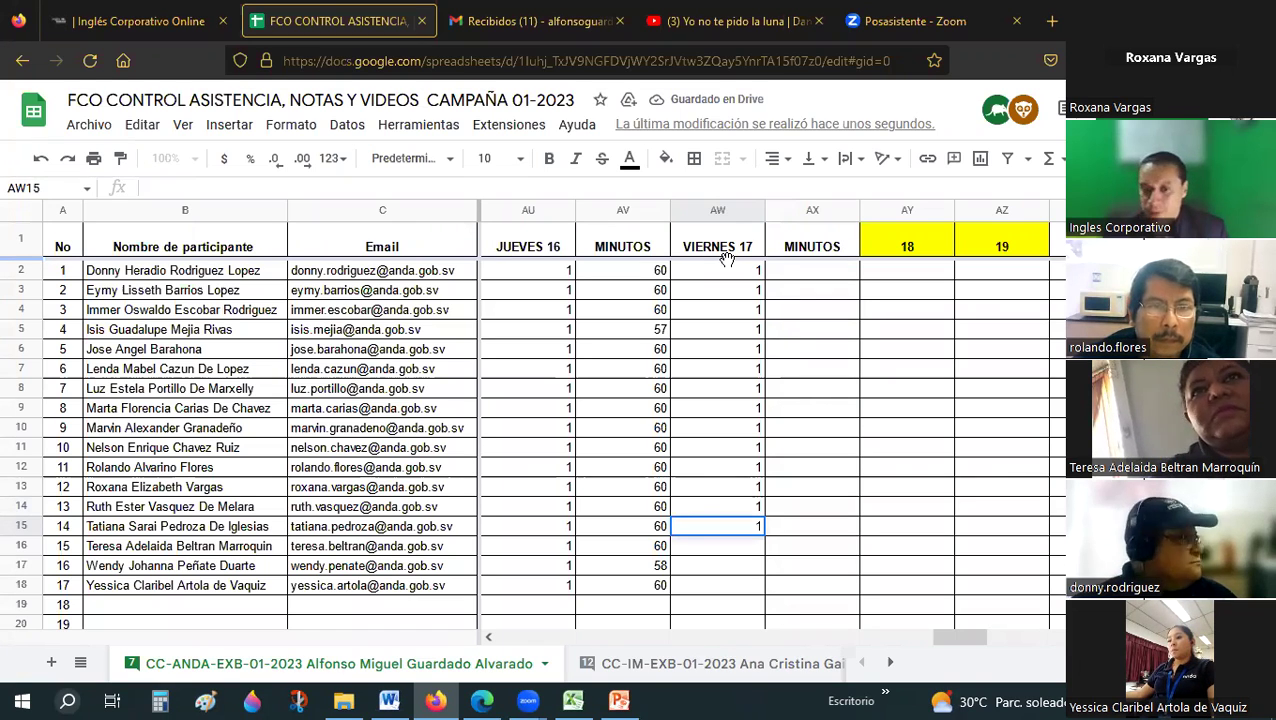
key("Return")
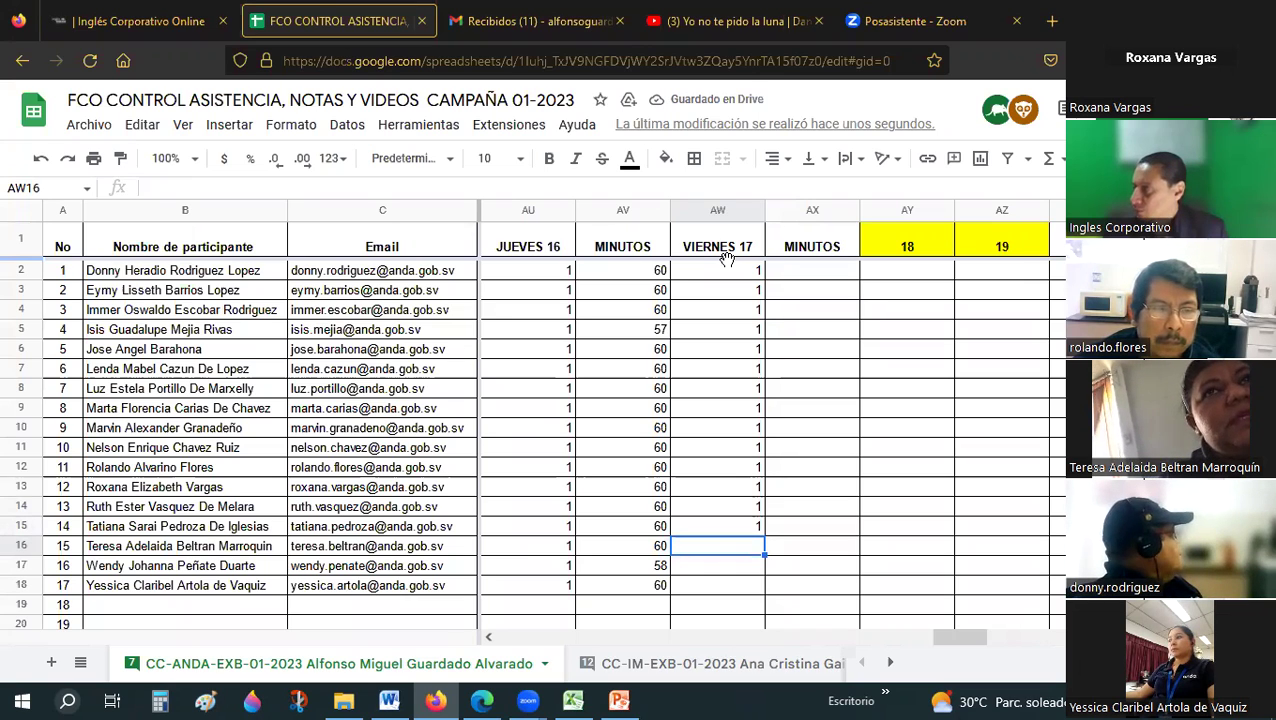
type("1")
key("Return")
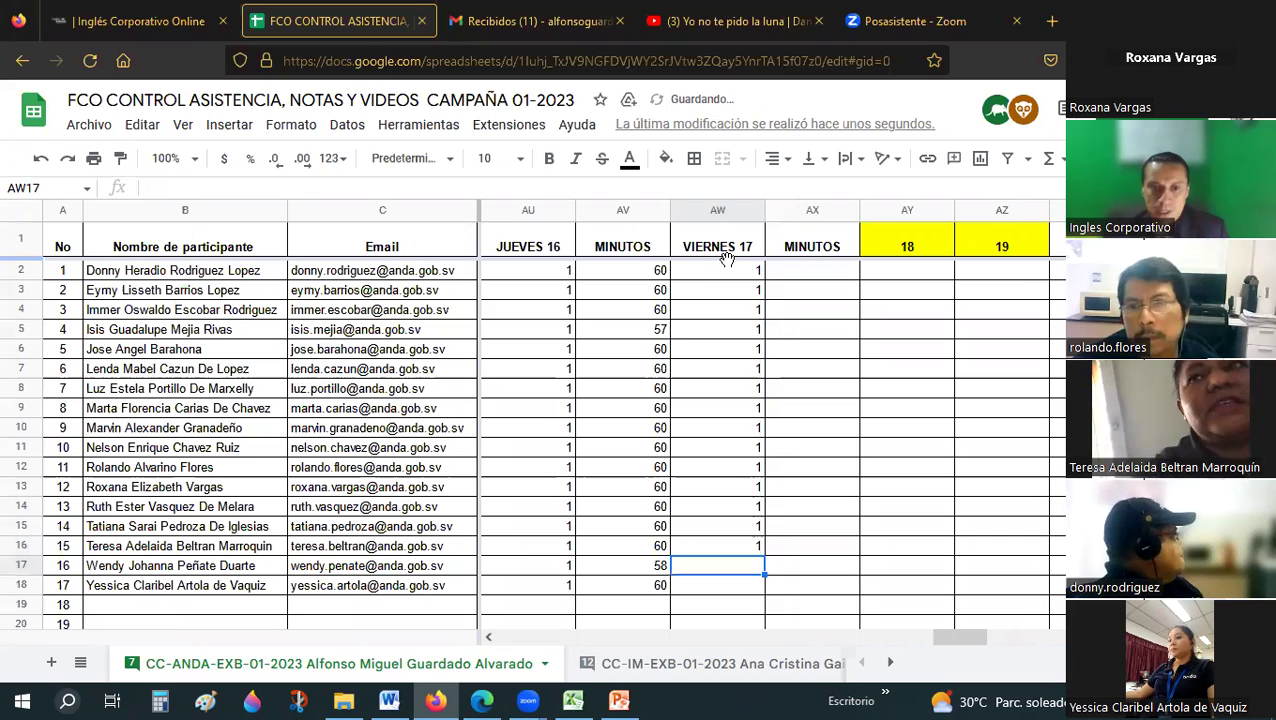
type("0")
key("Return")
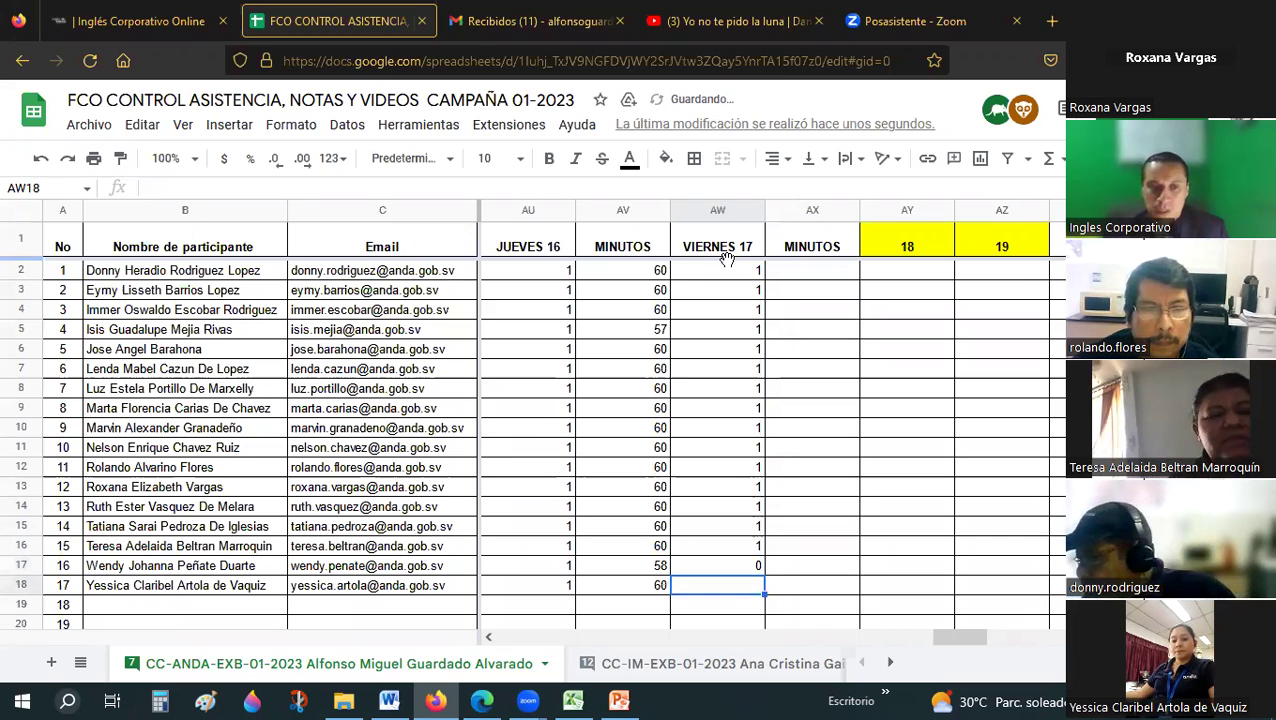
type("1")
key("Return")
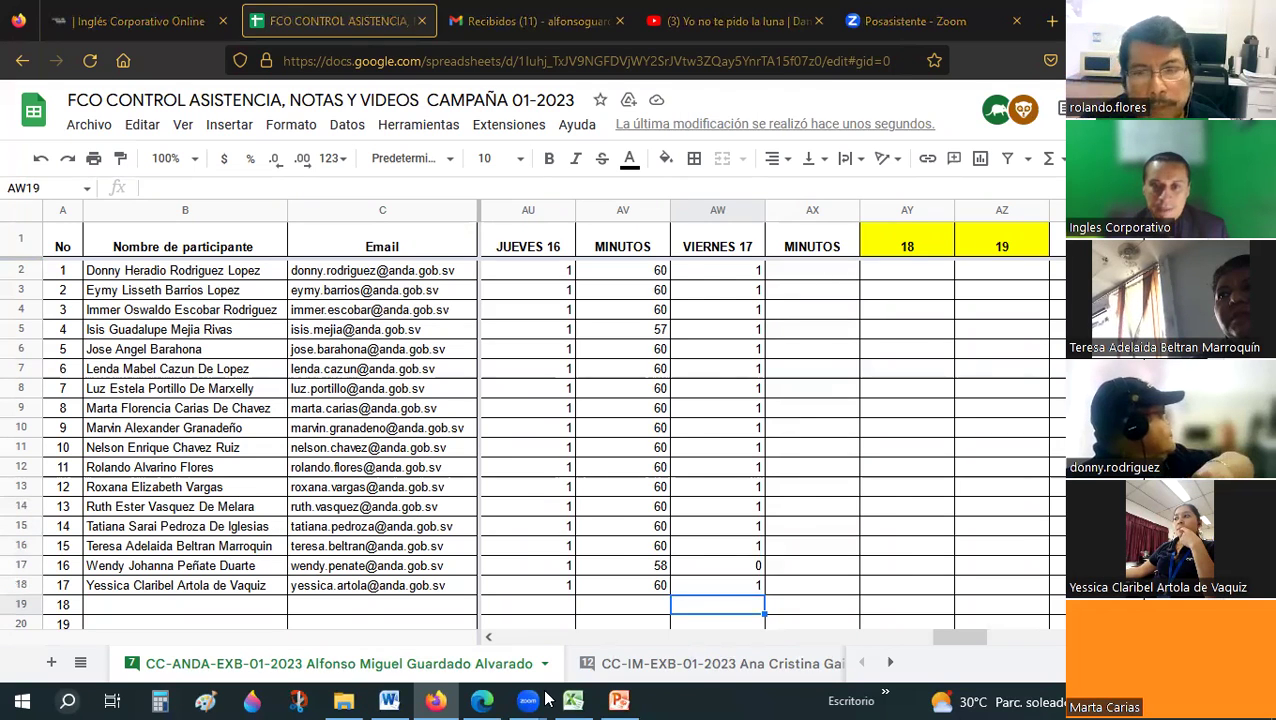
left_click(619, 700)
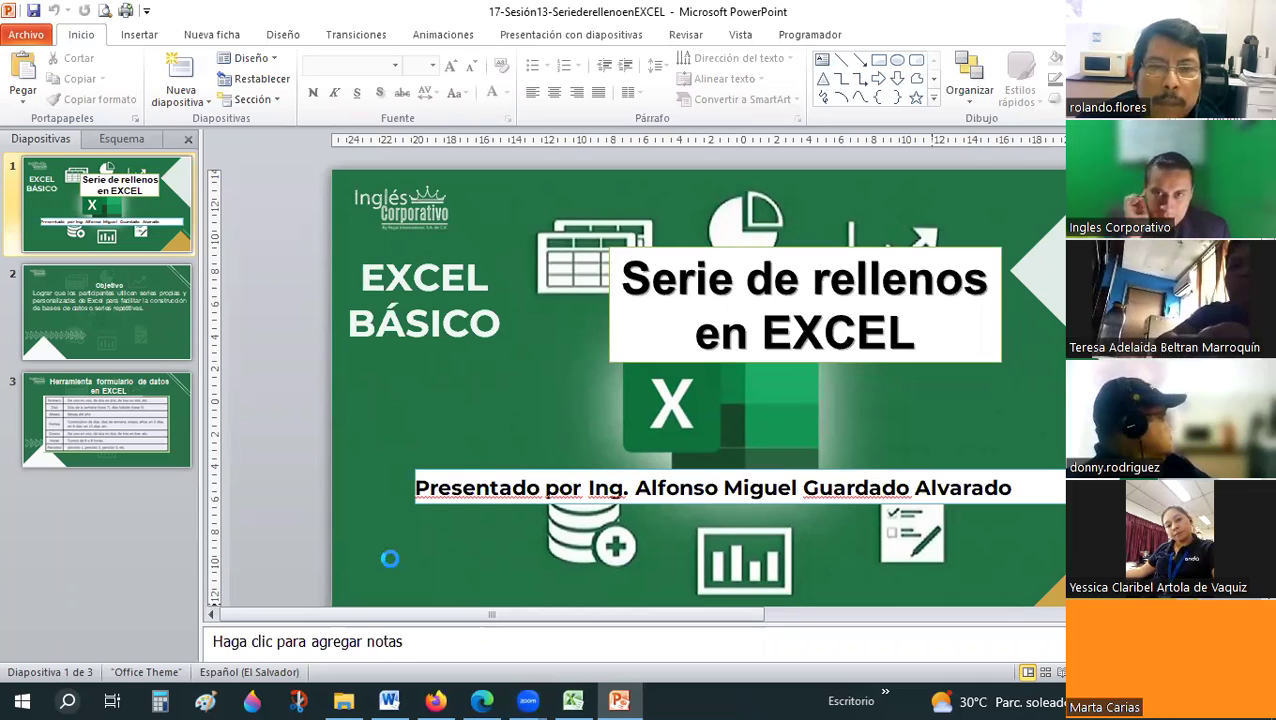
Run the slideshow from the first slide and exit back to editing on slide 3.
key("F5")
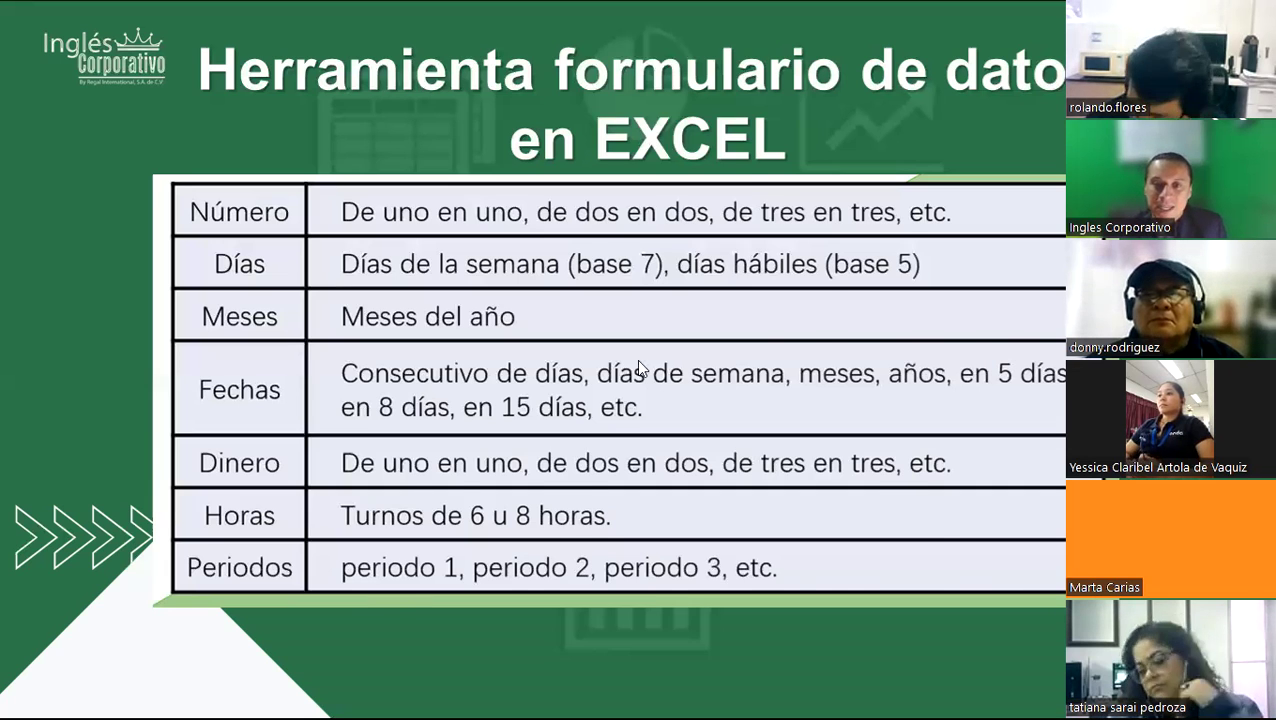
key("Escape")
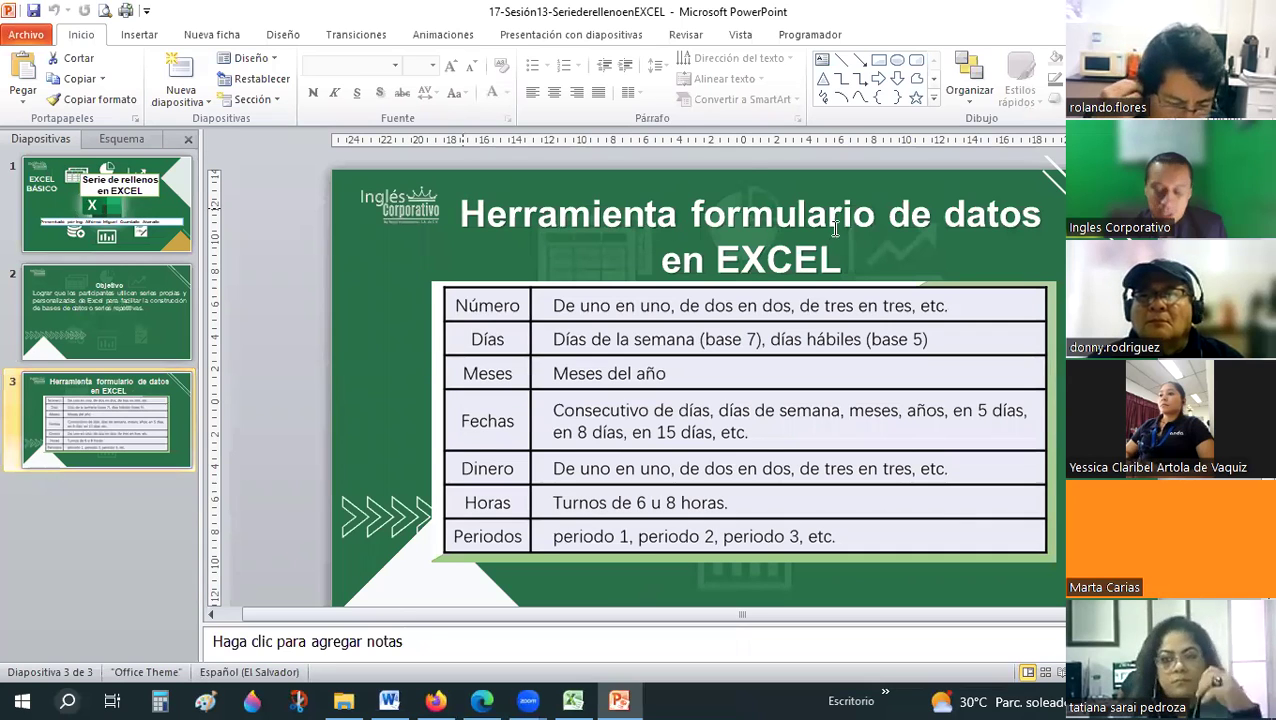
Replace 'Herramienta formulario de datos' with 'Serie de relleno' in slide 3's title and save.
left_click_drag(576, 216, 830, 228)
type("Se")
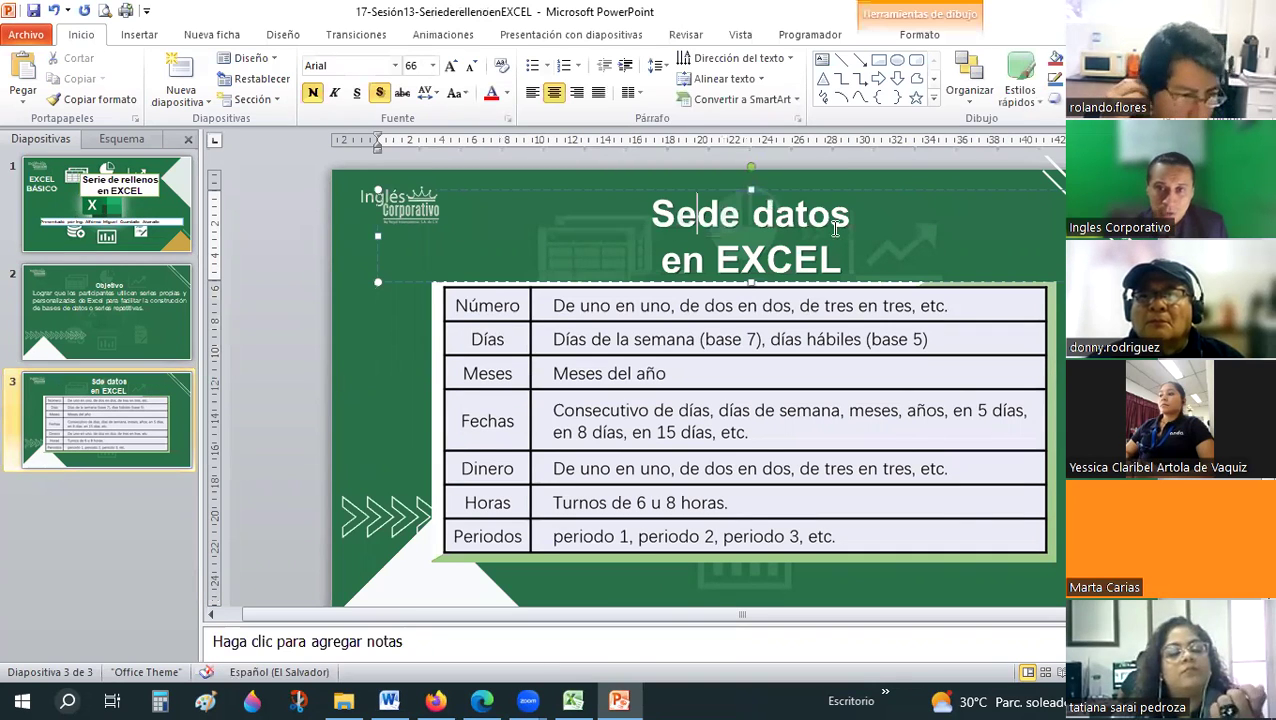
type("rie ")
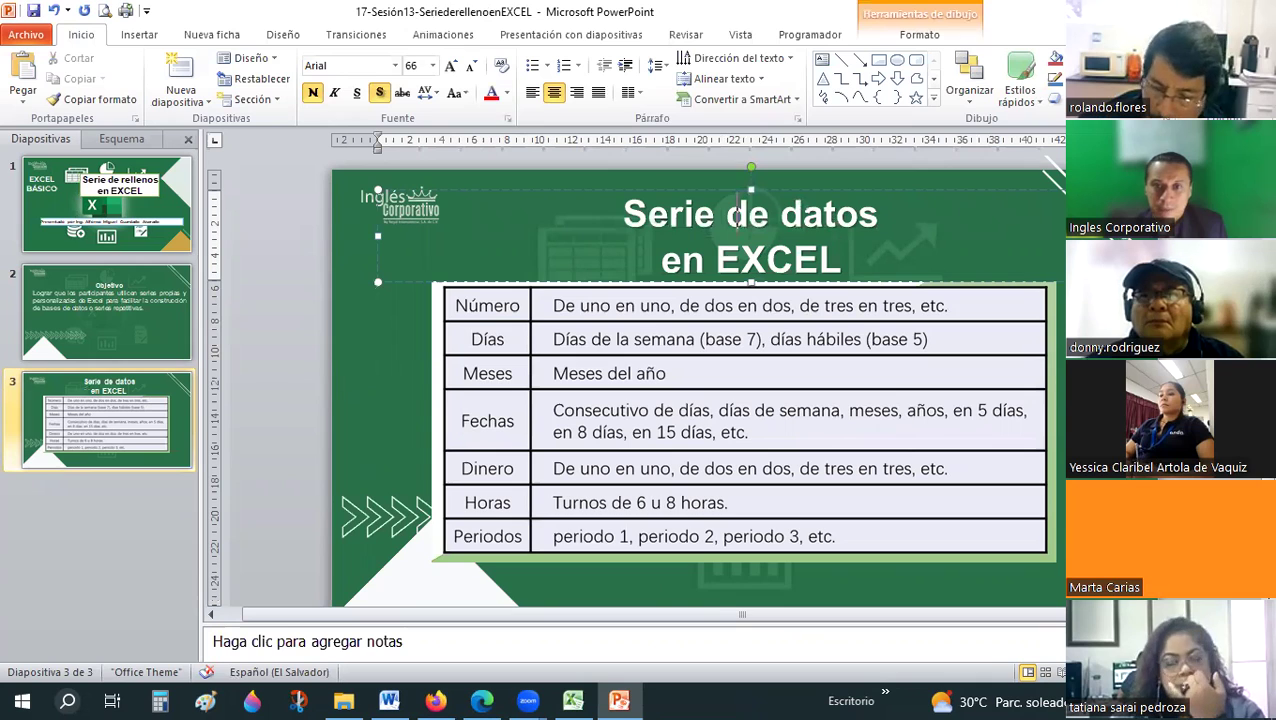
type("de ")
type("rel")
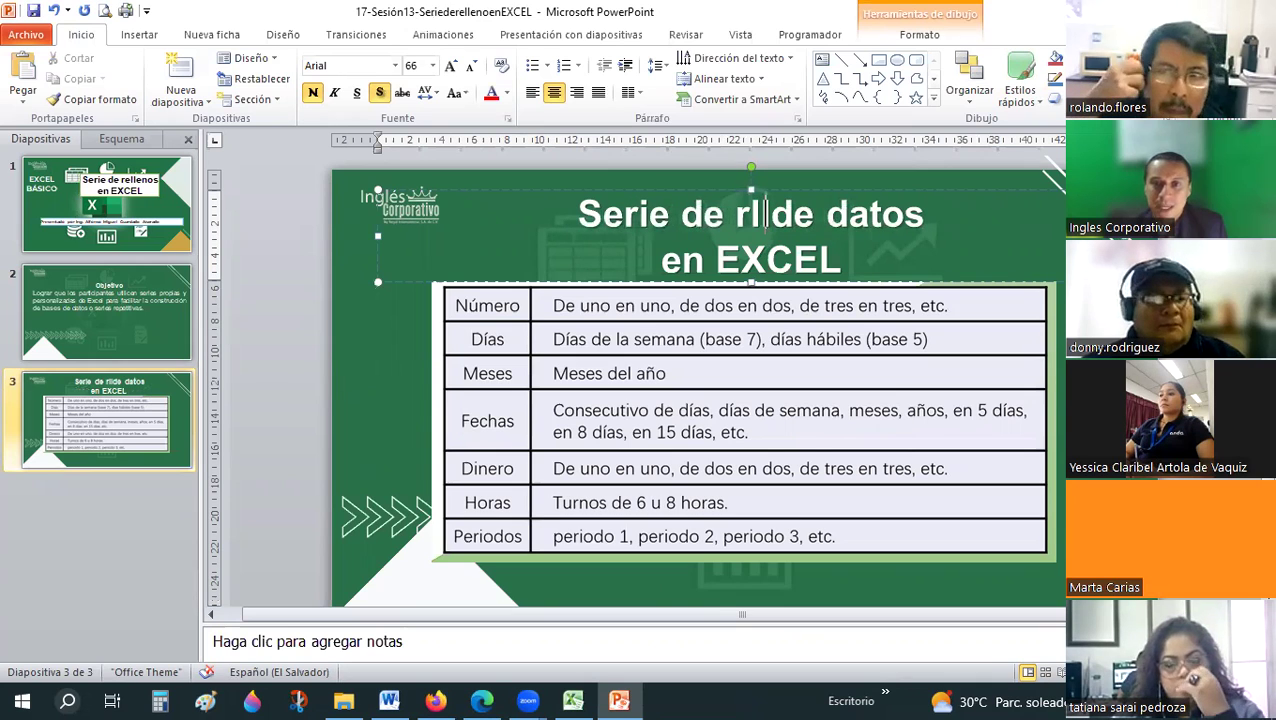
type("leno")
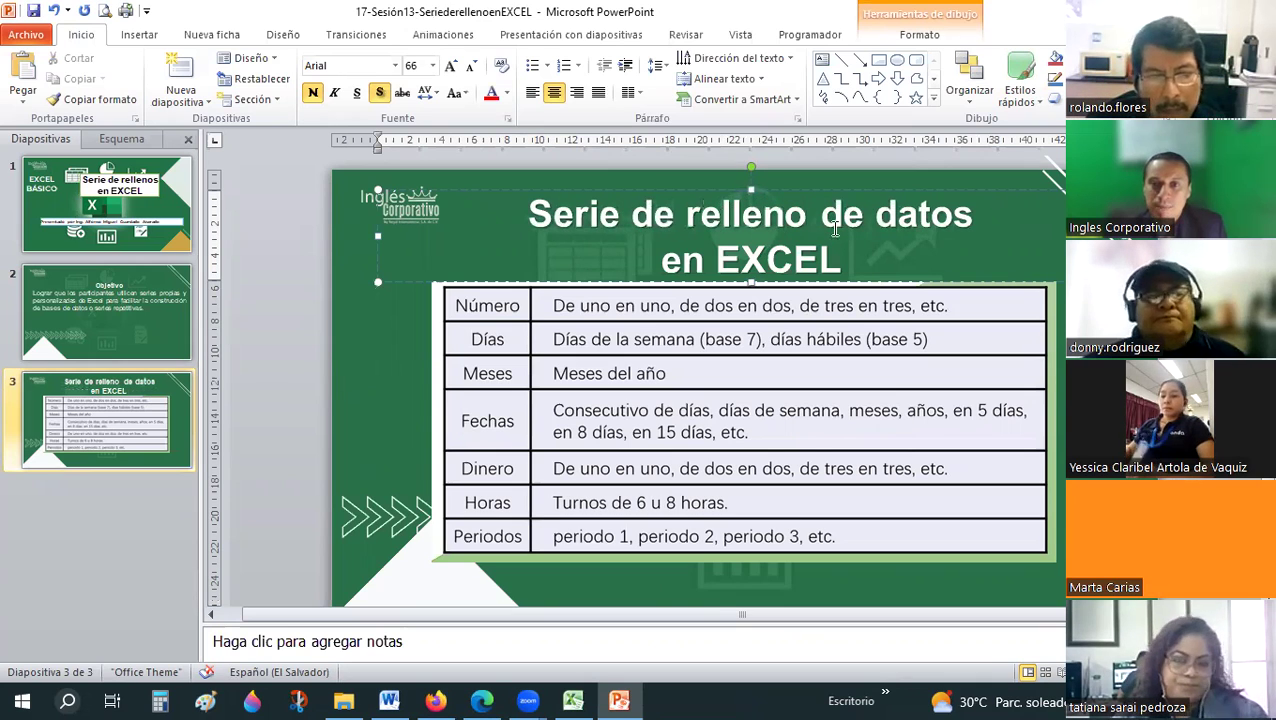
key("Delete")
key("Delete")
key("Delete")
key("Delete")
key("Delete")
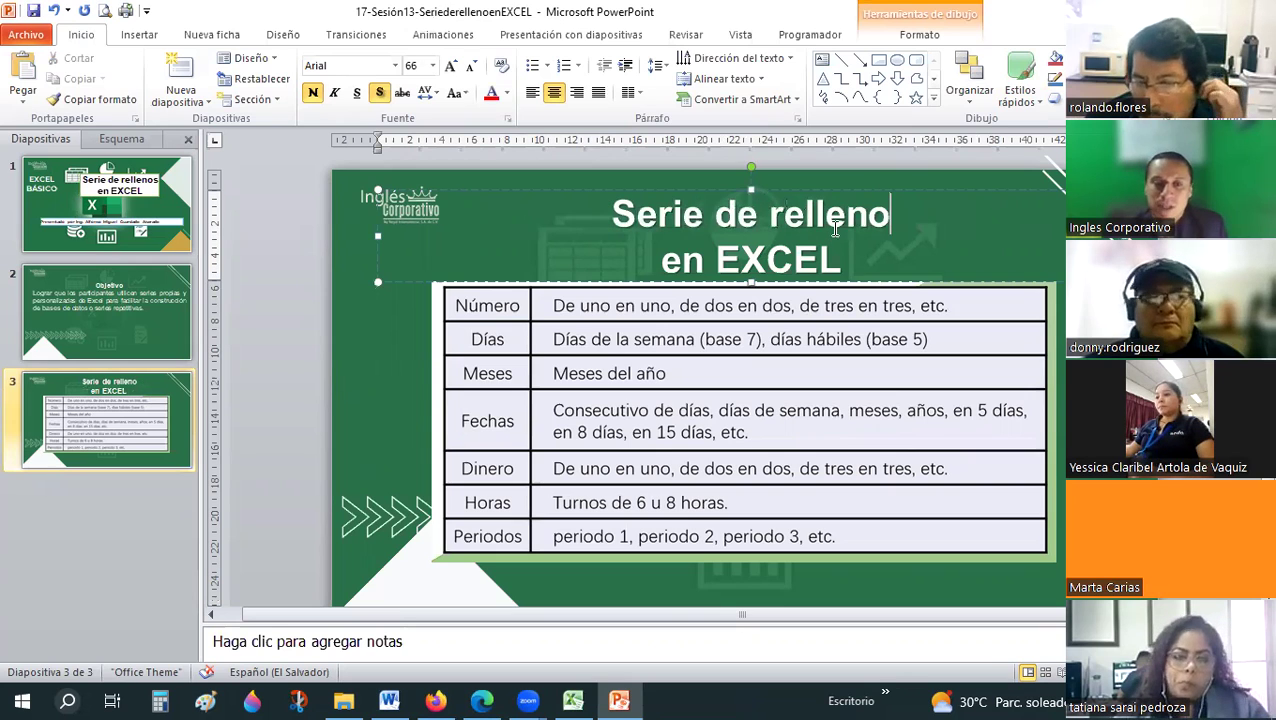
key("Escape")
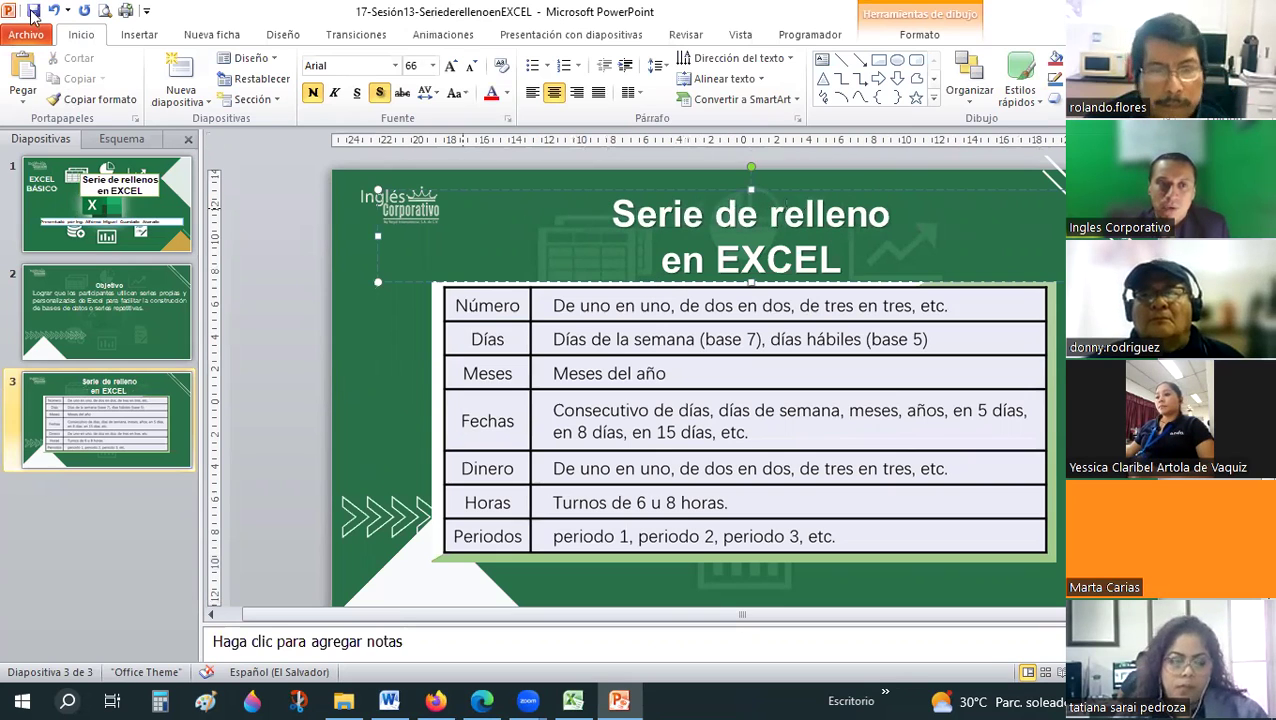
left_click(33, 13)
left_click(507, 533)
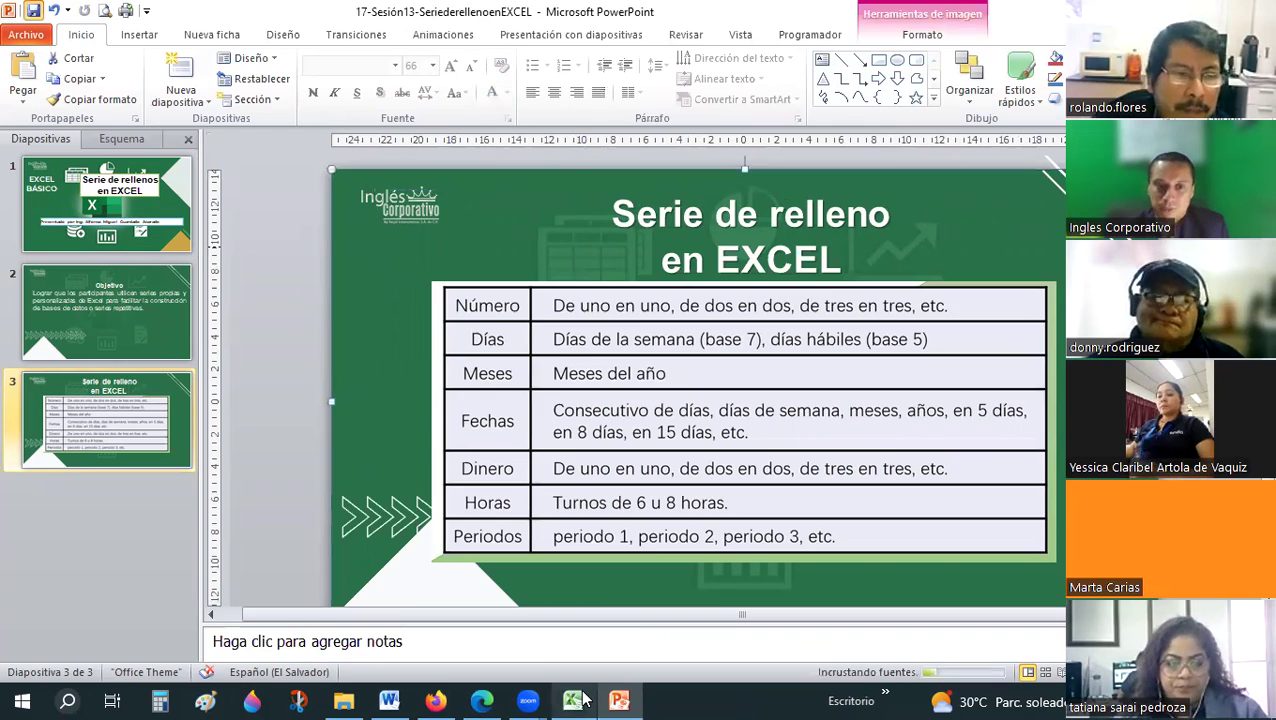
Go to Excel's Serie de rellenos sheet, undoing an accidental move of the header row.
left_click(583, 698)
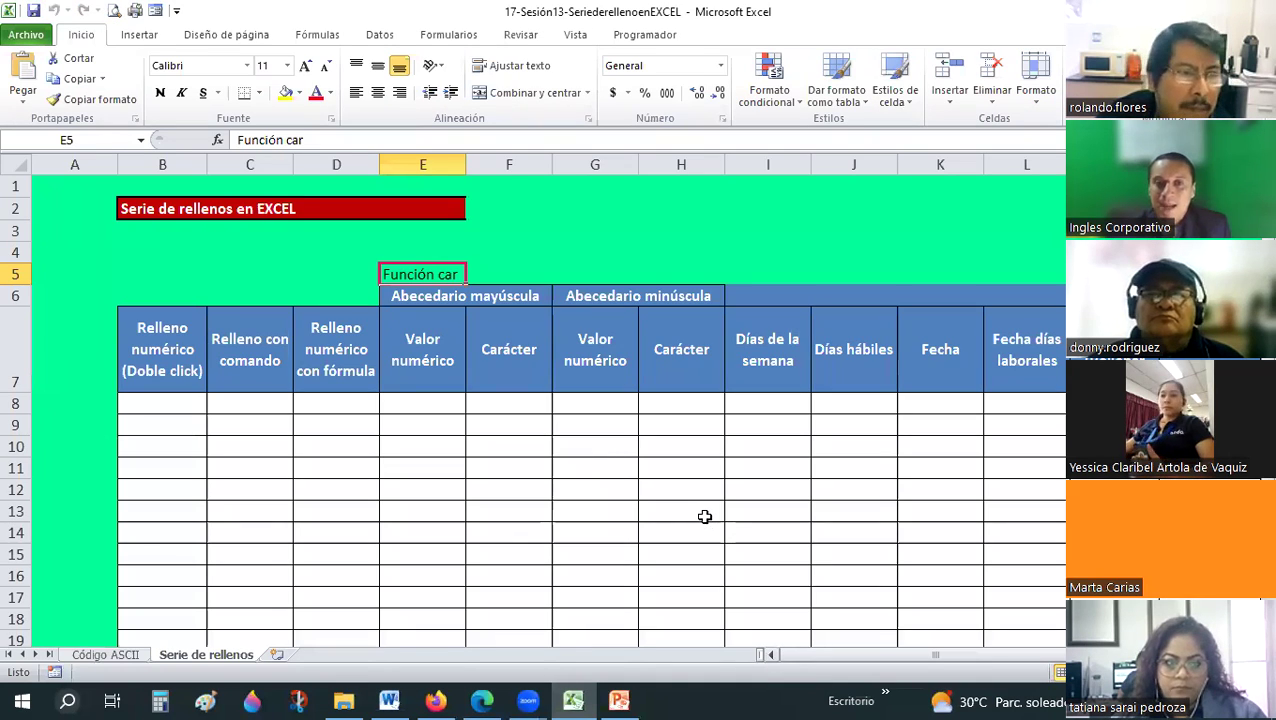
scroll(705, 516, "down", 4)
scroll(705, 516, "up", 2)
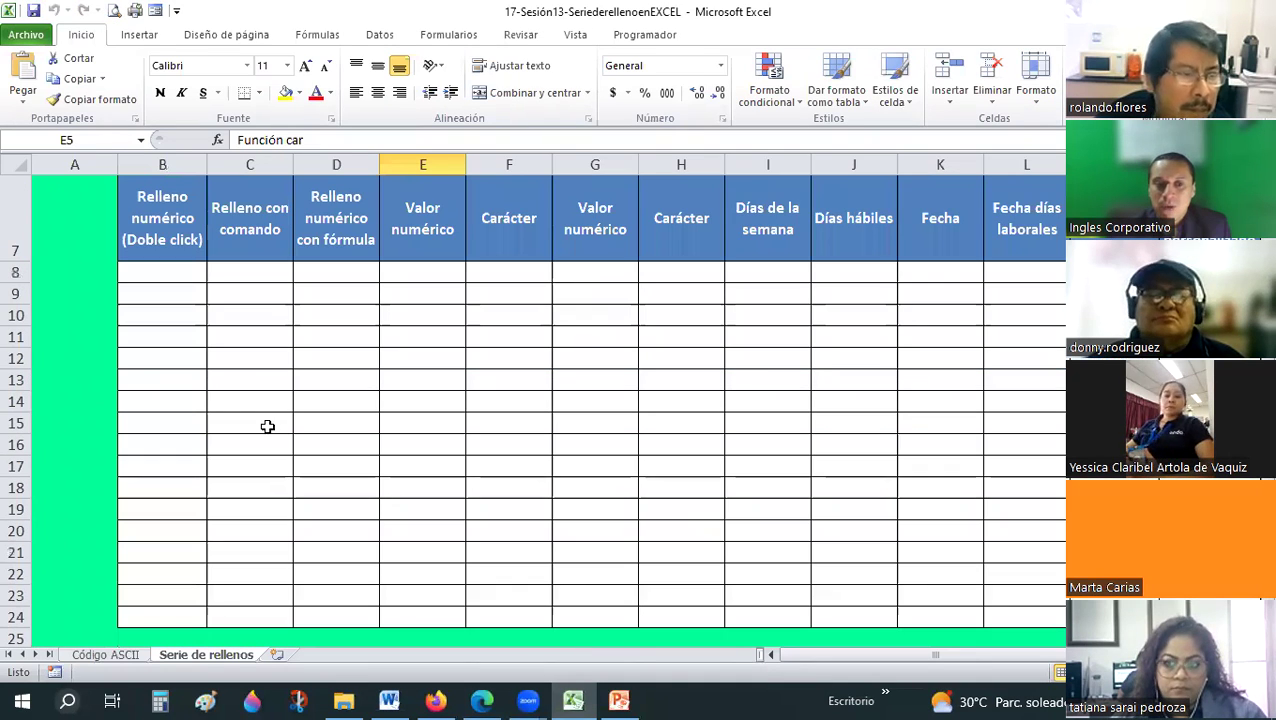
scroll(228, 430, "up", 1)
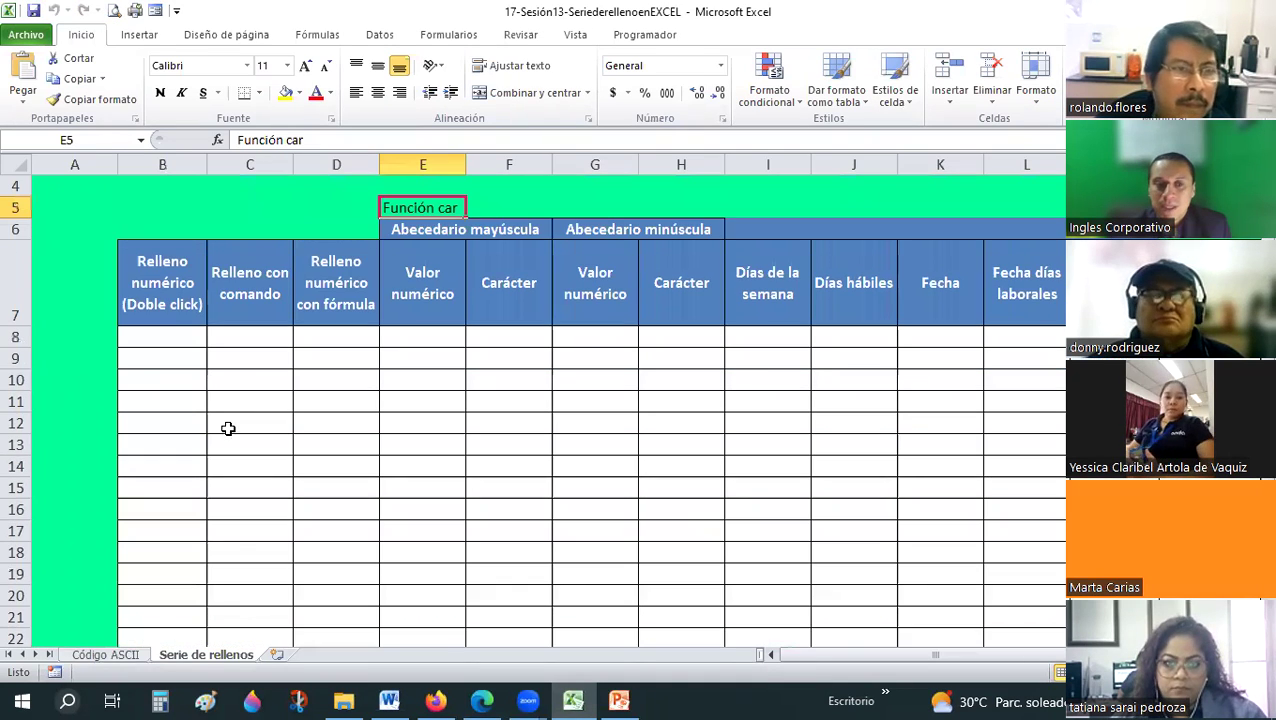
left_click(164, 312)
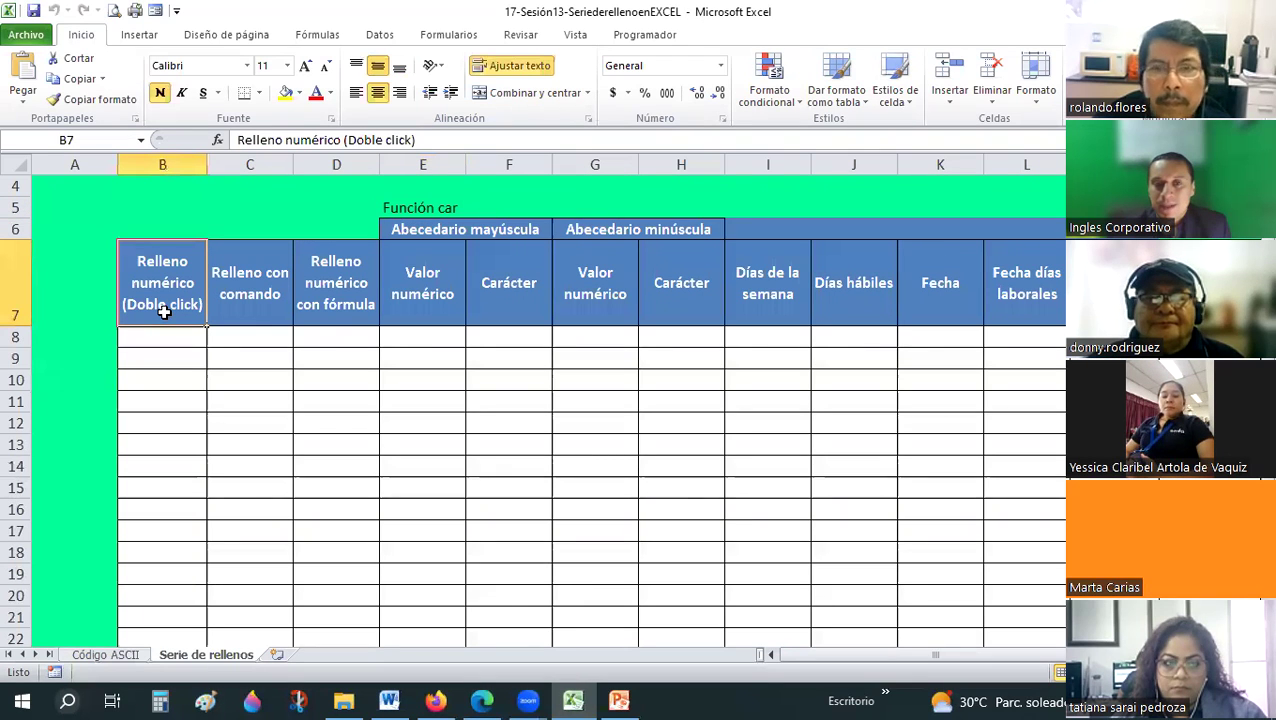
left_click_drag(164, 312, 1060, 313)
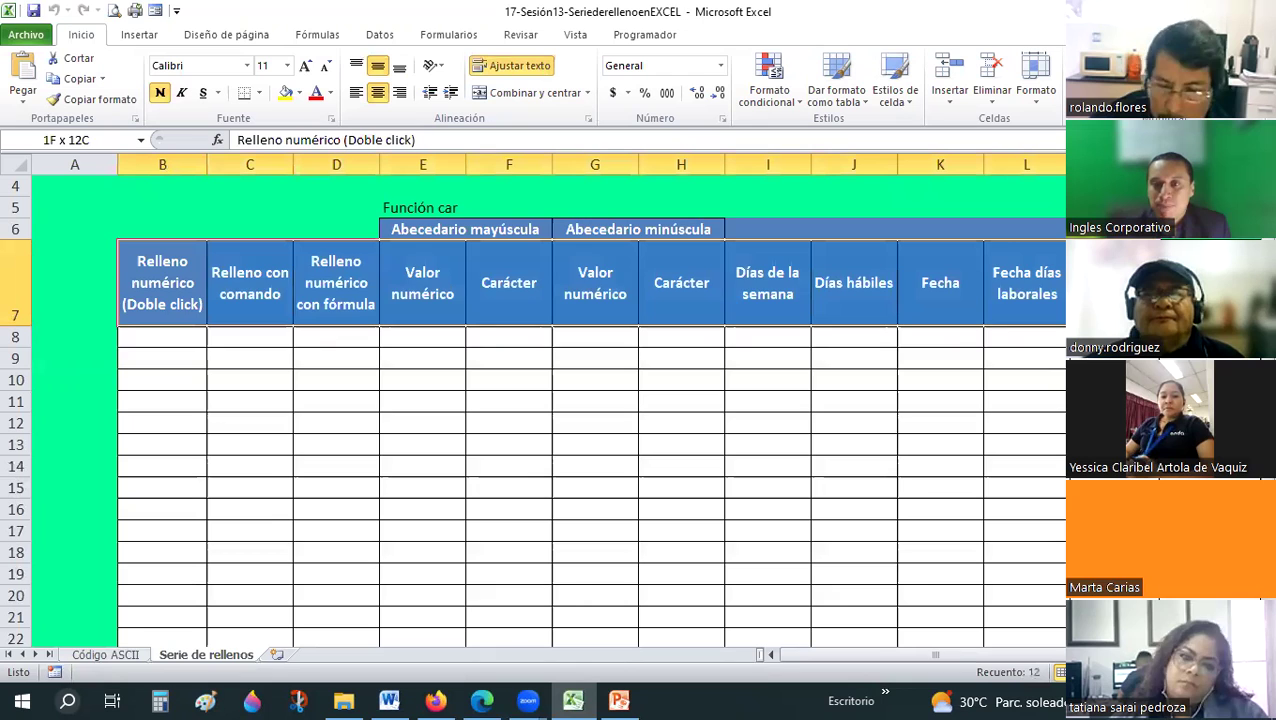
mouse_move(1060, 313)
left_mouse_down()
mouse_move(138, 312)
mouse_move(180, 341)
mouse_move(1044, 331)
left_mouse_up()
key("ctrl+z")
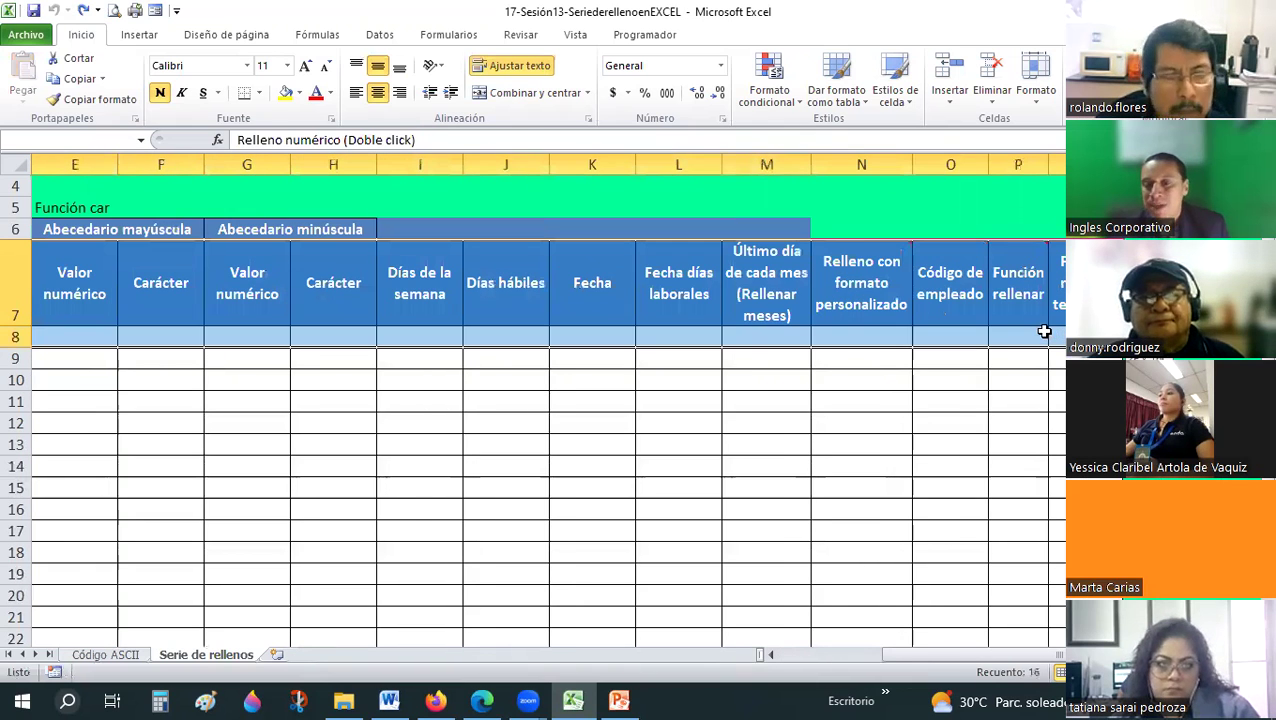
left_click(1044, 331)
left_click(995, 405)
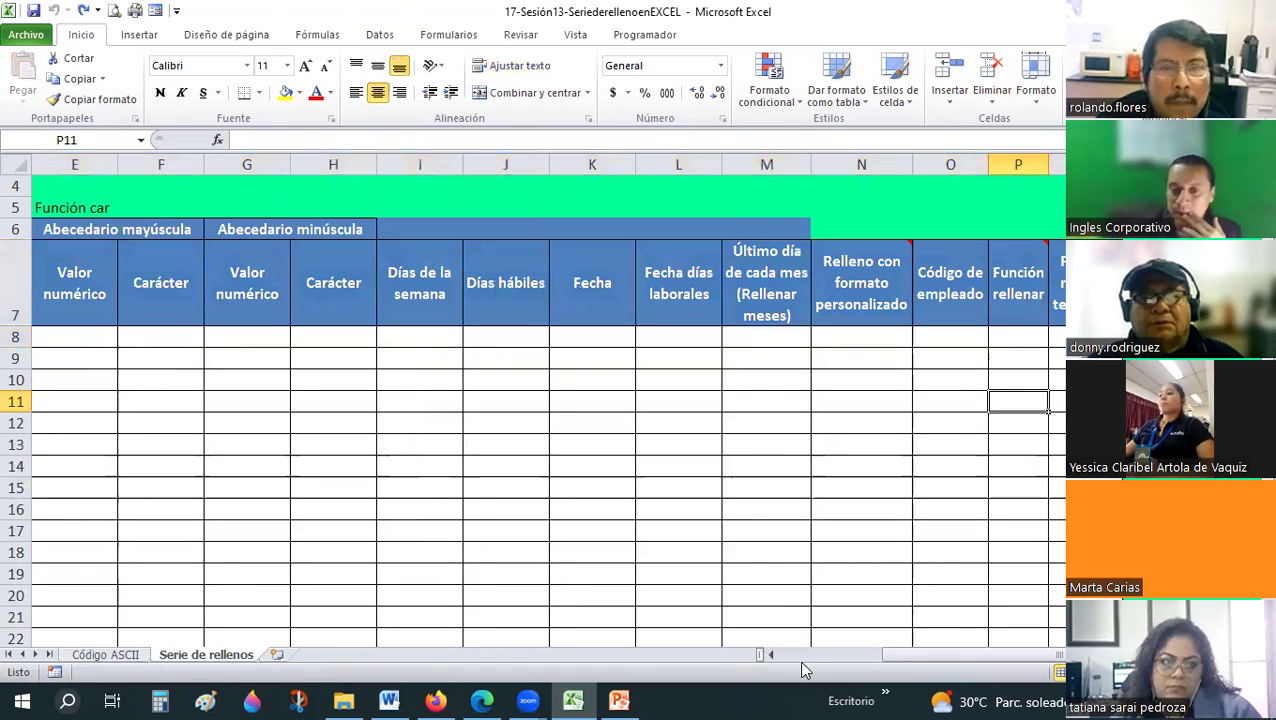
Enter 1 in cell B8 under Relleno numérico (Doble click).
left_click(802, 656)
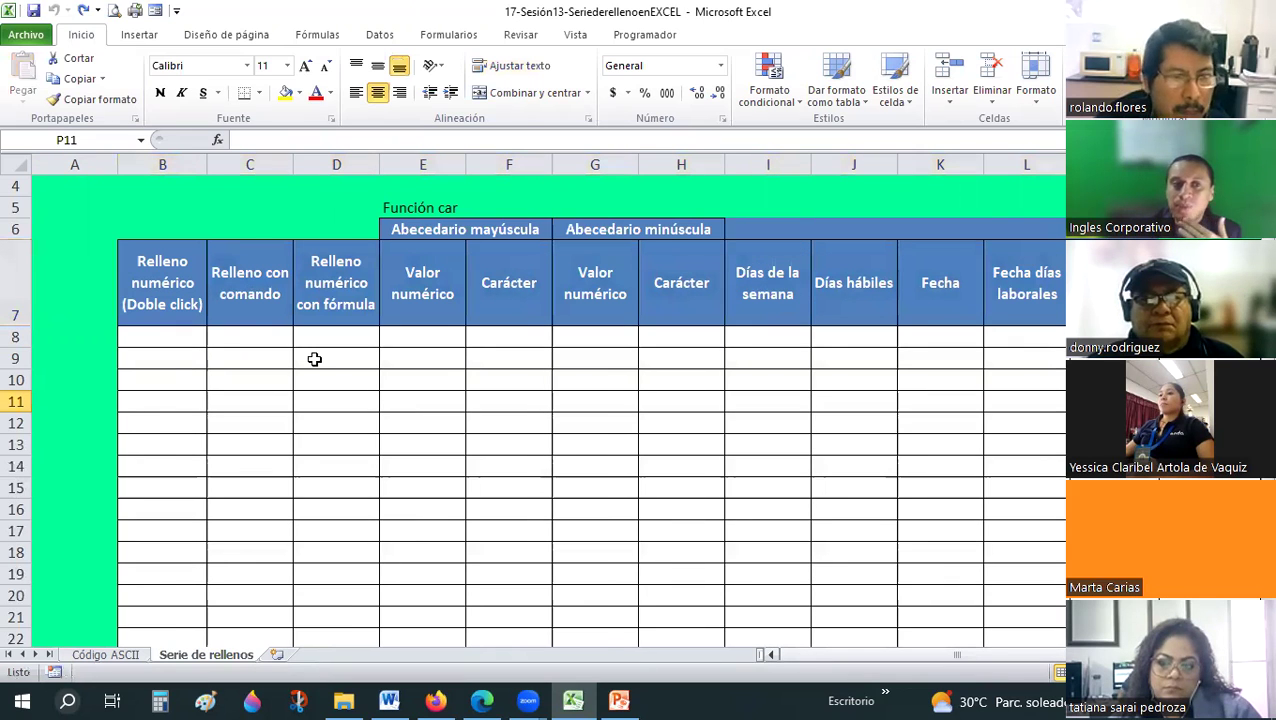
scroll(314, 359, "down", 1)
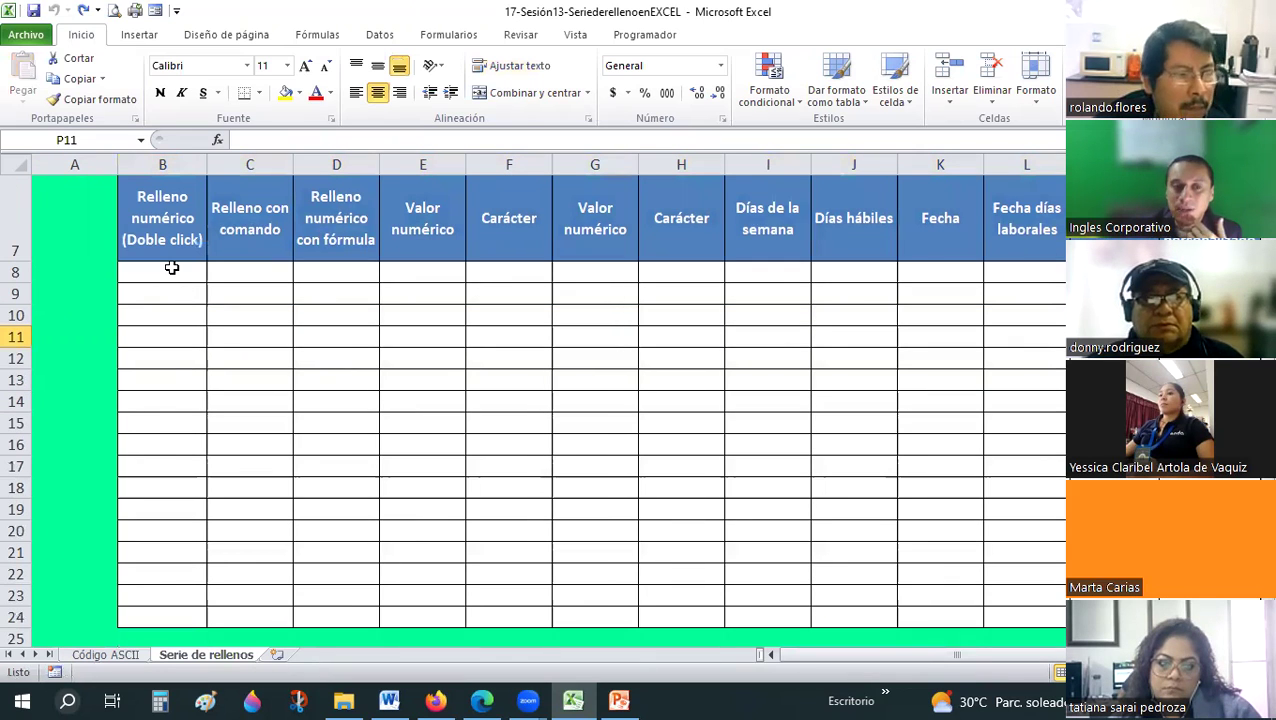
left_click(136, 277)
type("1")
key("Return")
left_click(162, 272)
key("ctrl+c")
left_click_drag(162, 293, 179, 621)
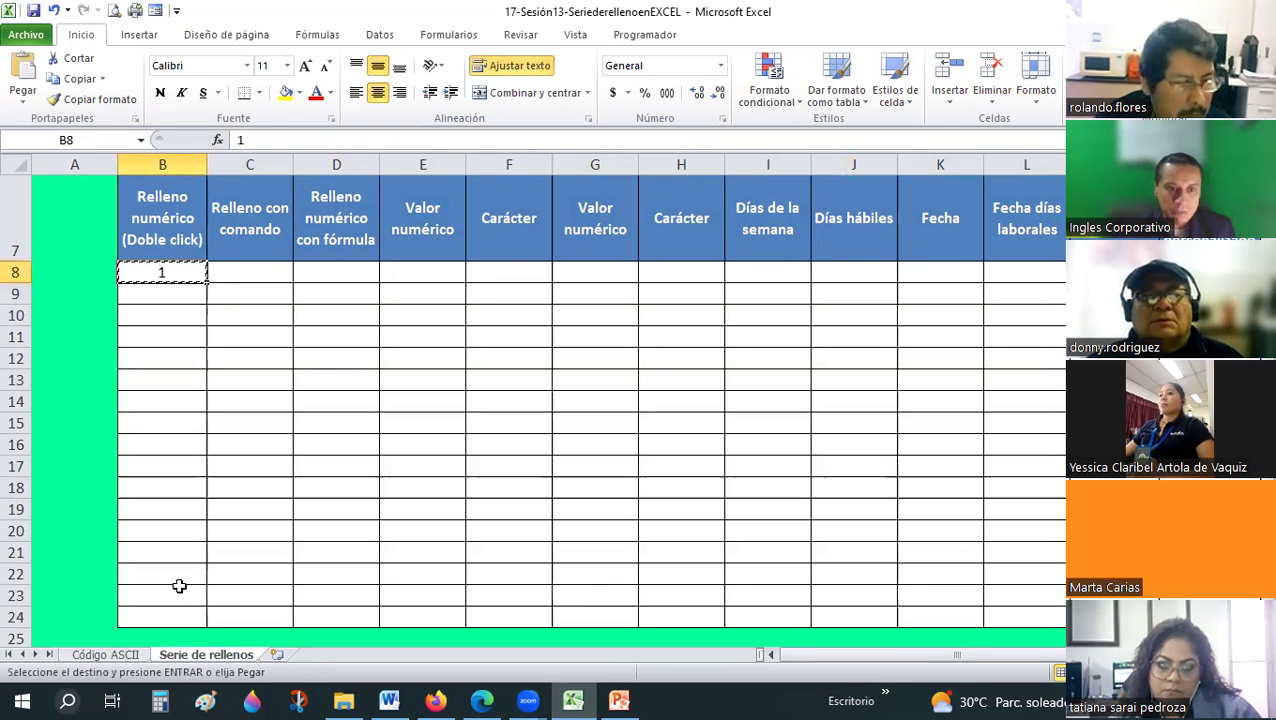
key("ctrl+v")
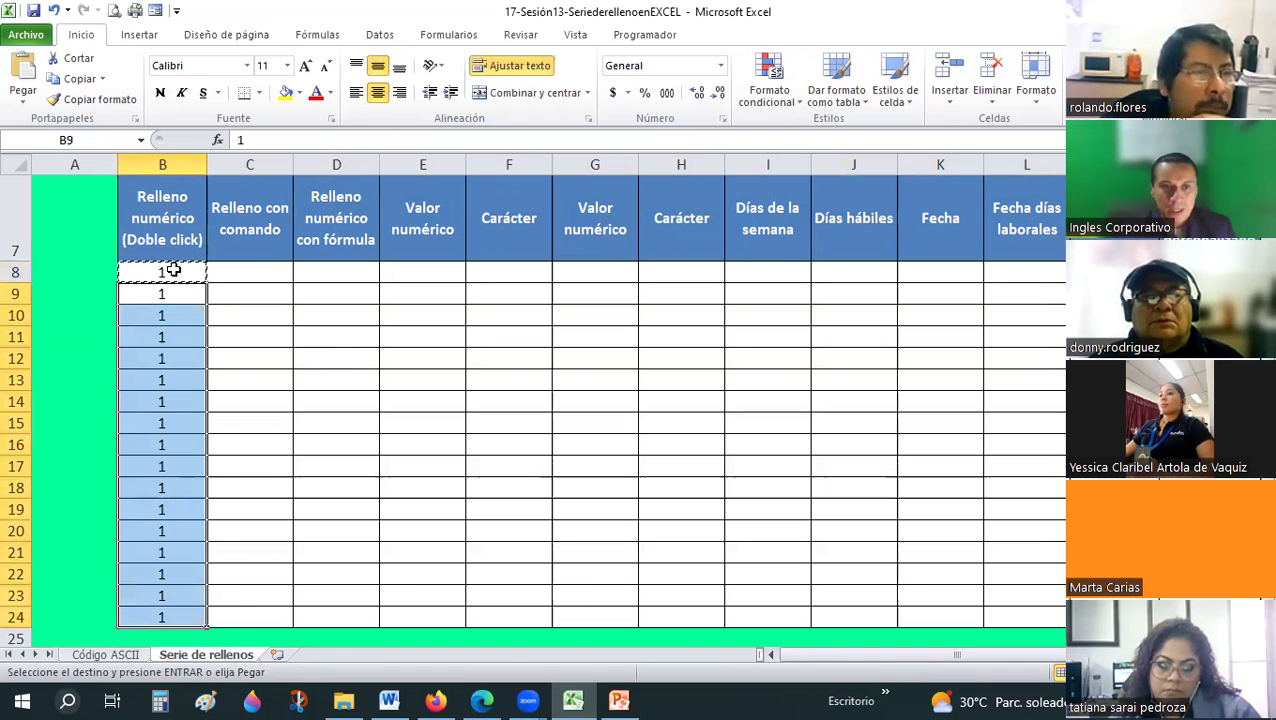
left_click_drag(165, 272, 175, 580)
left_click_drag(170, 628, 168, 618)
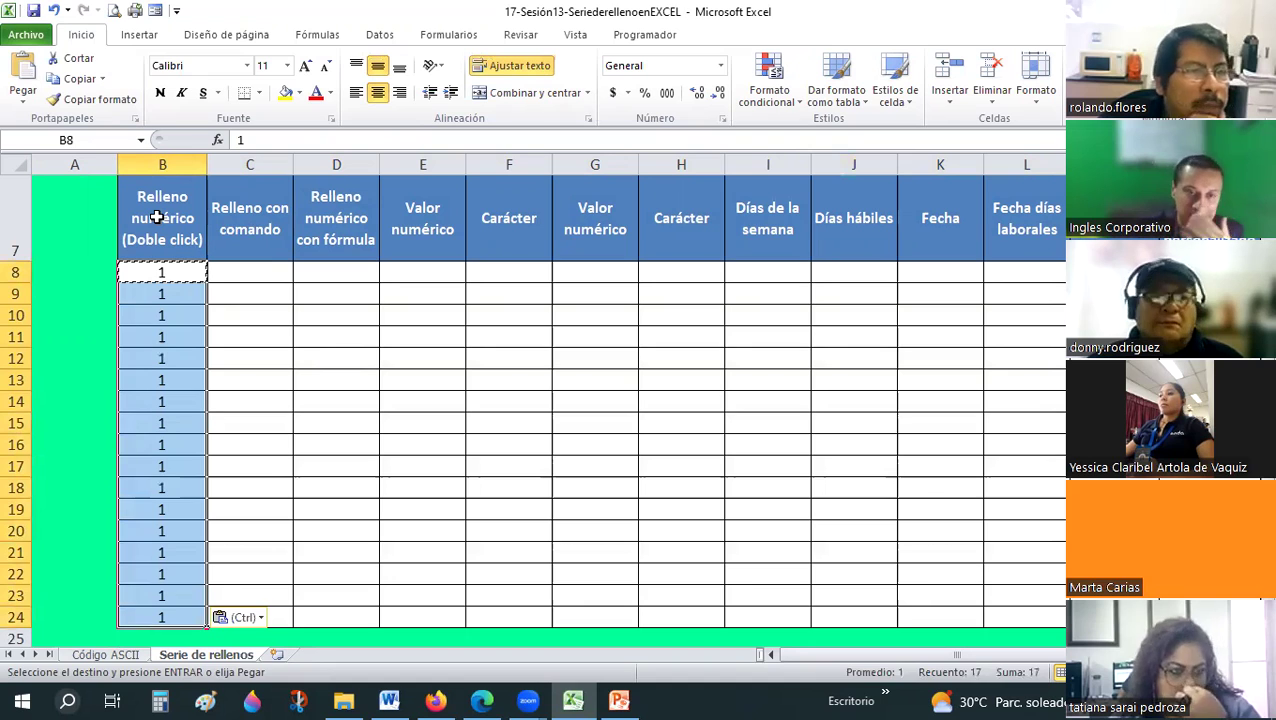
key("Delete")
left_click(280, 442)
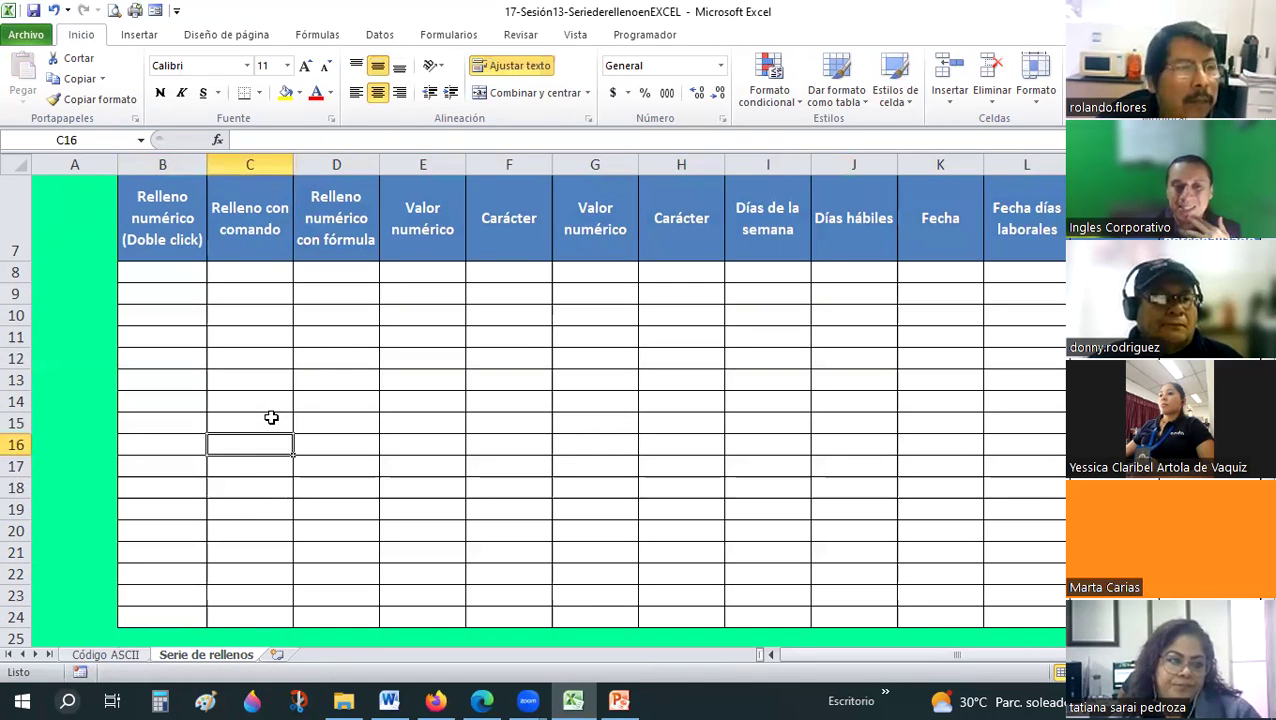
left_click(179, 270)
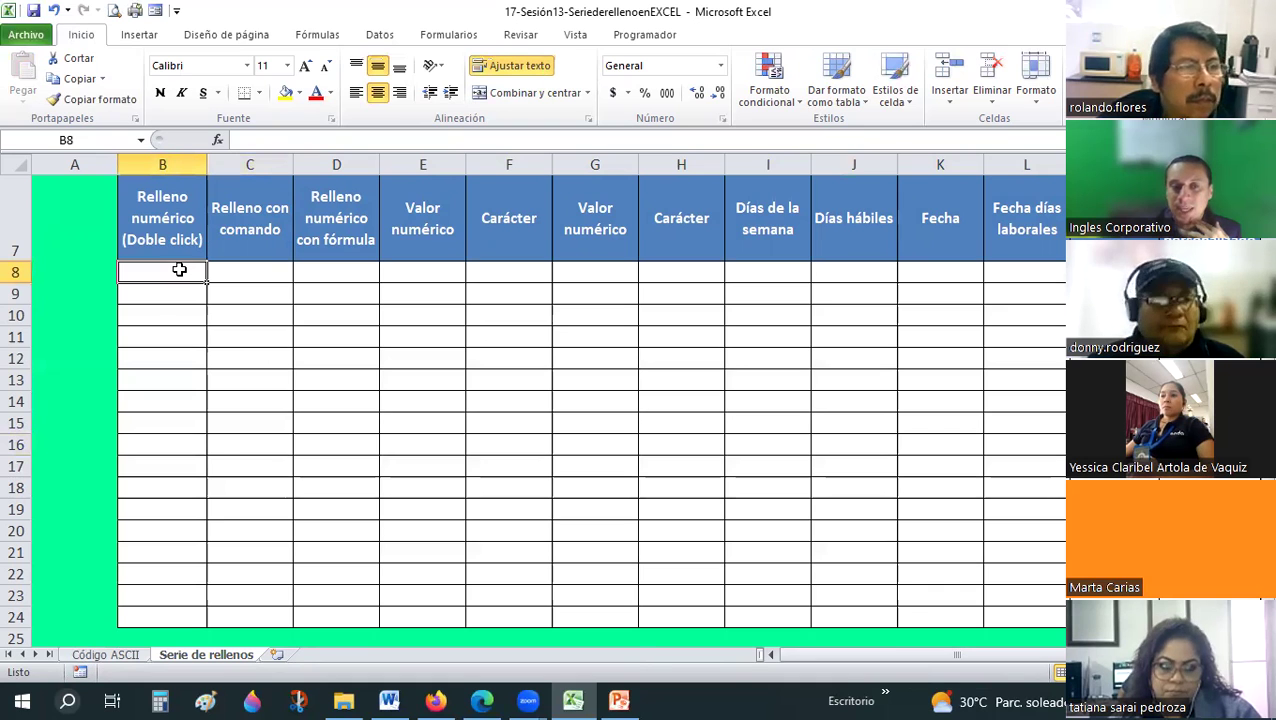
Confirm 1 in B8 and drag its fill handle to copy 1 into B8:B24.
scroll(179, 270, "up", 2)
scroll(168, 266, "down", 2)
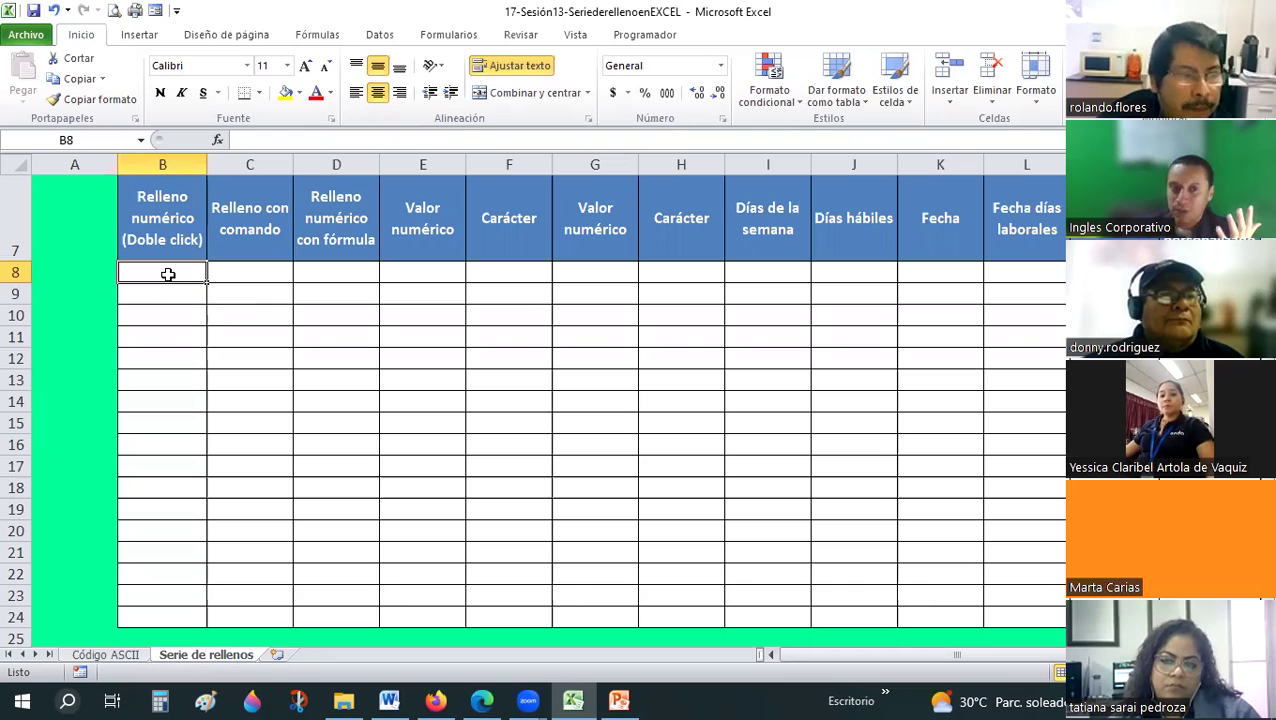
type("1")
key("Return")
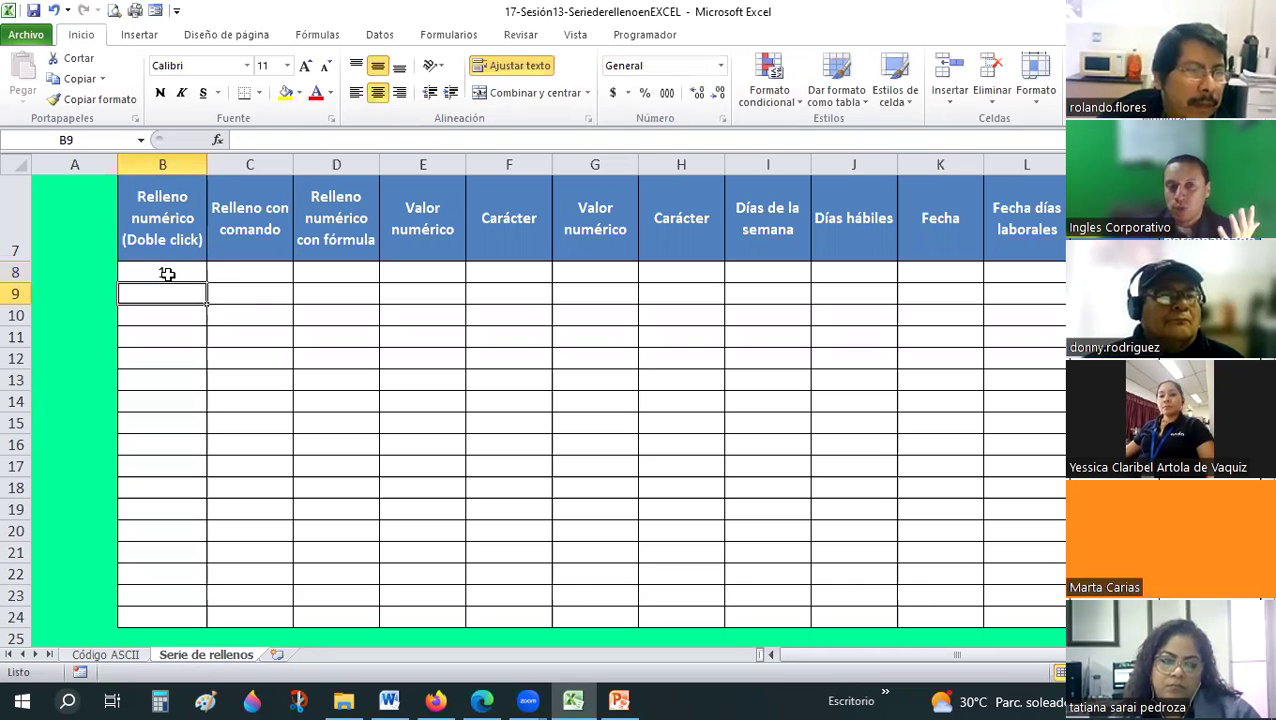
left_click(167, 274)
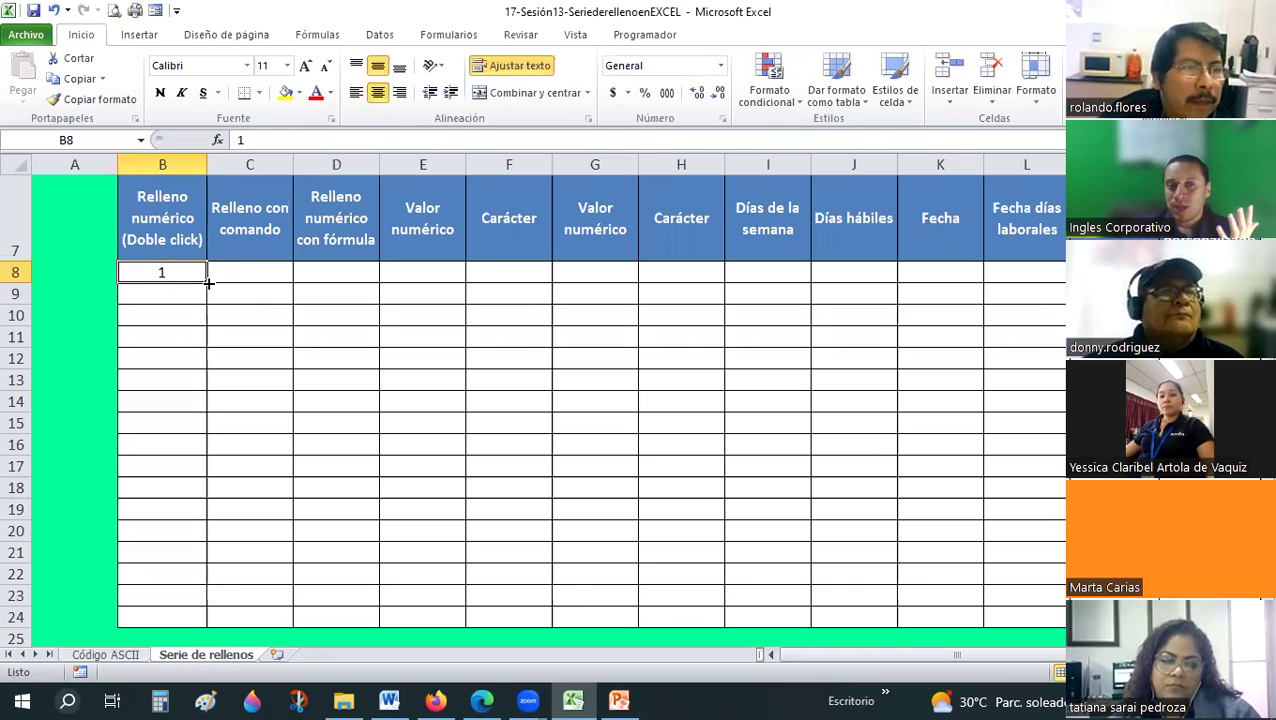
left_click_drag(208, 283, 184, 546)
left_click_drag(173, 636, 170, 620)
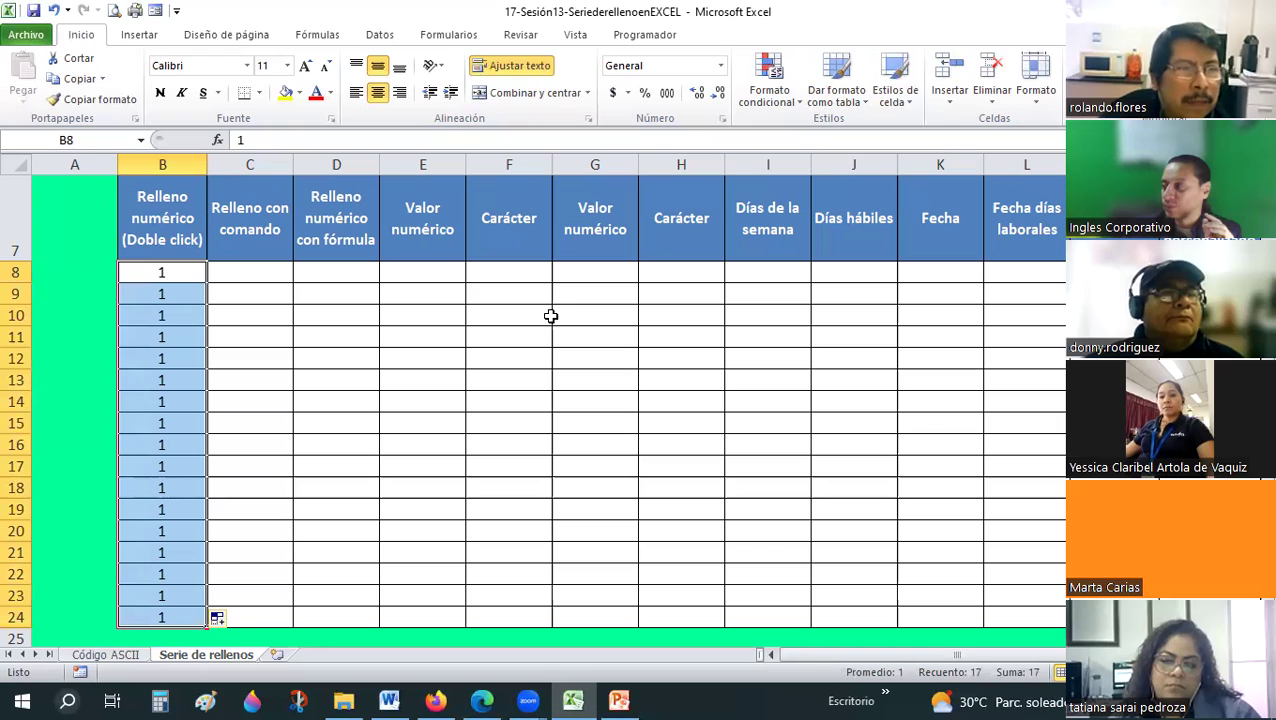
Dismiss the Auto Fill Options and delete the 1s from B8:B24.
left_click(234, 622)
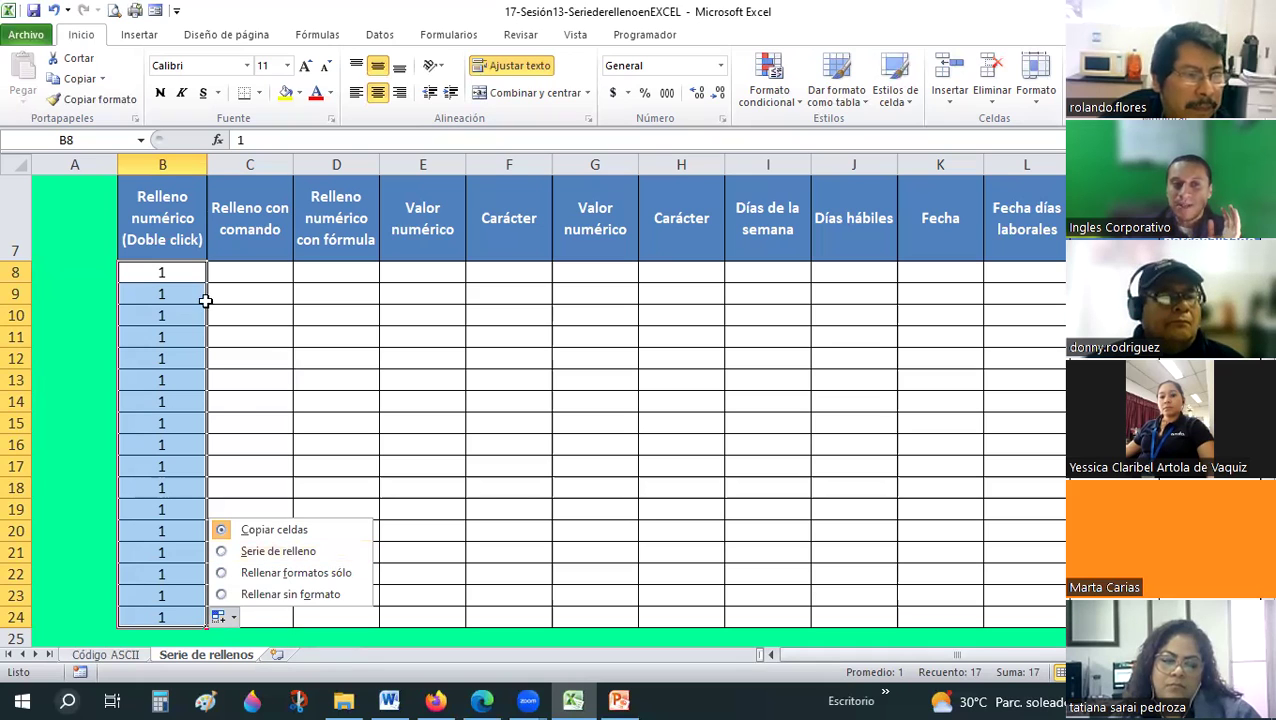
left_click(250, 358)
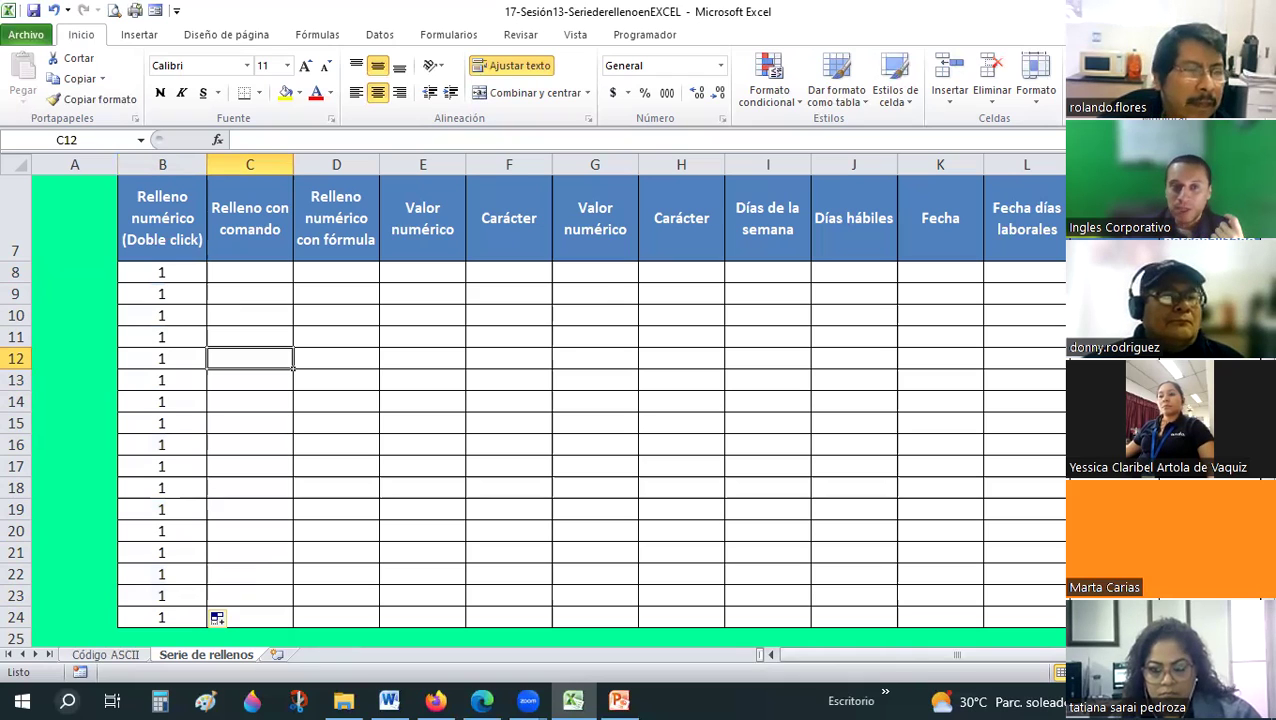
left_click(511, 447)
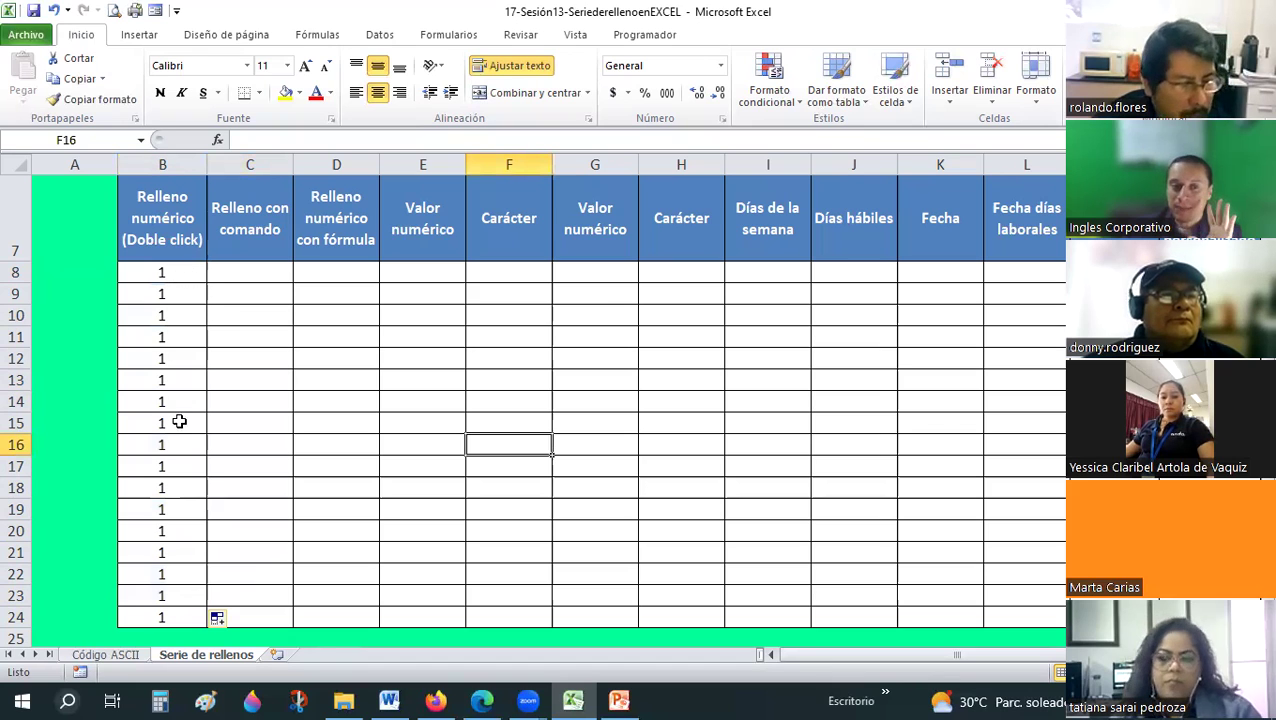
left_click_drag(179, 276, 167, 607)
key("Delete")
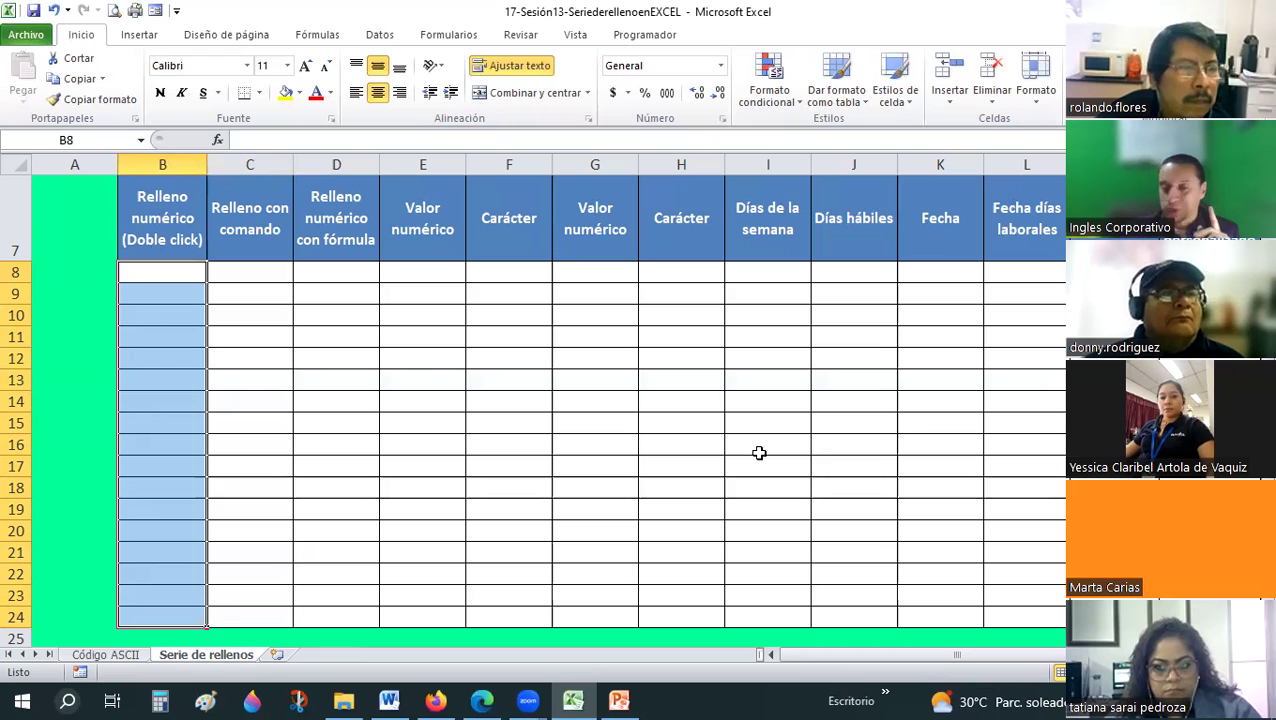
left_click(508, 379)
left_click(142, 269)
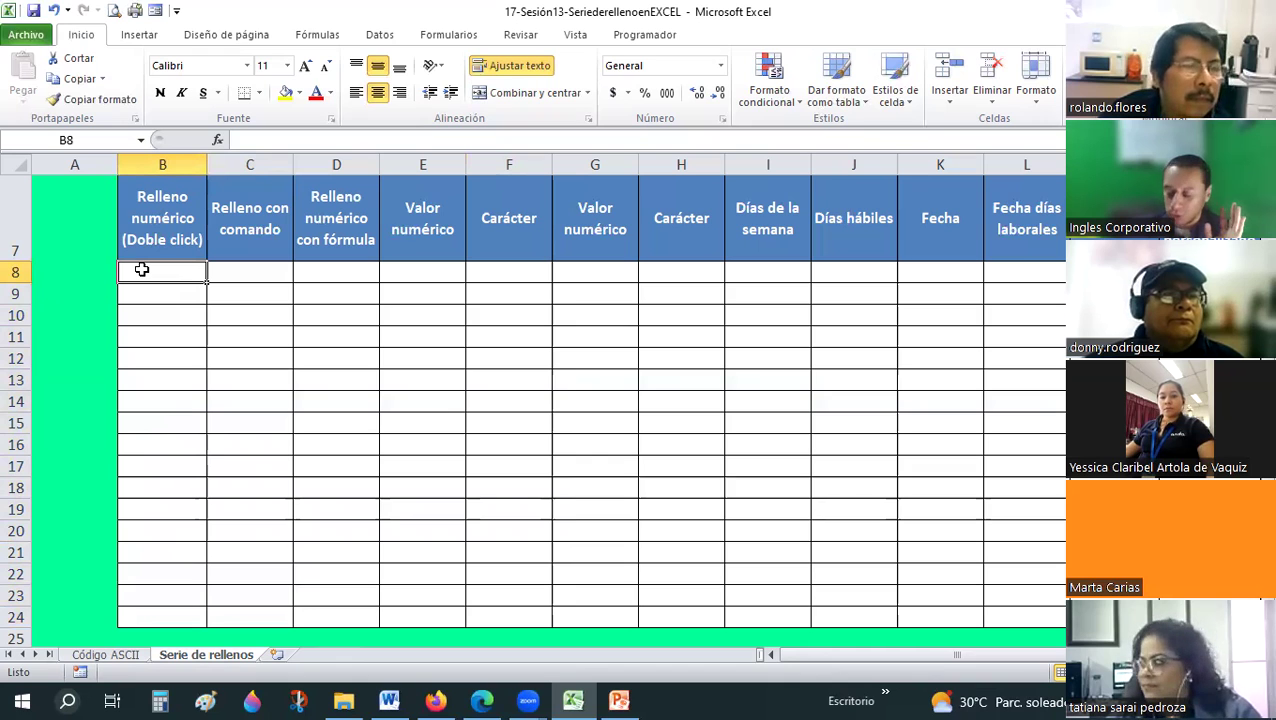
type("1")
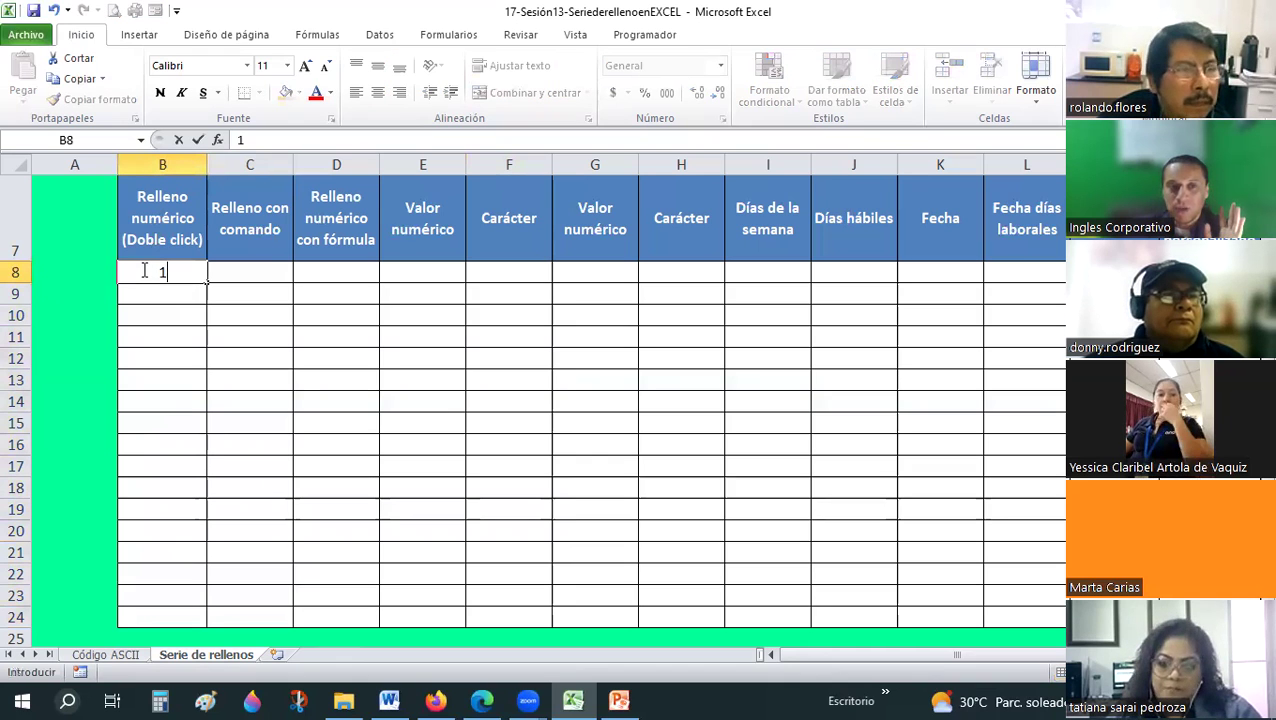
left_click(142, 270)
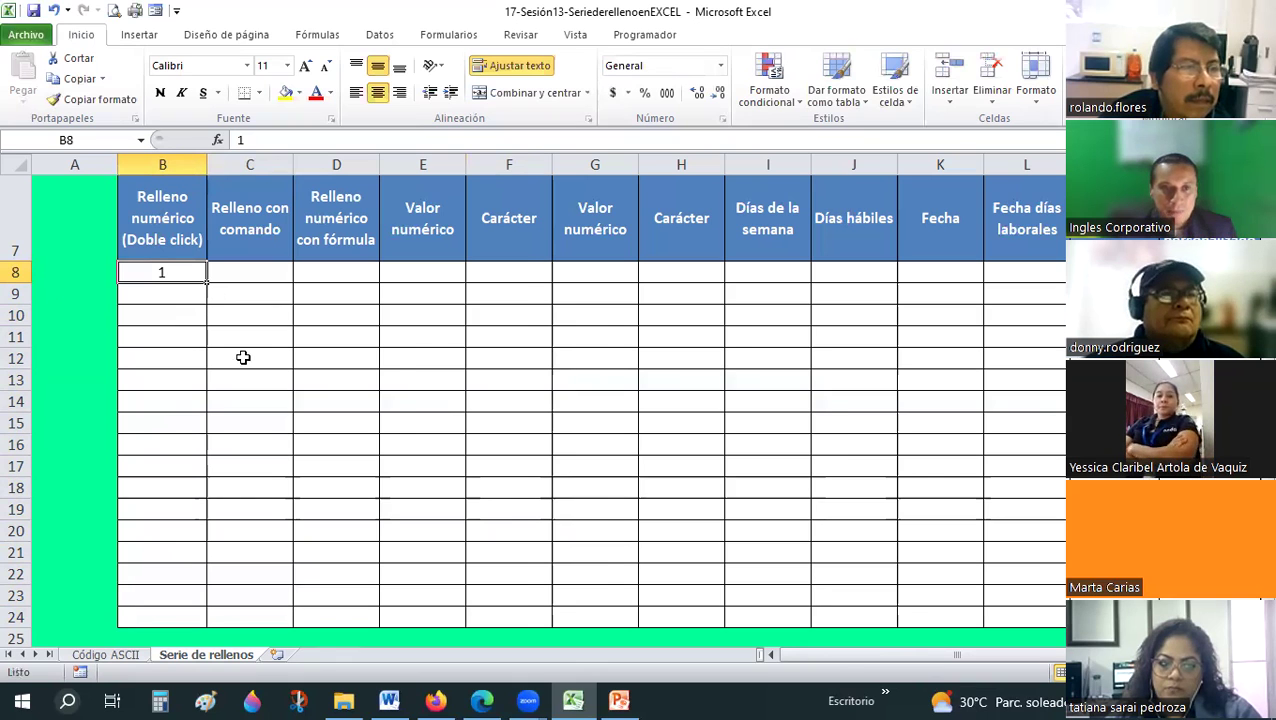
scroll(691, 610, "up", 1, "ctrl")
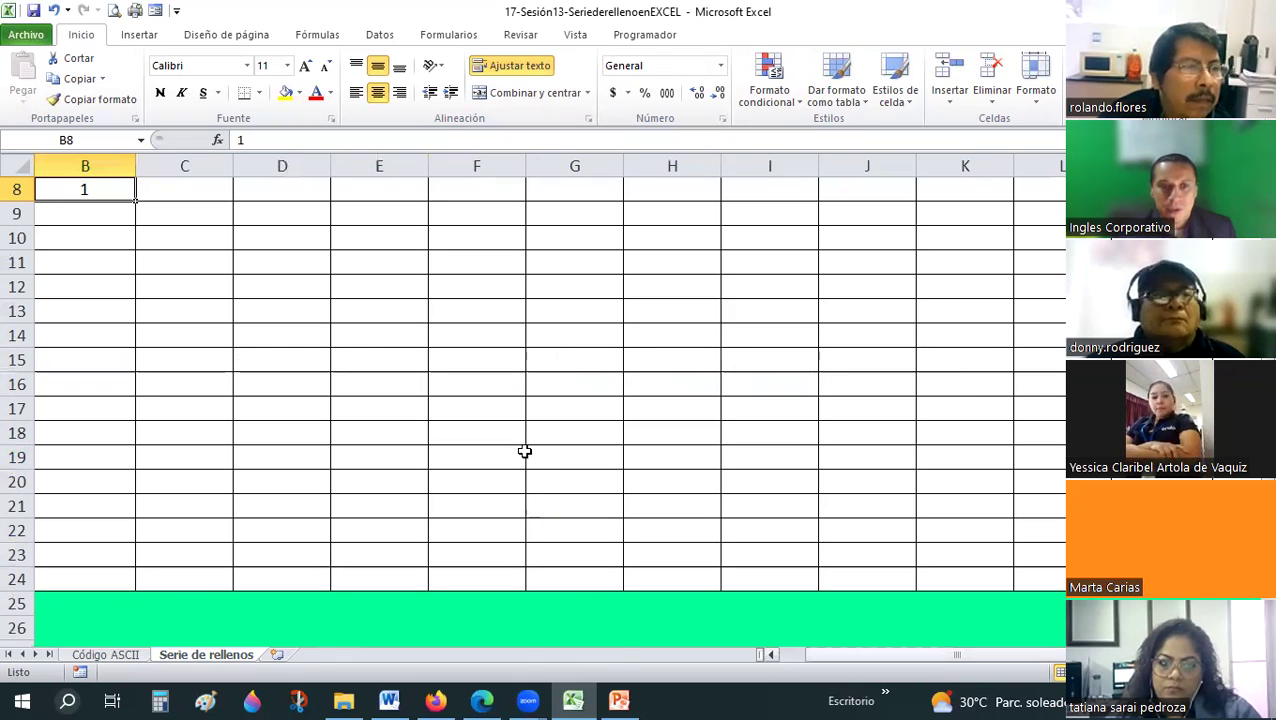
scroll(524, 450, "up", 1)
scroll(506, 430, "down", 1)
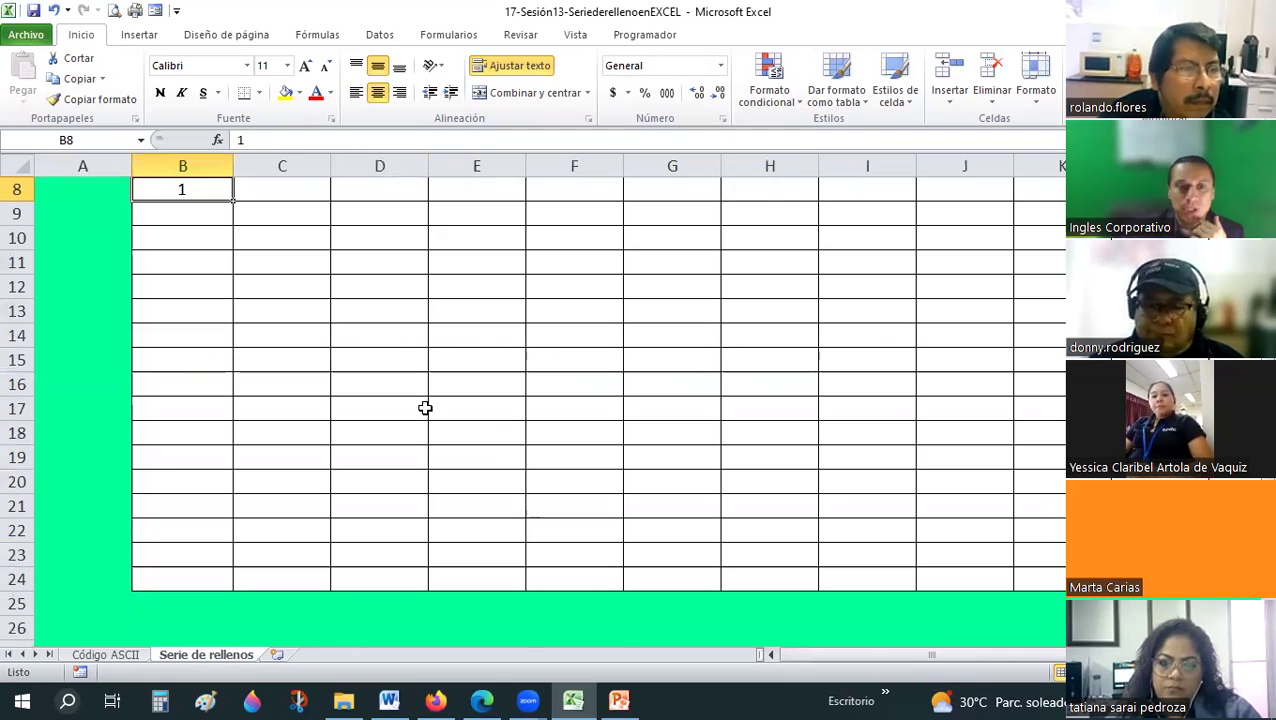
scroll(266, 370, "up", 1)
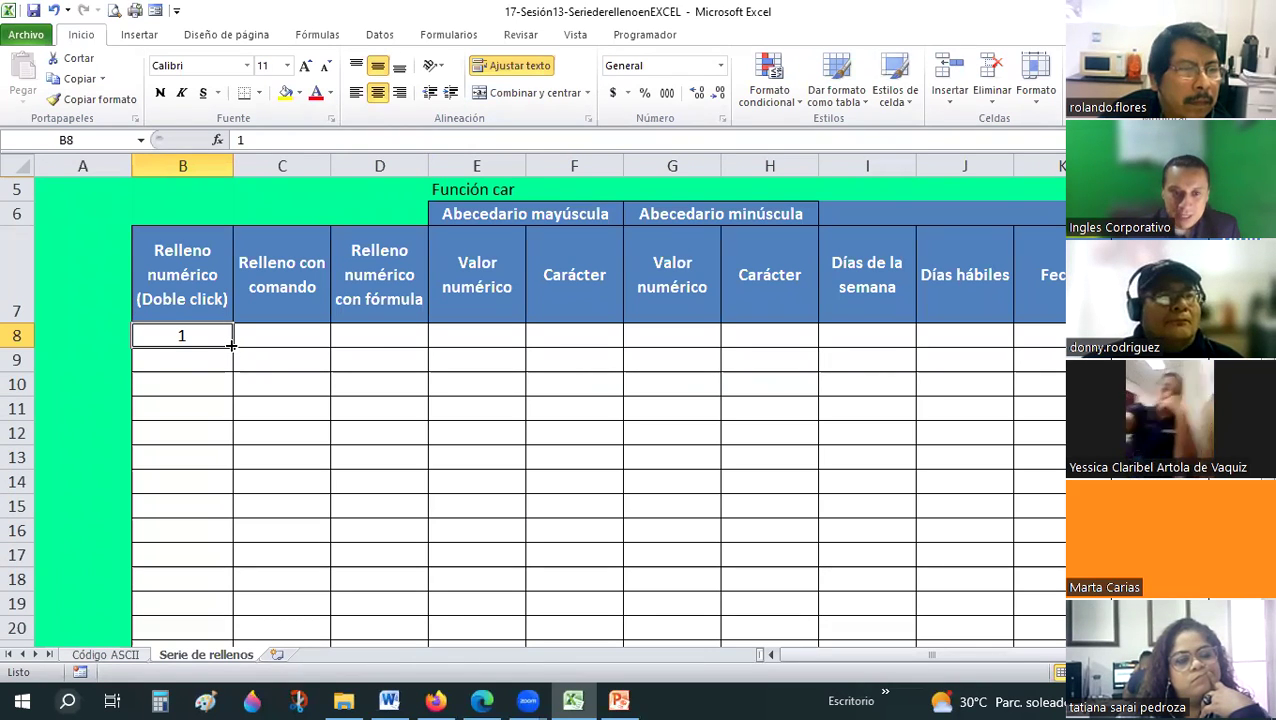
scroll(230, 344, "down", 1)
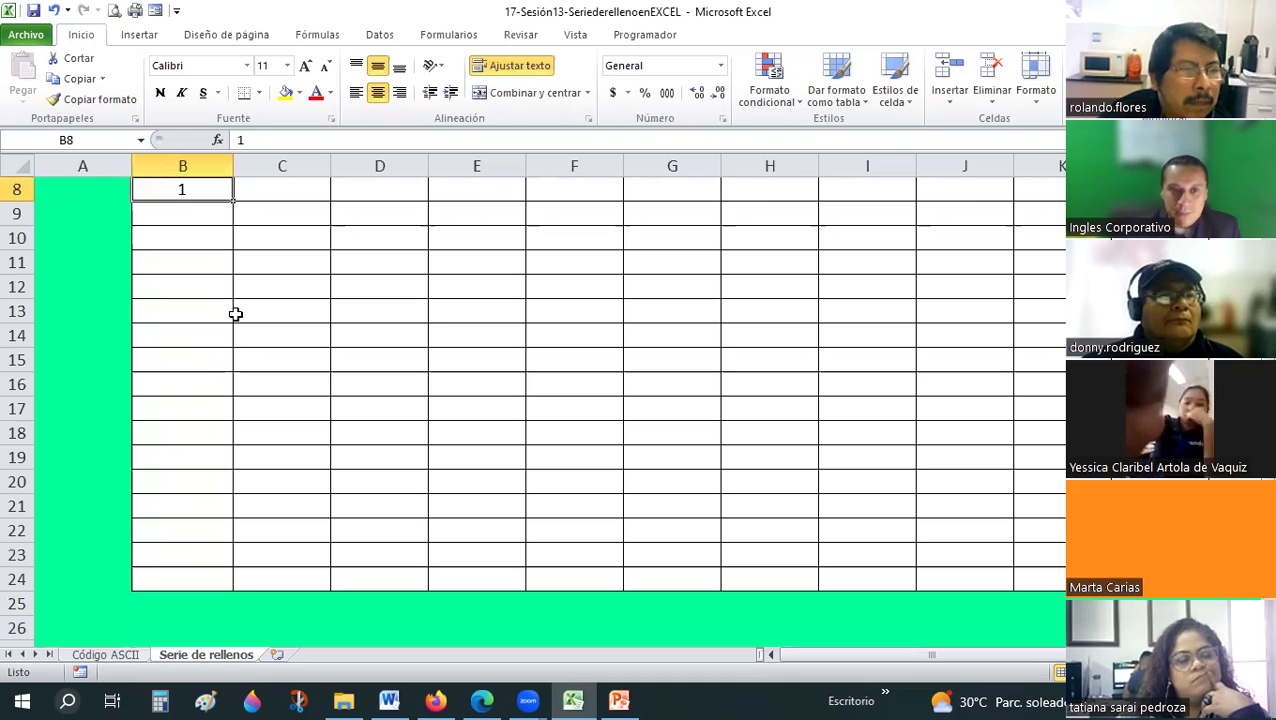
left_click_drag(235, 200, 229, 298)
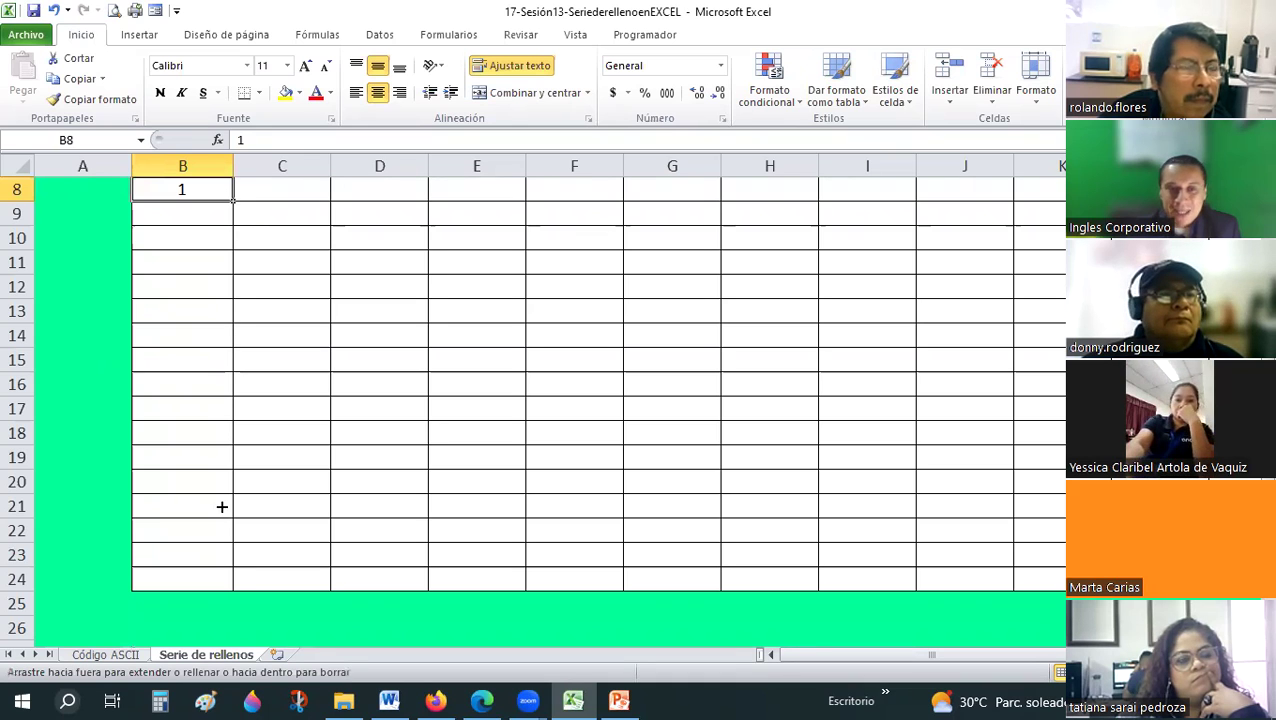
left_click_drag(222, 507, 213, 584)
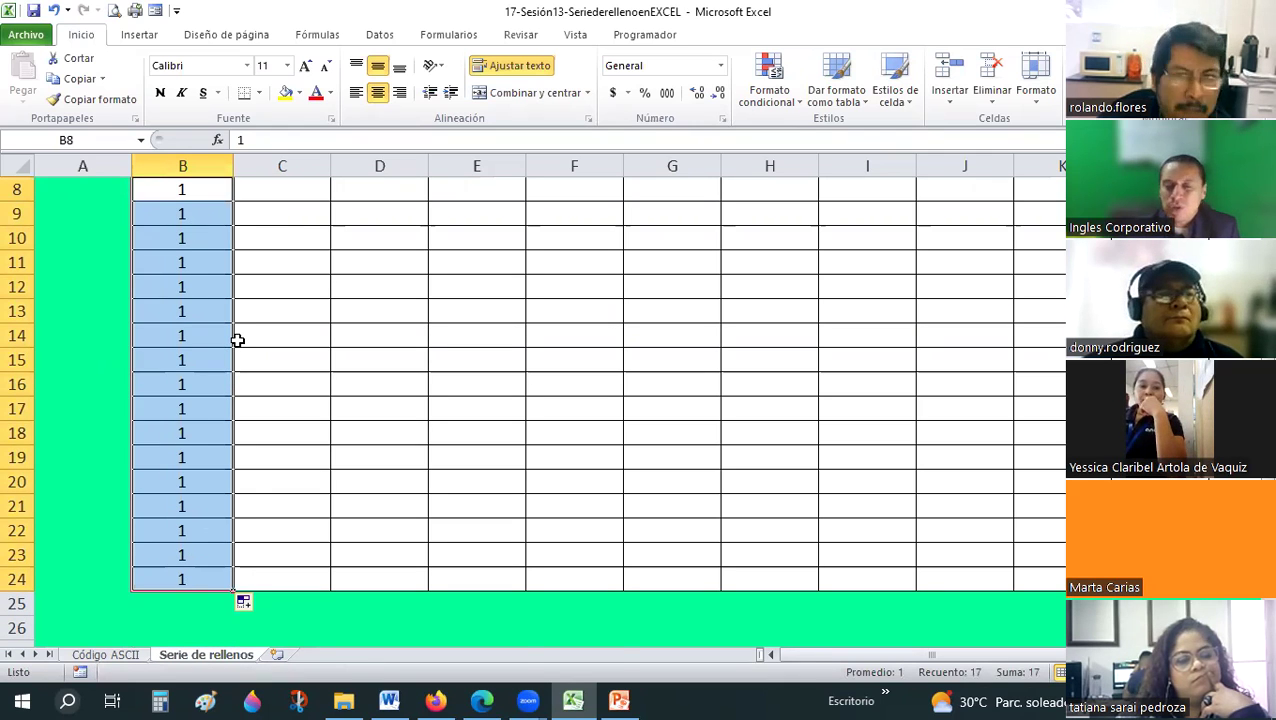
scroll(236, 339, "up", 1)
scroll(182, 192, "down", 1)
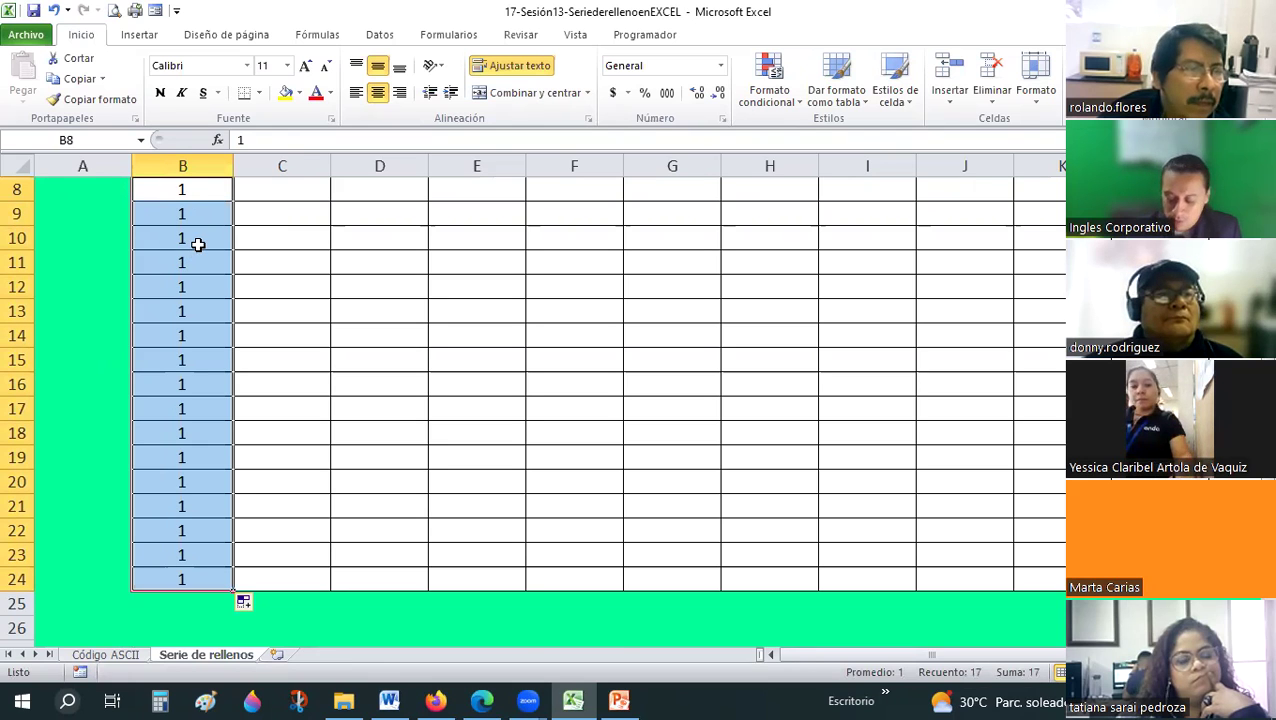
scroll(197, 245, "up", 1)
key("Delete")
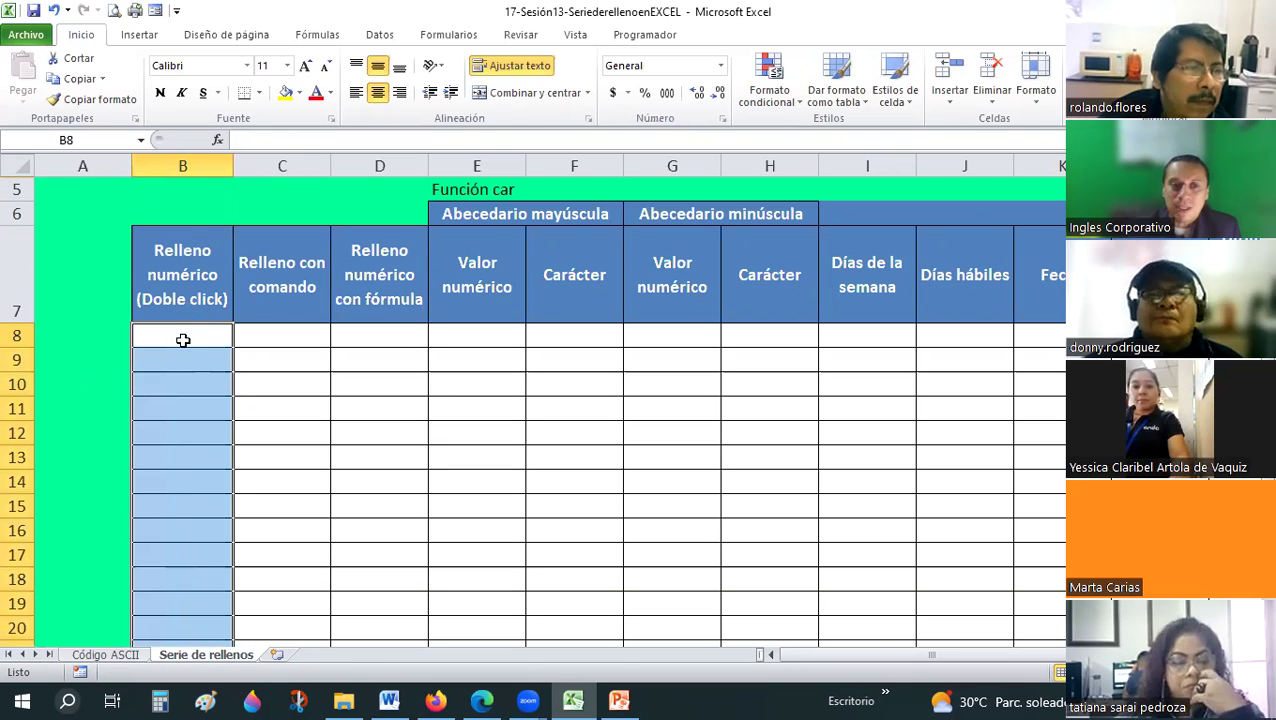
Enter 1 in B8 and 2 in B9, then drag the pattern down toward row 24.
left_click(183, 340)
type("1")
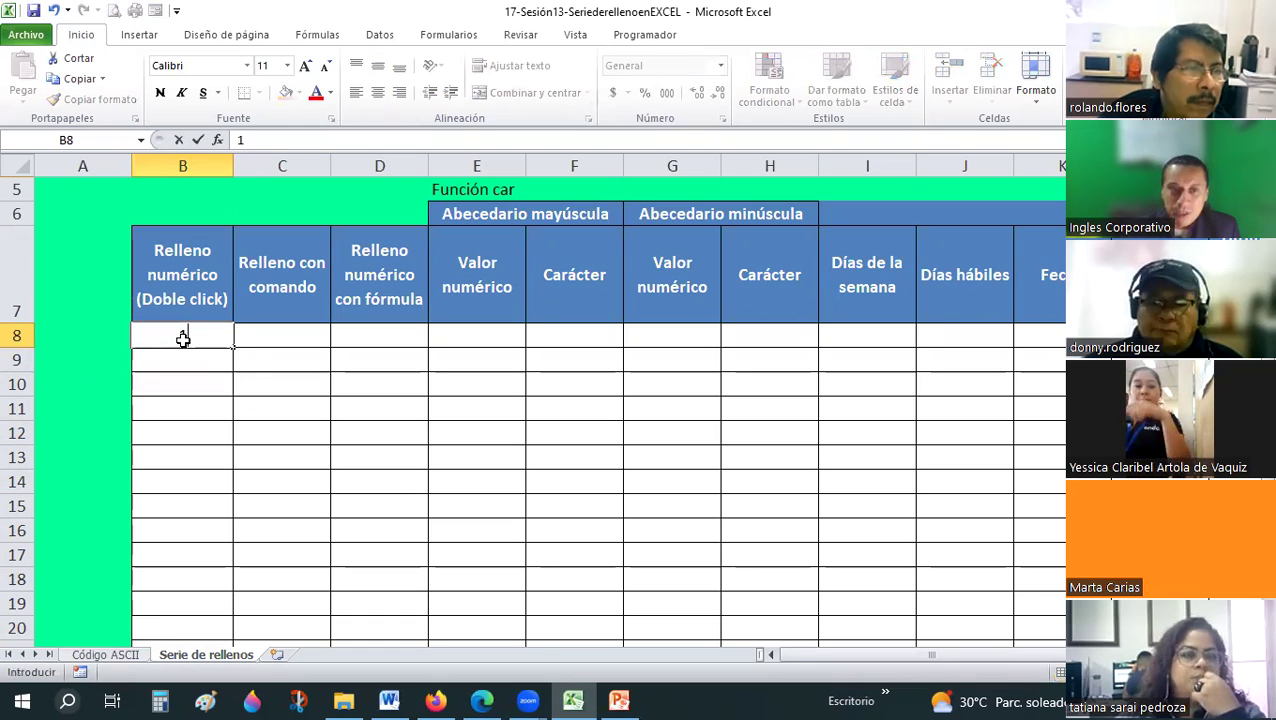
key("Return")
type("2")
key("Return")
left_click_drag(183, 340, 182, 356)
scroll(367, 347, "down", 1)
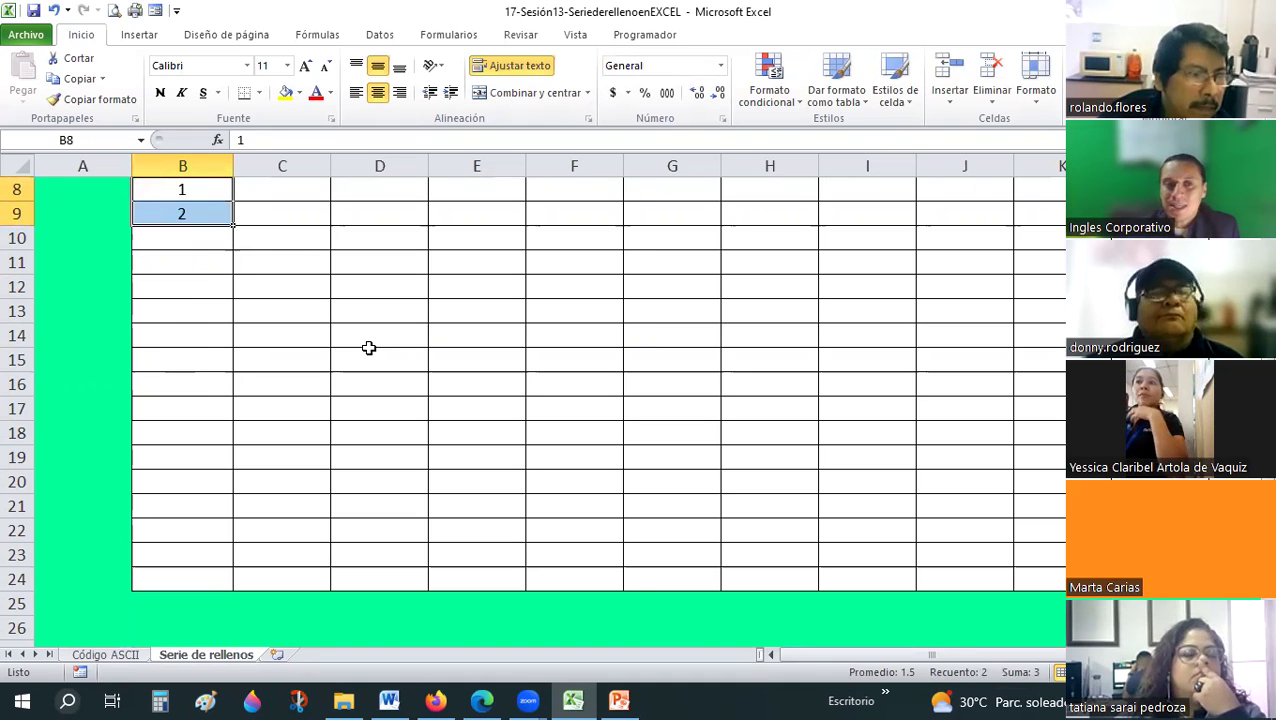
scroll(369, 347, "down", 1)
scroll(369, 347, "up", 1)
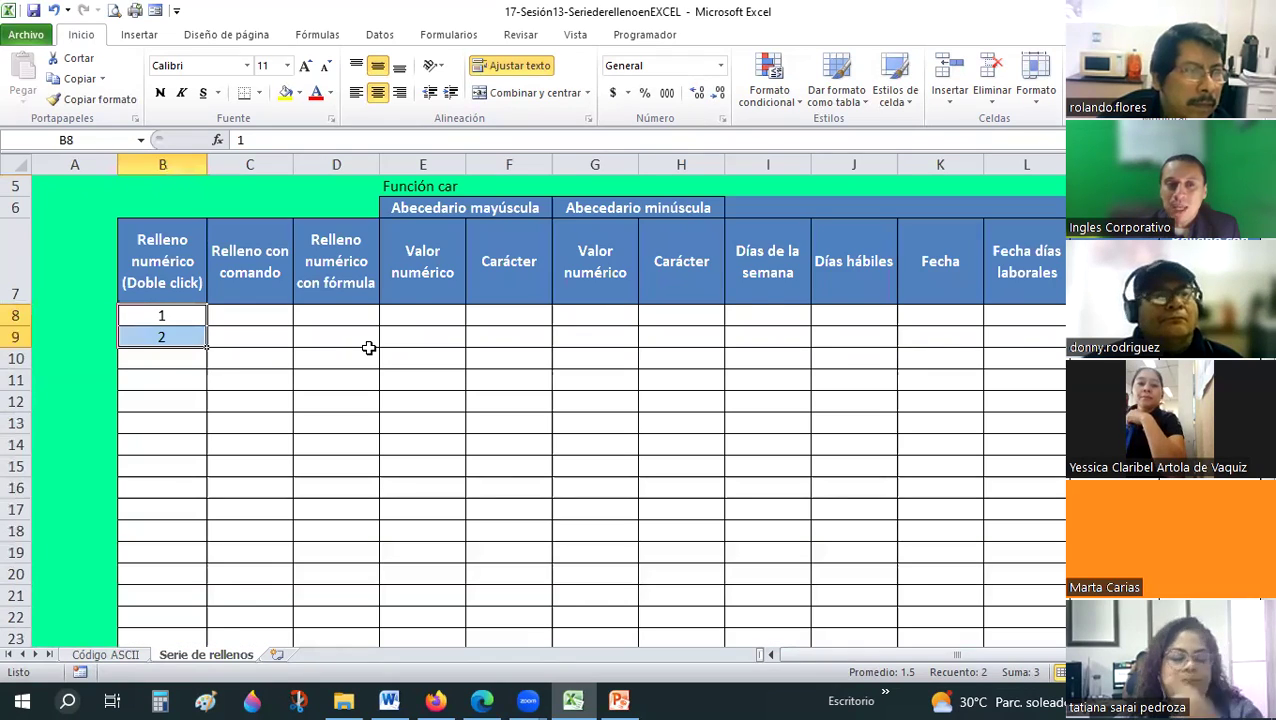
scroll(369, 347, "up", 1)
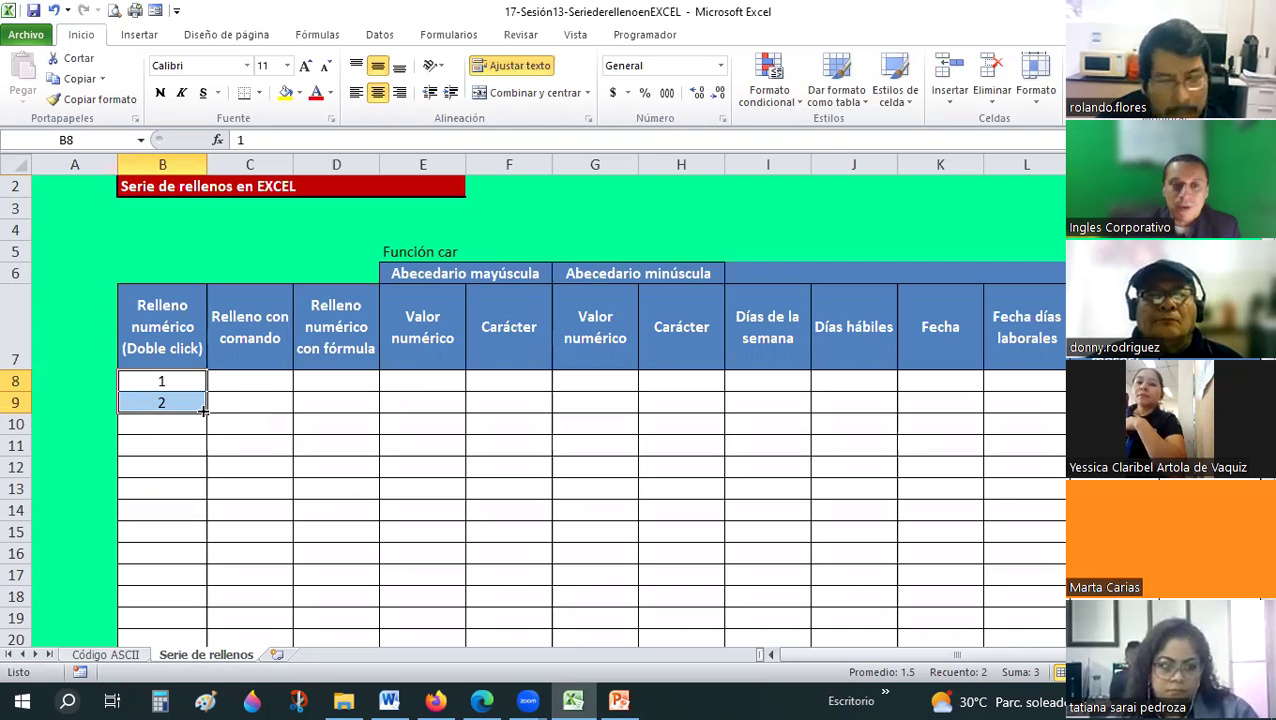
mouse_move(203, 410)
left_mouse_down()
mouse_move(201, 672)
mouse_move(275, 428)
left_mouse_up()
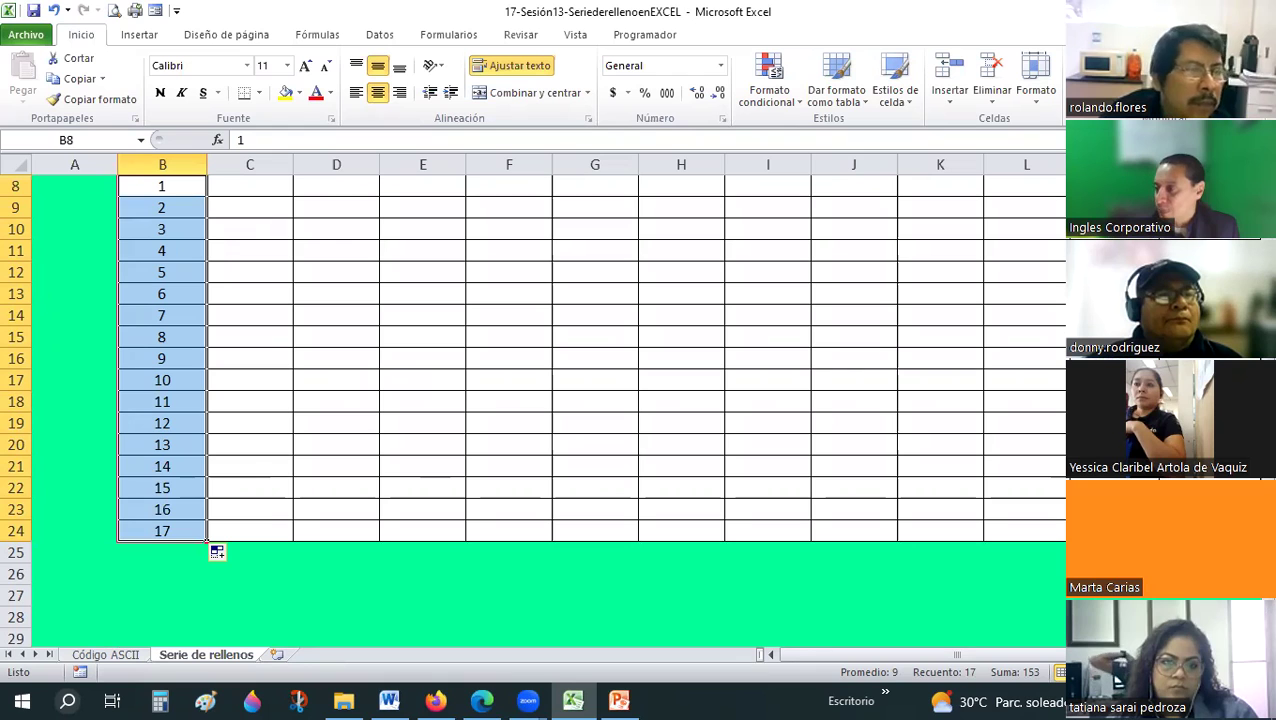
Reselect B8:B9 and double-click the fill handle to auto-fill the series, then select B8:B24.
key("alt+Tab")
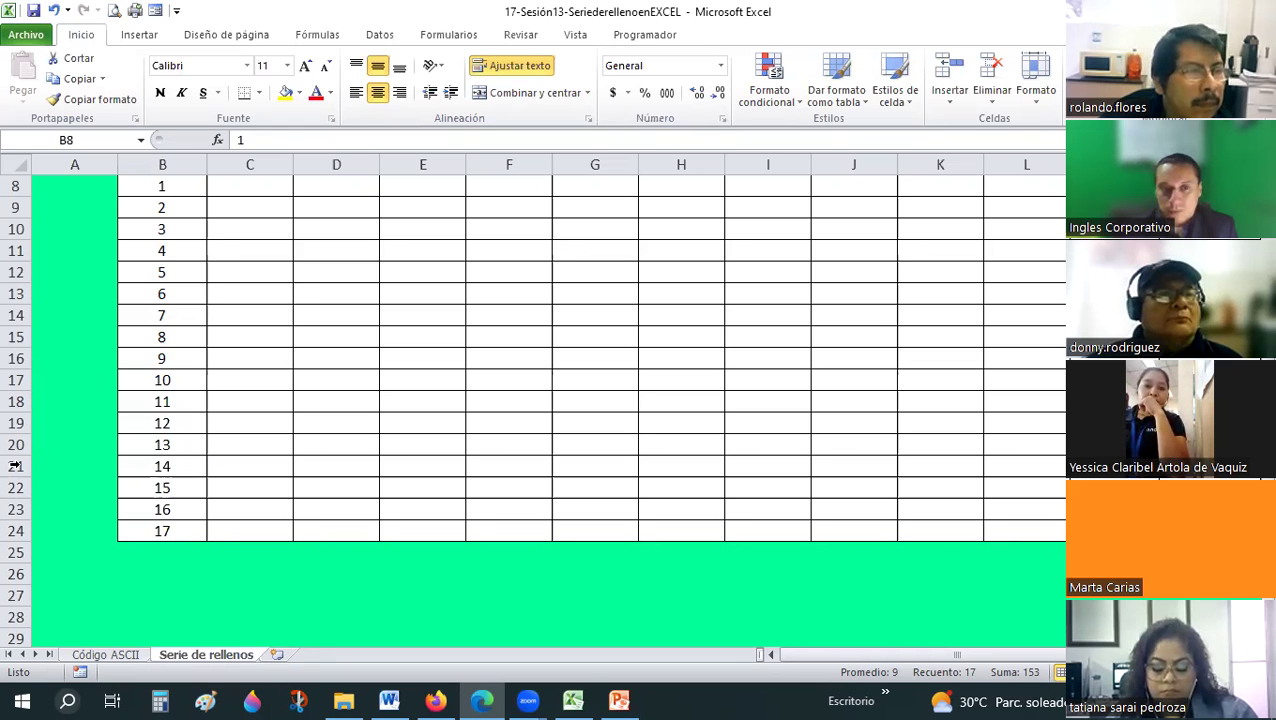
left_click(260, 413)
scroll(218, 364, "up", 1)
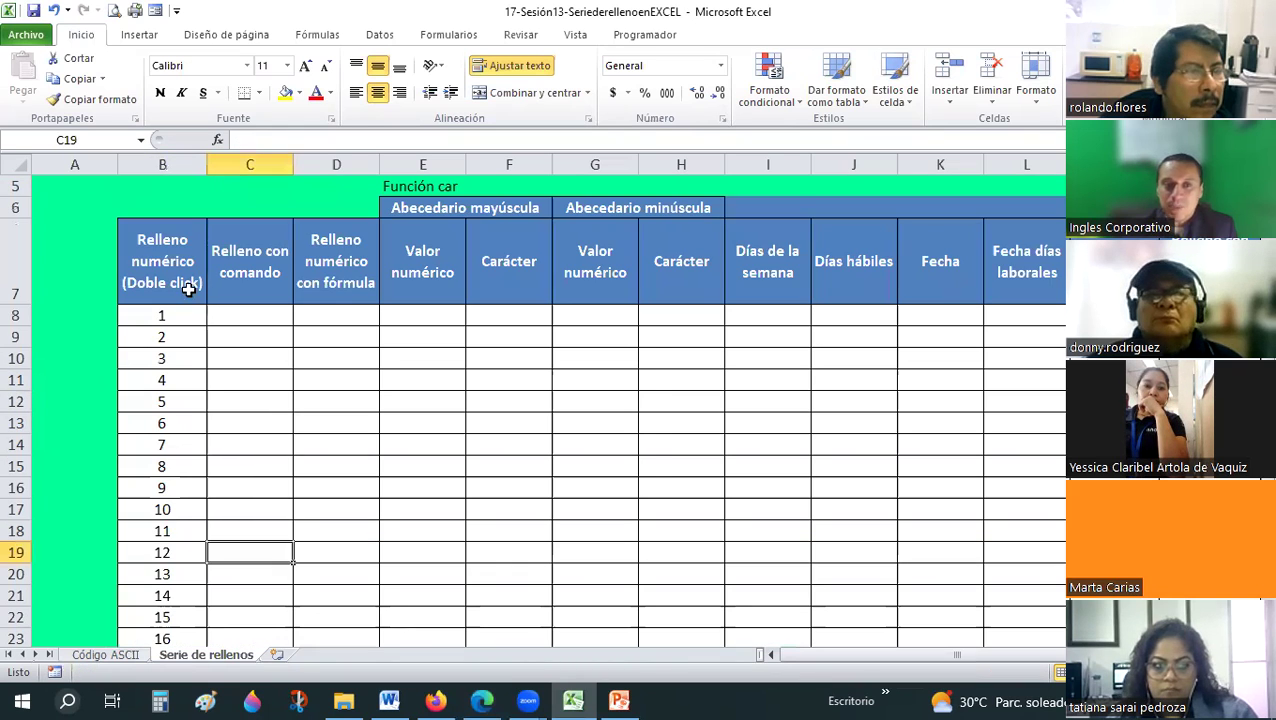
scroll(188, 289, "down", 1)
scroll(166, 314, "up", 1)
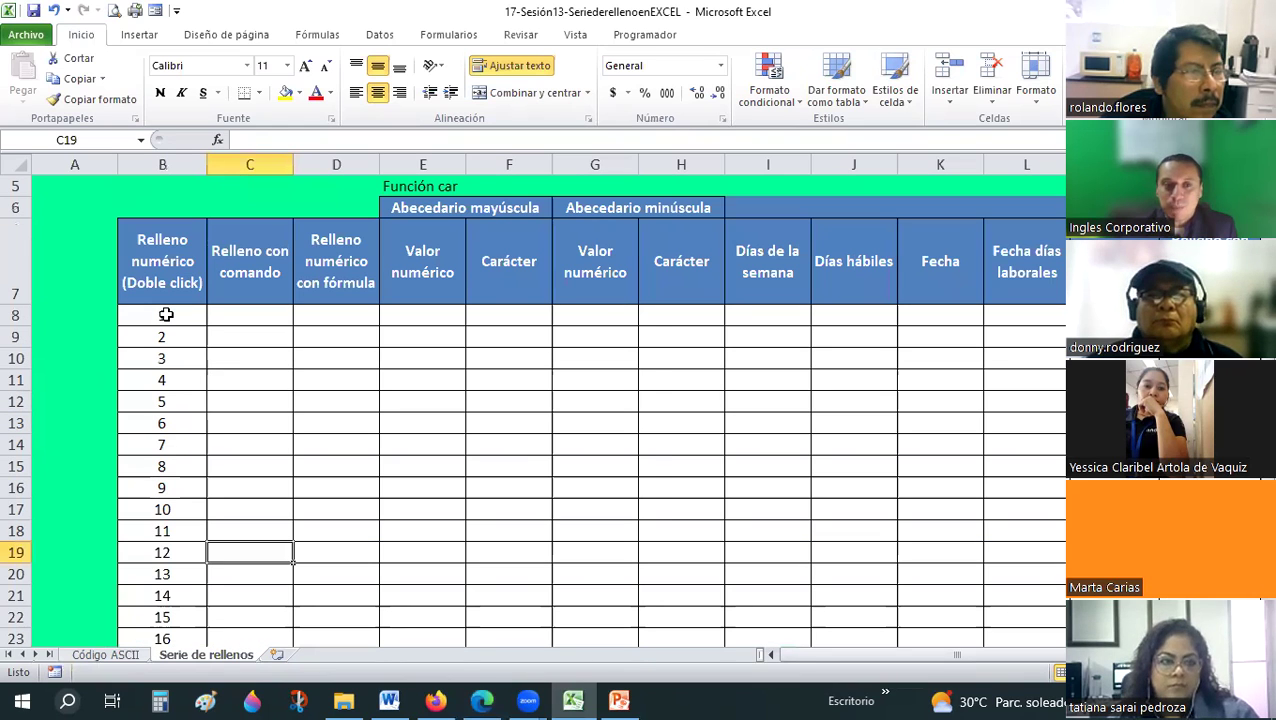
left_click(166, 314)
left_click(166, 337)
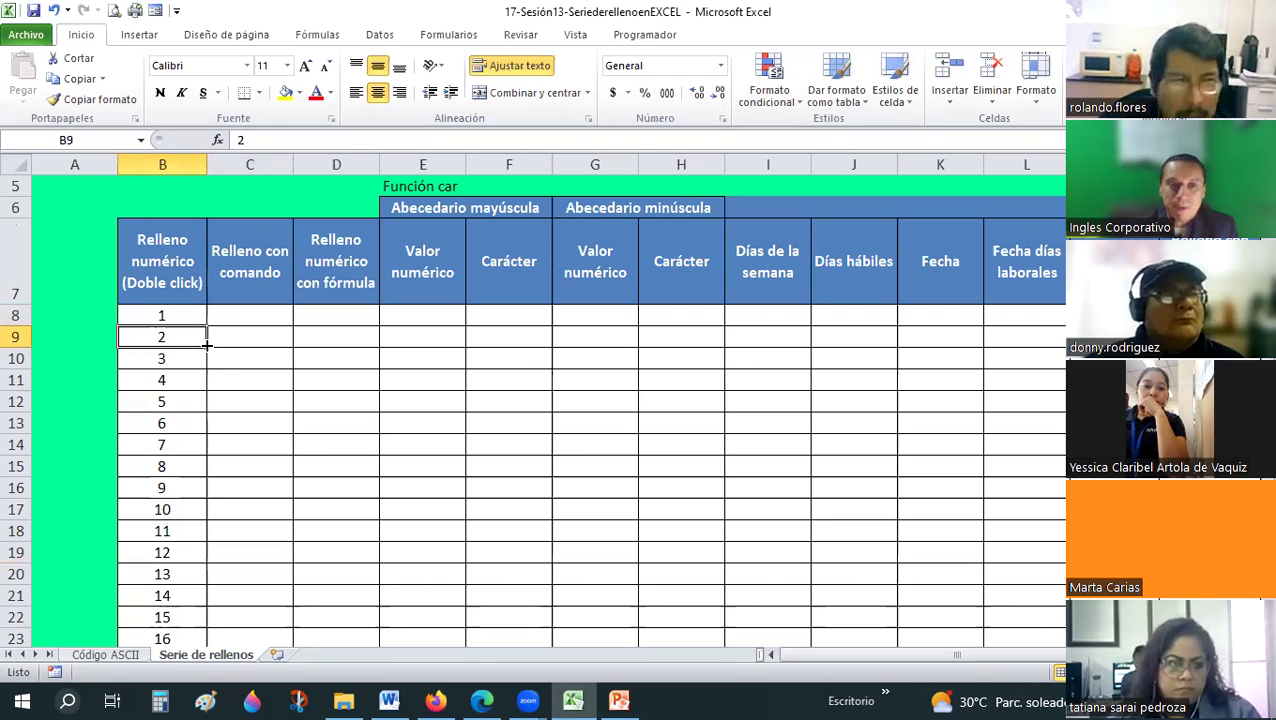
left_click_drag(166, 316, 166, 337)
double_click(206, 345)
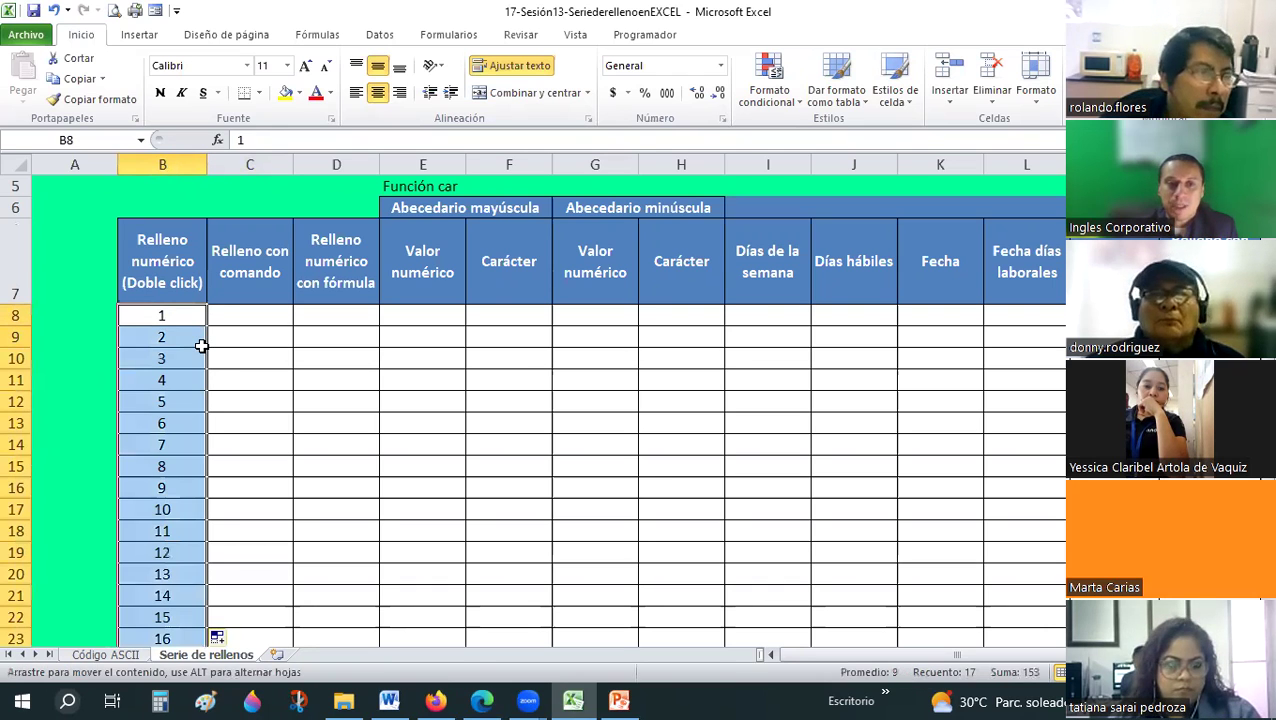
scroll(200, 344, "down", 1)
scroll(192, 595, "up", 1)
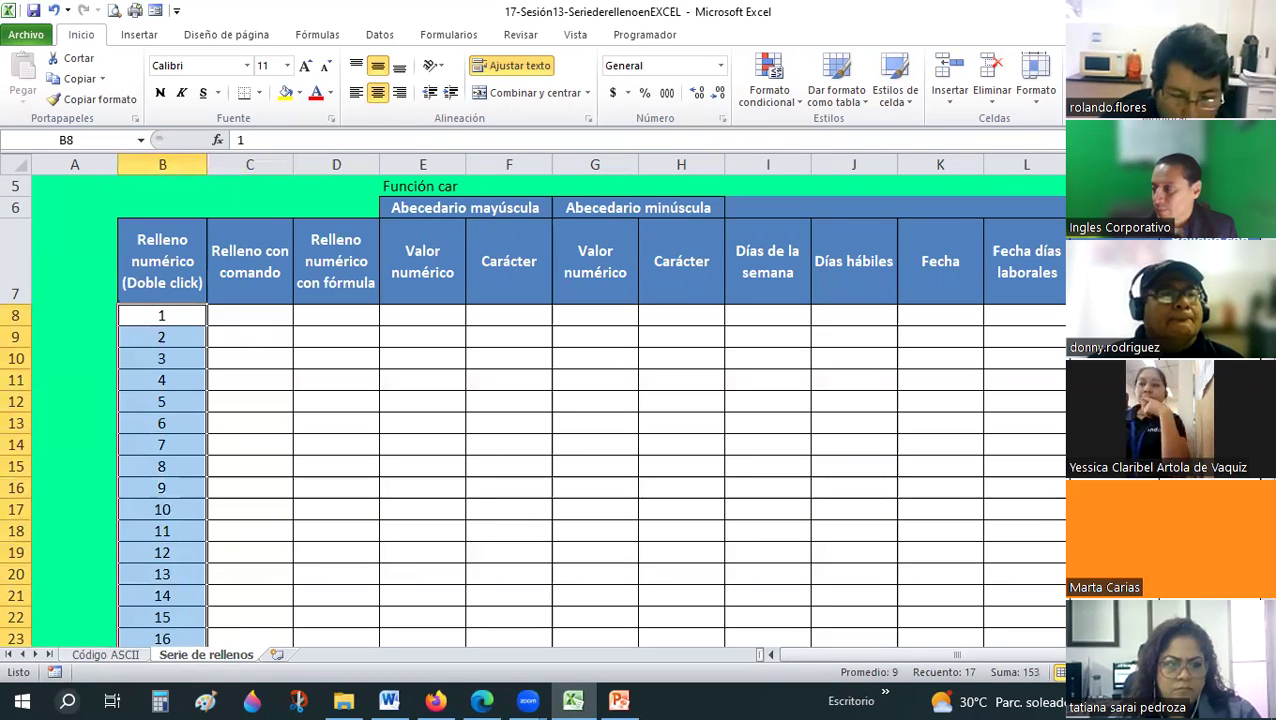
key("alt+Tab")
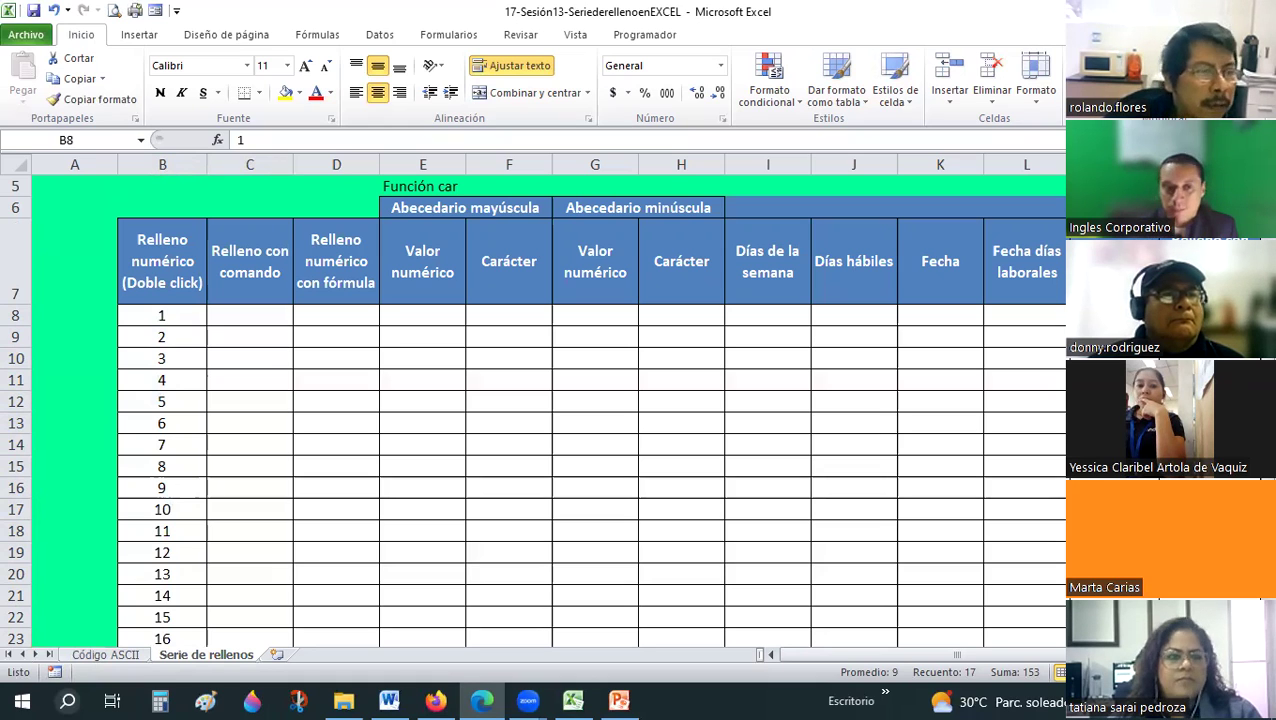
left_click(173, 317)
mouse_move(173, 317)
left_mouse_down()
mouse_move(185, 520)
mouse_move(172, 380)
left_mouse_up()
Re-enter 1 and 2 in B8:B9 and extend the series to 17 at B24.
left_click(173, 380)
type("1")
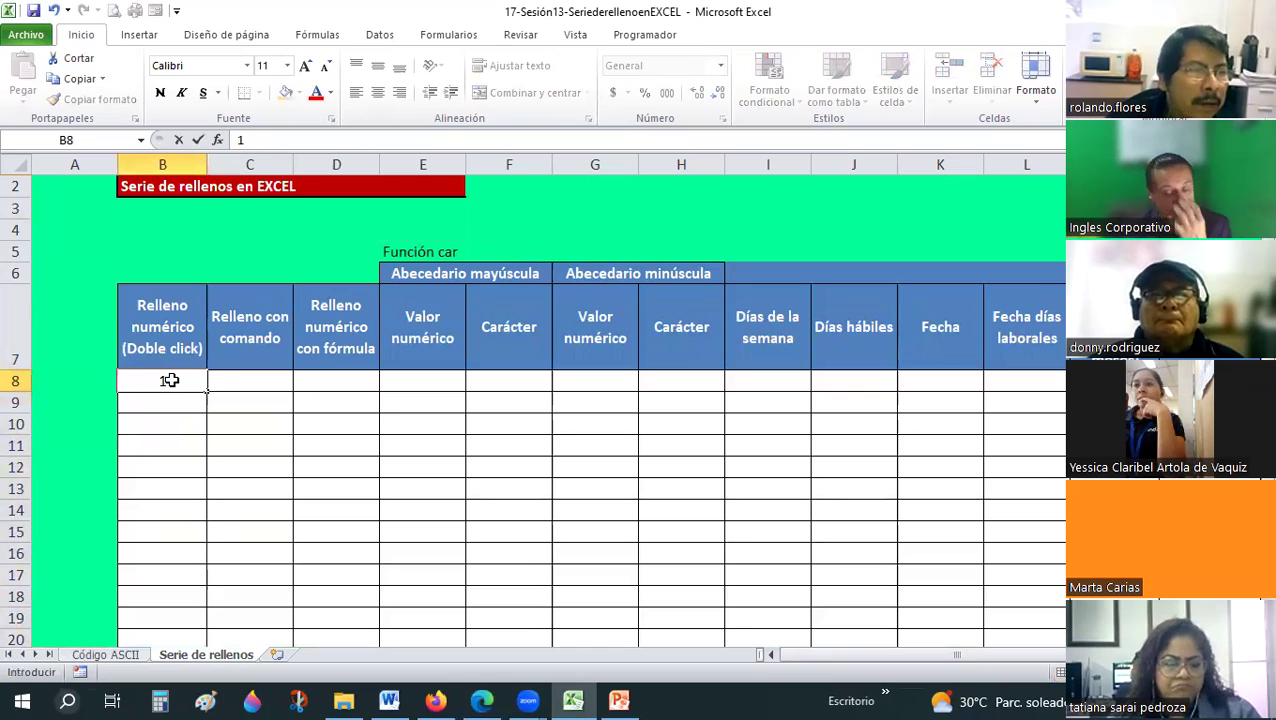
key("Return")
type("2")
key("Return")
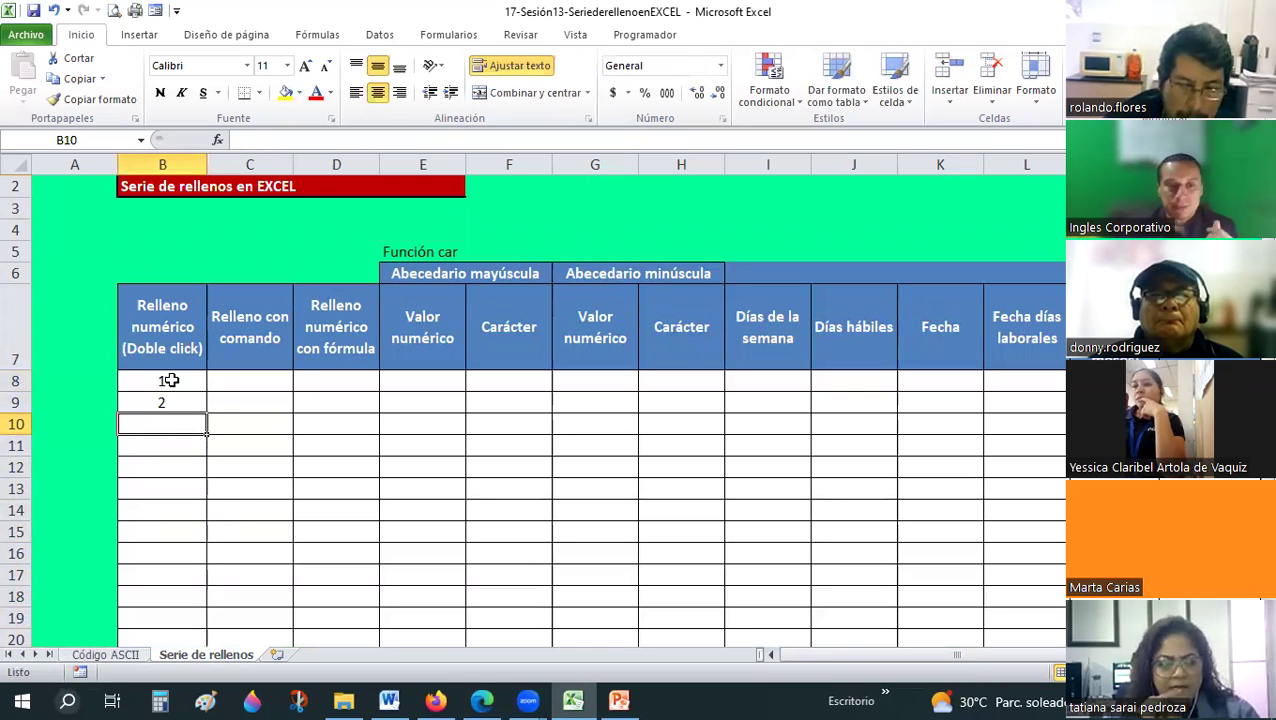
key("ctrl+z")
left_click(164, 399, "shift")
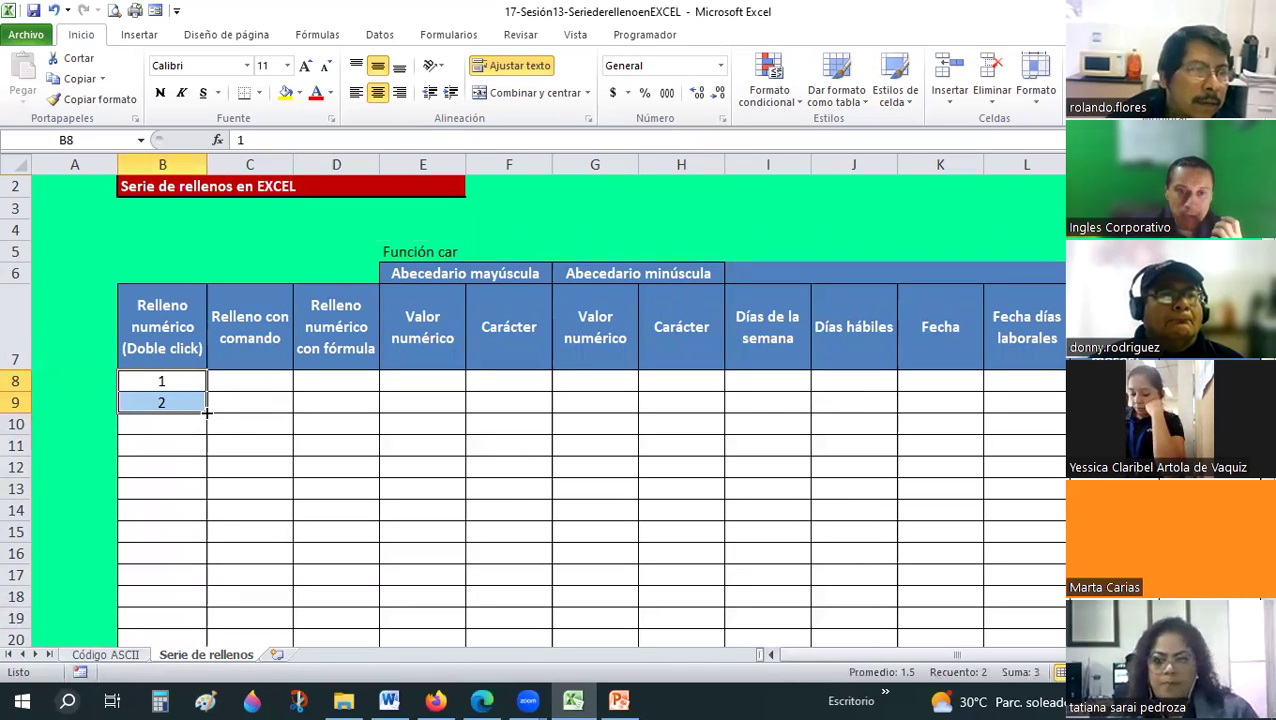
double_click(207, 411)
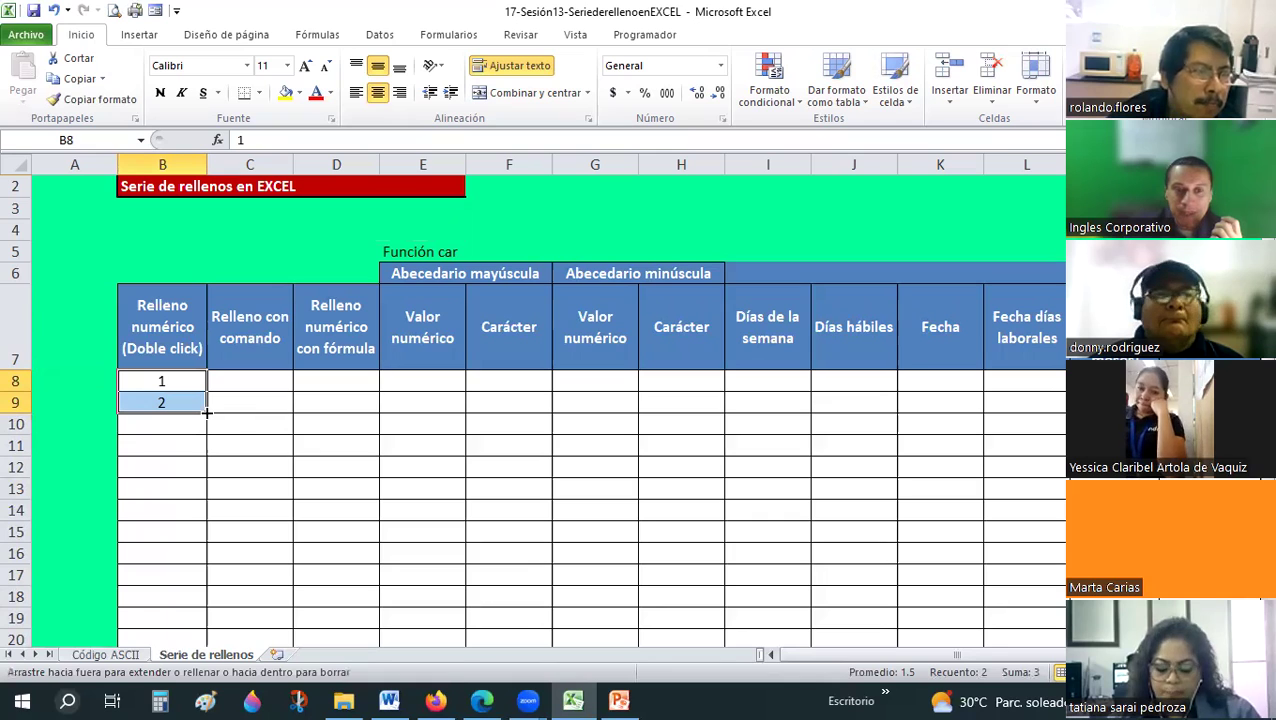
left_click_drag(250, 445, 250, 424)
mouse_move(180, 382)
left_mouse_down()
mouse_move(205, 408)
mouse_move(186, 535)
left_mouse_up()
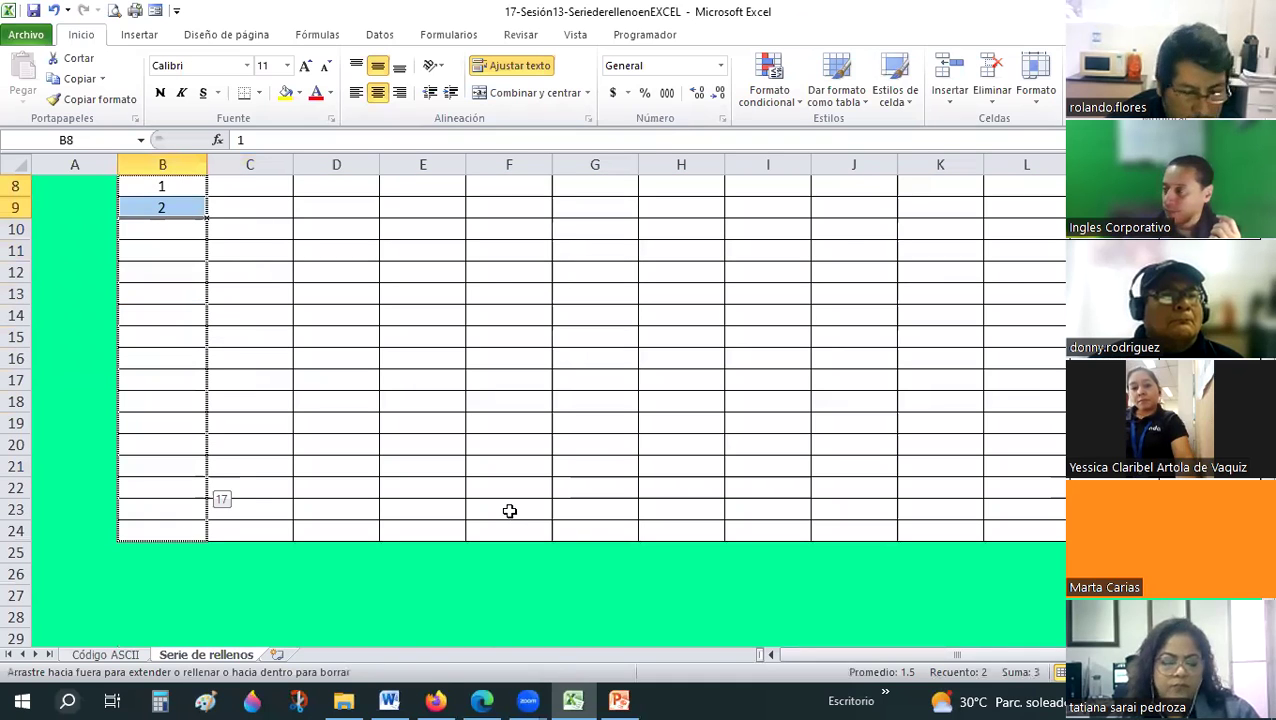
left_click_drag(322, 620, 509, 511)
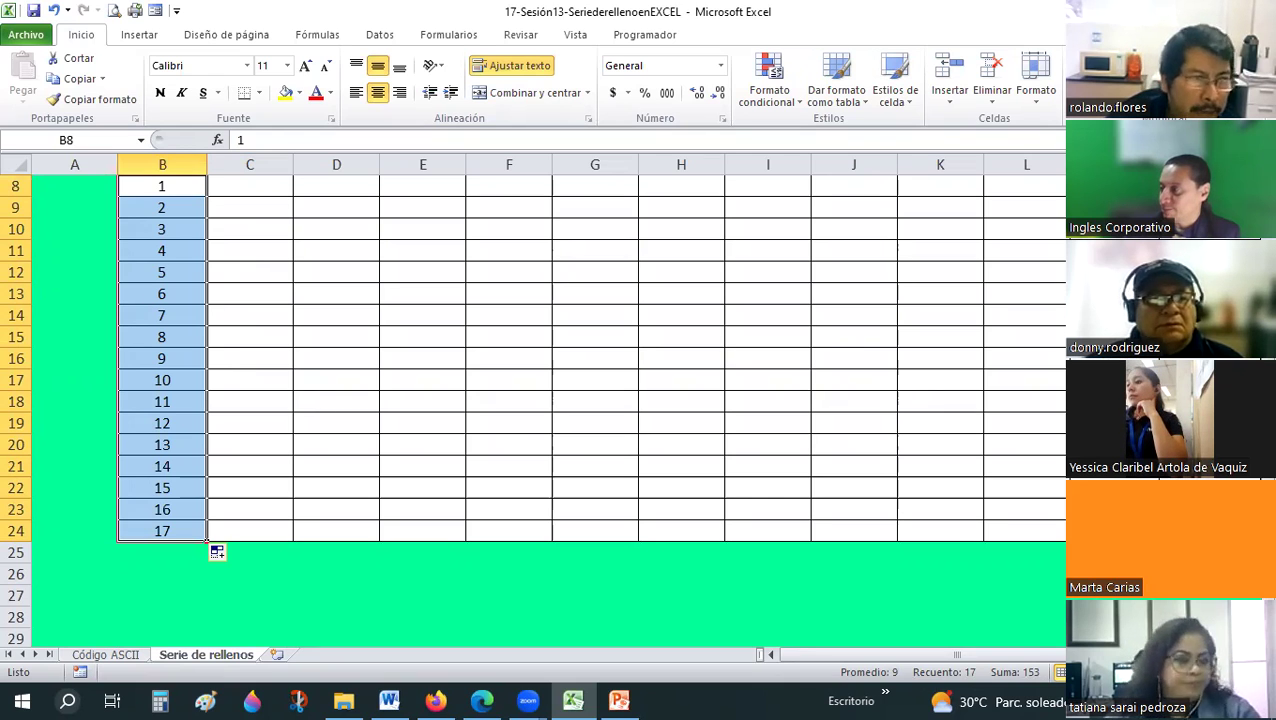
Deselect the series and select cell C8 under Relleno con comando.
left_click(411, 250)
scroll(411, 249, "up", 1)
scroll(413, 248, "down", 1)
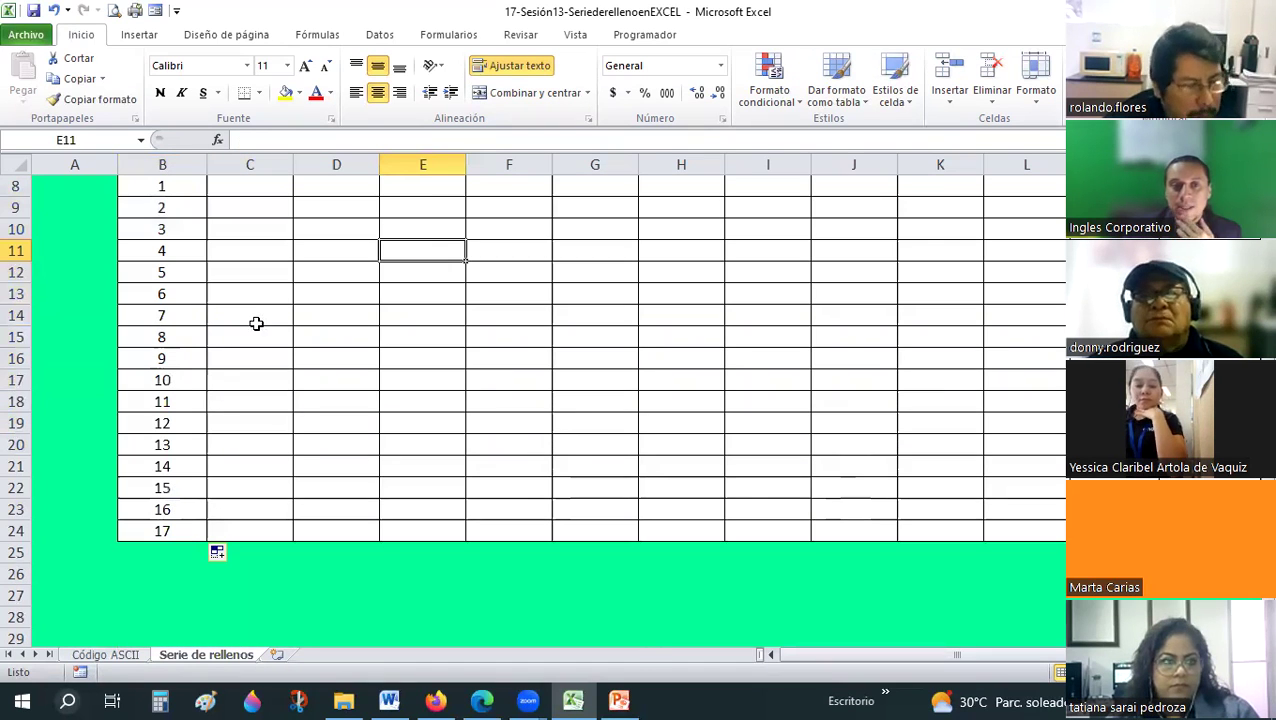
scroll(252, 318, "up", 1)
left_click(250, 313)
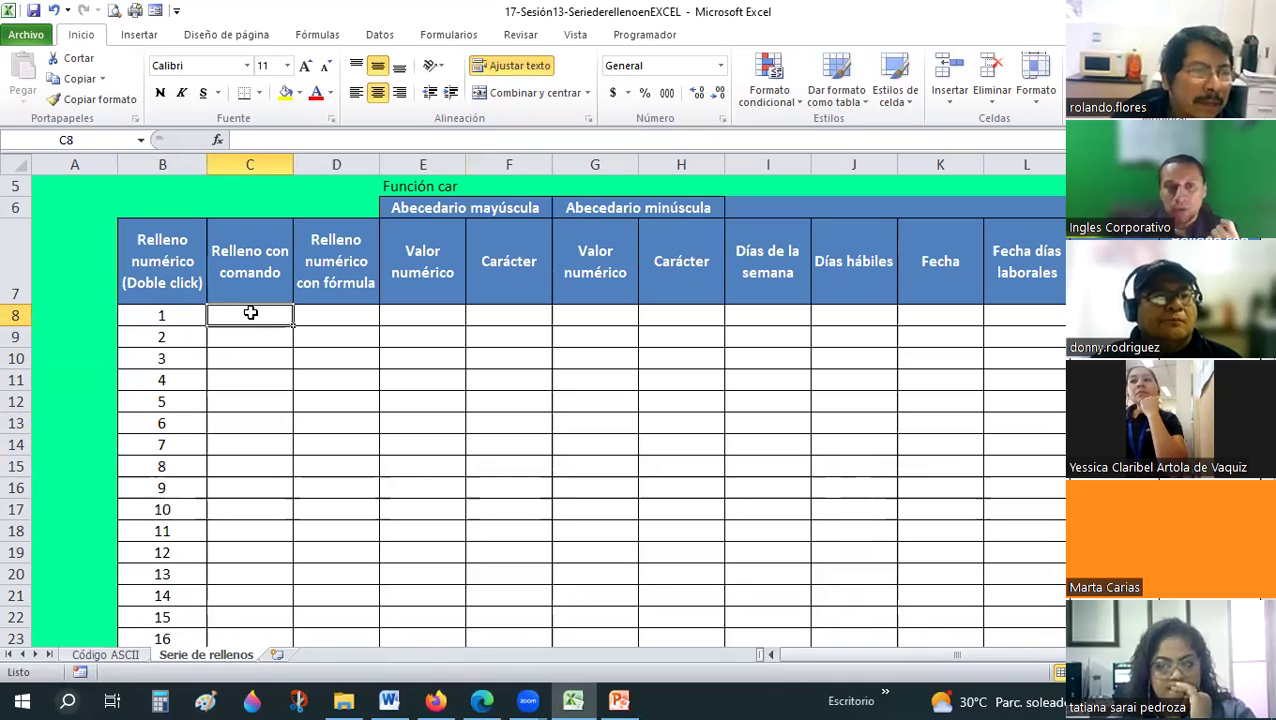
Enter 1 in C8 and copy it down column C to row 24.
type("1")
key("Return")
left_click(279, 318)
double_click(291, 326)
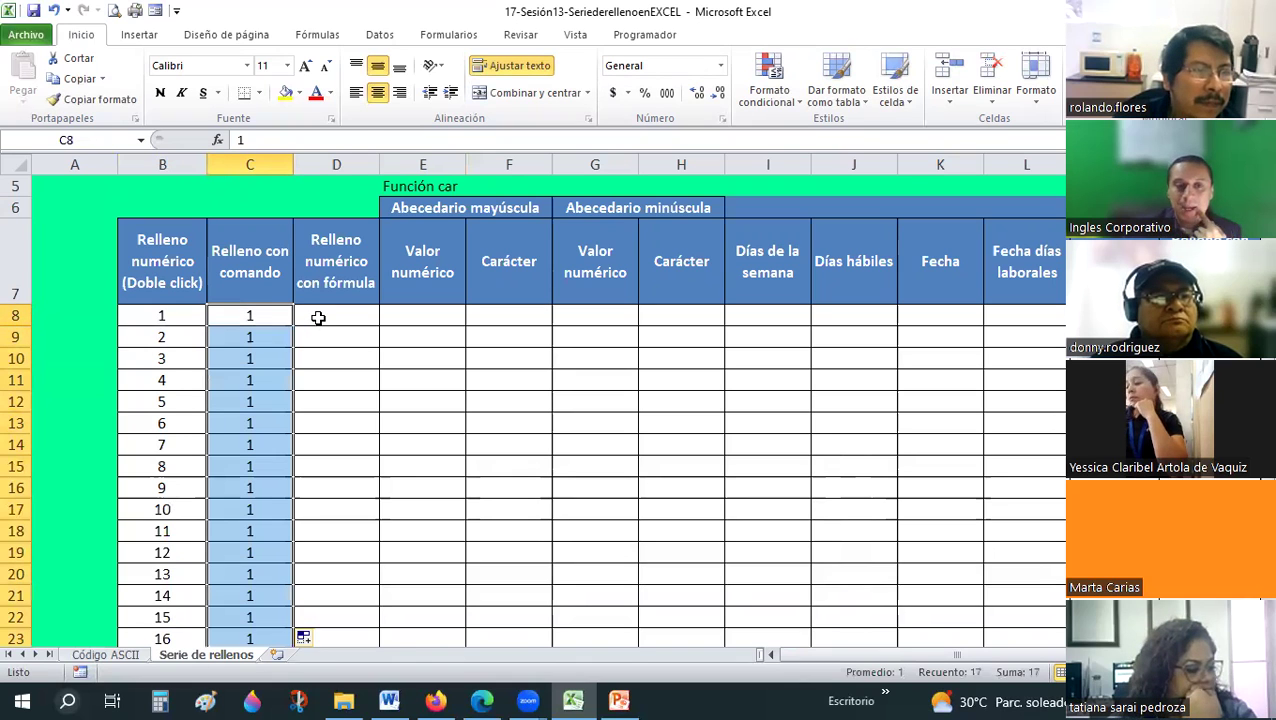
scroll(318, 317, "down", 1)
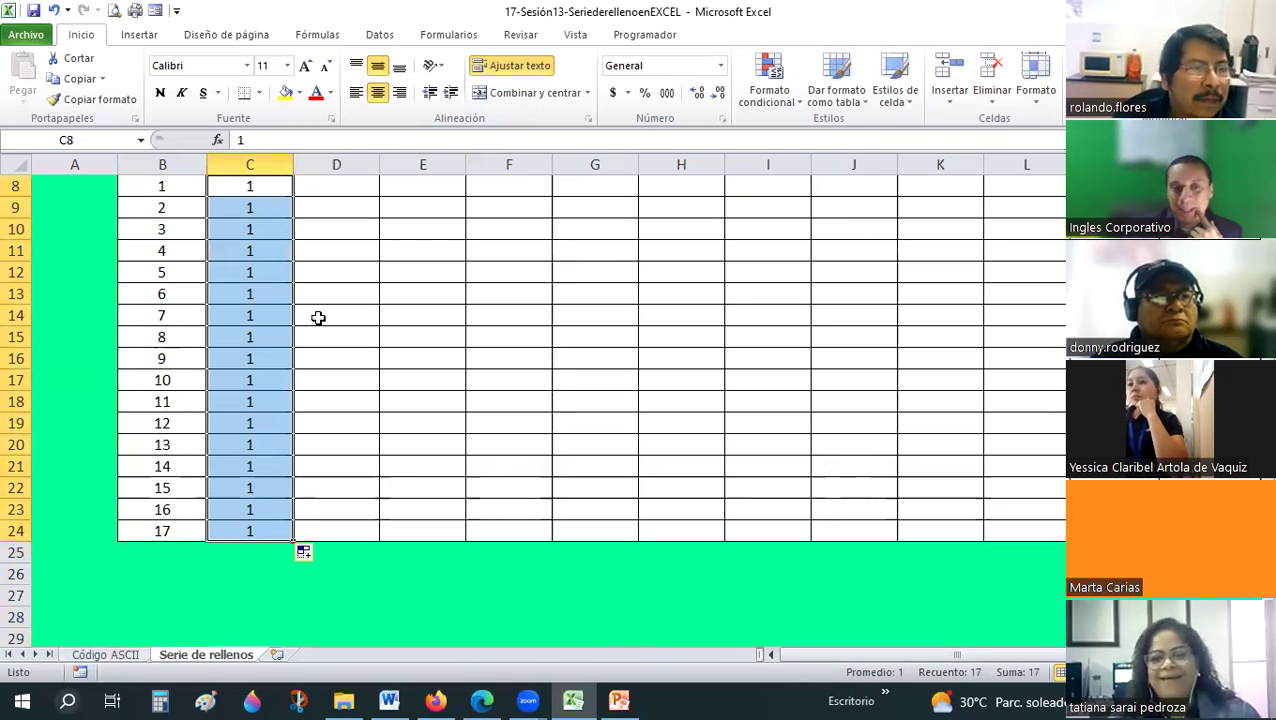
scroll(318, 317, "up", 1)
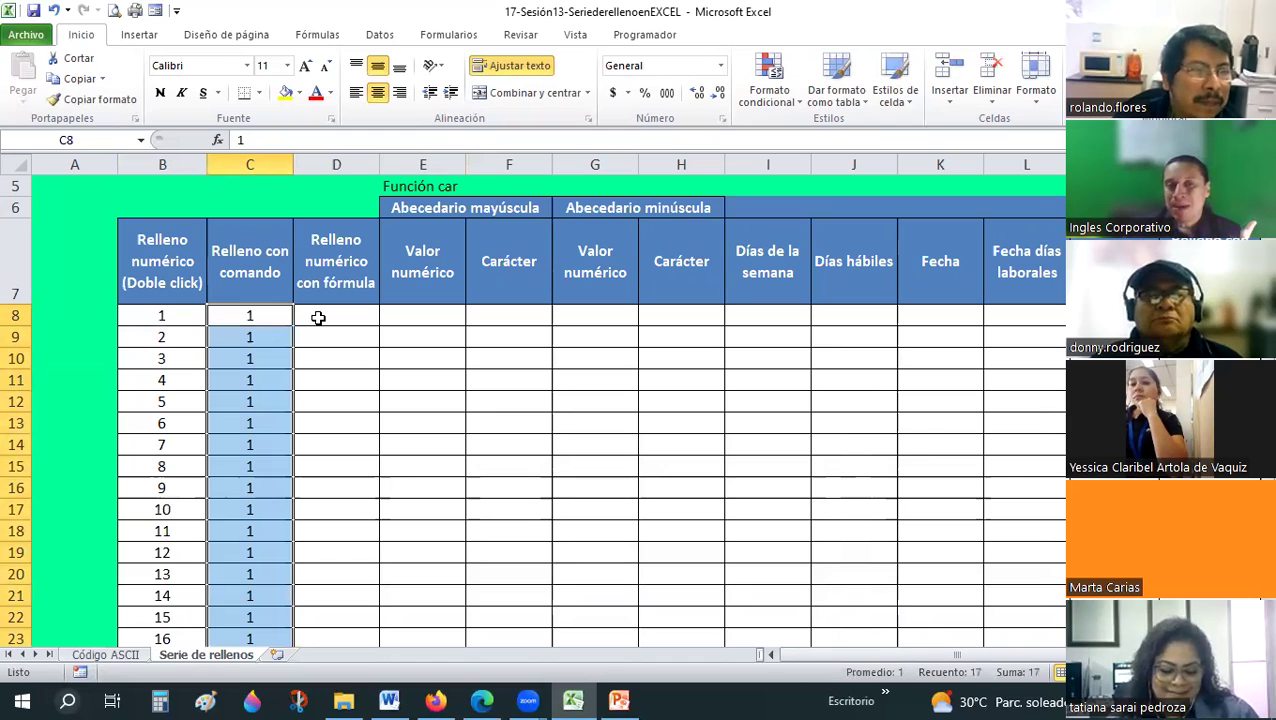
scroll(318, 317, "down", 1)
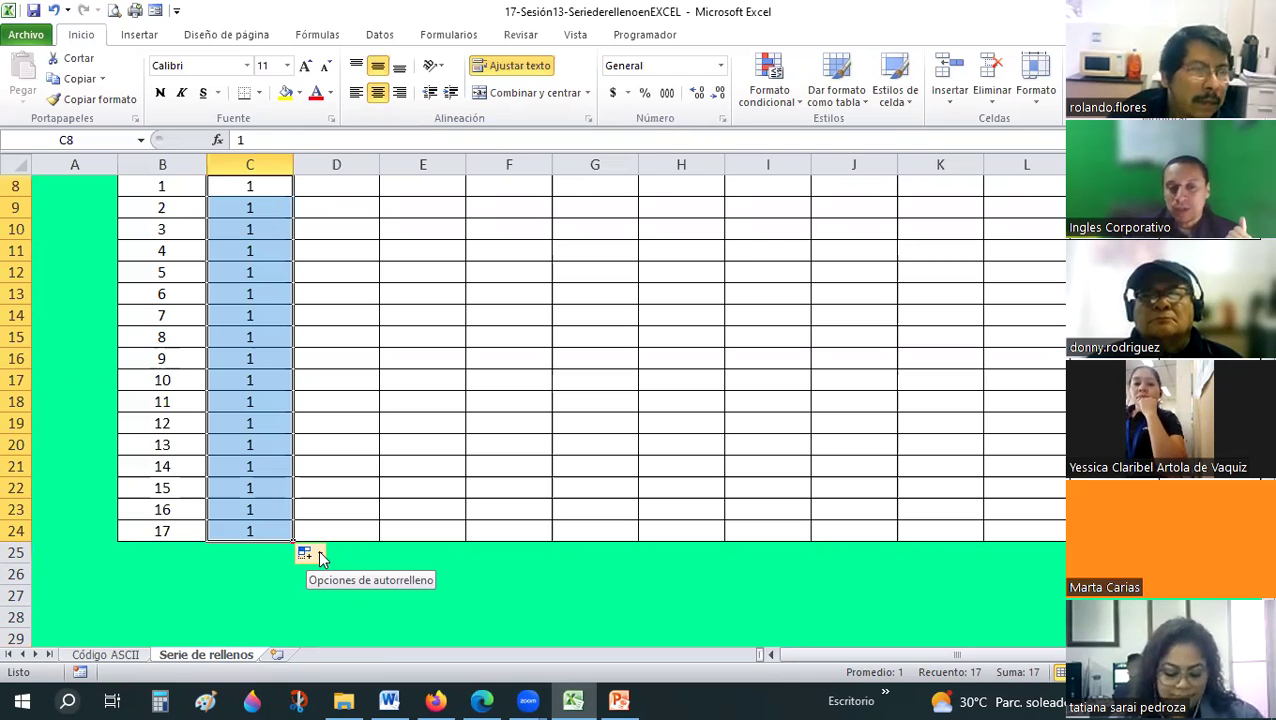
Turn the copied 1s in C8:C24 into the series 1 to 17 with Serie de relleno.
left_click(320, 558)
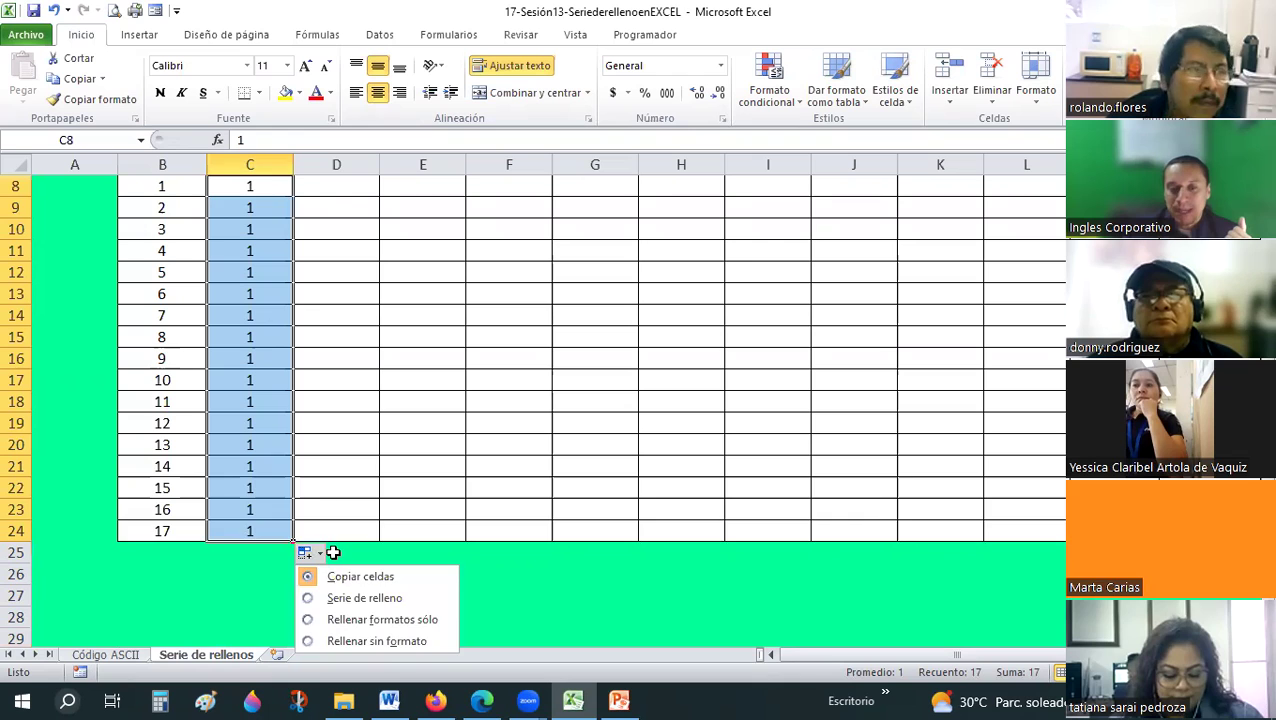
scroll(310, 495, "down", 1)
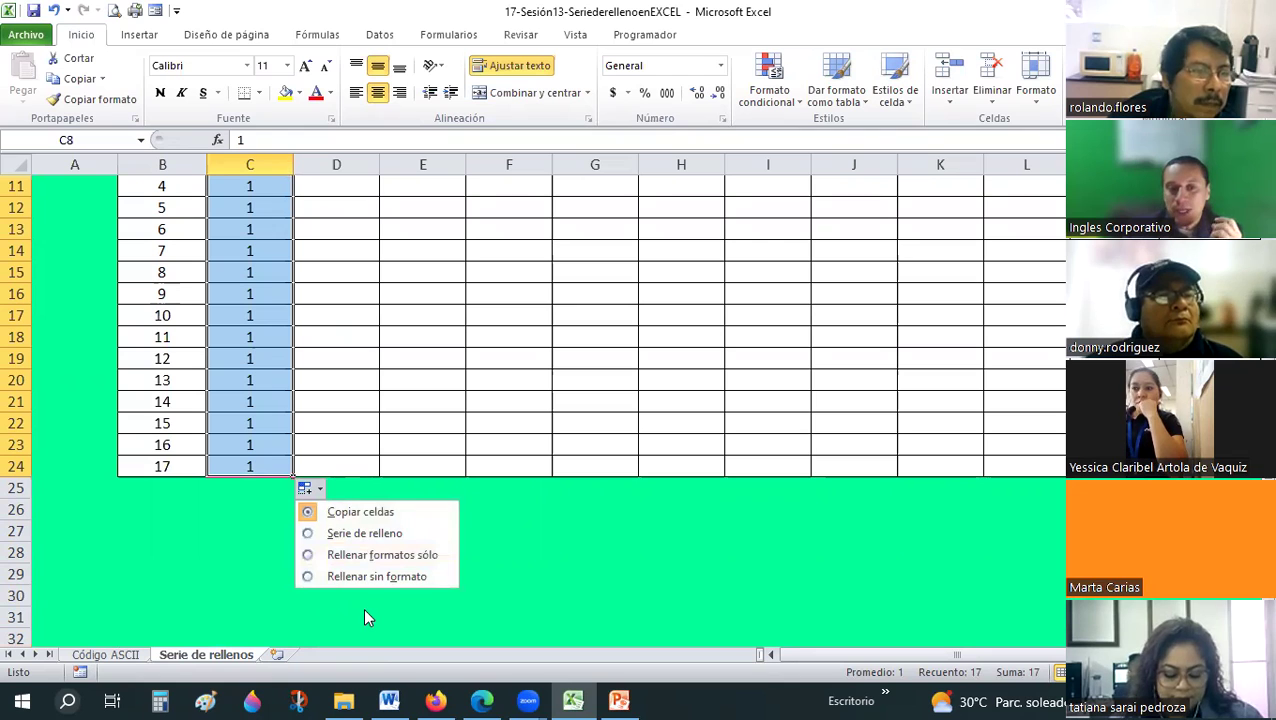
left_click(307, 535)
scroll(355, 462, "up", 1)
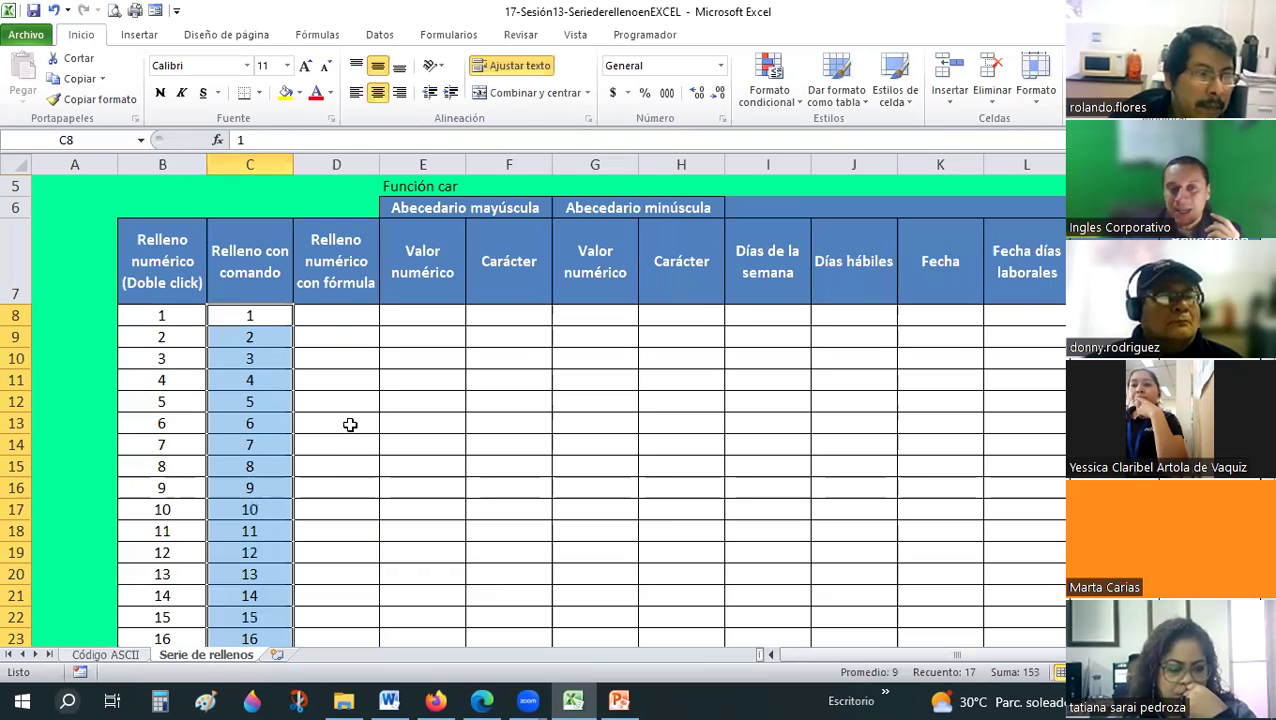
scroll(350, 425, "down", 1)
scroll(308, 353, "up", 1)
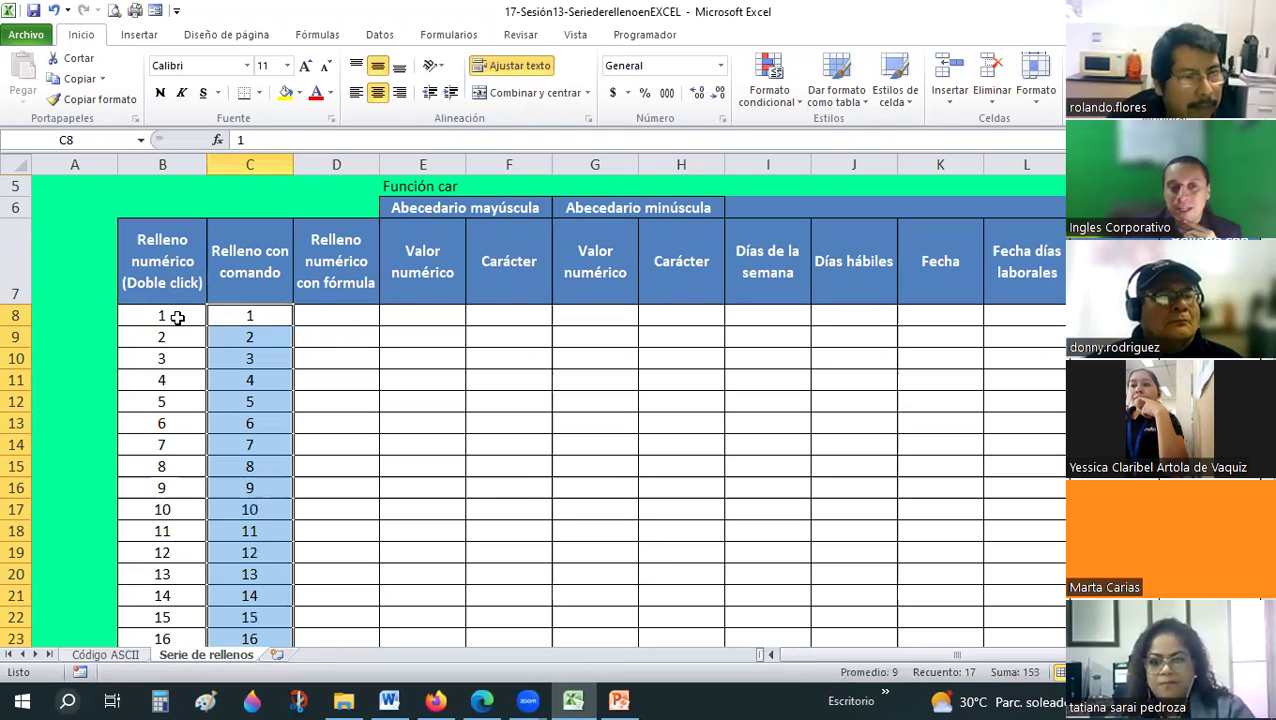
scroll(175, 318, "down", 2)
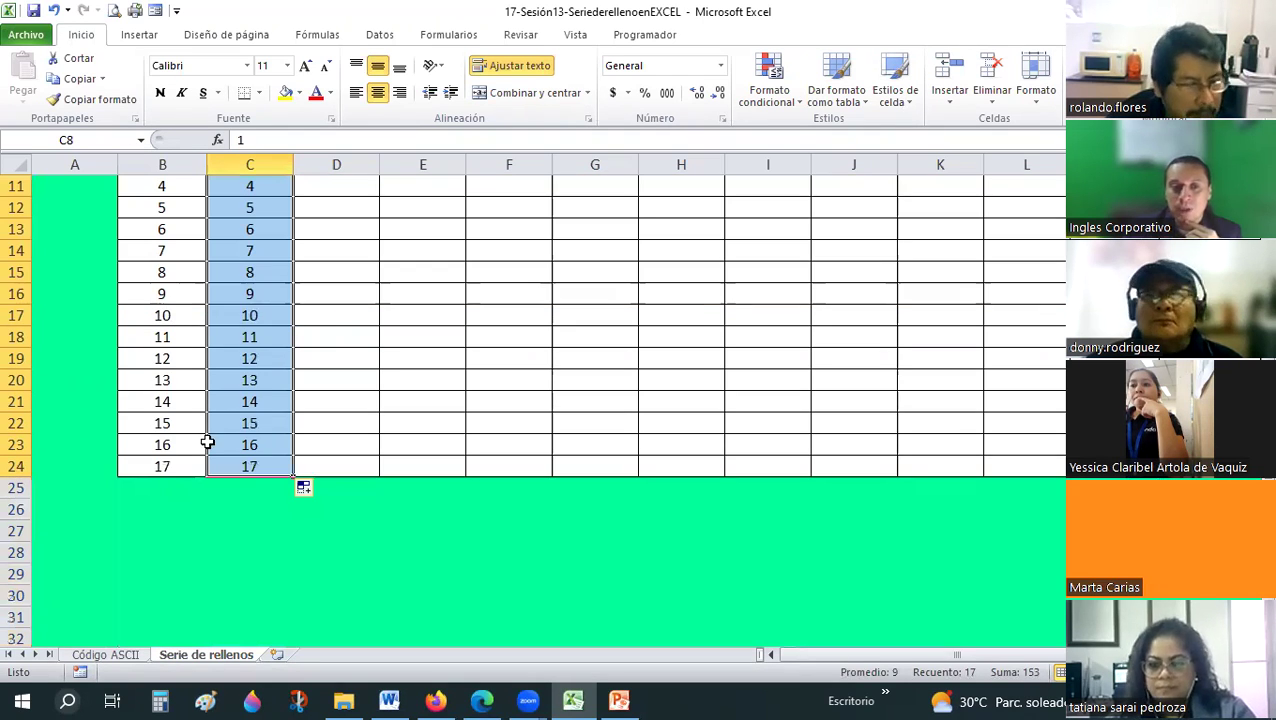
scroll(239, 464, "down", 1)
Enter 1 in C27 and fill it across to L27 as the series 1 to 10.
double_click(240, 465)
type("1")
key("Return")
left_click(261, 466)
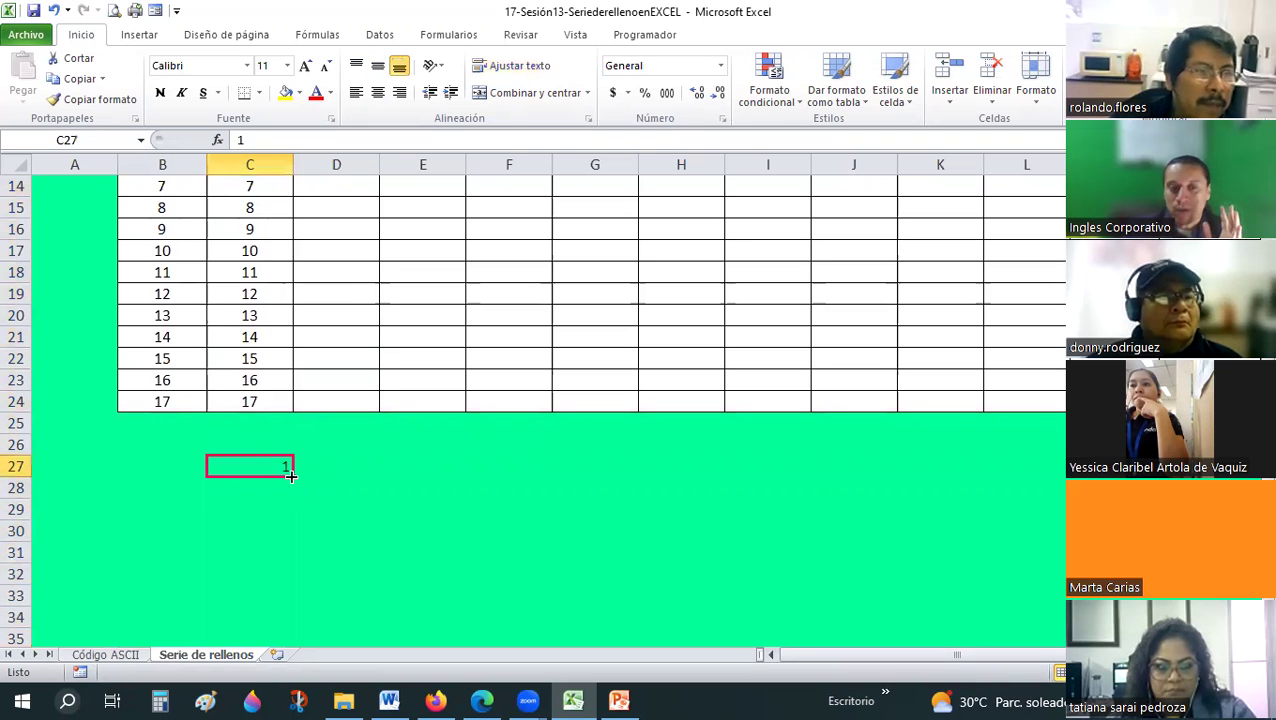
left_click_drag(811, 479, 1060, 470)
left_click_drag(1064, 516, 1064, 516)
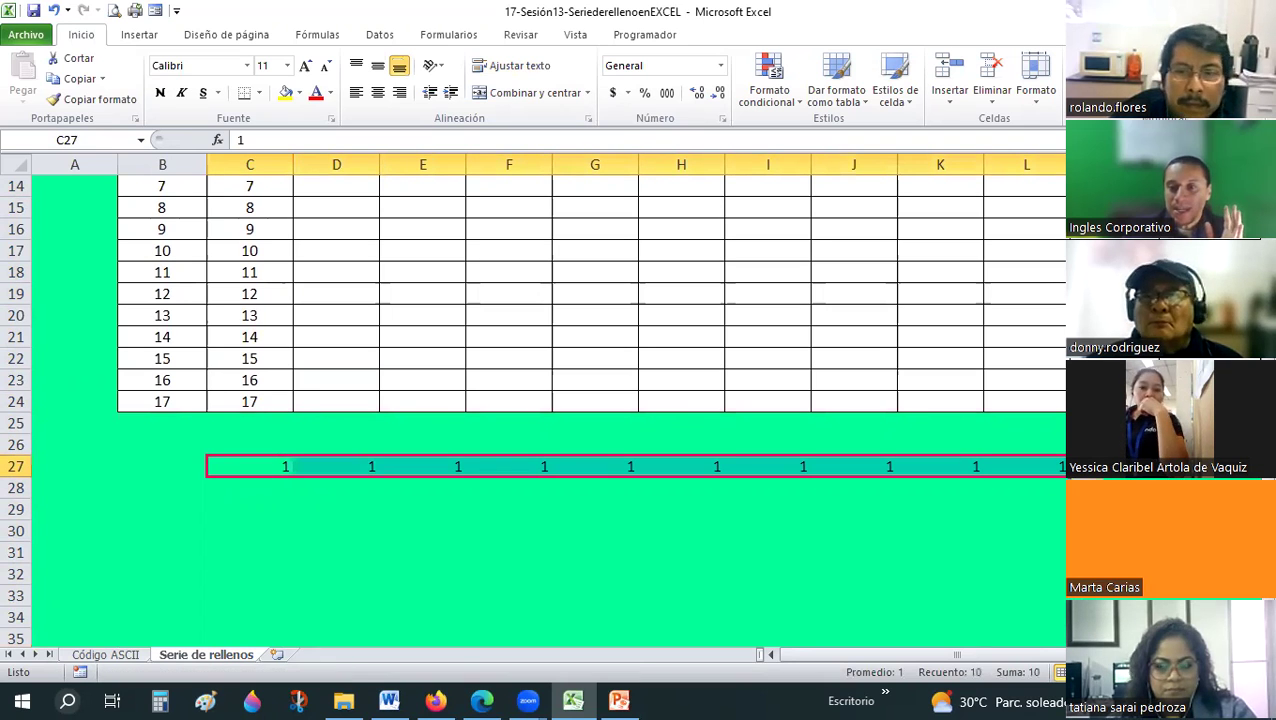
left_click(1100, 531)
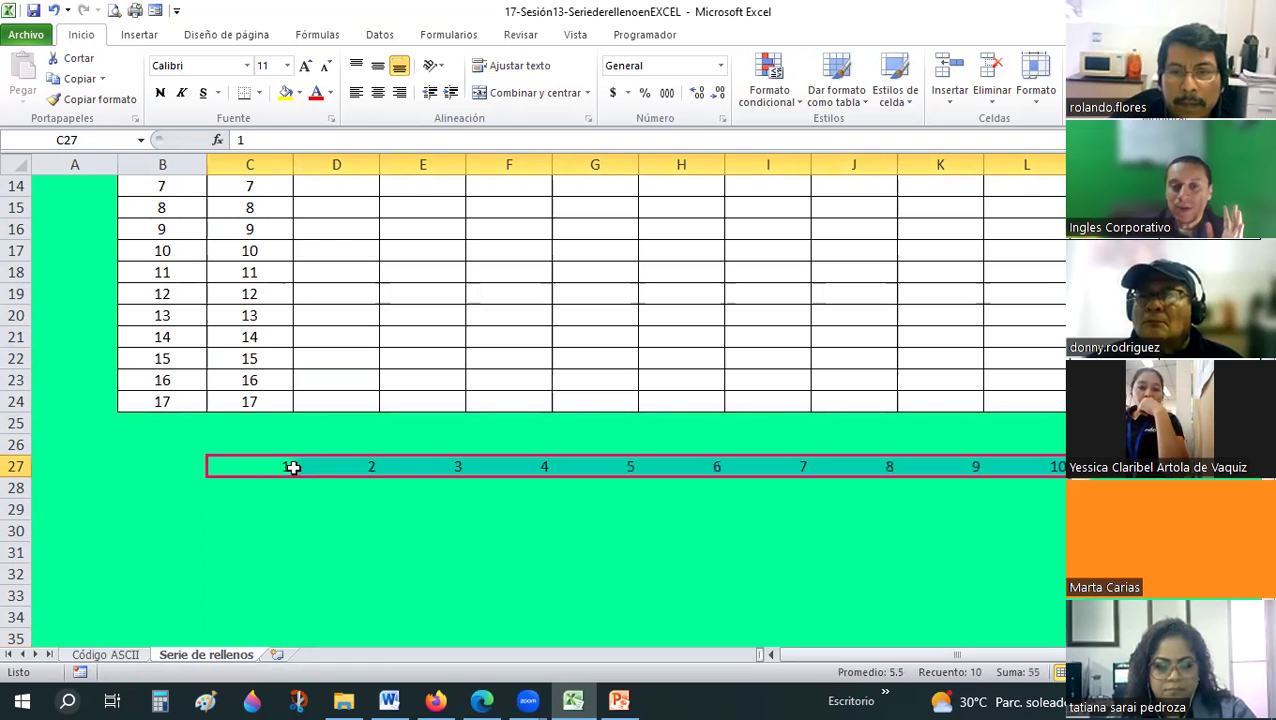
left_click(901, 476)
Centre C27:L30, give every cell borders, and set the block to no fill.
left_click_drag(250, 467, 1045, 532)
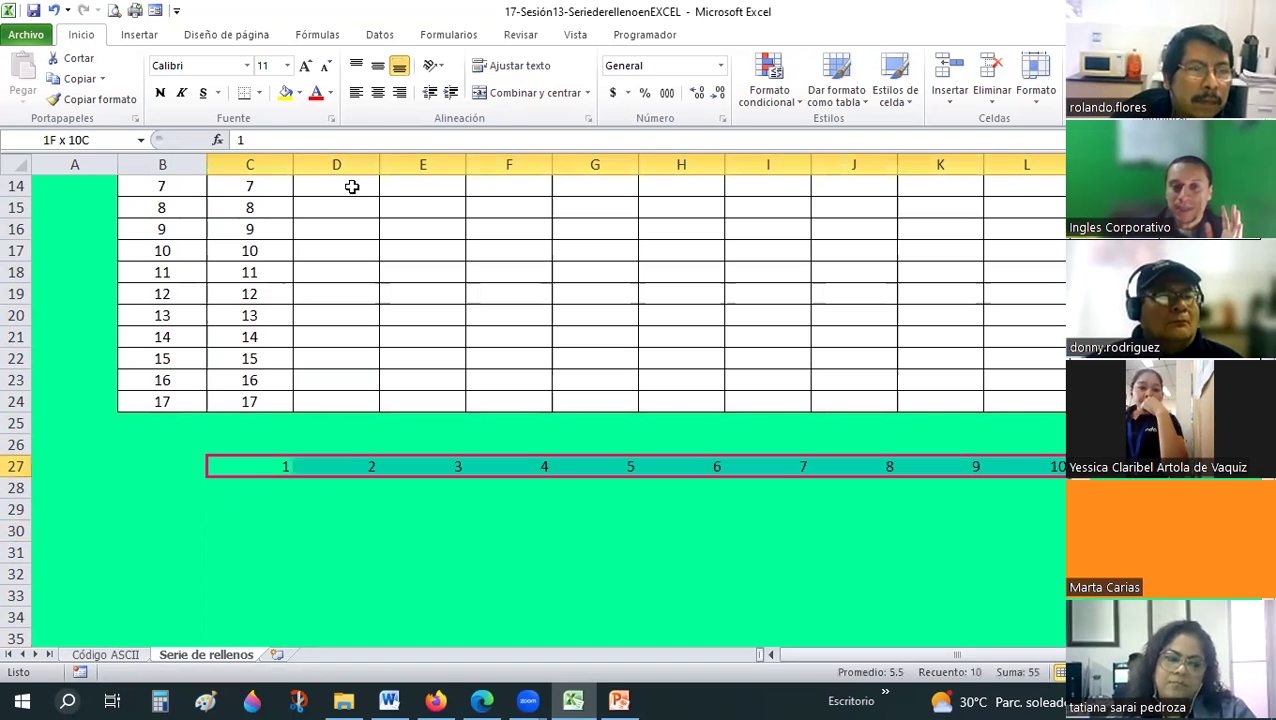
left_click(372, 62)
left_click(377, 92)
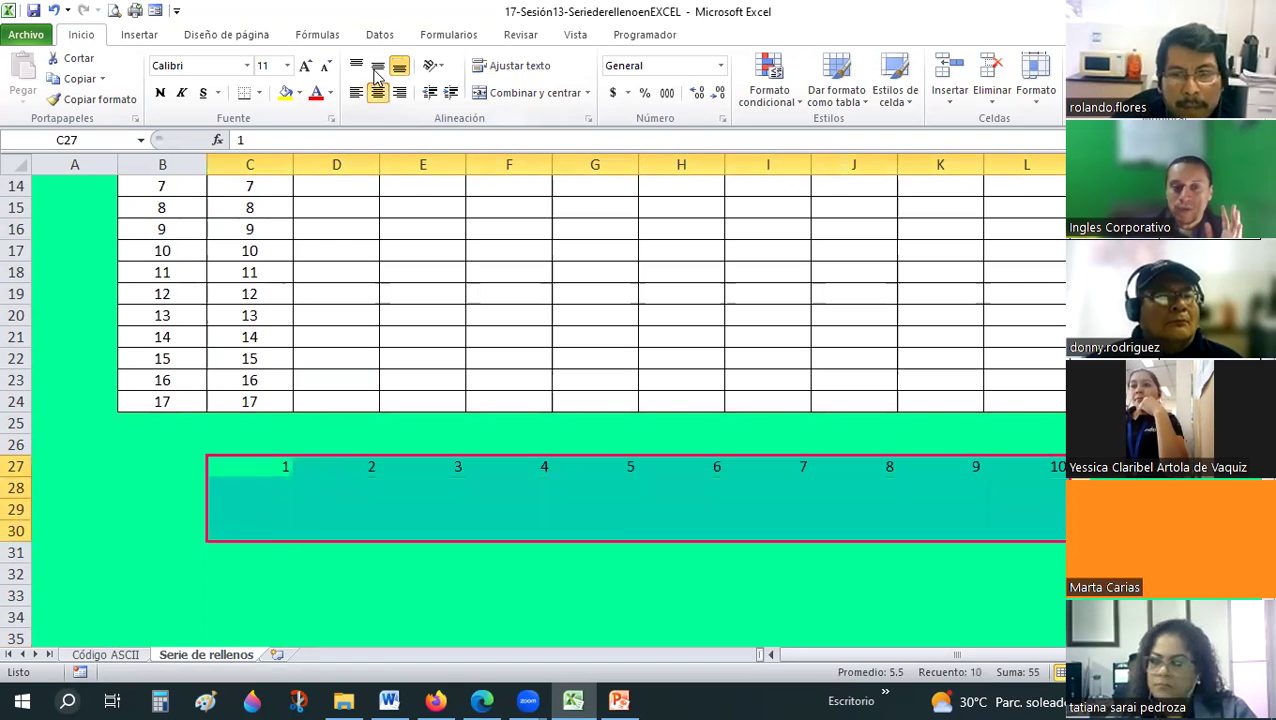
left_click(259, 93)
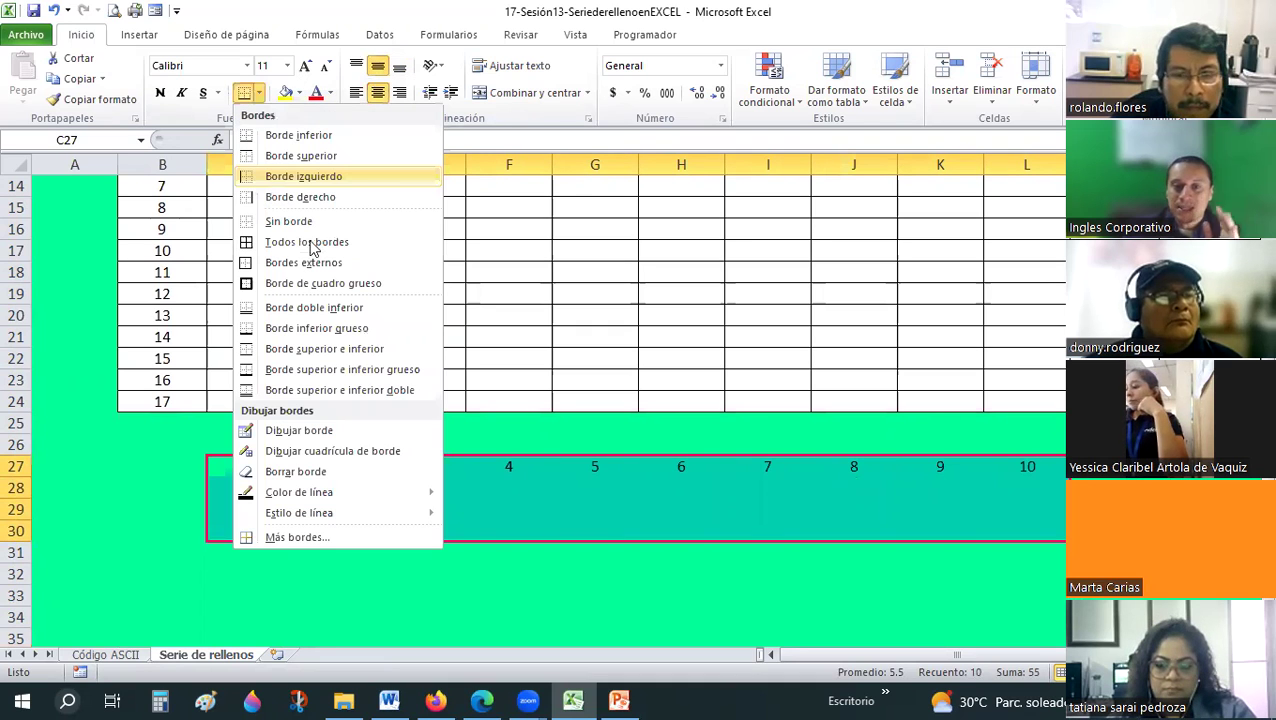
left_click(307, 241)
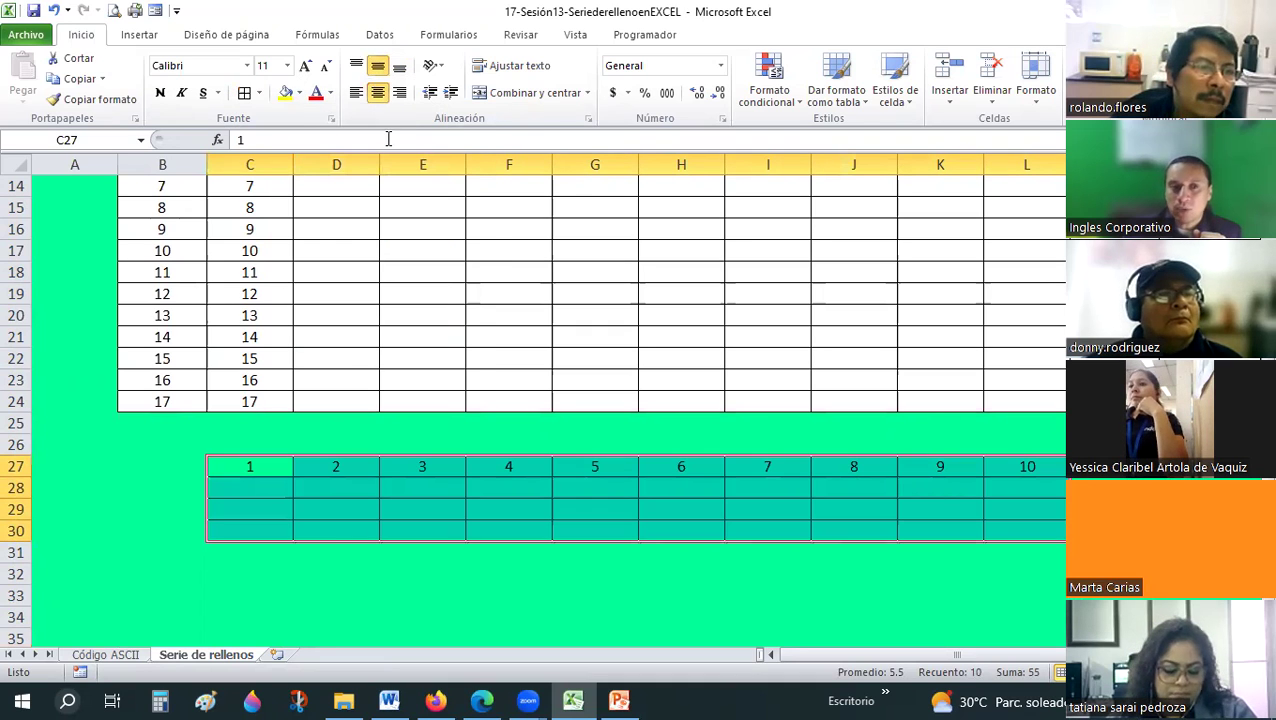
left_click(300, 93)
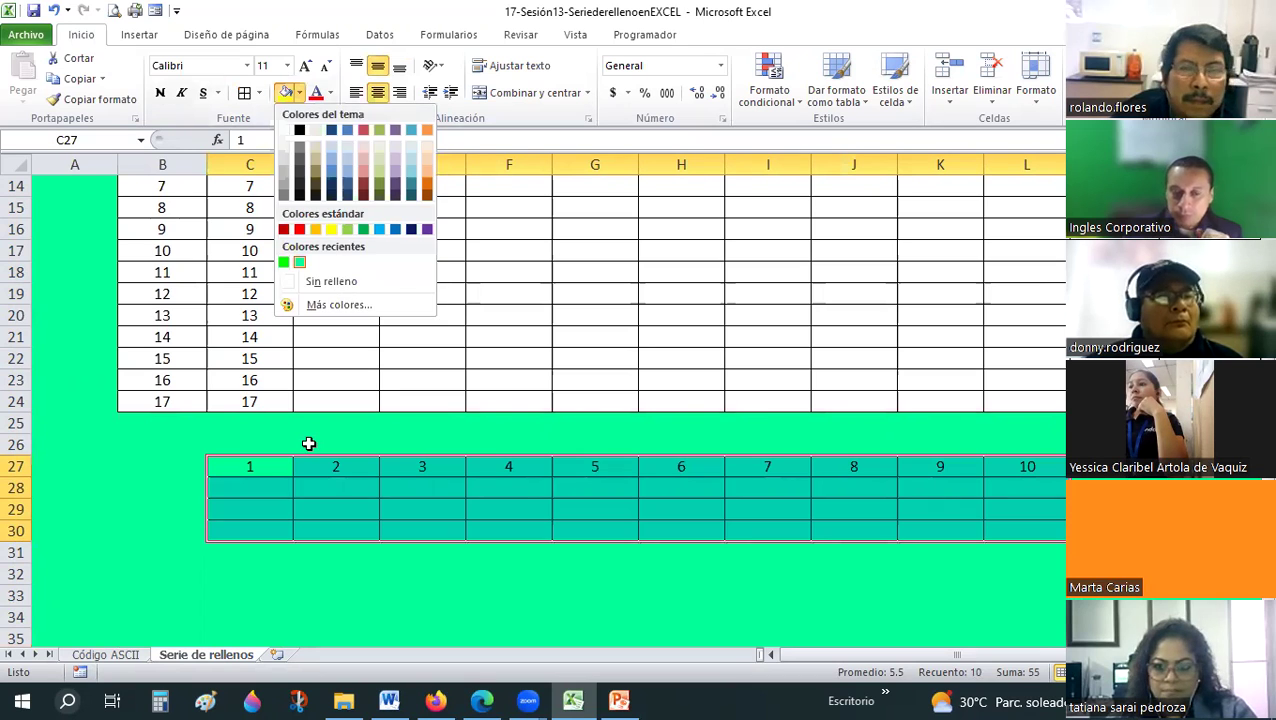
left_click(252, 490)
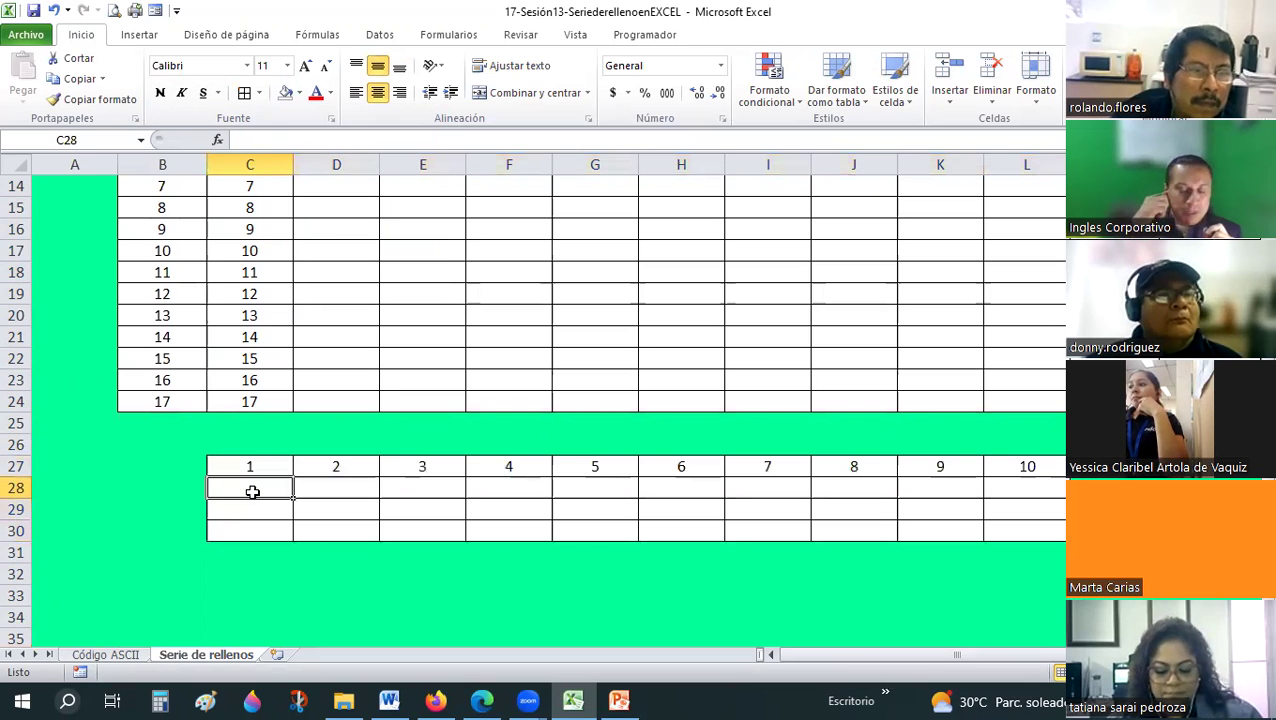
Fill C28 blue, enter 1, and extend it across row 28 to column L.
left_click(299, 93)
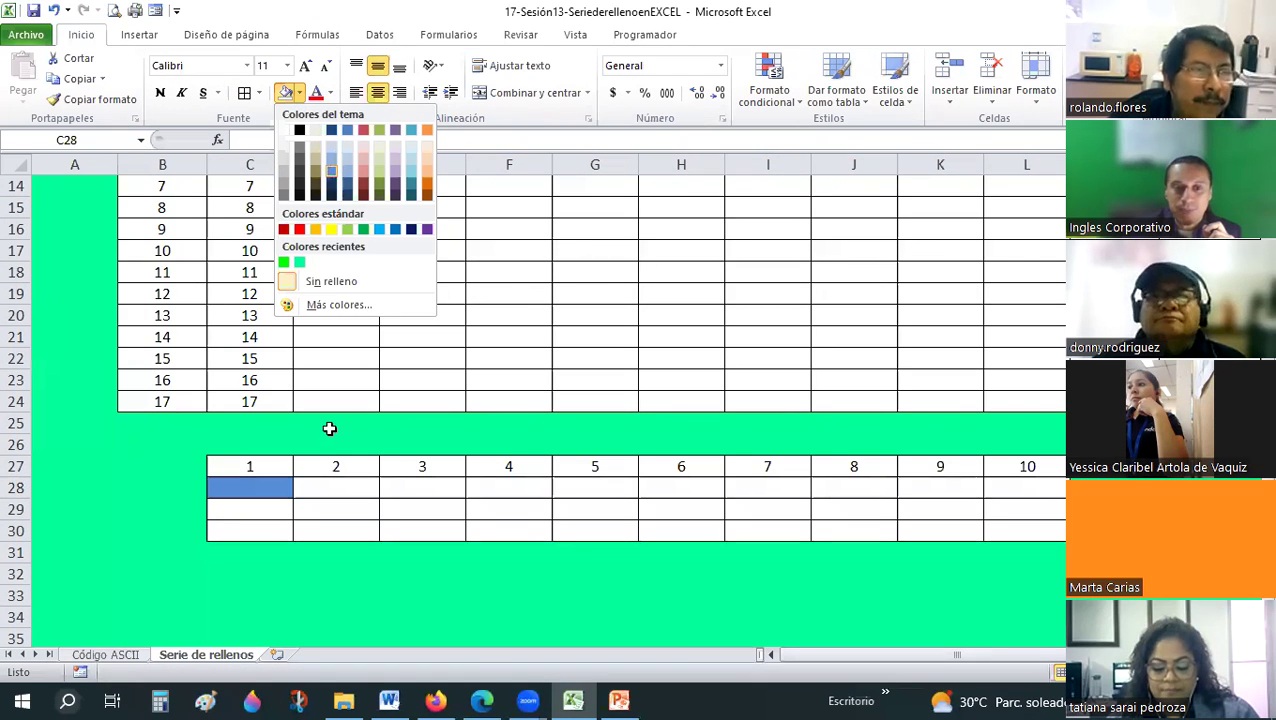
left_click(369, 498)
type("1")
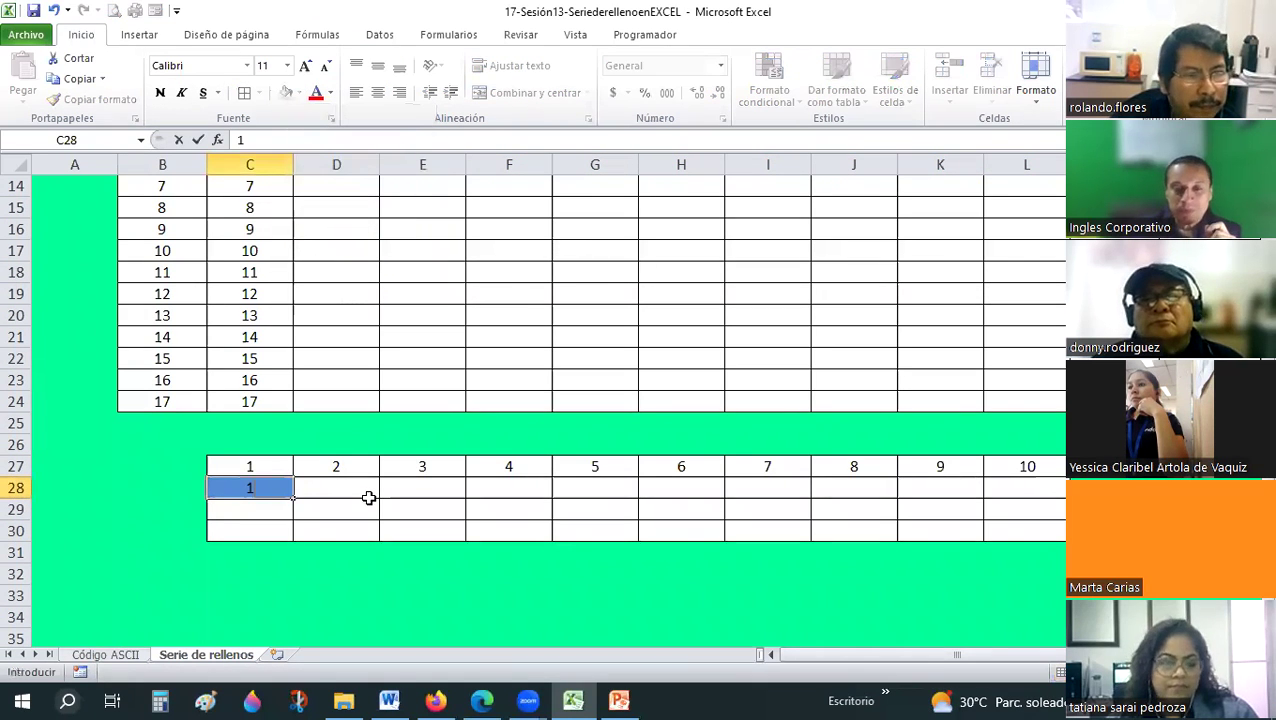
key("Return")
left_click(262, 489)
left_click_drag(293, 498, 800, 503)
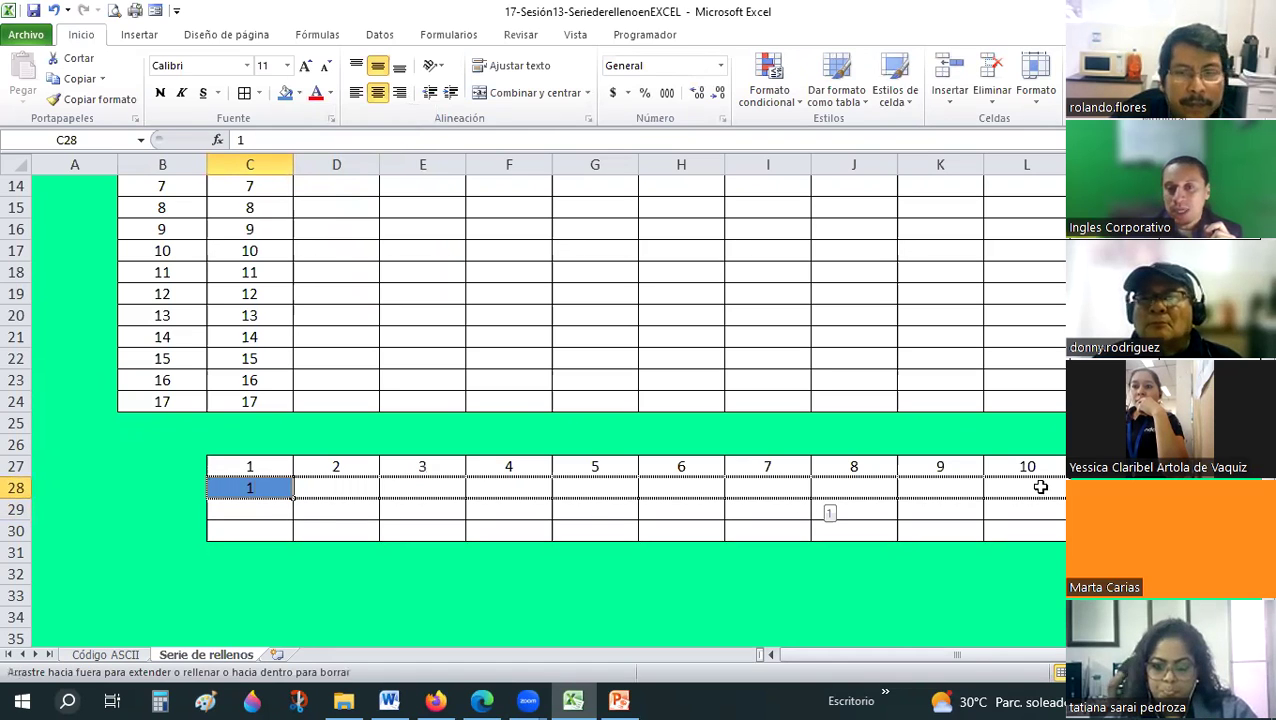
left_click_drag(1038, 493, 1007, 483)
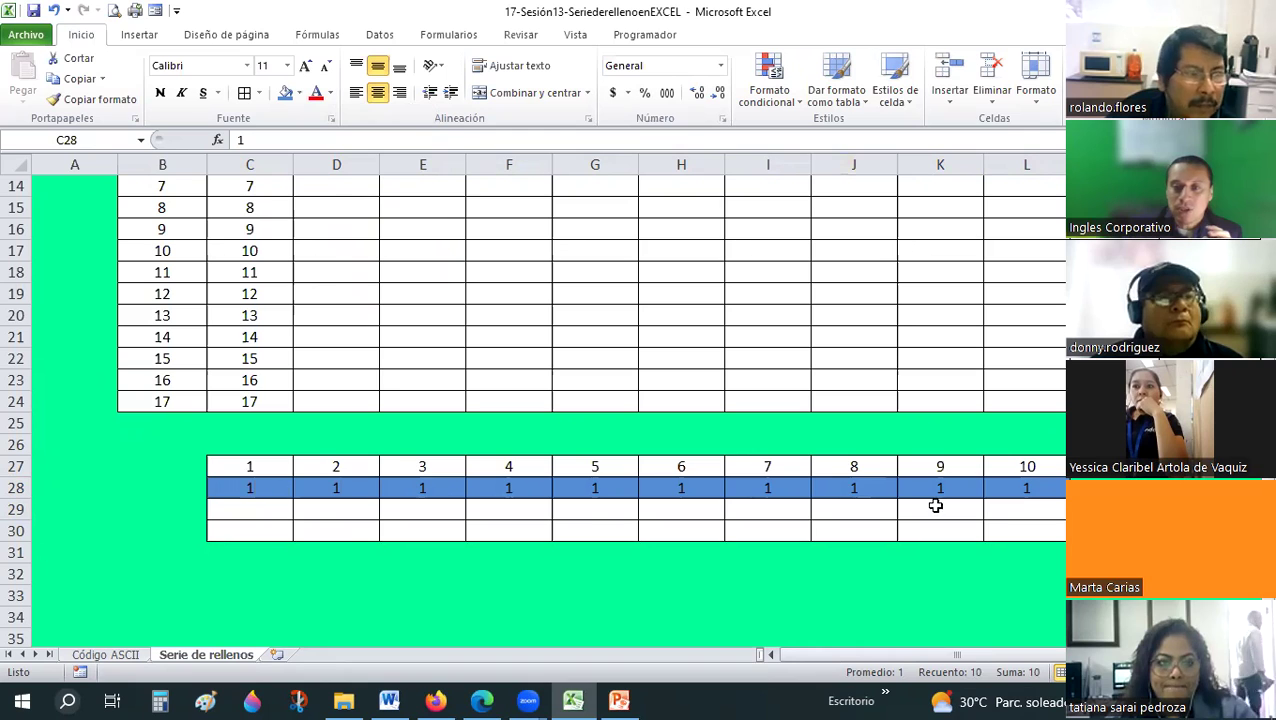
Undo the extra 1s in row 28, leaving 1 only in C28.
key("ctrl+c")
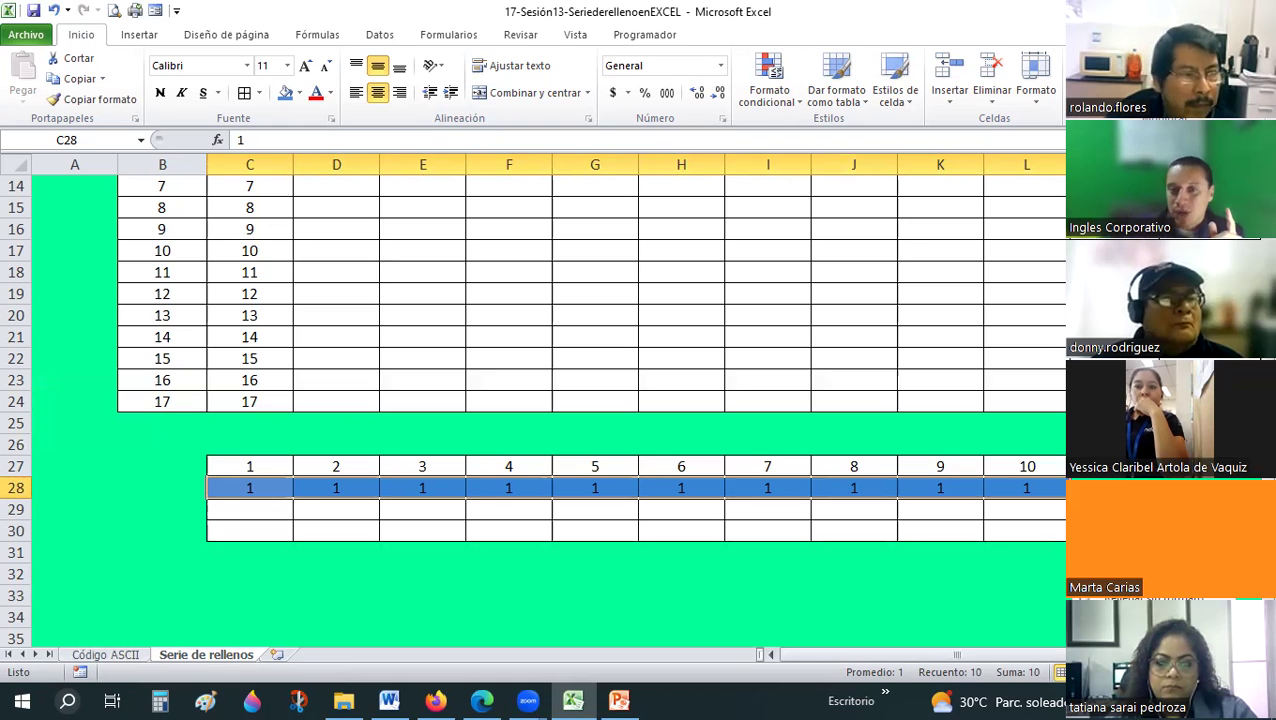
key("ctrl+z")
left_click(664, 595)
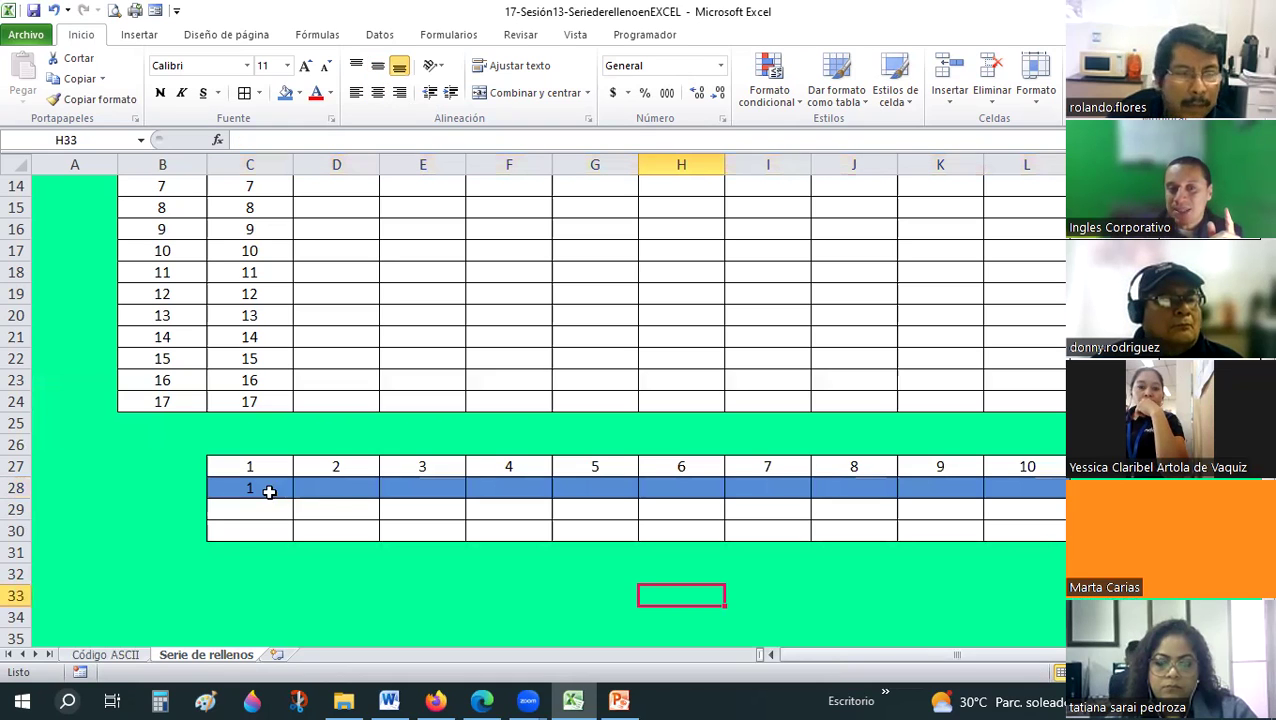
left_click_drag(269, 491, 700, 509)
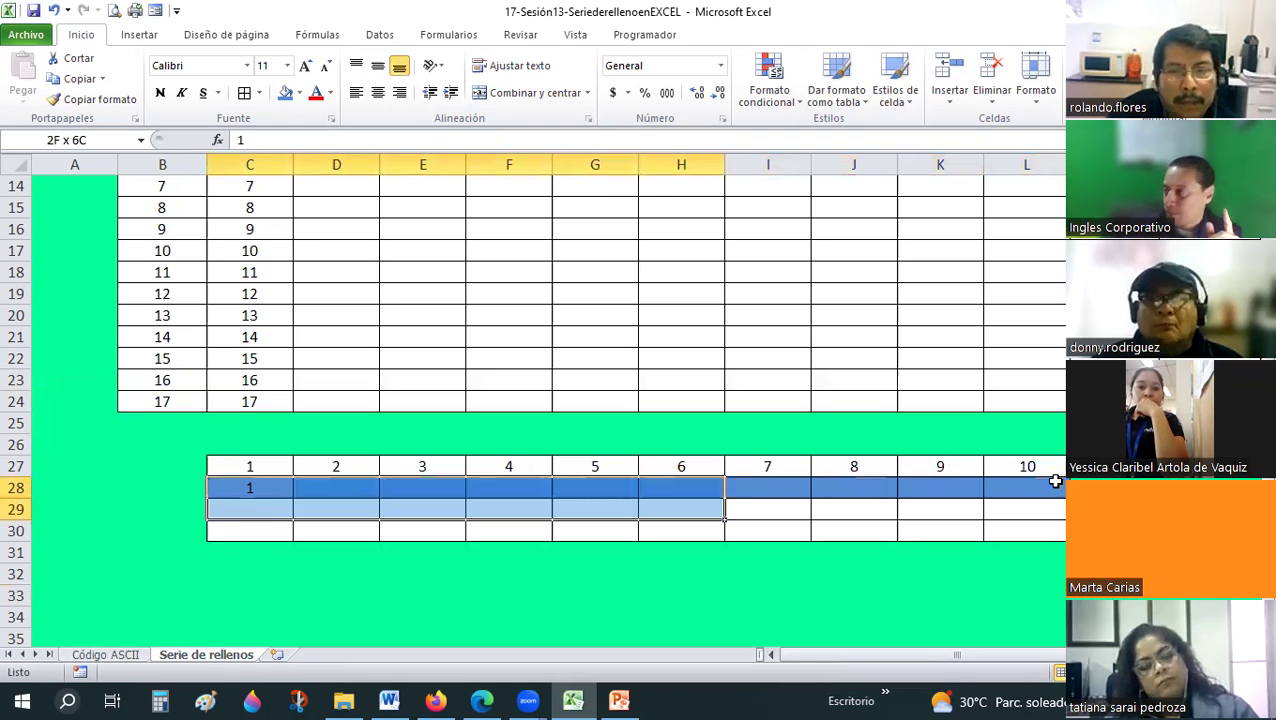
left_click_drag(1055, 482, 1055, 482)
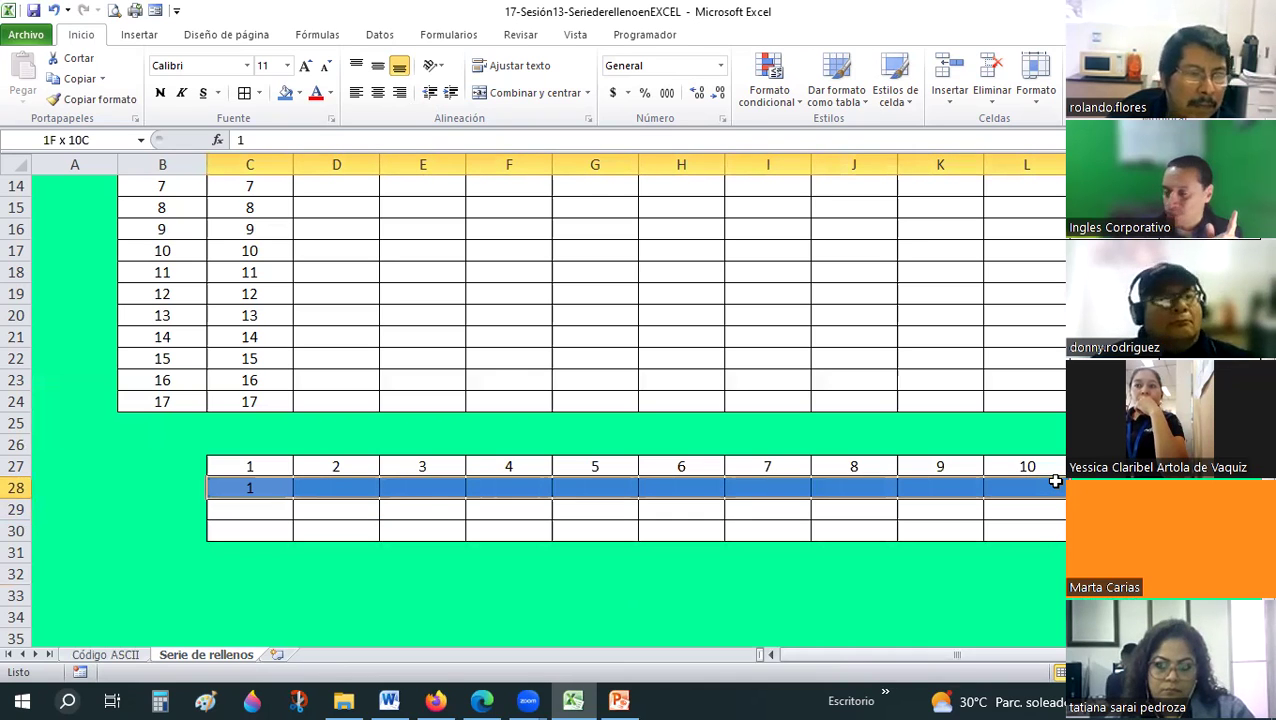
left_click(258, 501)
left_click(263, 487)
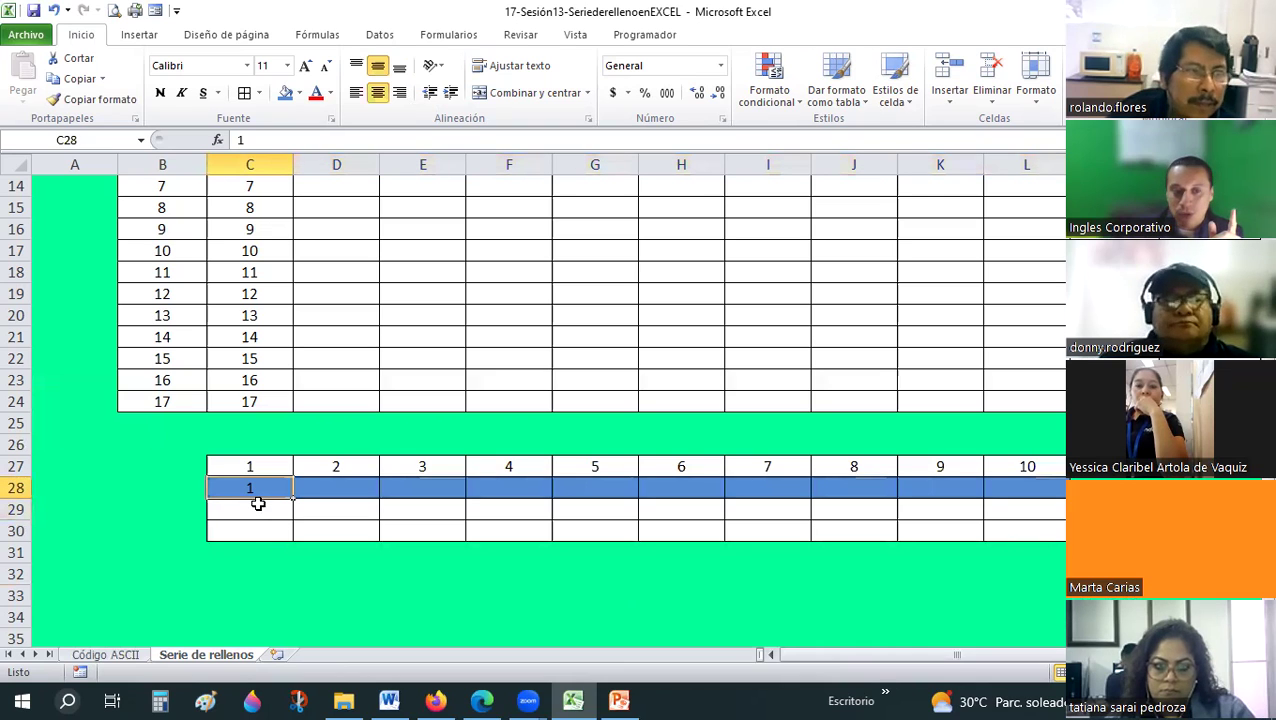
key("Return")
Give C29 an orange background, enter 1, and copy it across row 29 to L29.
left_click(299, 92)
left_click(427, 190)
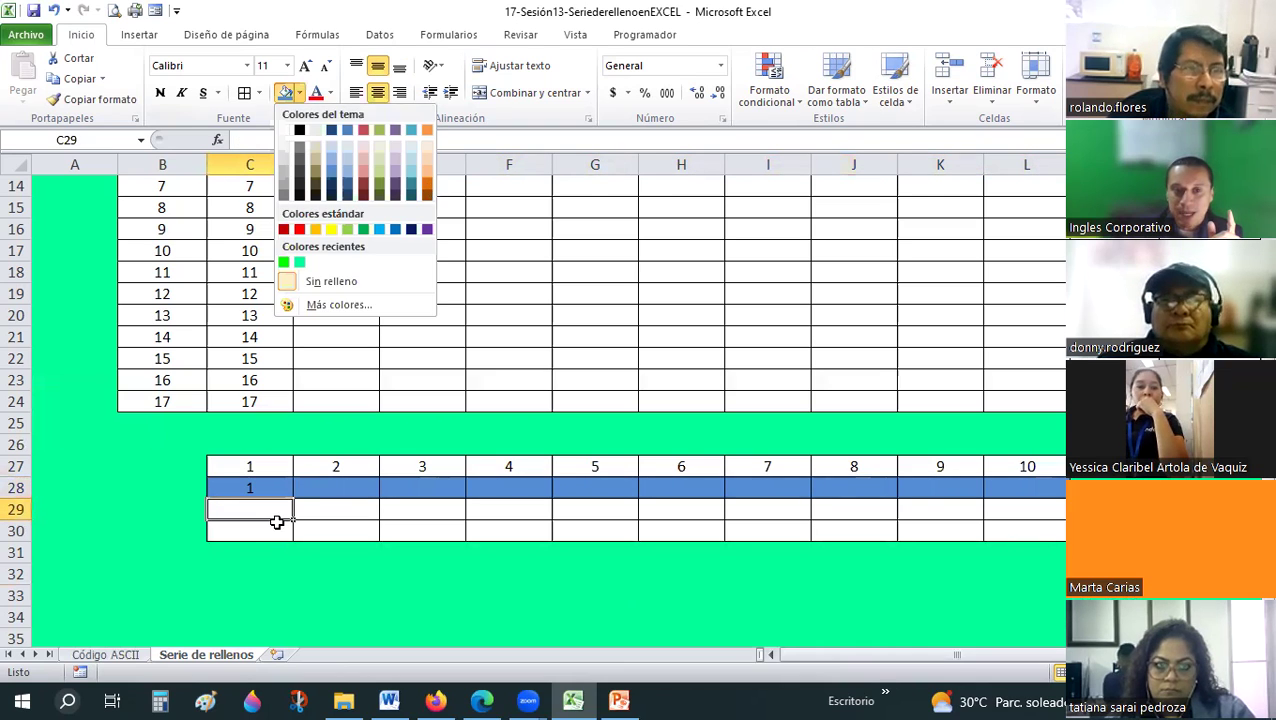
type("1")
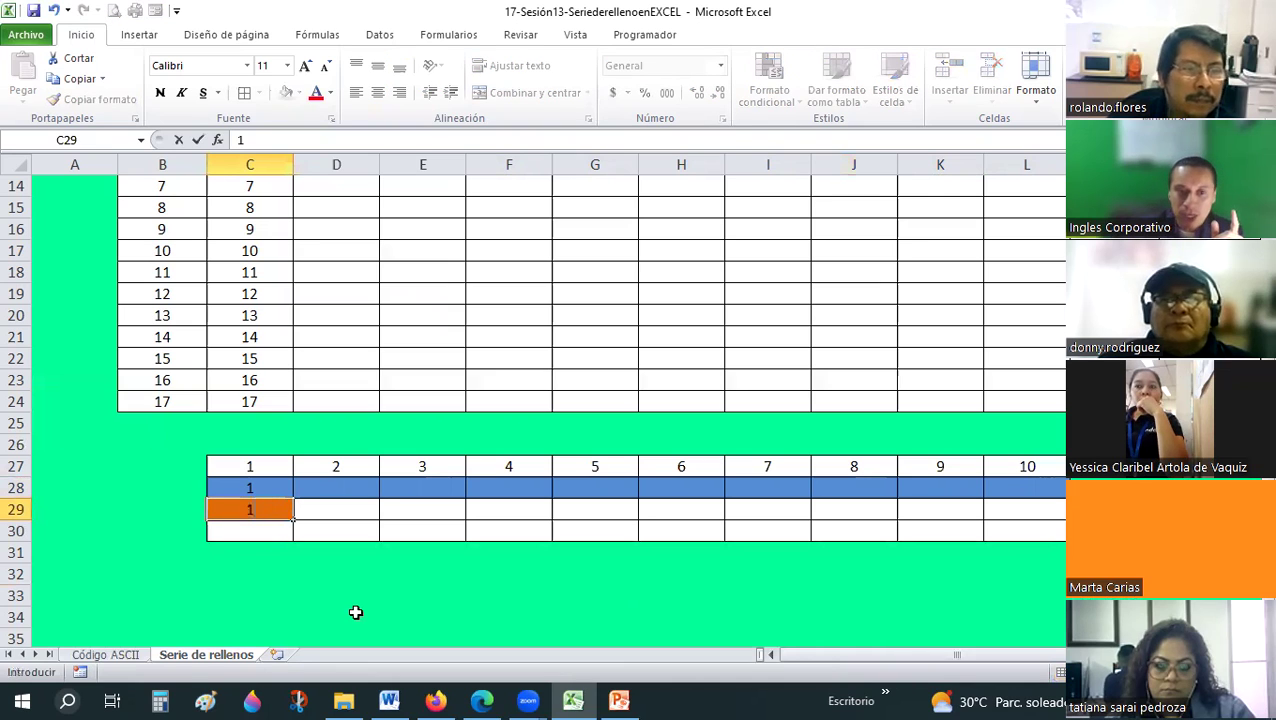
left_click(272, 510)
mouse_move(292, 517)
left_mouse_down()
mouse_move(1008, 503)
mouse_move(1050, 514)
left_mouse_up()
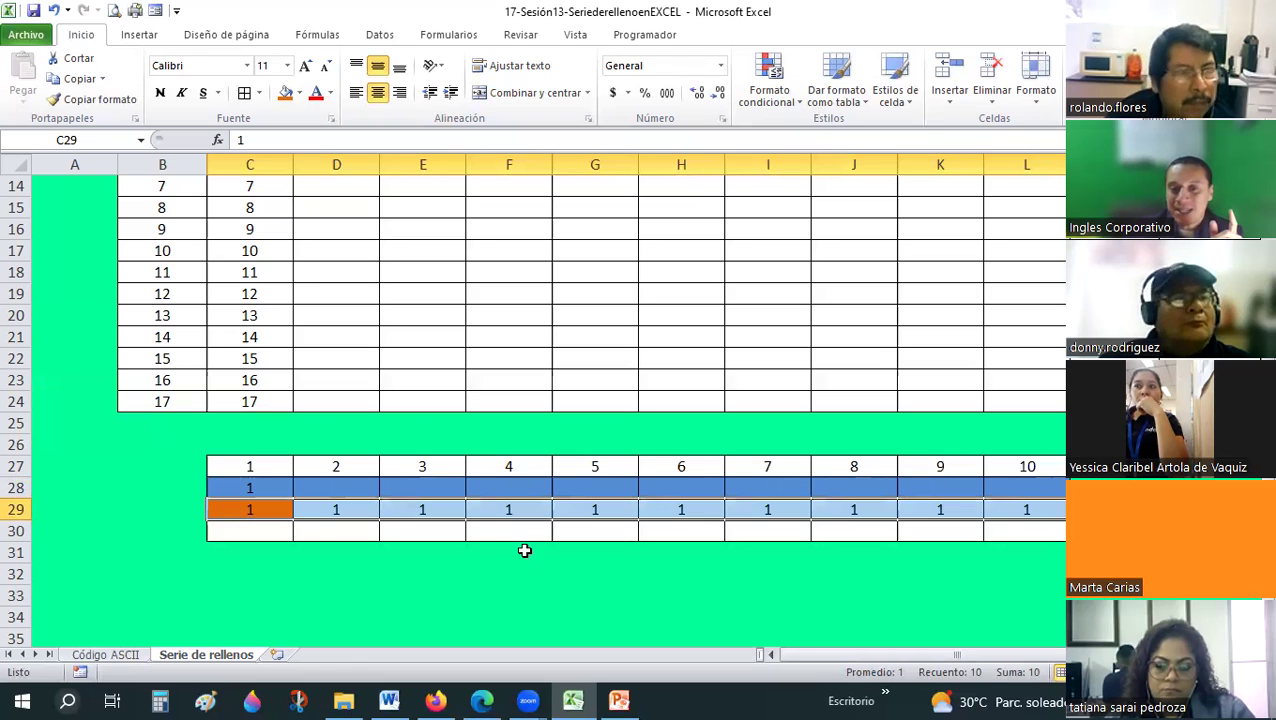
Check the copied 1s in C29:L29, then select cell C30.
key("ctrl+End")
left_click_drag(1006, 516, 665, 524)
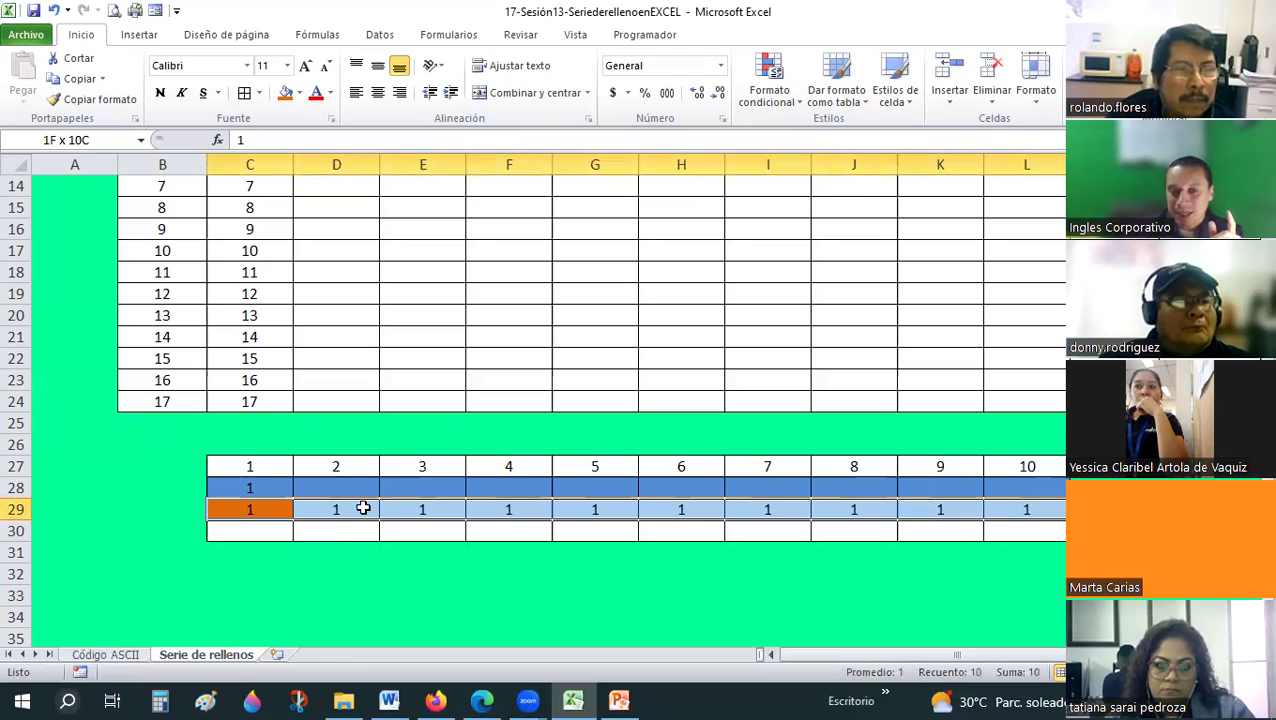
left_click_drag(363, 509, 357, 509)
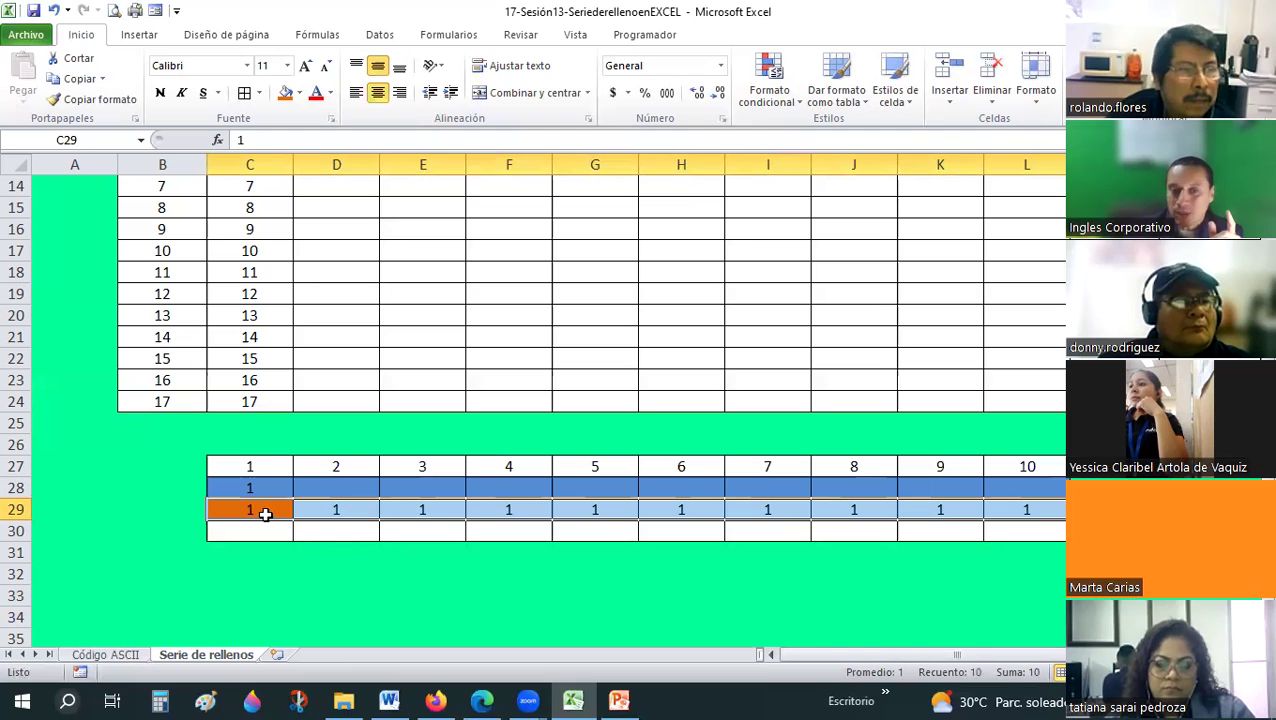
left_click(304, 590)
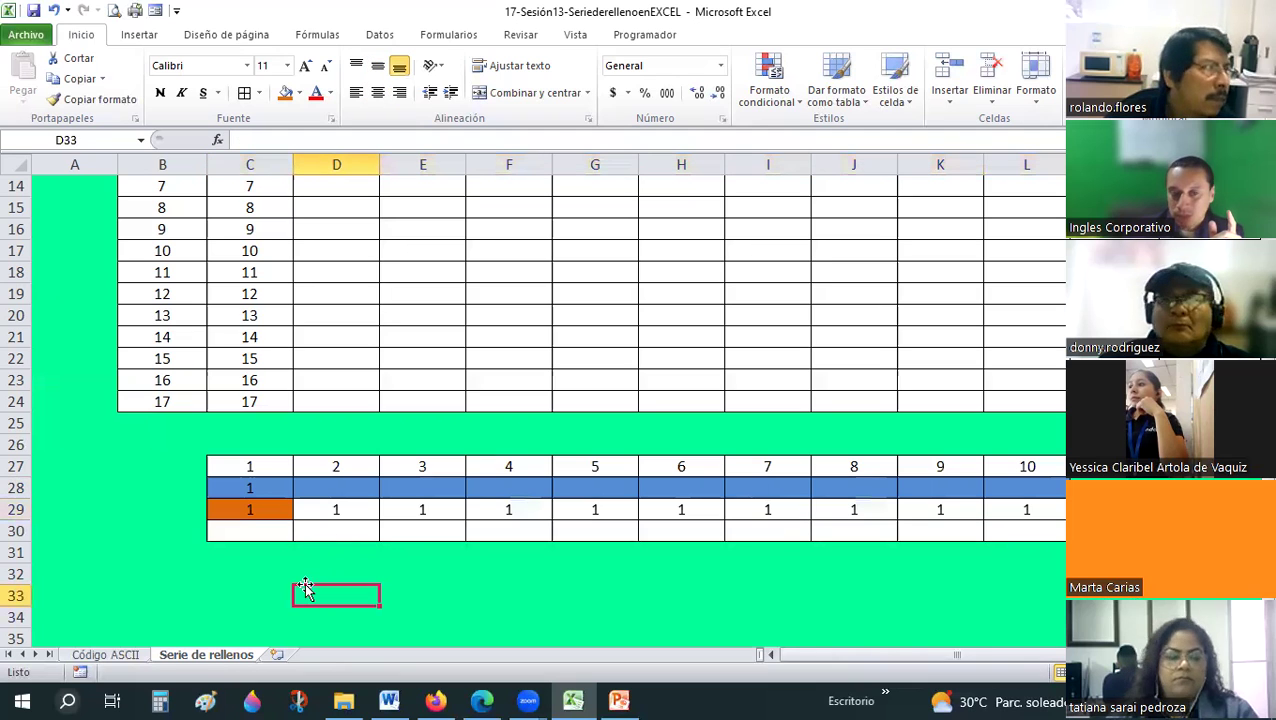
key("Up")
key("Up")
key("Up")
key("Right")
key("Right")
key("Right")
key("Right")
left_click(250, 513)
left_click(265, 535)
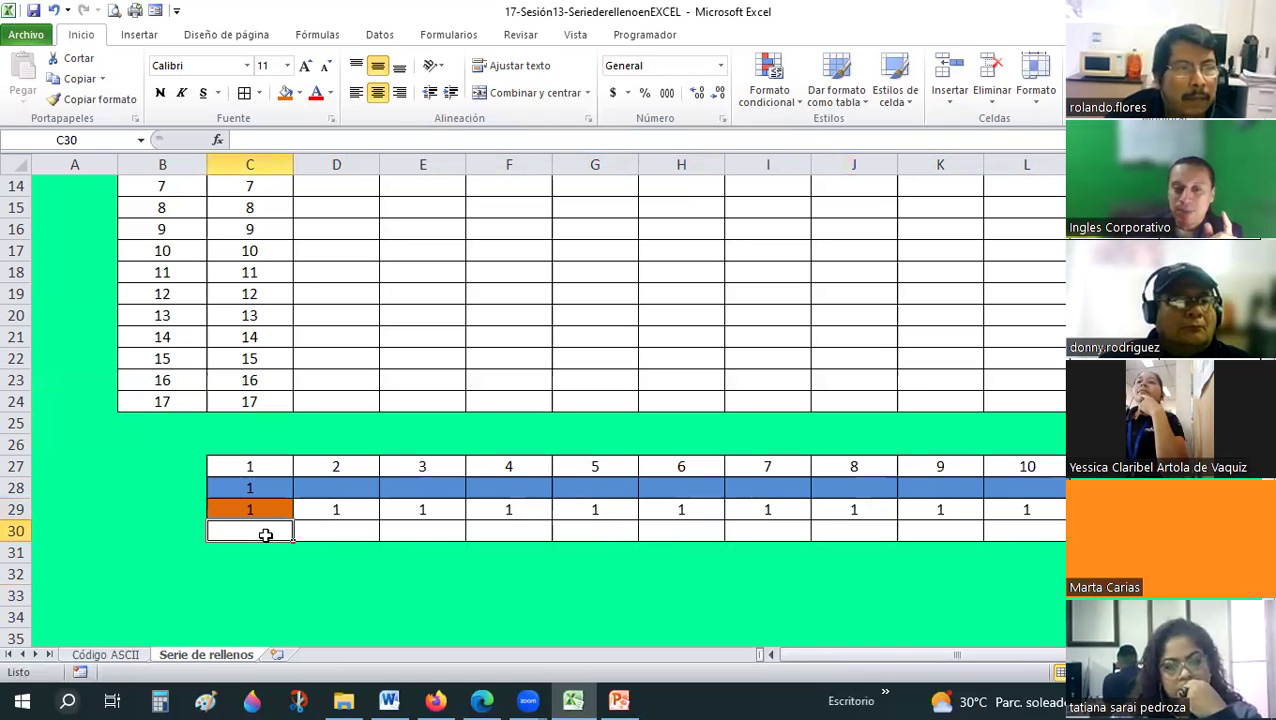
Enter 1 in C30 with a yellow-orange fill and extend it to L30 as the series 1–10.
type("1")
key("Return")
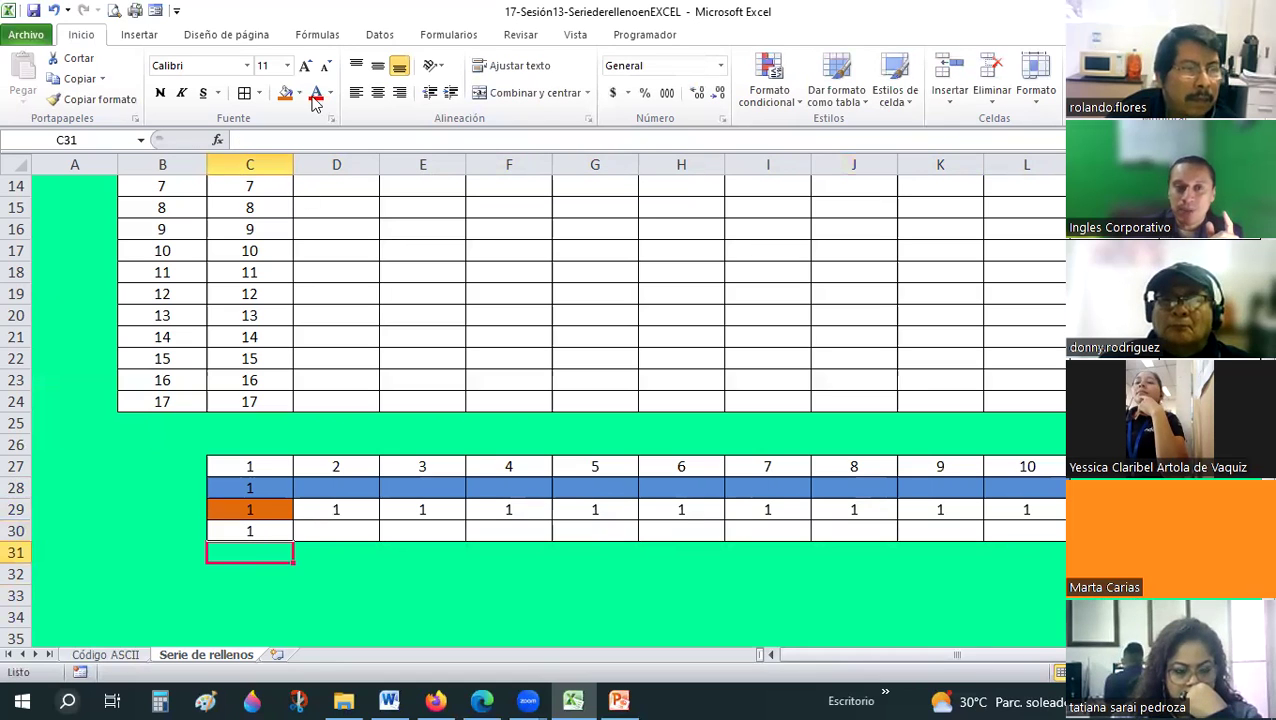
key("Up")
left_click(299, 92)
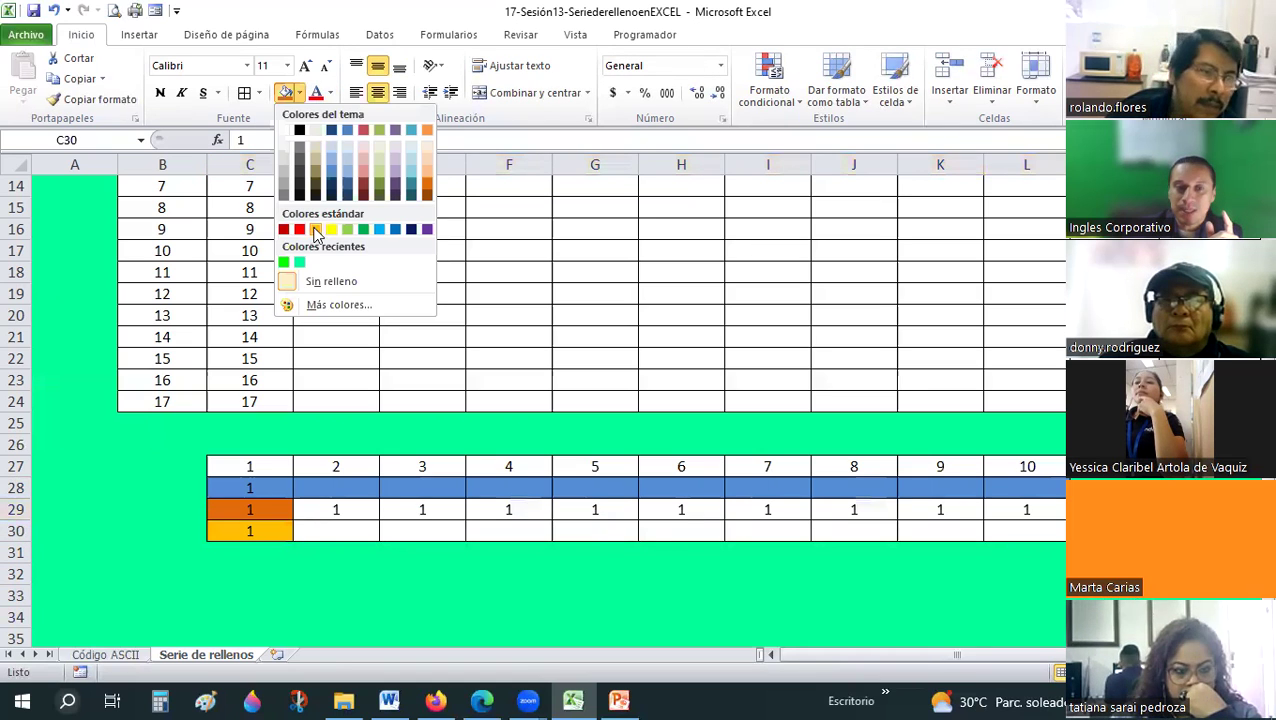
left_click_drag(295, 535, 829, 556)
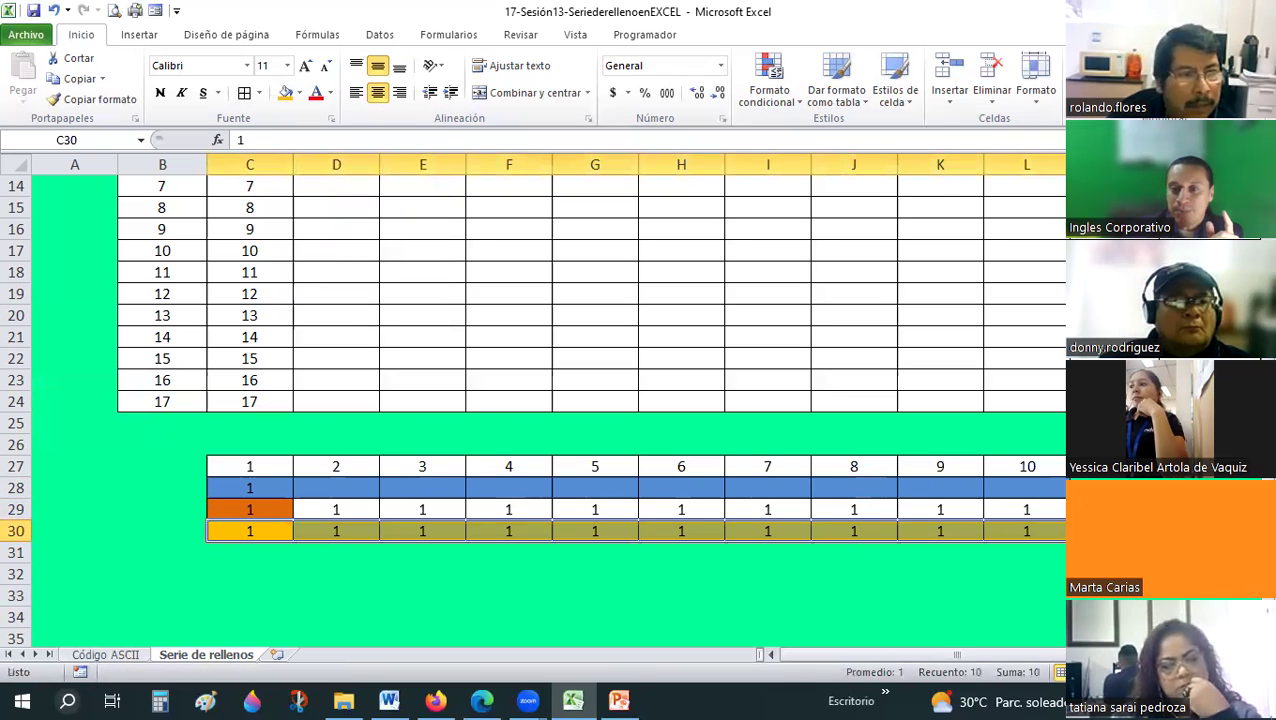
left_click(710, 568)
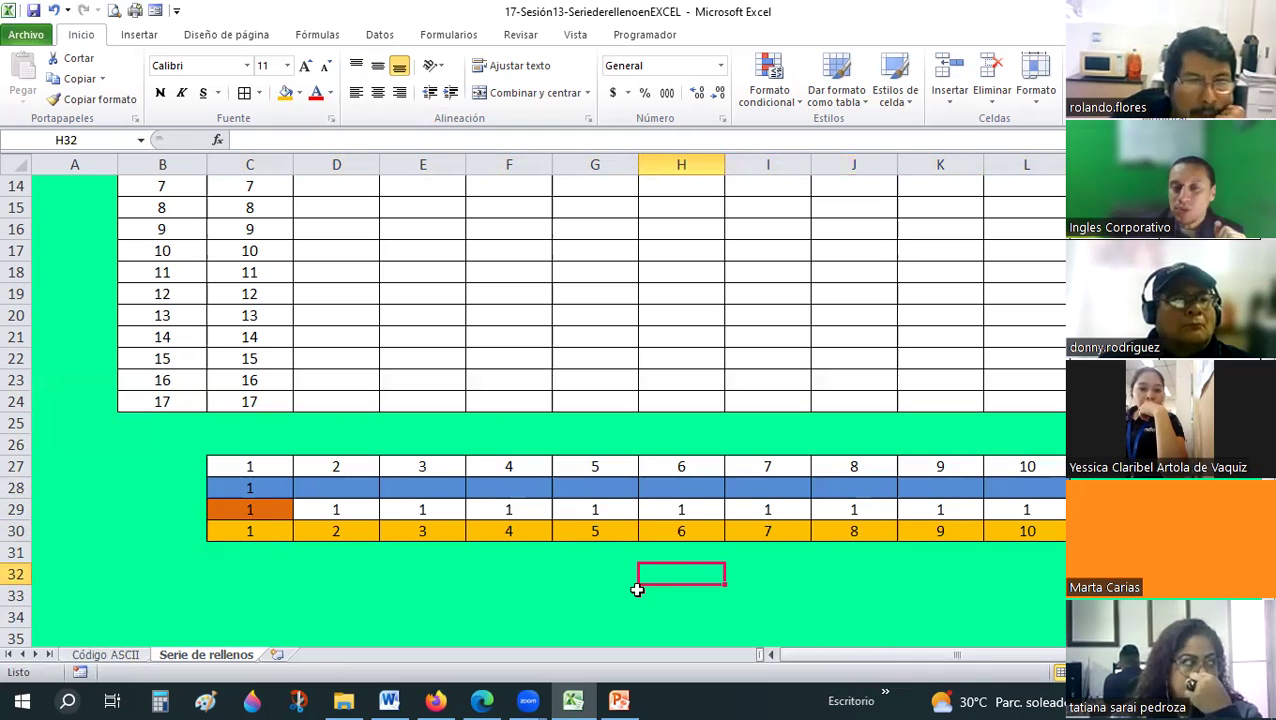
scroll(254, 297, "up", 4)
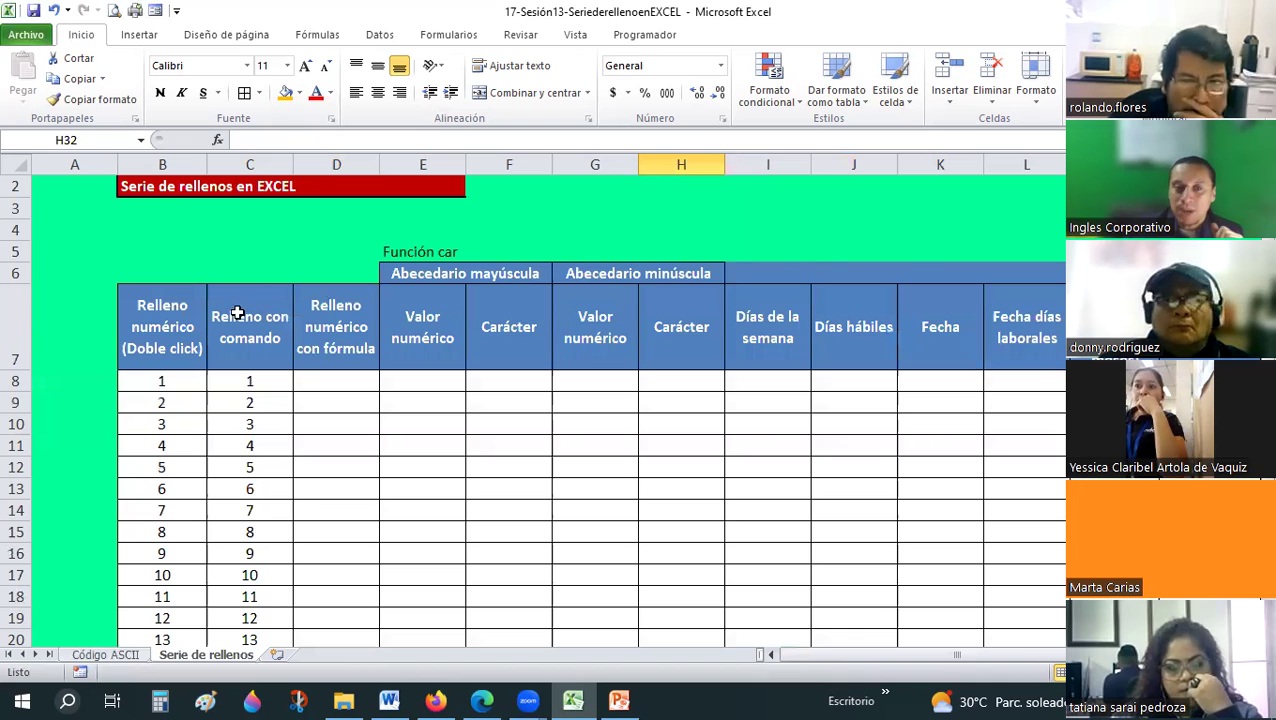
scroll(245, 350, "down", 1)
scroll(252, 405, "down", 4)
left_click(254, 409)
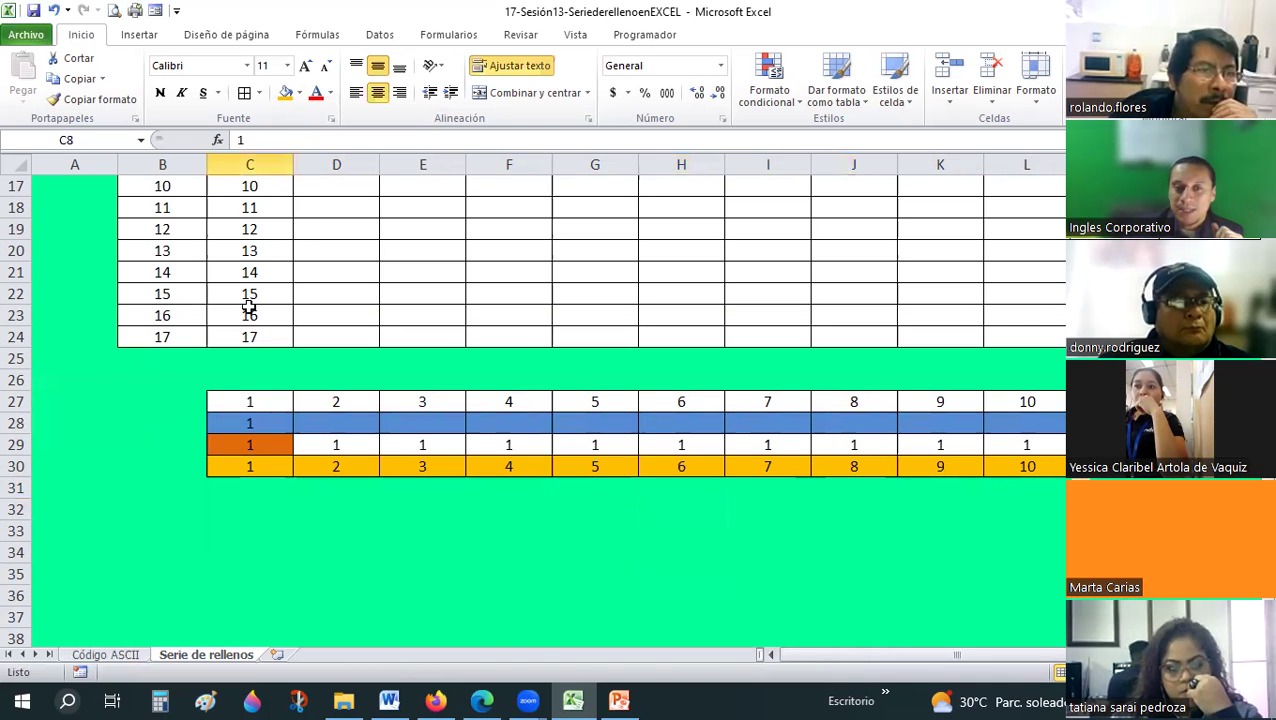
scroll(249, 164, "up", 3)
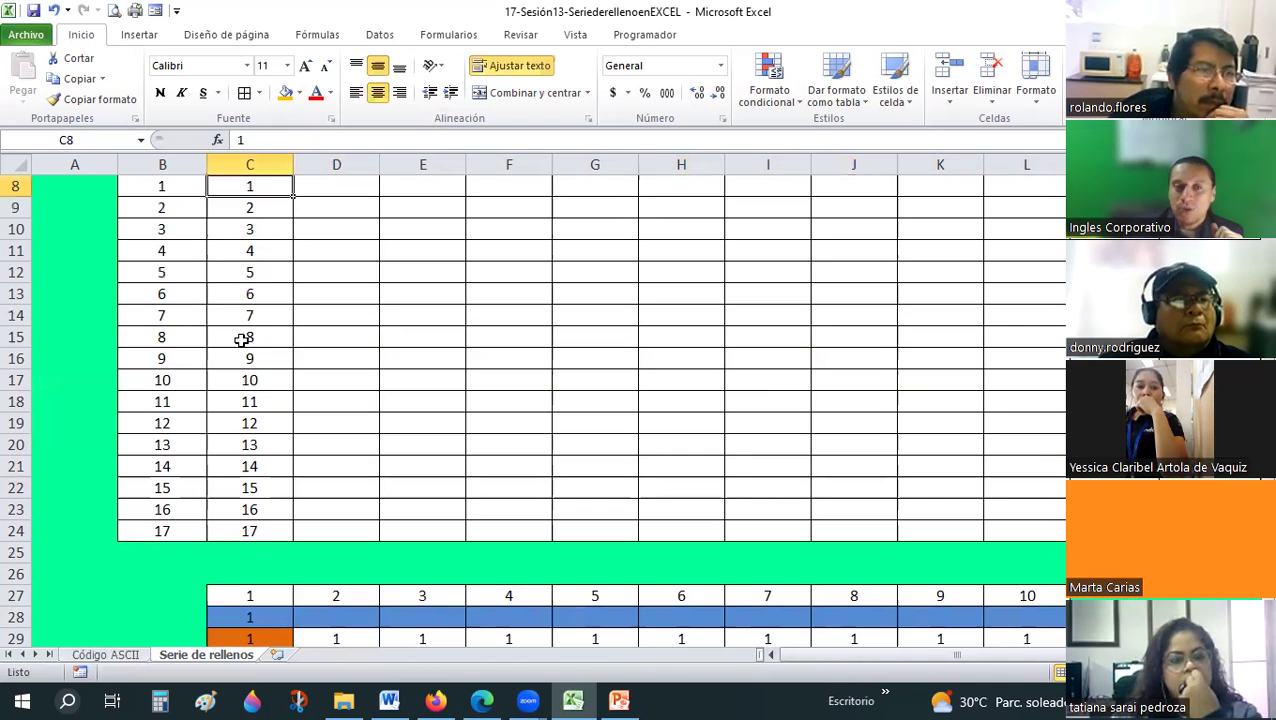
scroll(236, 472, "down", 2)
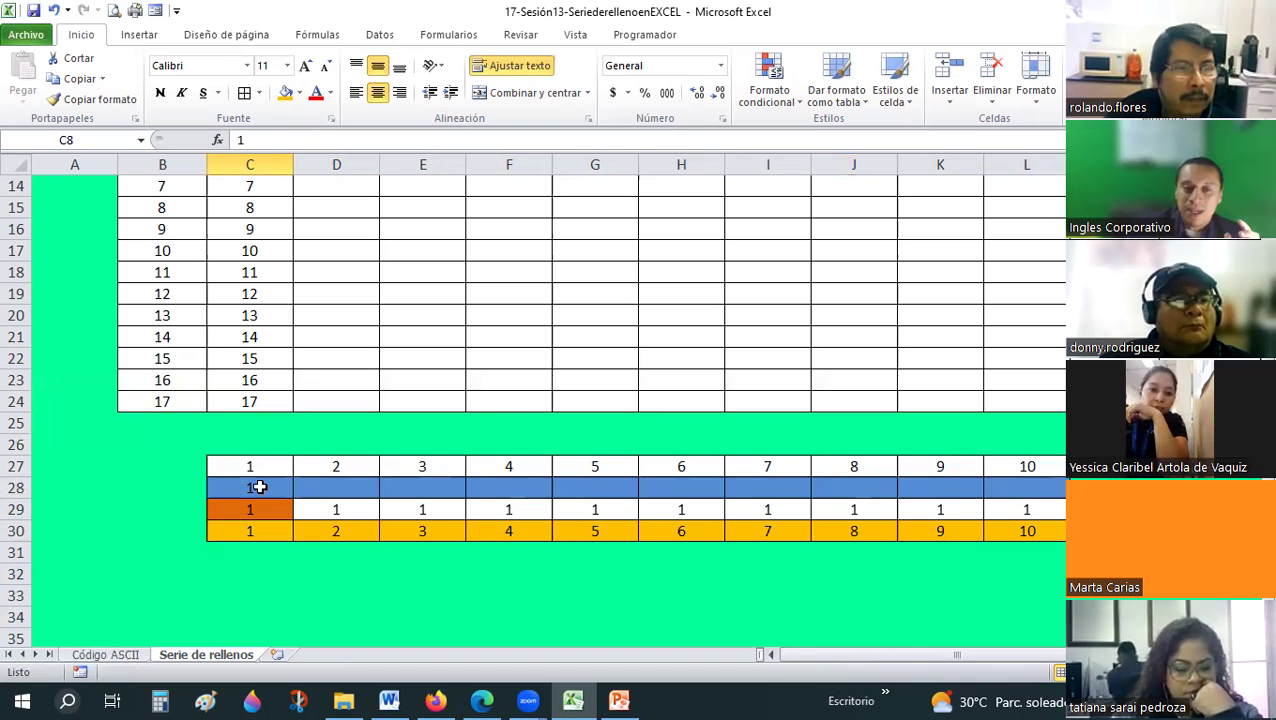
left_click(259, 487)
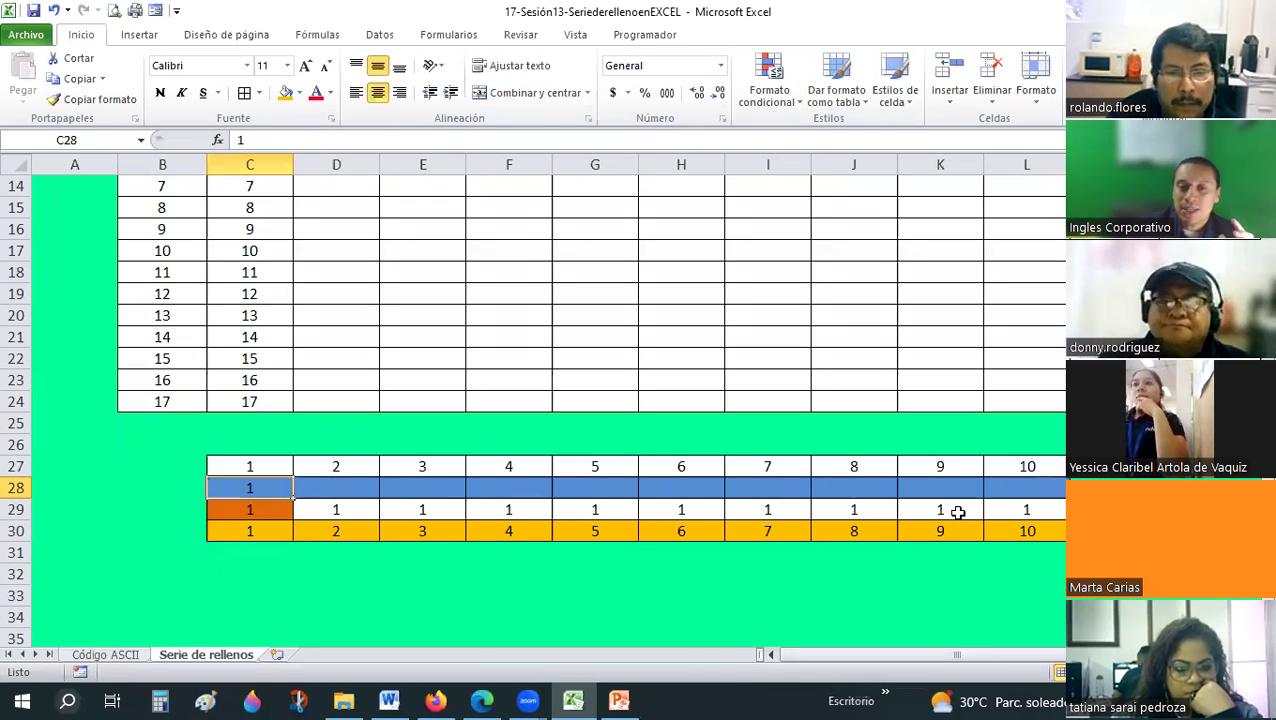
key("Return")
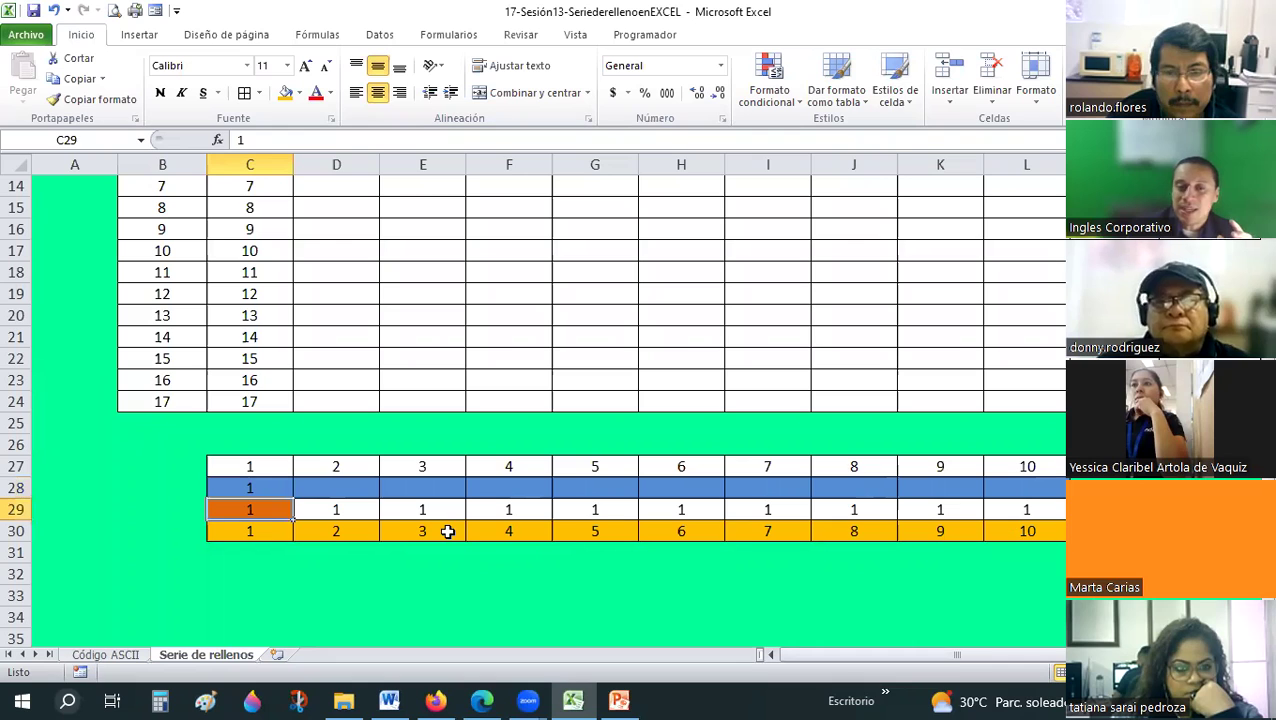
left_click(1022, 532)
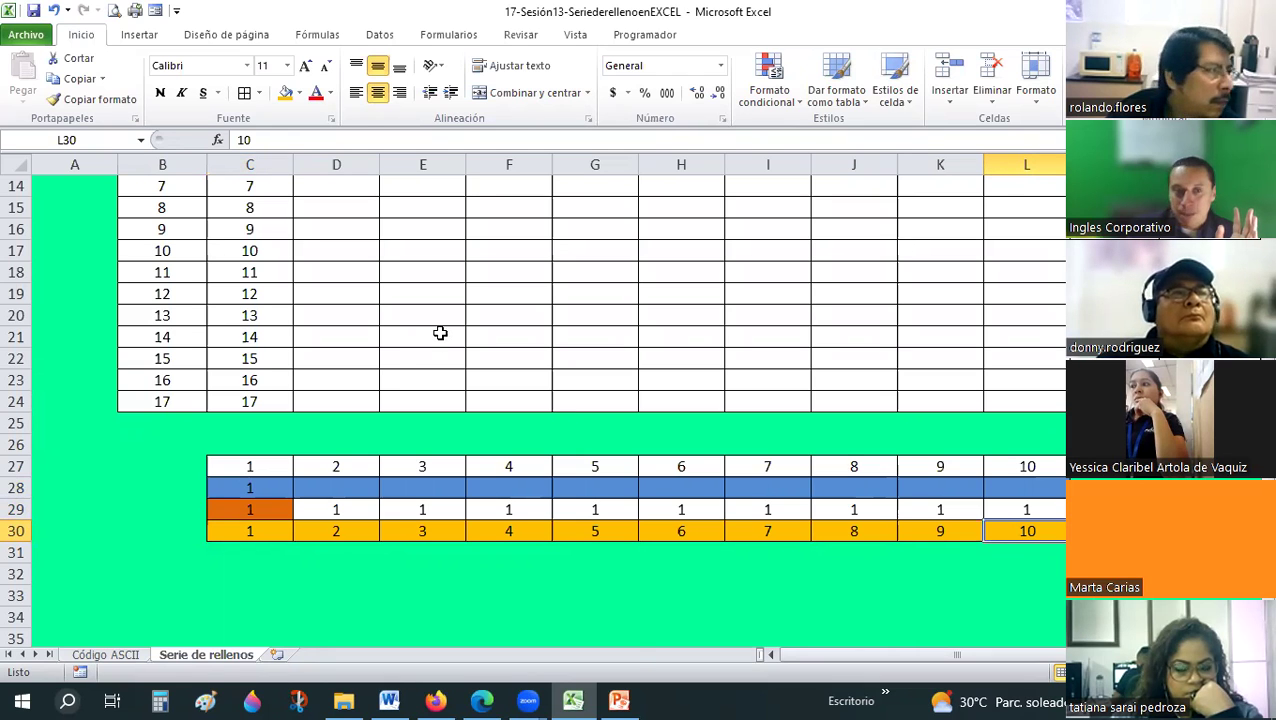
scroll(400, 350, "up", 2)
scroll(240, 378, "up", 2)
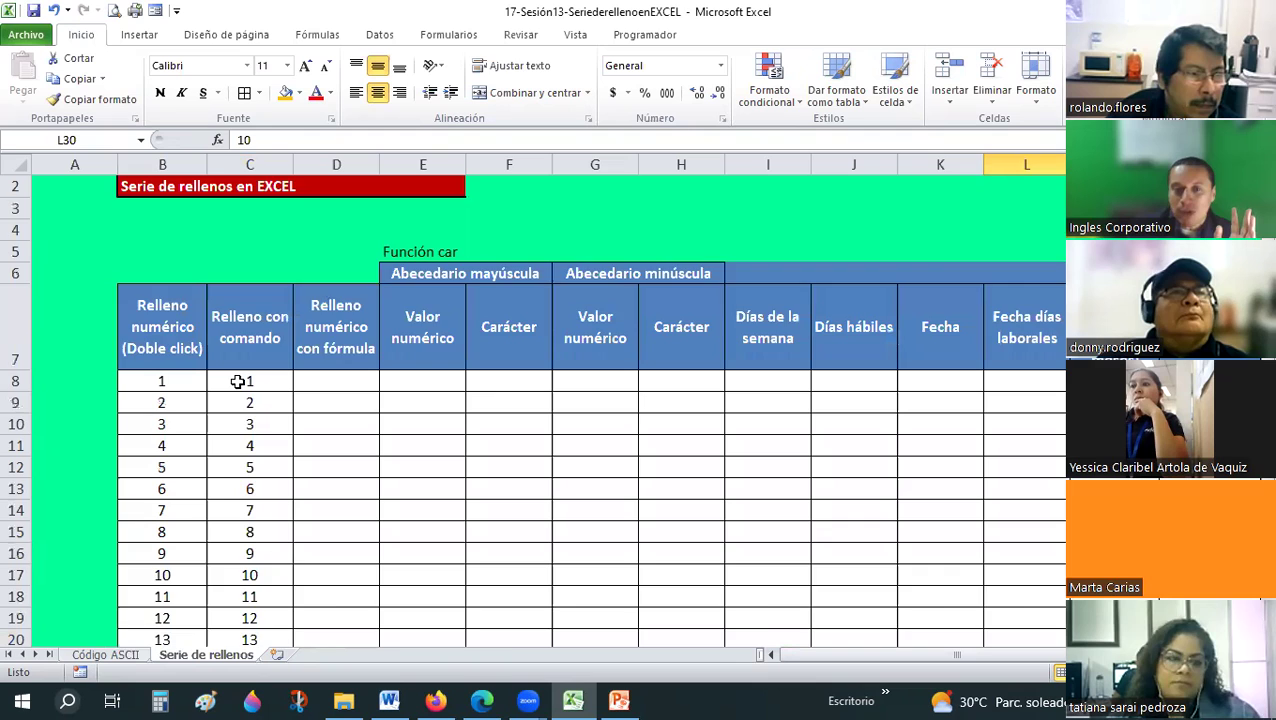
left_click(238, 381)
scroll(238, 381, "down", 2)
scroll(299, 455, "down", 2)
left_click(250, 468)
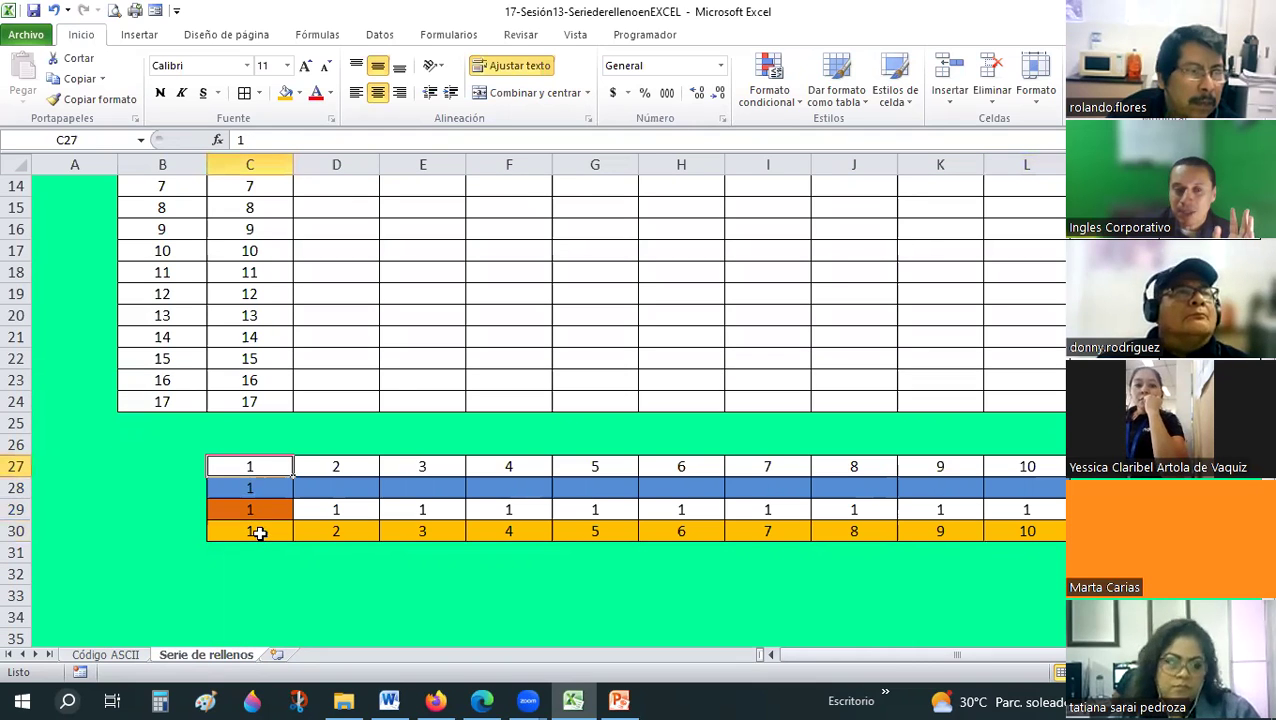
left_click(259, 533)
scroll(427, 373, "down", 2)
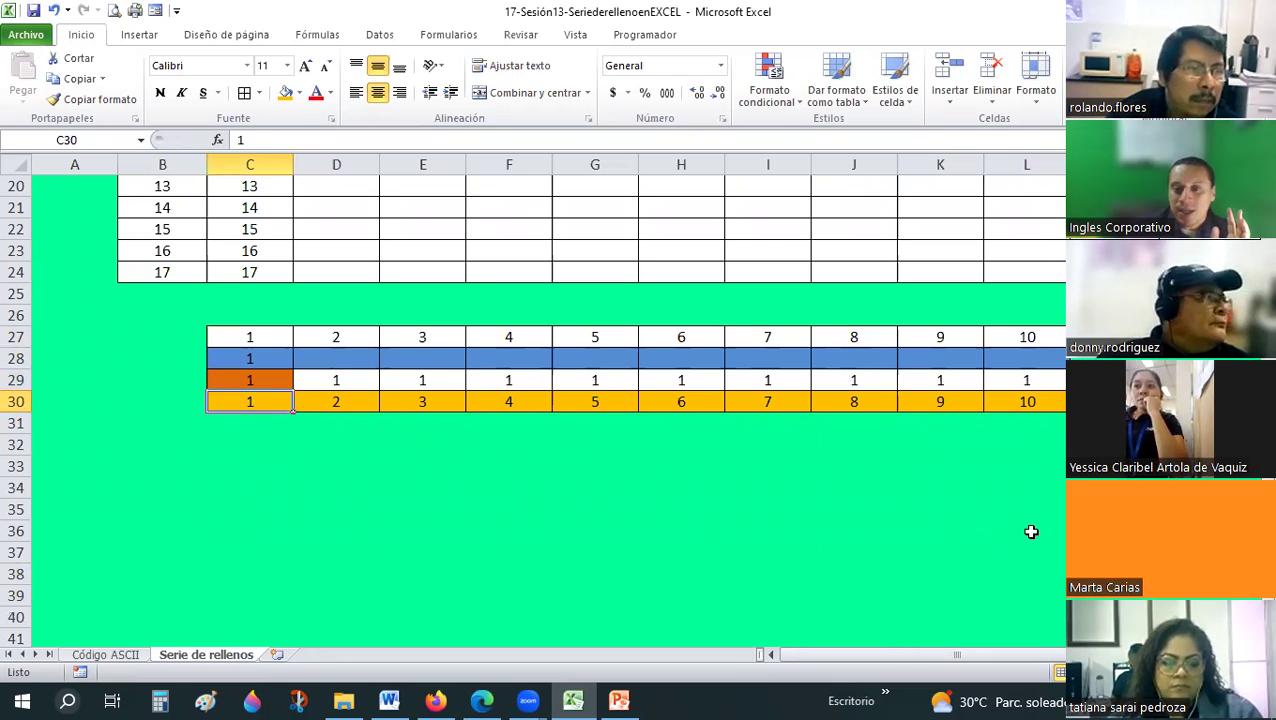
Select C33:L36 and apply No Fill, then undo the change.
left_click_drag(250, 466, 940, 531)
left_click_drag(1031, 531, 1031, 530)
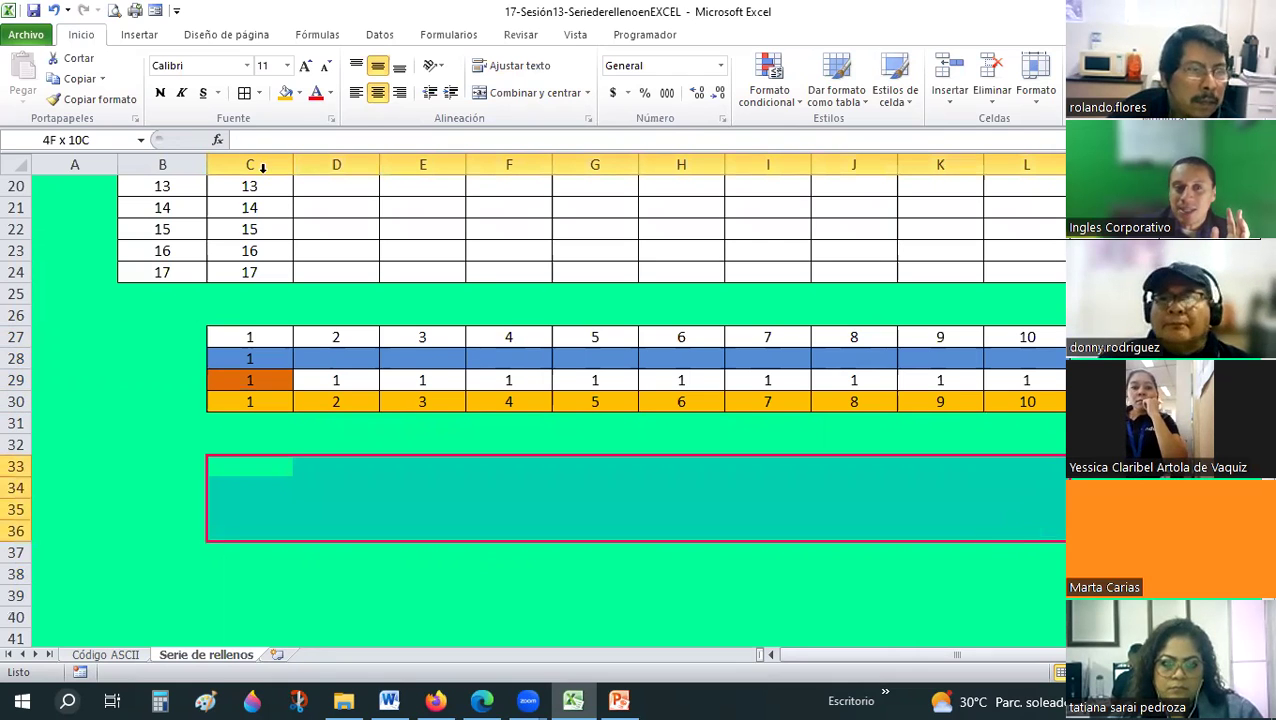
key("alt+h")
key("h")
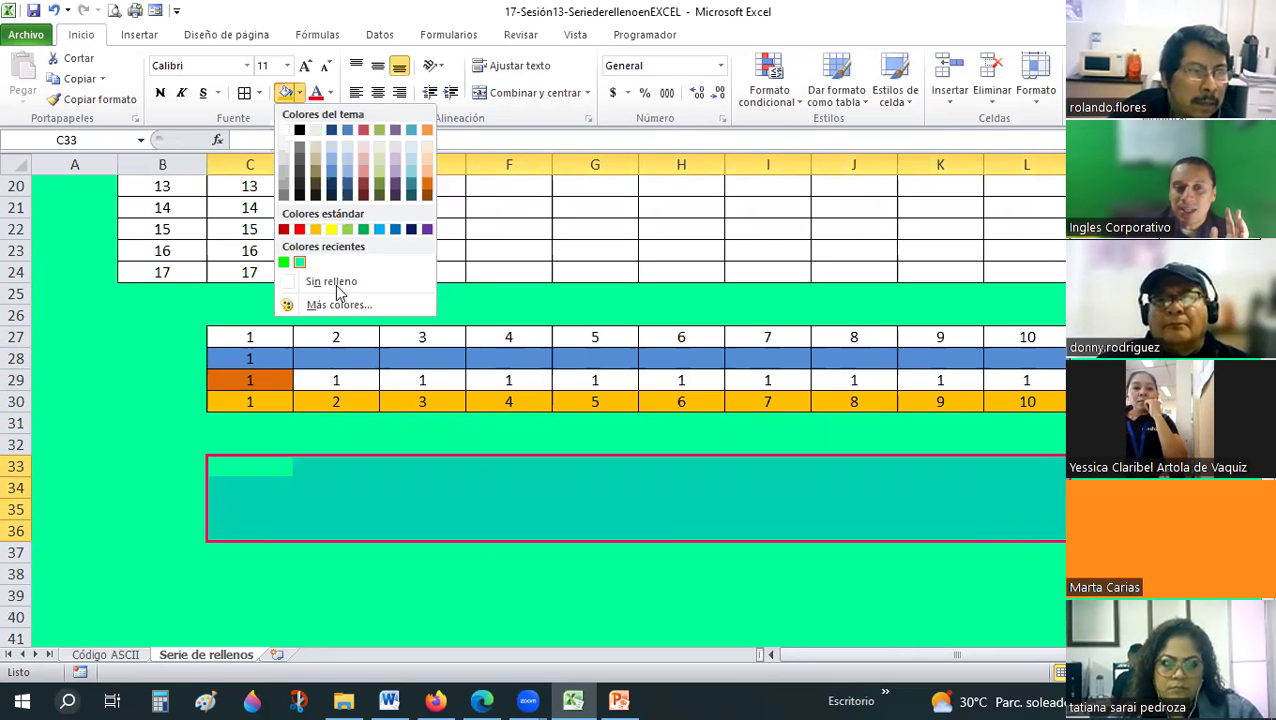
left_click(335, 283)
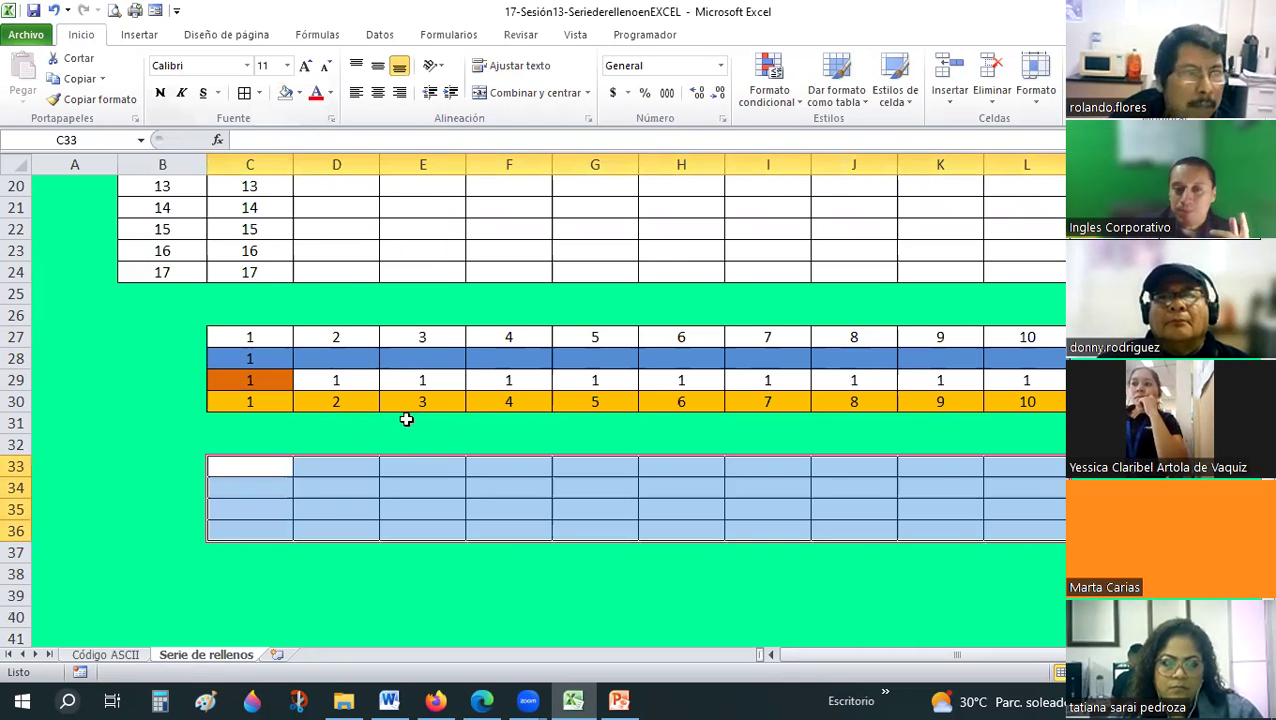
scroll(406, 420, "up", 1)
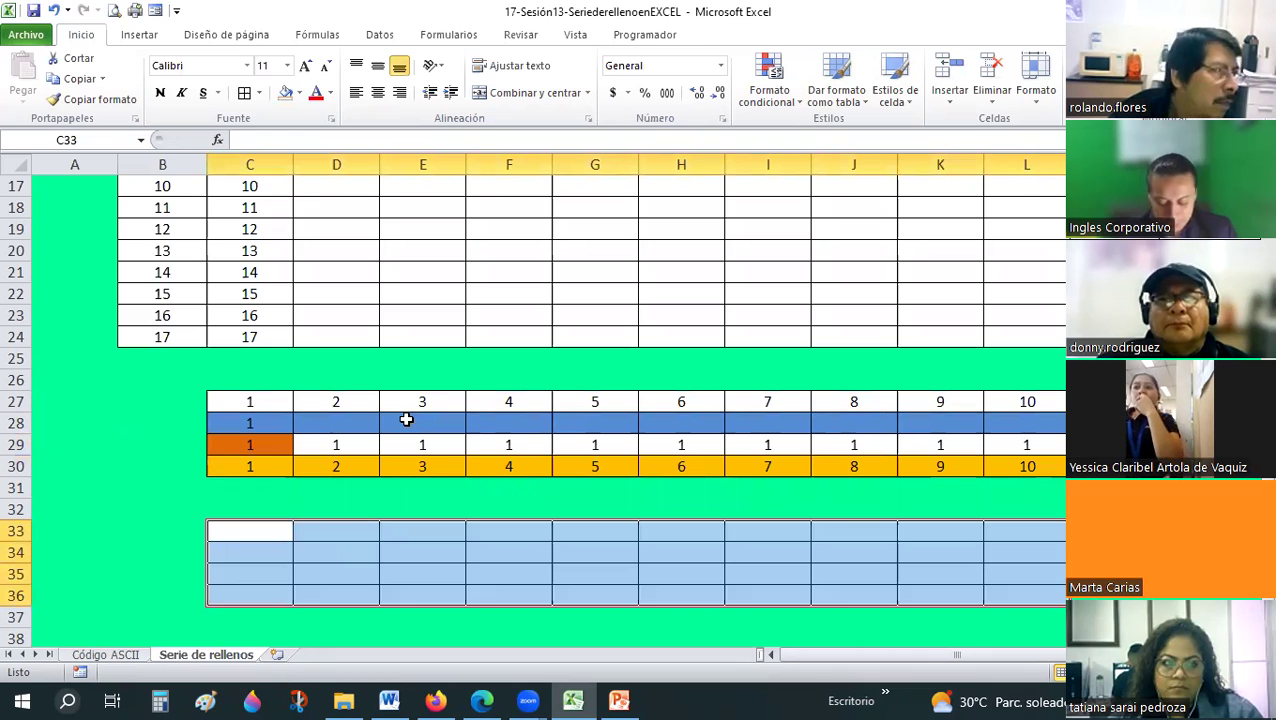
key("ctrl+z")
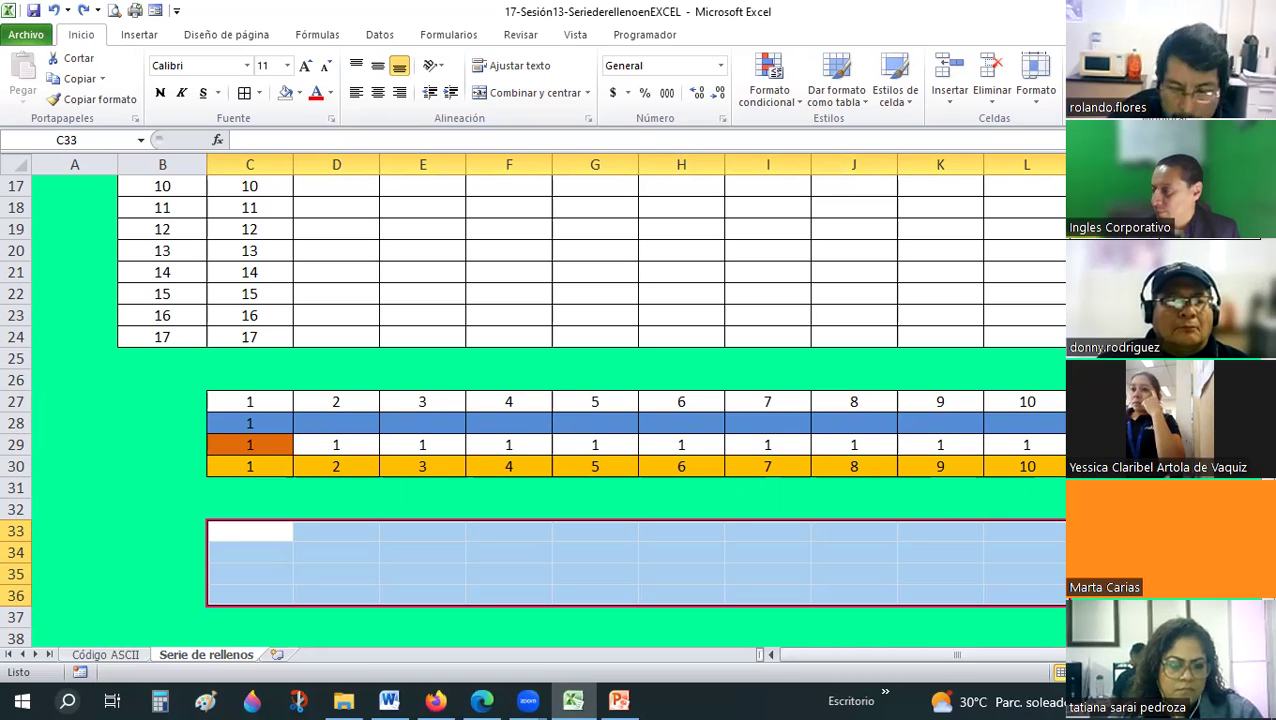
key("alt+Tab")
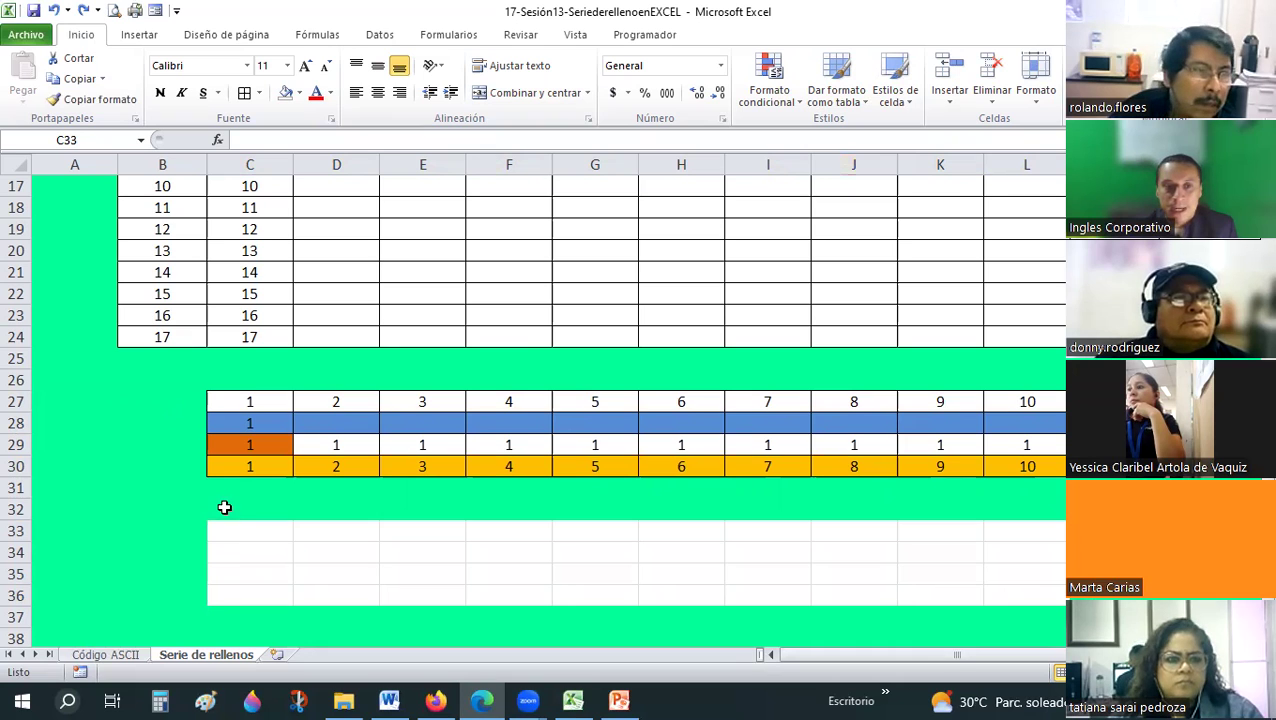
Copy C32's green fill onto C33:L36 with Format Painter.
left_click(57, 127)
key("Up")
left_click(77, 100)
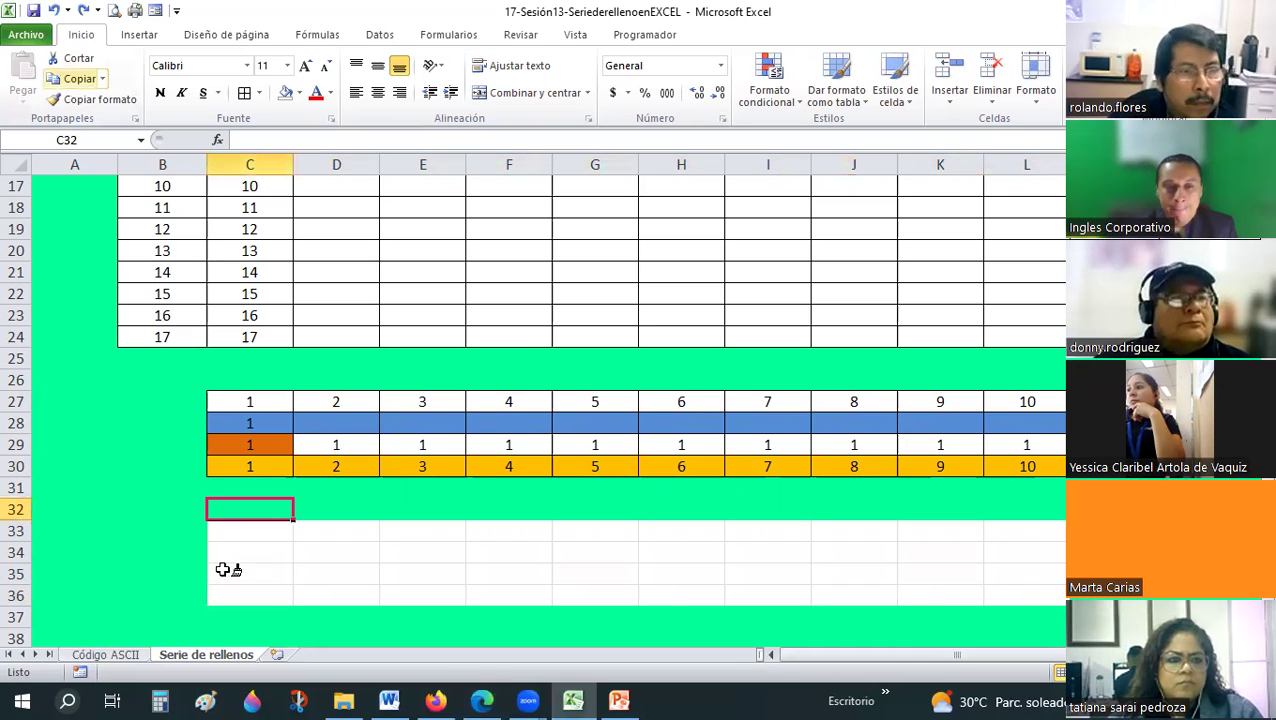
left_click_drag(250, 530, 1030, 596)
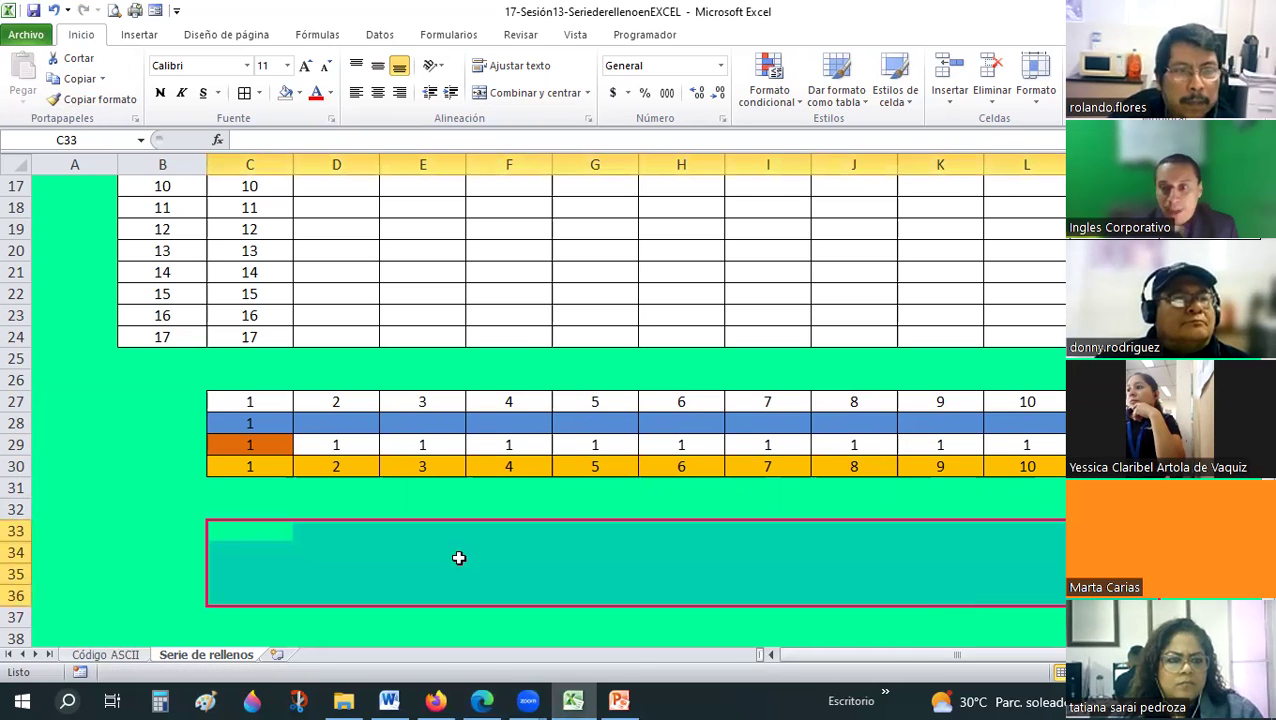
left_click(458, 552)
scroll(458, 558, "up", 1)
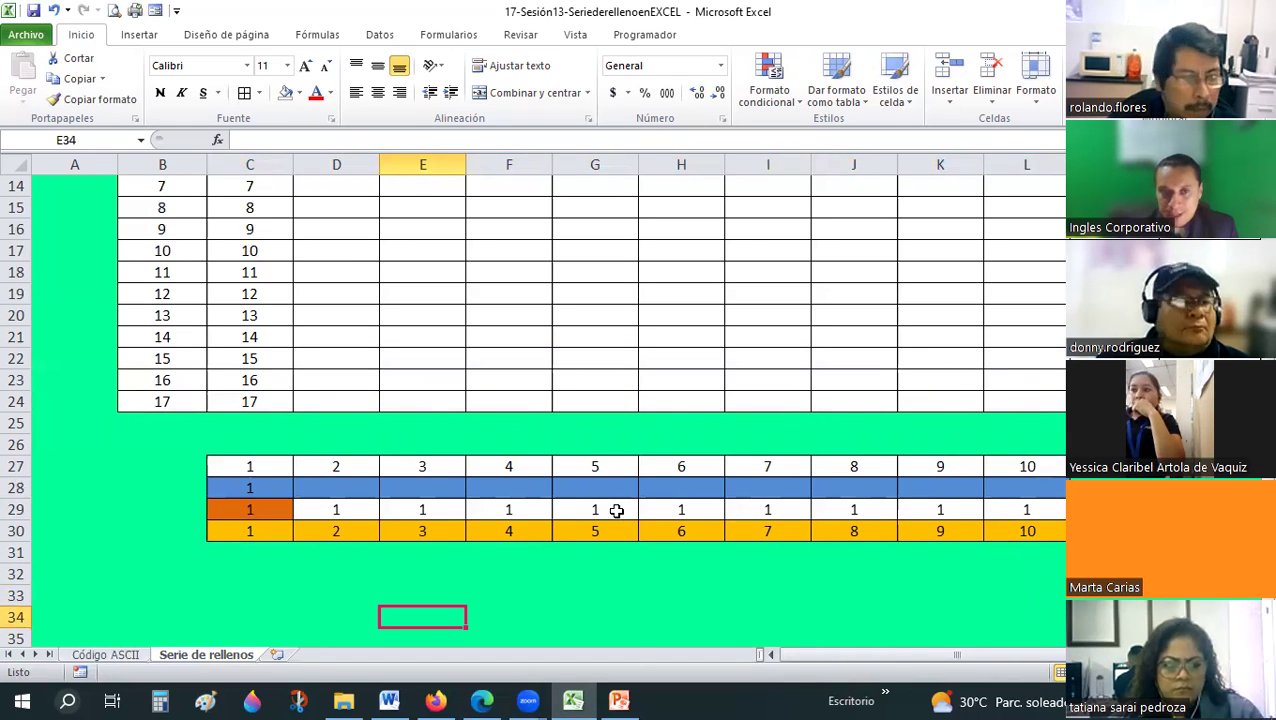
scroll(617, 511, "up", 3)
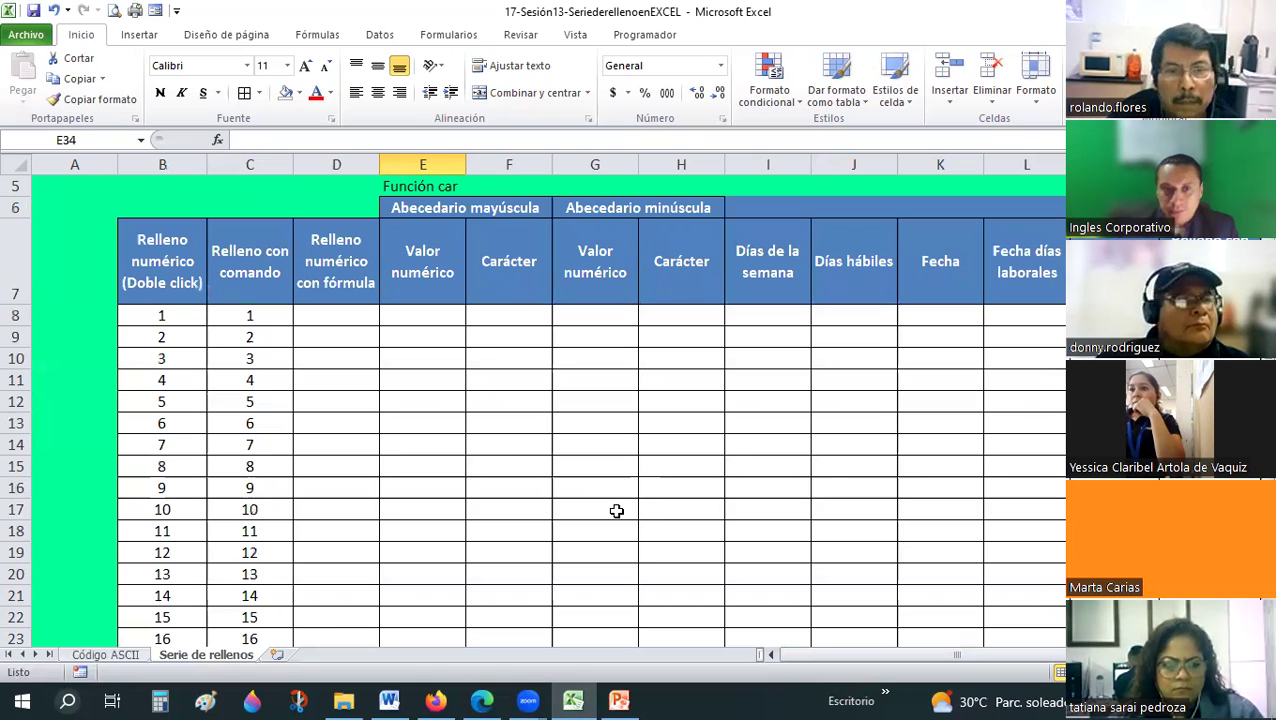
scroll(617, 511, "down", 1)
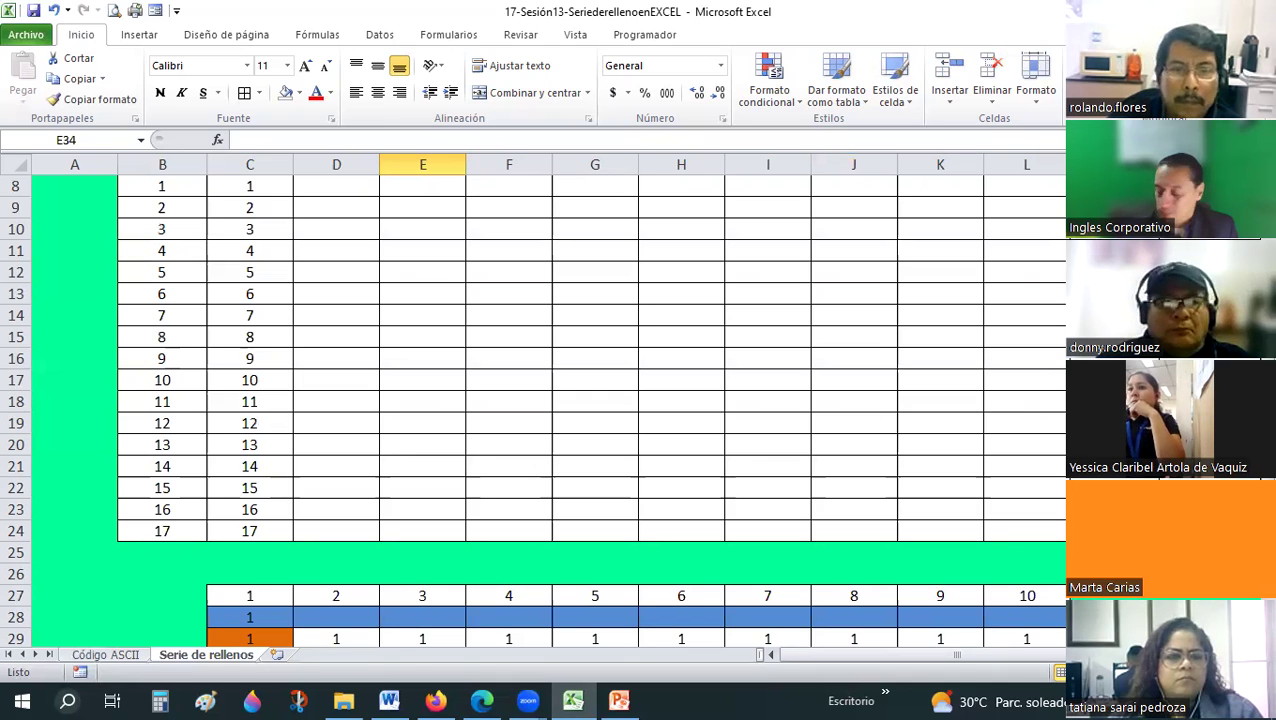
key("alt+Tab")
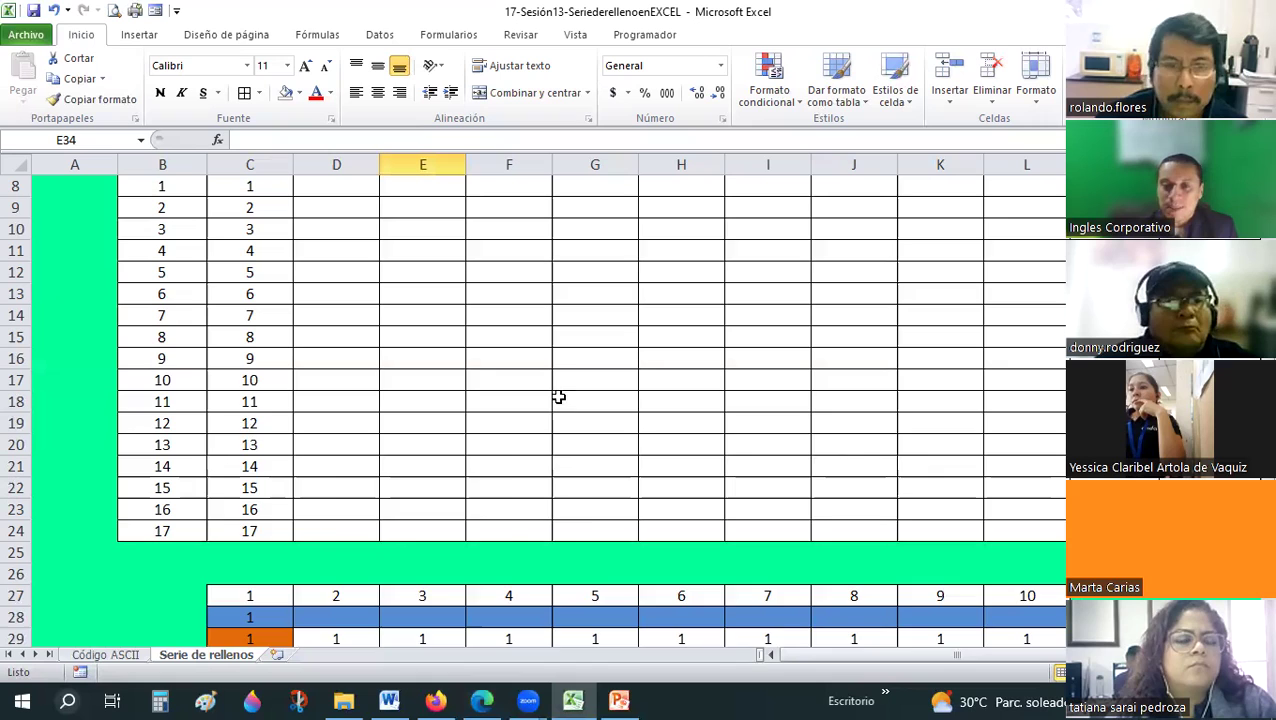
scroll(554, 480, "down", 2)
left_click(556, 480)
left_click(376, 494)
left_click(460, 494)
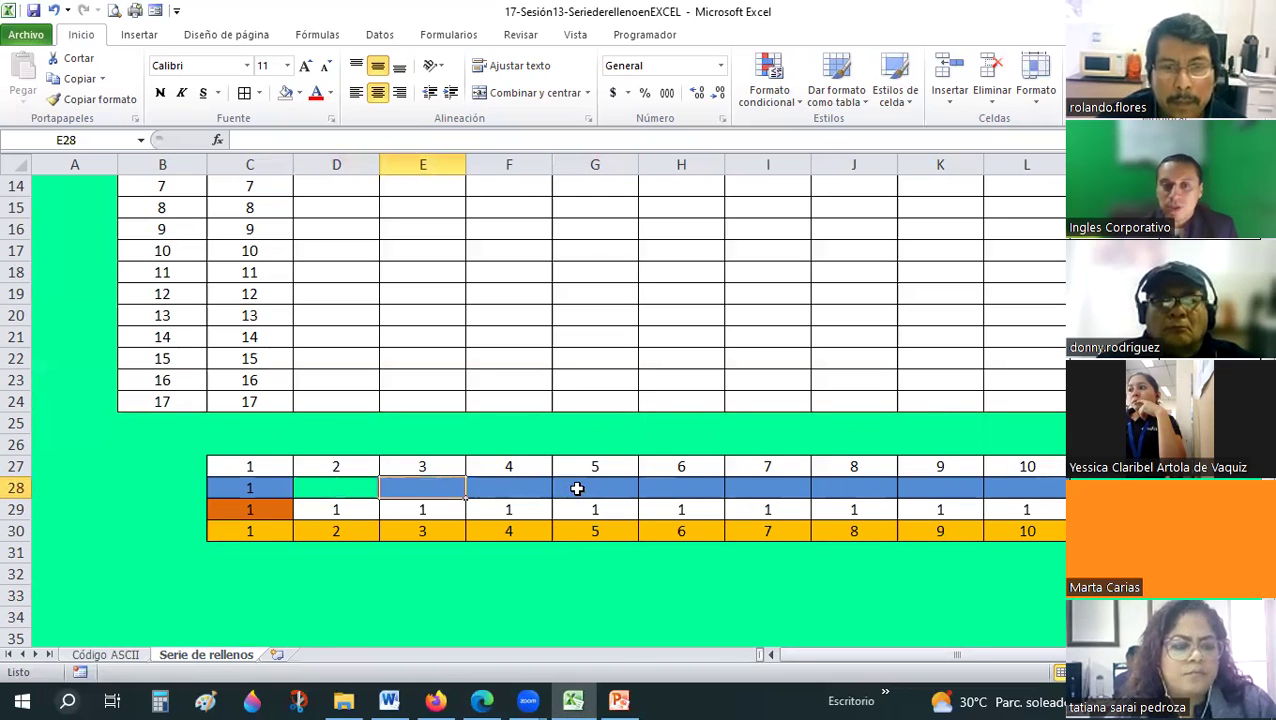
left_click(669, 480)
key("ctrl+z")
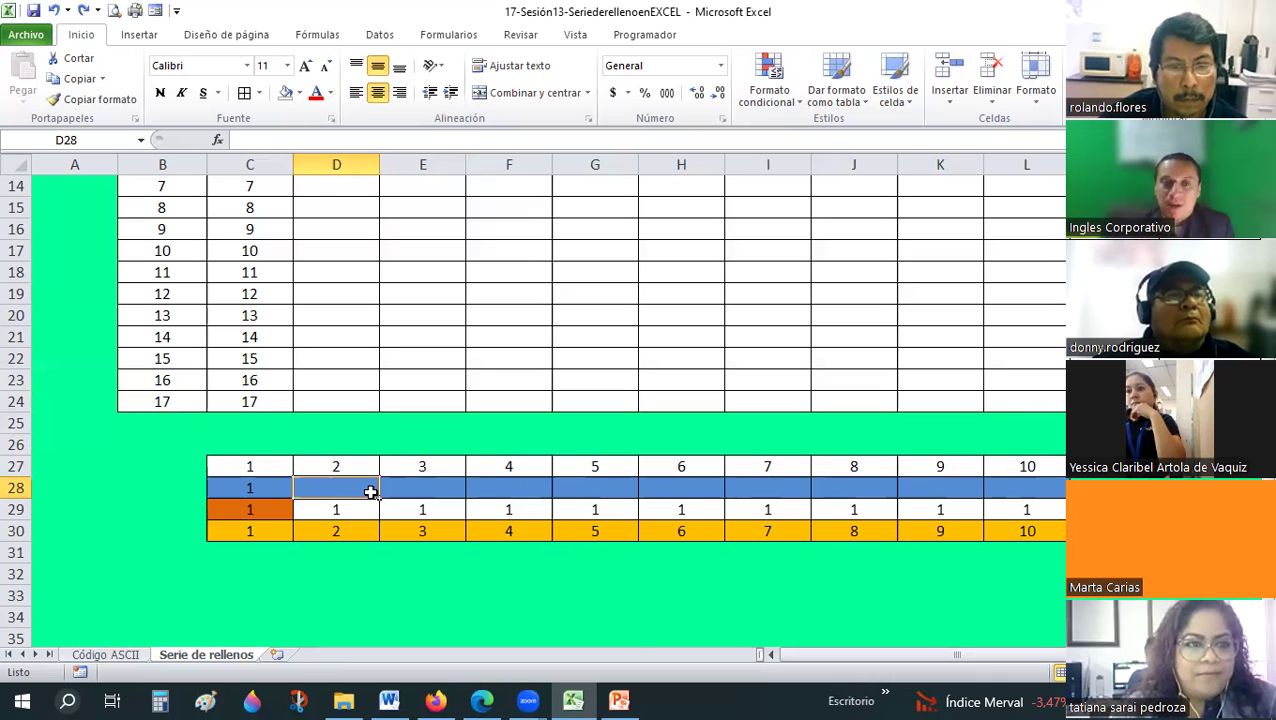
scroll(370, 492, "up", 2)
scroll(370, 492, "up", 2)
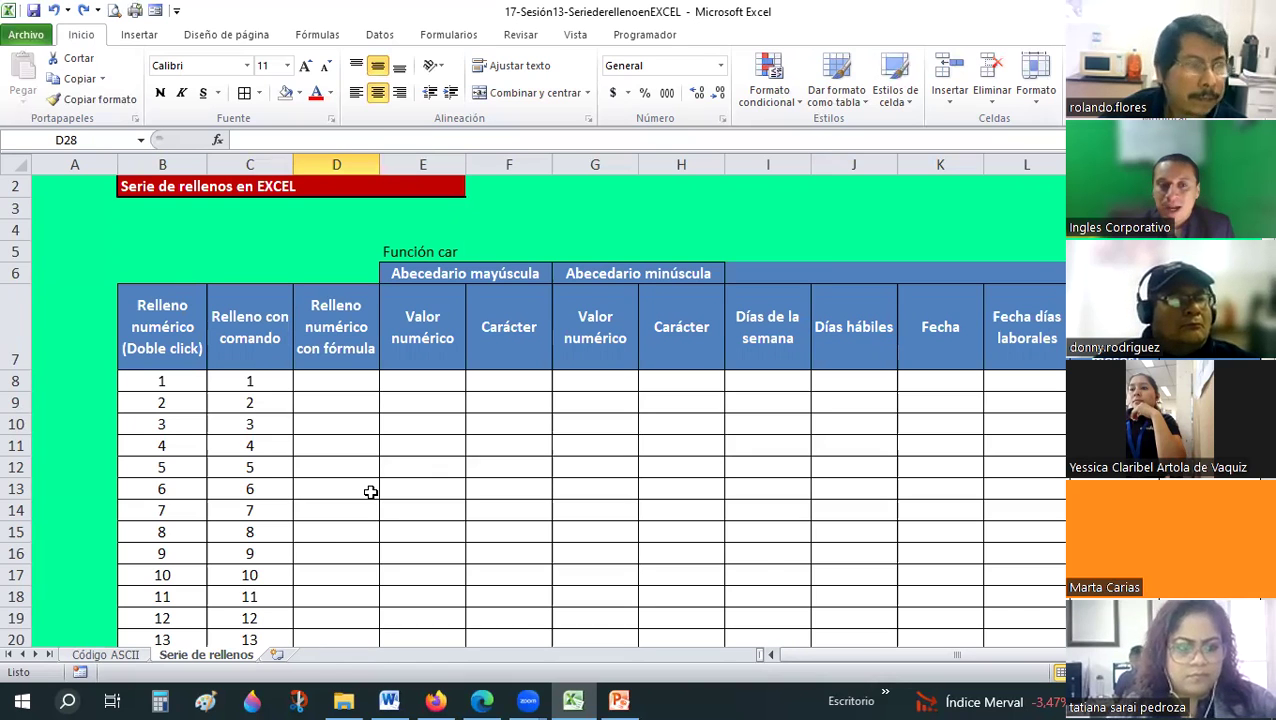
Enter 1 in D8 and the formula =D8+1 in D9.
scroll(370, 491, "down", 3)
scroll(340, 305, "up", 2)
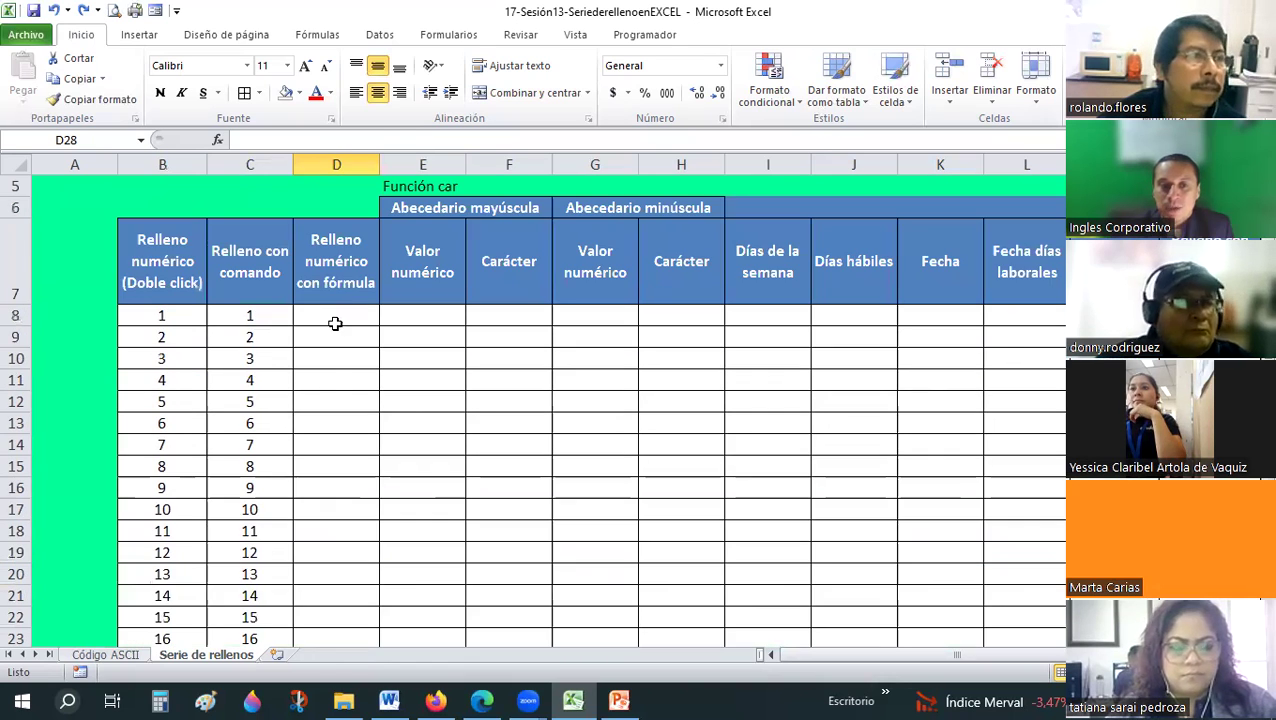
left_click(336, 318)
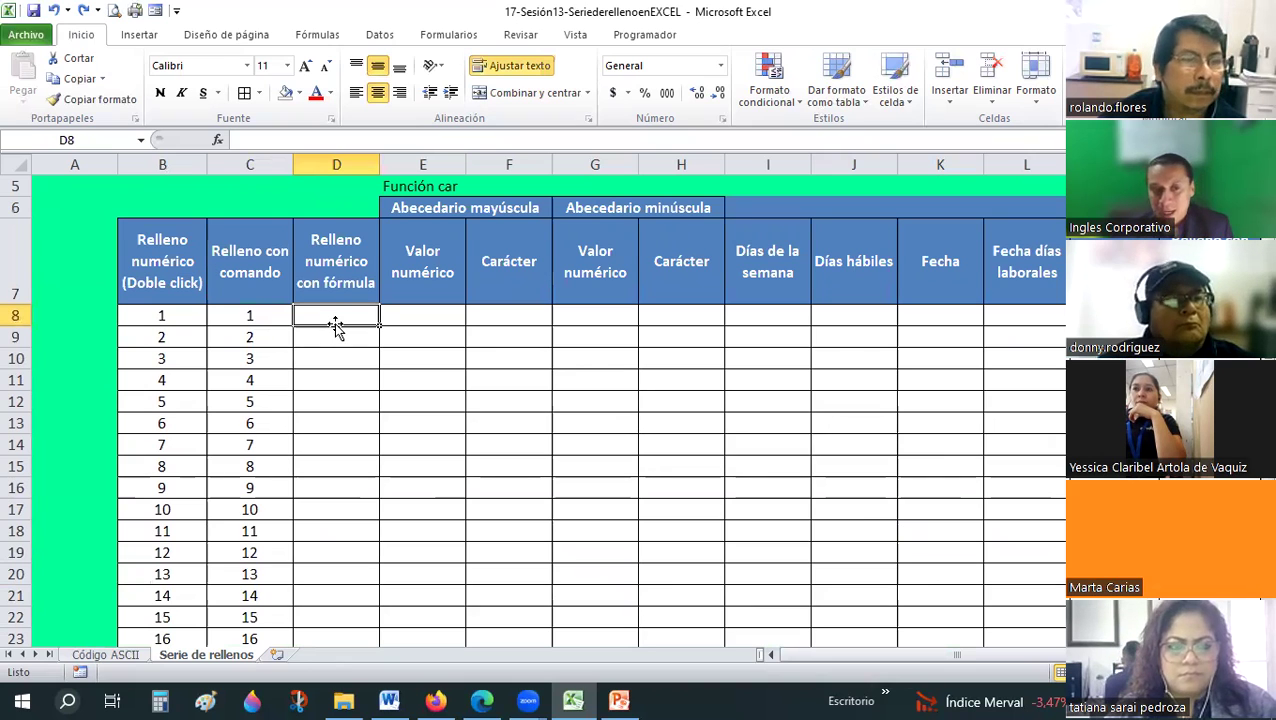
type("1")
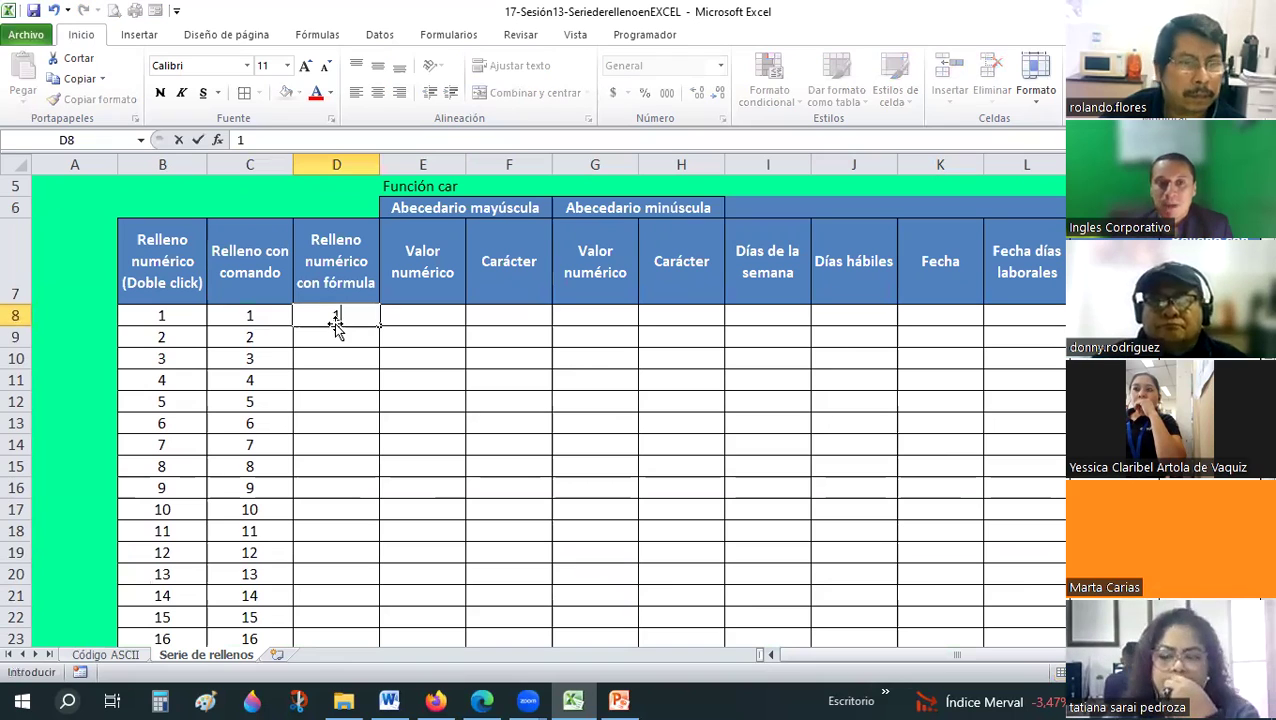
key("Return")
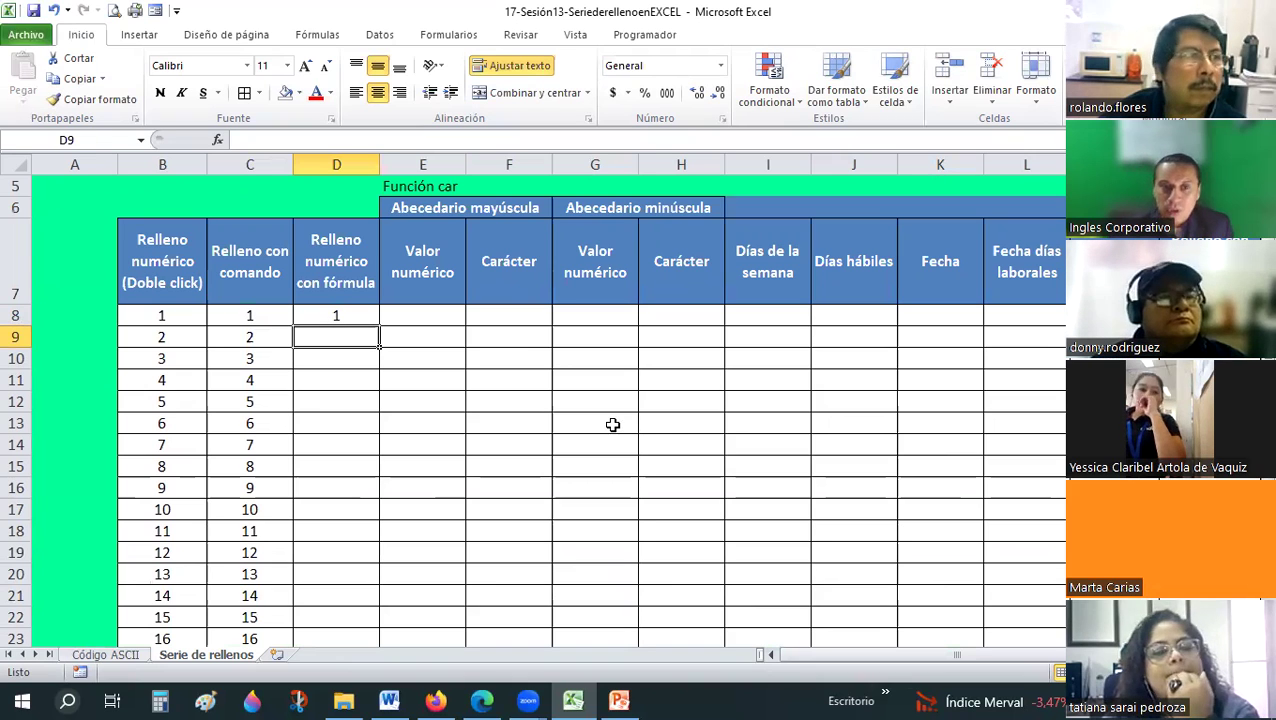
type("=")
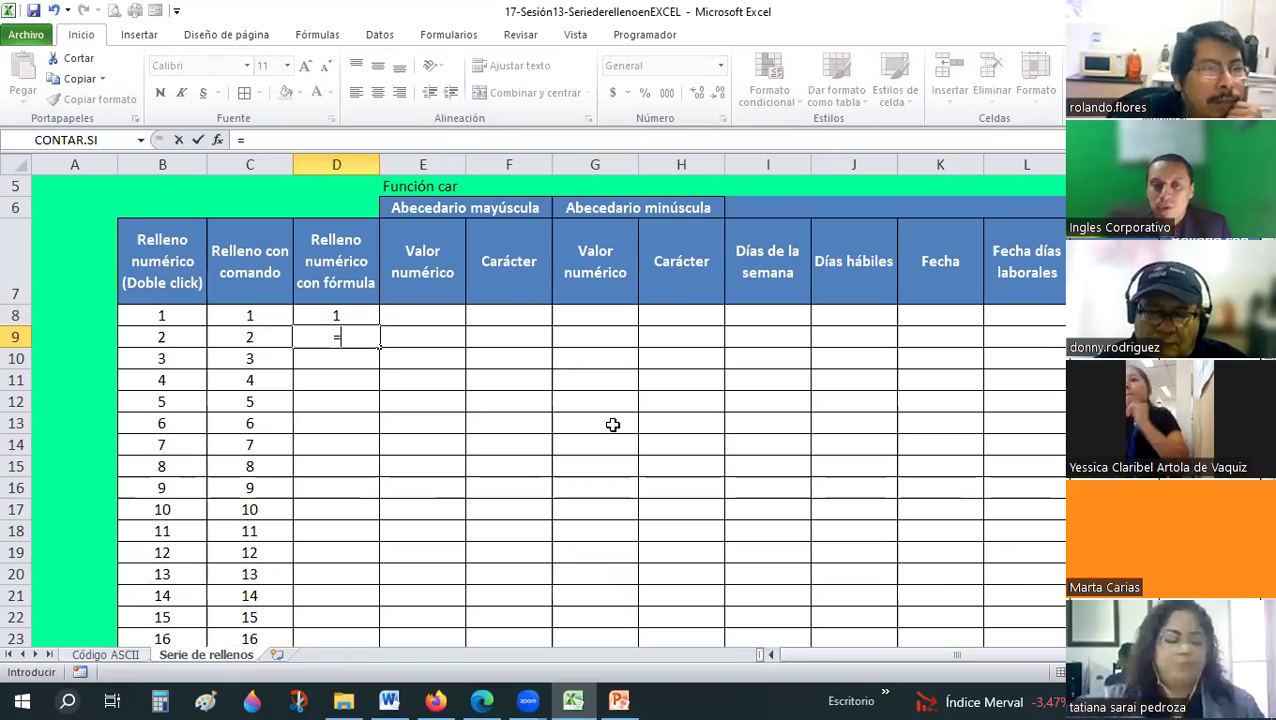
key("Up")
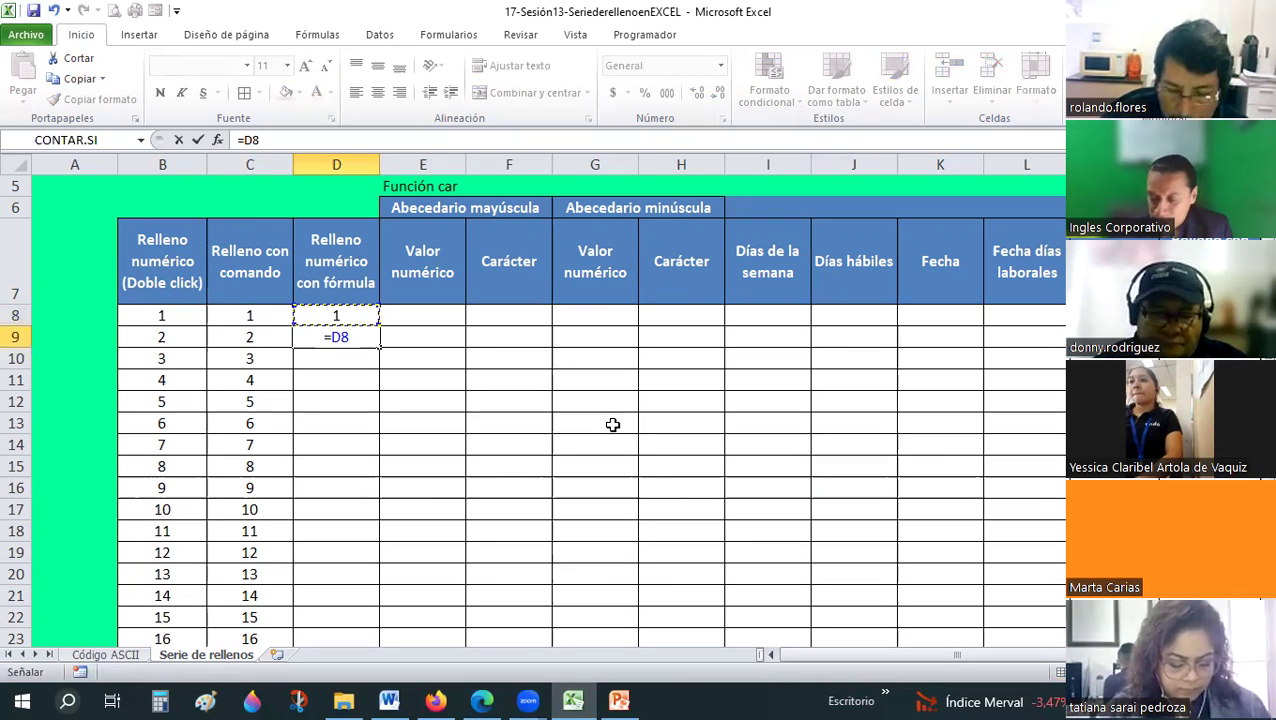
type("+1")
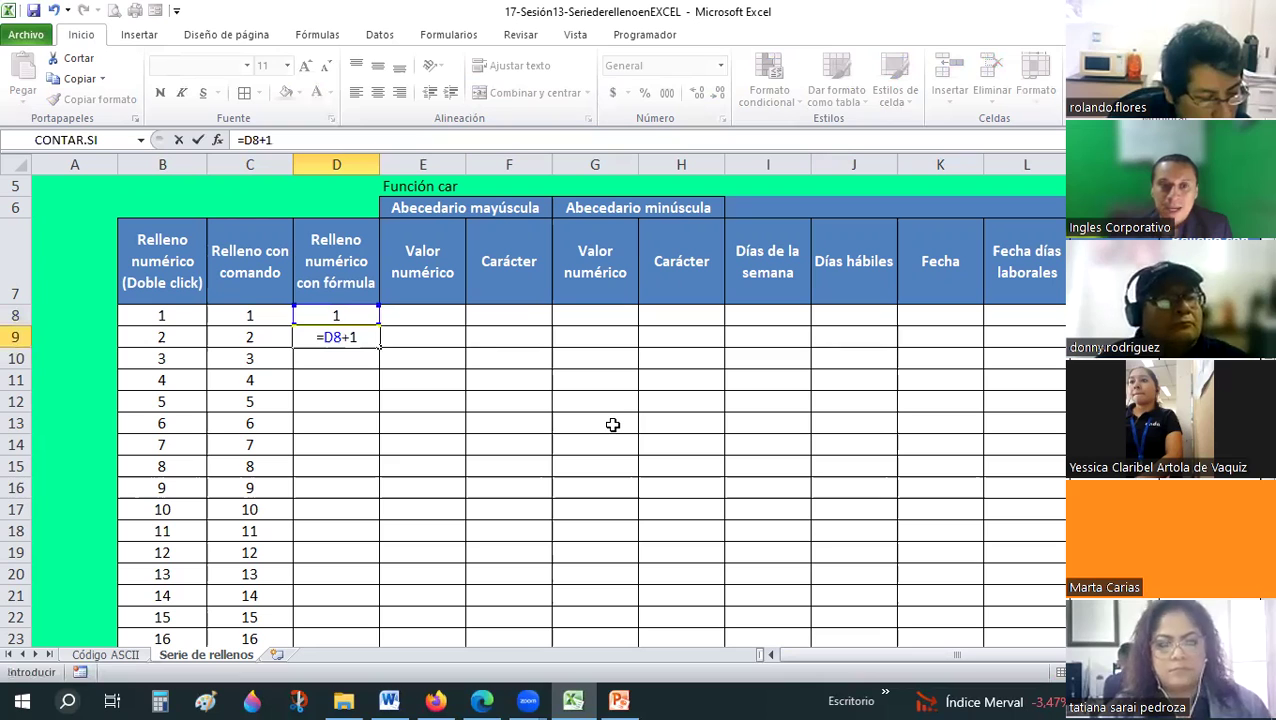
key("Return")
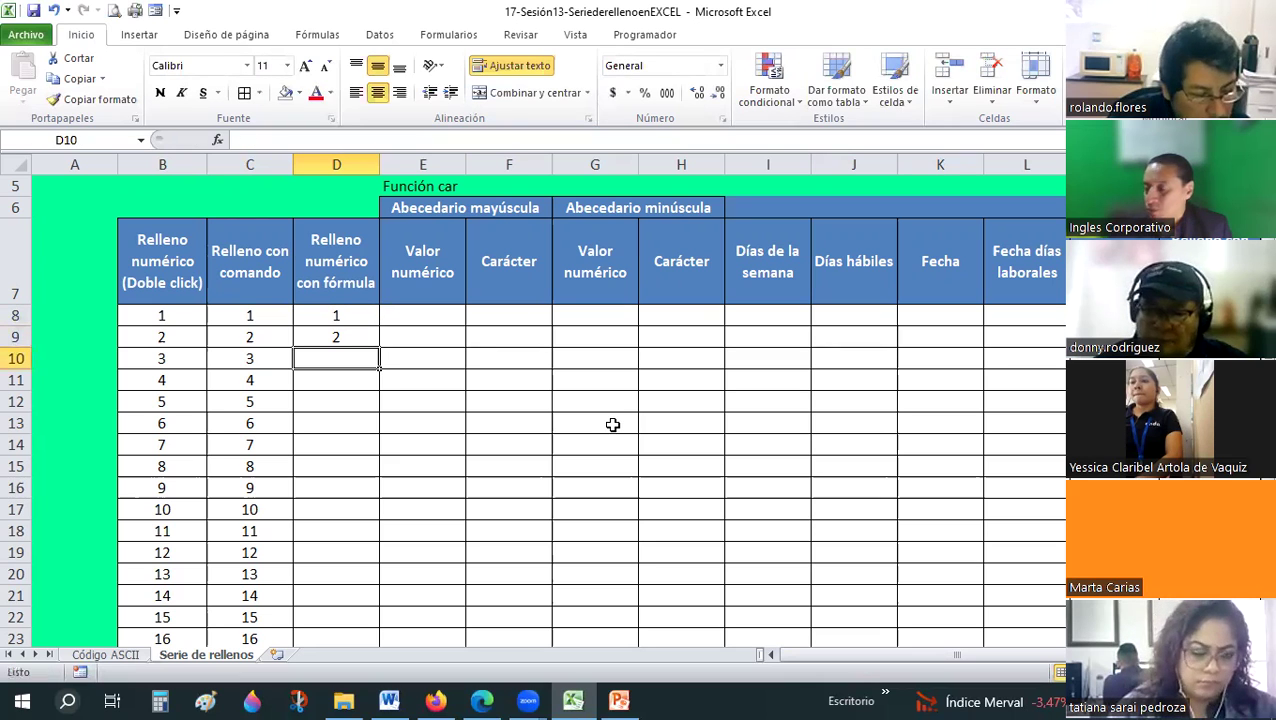
Copy the D9 formula down to row 24 and check the copies in D21 and D13.
left_click(374, 343)
double_click(379, 347)
scroll(356, 507, "down", 1)
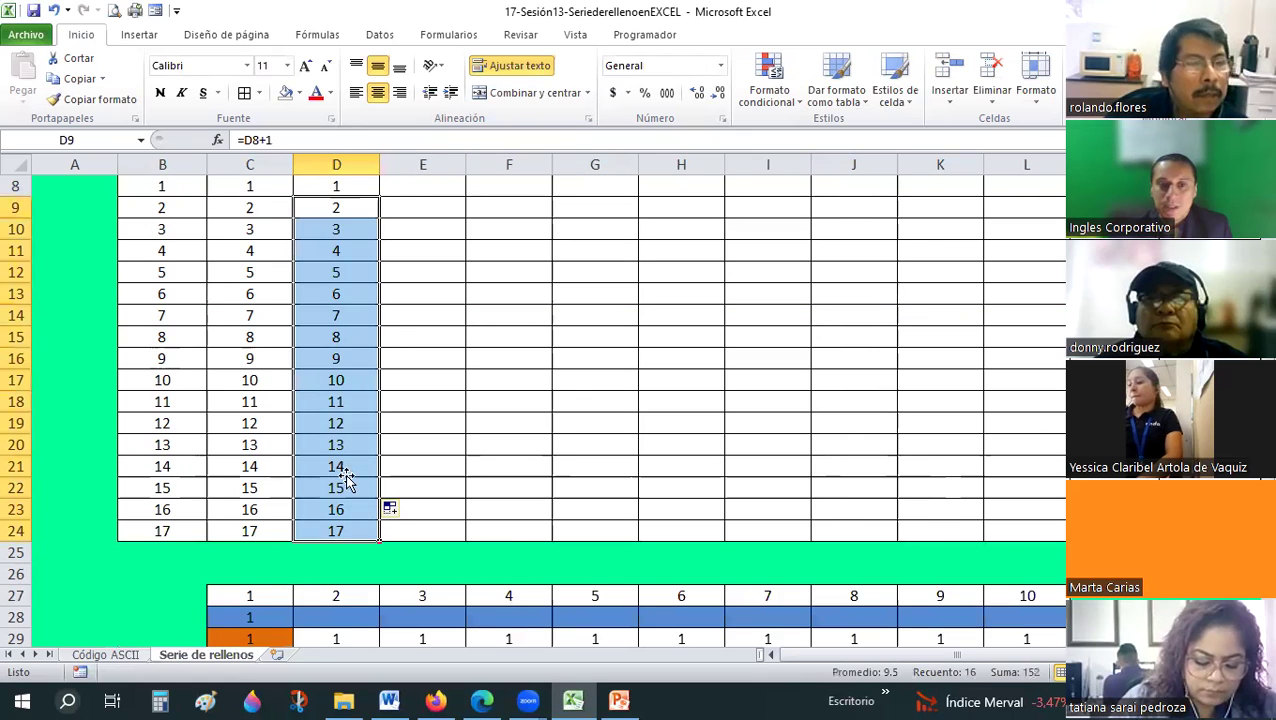
scroll(345, 495, "down", 1)
left_click(328, 400)
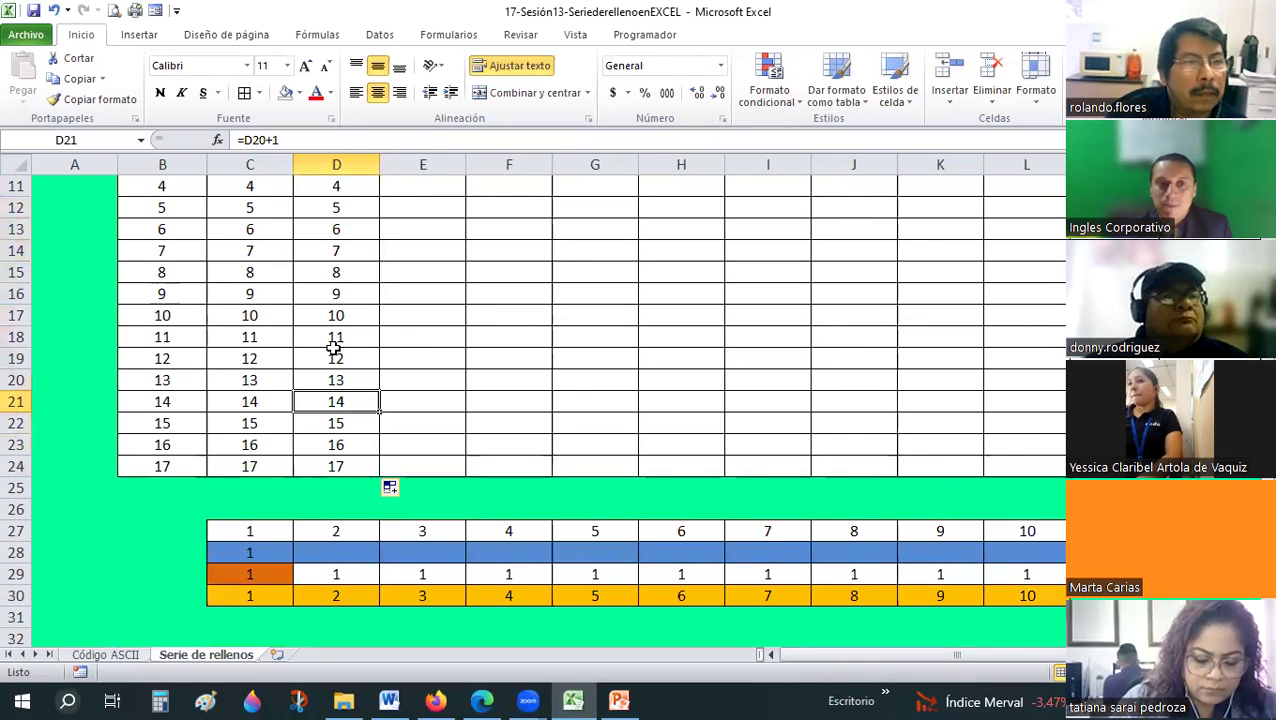
left_click(336, 229)
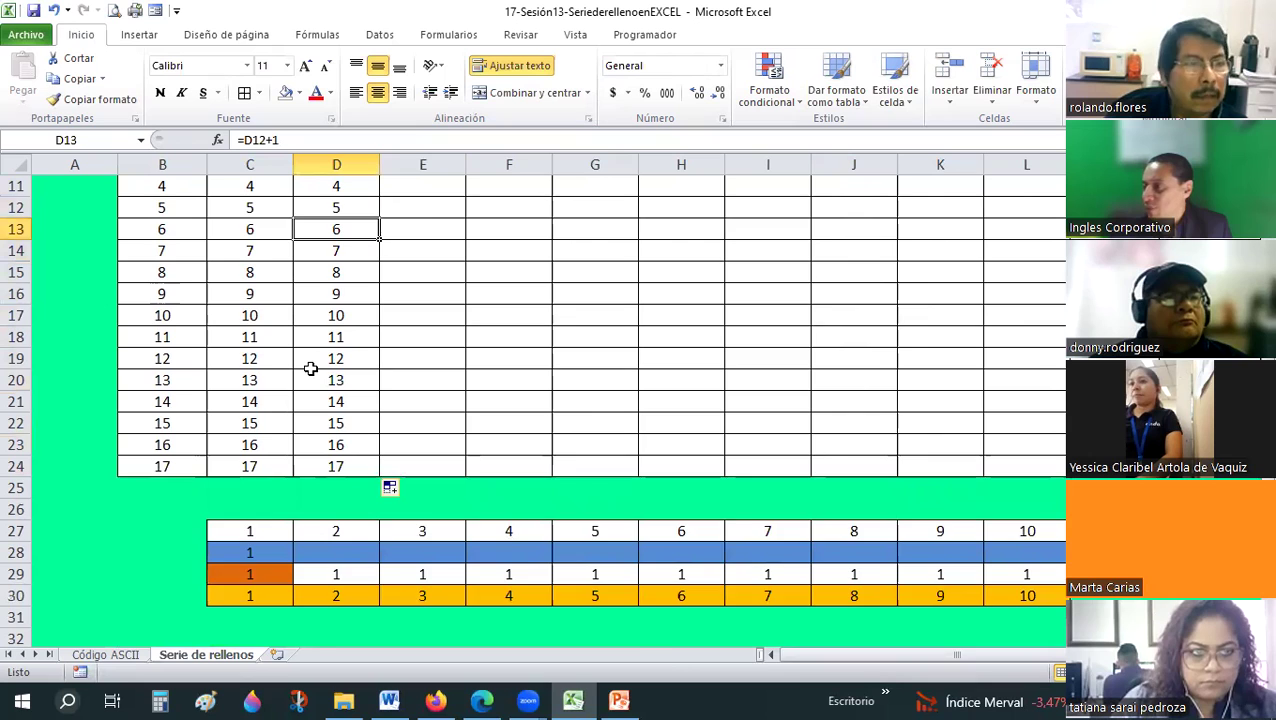
scroll(311, 369, "up", 1)
scroll(316, 420, "up", 1)
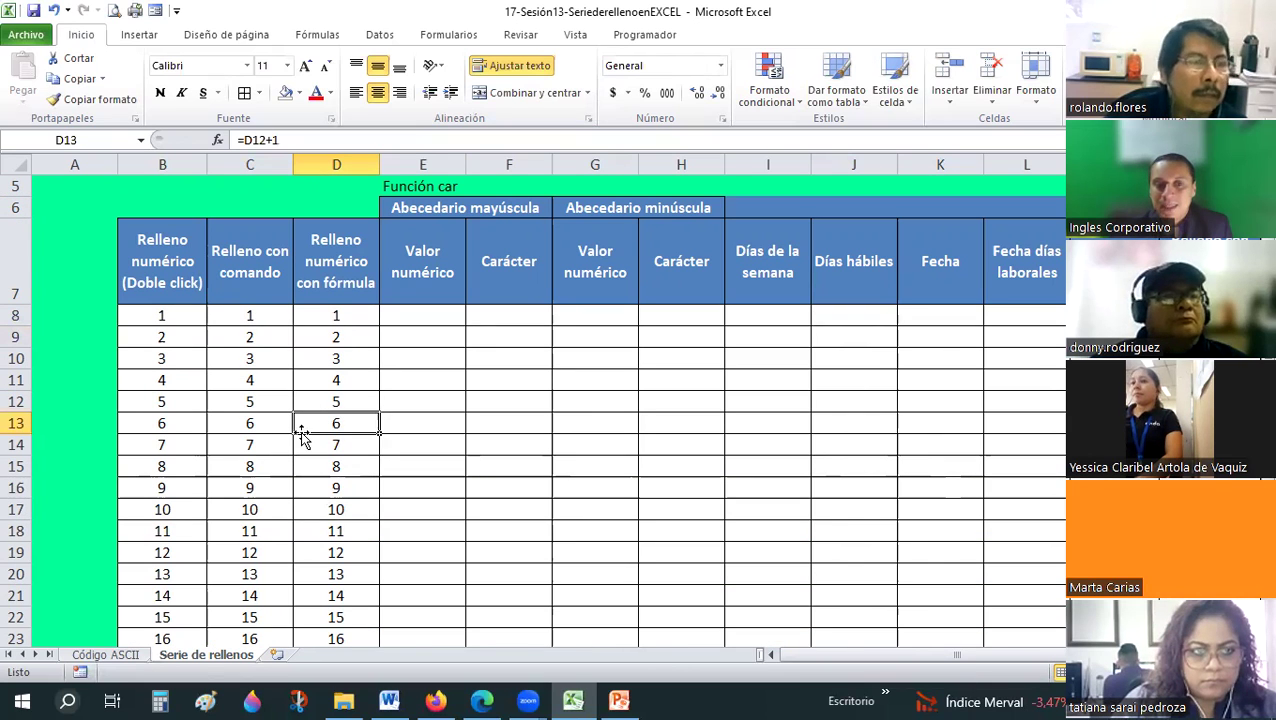
right_click(16, 423)
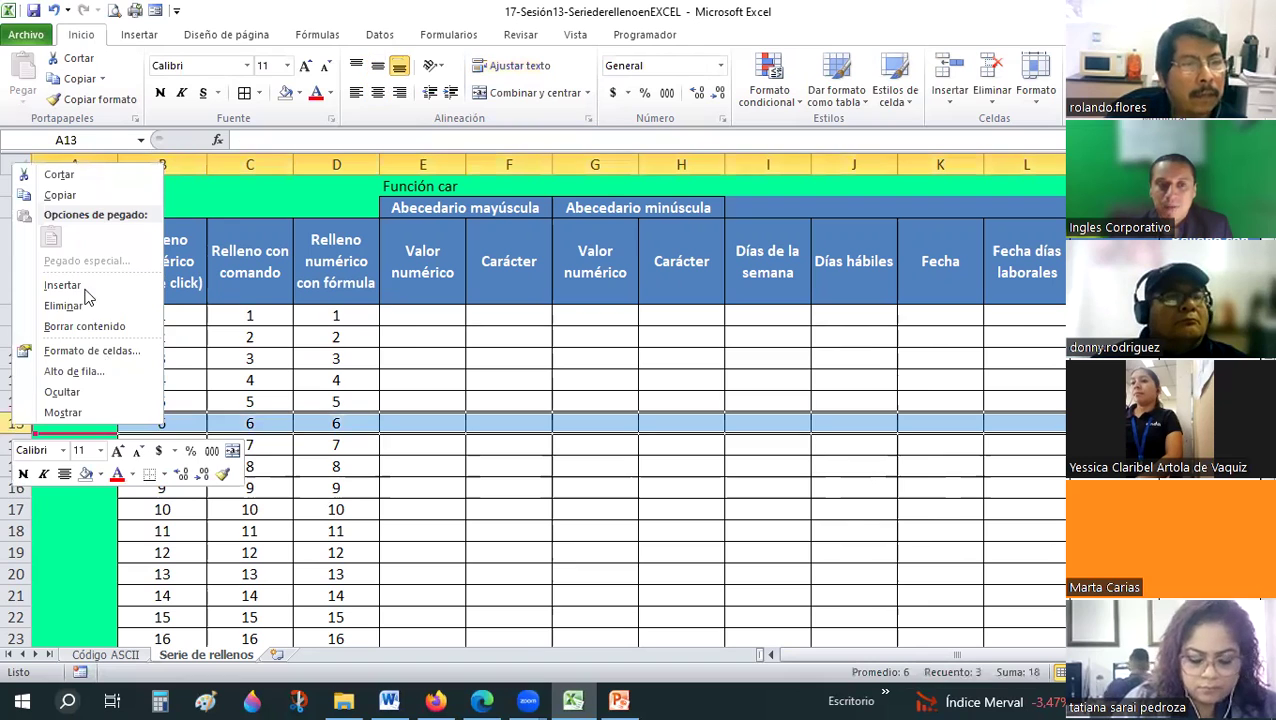
left_click(372, 404)
double_click(381, 412)
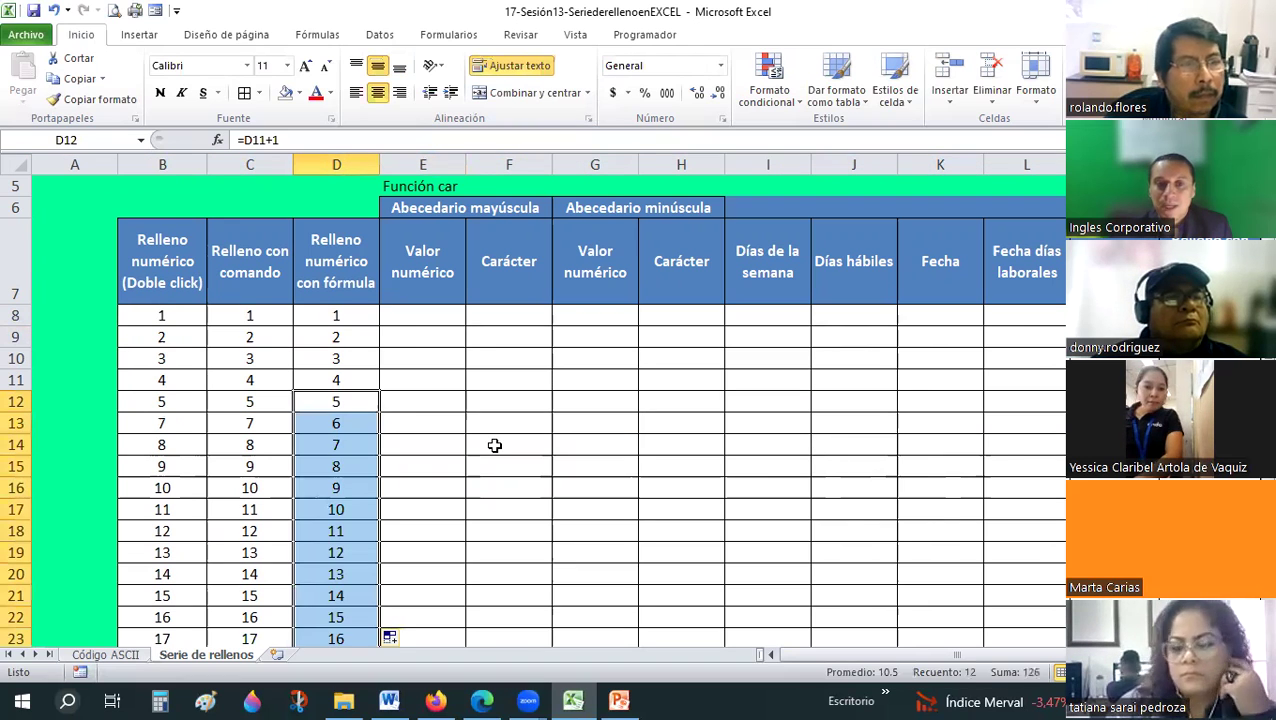
scroll(493, 444, "down", 2)
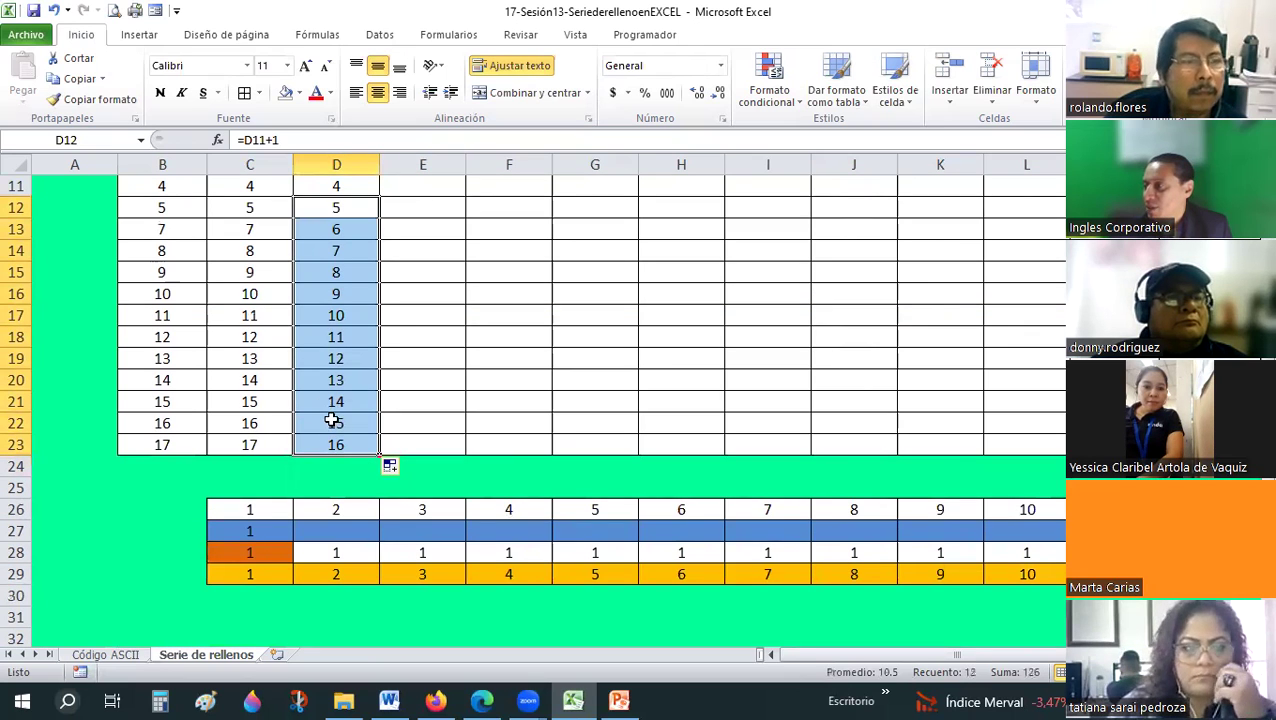
scroll(332, 420, "up", 1)
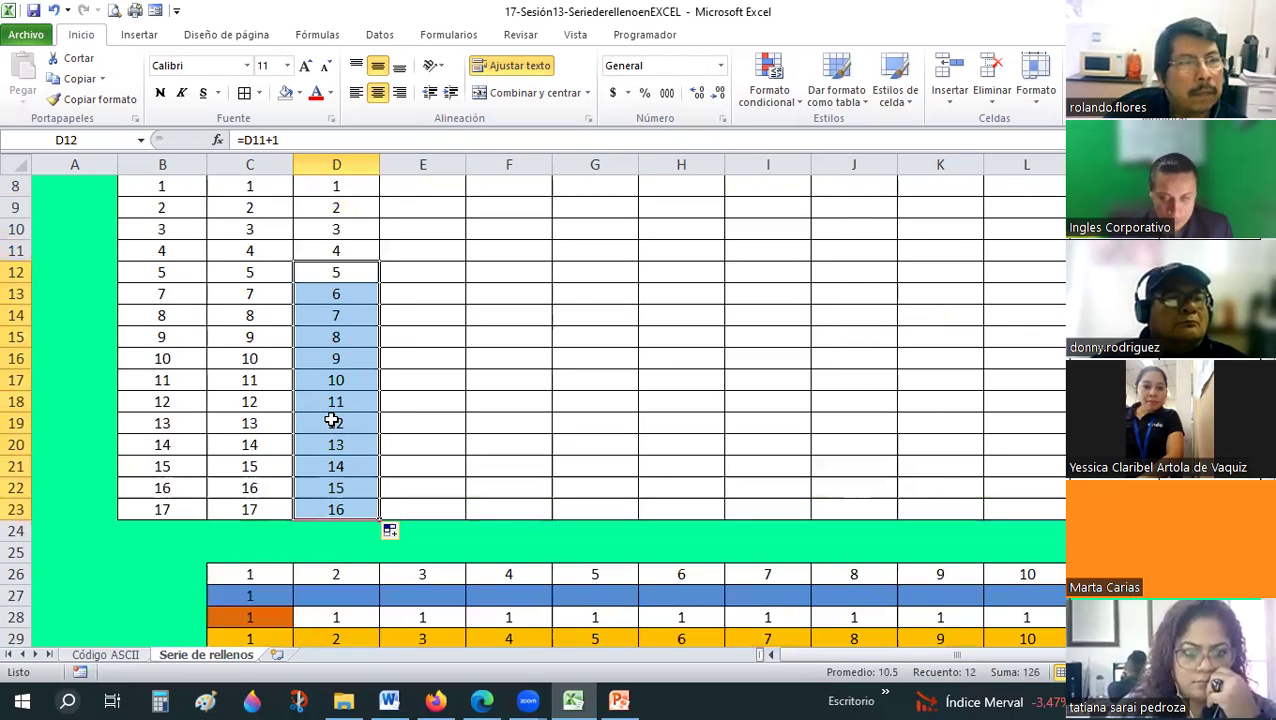
key("ctrl+z")
key("ctrl+z")
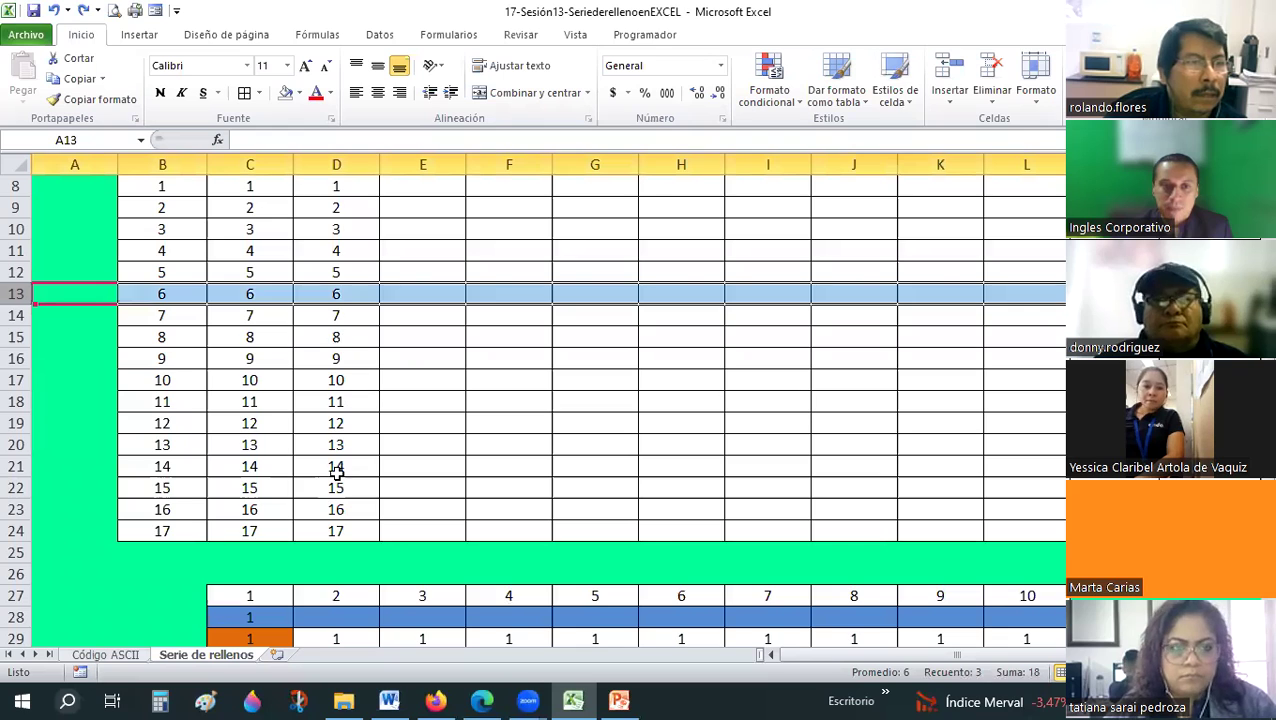
Clear D8:D24, then enter 1 in D8 and =D8+1 in D9.
left_click_drag(336, 472, 336, 600)
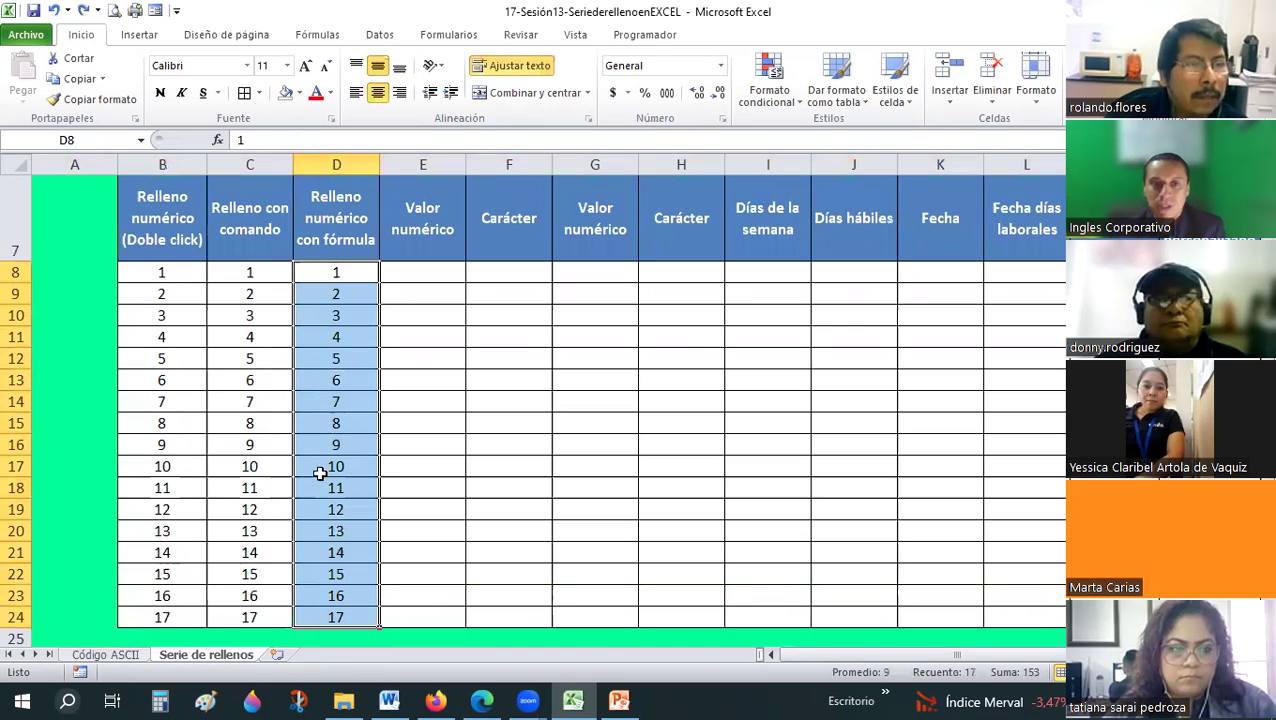
key("Delete")
left_click(331, 280)
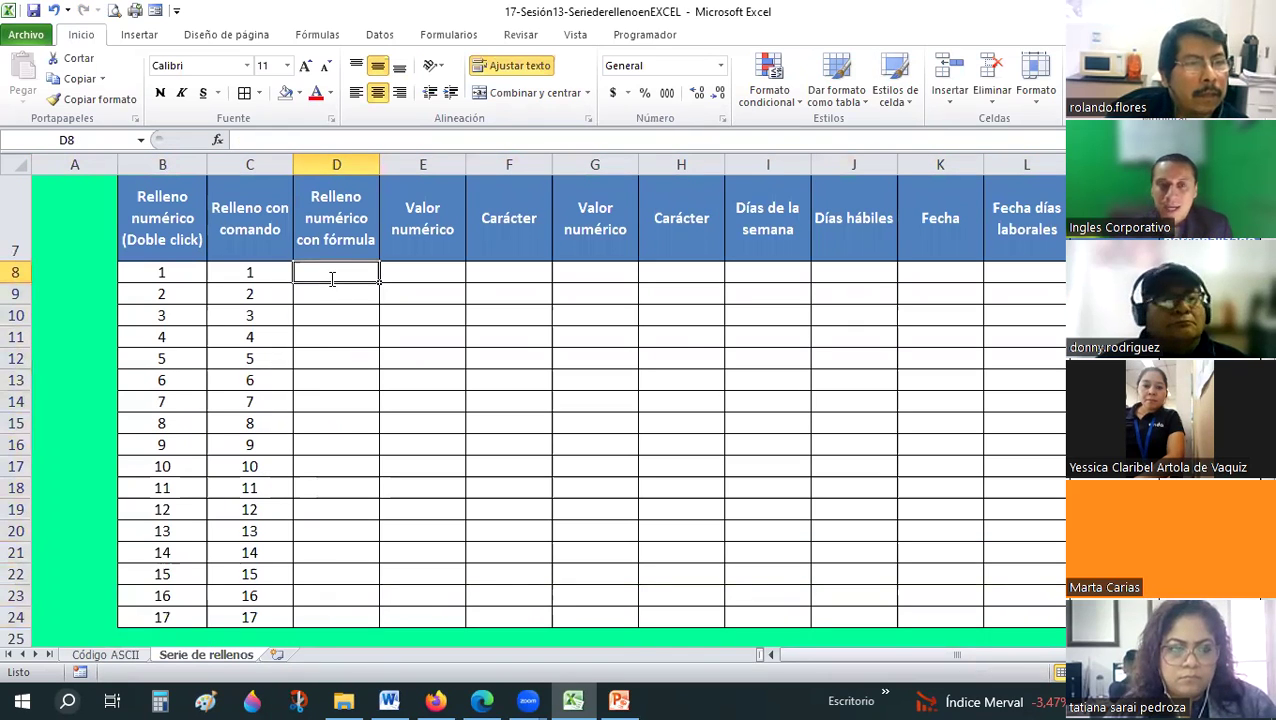
type("1")
key("Return")
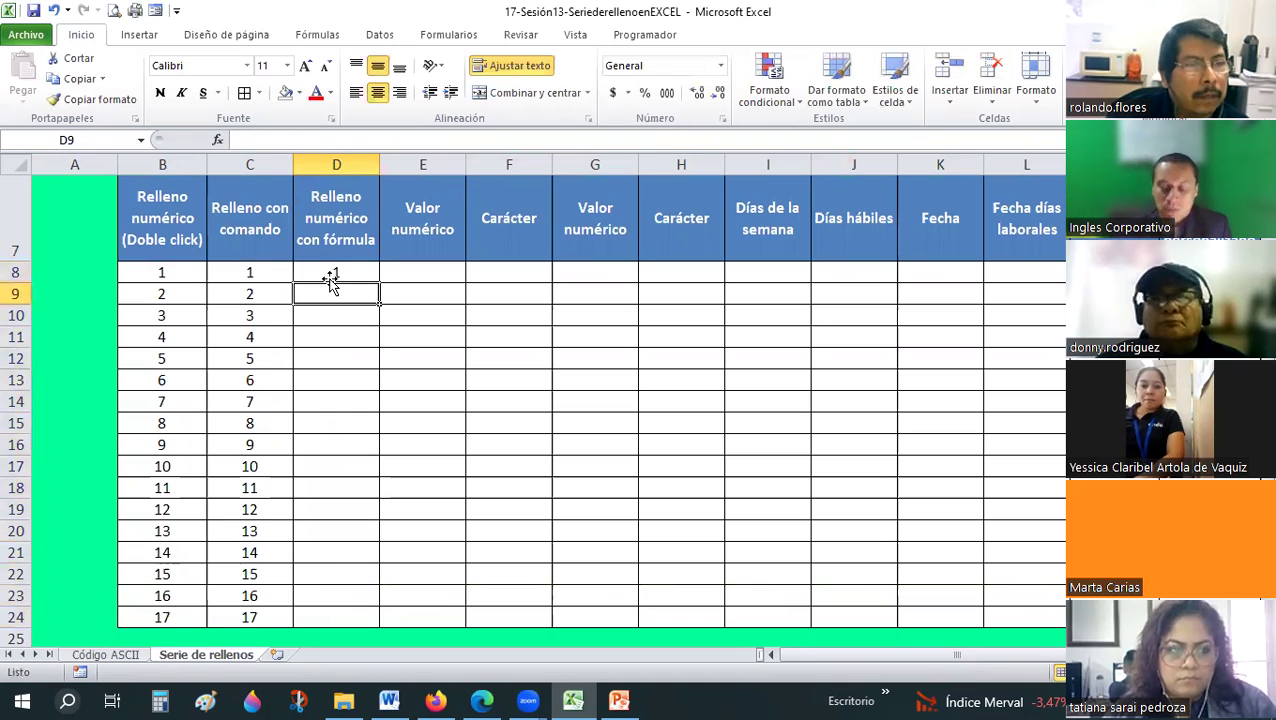
type("=")
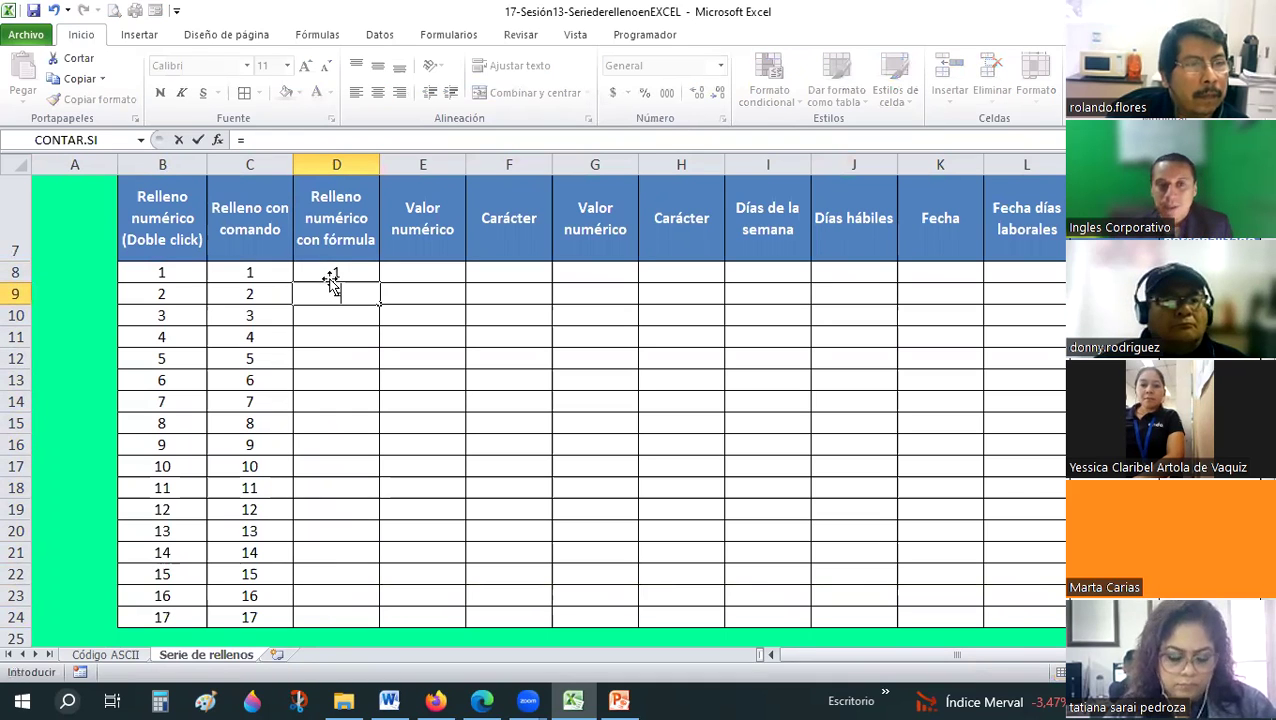
left_click(350, 272)
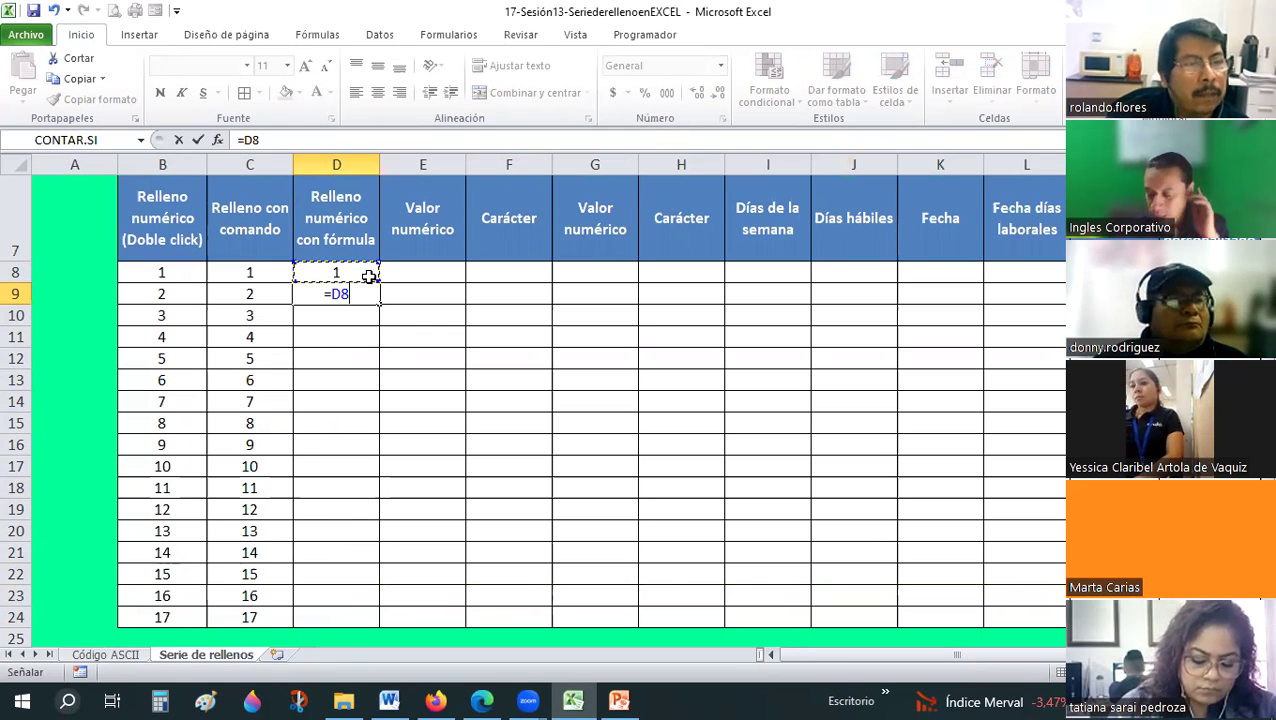
type("+1")
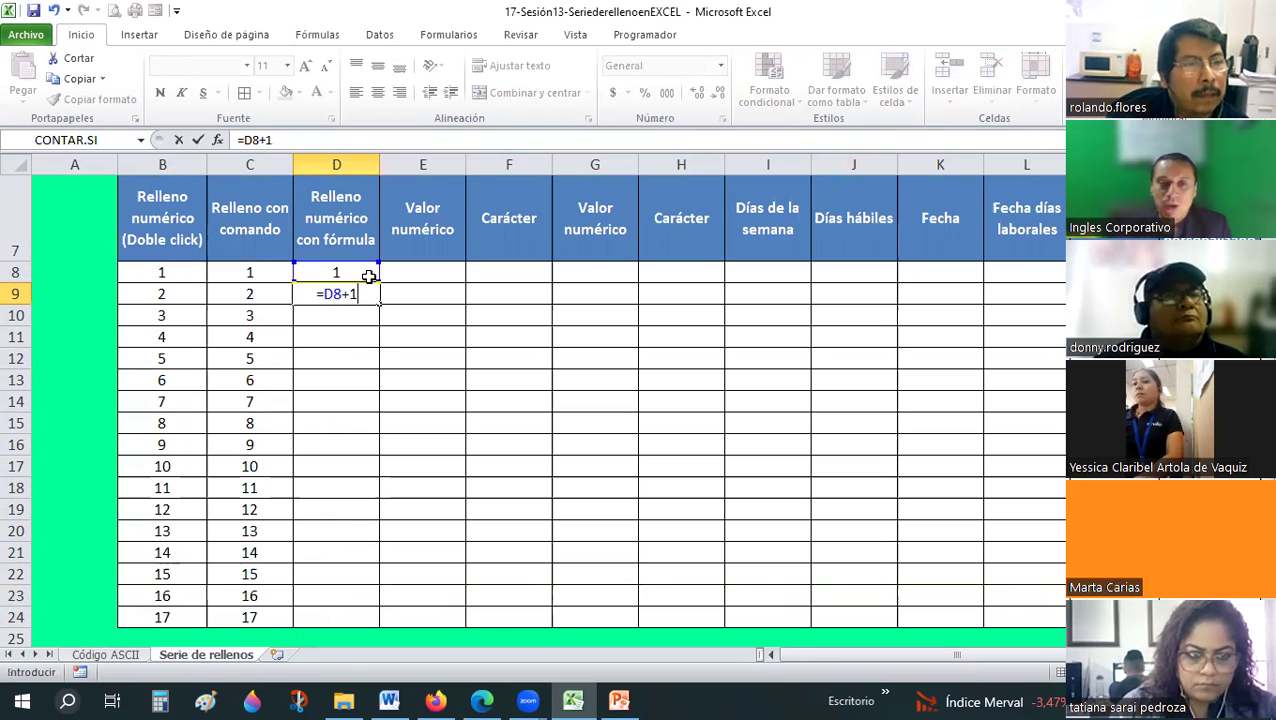
key("Return")
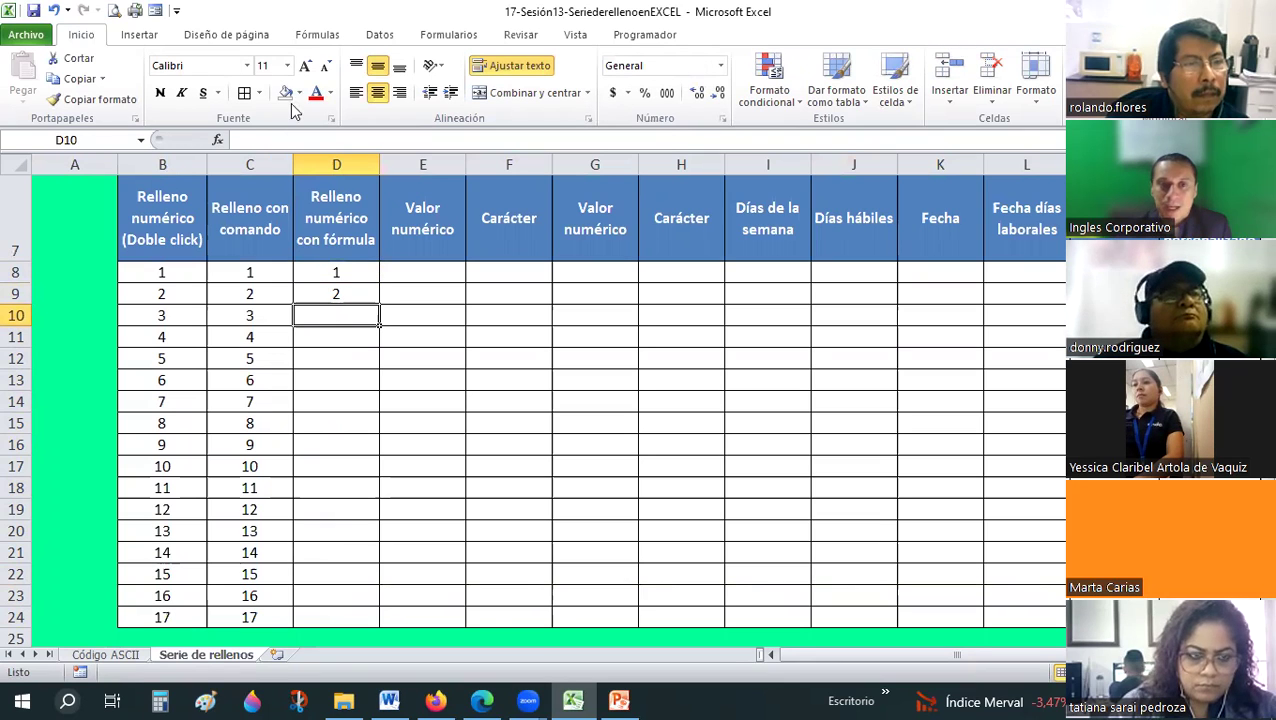
Copy the D9 formula down to D24 and check the result in D10.
key("Up")
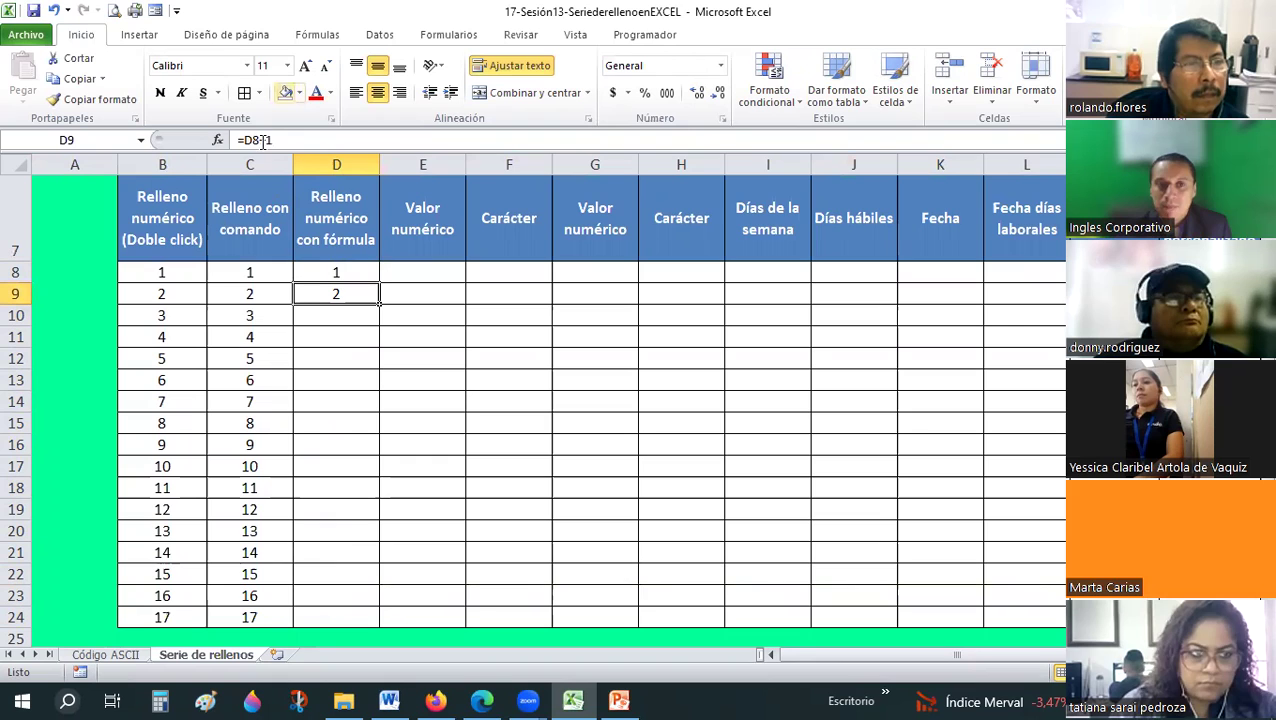
key("Down")
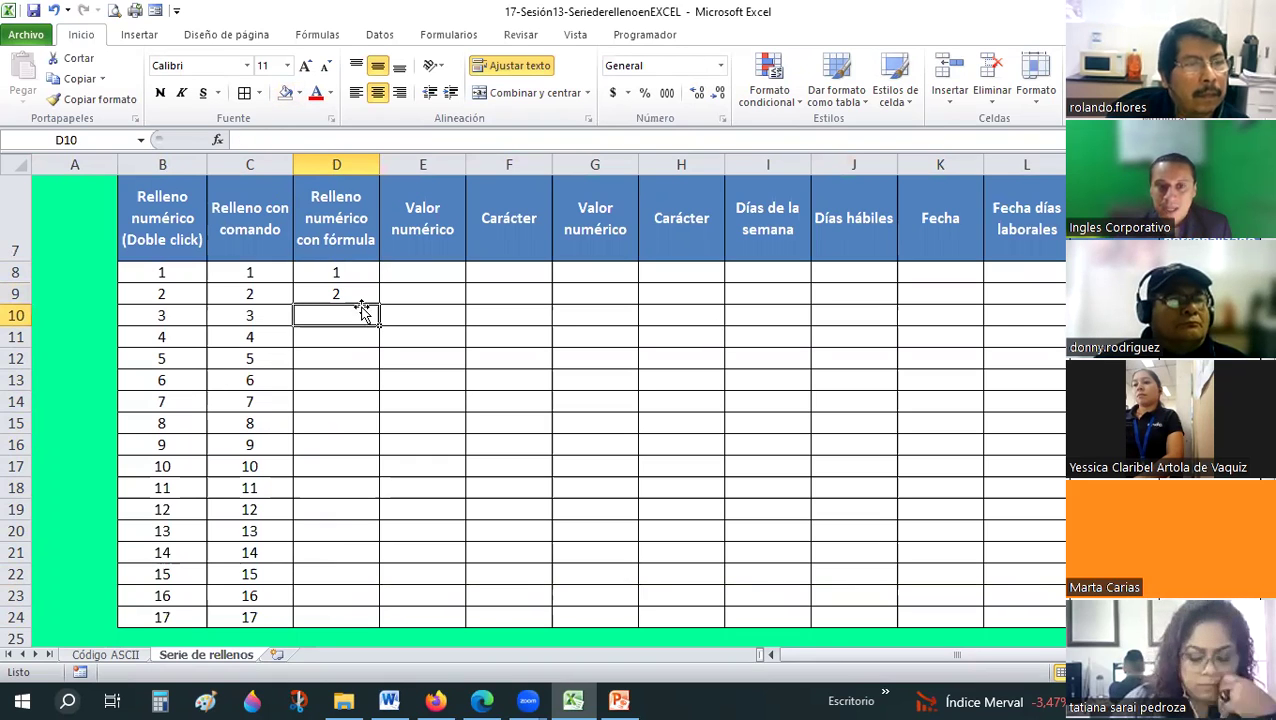
left_click(377, 300)
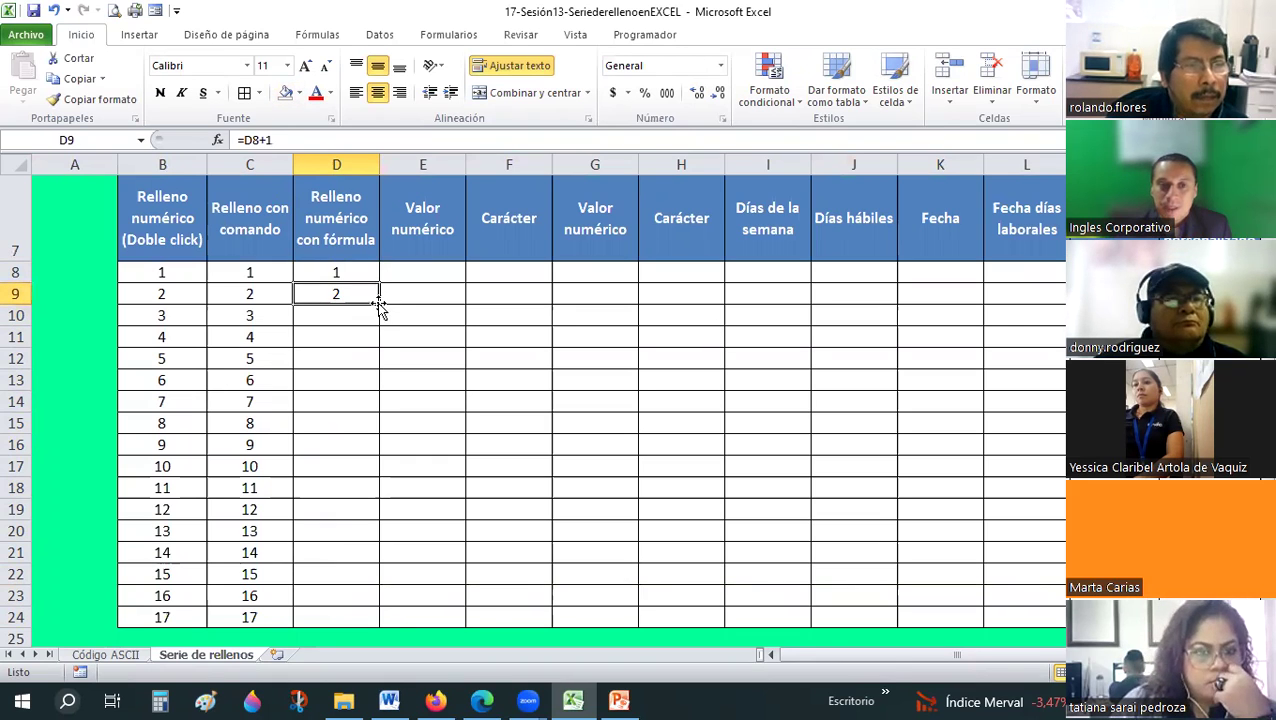
double_click(378, 303)
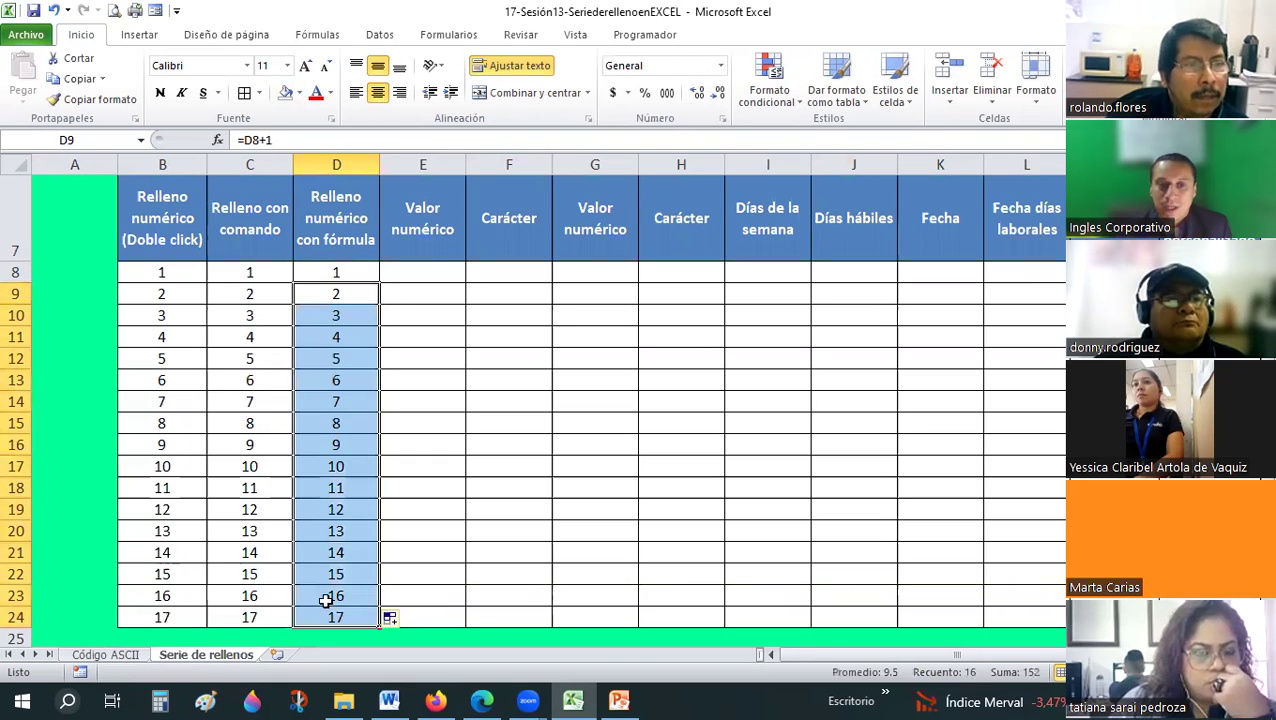
left_click(338, 326)
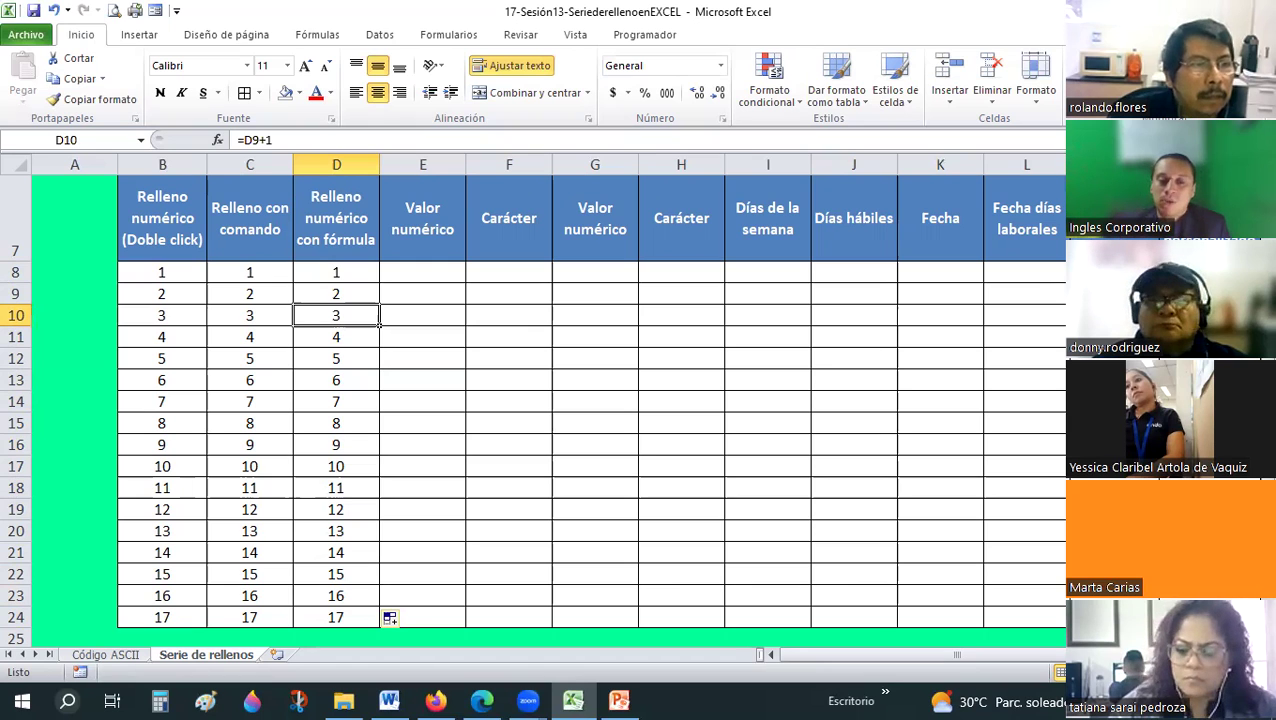
left_click(852, 382)
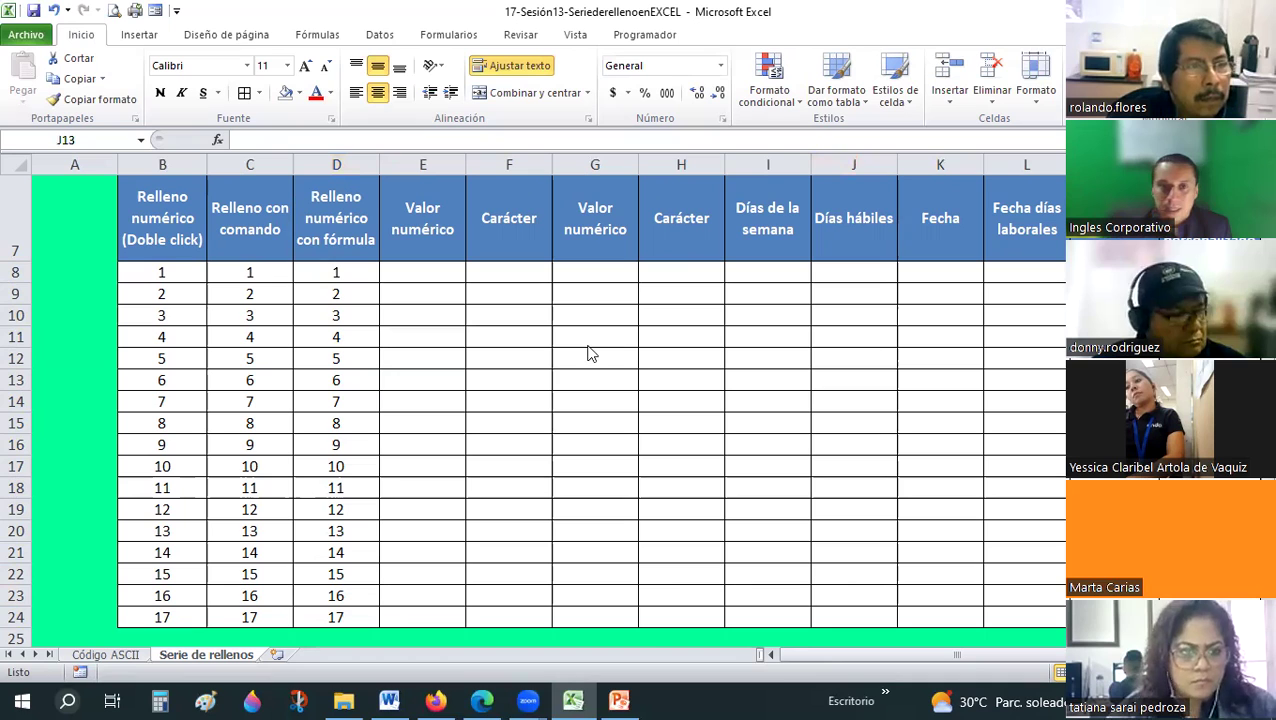
scroll(462, 376, "up", 1)
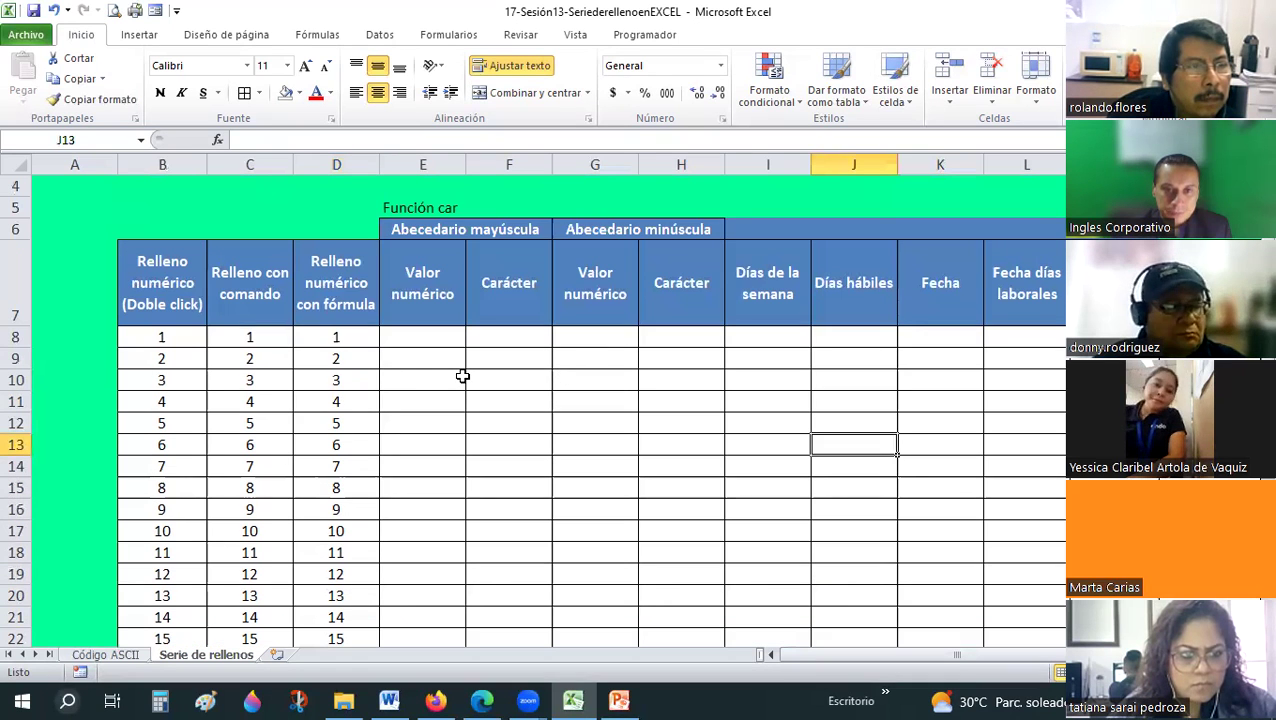
scroll(462, 376, "down", 1)
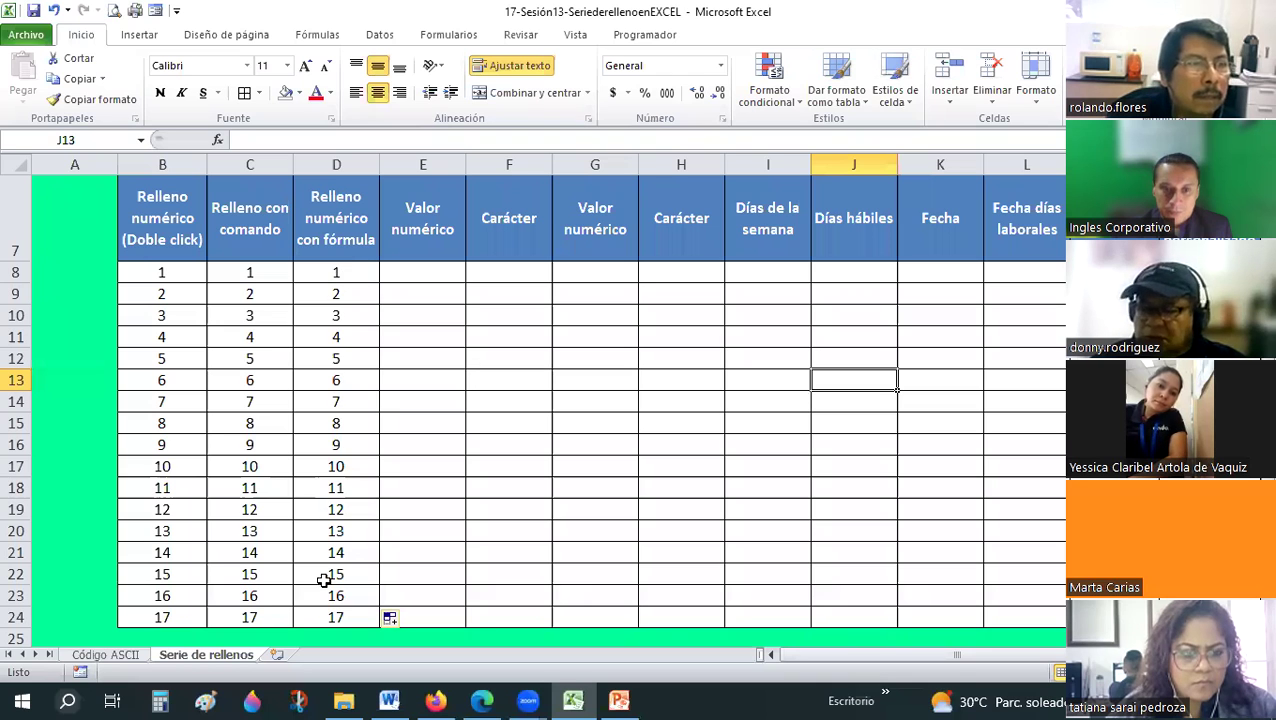
left_click_drag(336, 272, 313, 615)
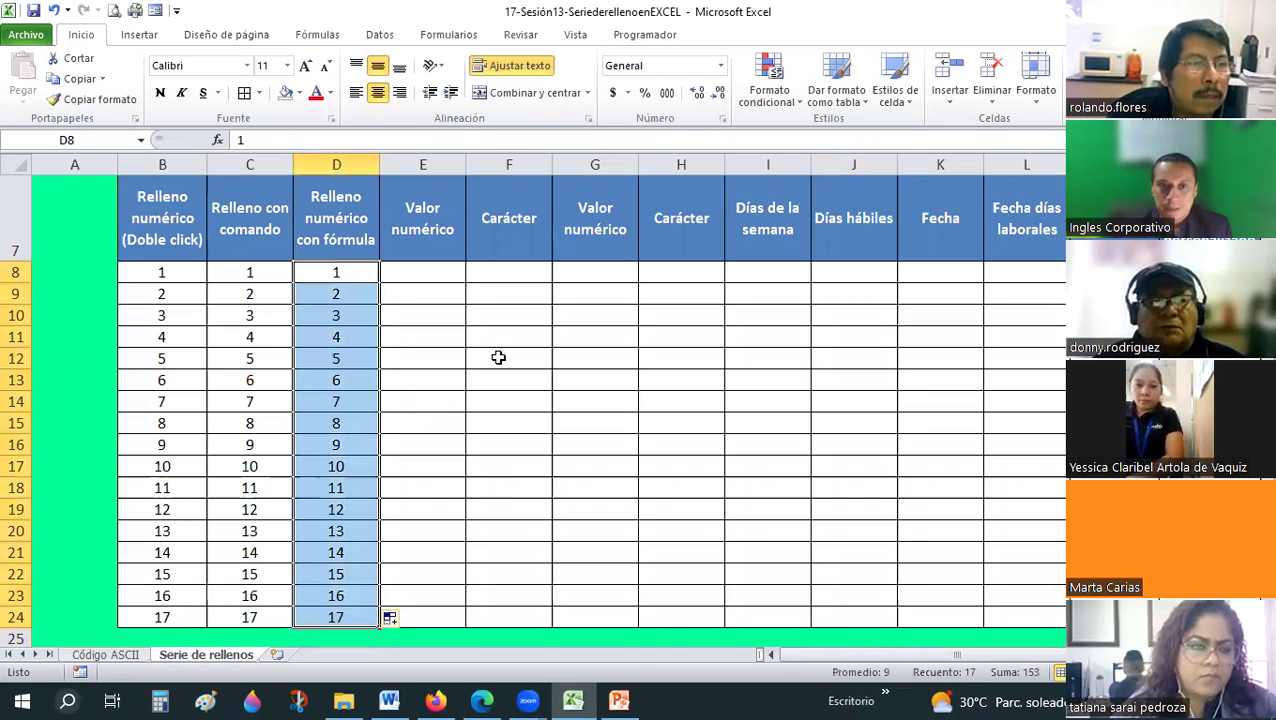
key("ctrl+z")
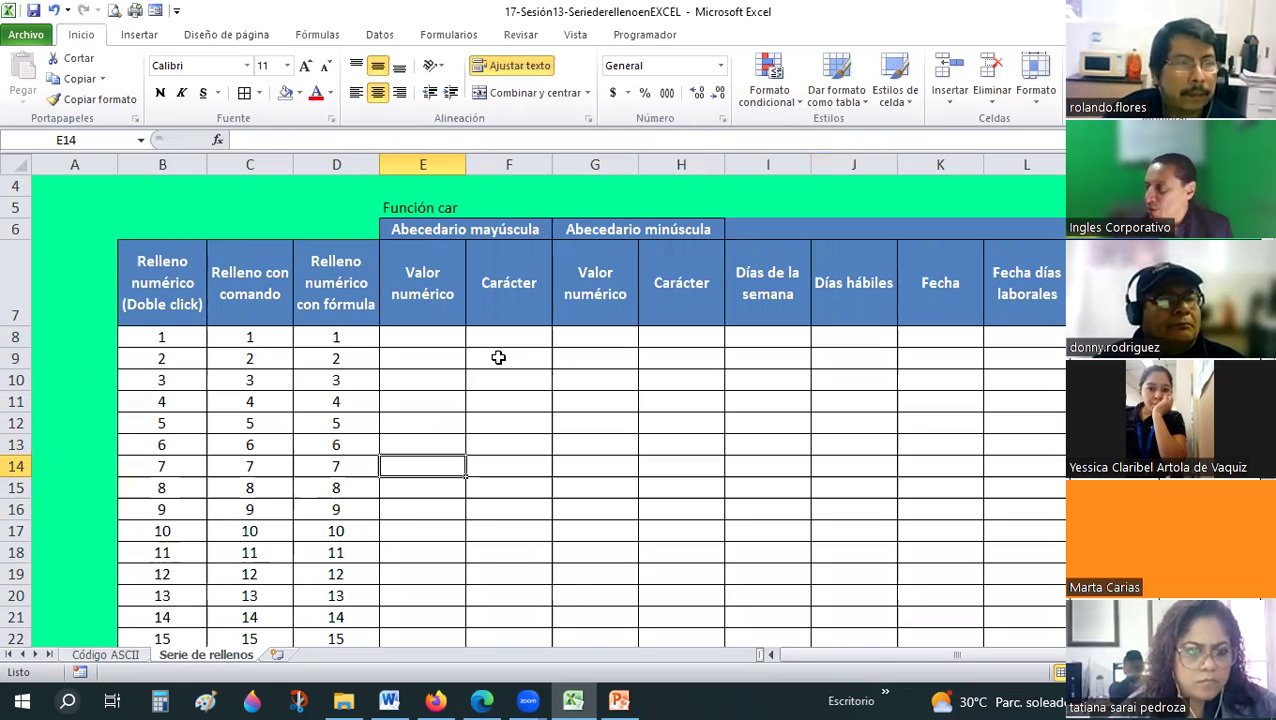
left_click(498, 357)
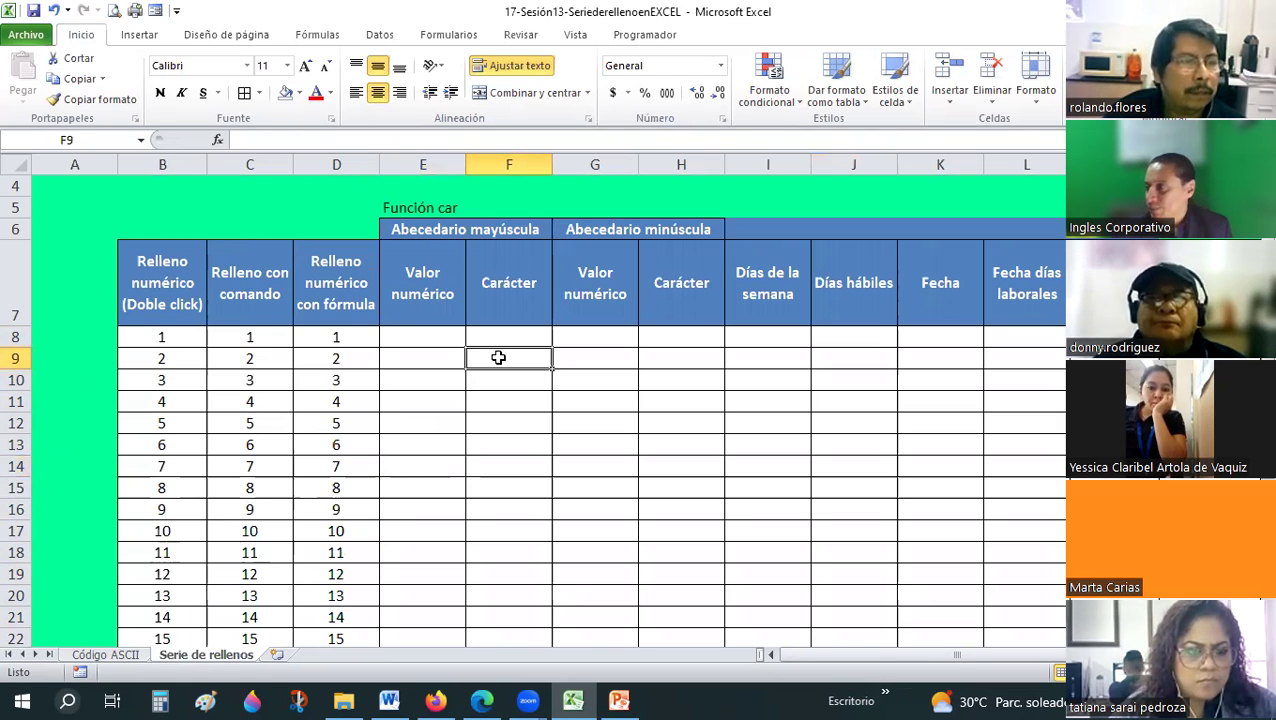
scroll(498, 357, "down", 1)
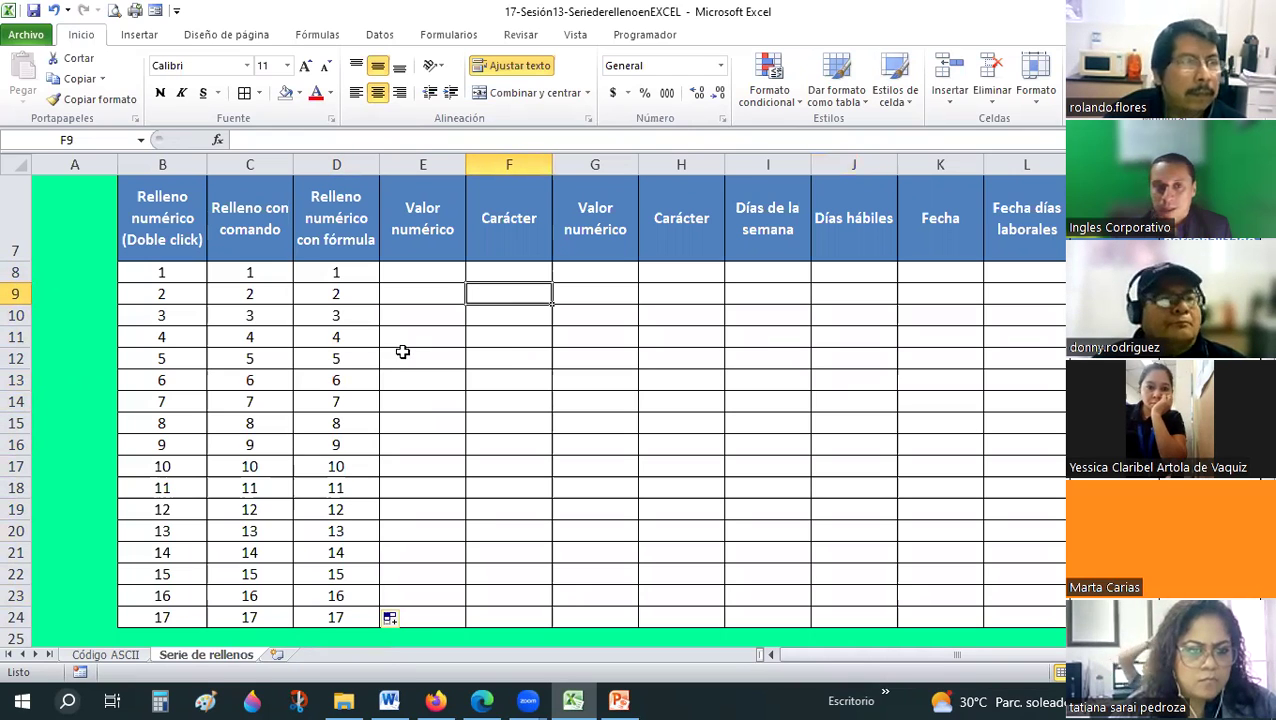
left_click(356, 296)
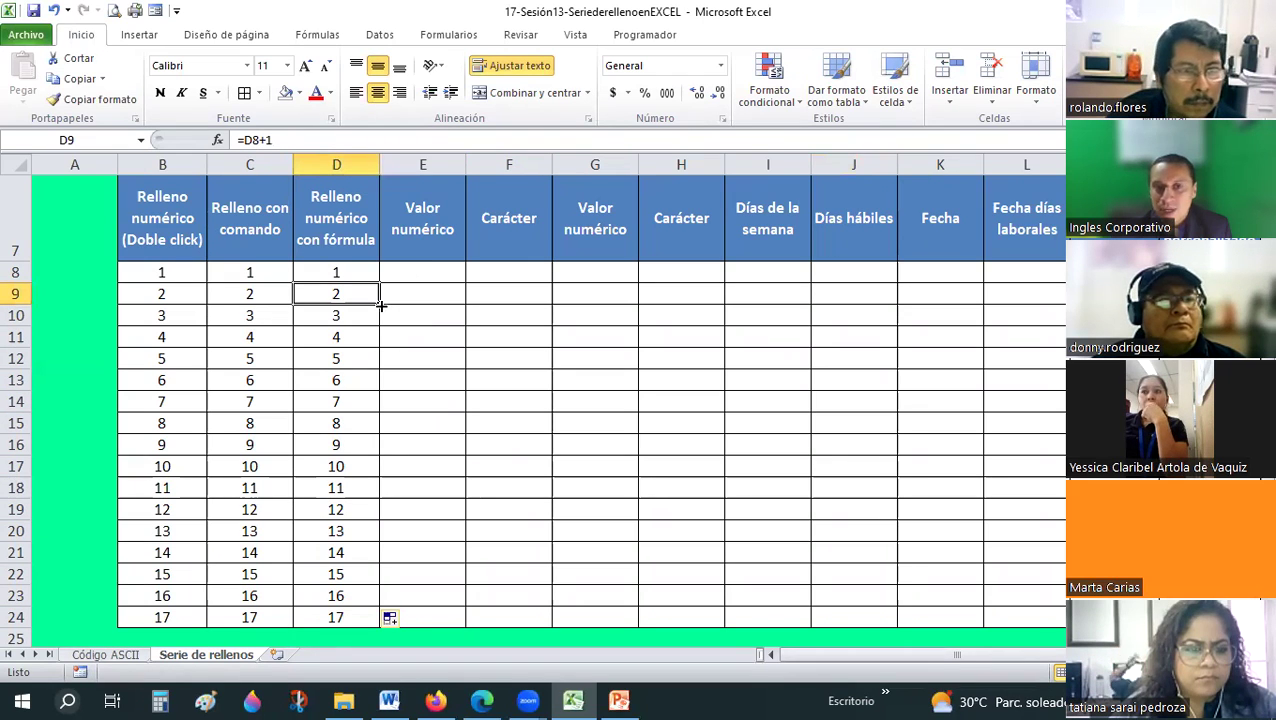
mouse_move(381, 318)
left_mouse_down()
mouse_move(358, 338)
mouse_move(363, 291)
left_mouse_up()
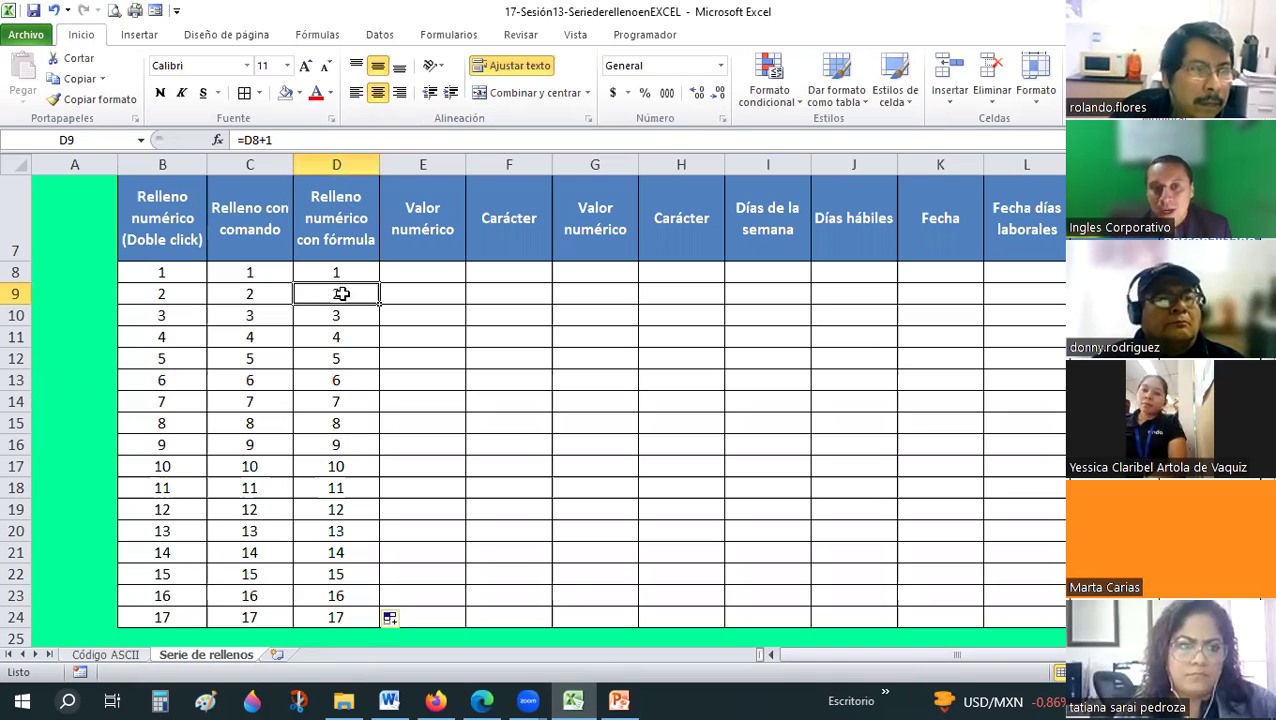
Clear D10:D24 and drag-fill the D8:D9 pair down to row 24.
left_click_drag(336, 272, 341, 295)
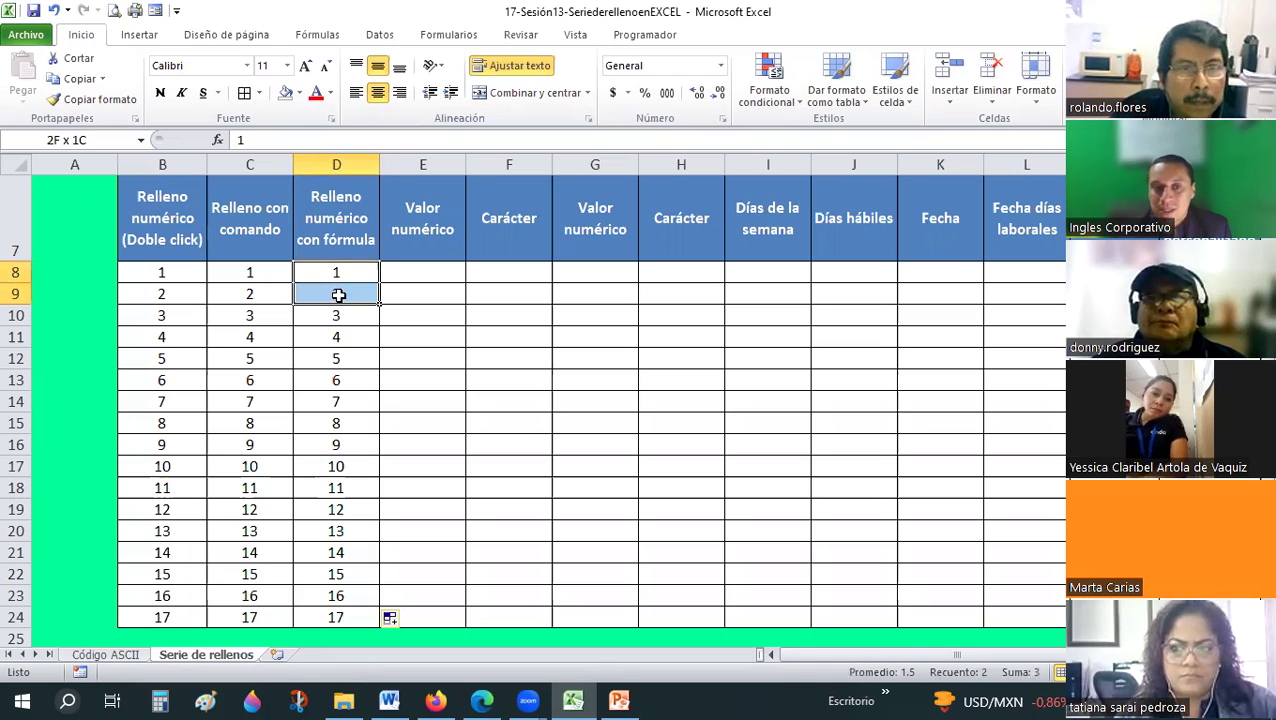
left_click_drag(340, 325, 355, 595)
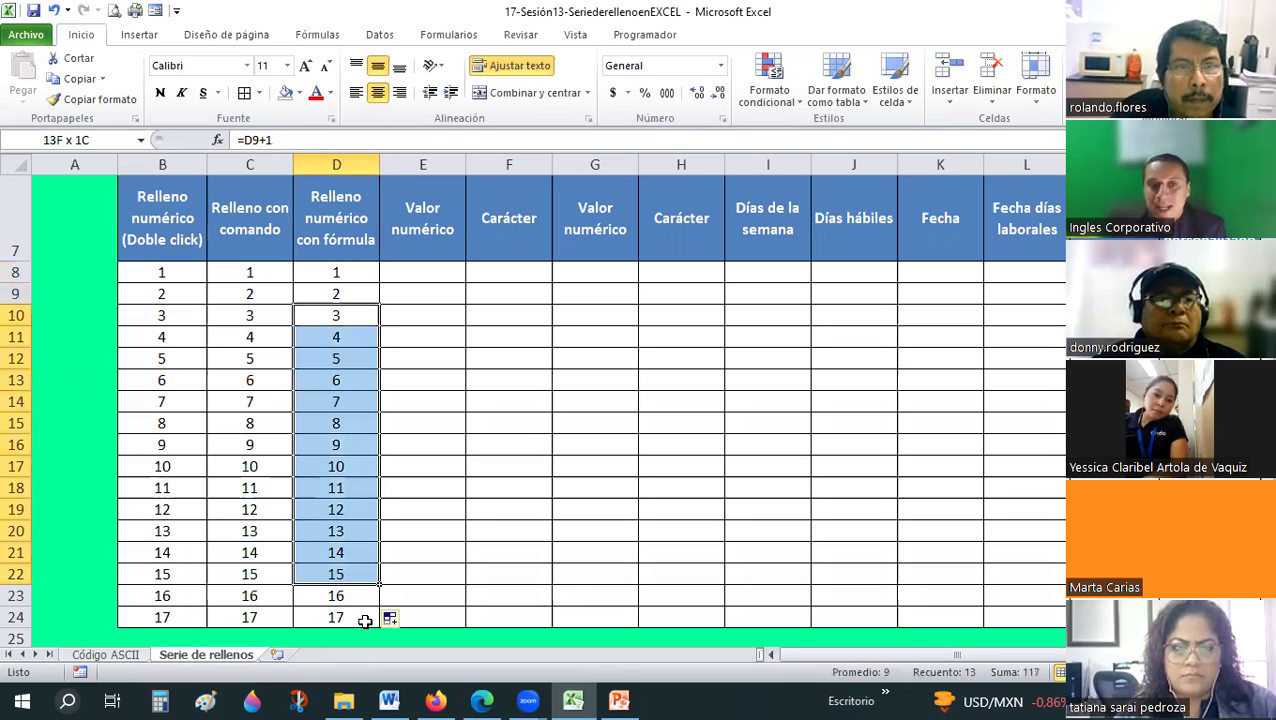
key("Delete")
left_click(356, 398)
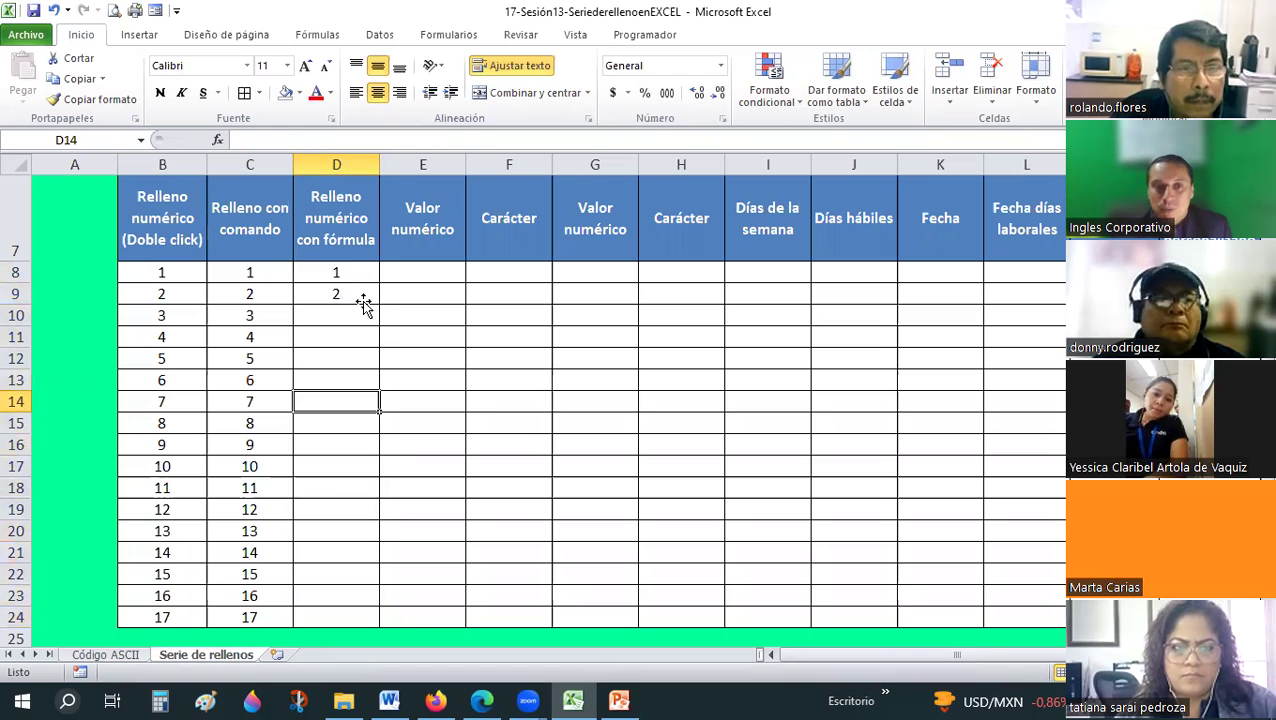
left_click_drag(352, 274, 378, 300)
left_click_drag(366, 489, 362, 617)
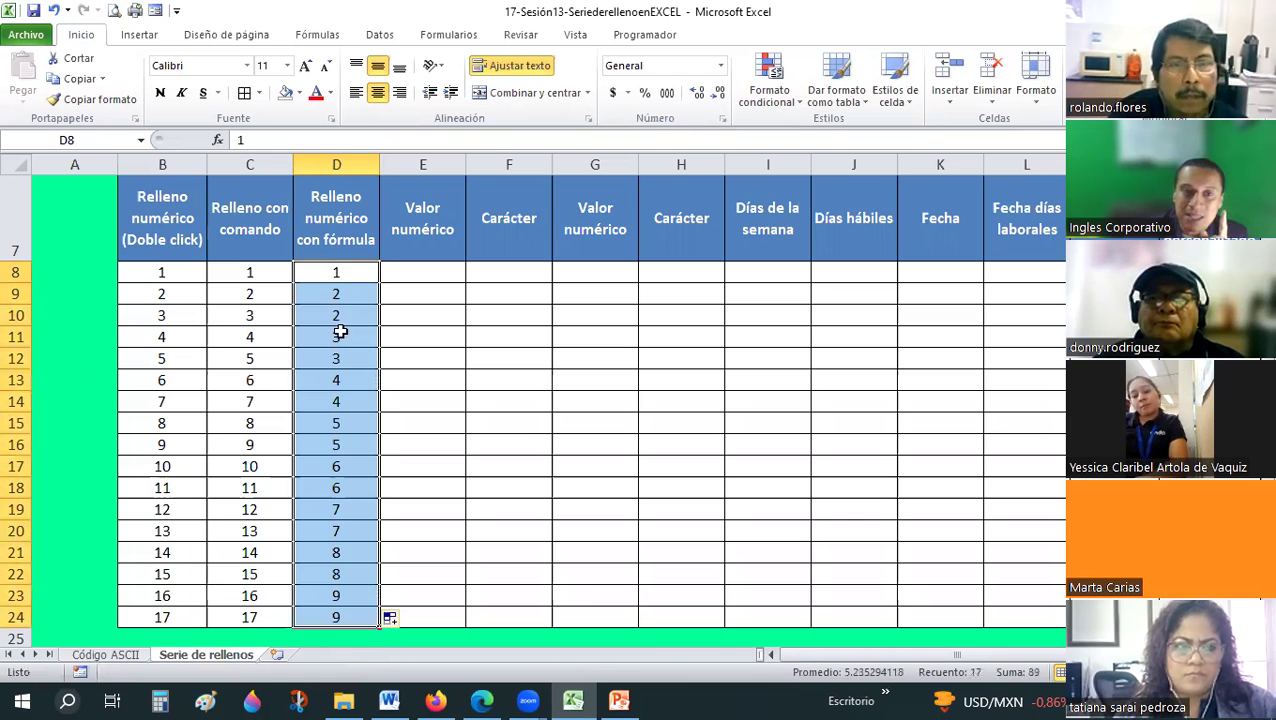
Inspect D8 through D12 to find the repeated values.
left_click(337, 318)
left_click(333, 290)
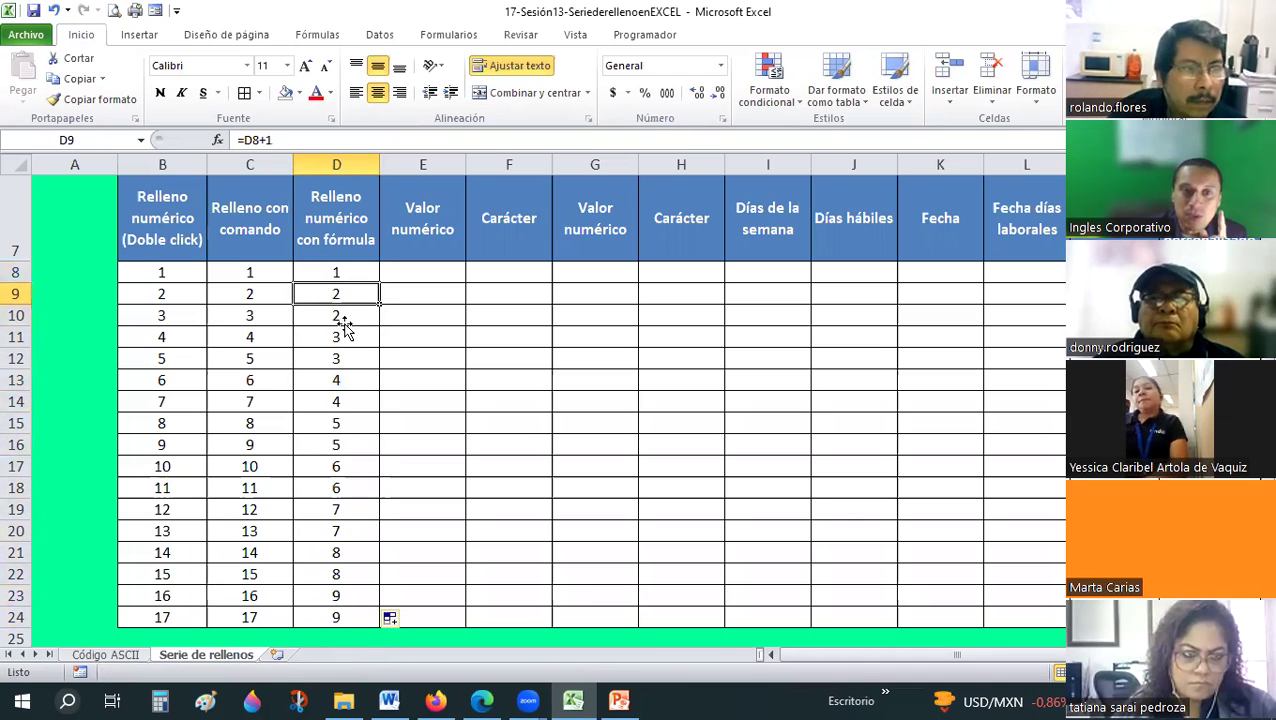
left_click(341, 318)
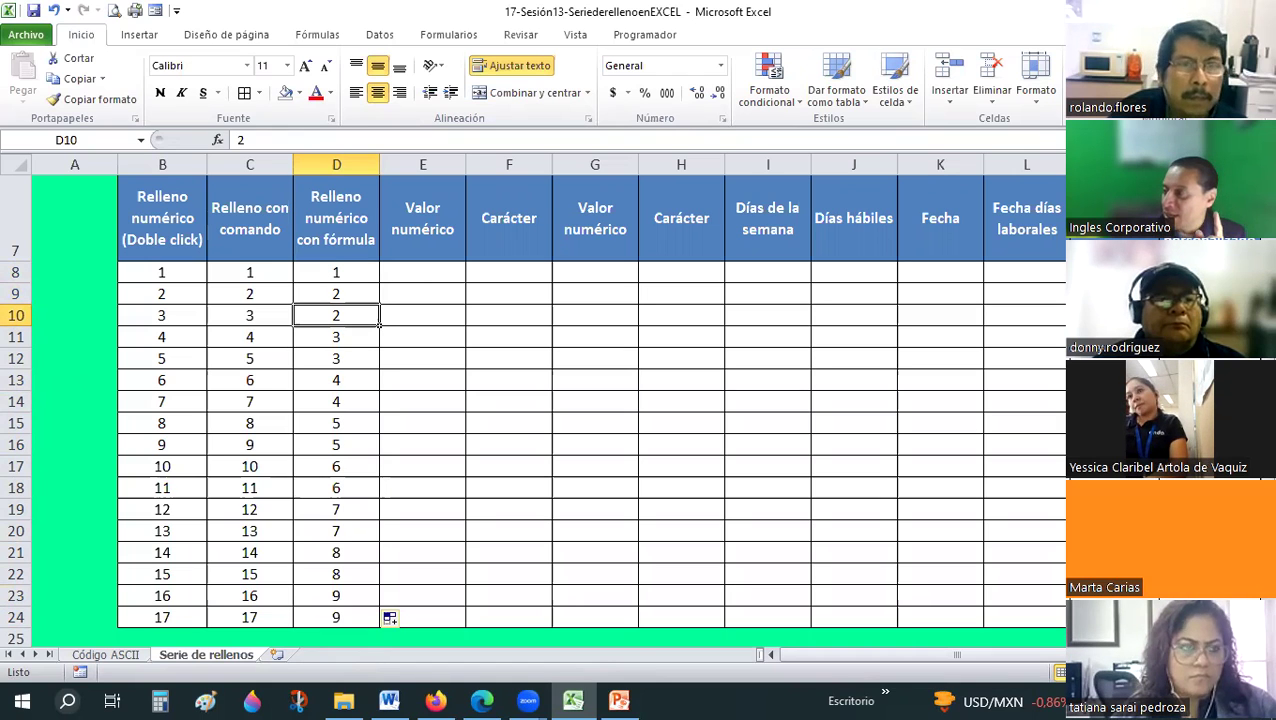
left_click(334, 274)
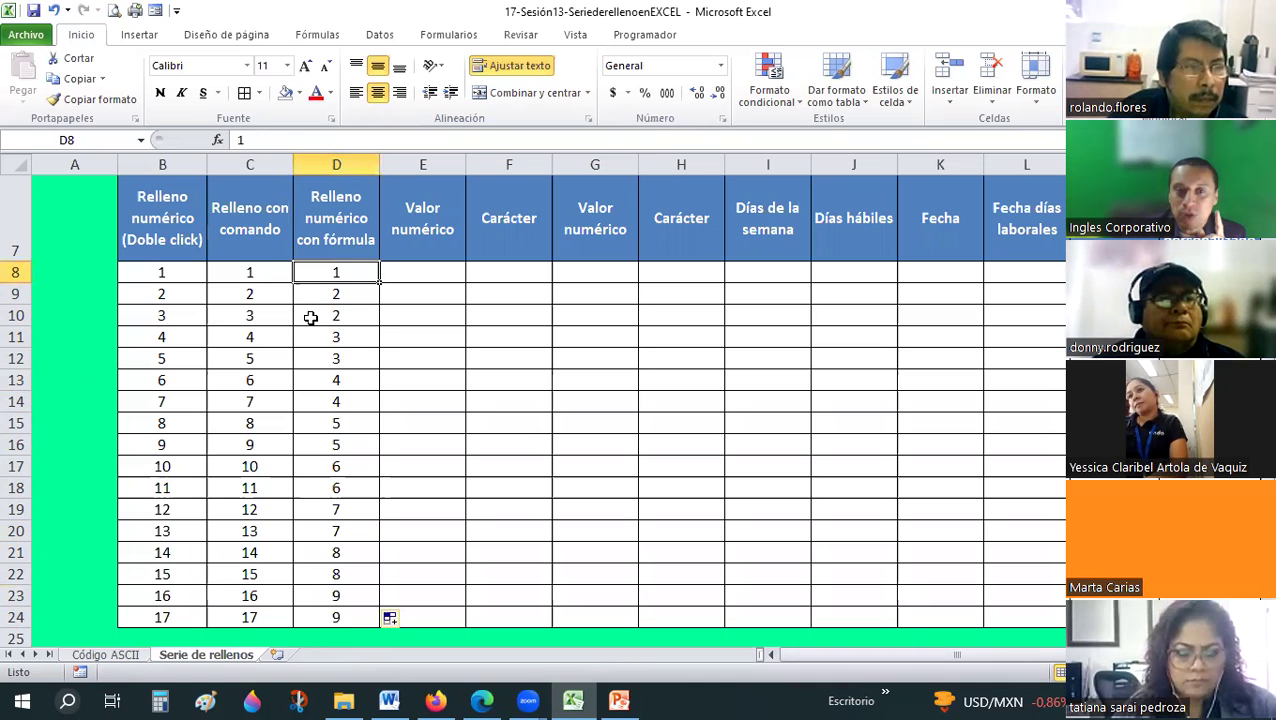
left_click(311, 317)
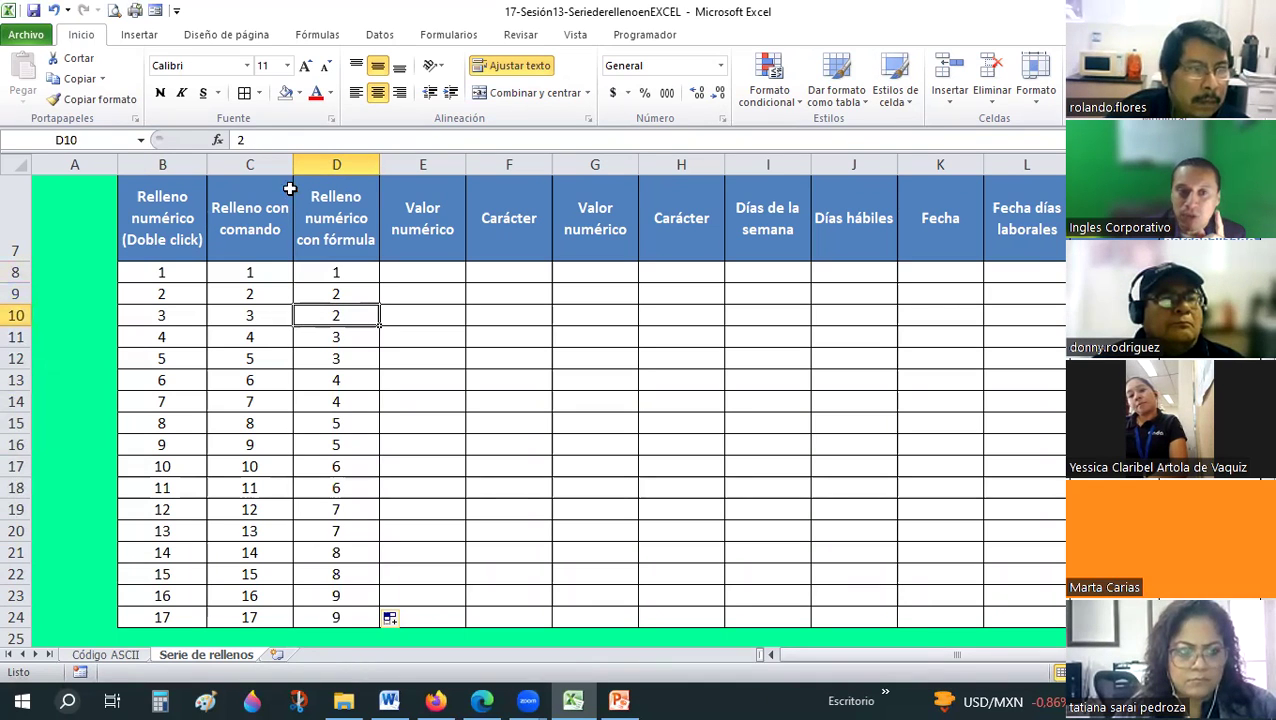
left_click(360, 337)
left_click(339, 316)
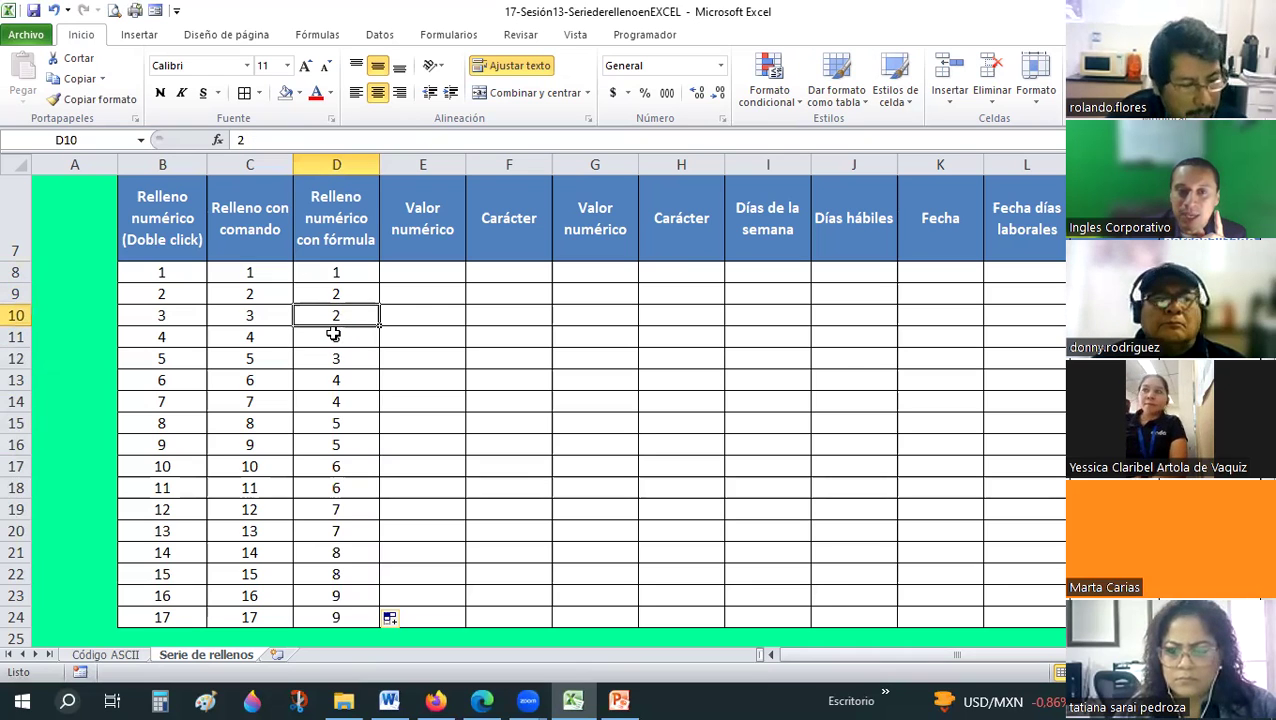
left_click(357, 356)
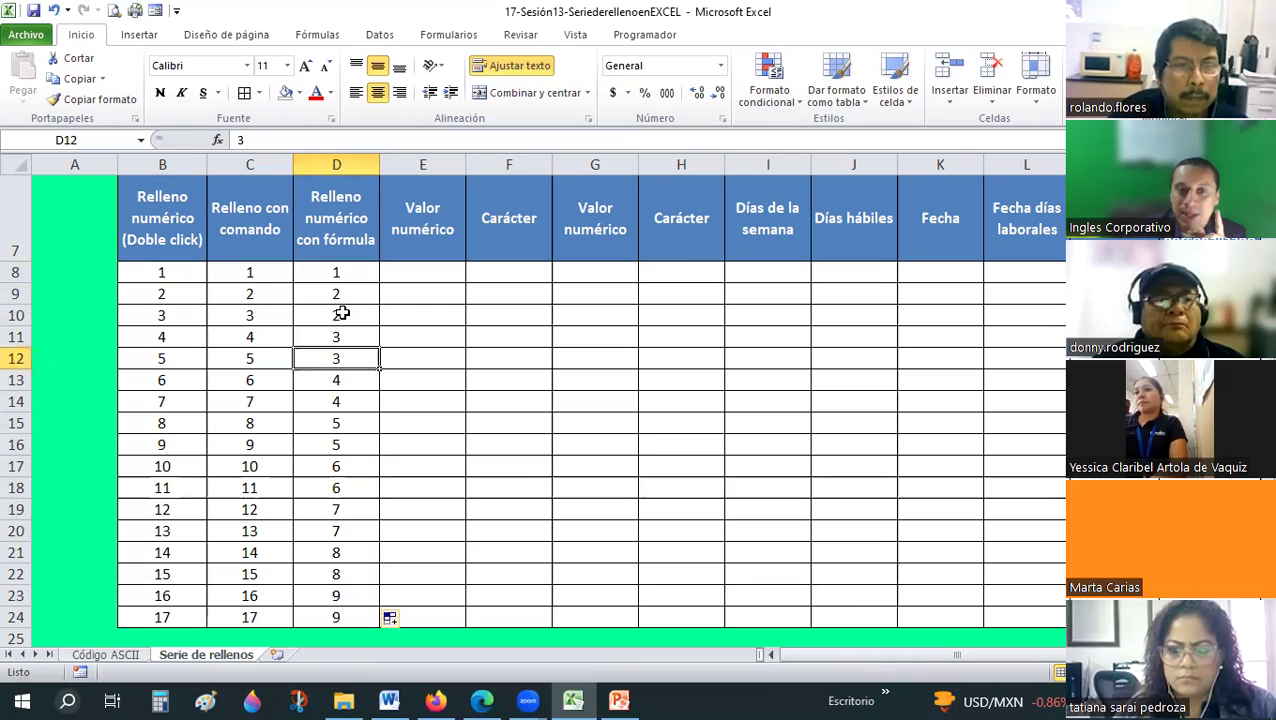
left_click(342, 315)
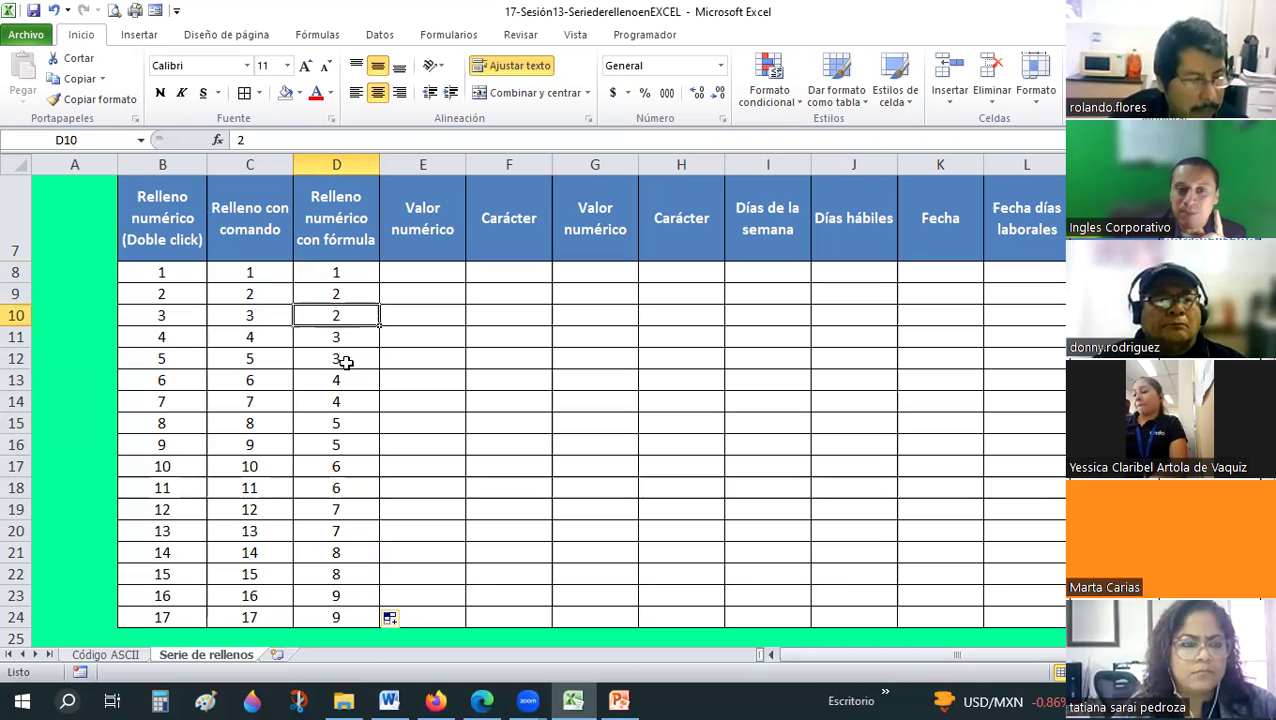
left_click(345, 362)
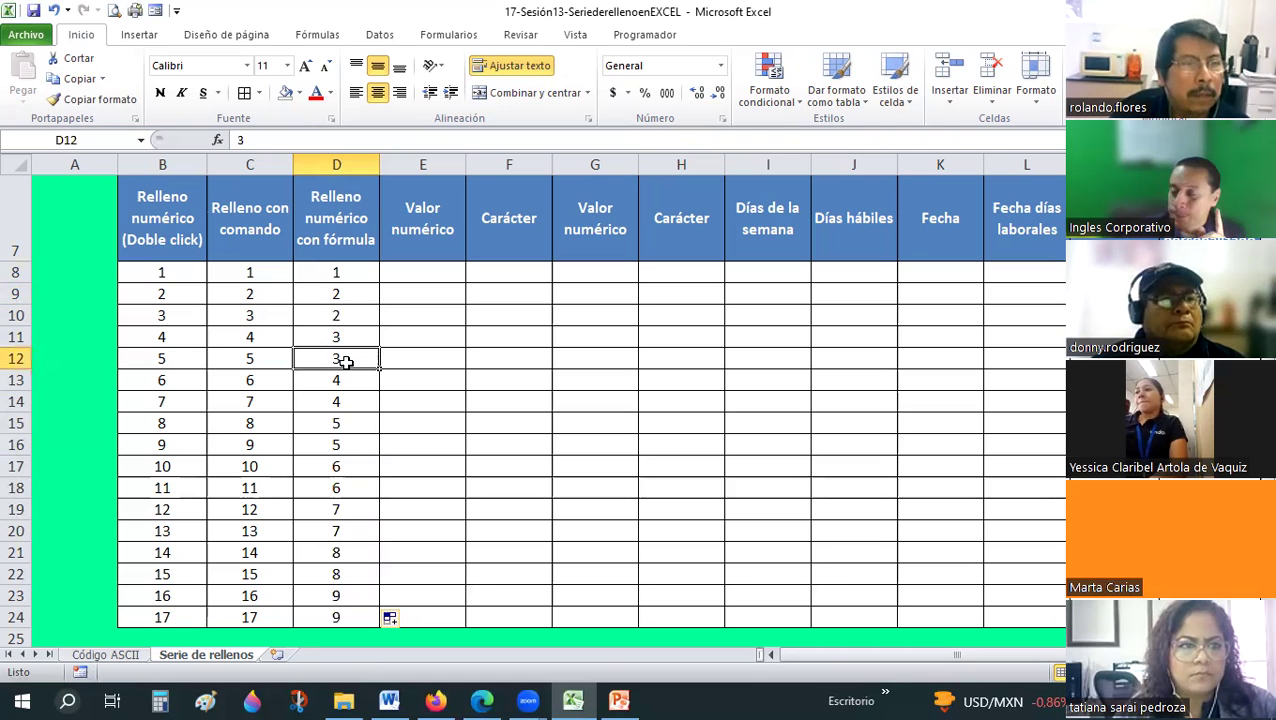
Refill the =D8+1 formula from D9 down to D24.
left_click(344, 295)
left_click_drag(381, 306, 396, 530)
left_click_drag(373, 636, 633, 402)
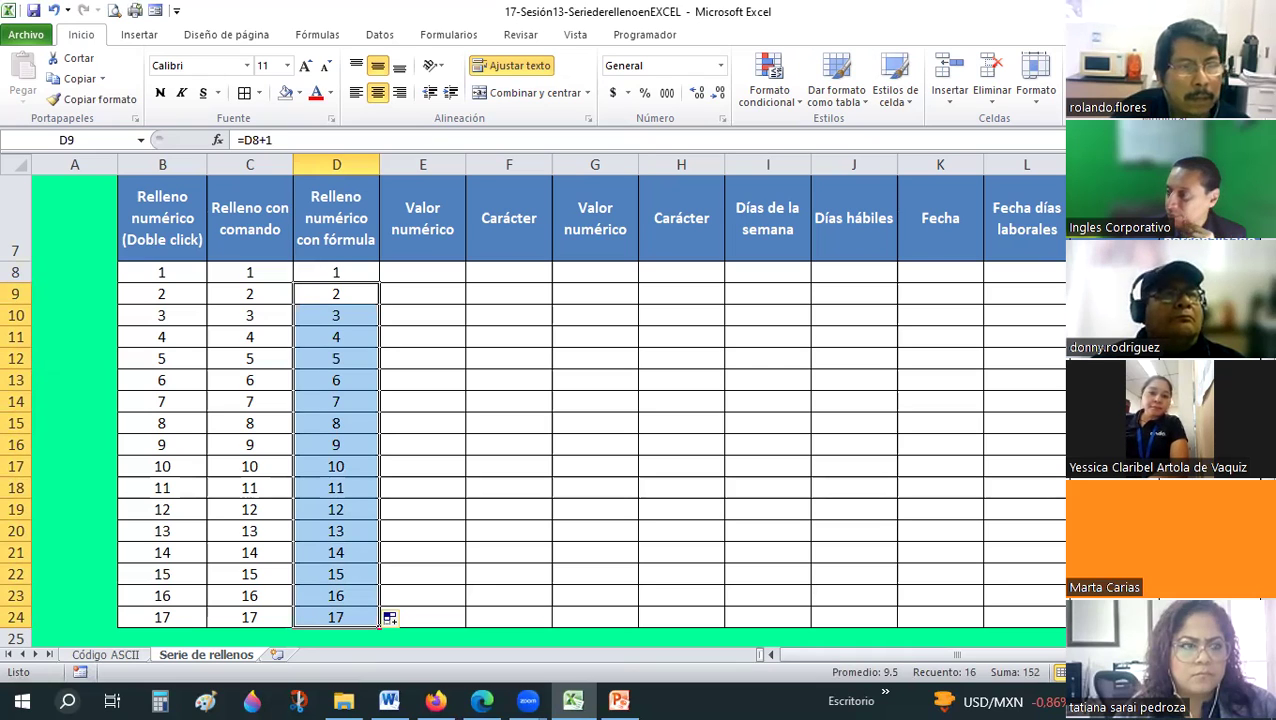
left_click(670, 320)
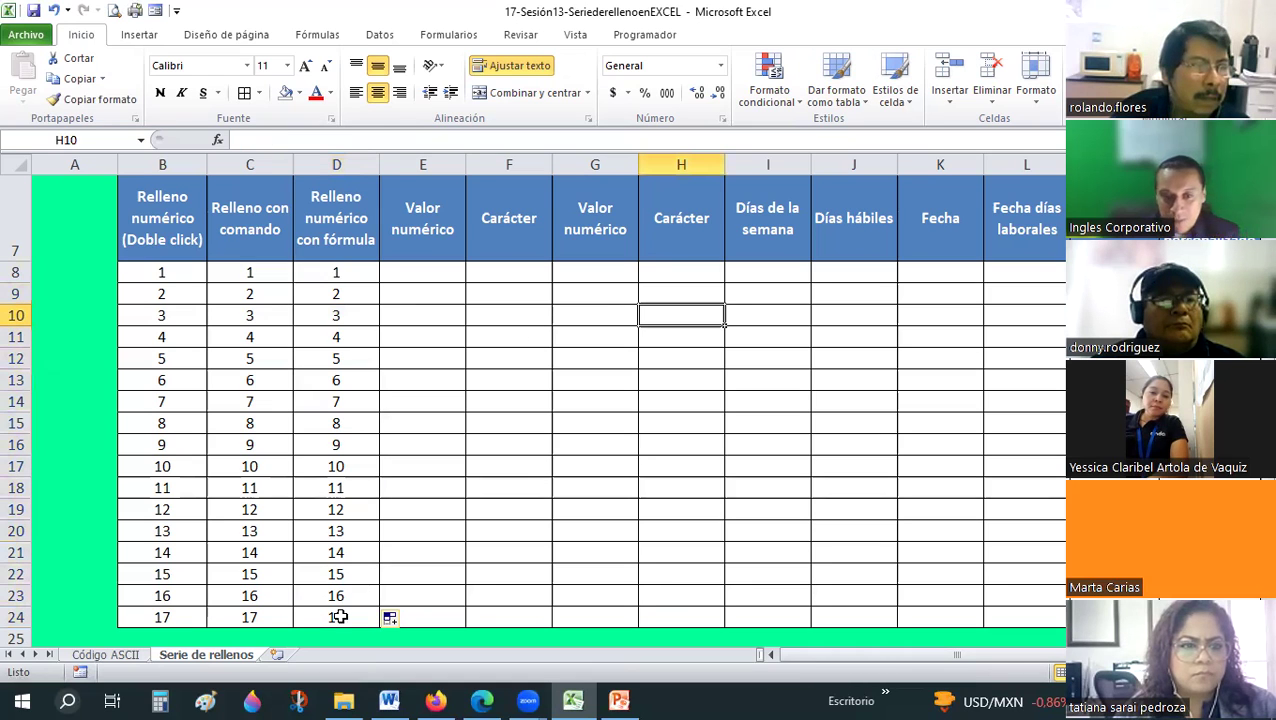
Clear the values 2–17 from D9:D24 and enter the formula =D8+1 in D9.
left_click_drag(336, 294, 340, 617)
key("Delete")
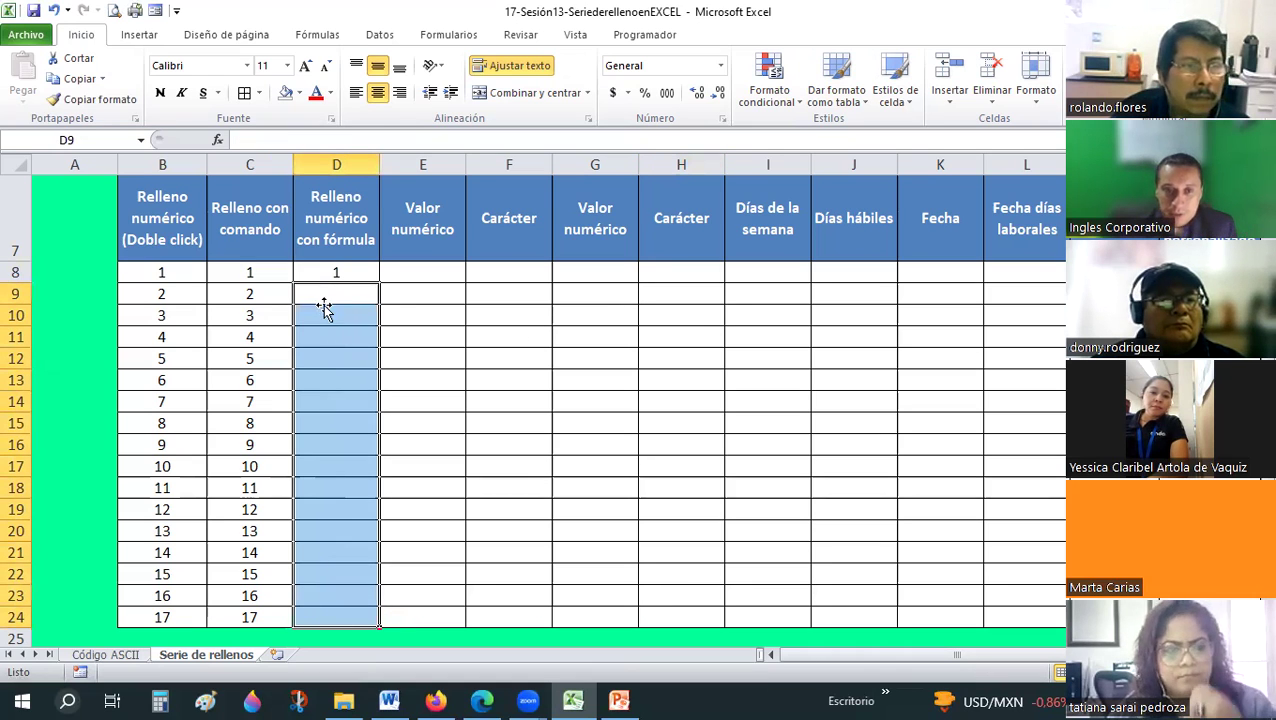
left_click(324, 310)
left_click(329, 292)
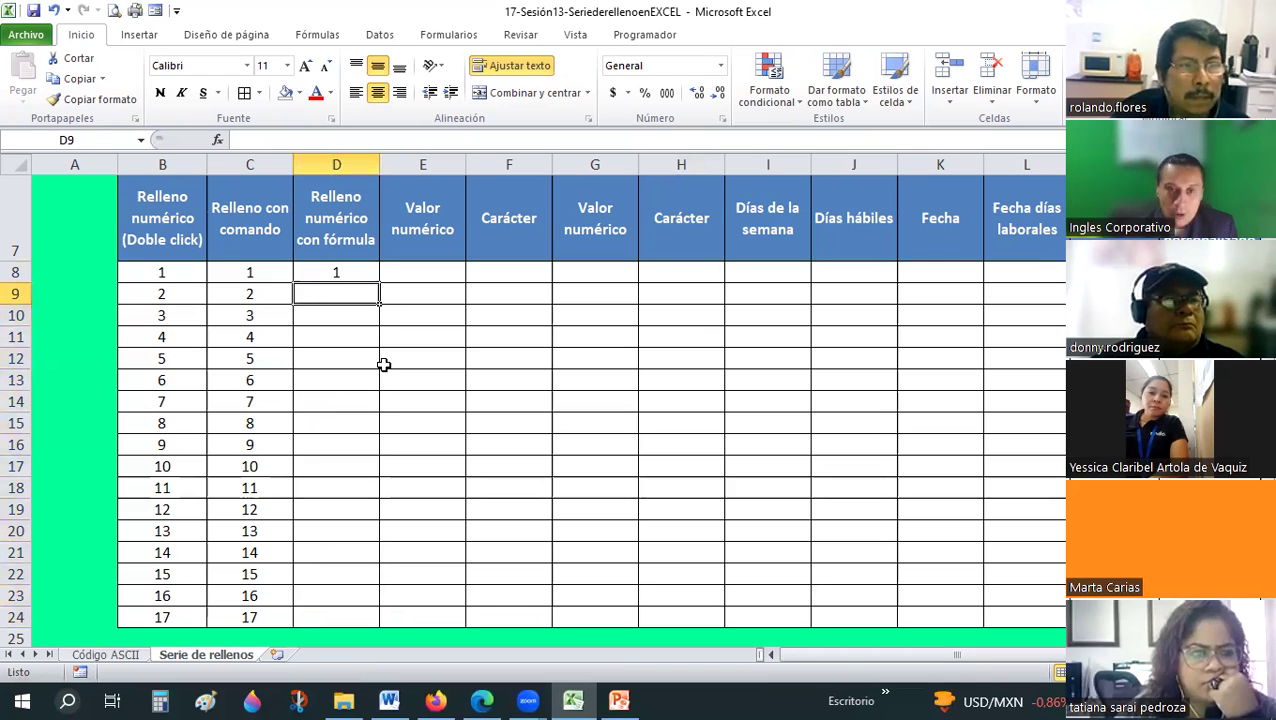
type("=")
key("Up")
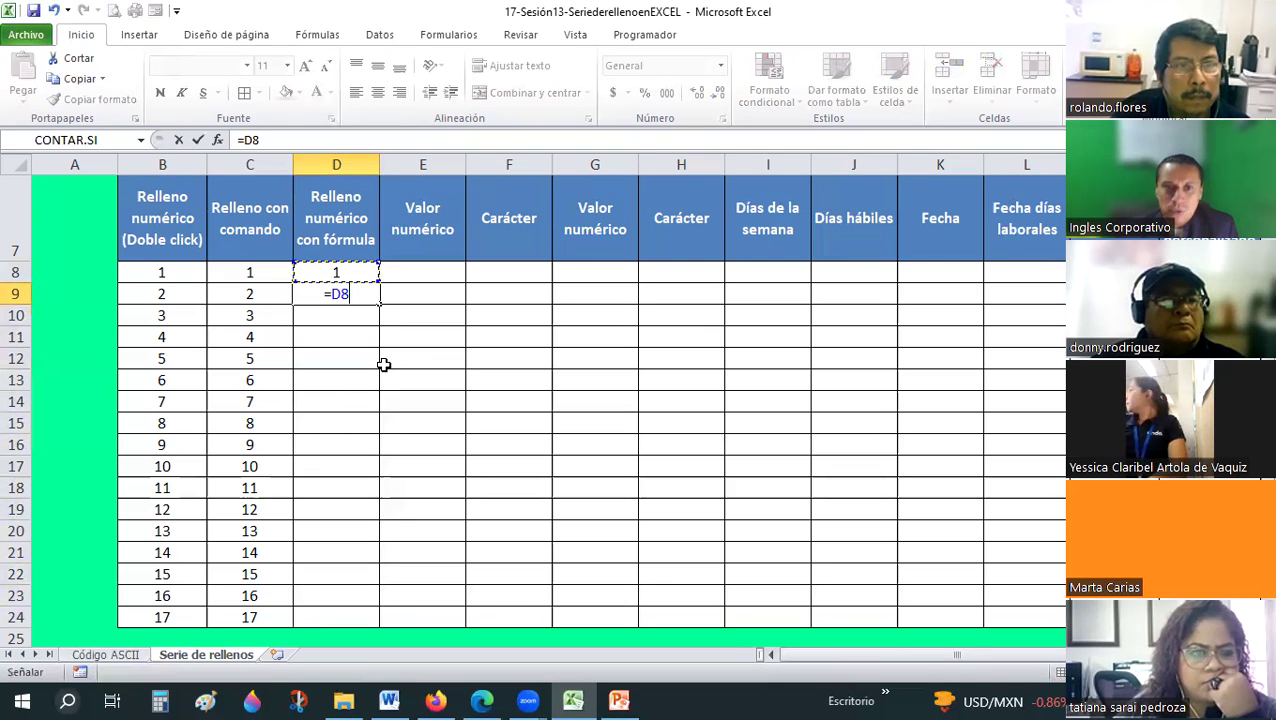
key("Return")
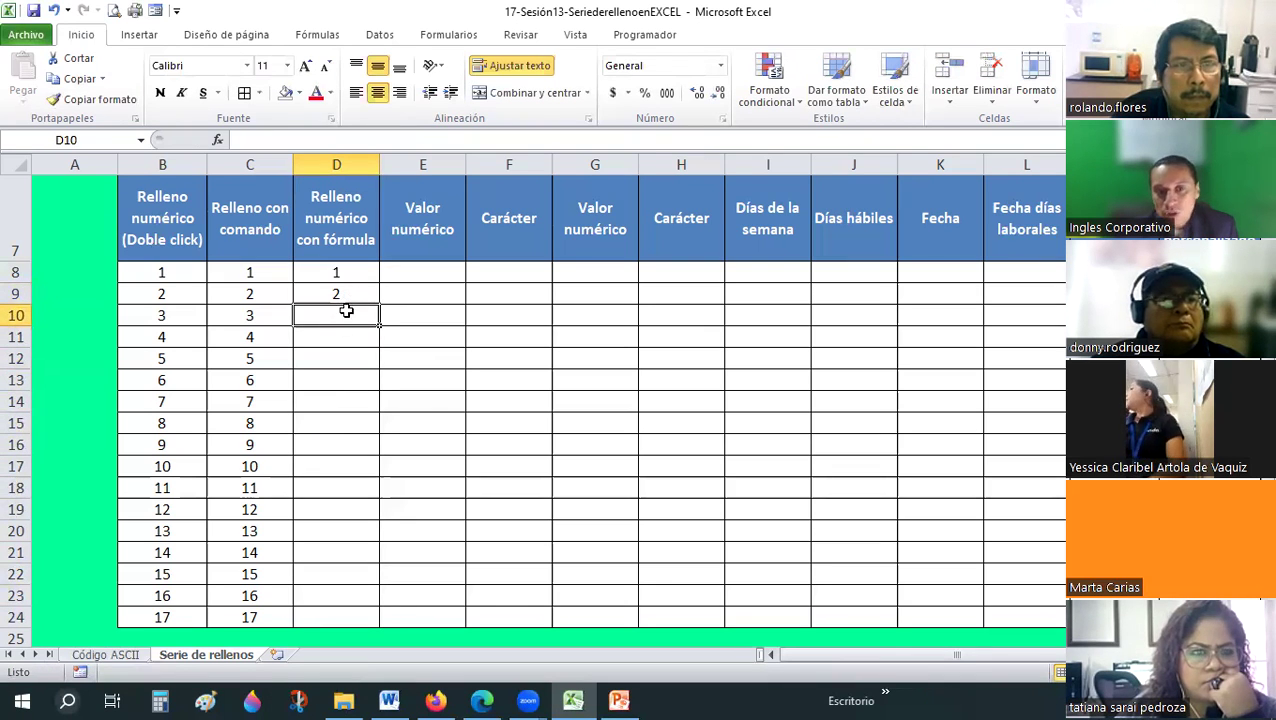
left_click(352, 292)
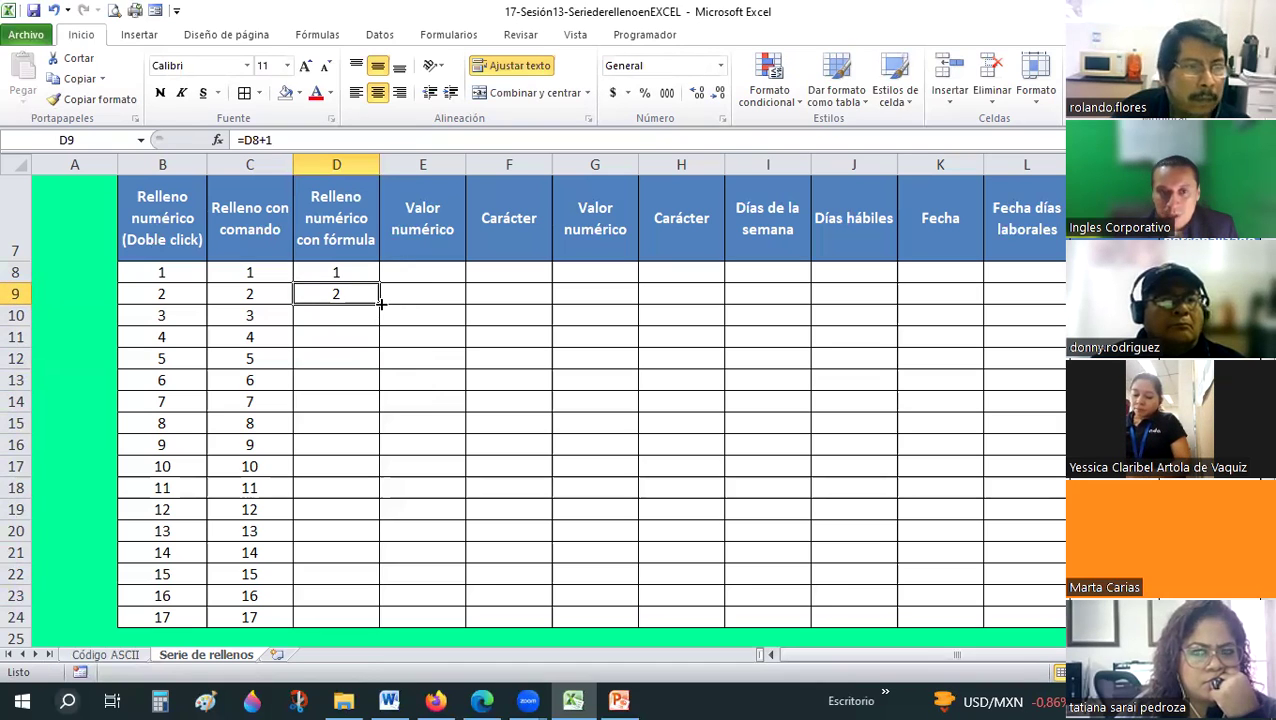
Fill the =D8+1 formula down to D24 so column D counts 1 to 17, and verify D13.
double_click(380, 303)
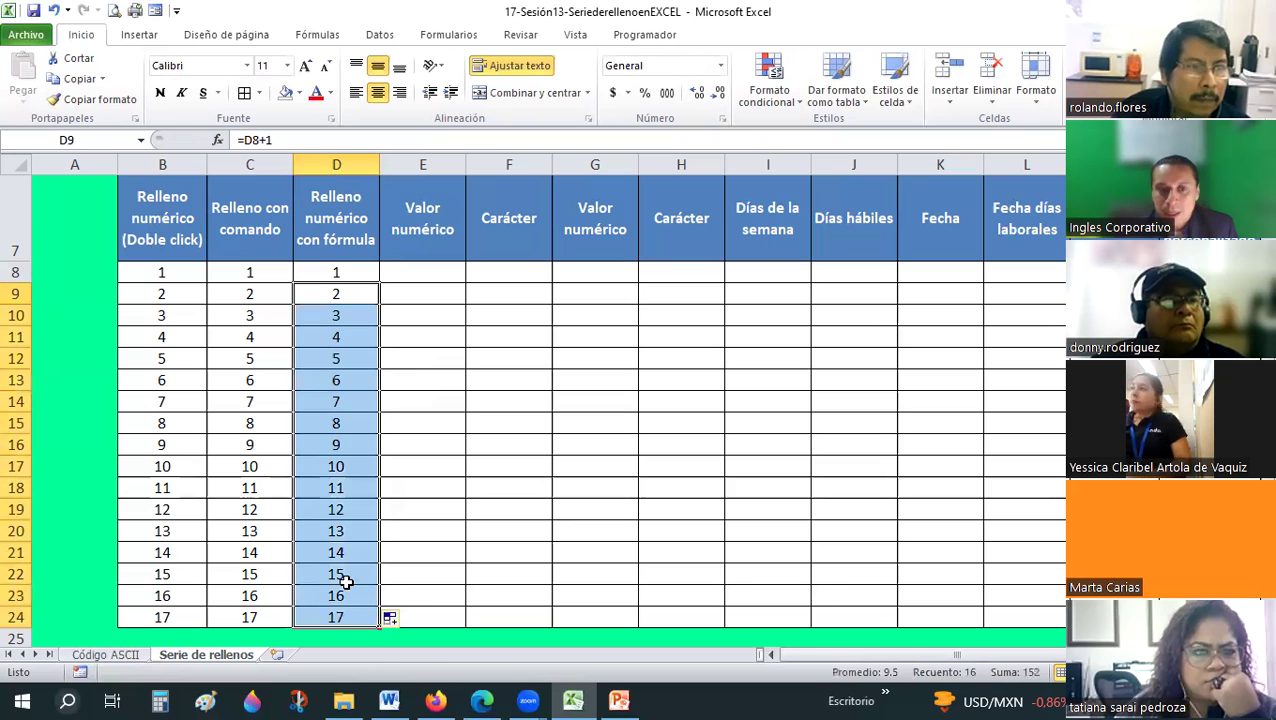
left_click(329, 395)
left_click(329, 376)
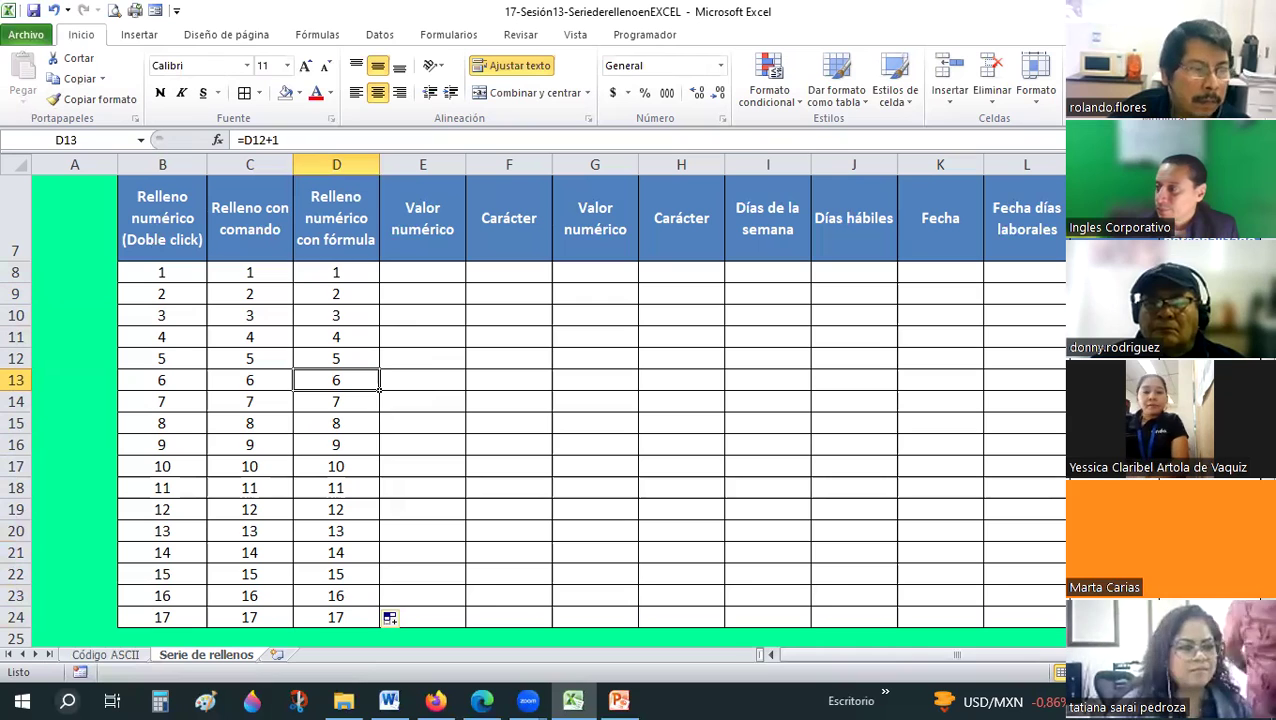
key("alt+Tab")
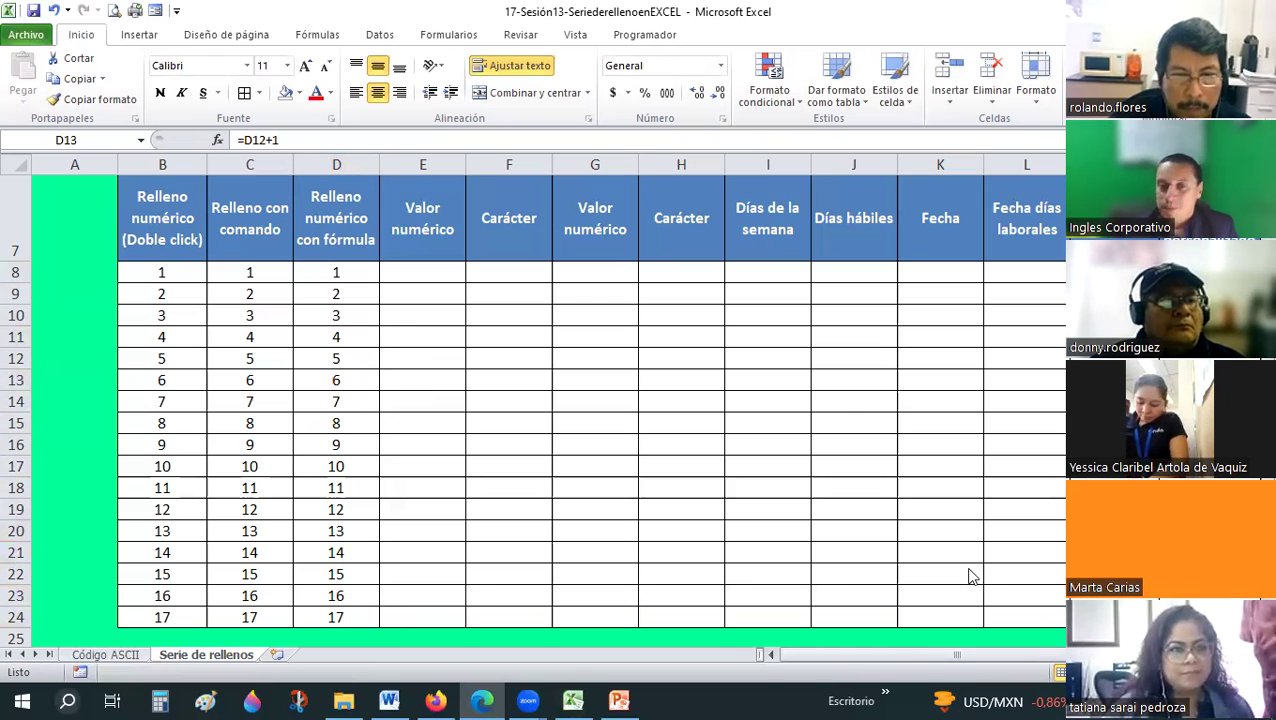
key("alt+Tab")
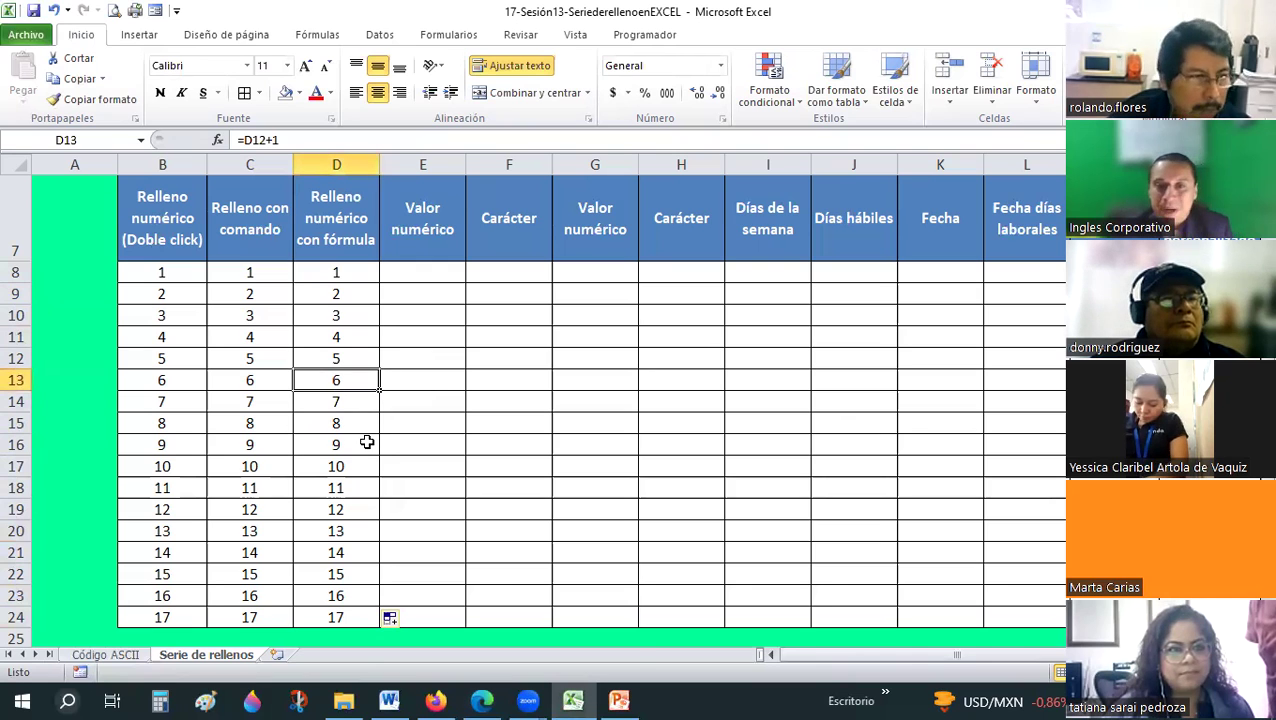
Move to the Código ASCII sheet, browse its character code tables, and select cell K9.
scroll(367, 442, "up", 1)
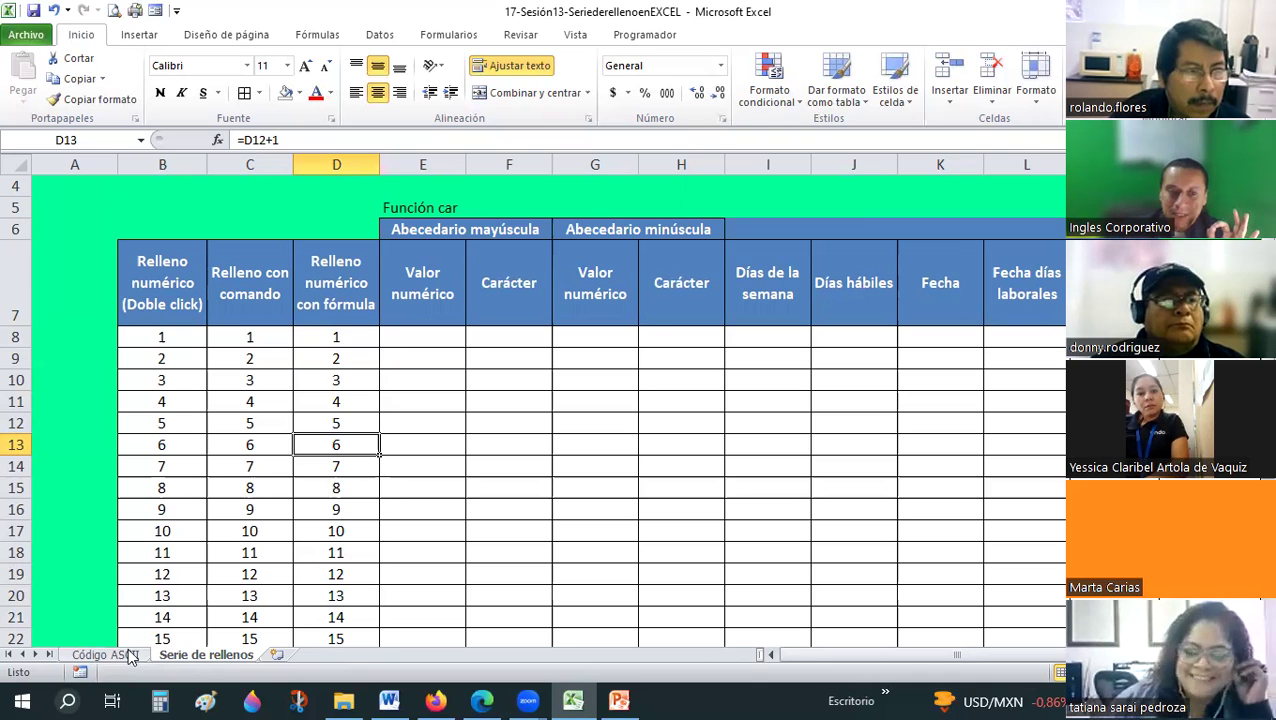
key("ctrl+Page_Up")
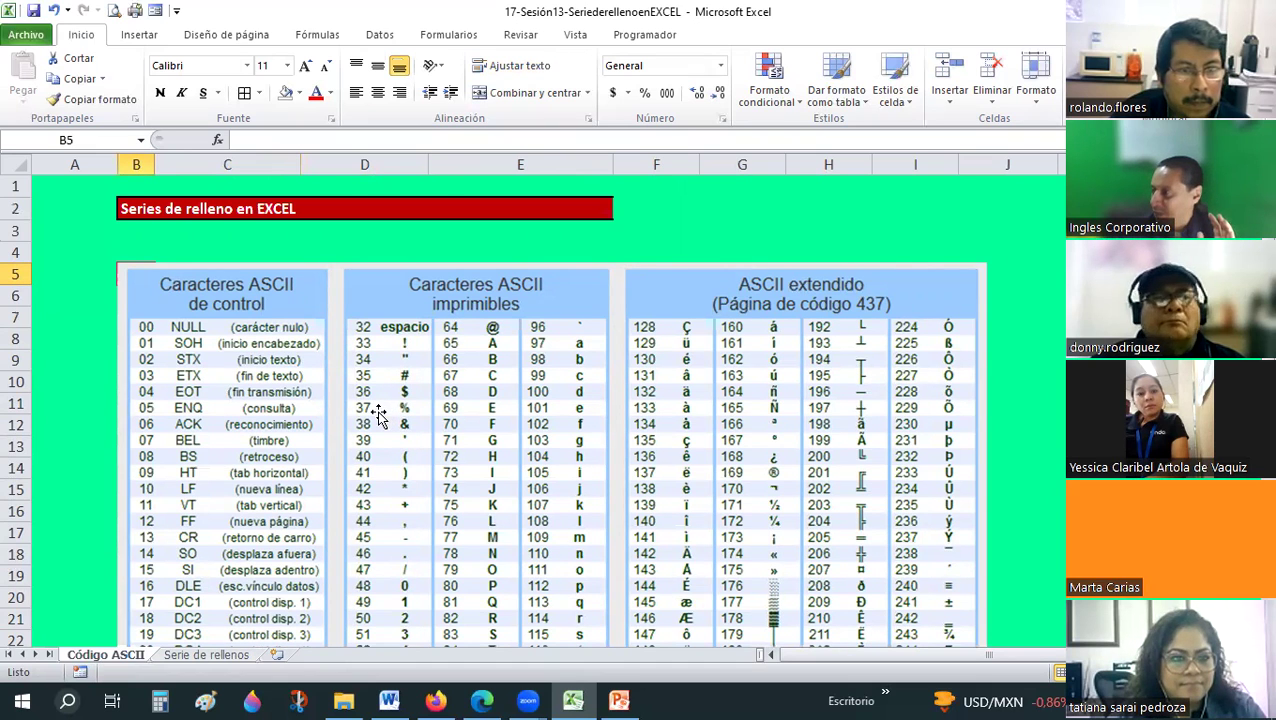
scroll(375, 415, "down", 4)
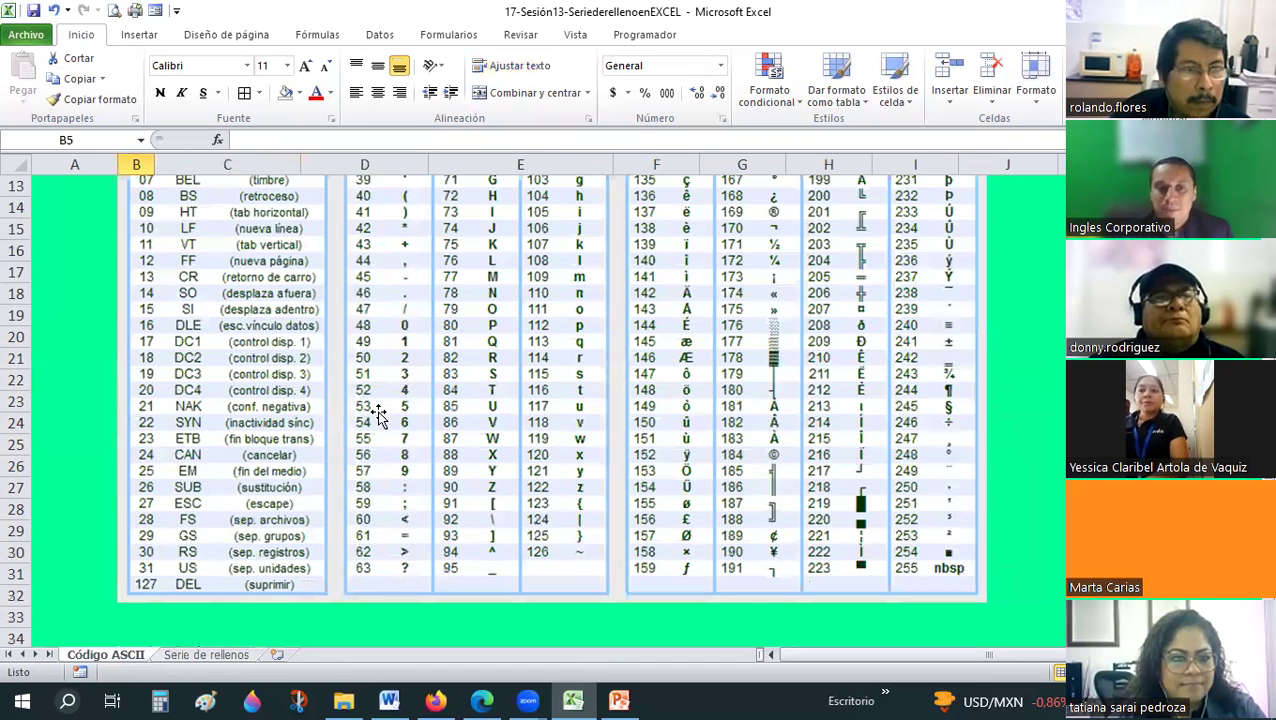
scroll(355, 495, "down", 1)
scroll(345, 335, "up", 3)
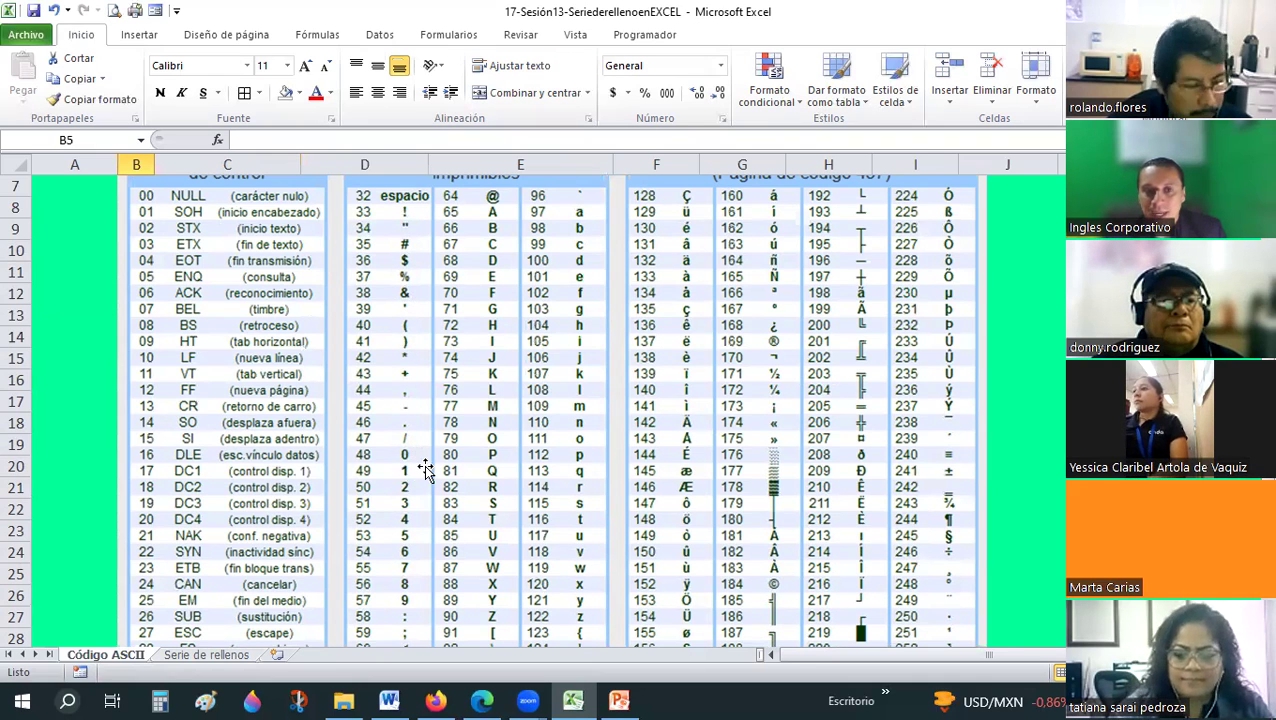
scroll(425, 463, "up", 1)
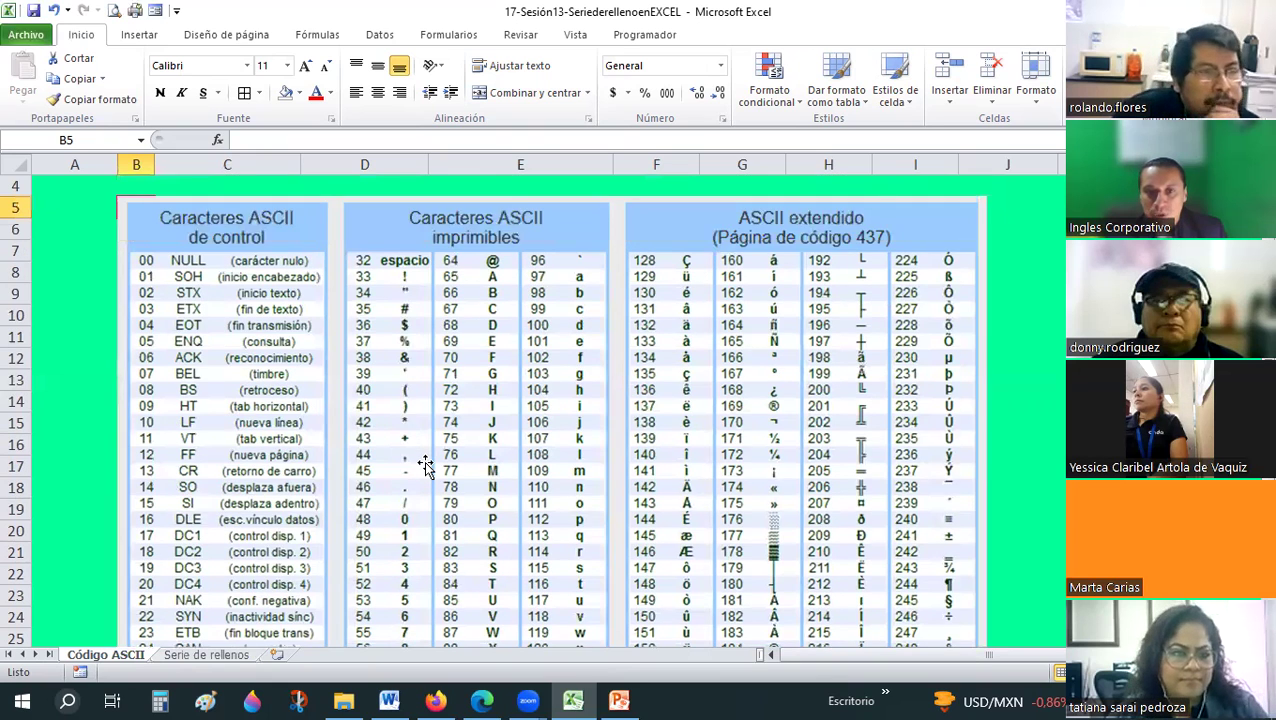
scroll(425, 463, "down", 1)
scroll(425, 463, "down", 2)
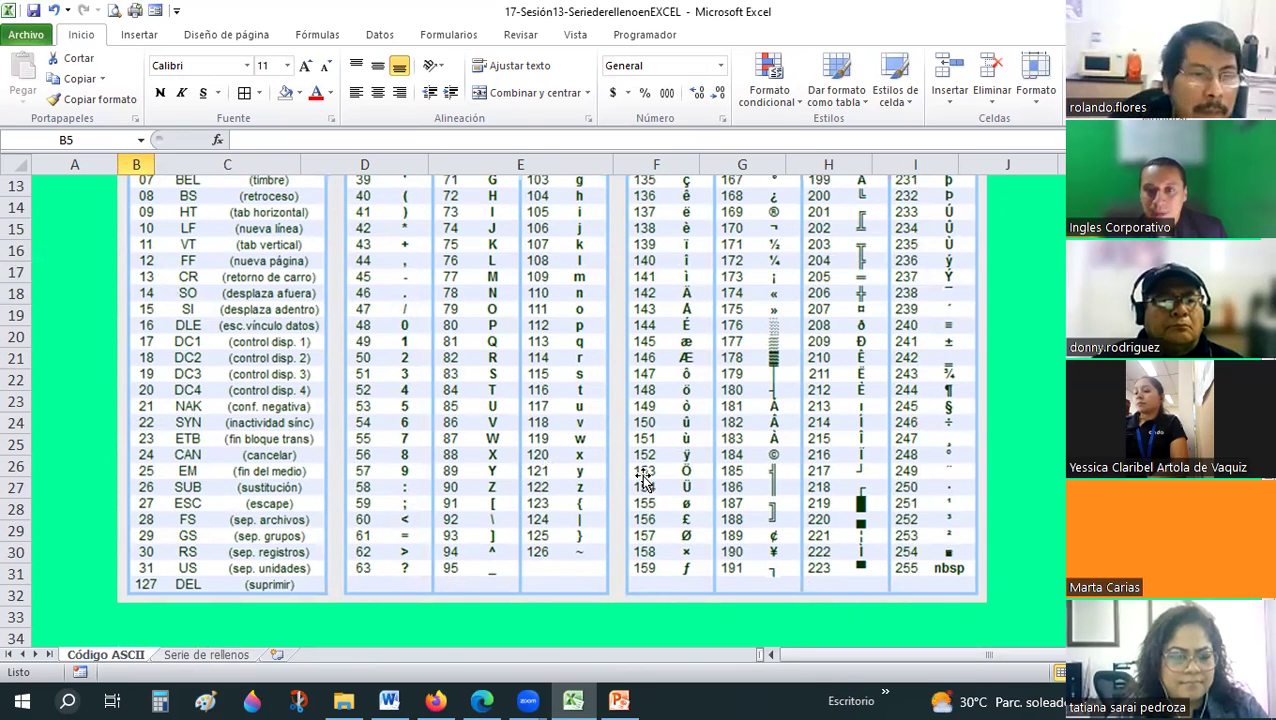
scroll(645, 480, "up", 1)
scroll(645, 480, "up", 2)
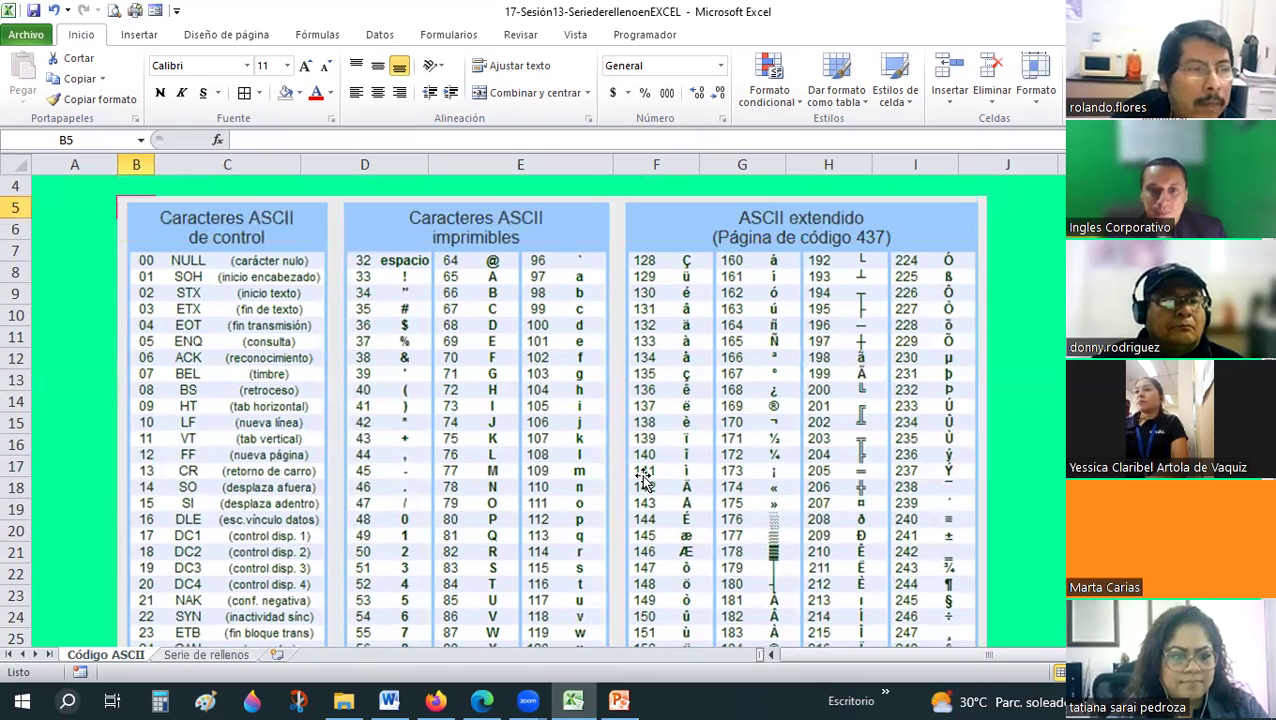
scroll(452, 262, "down", 1)
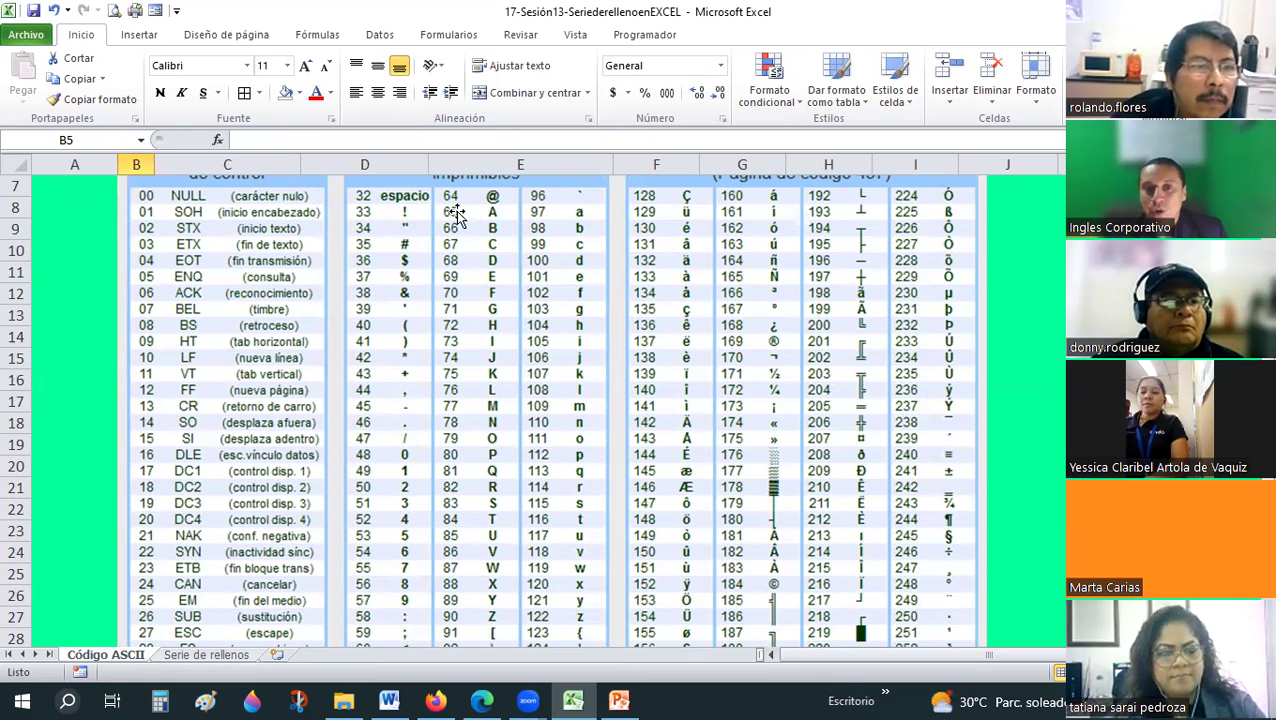
left_click(1062, 228)
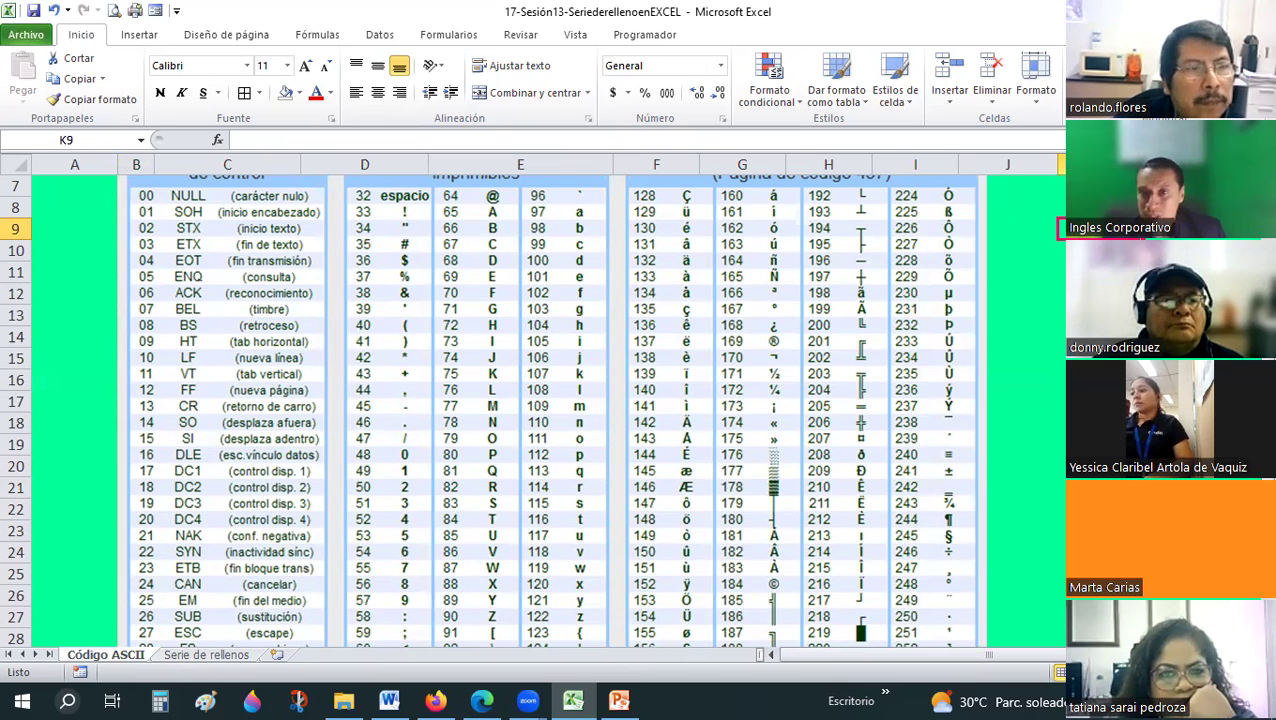
Enter the @ symbol (Alt+64) into cells K9 and K10.
key("alt")
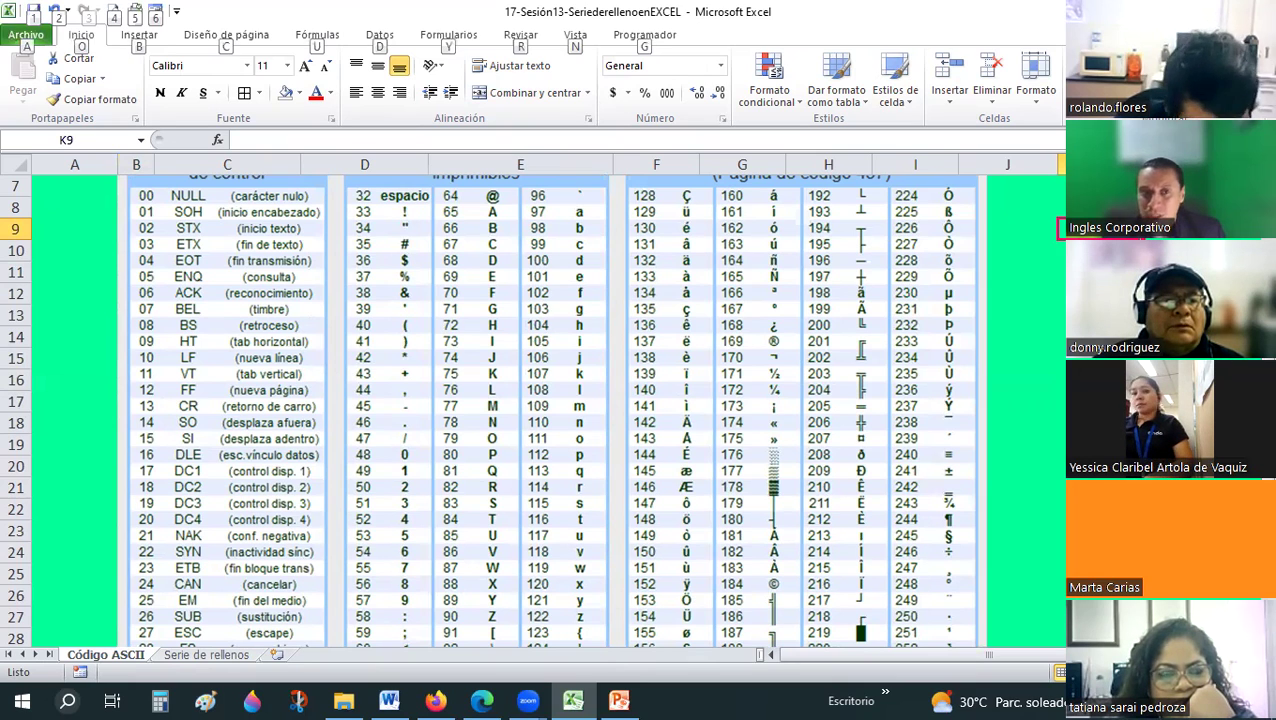
key("Escape")
type("@")
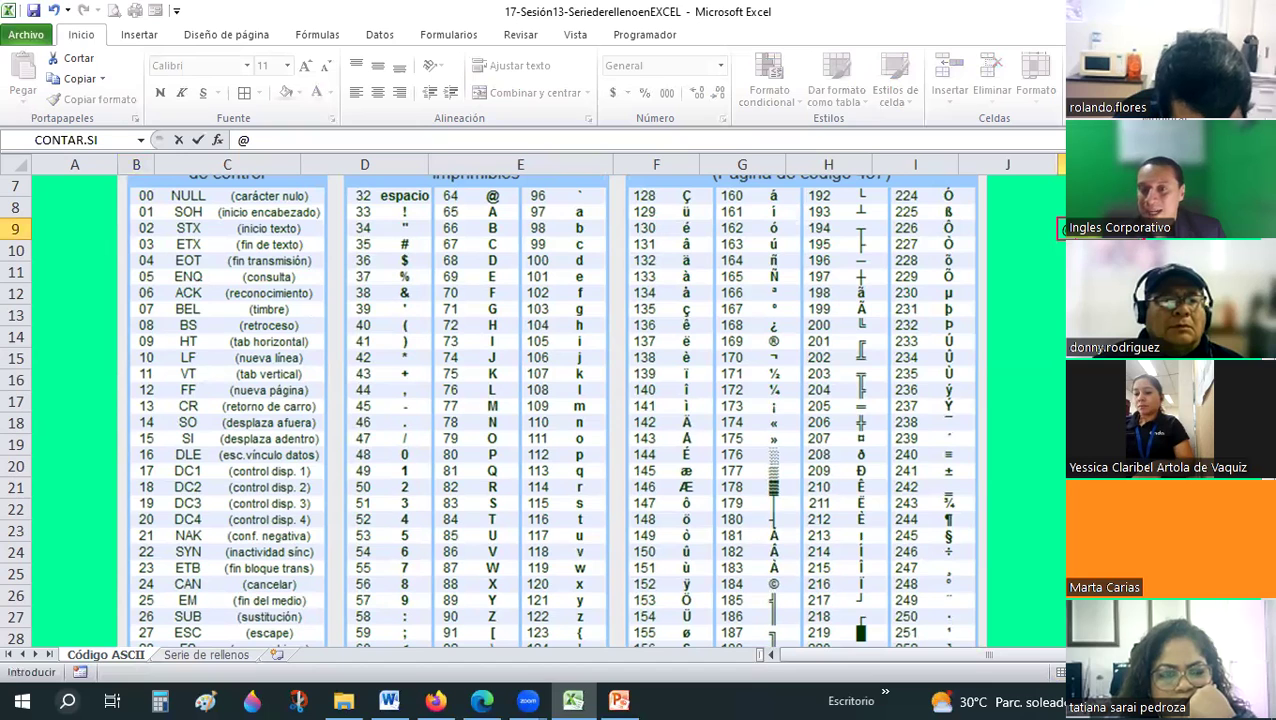
key("Return")
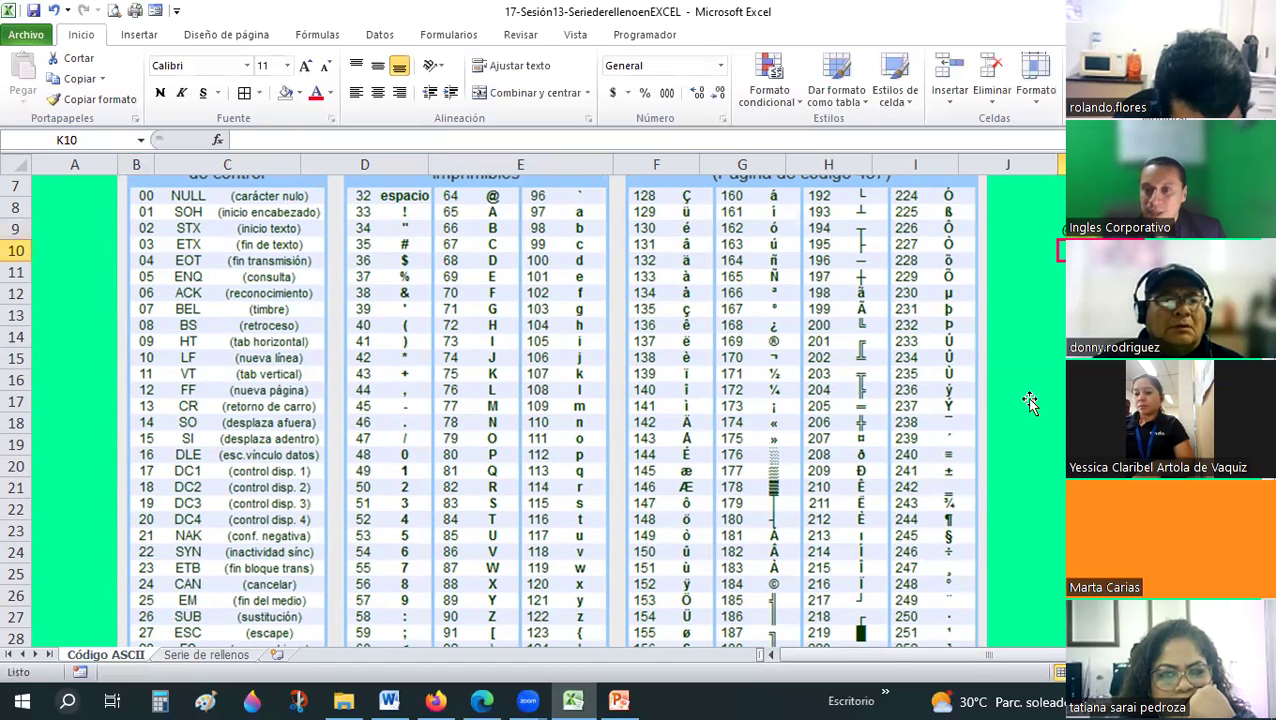
scroll(1030, 402, "up", 4, "ctrl")
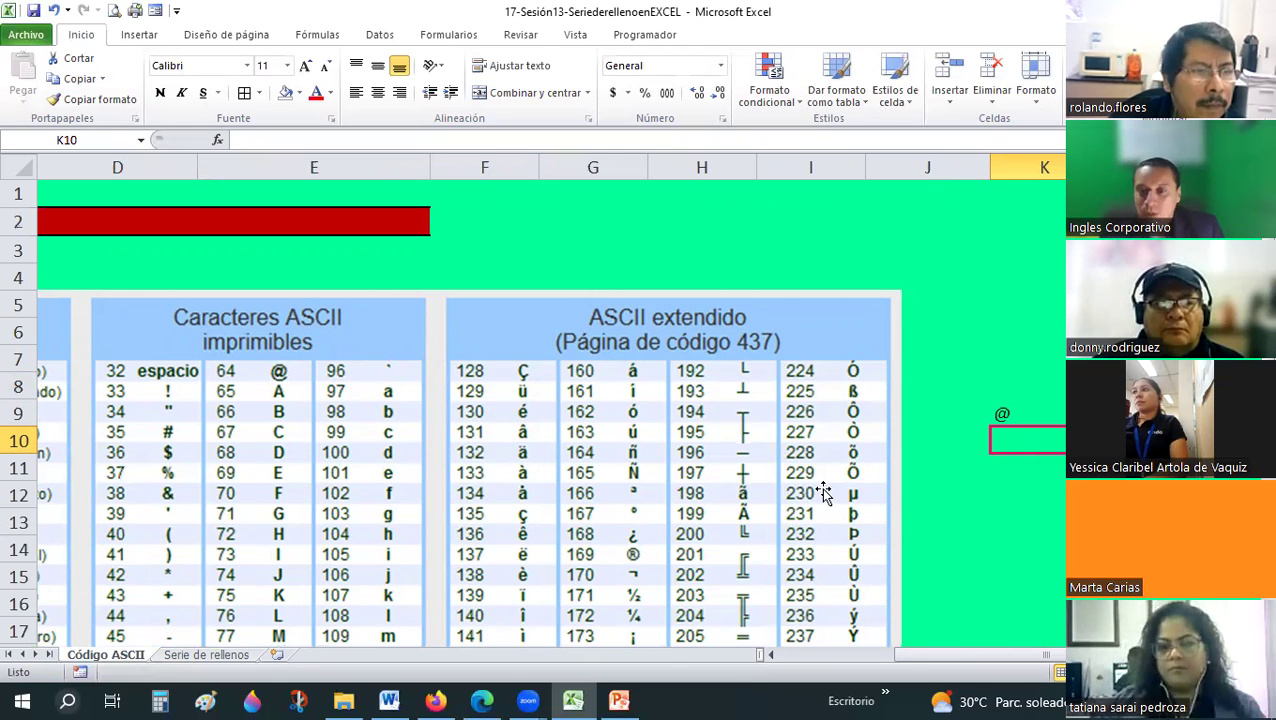
type("@")
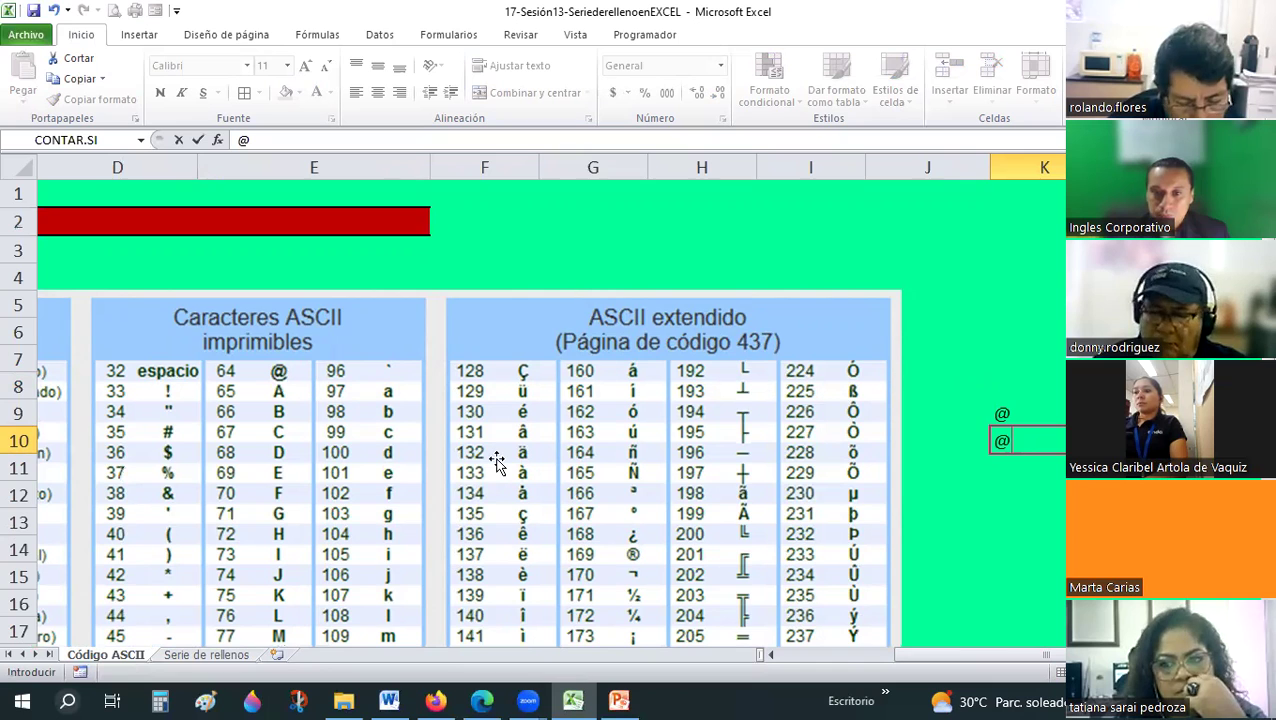
scroll(497, 461, "down", 2)
scroll(497, 461, "down", 1)
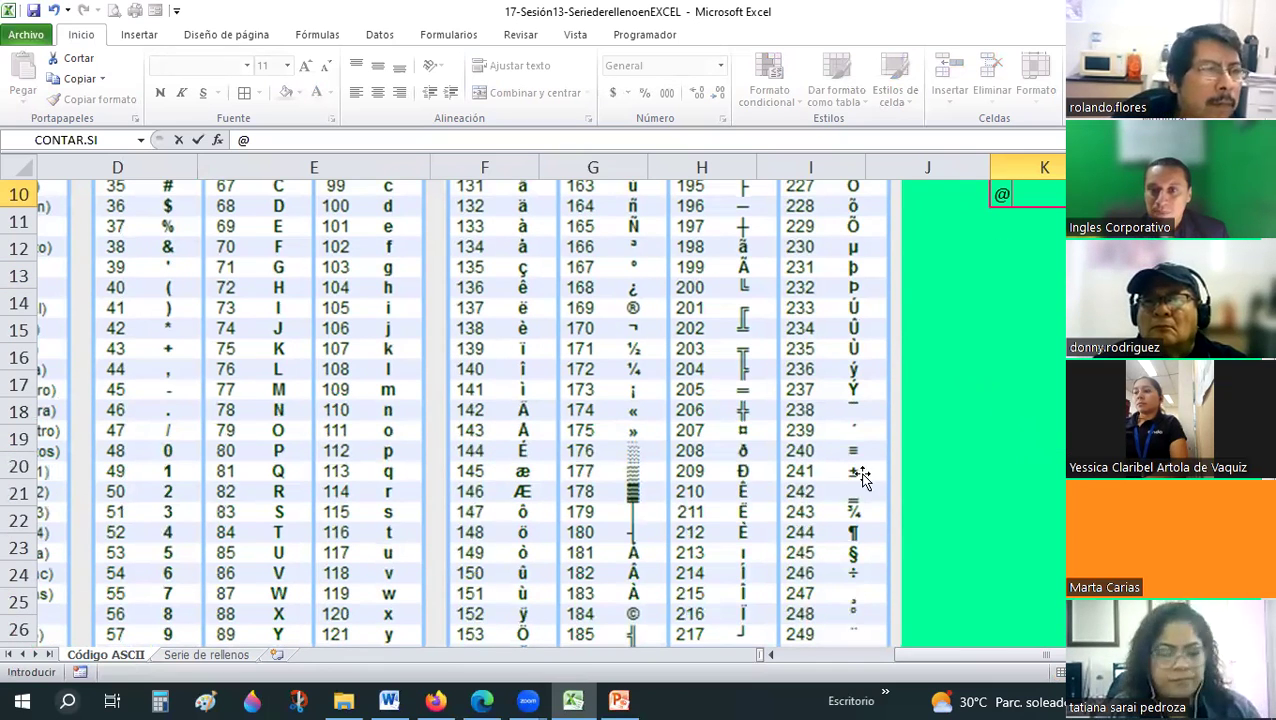
key("Return")
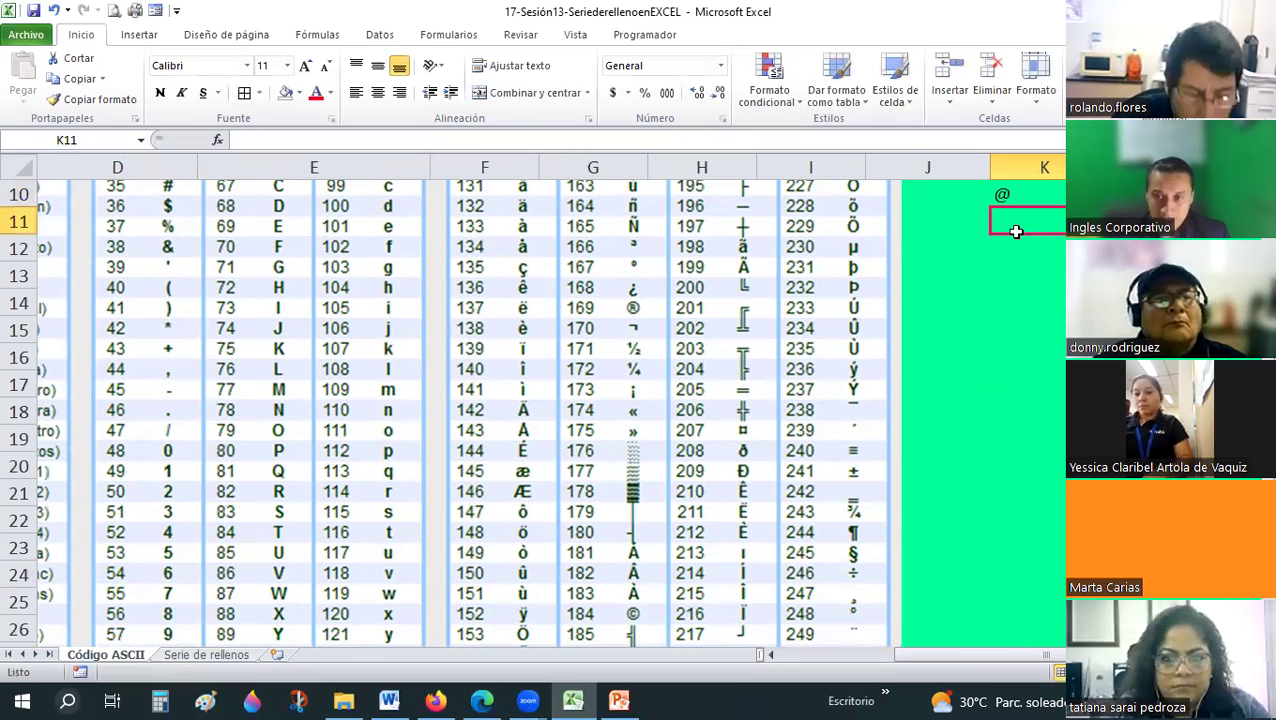
scroll(1015, 232, "up", 1)
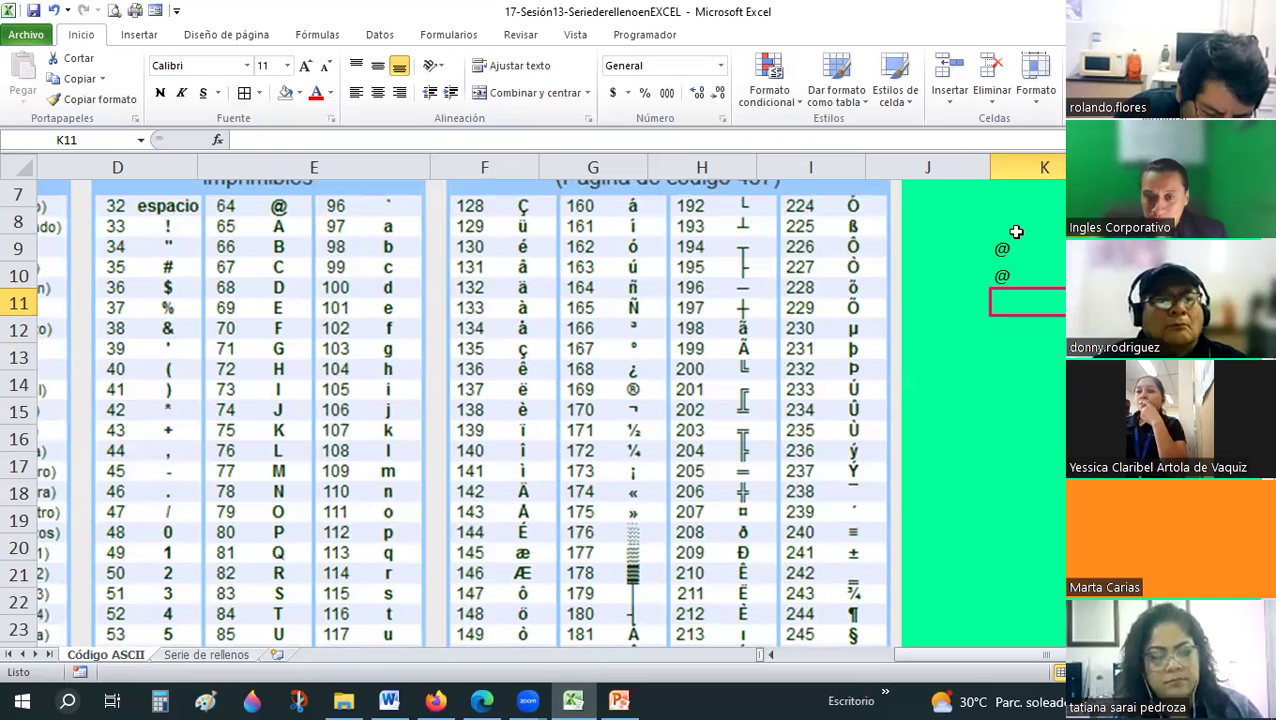
Enter the ± symbol into K11 using Alt+241.
key("alt")
key("alt")
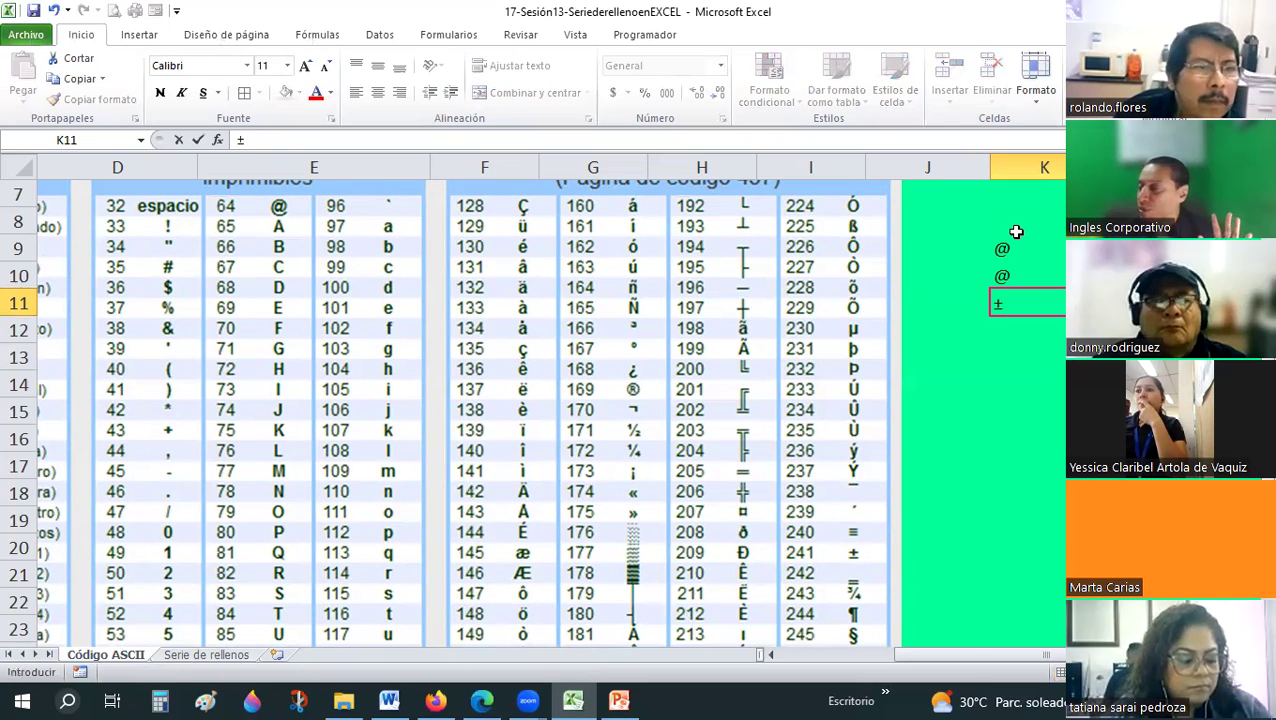
type("±")
key("Return")
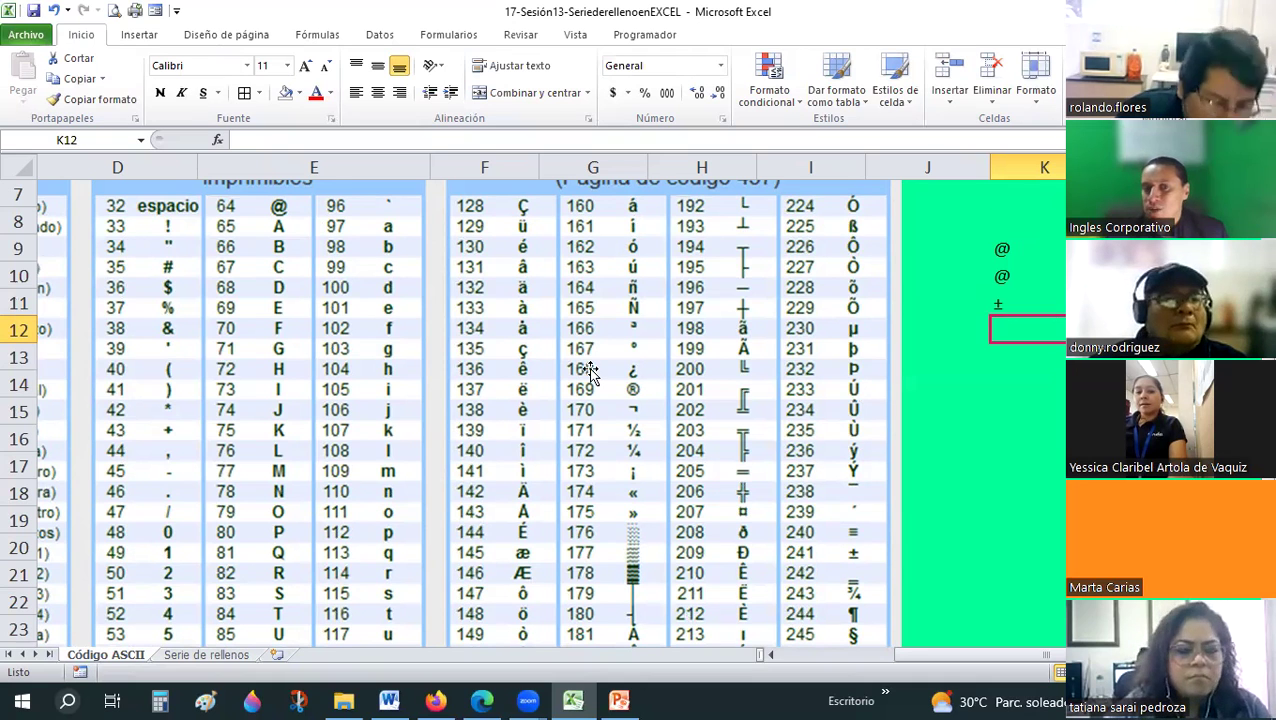
scroll(590, 372, "down", 2)
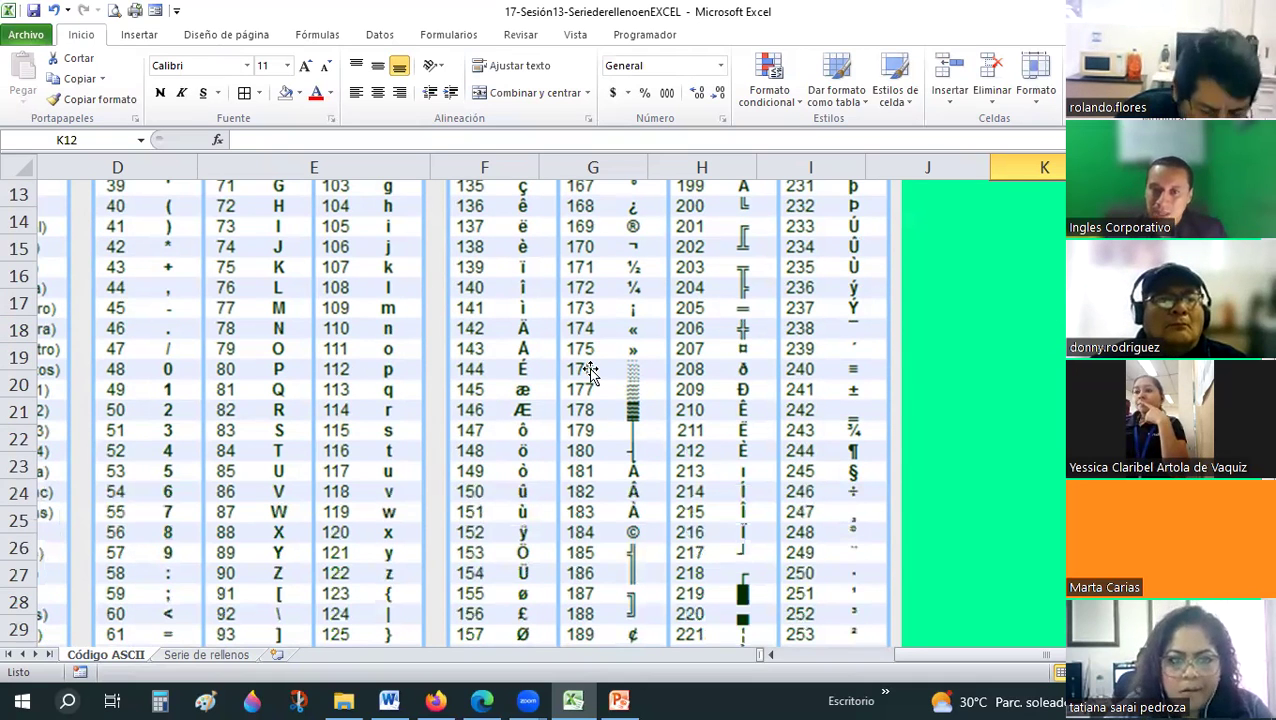
scroll(806, 501, "down", 3)
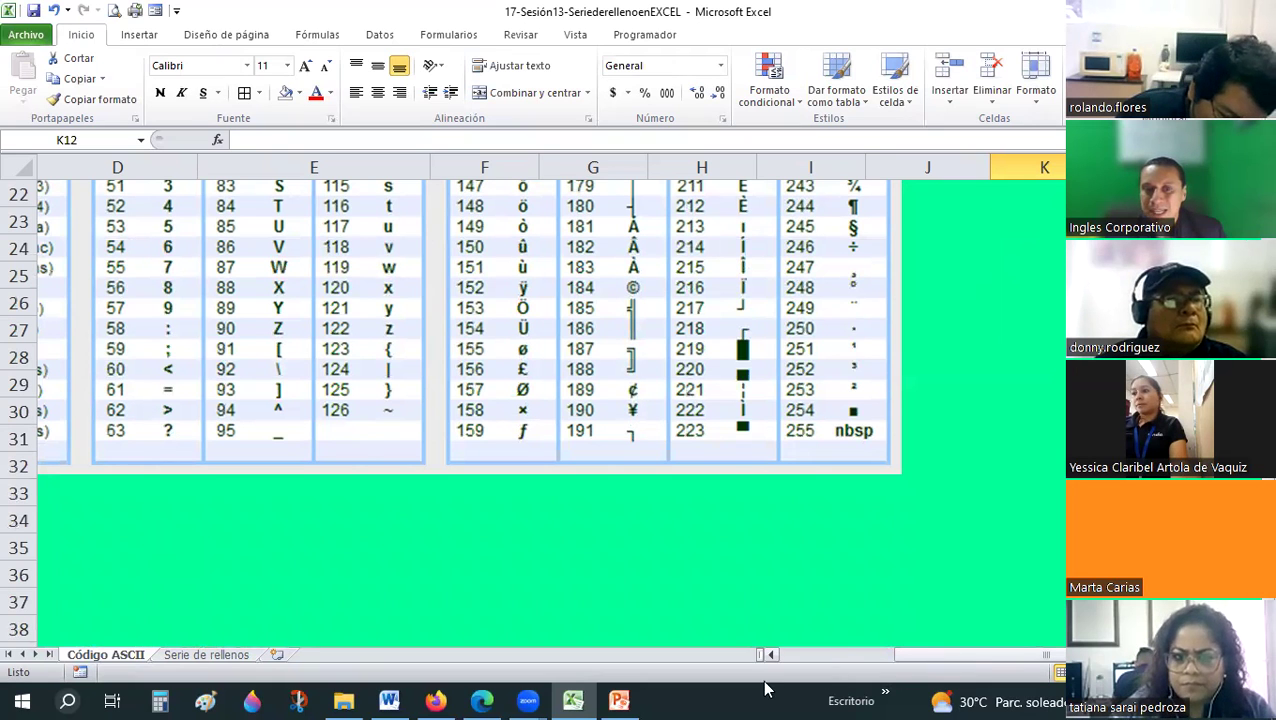
left_click_drag(938, 657, 754, 686)
scroll(549, 562, "up", 4)
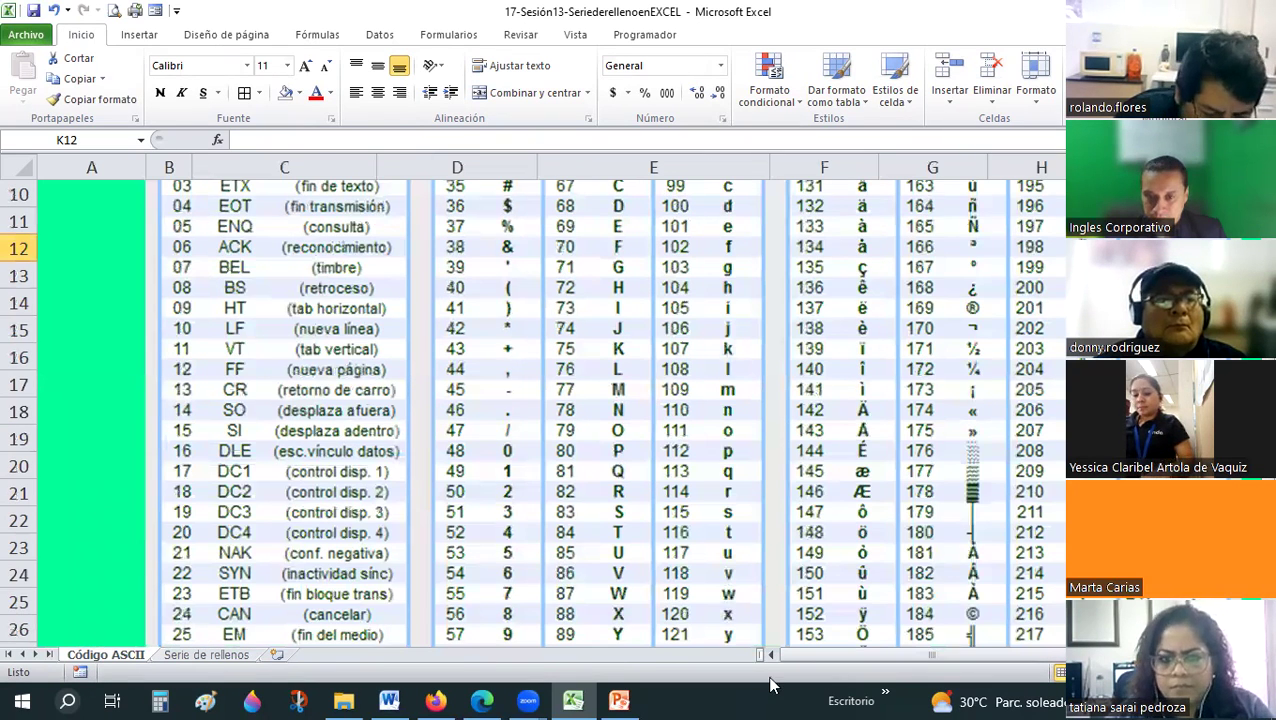
scroll(800, 648, "up", 3)
left_click_drag(955, 663, 860, 459)
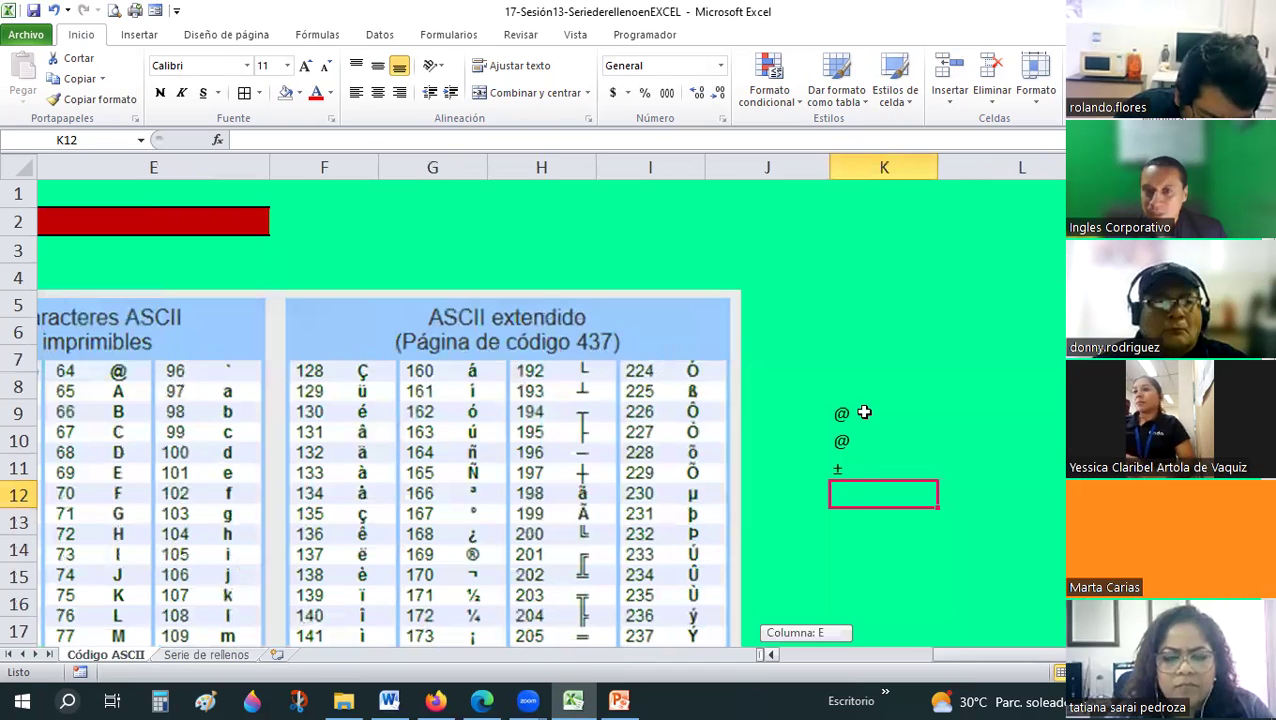
left_click_drag(850, 413, 860, 459)
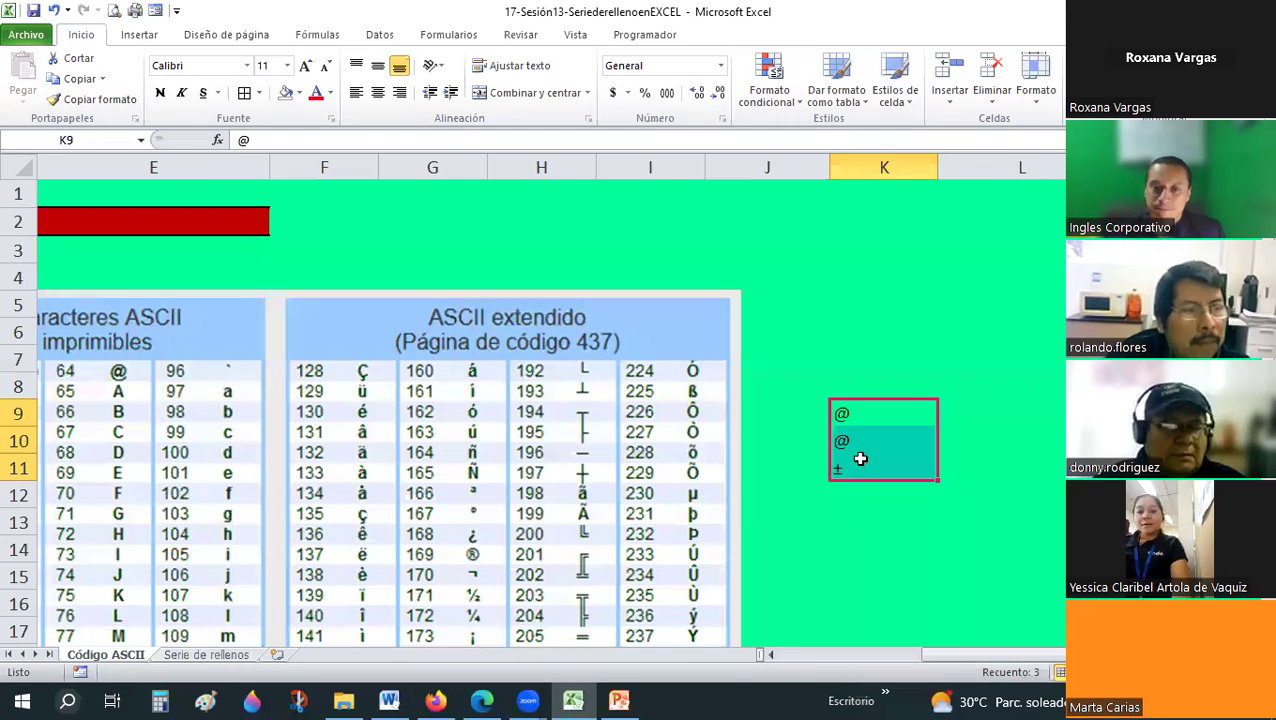
left_click(872, 545)
scroll(872, 516, "down", 3)
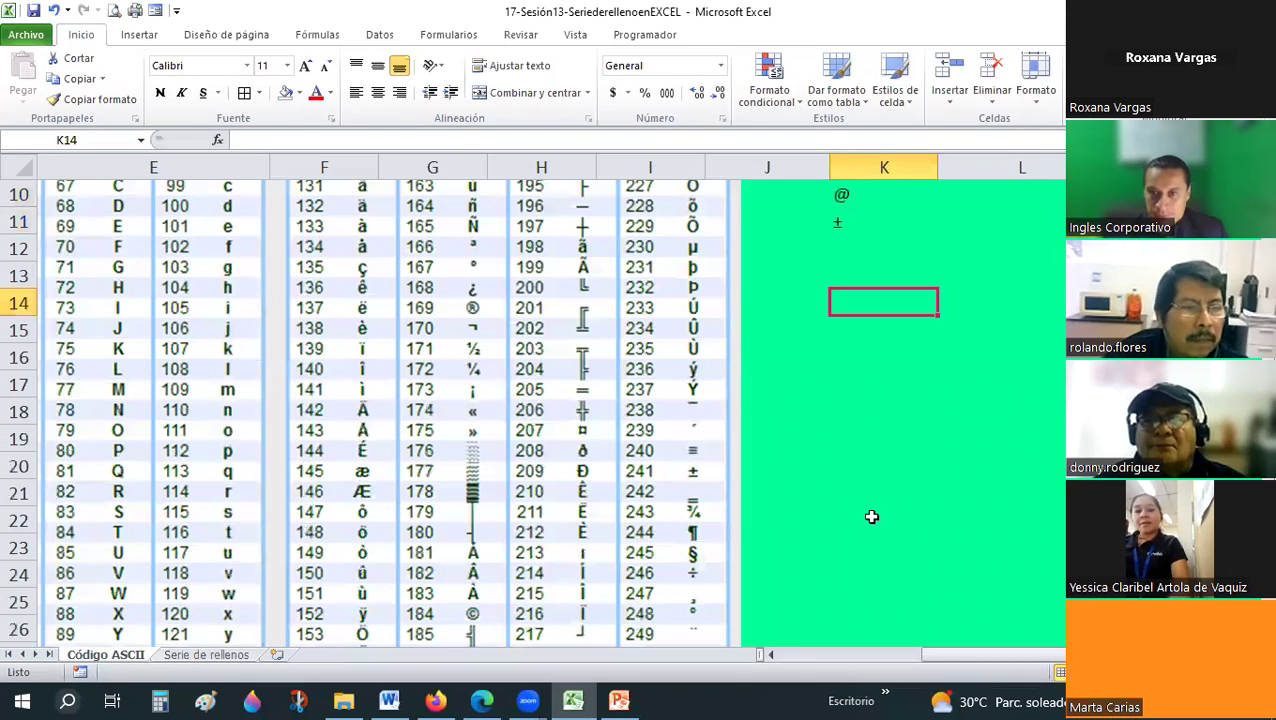
scroll(855, 468, "up", 2)
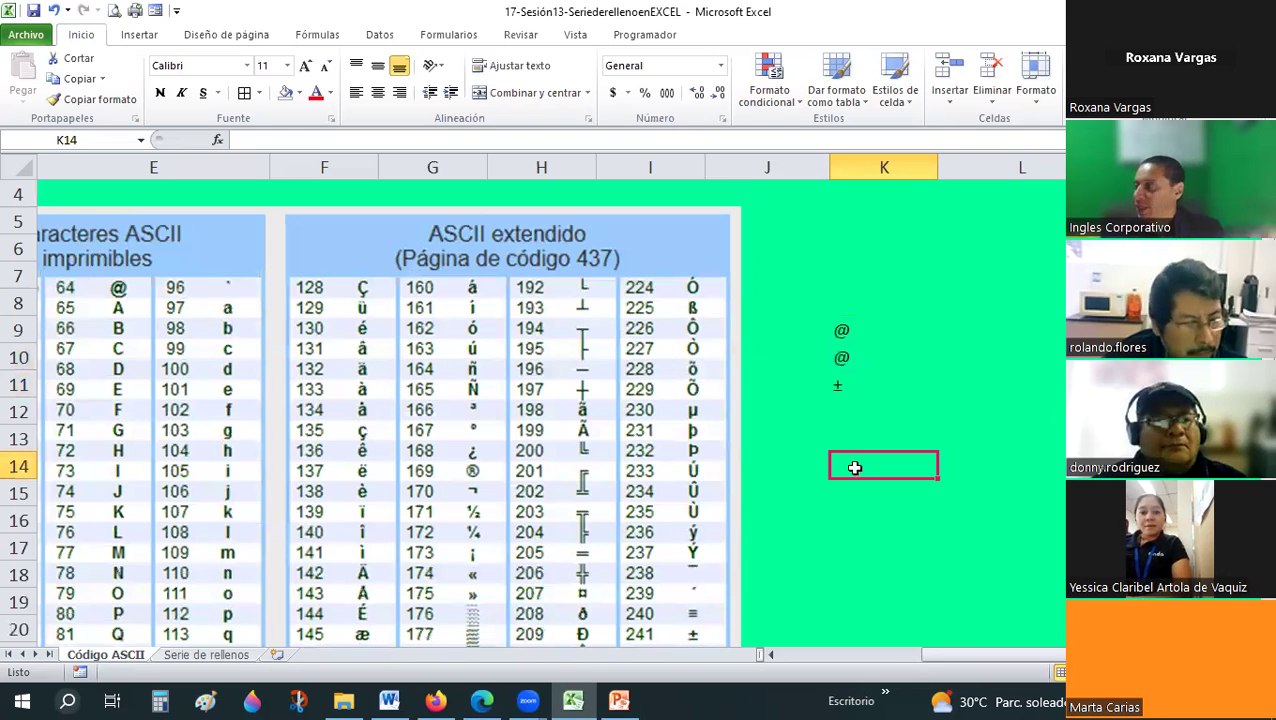
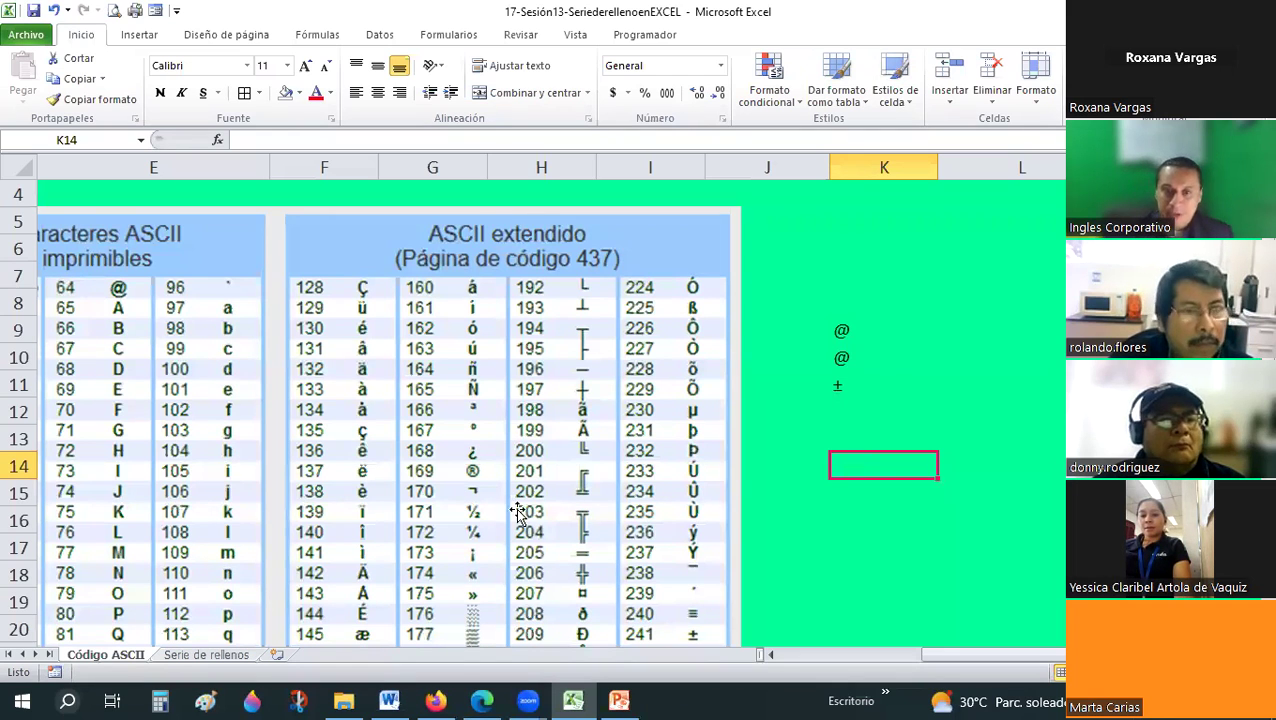
Go to the Serie de rellenos sheet and select E8 and F8 under Abecedario mayúscula.
key("Up")
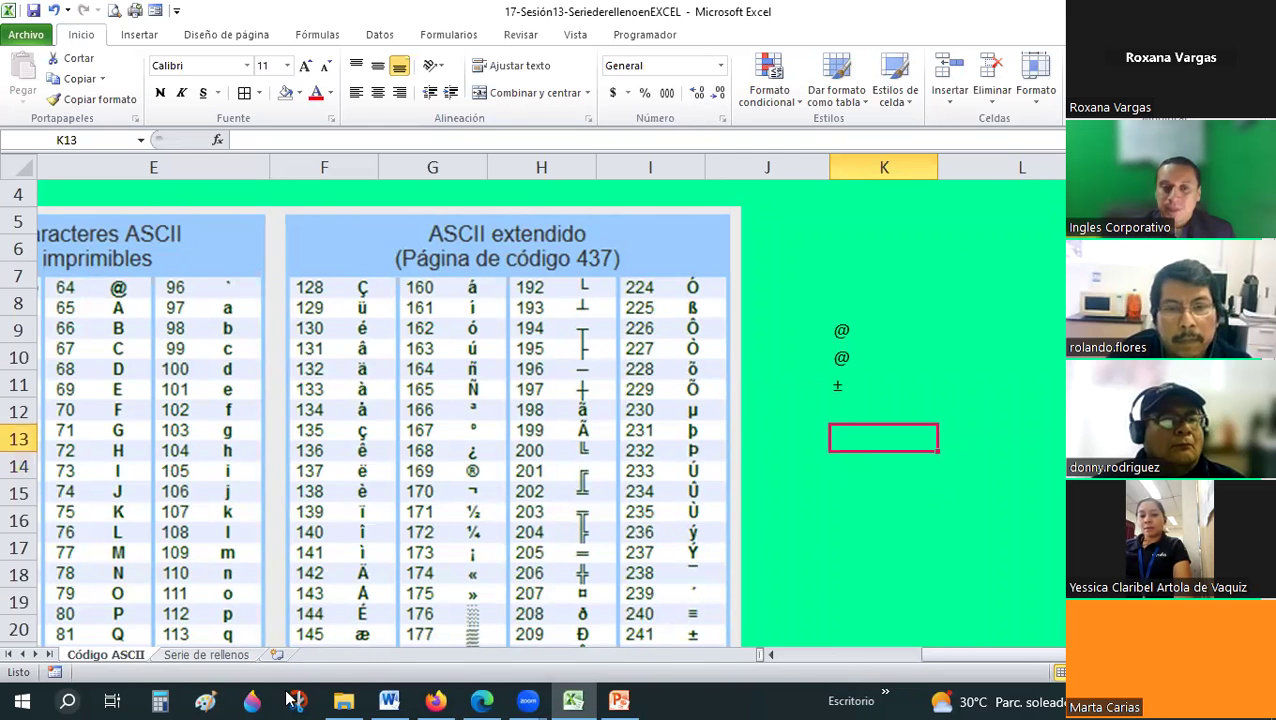
left_click(206, 654)
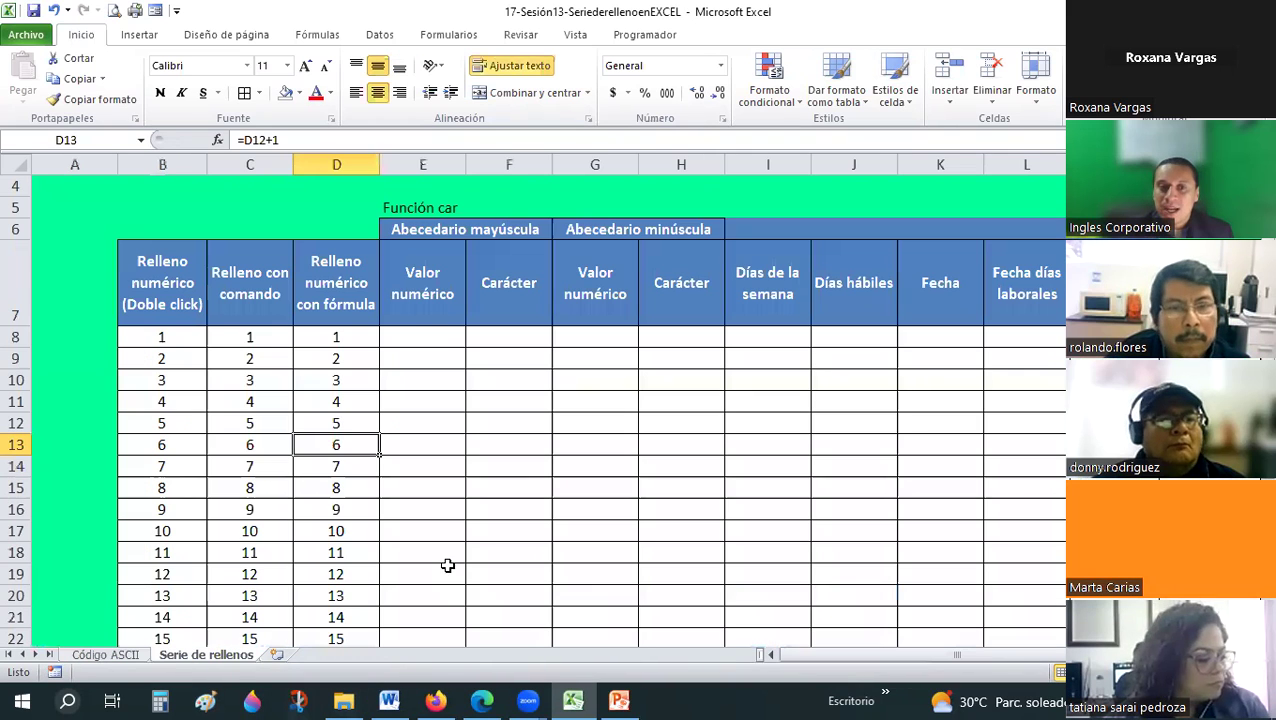
left_click(436, 329)
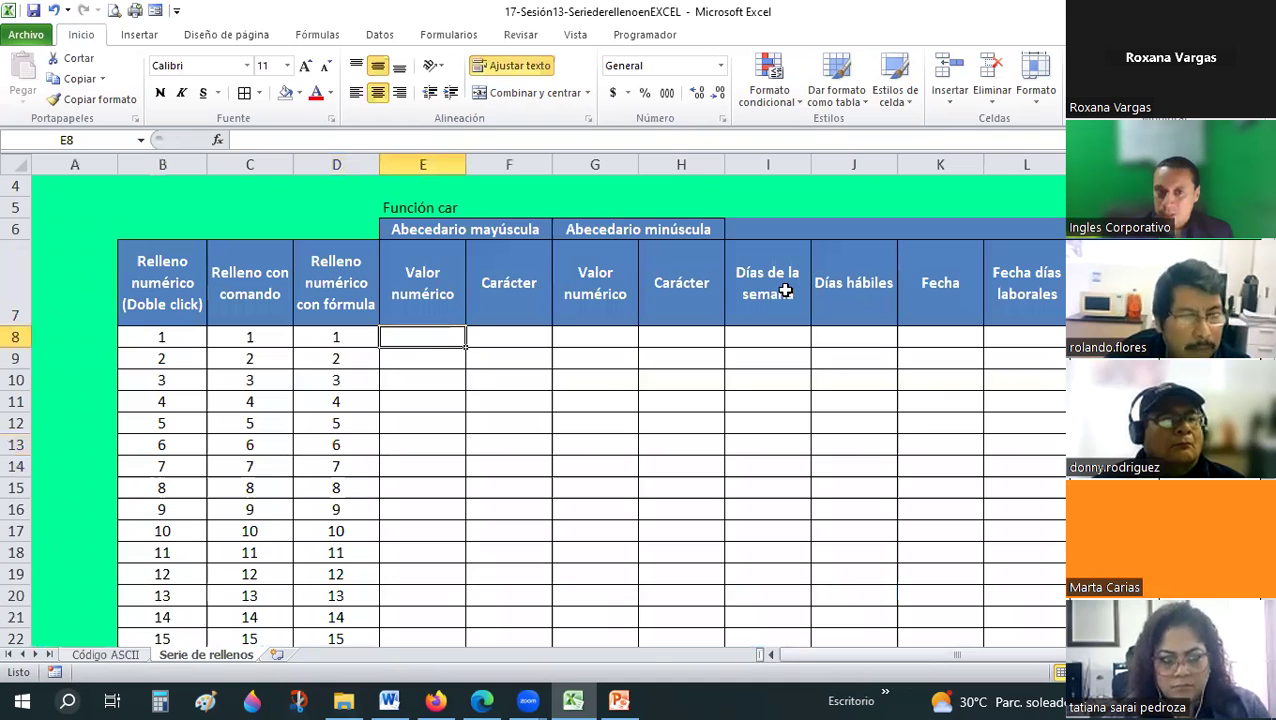
left_click(522, 340)
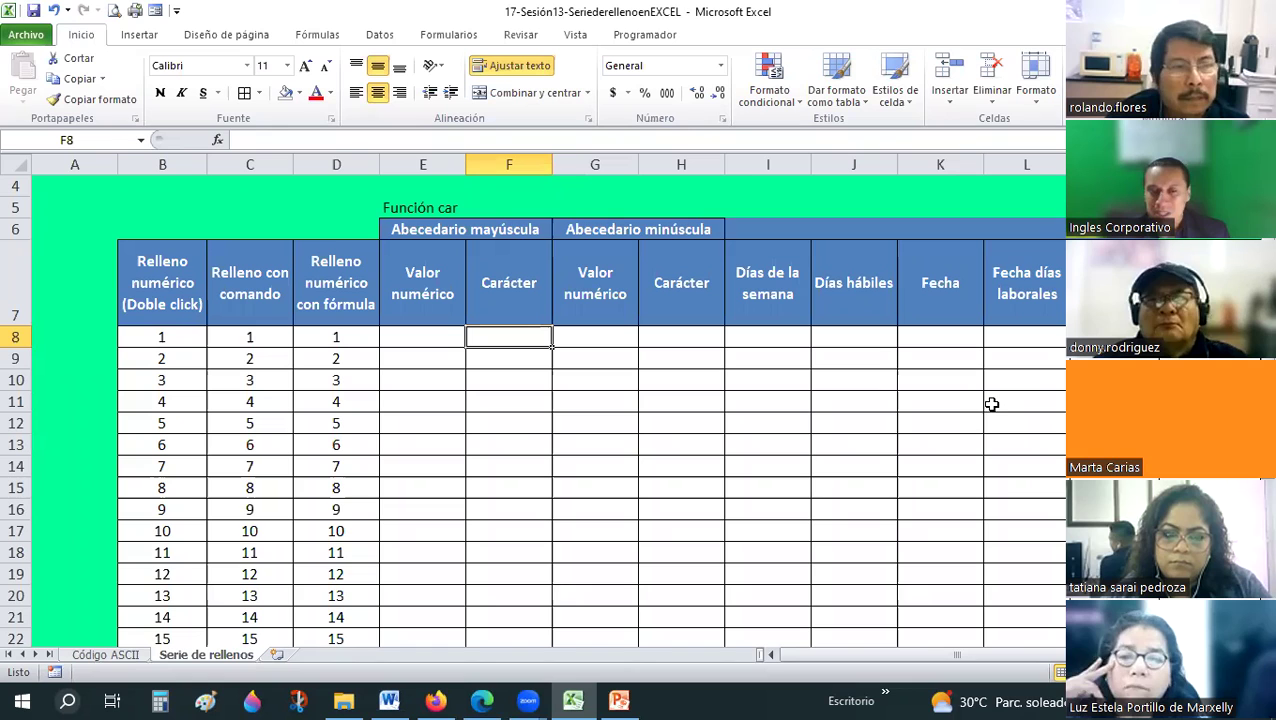
scroll(462, 404, "down", 3)
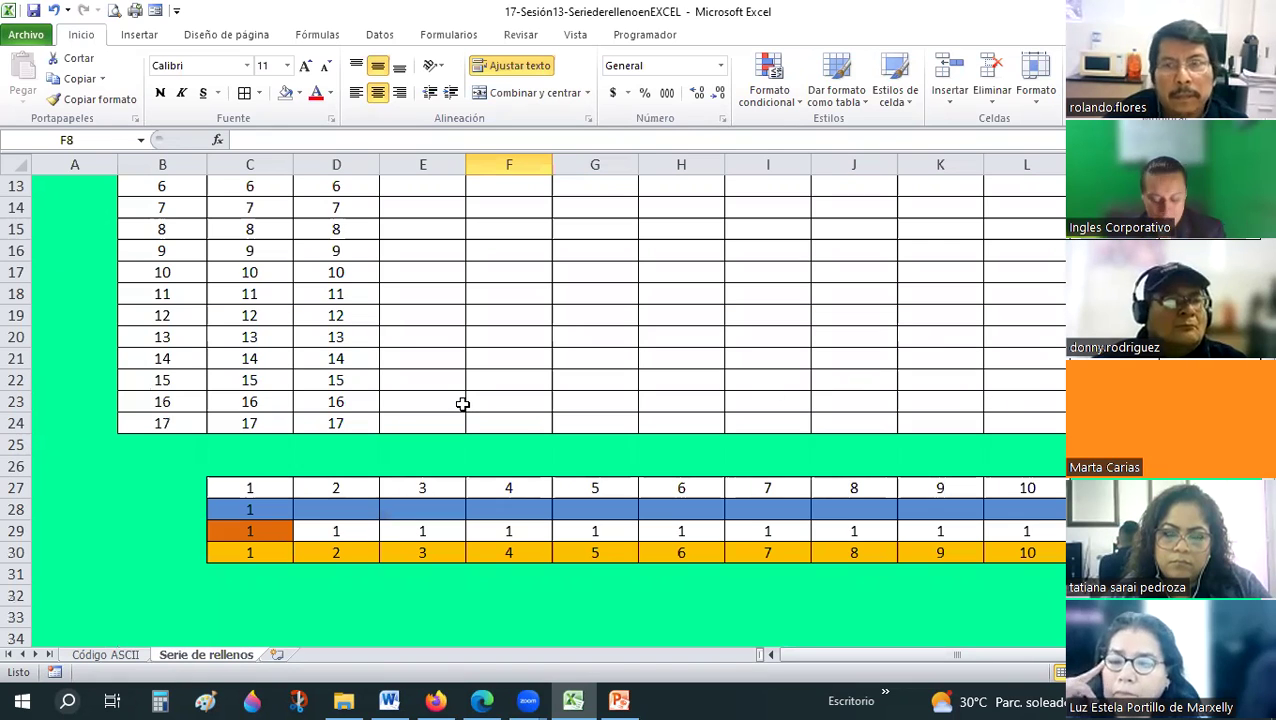
scroll(462, 404, "up", 2)
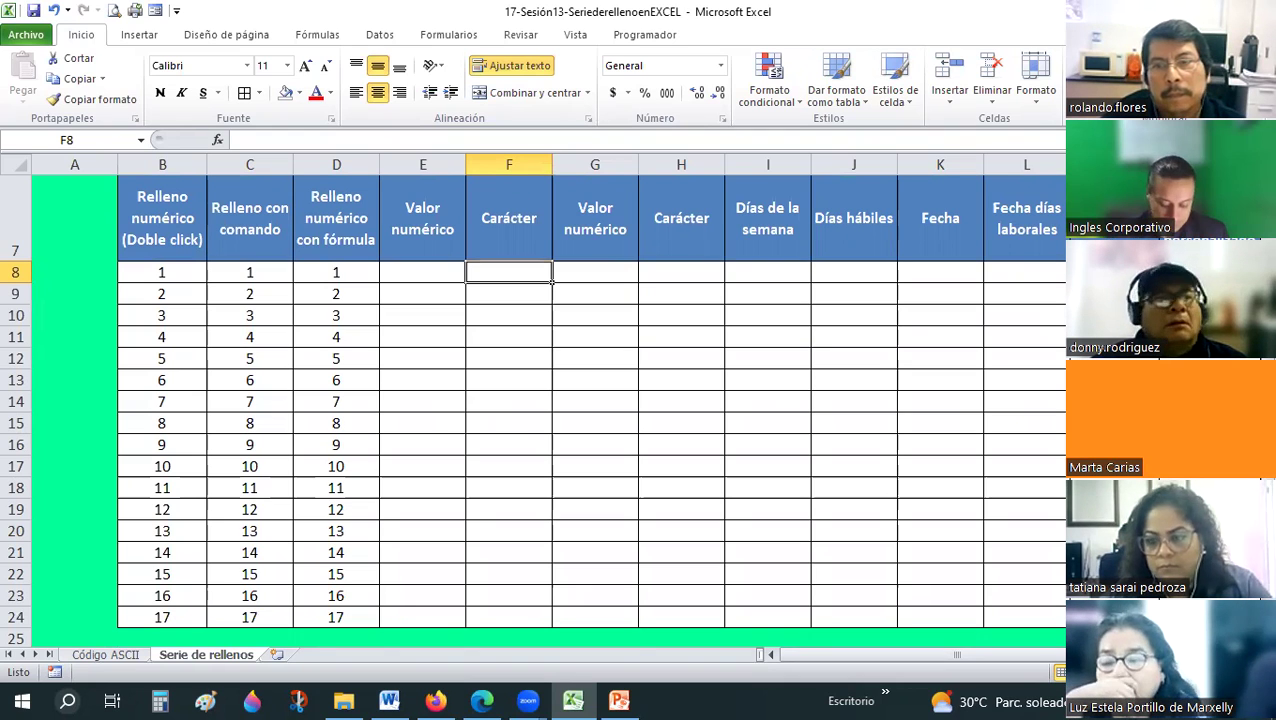
Enter A in F8 and copy it down column F to row 24.
type("A")
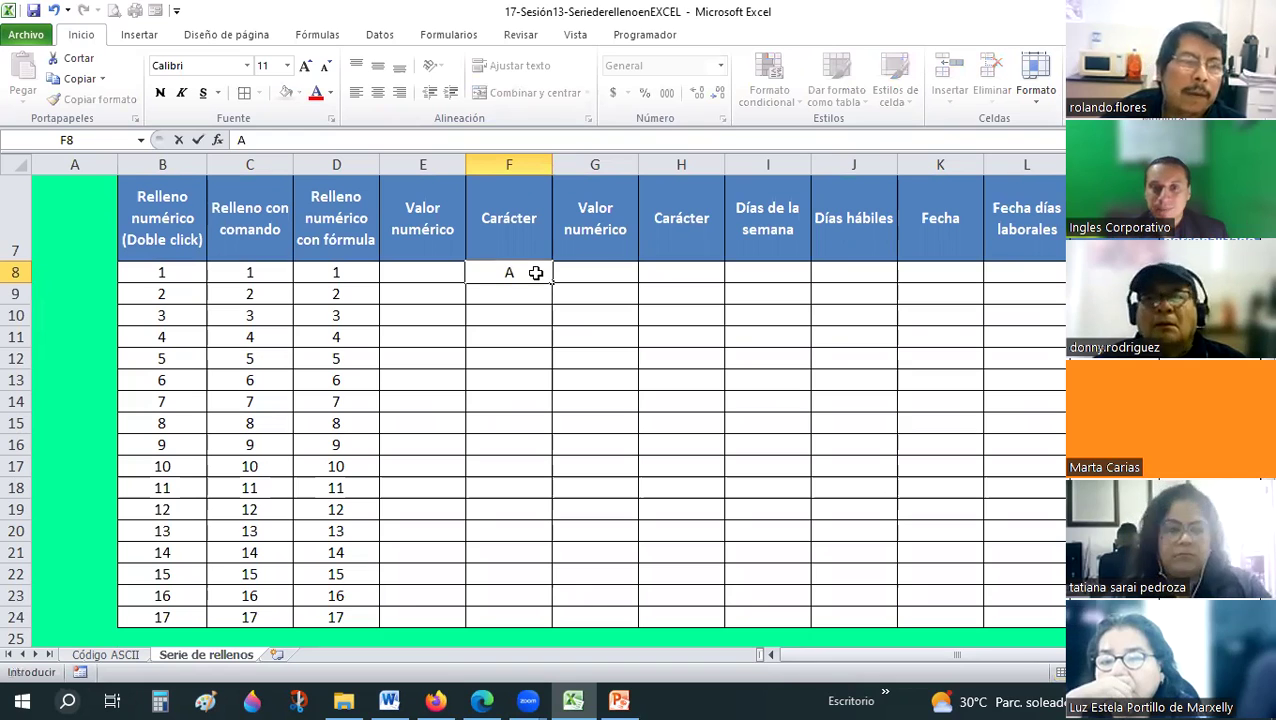
key("Return")
left_click(504, 271)
mouse_move(551, 282)
left_mouse_down()
mouse_move(624, 547)
mouse_move(561, 453)
left_mouse_up()
scroll(565, 450, "down", 2)
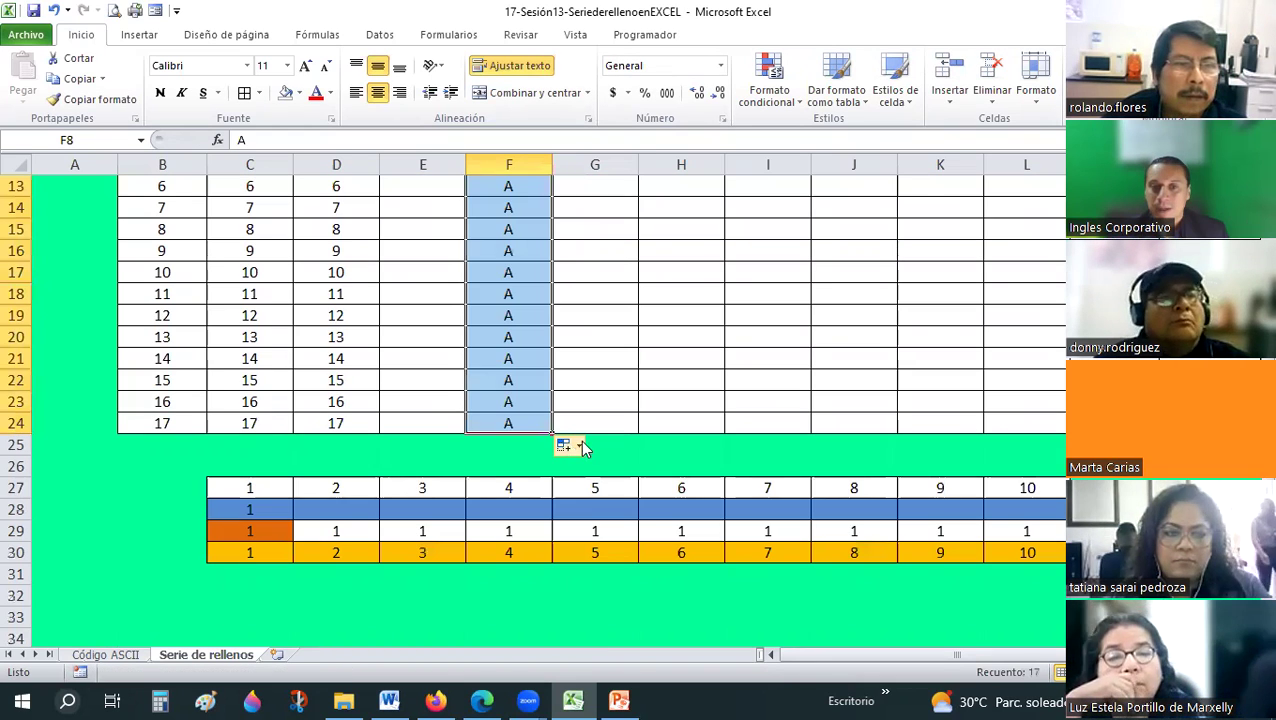
left_click(578, 446)
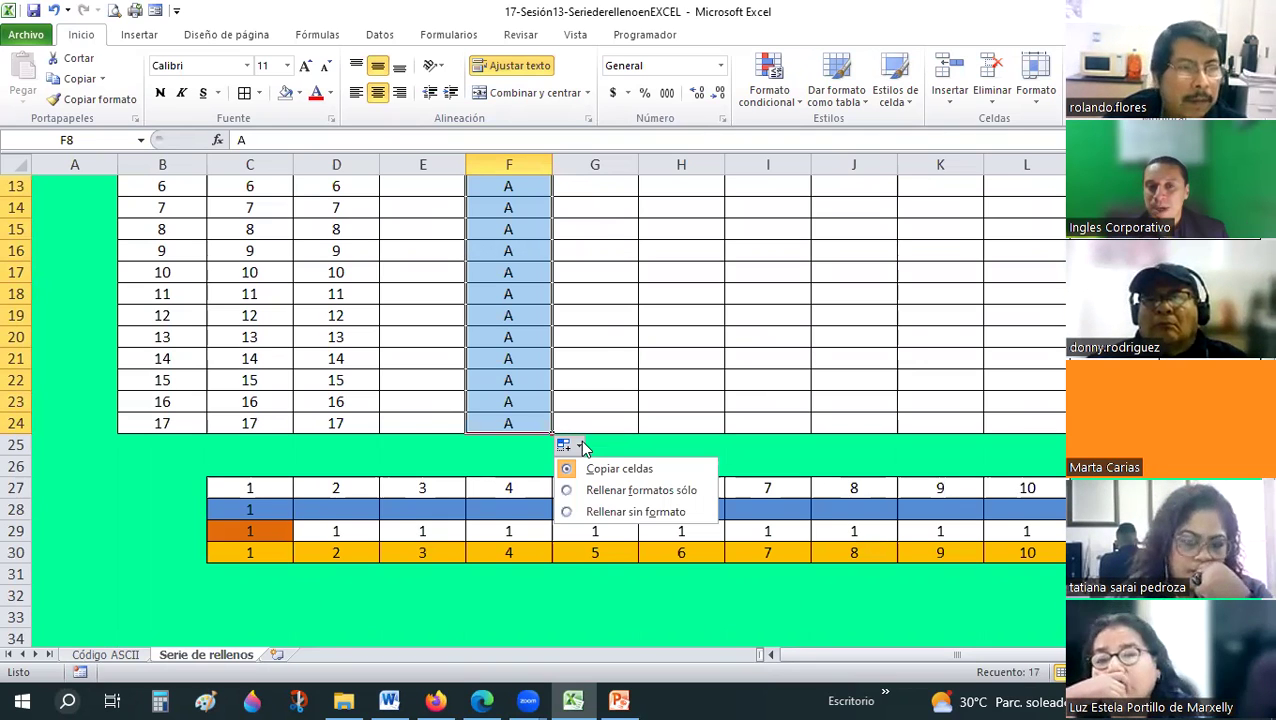
left_click(603, 335)
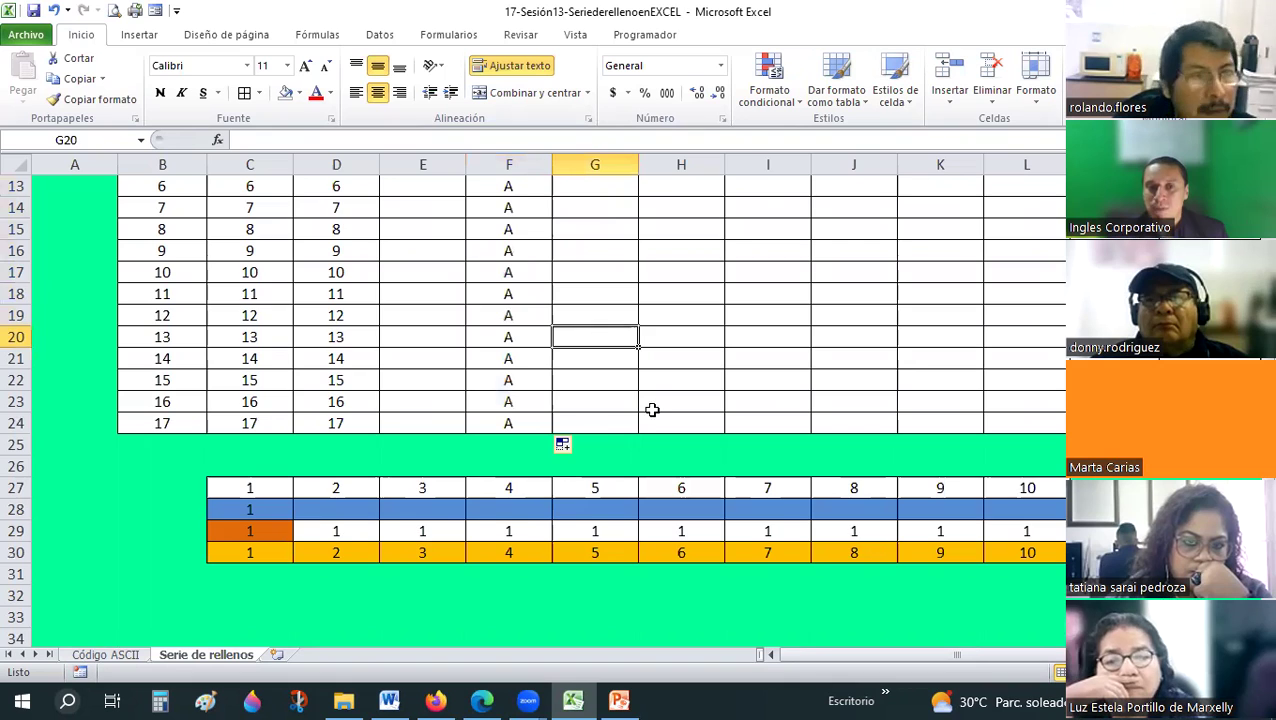
scroll(651, 409, "up", 4)
Try a 1–17 fill series in H8:H24 via Auto Fill Options, then delete it.
left_click(655, 407)
type("1")
key("Return")
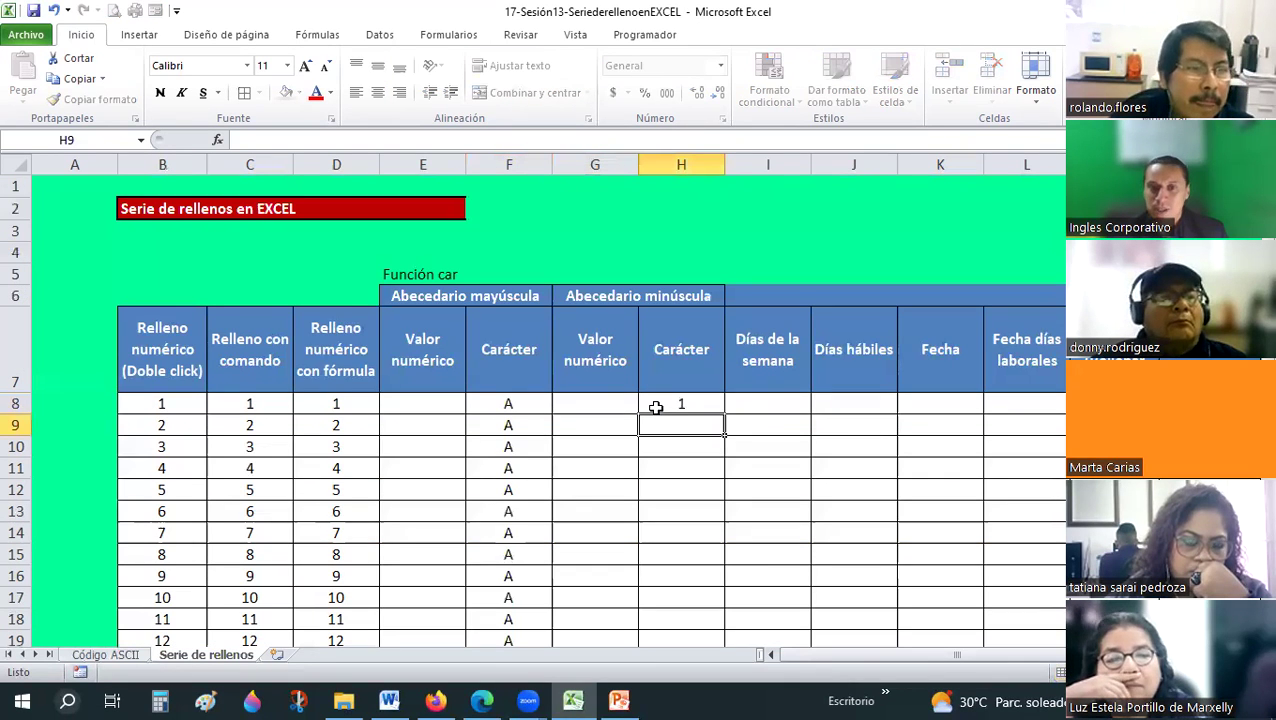
left_click(655, 407)
mouse_move(724, 414)
left_mouse_down()
mouse_move(713, 612)
mouse_move(737, 557)
left_mouse_up()
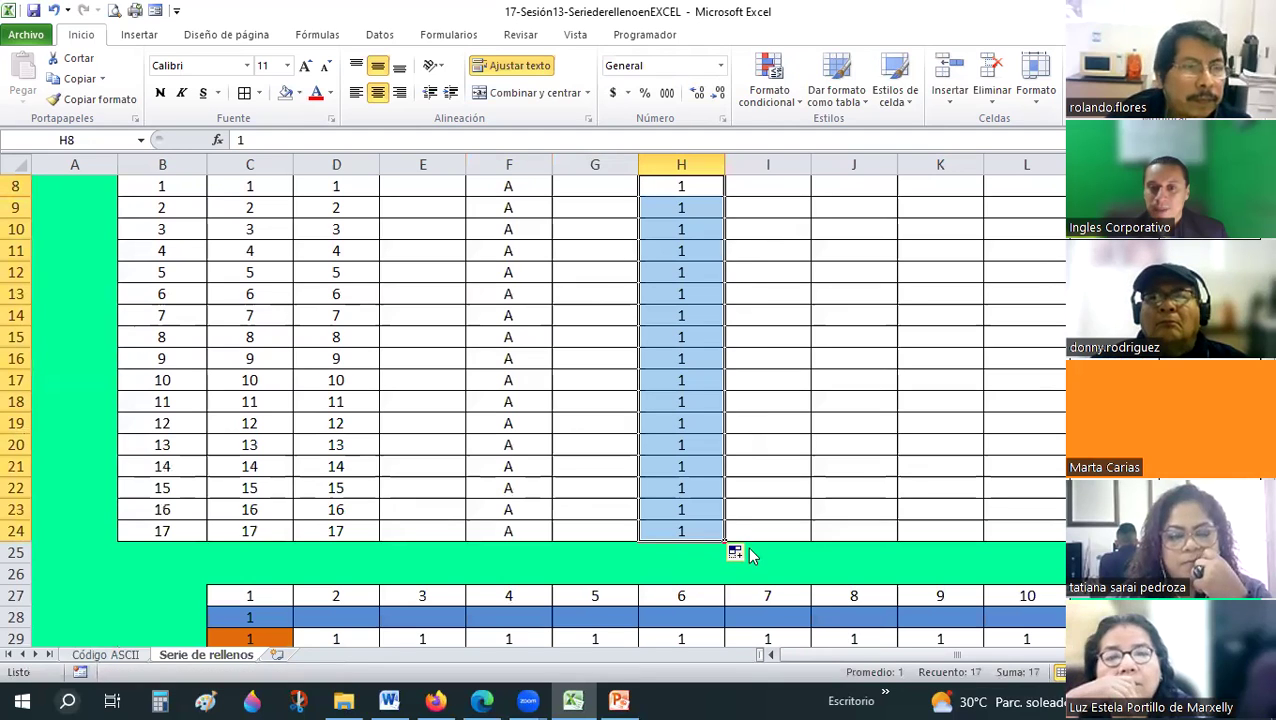
left_click(748, 554)
left_click(795, 596)
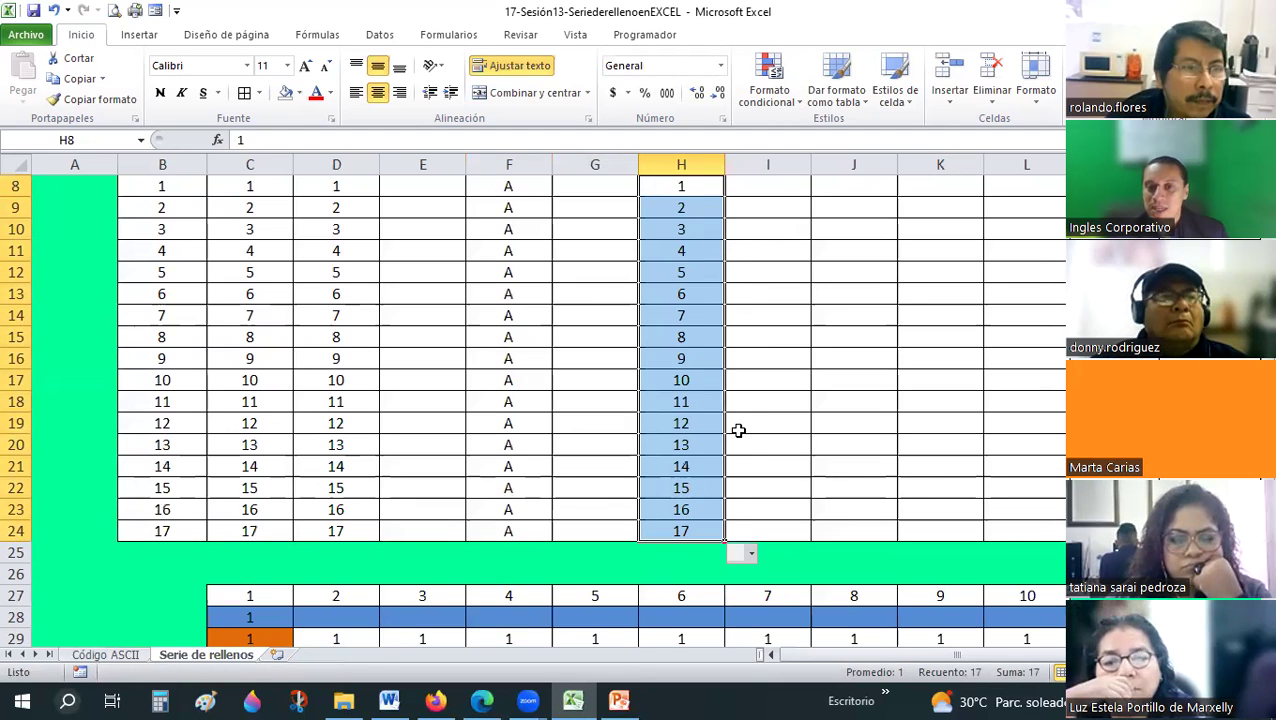
key("Delete")
scroll(432, 430, "up", 2)
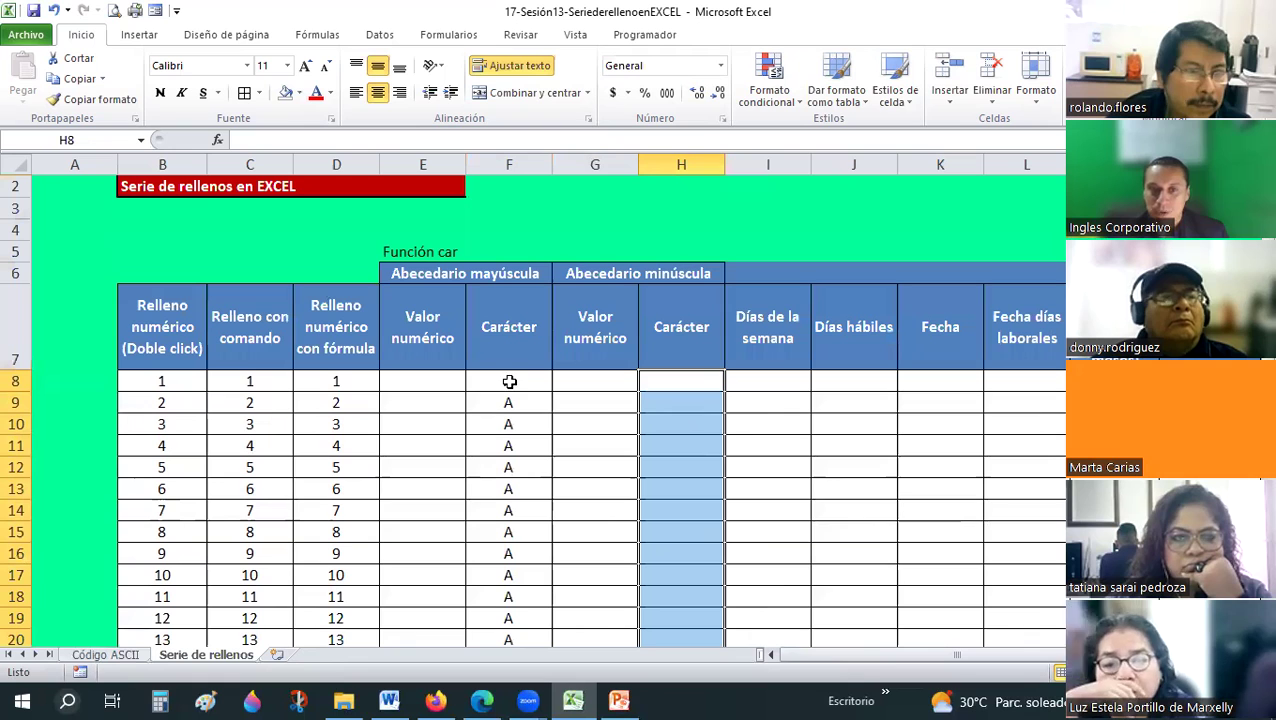
Refill the letter A down column F through row 24, keeping the default fill.
left_click(545, 388)
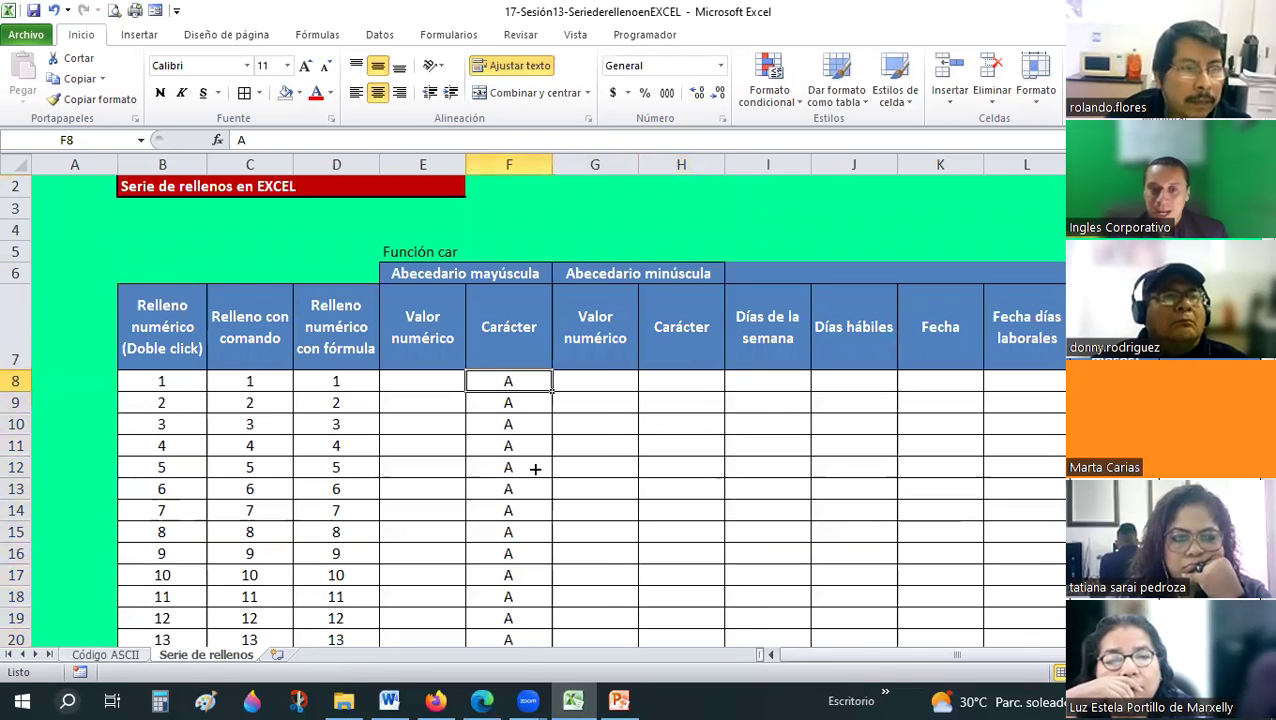
left_click_drag(551, 391, 526, 678)
left_click_drag(531, 596, 526, 619)
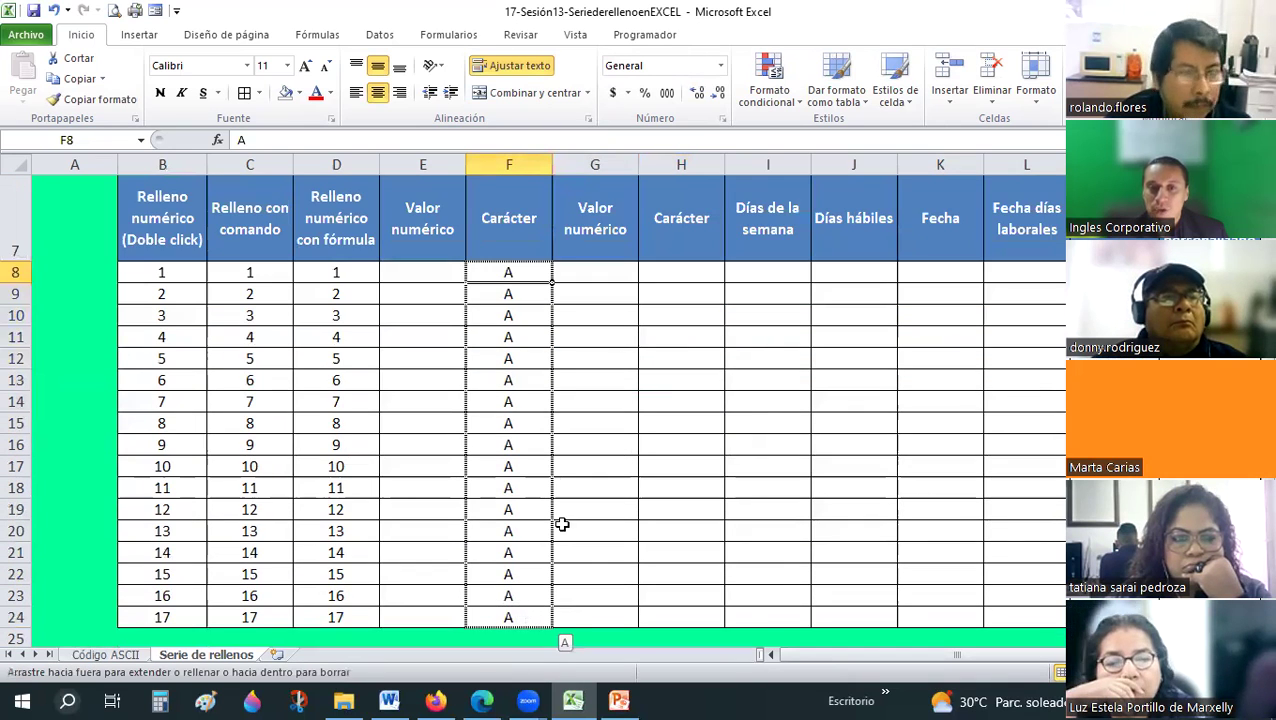
left_click_drag(562, 524, 560, 520)
scroll(513, 398, "down", 2)
scroll(537, 370, "down", 1)
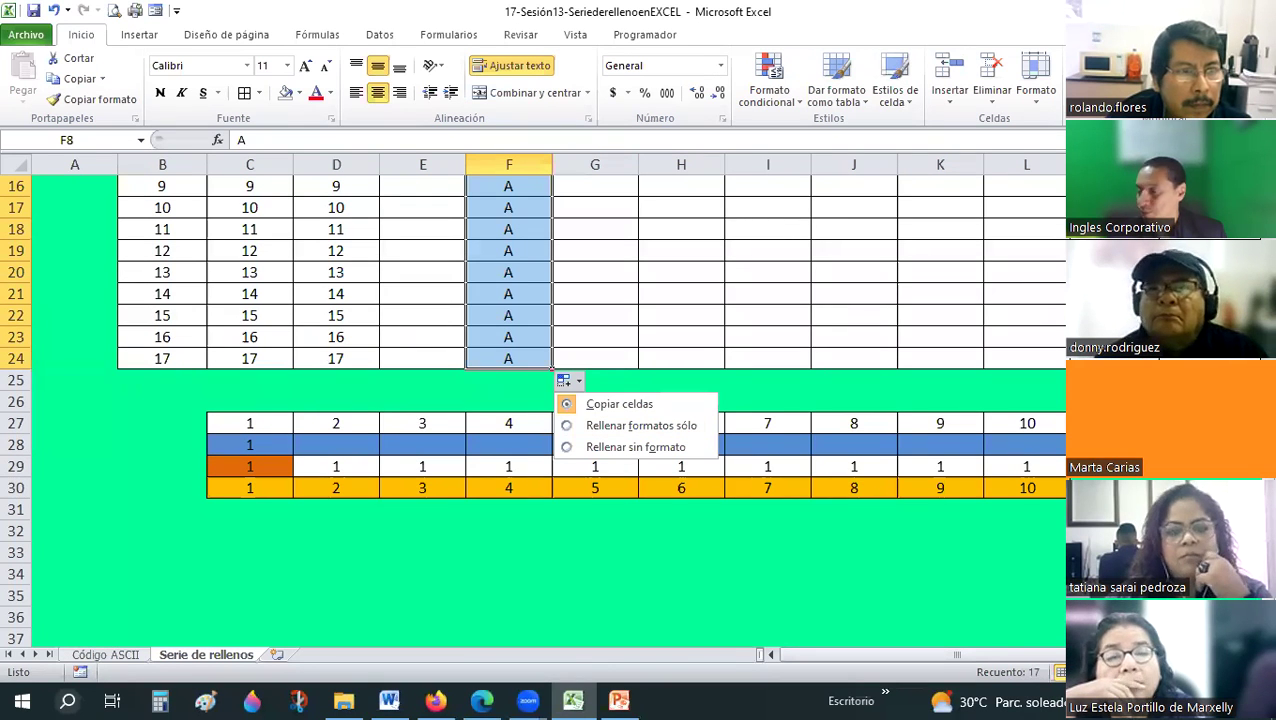
left_click(619, 404)
left_click(595, 466)
scroll(581, 353, "up", 2)
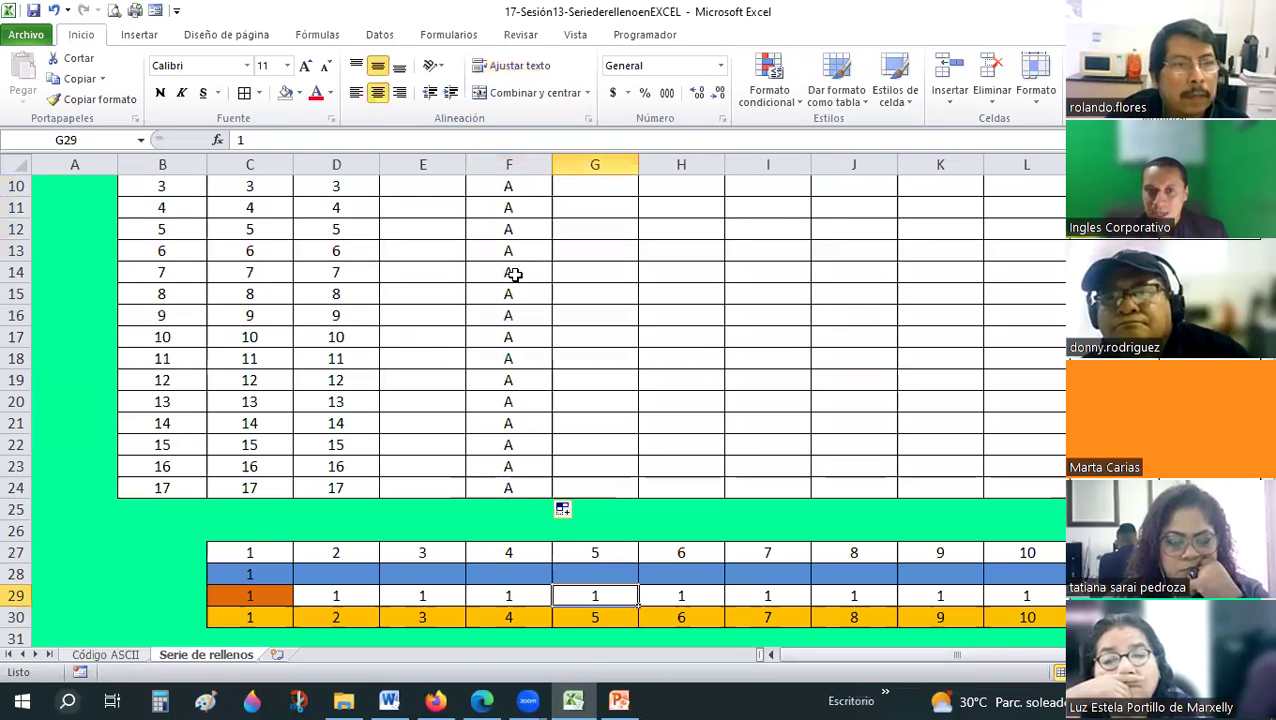
scroll(513, 286, "up", 1)
Enter B in F9 and repeat the A/B pair down column F to row 24.
left_click(519, 295)
type("B")
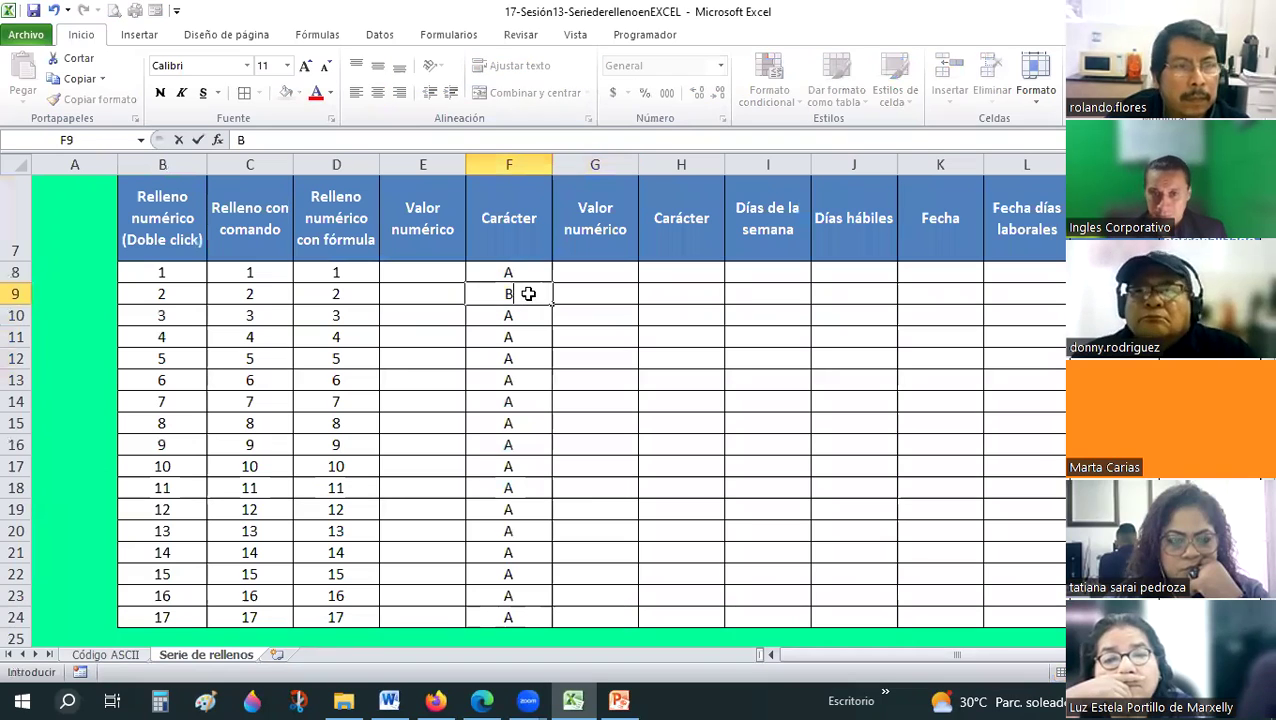
key("Return")
left_click_drag(525, 272, 525, 294)
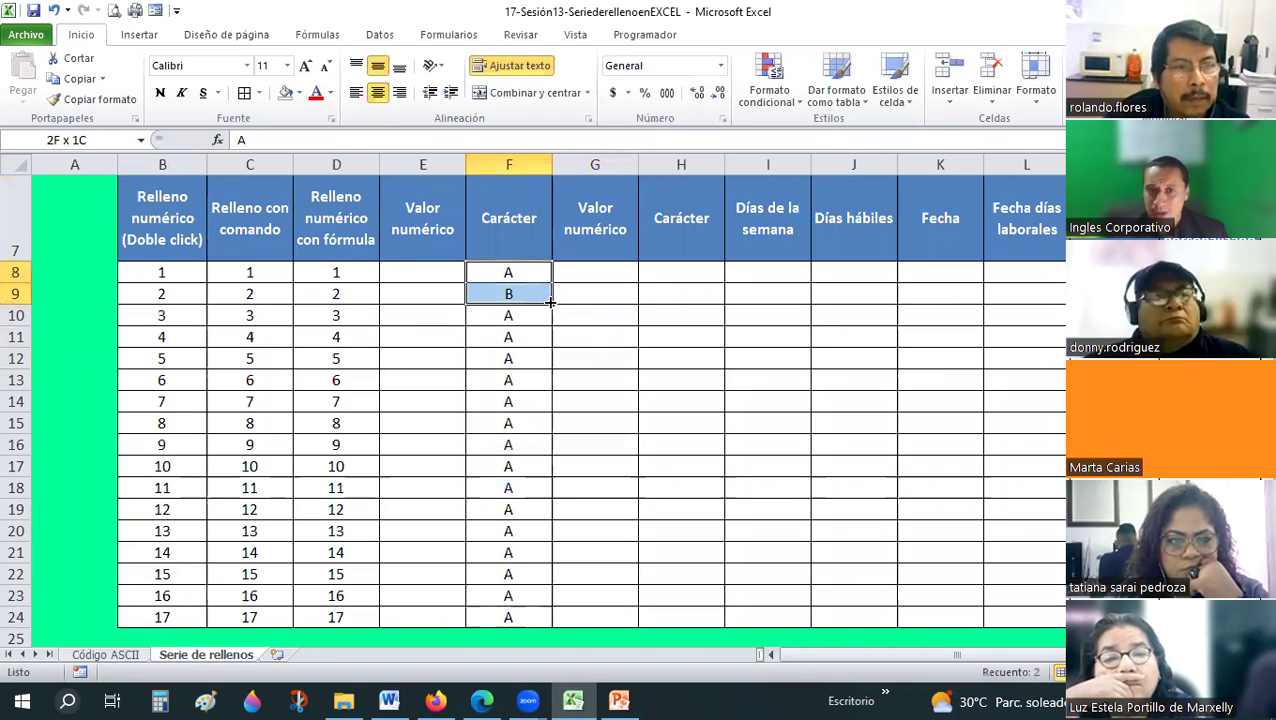
left_click_drag(552, 509, 547, 620)
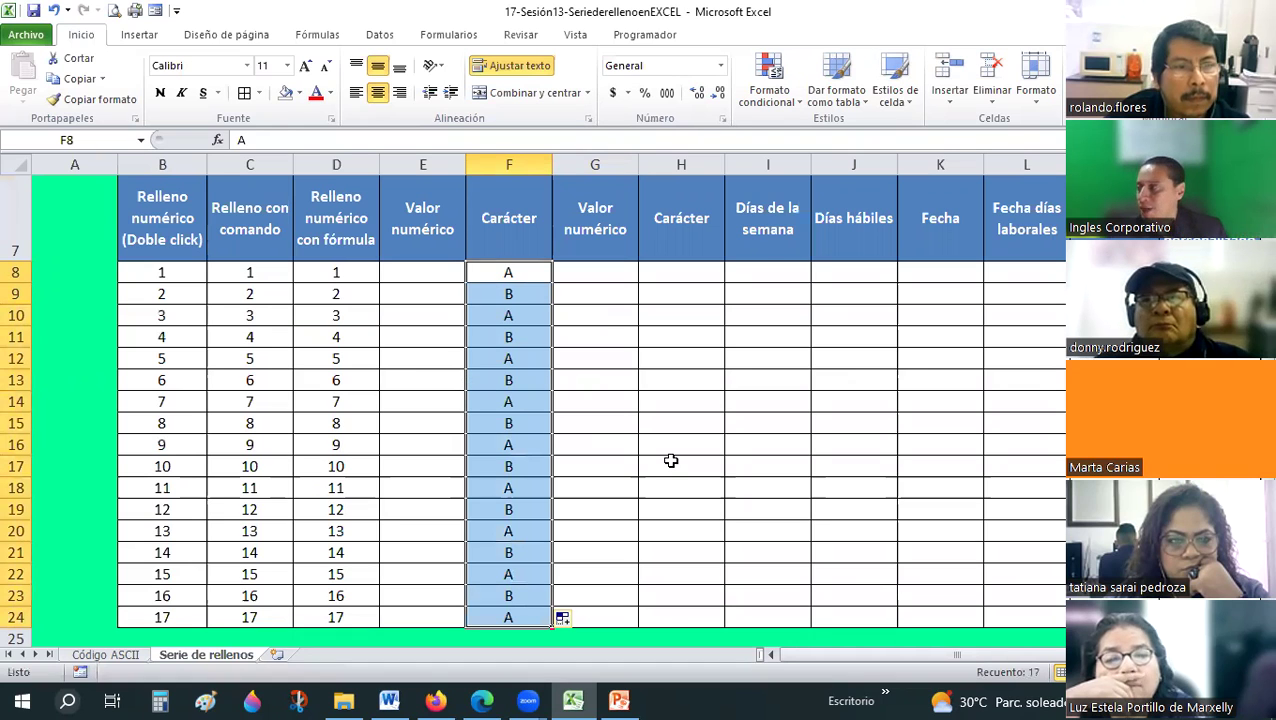
scroll(558, 497, "down", 1)
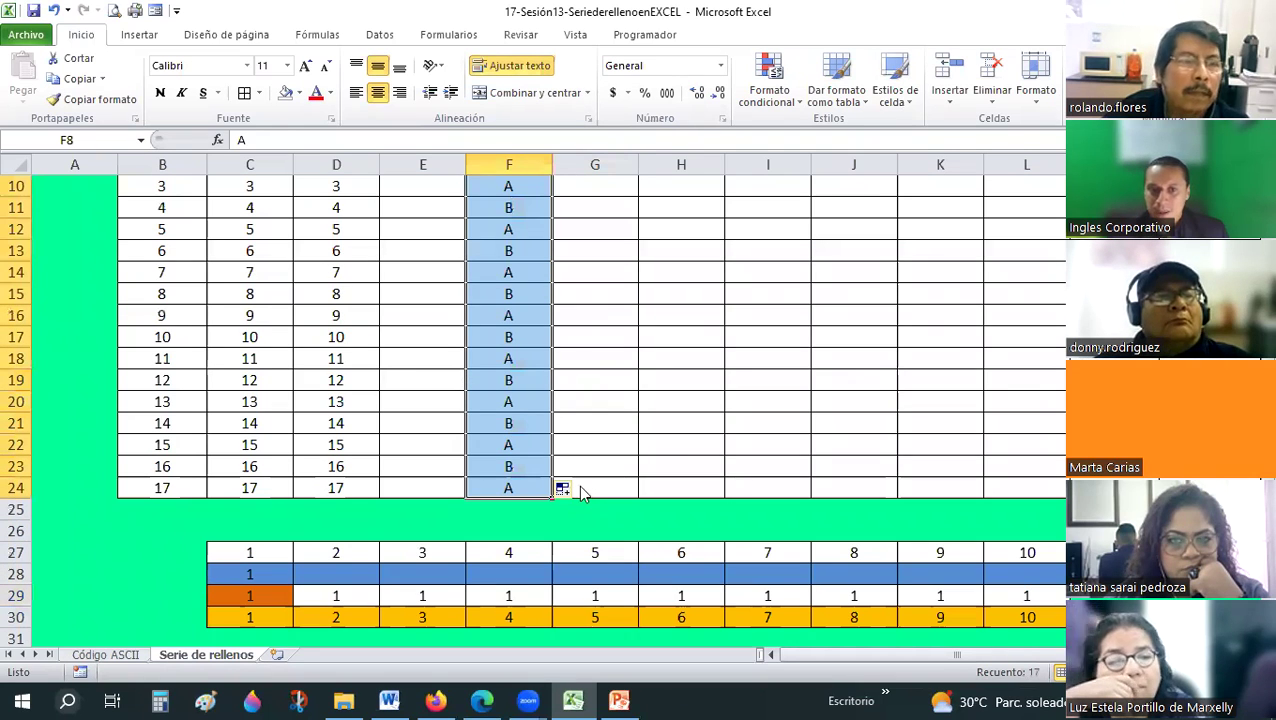
left_click(565, 488)
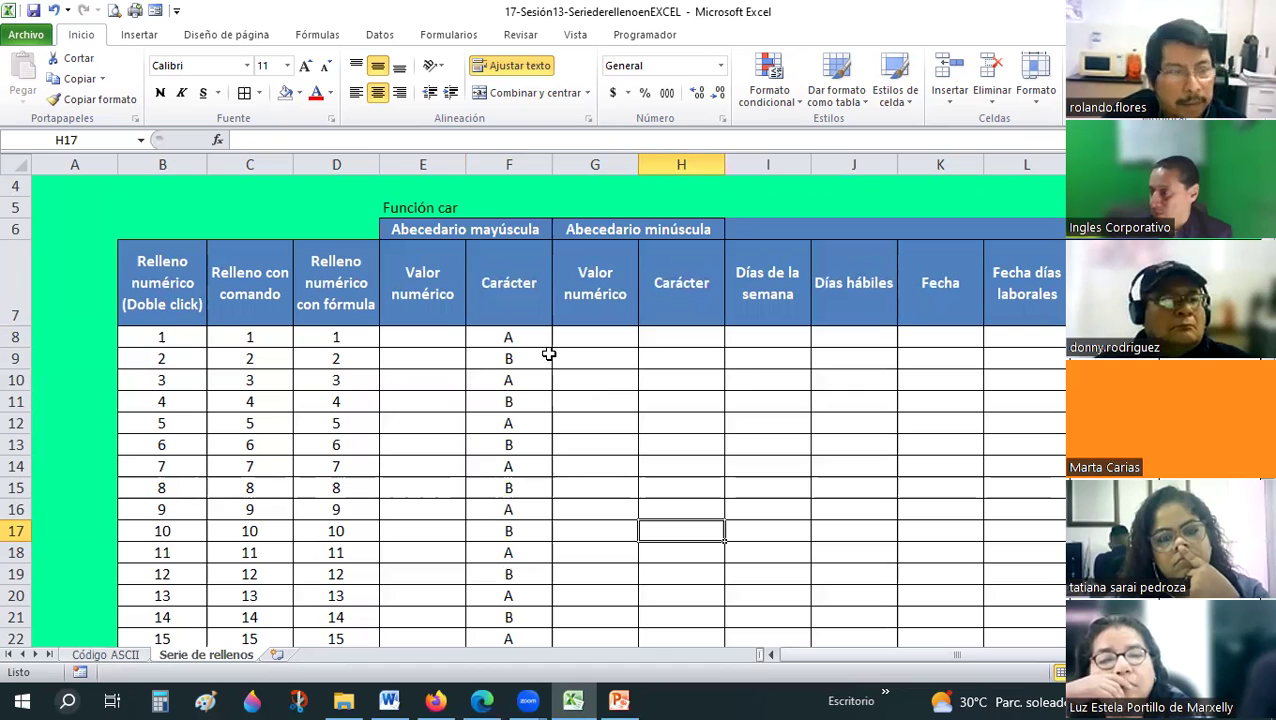
Clear the letters from F8:F24 and reselect F8.
left_click_drag(528, 336, 494, 631)
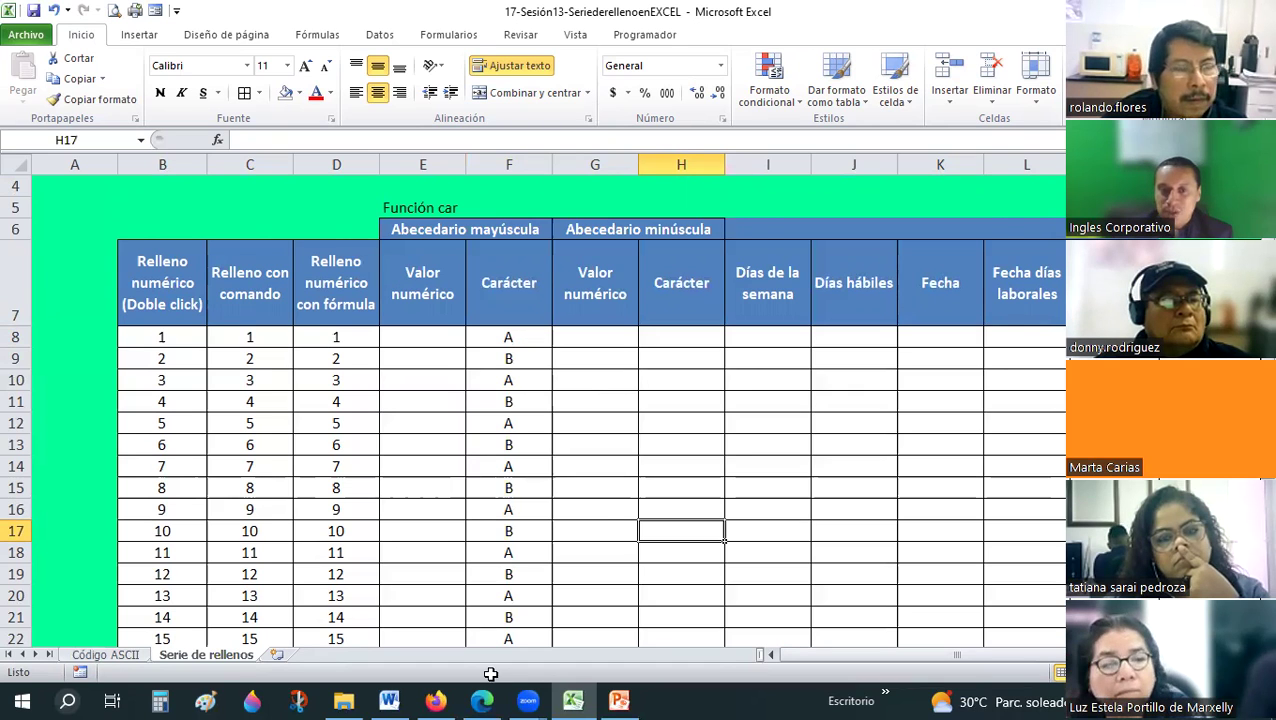
left_click_drag(498, 539, 500, 543)
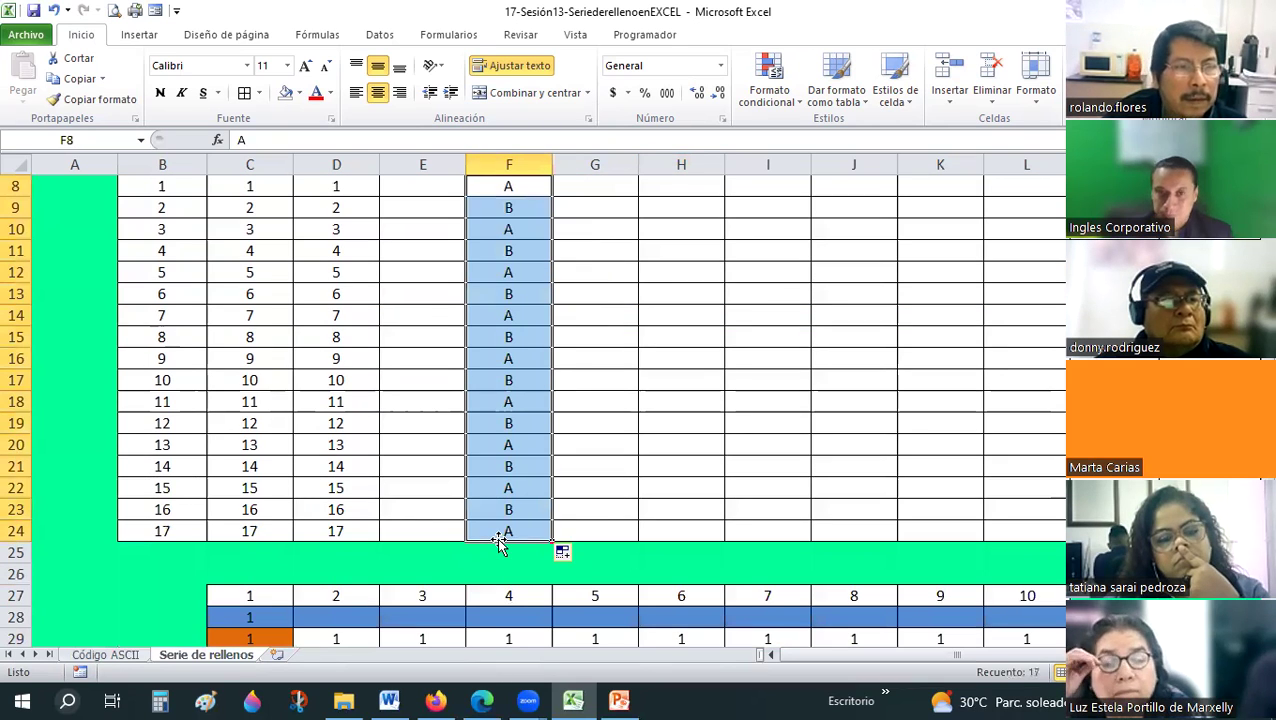
key("Delete")
scroll(522, 402, "up", 2)
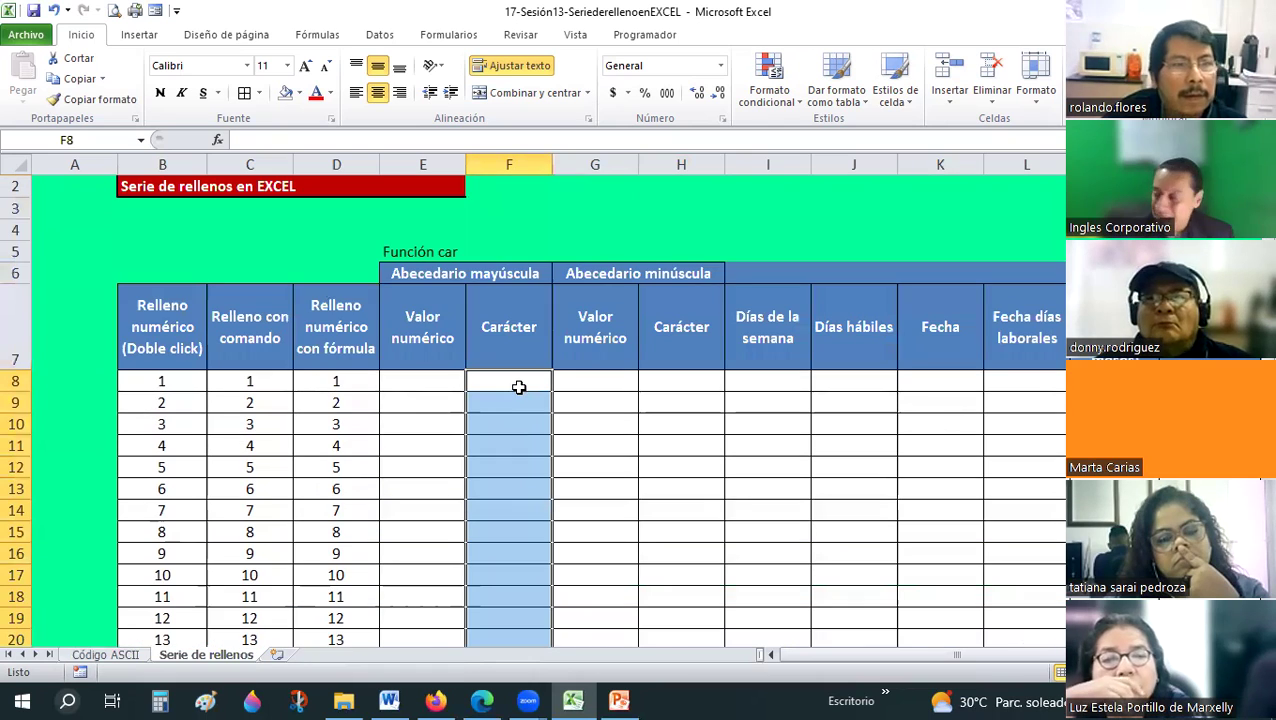
left_click(519, 387)
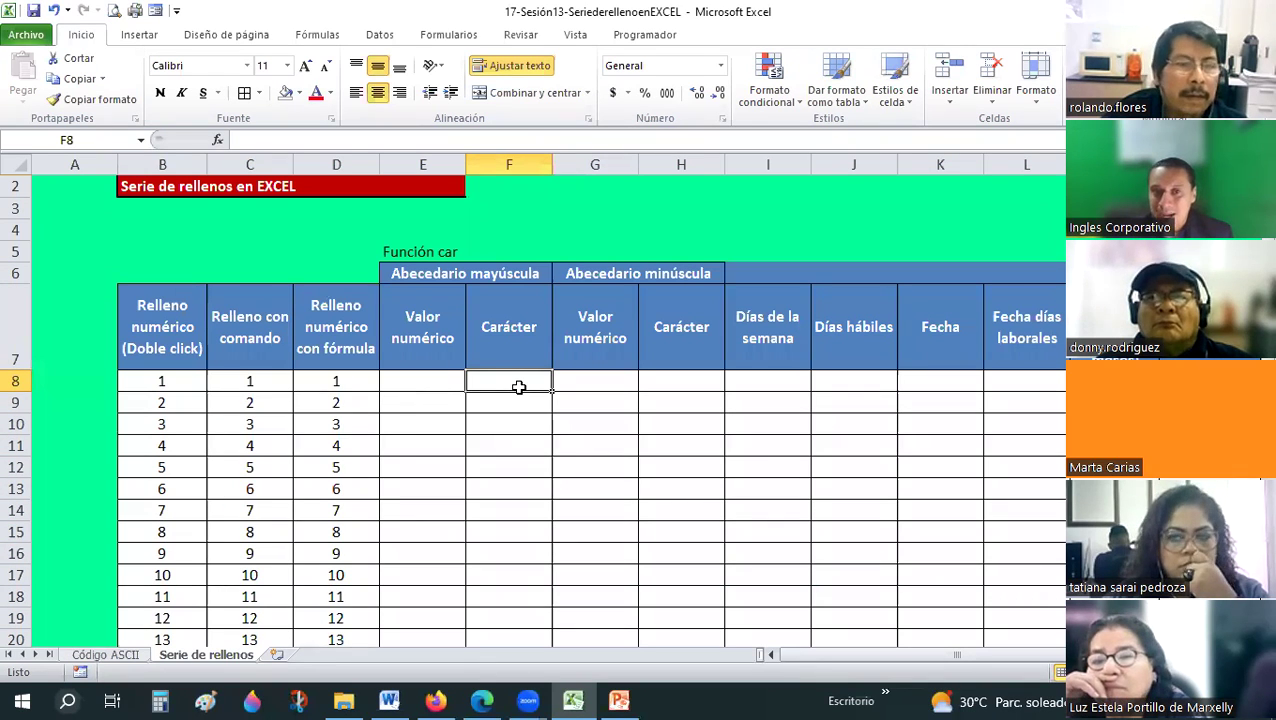
Enter 49 in E8 and the formula =CAR(E8) in F8, which displays 1.
key("Left")
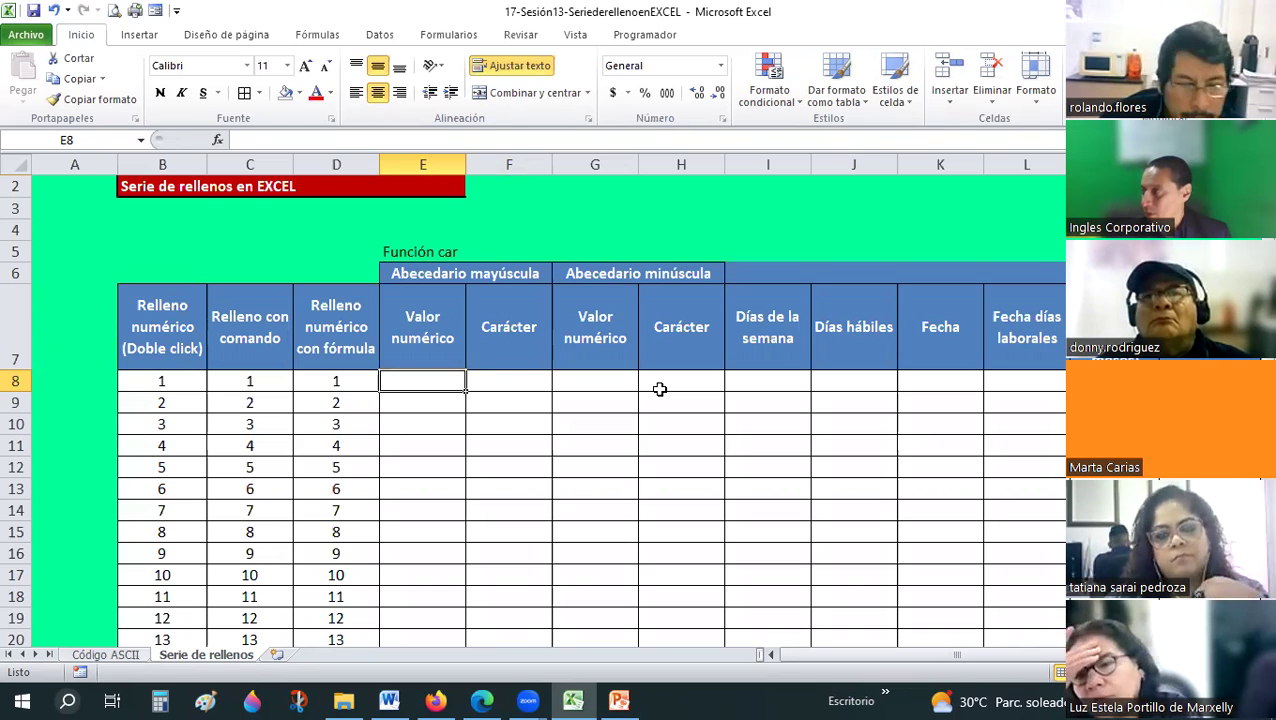
type("4")
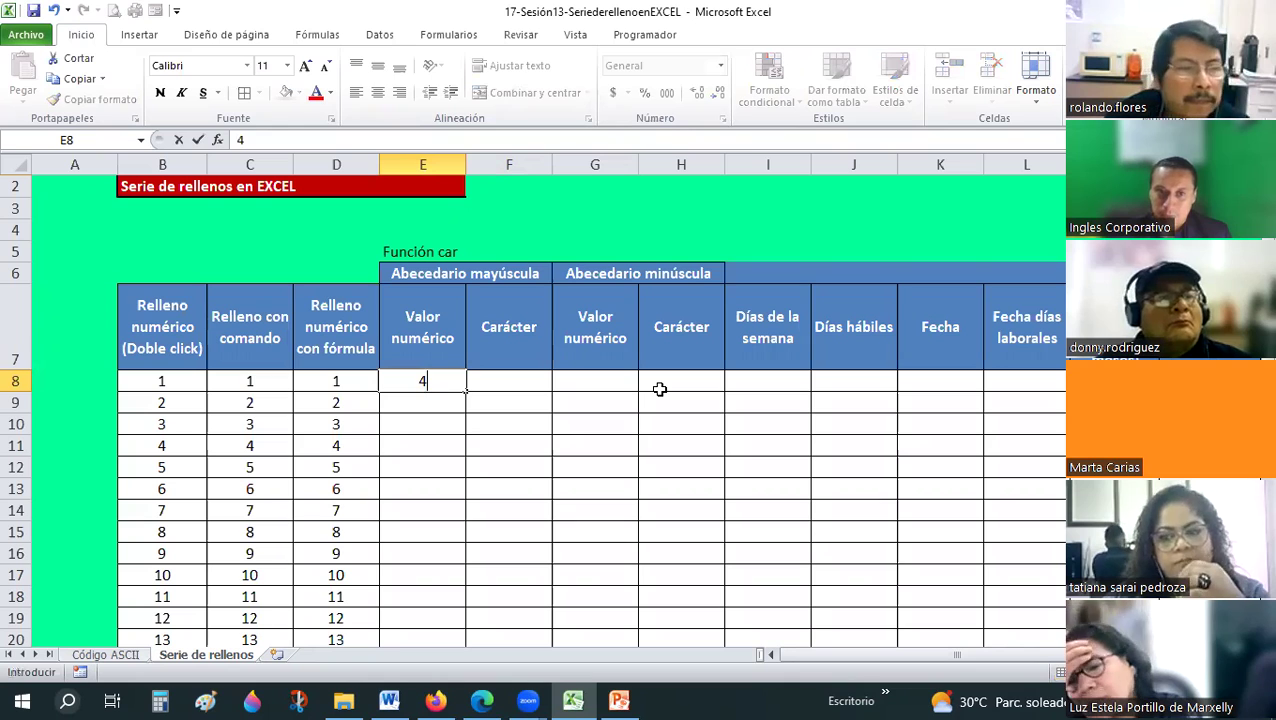
type("9")
key("Return")
key("Up")
key("Right")
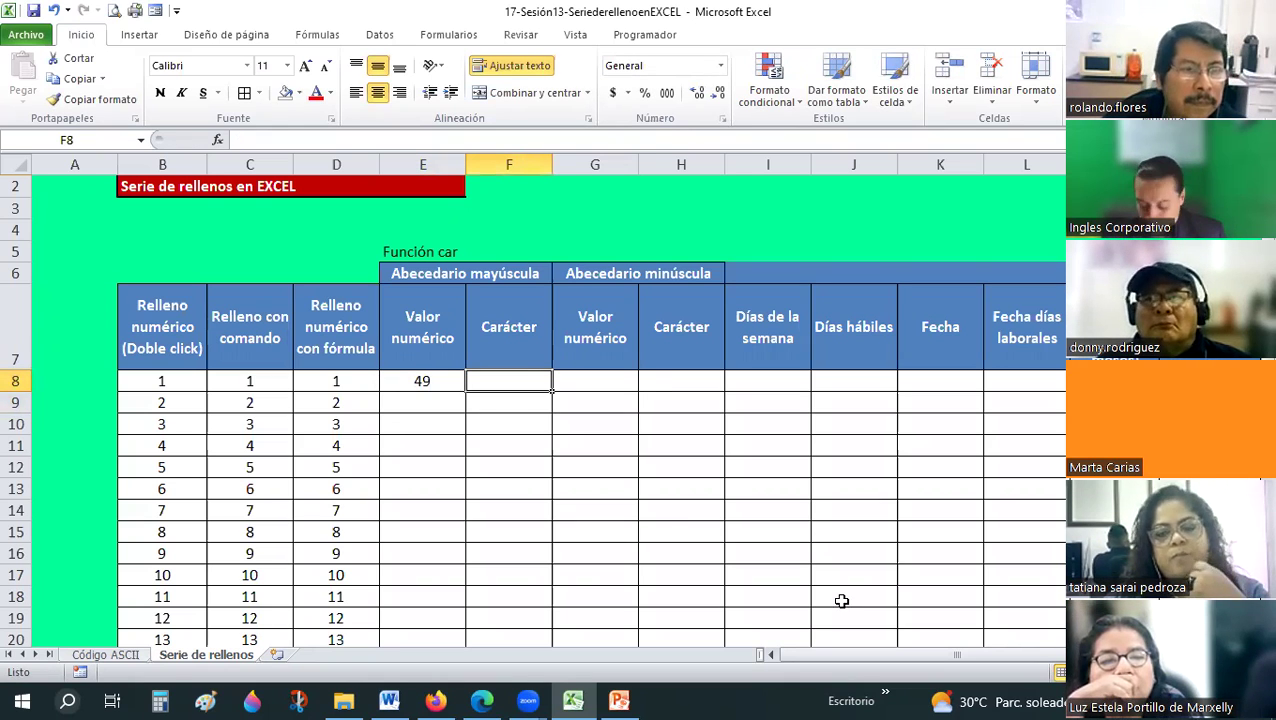
type("=")
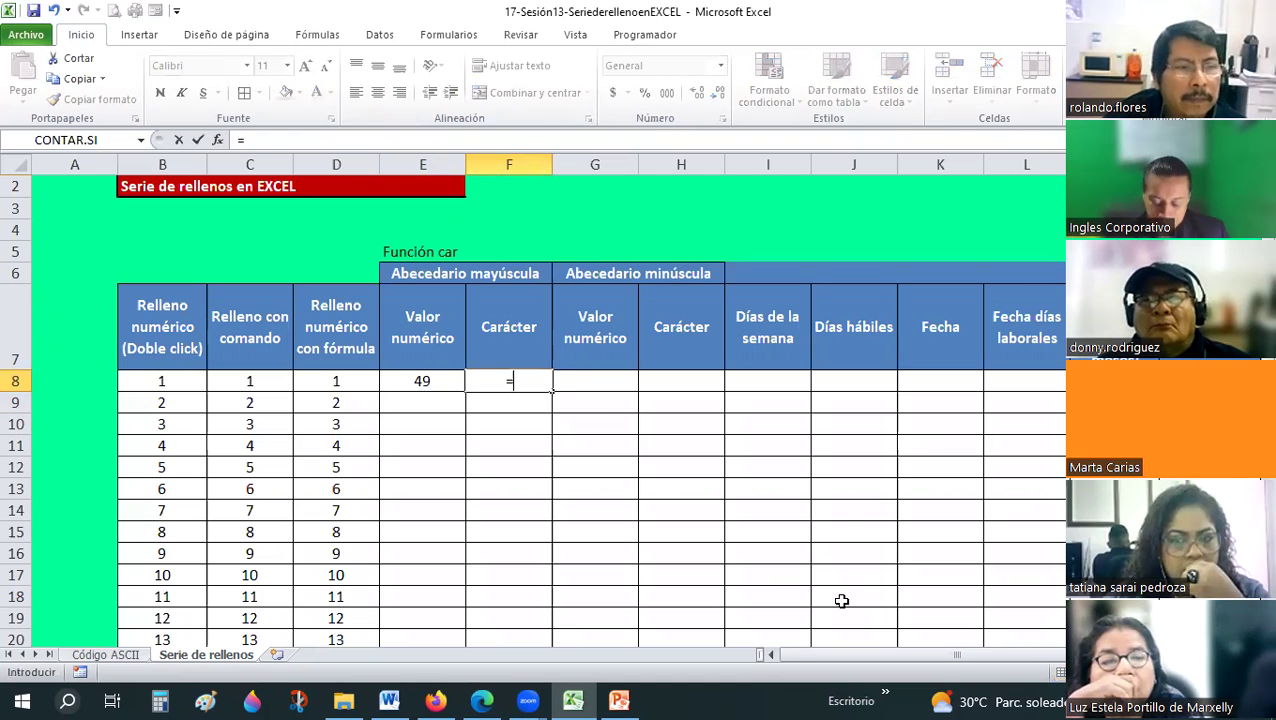
type("C")
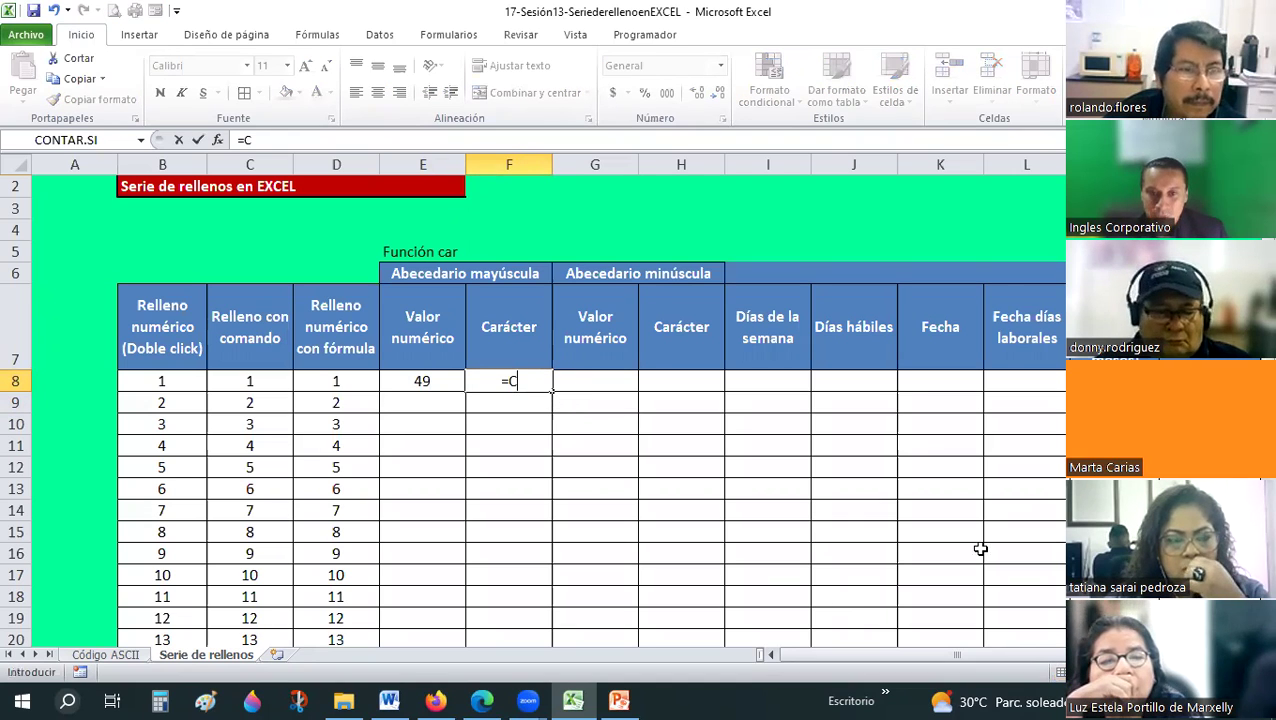
type("AR")
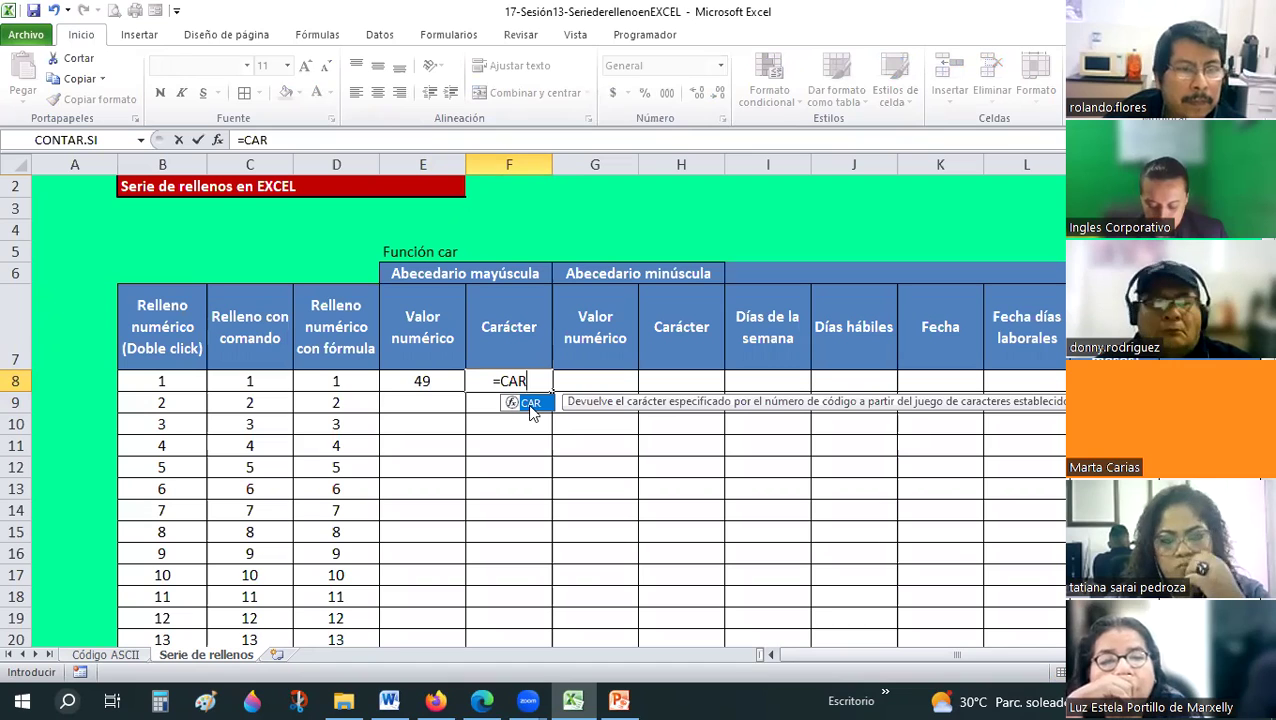
double_click(532, 405)
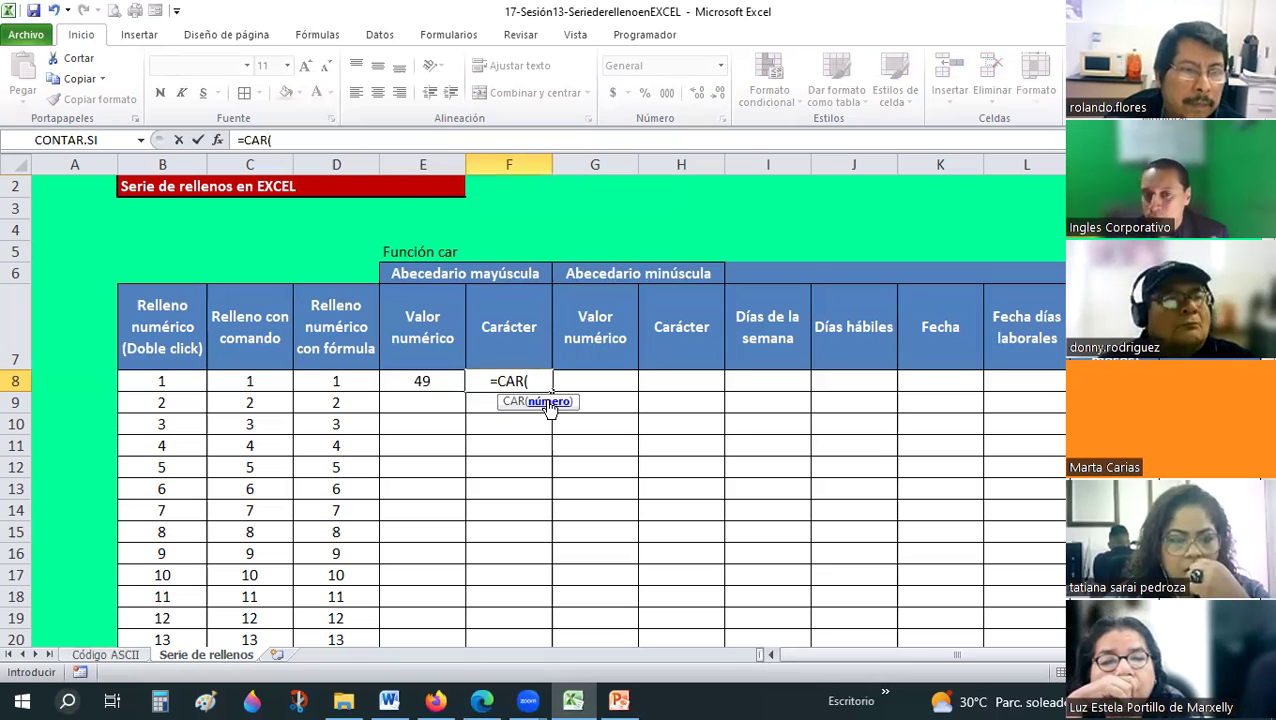
left_click(411, 377)
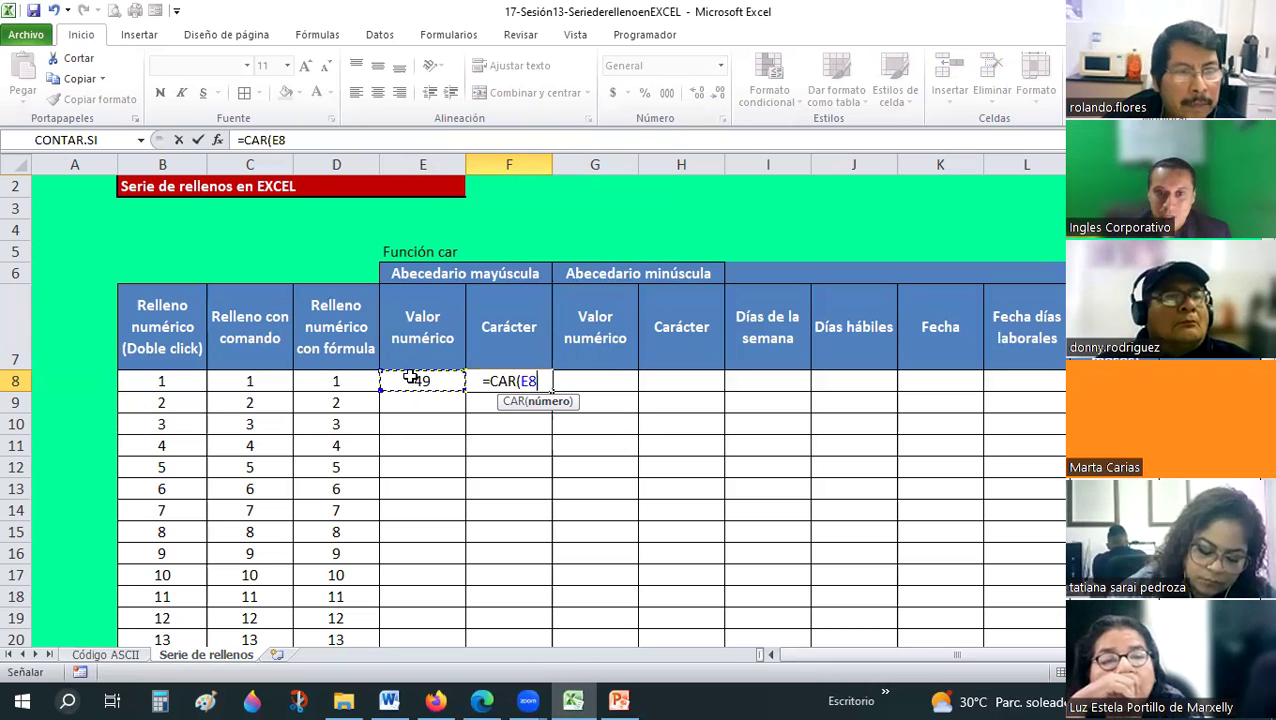
key("Return")
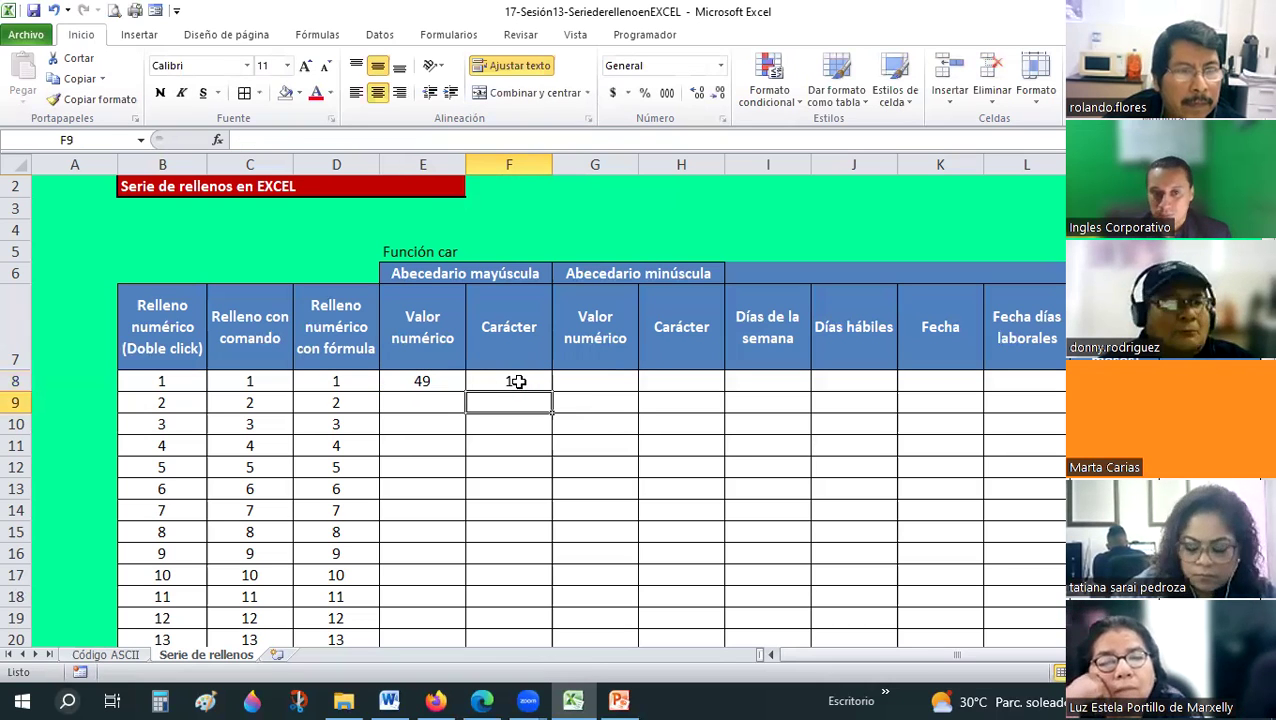
key("Up")
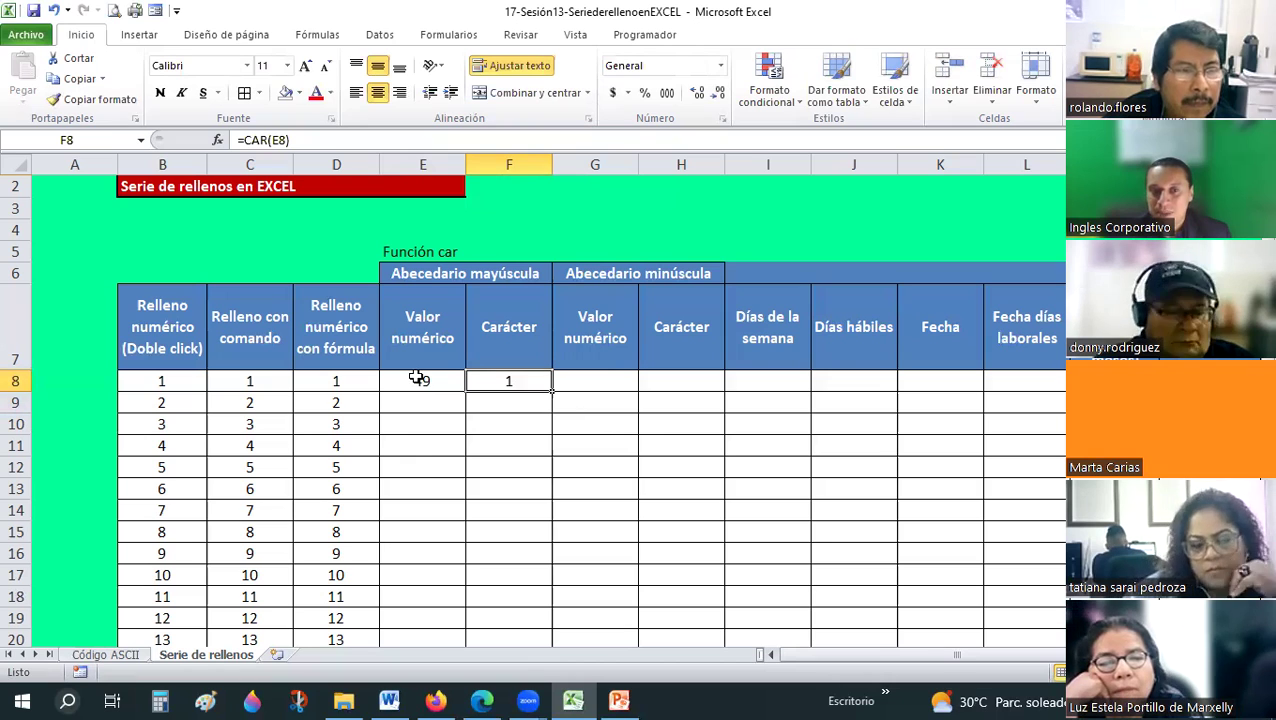
left_click(420, 390)
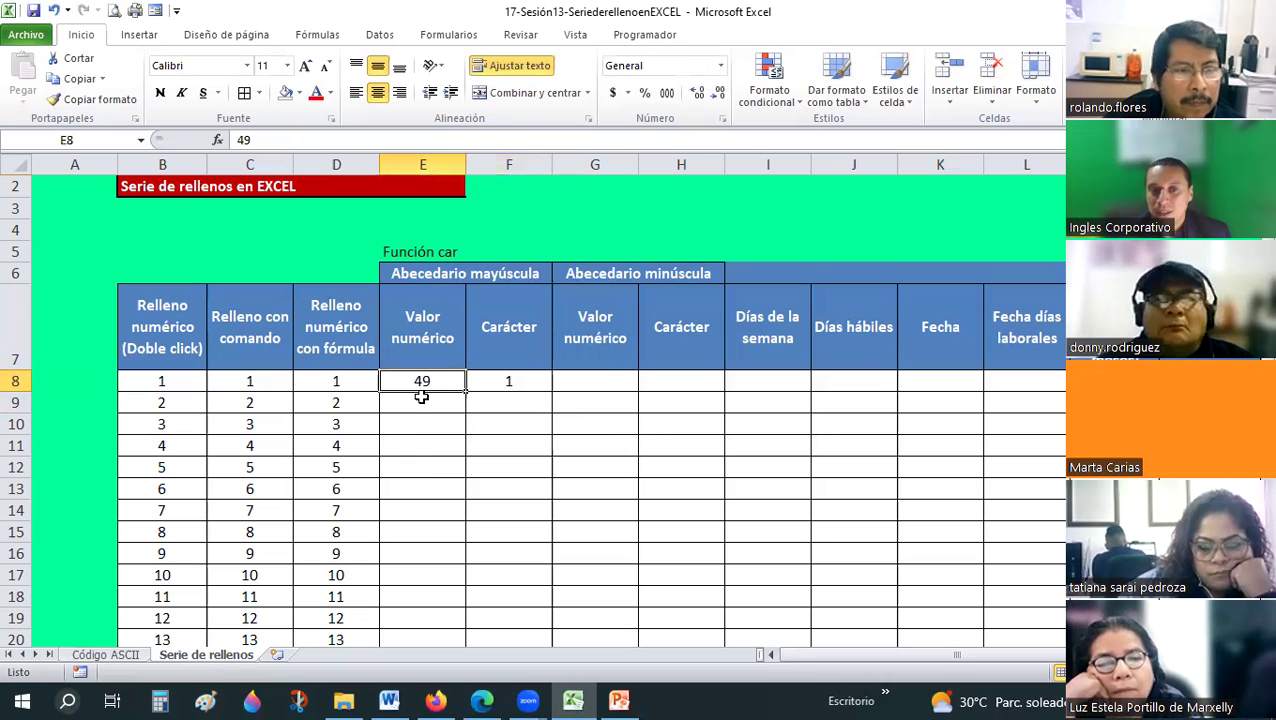
left_click(125, 655)
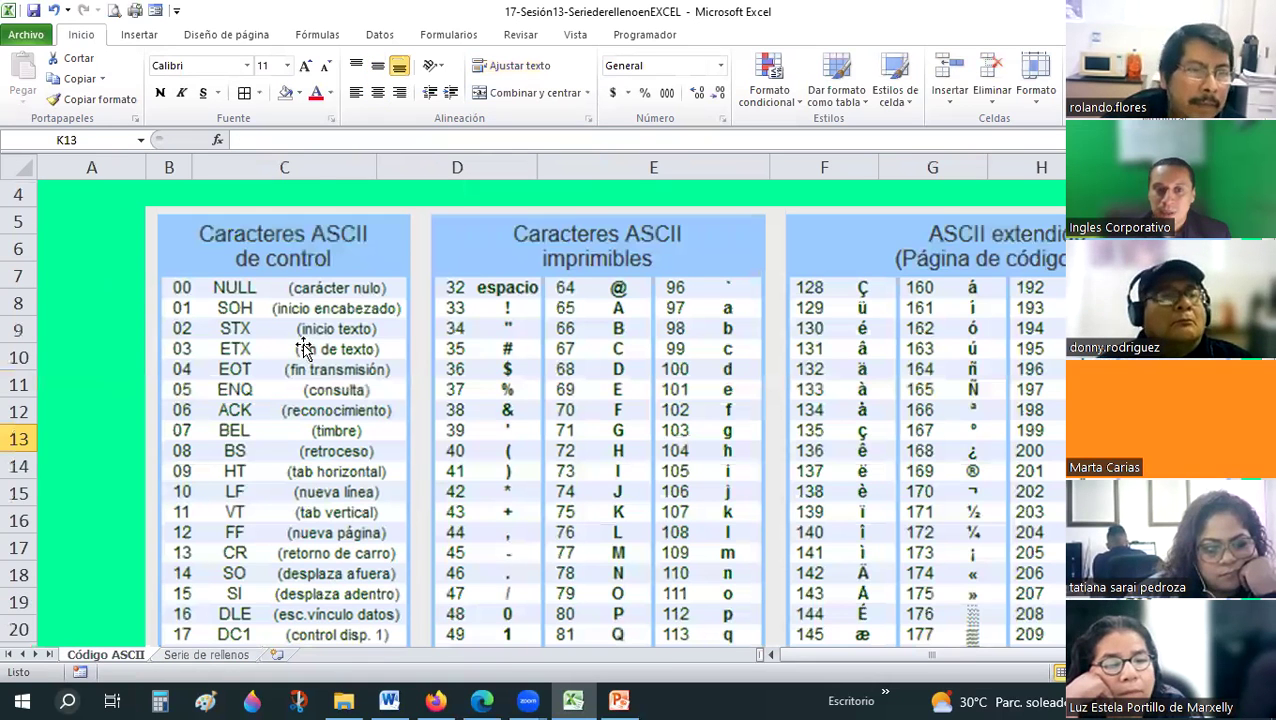
scroll(305, 348, "down", 2)
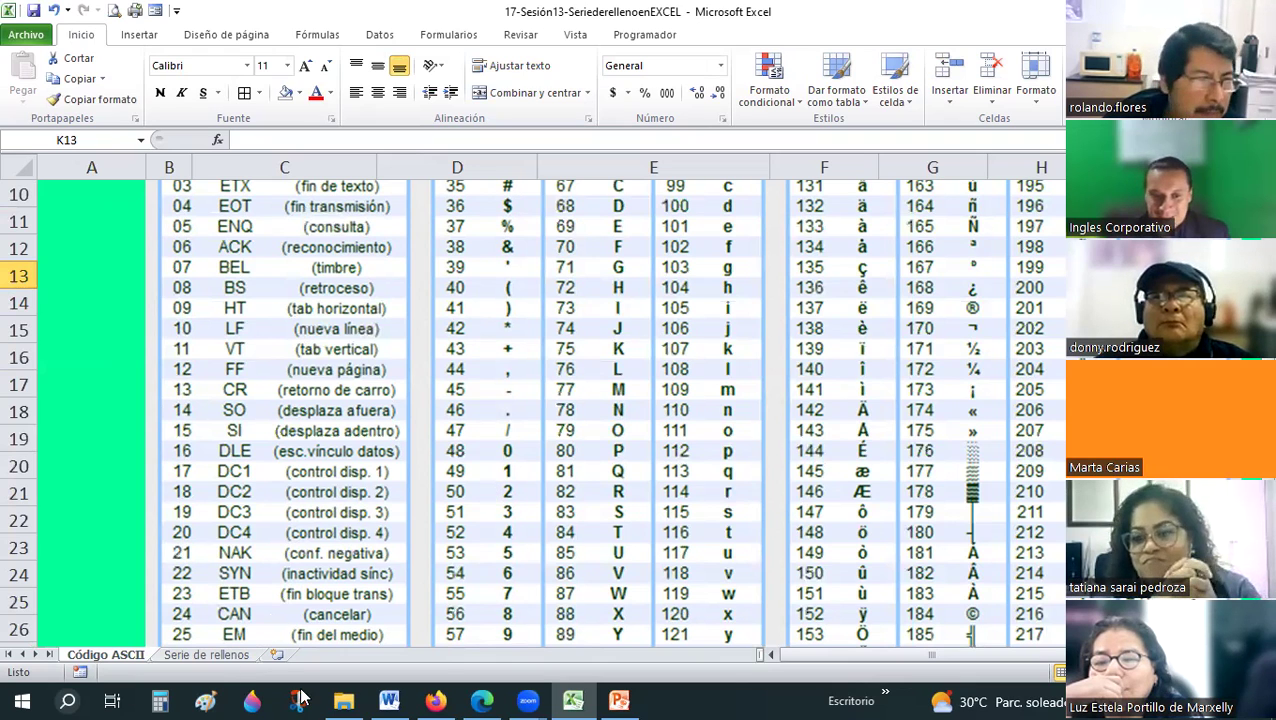
left_click(211, 656)
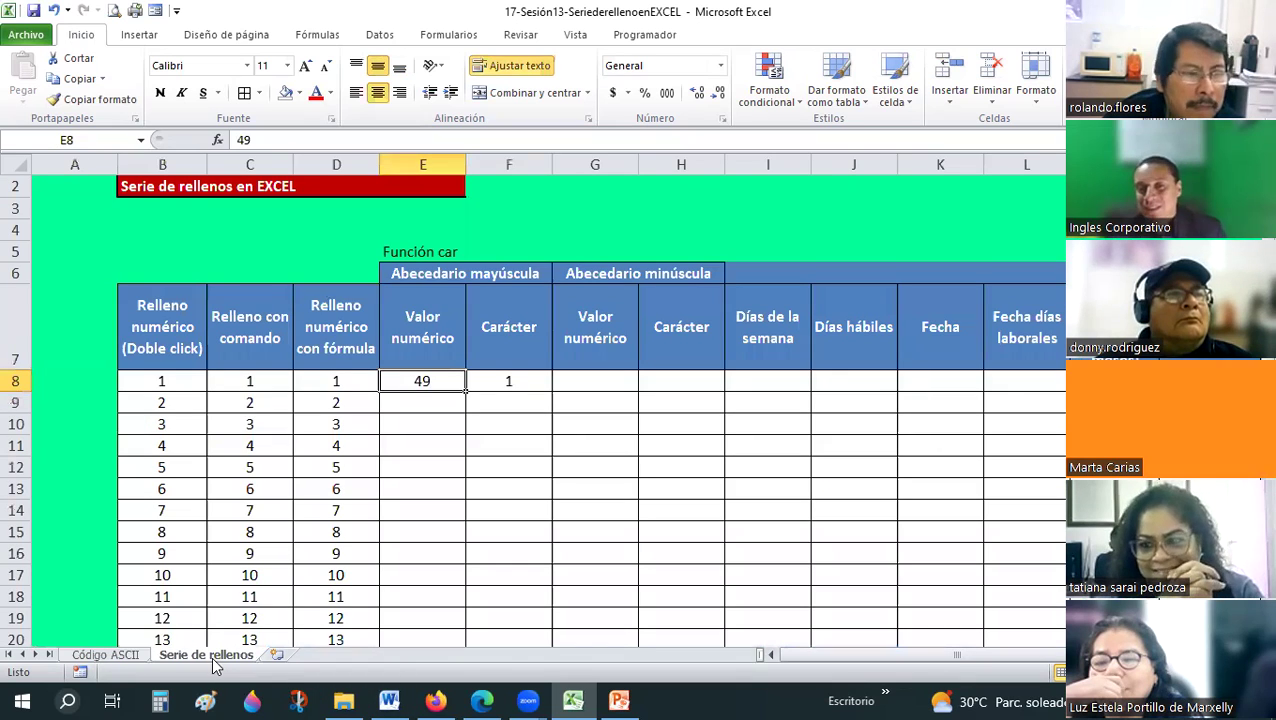
Inspect F8's formula, try entering A in E8, then restore the code 49.
key("Right")
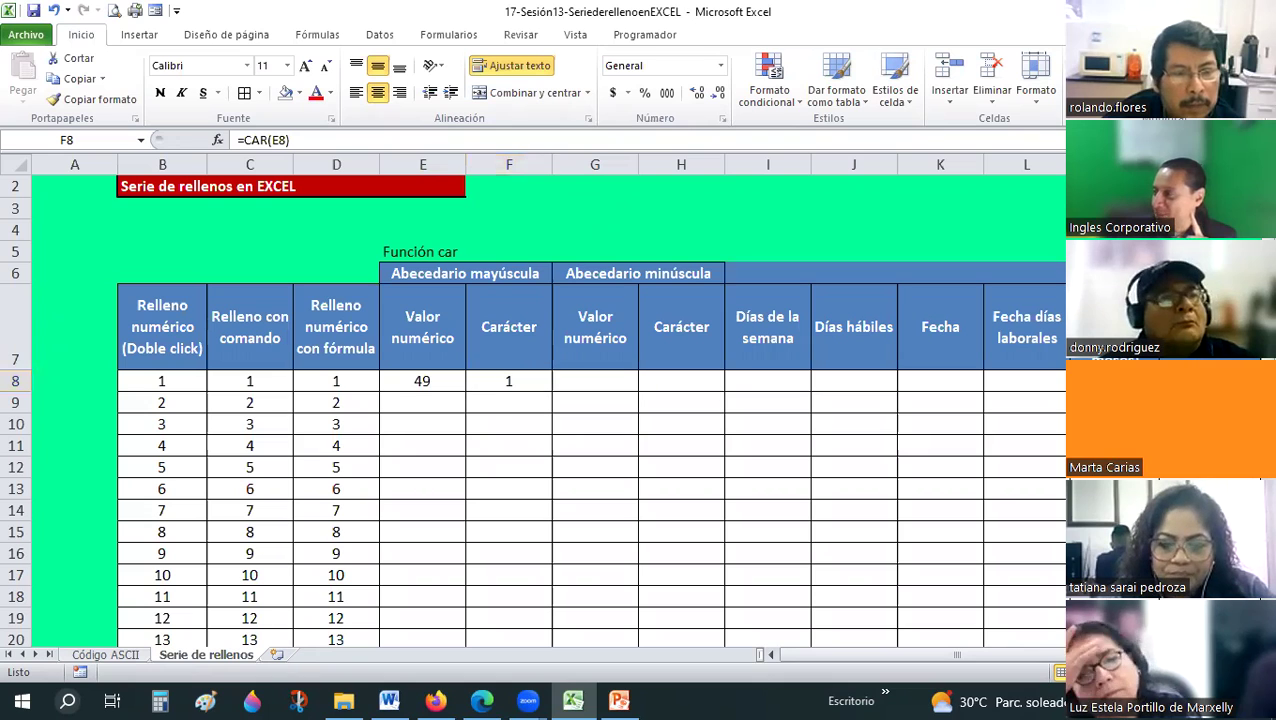
left_click(585, 441)
left_click(509, 381)
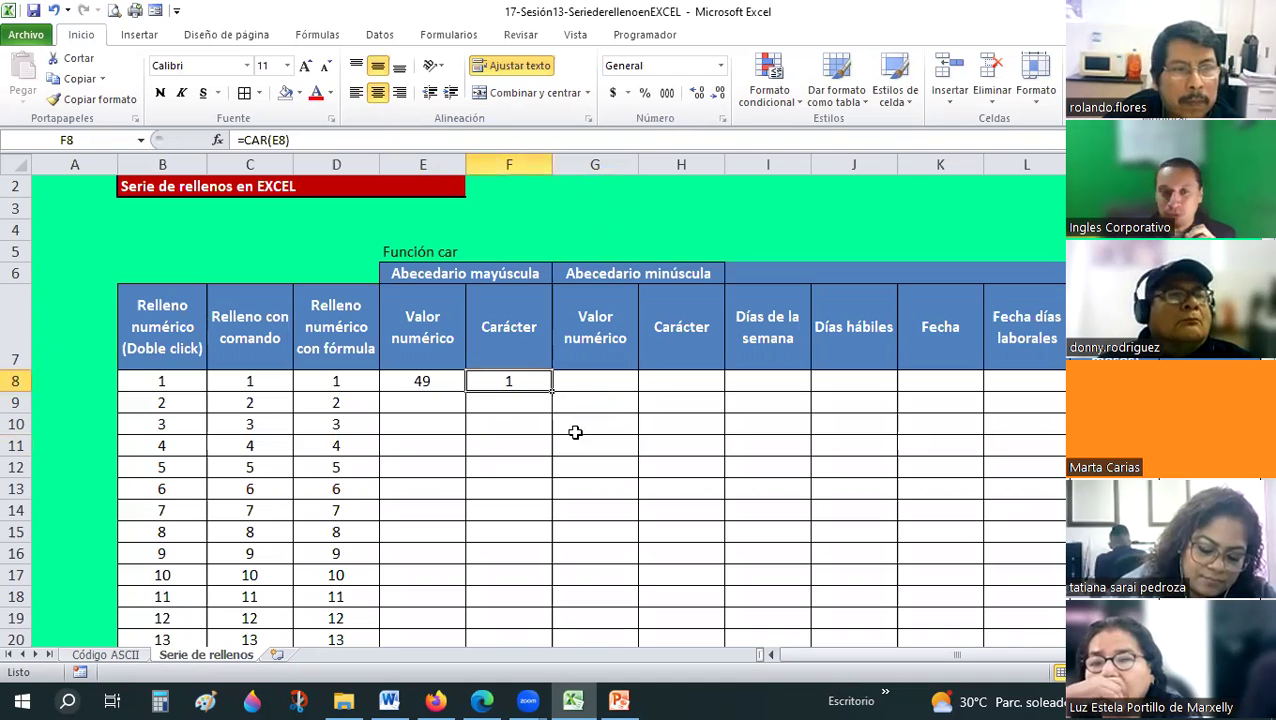
left_click(508, 385)
type("=CAR(E8)")
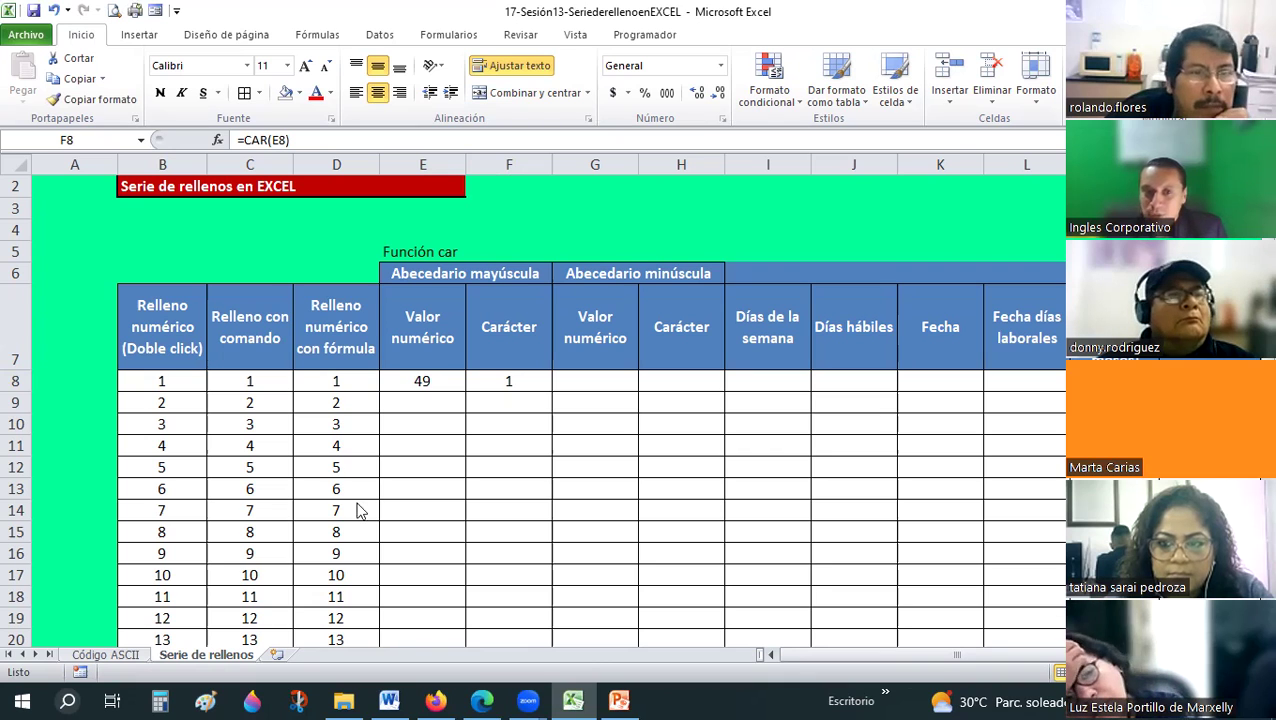
left_click(425, 376)
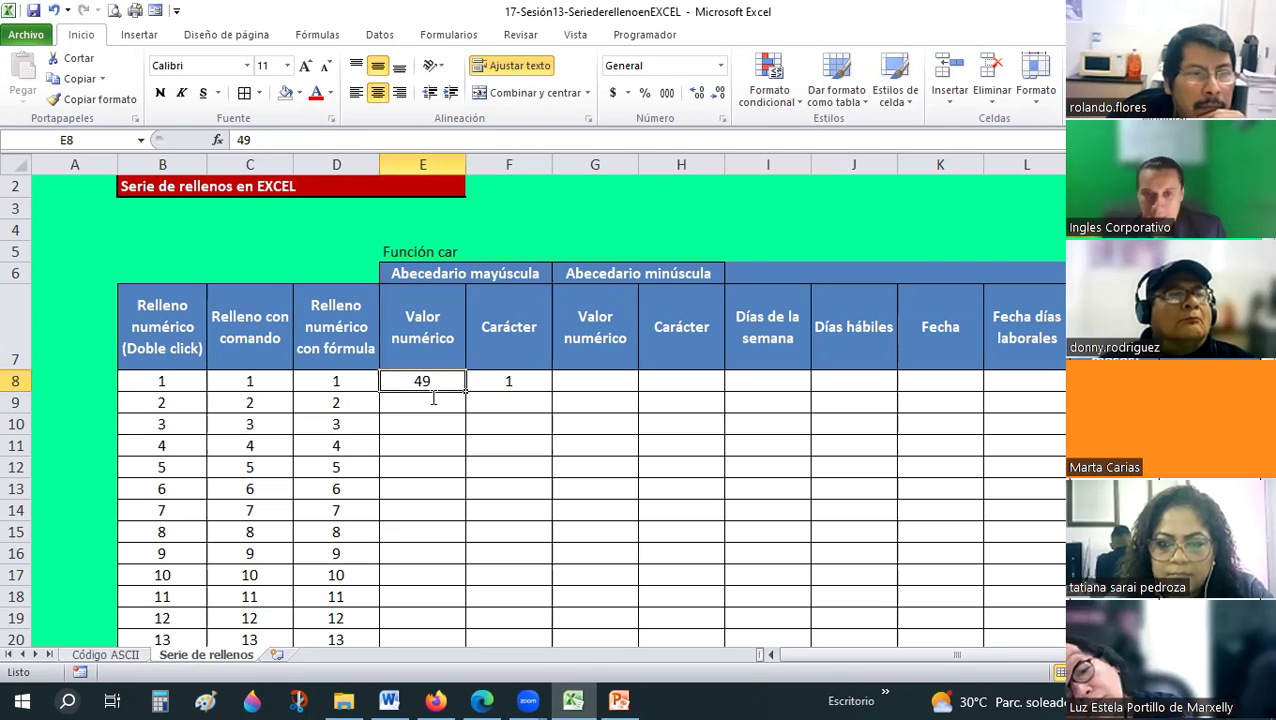
type("A")
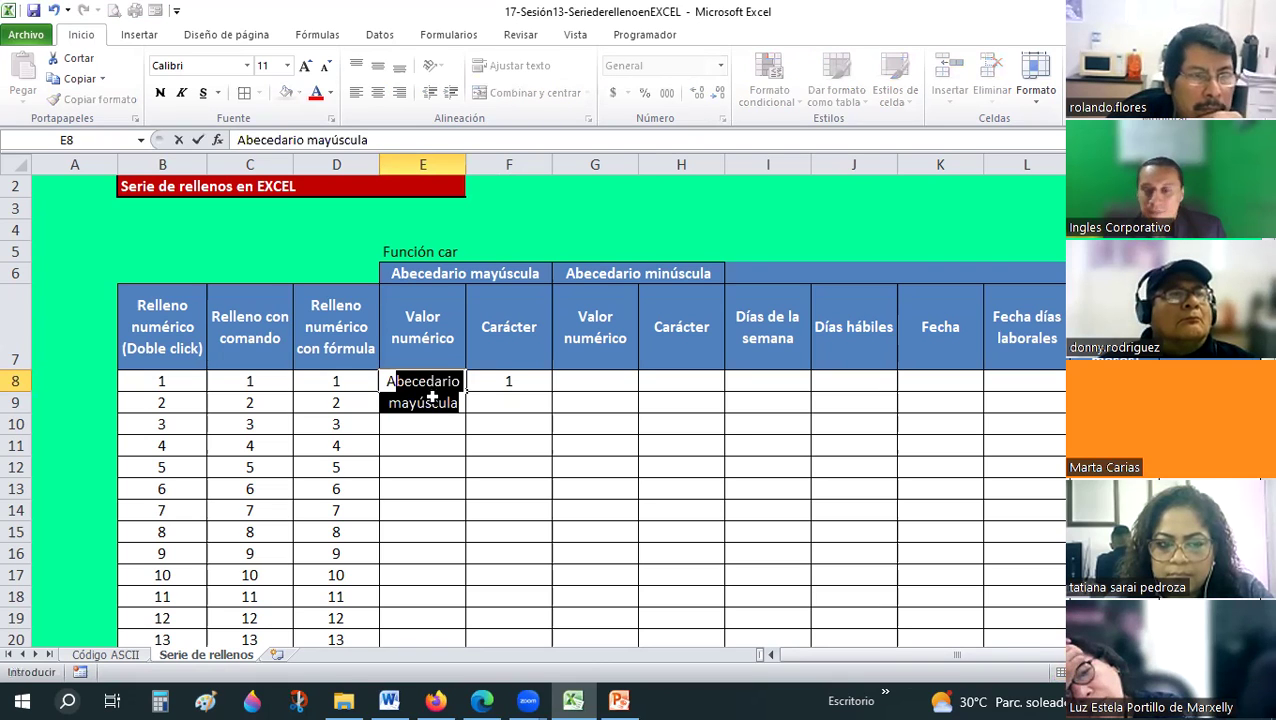
key("Delete")
key("Return")
key("Up")
type("49")
key("ctrl+Return")
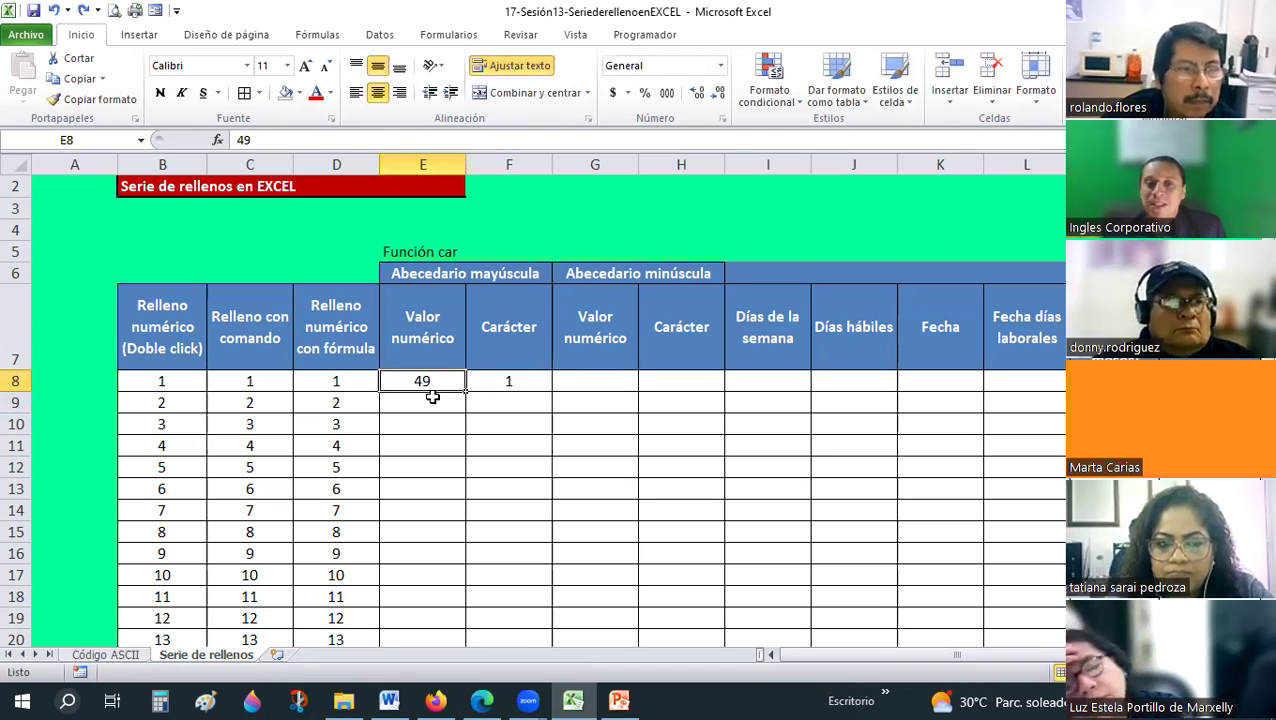
Change the code in E8 to 65 so F8 returns A.
left_click(474, 377)
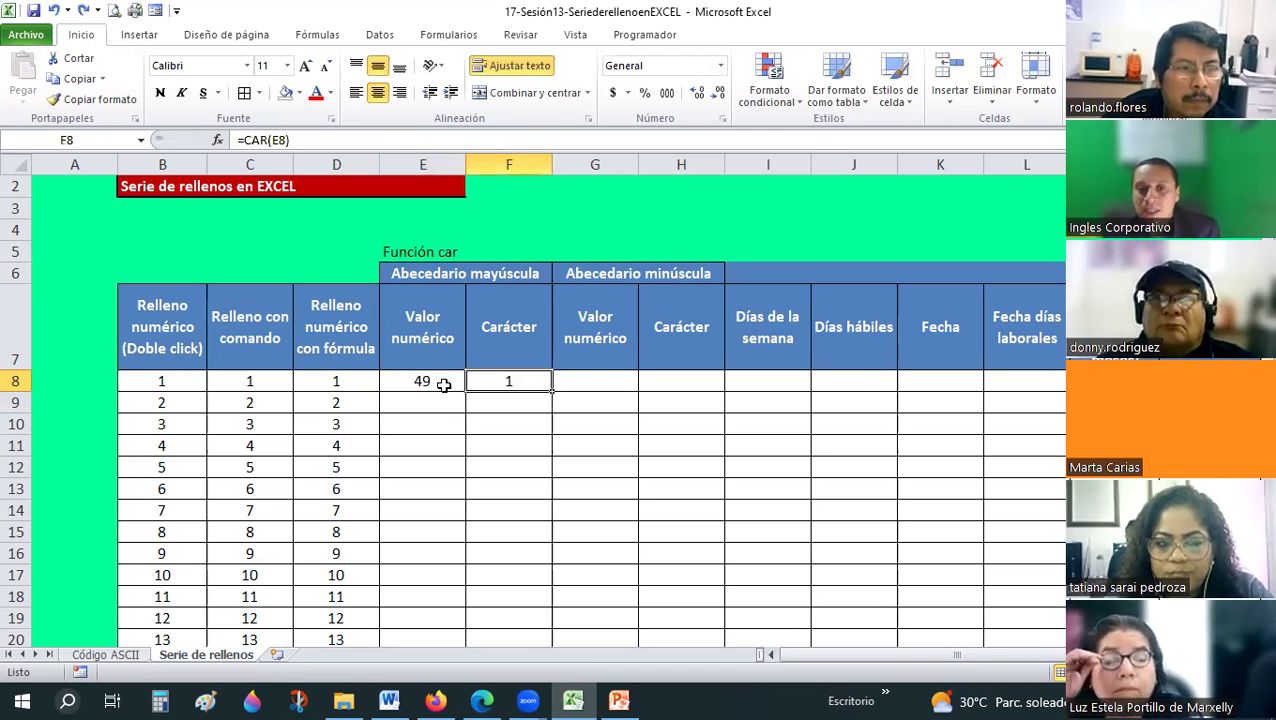
left_click_drag(422, 381, 508, 381)
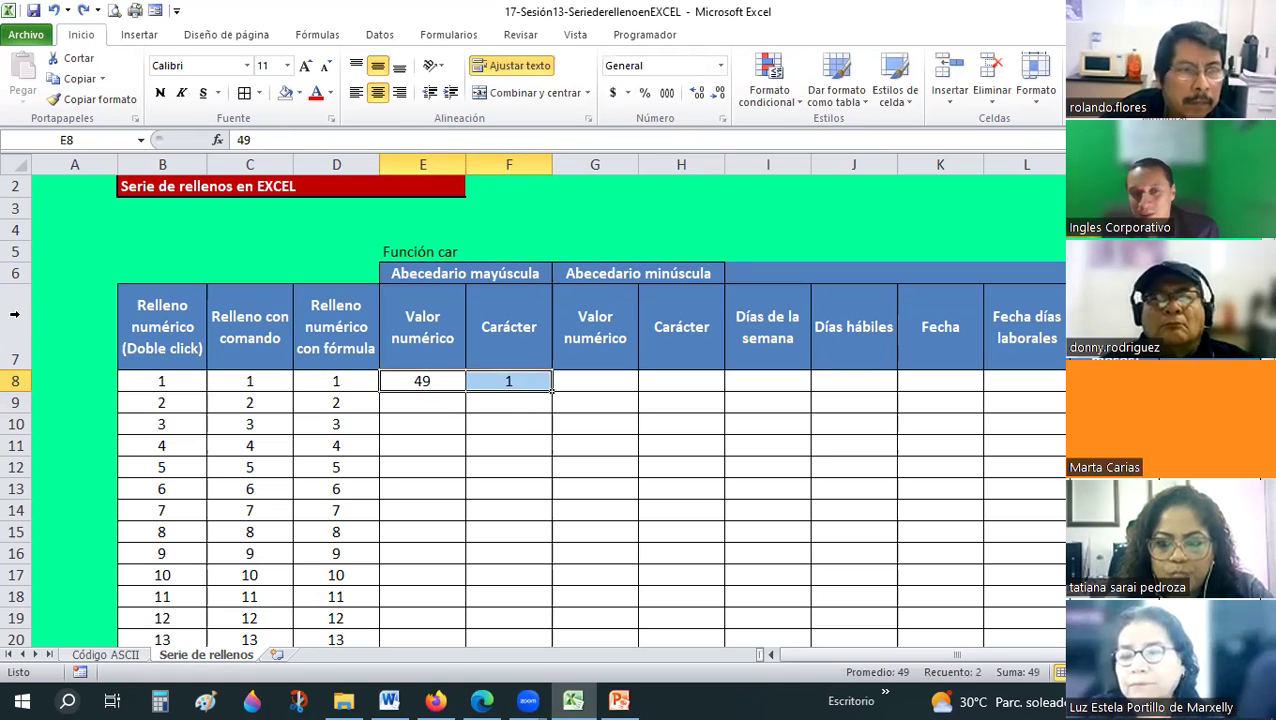
scroll(491, 423, "down", 5)
left_click(498, 401)
scroll(434, 331, "up", 4)
left_click(425, 334)
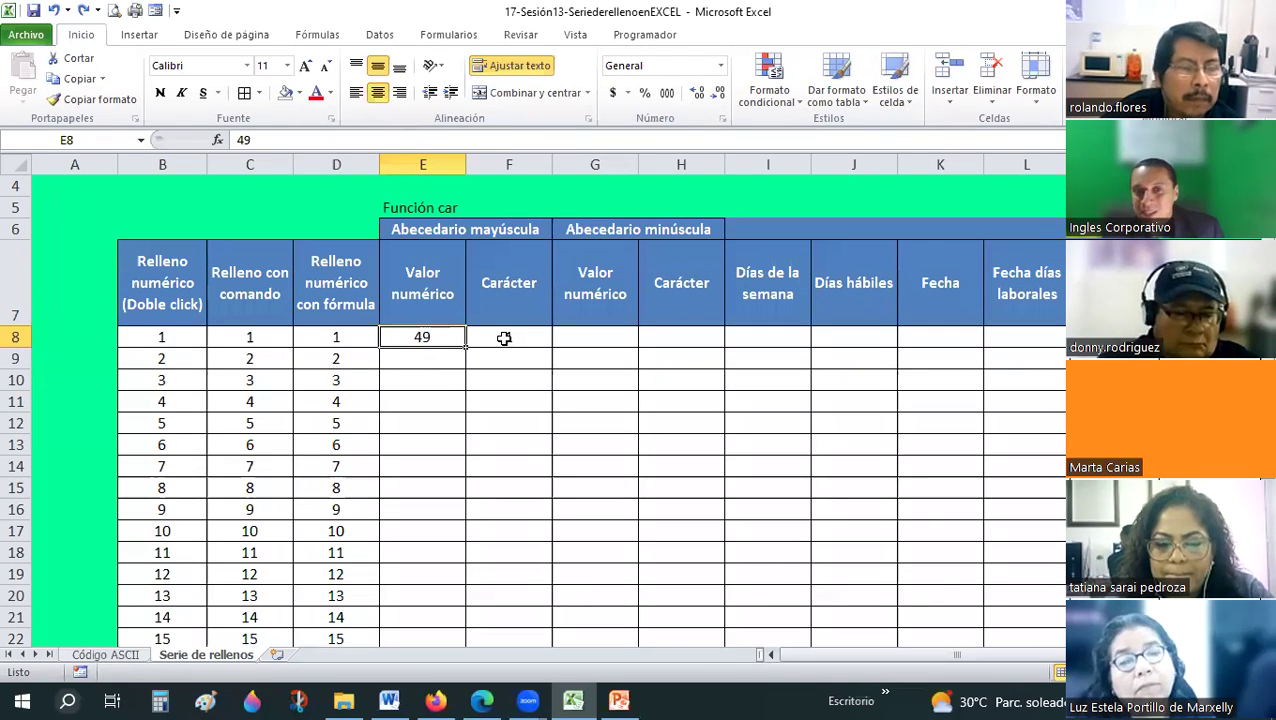
key("Right")
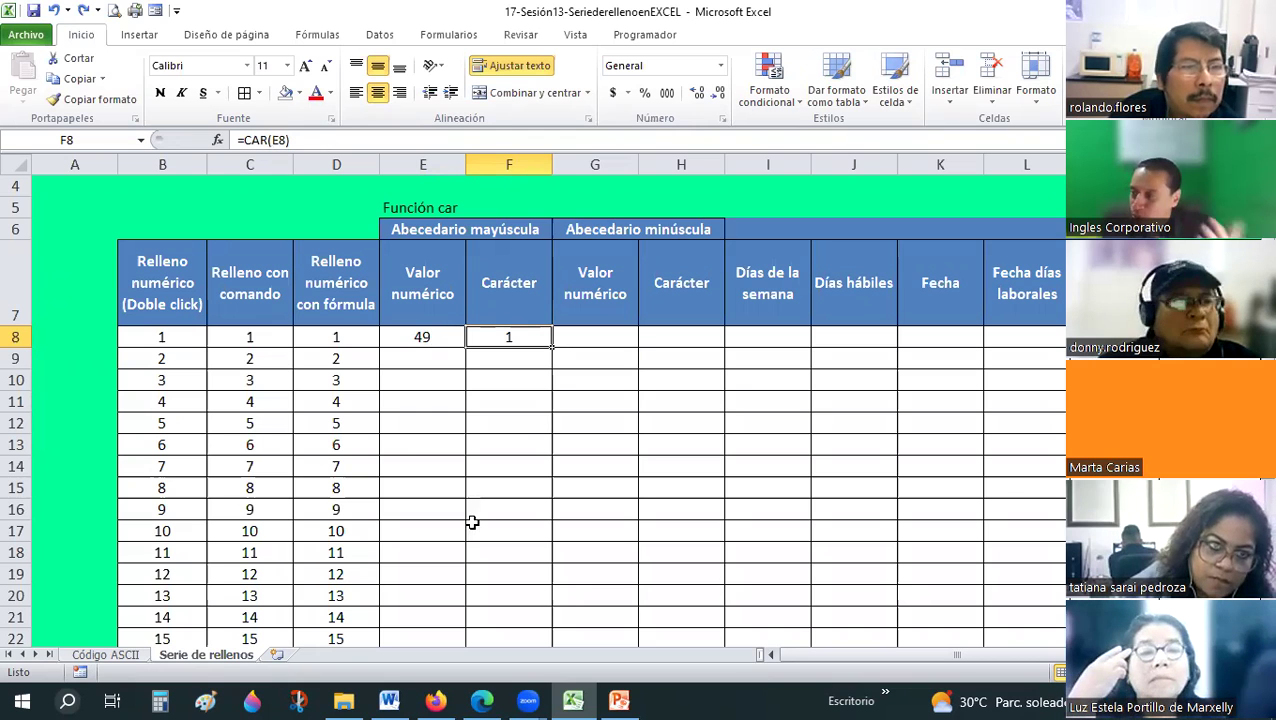
key("Left")
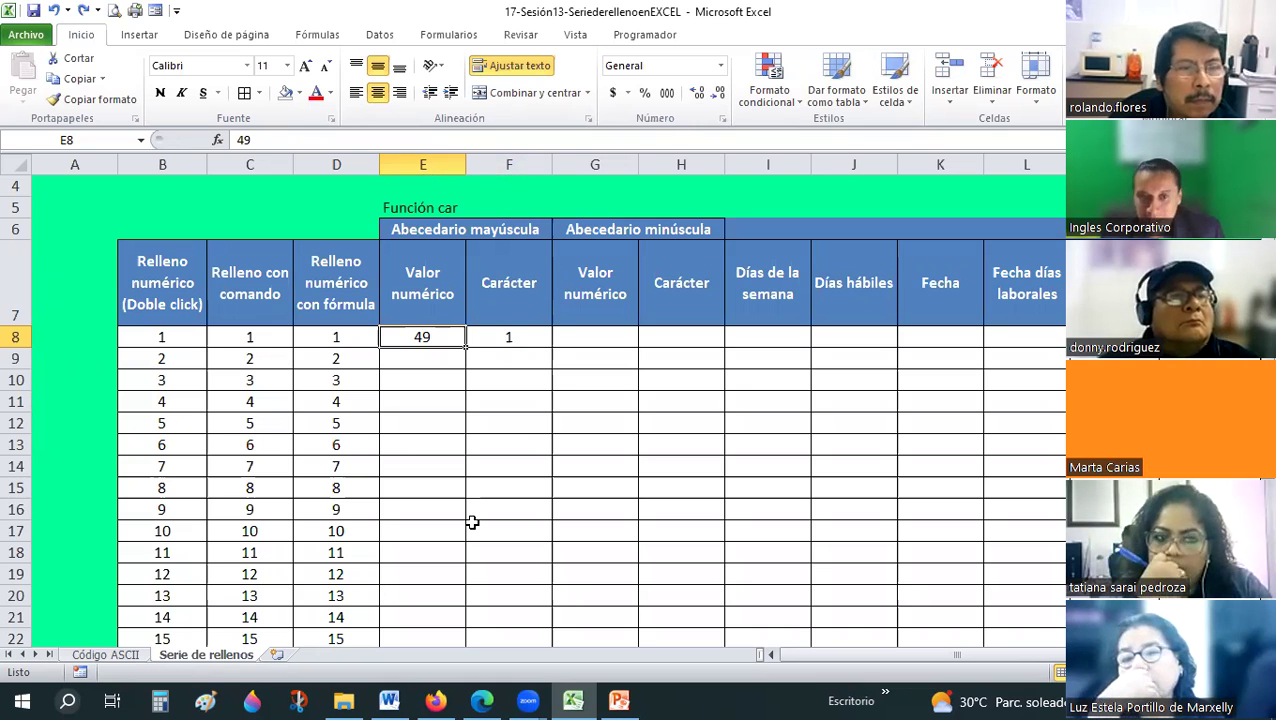
type("65")
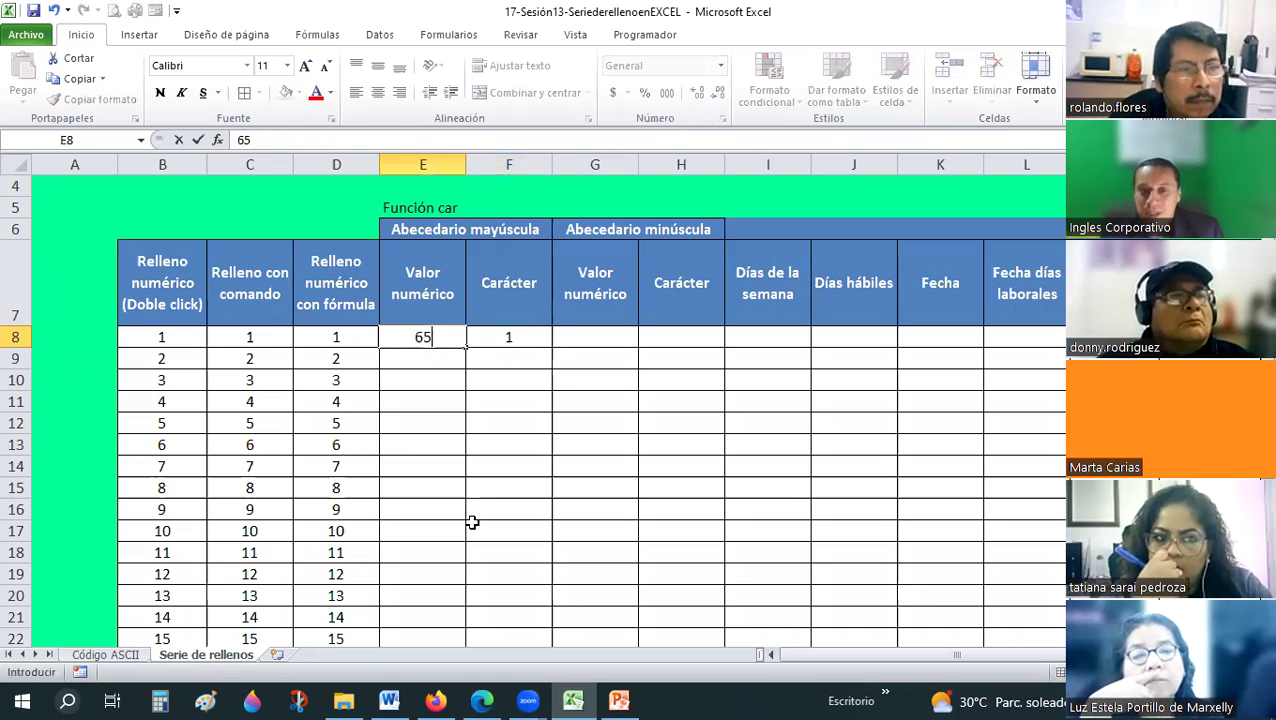
key("Return")
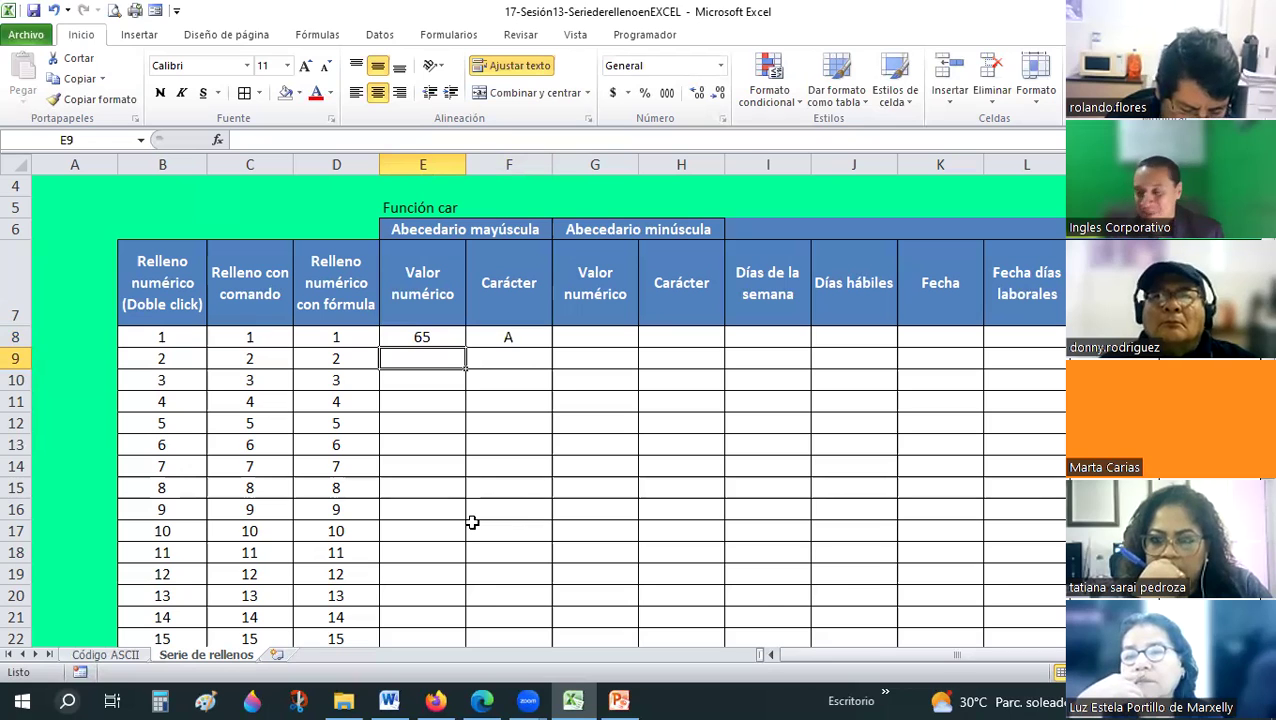
Re-enter =CAR(E8) in F8 to confirm it shows A.
left_click(440, 338)
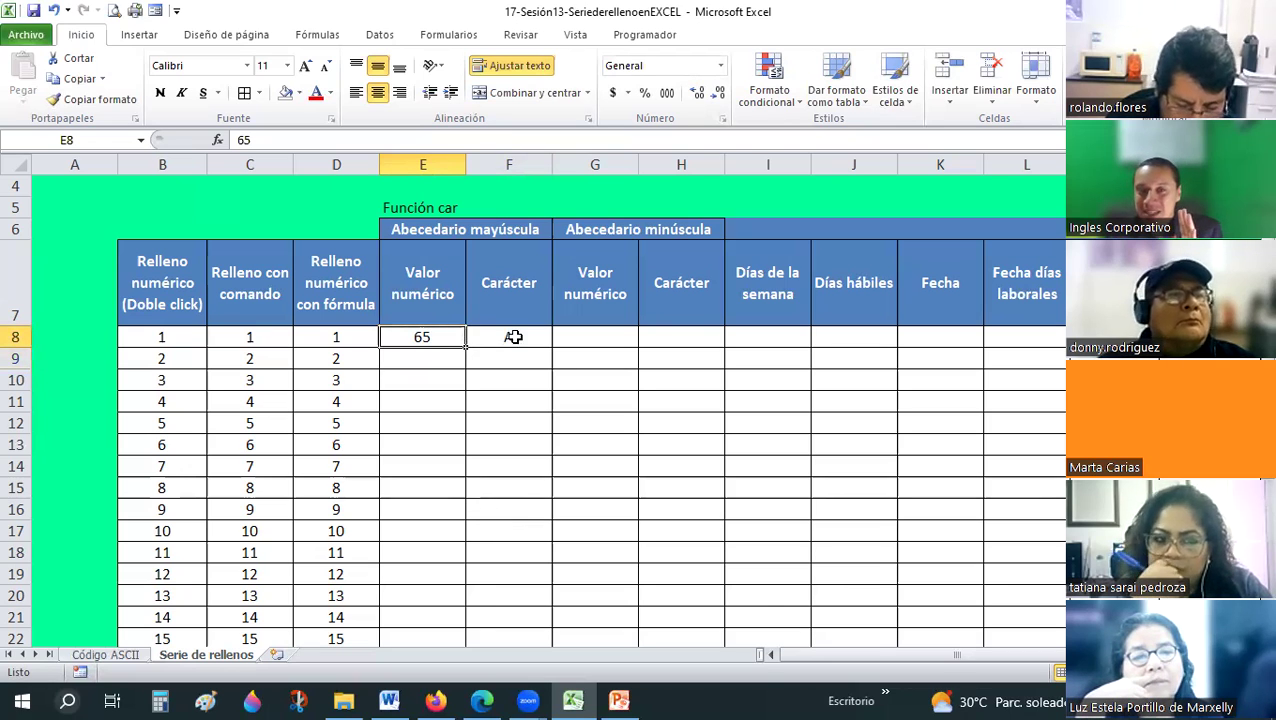
left_click(507, 337, "shift")
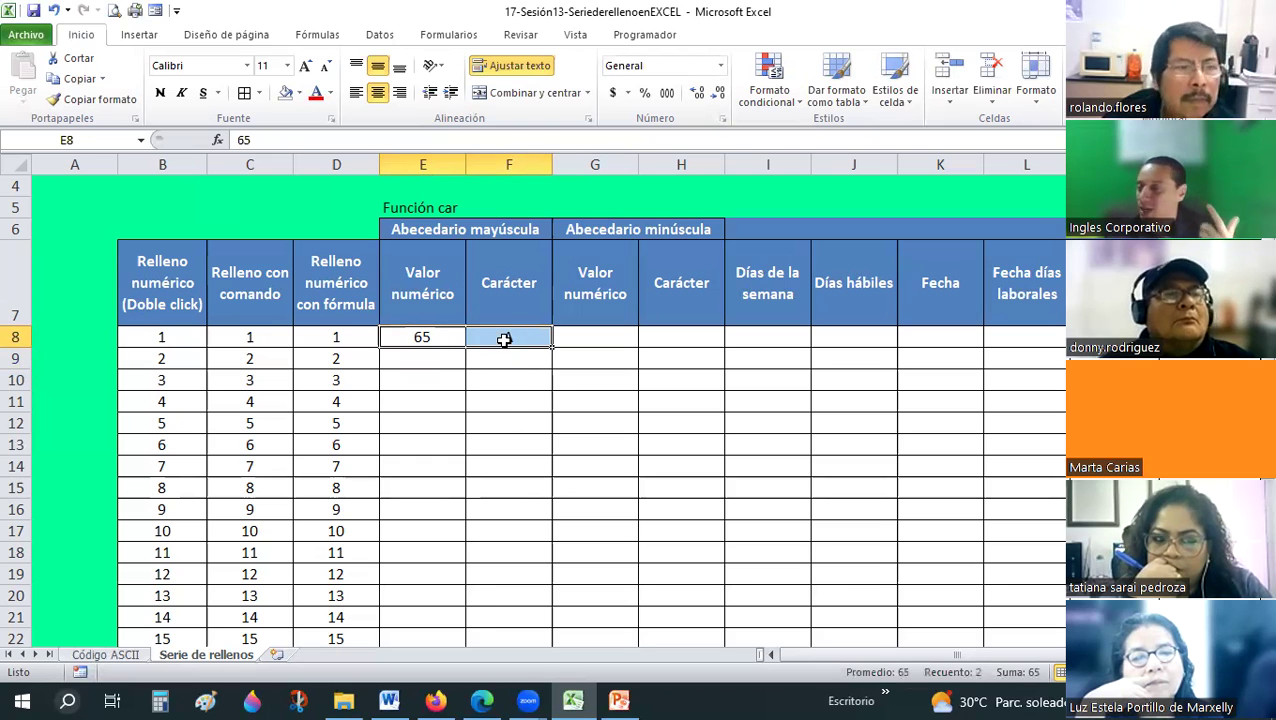
left_click(505, 336)
type("=CAR(E8)")
key("ctrl+Return")
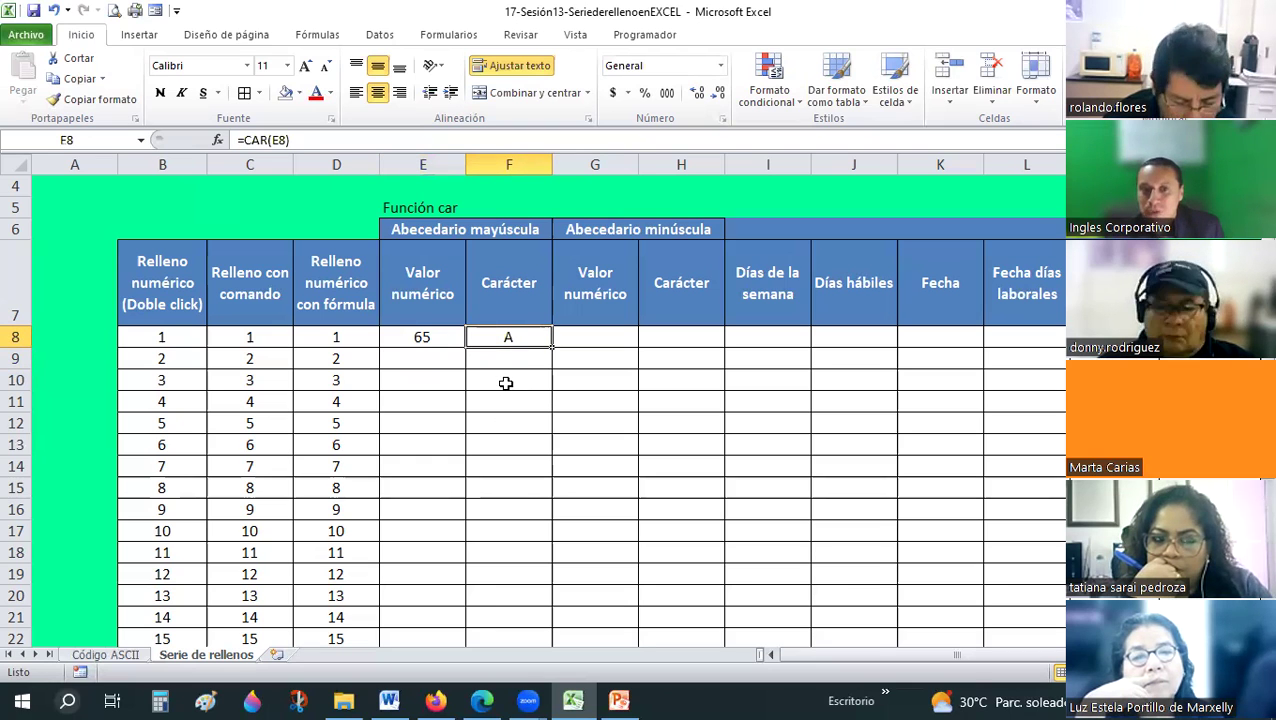
left_click(506, 383)
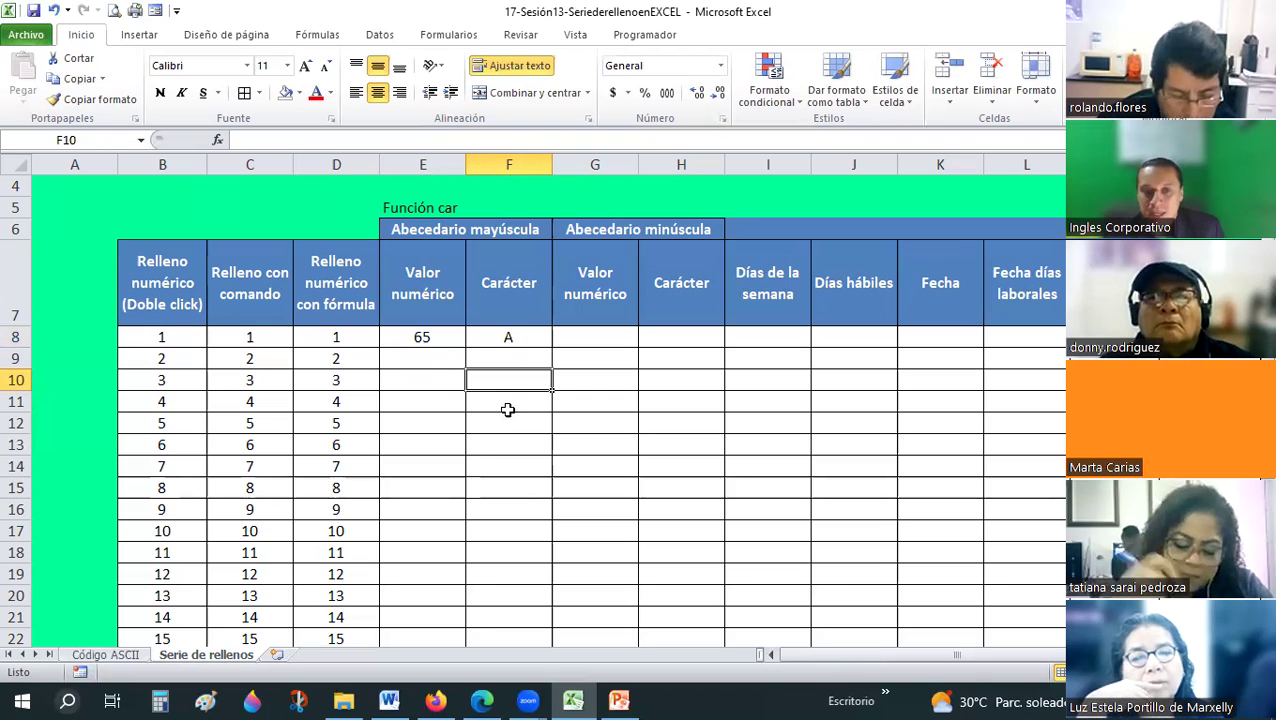
Enter code 10 in E10 and the formula =CAR(E10) in F10.
key("Left")
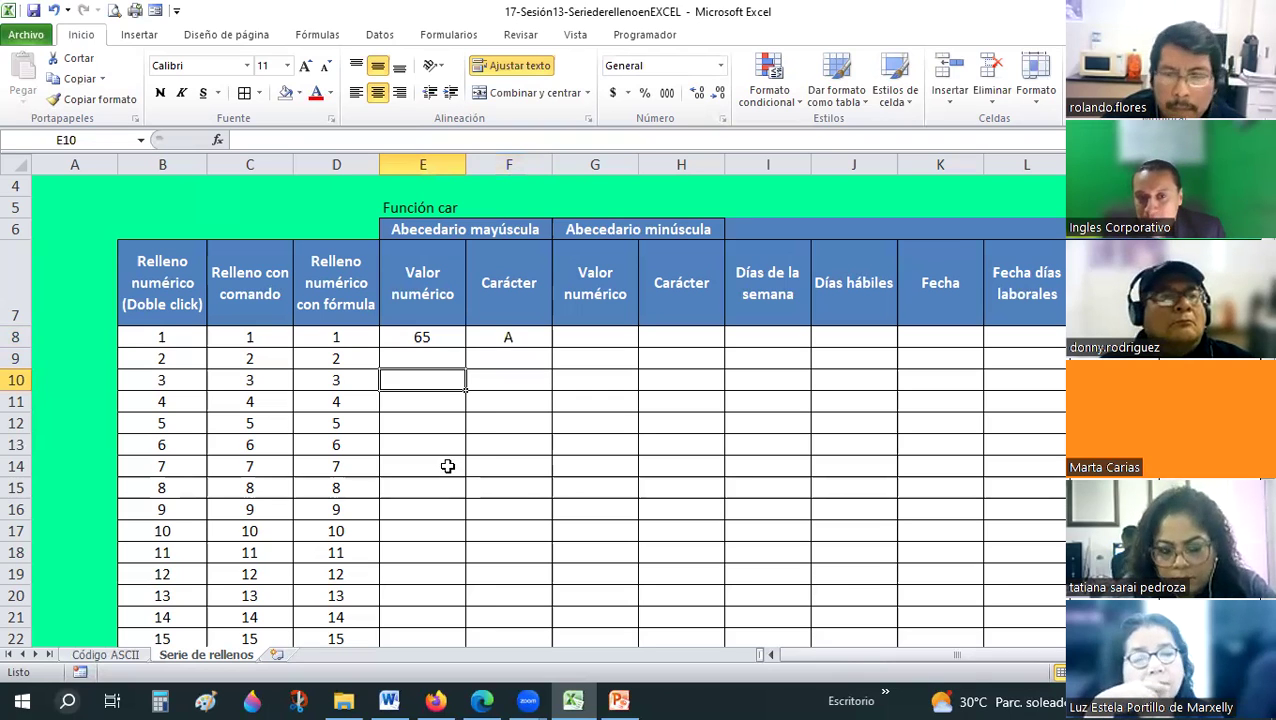
type("1")
left_click(447, 466)
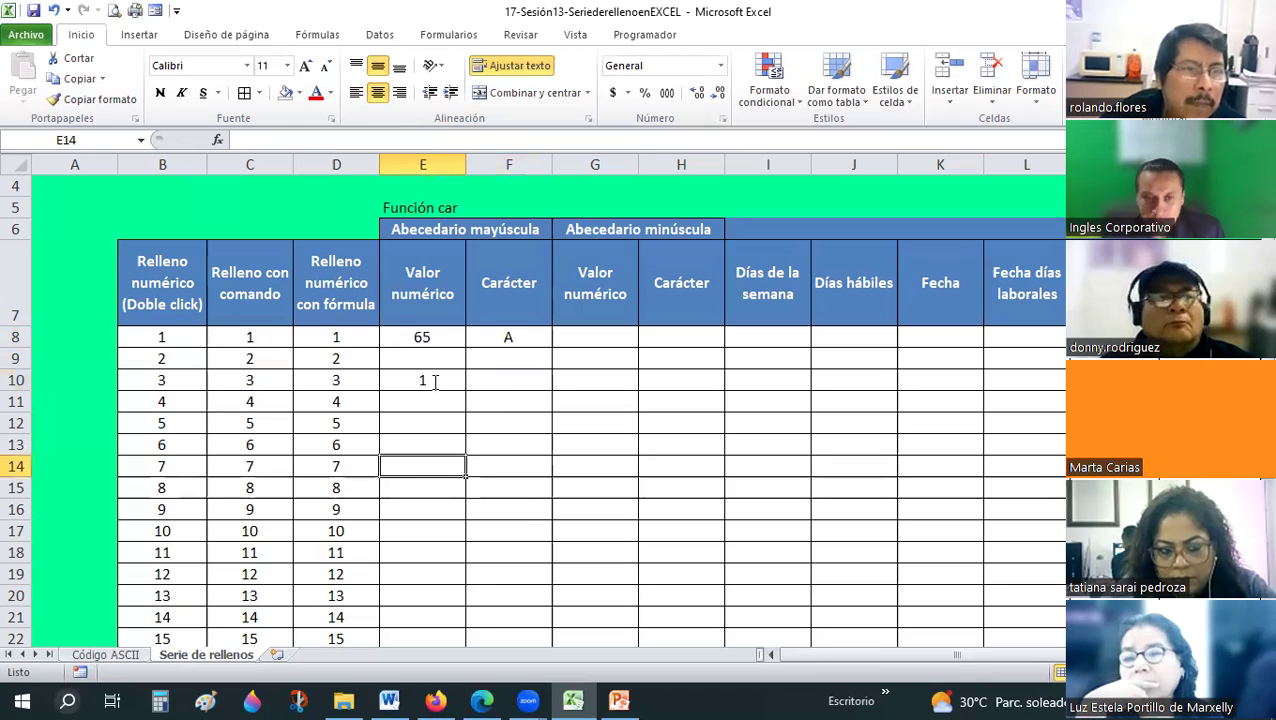
left_click(435, 382)
type("10")
key("Tab")
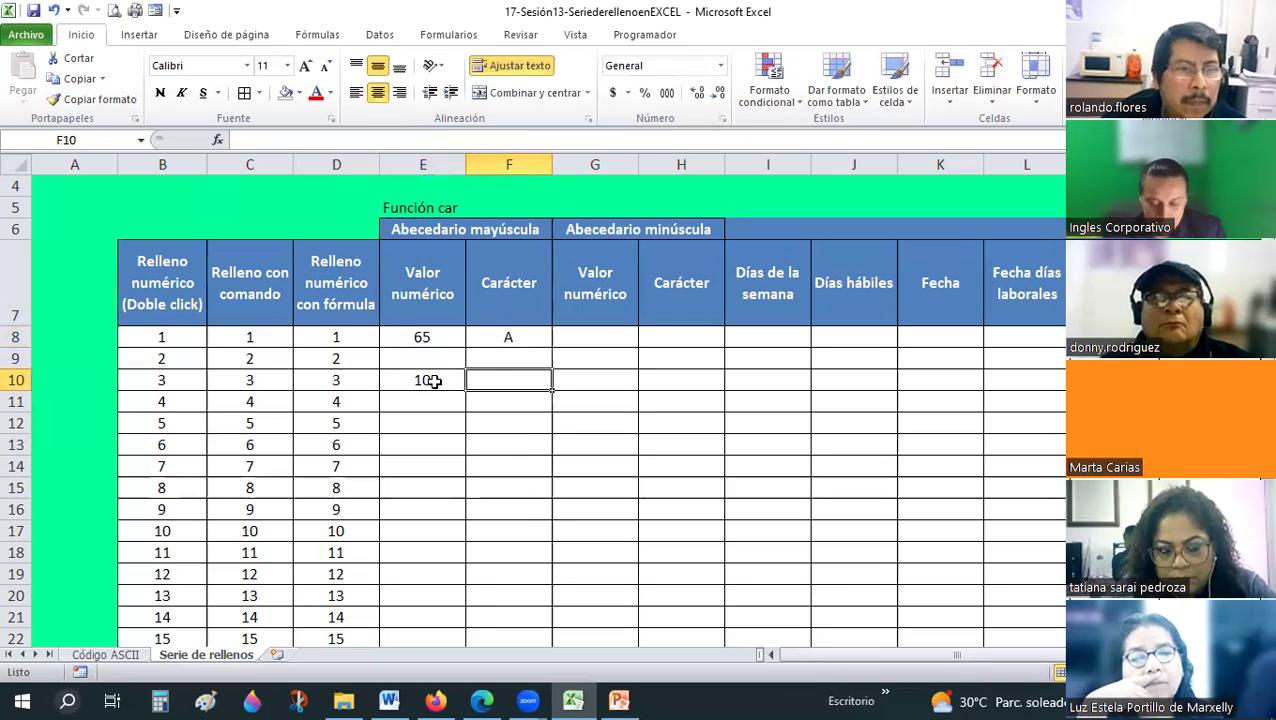
type("=A")
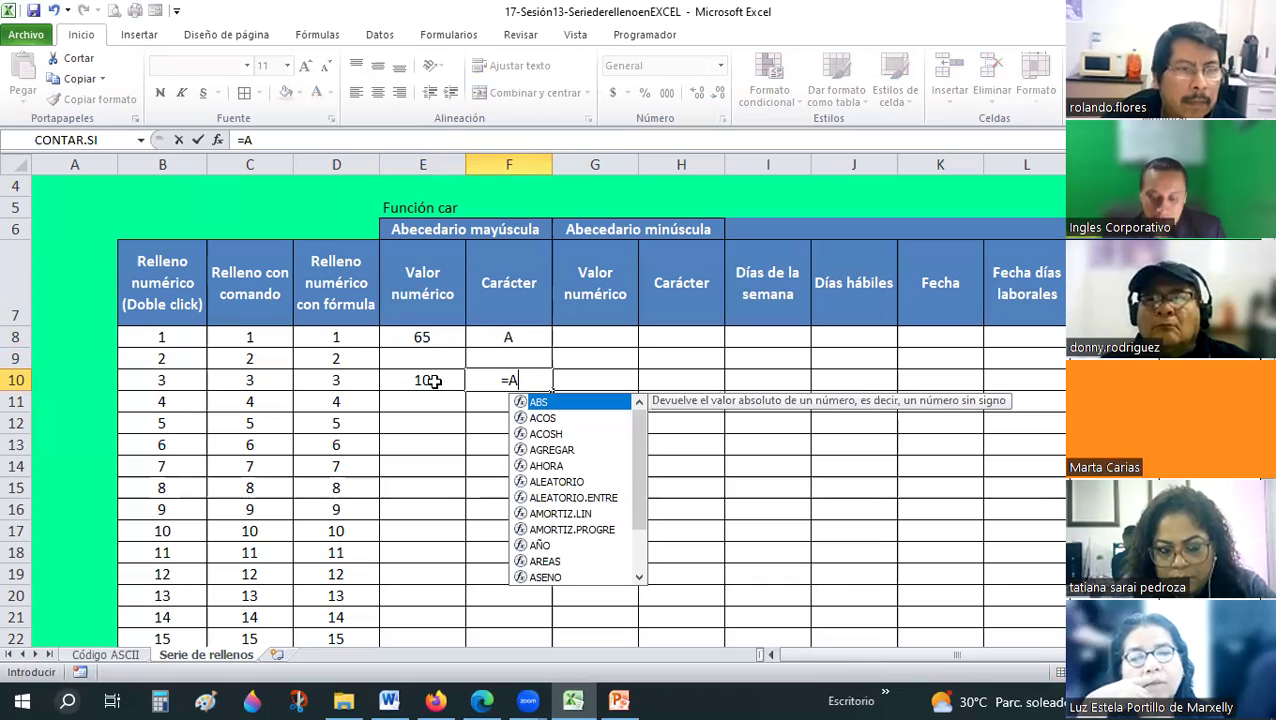
key("BackSpace")
type("CAR(")
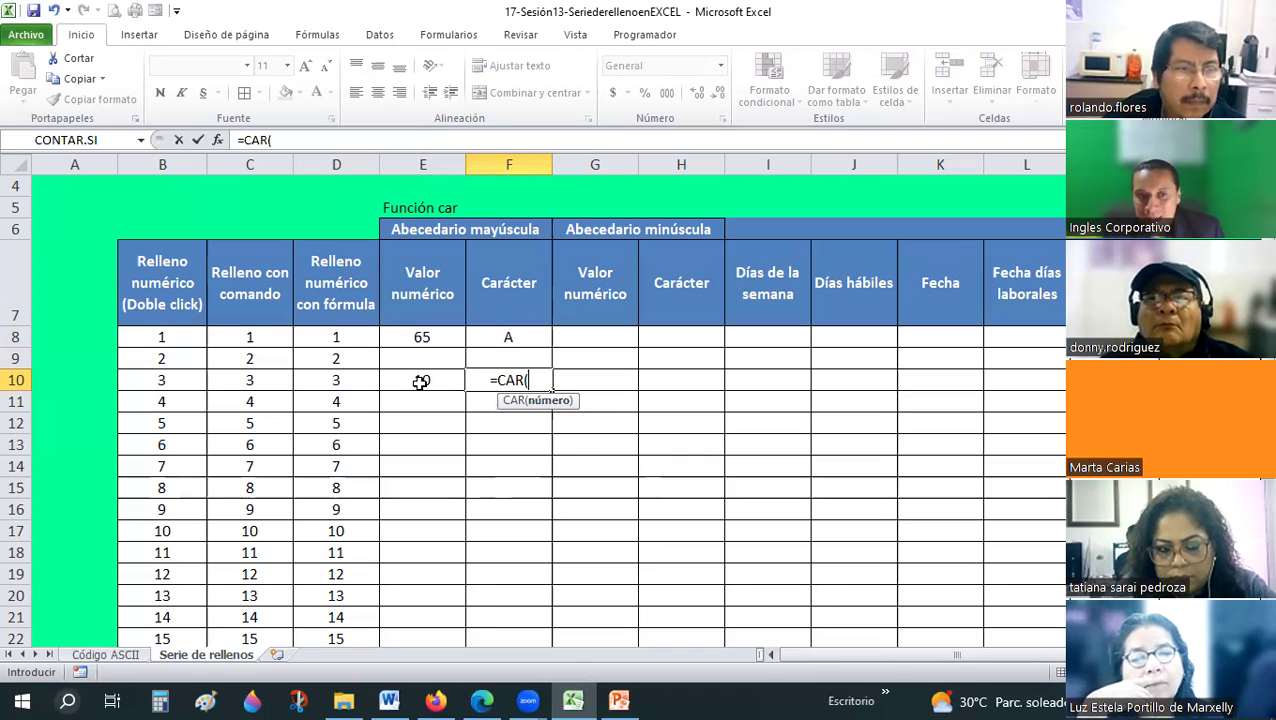
left_click(421, 382)
type(")")
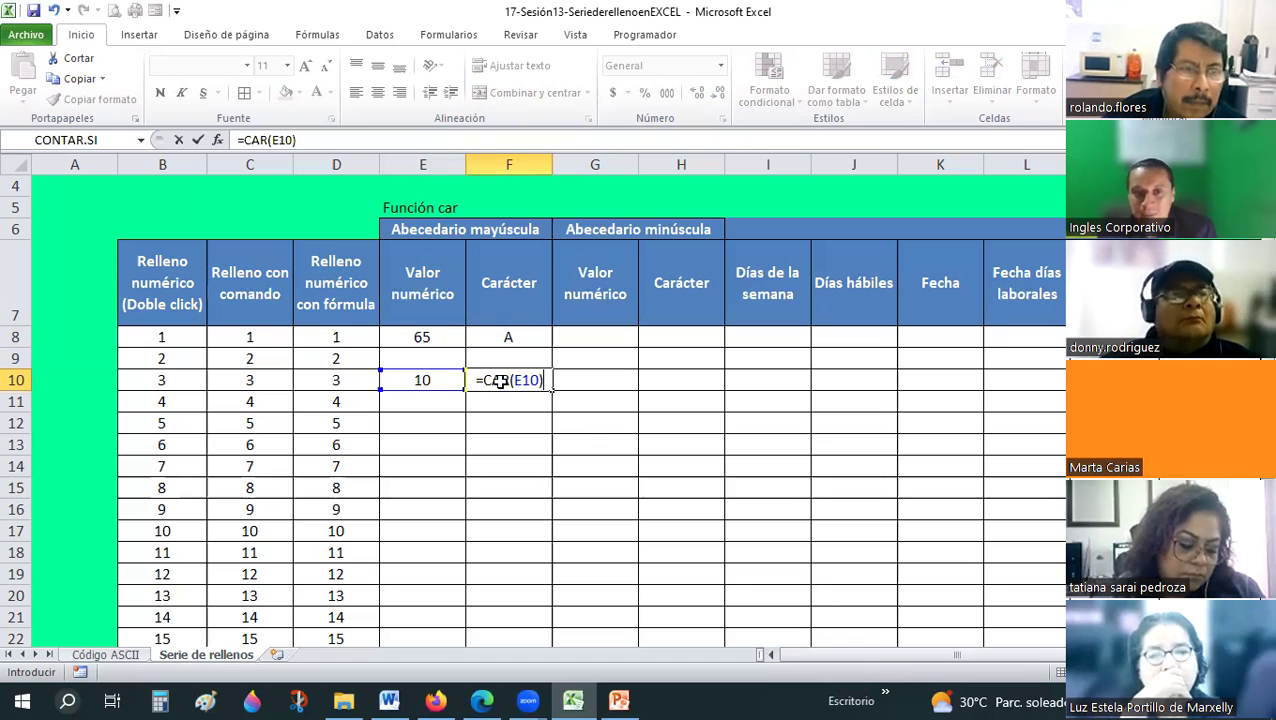
key("Return")
Change E10 to 11 and view the Código ASCII reference sheet.
left_click(436, 379)
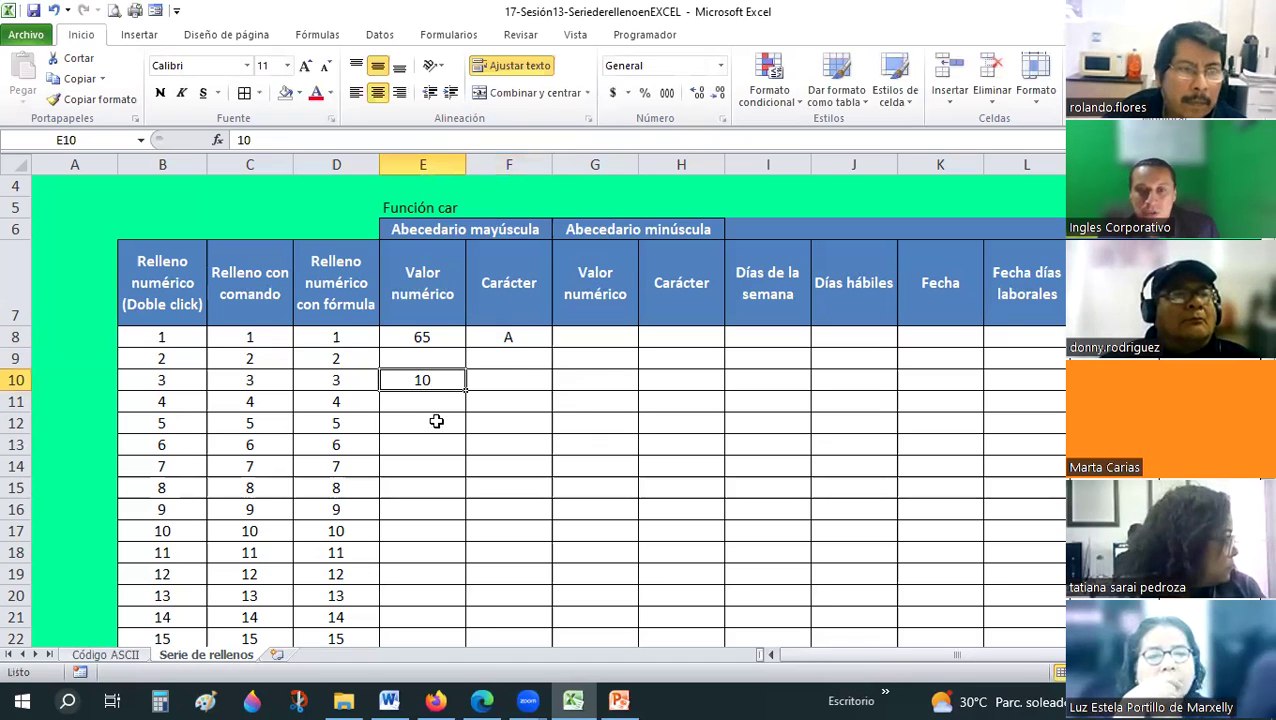
type("11")
key("Return")
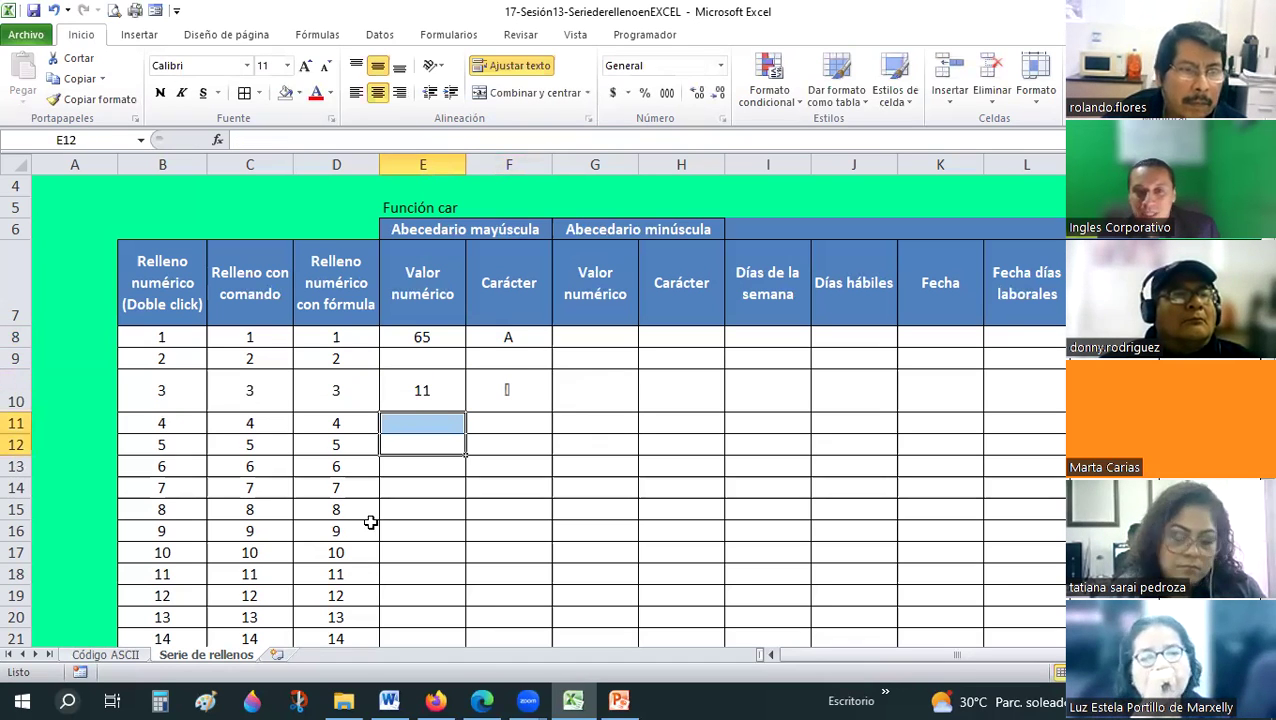
key("Up")
key("Right")
left_click(140, 654)
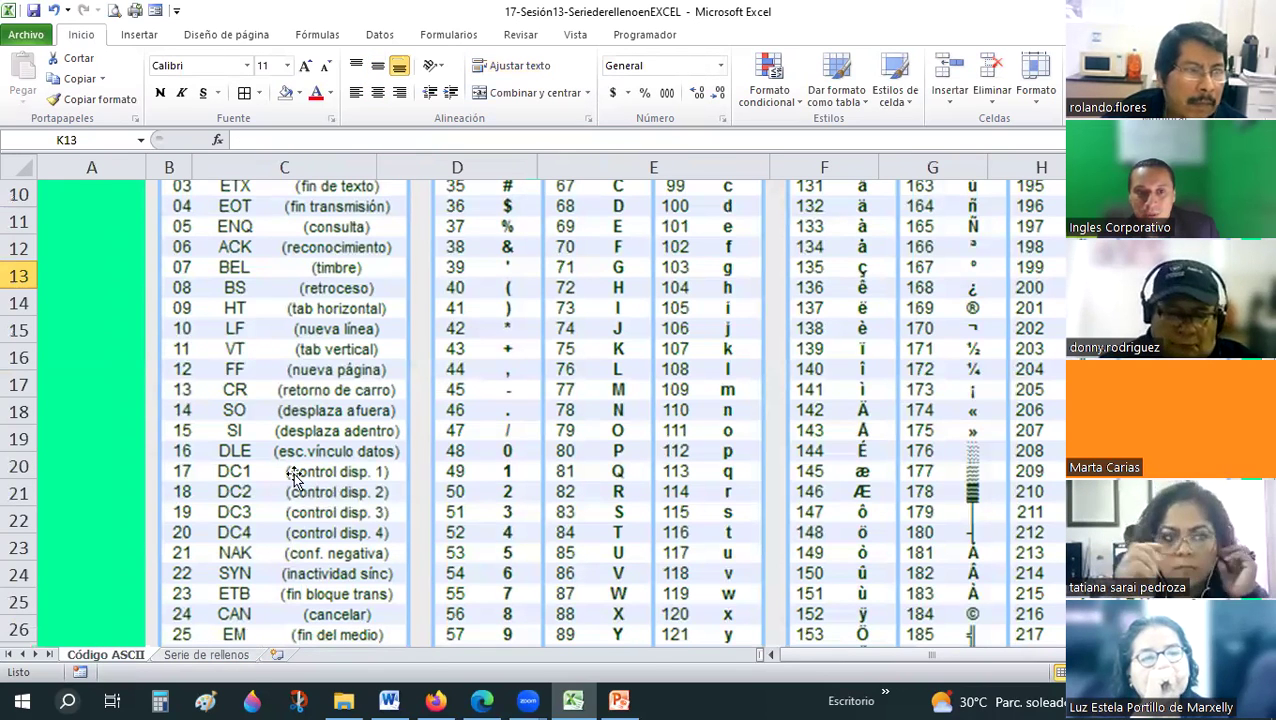
Try code 25 in E10 on Serie de rellenos and check it against the Código ASCII sheet.
left_click(225, 655)
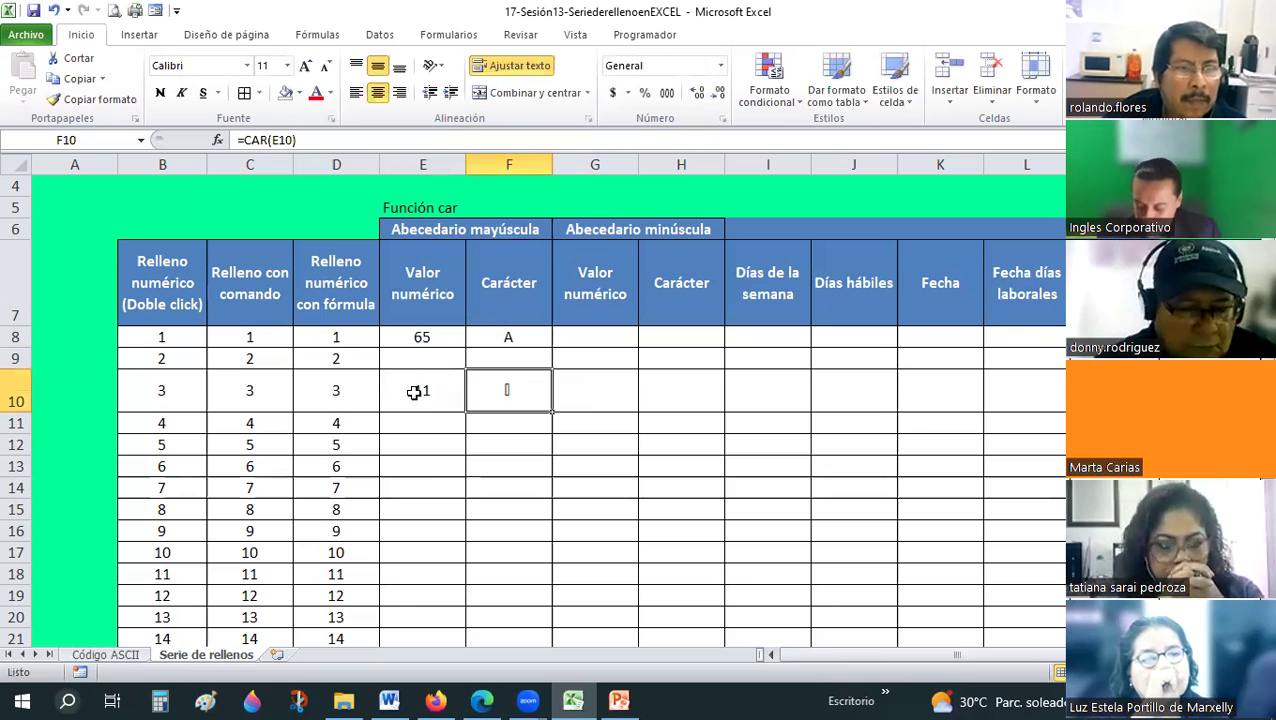
left_click(416, 393)
type("25")
key("Return")
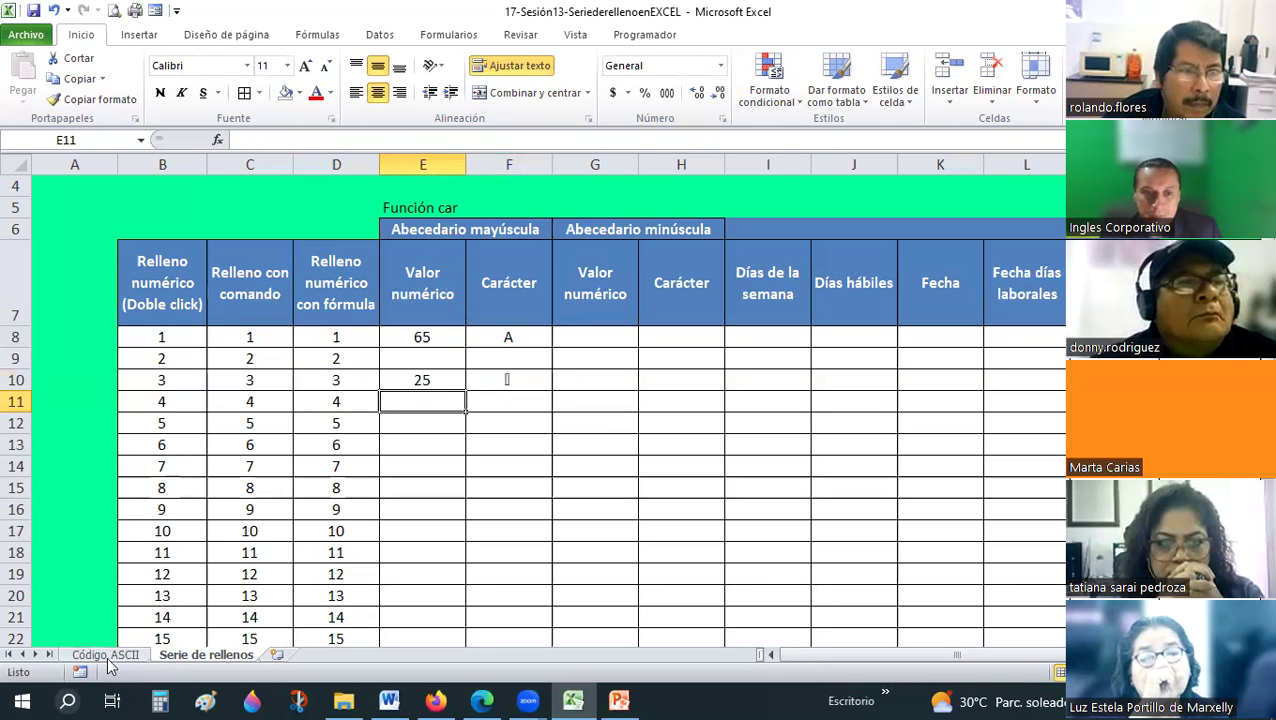
key("ctrl+Page_Up")
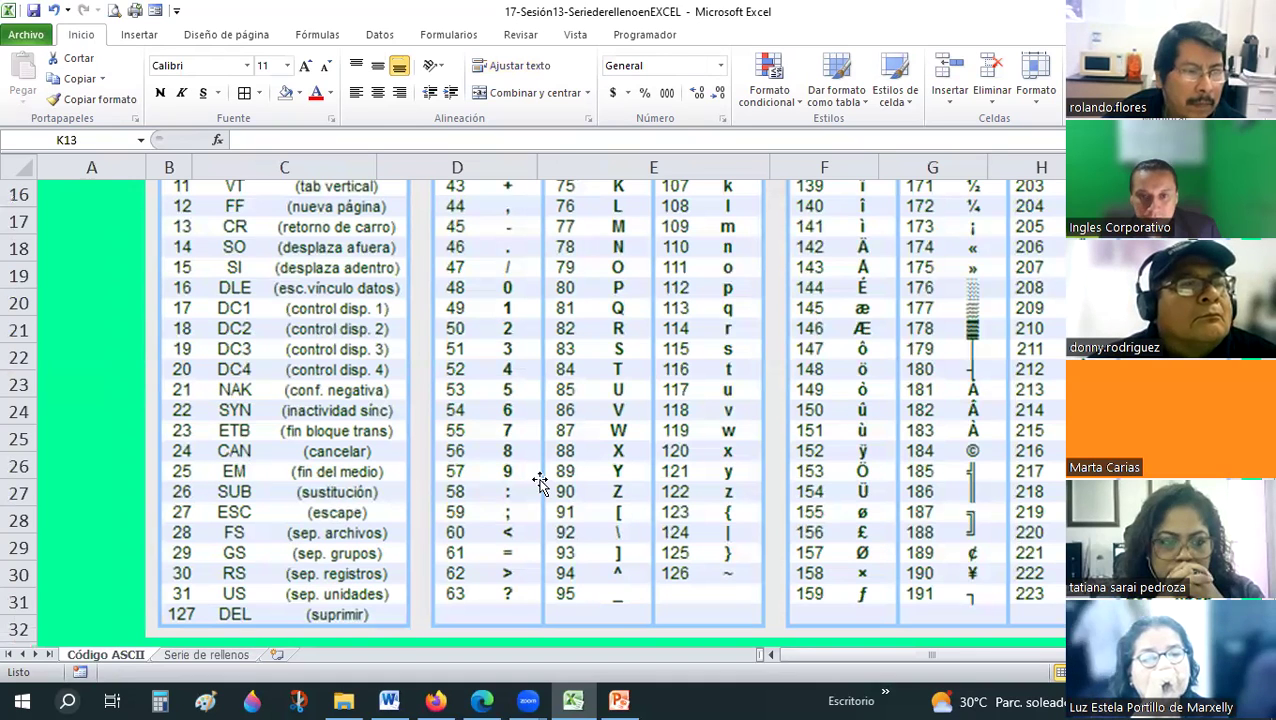
scroll(540, 480, "up", 5)
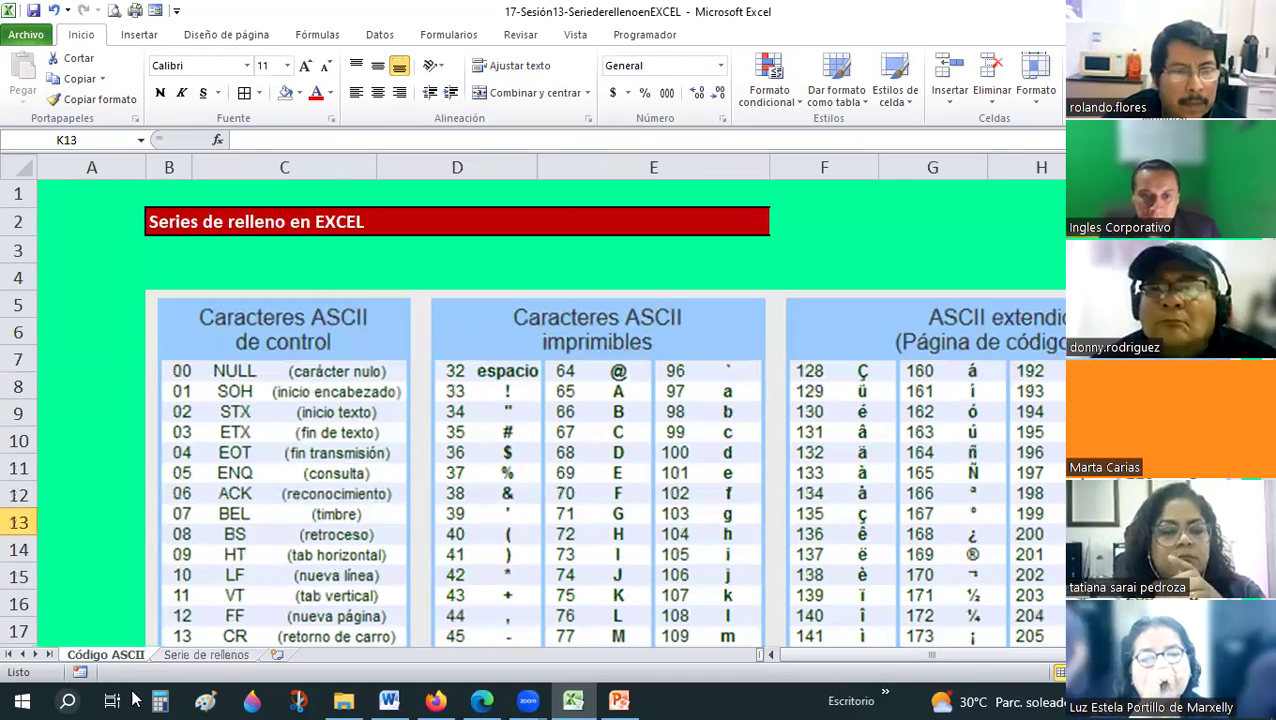
scroll(427, 507, "down", 1)
key("ctrl+Page_Down")
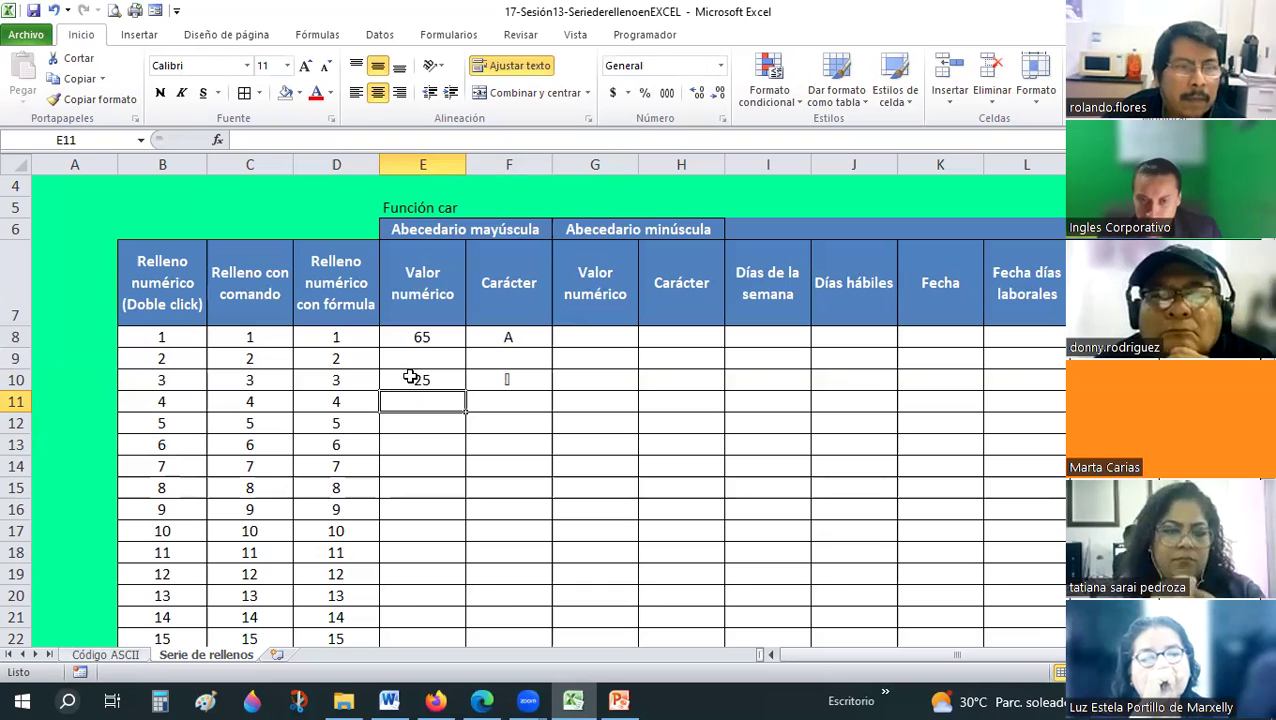
Enter 33 in E10 to get "!", then clear the test values from E10:F10.
left_click(412, 378)
type("33")
key("Return")
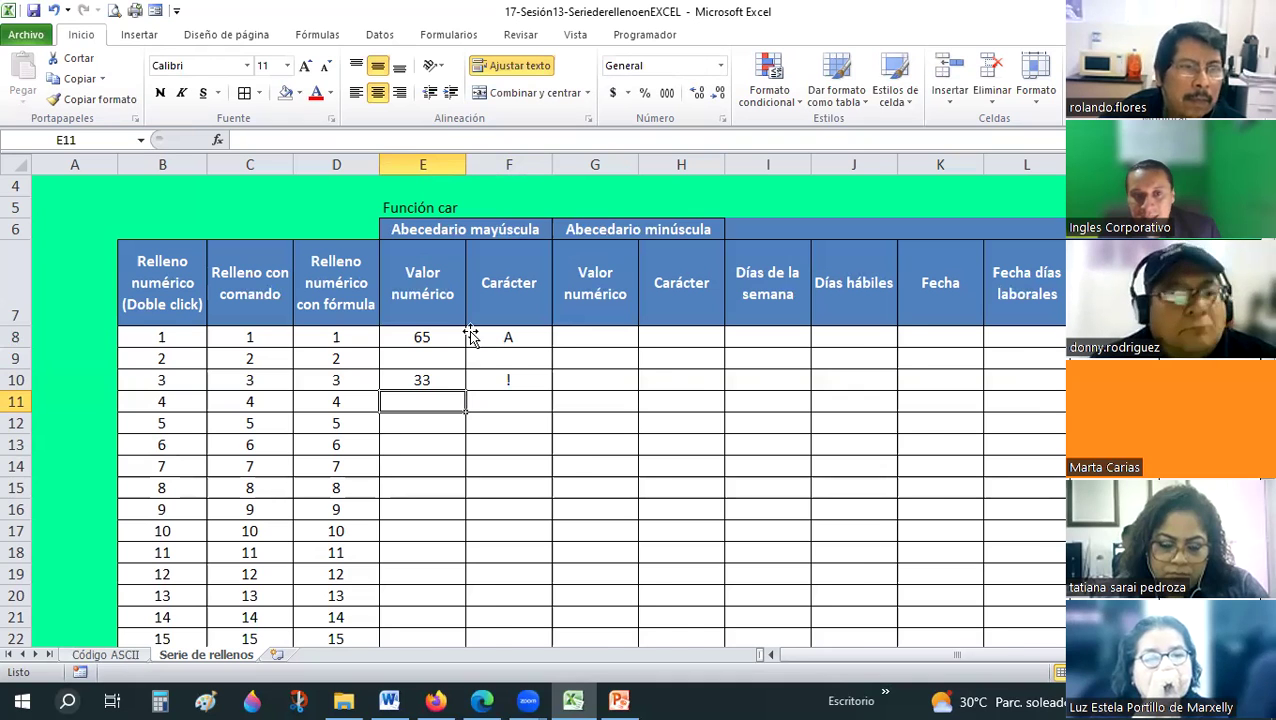
key("ctrl+Page_Up")
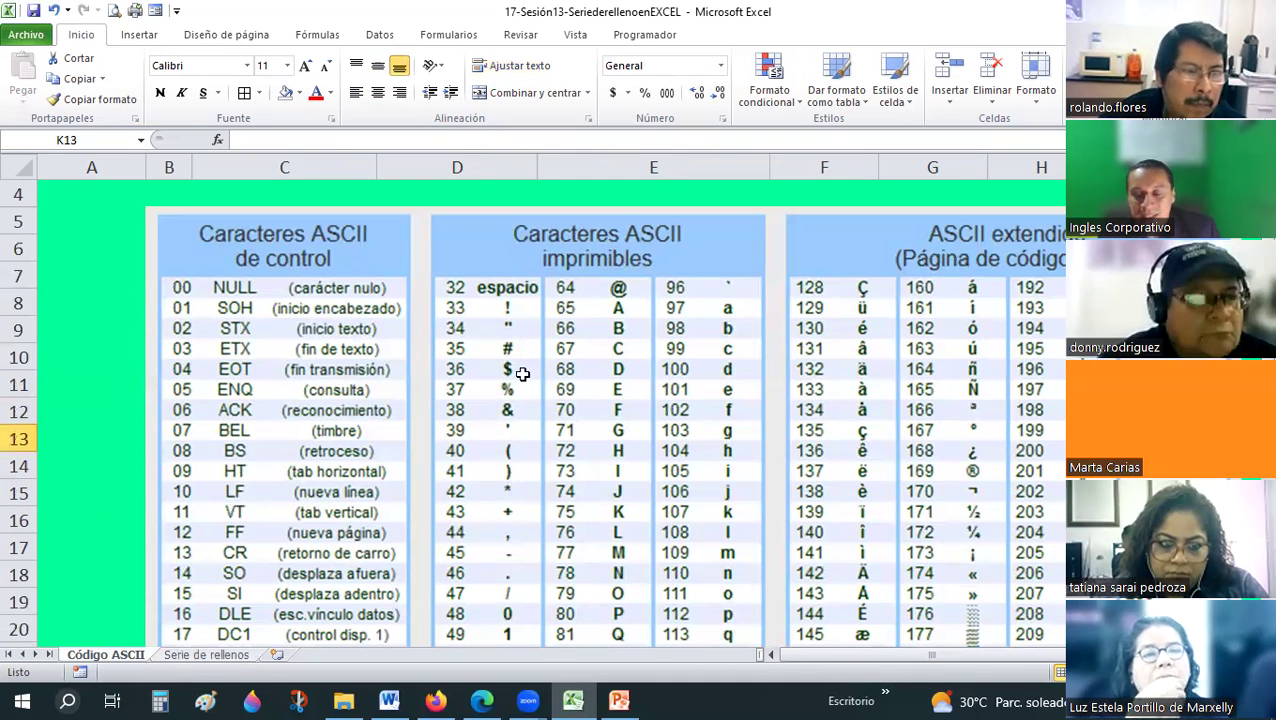
key("ctrl+Page_Down")
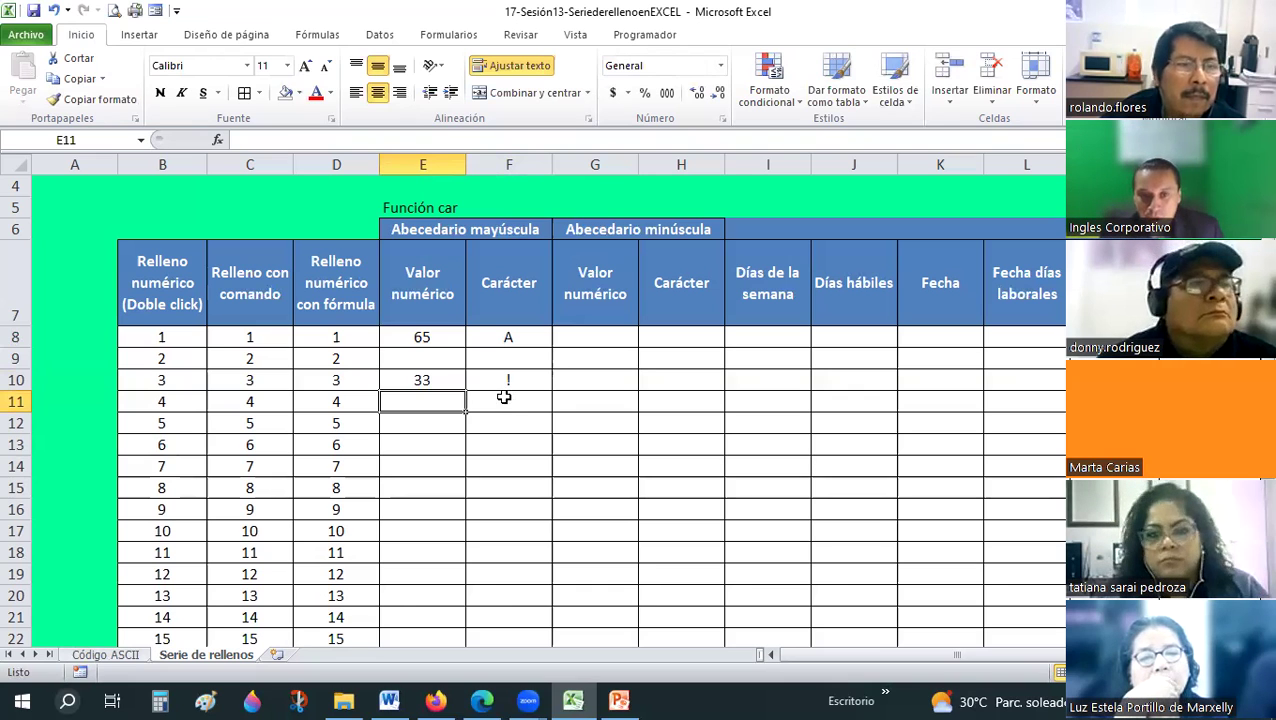
left_click(510, 382)
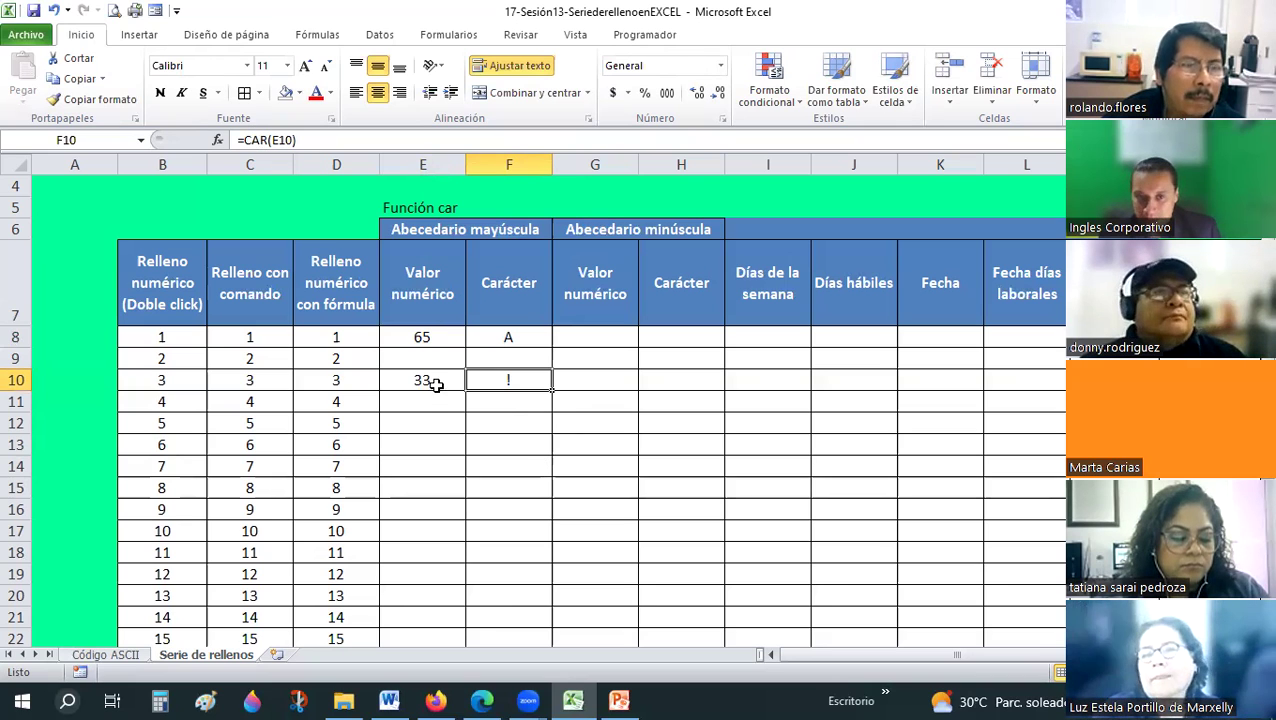
key("Down")
key("Down")
key("Down")
left_click_drag(460, 381, 510, 381)
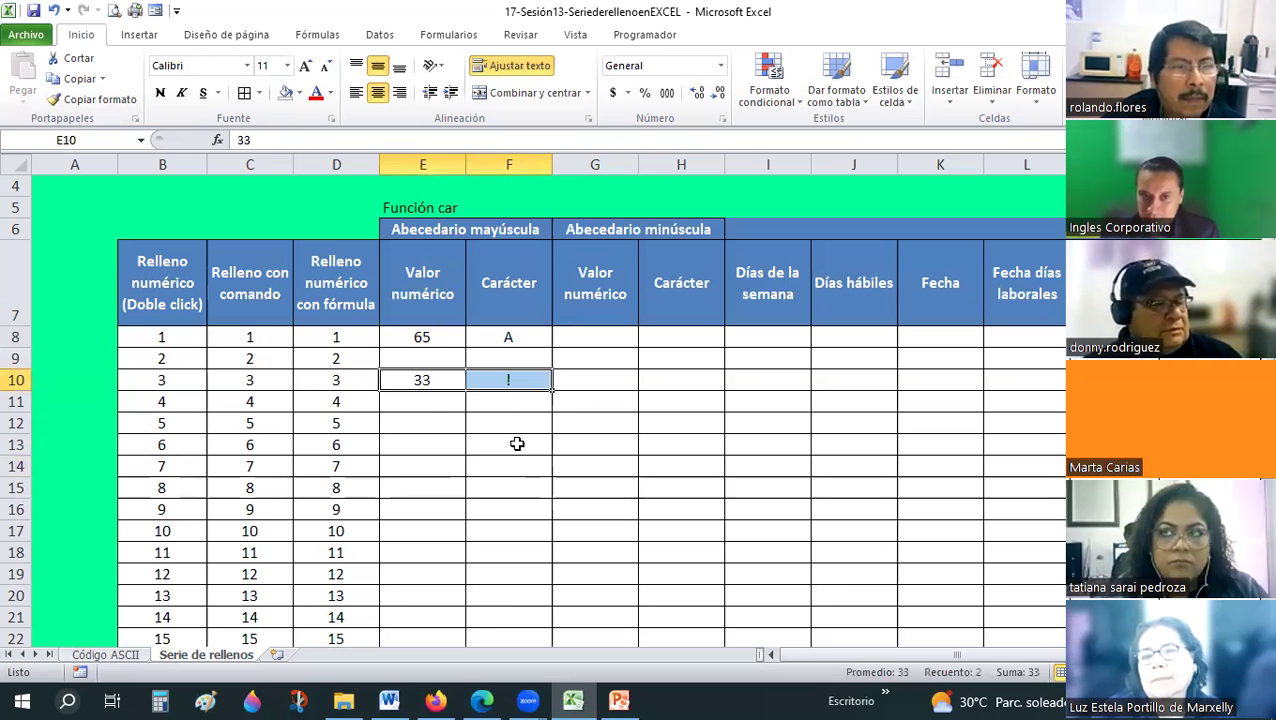
key("Delete")
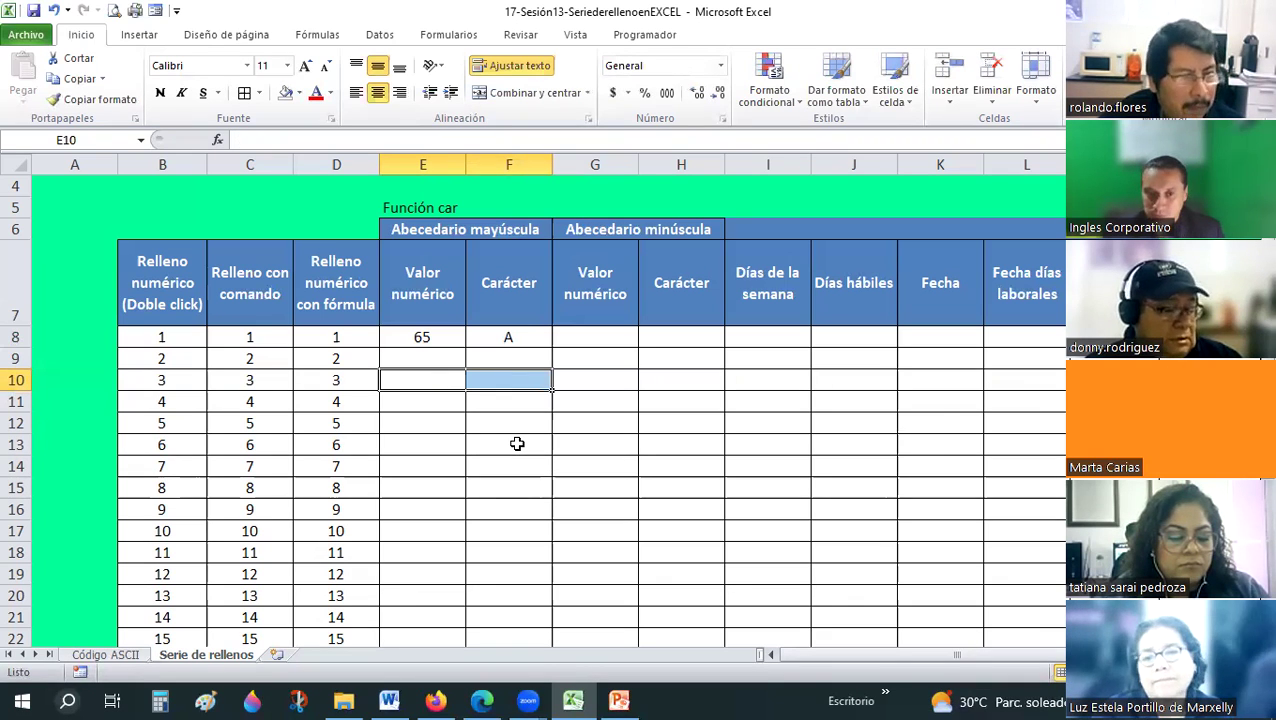
left_click(524, 337)
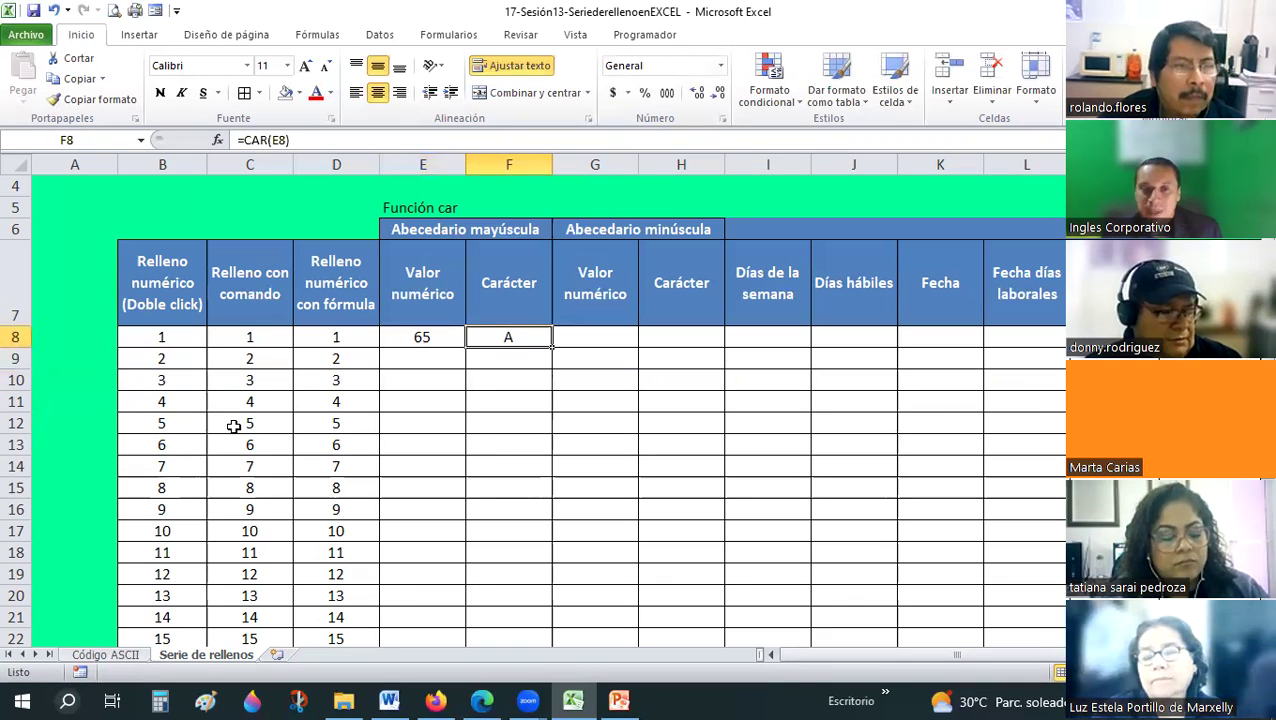
left_click(110, 655)
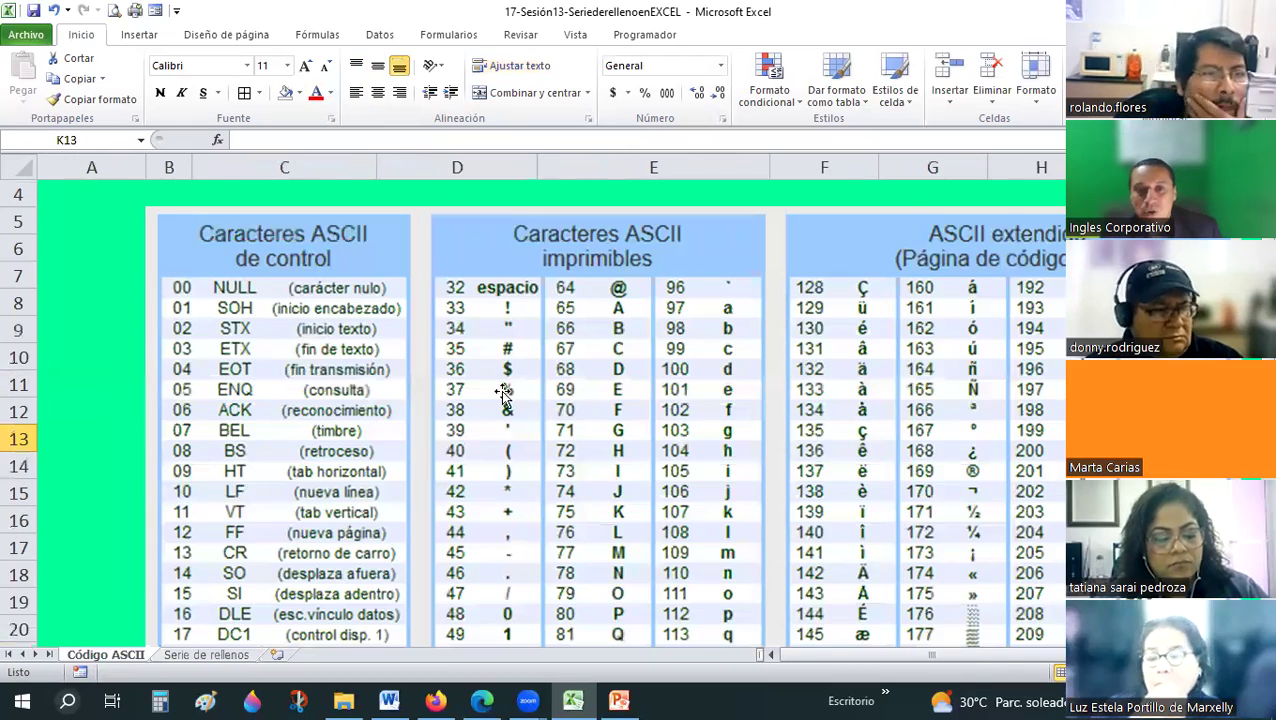
scroll(479, 450, "down", 6)
scroll(573, 462, "up", 4)
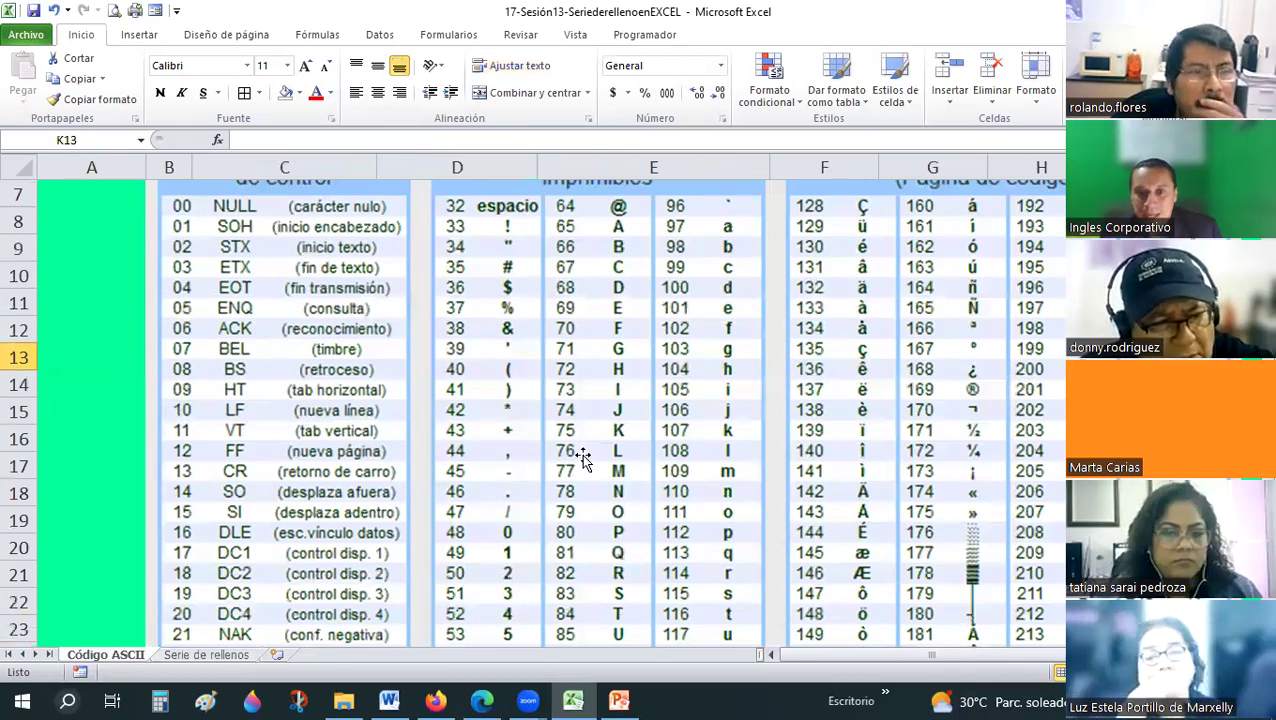
scroll(579, 356, "up", 1)
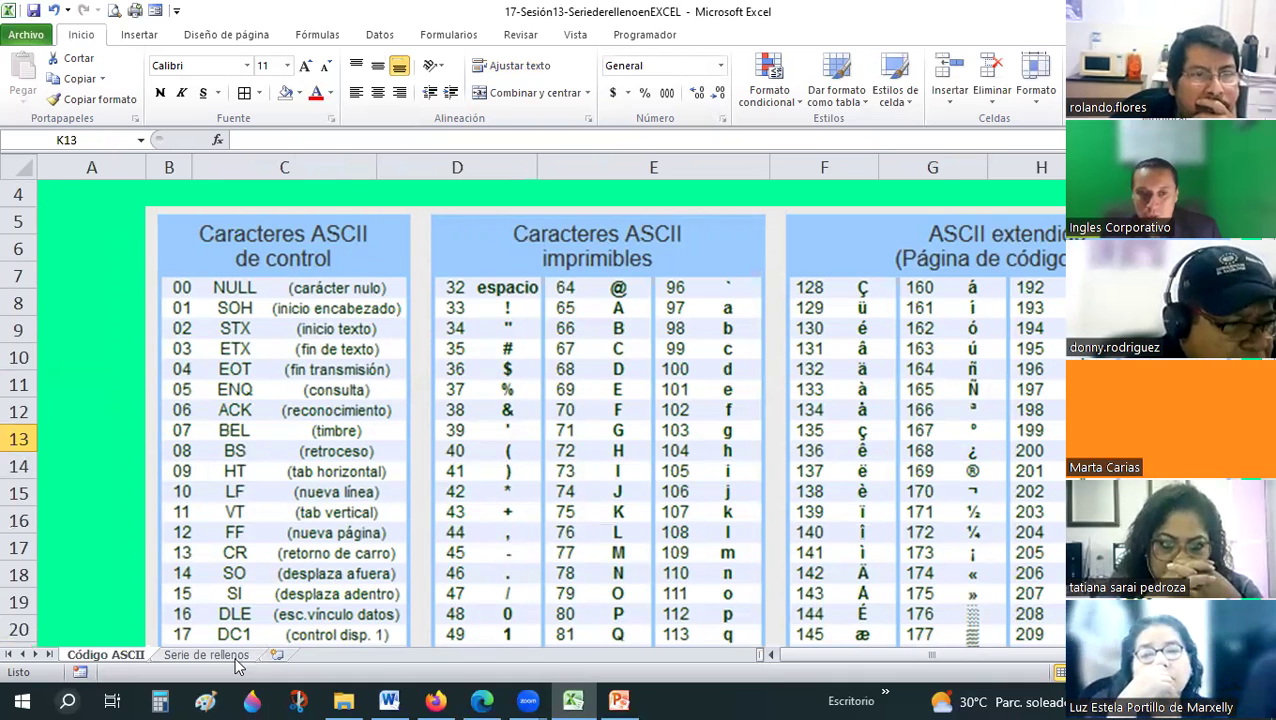
key("ctrl+Page_Down")
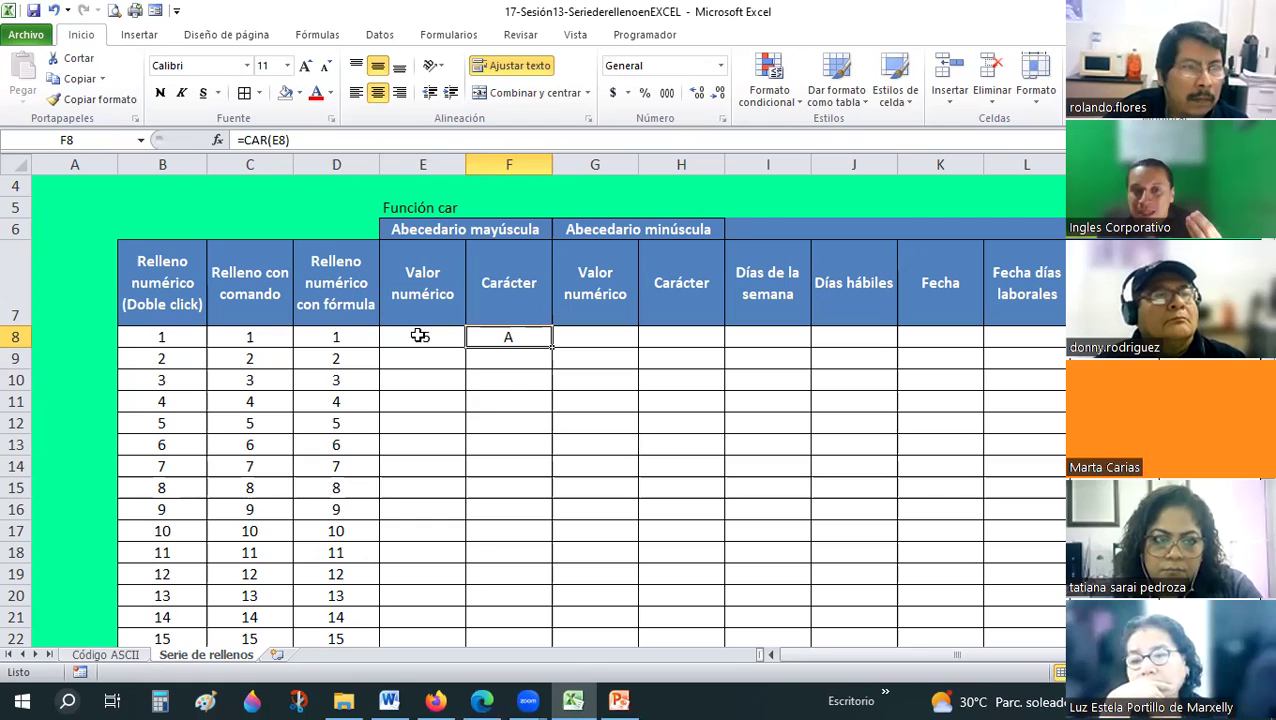
Copy the CAR formula to F9 as =CAR(E9+1), showing B, and fill 65 down E8:E24.
left_click(514, 350)
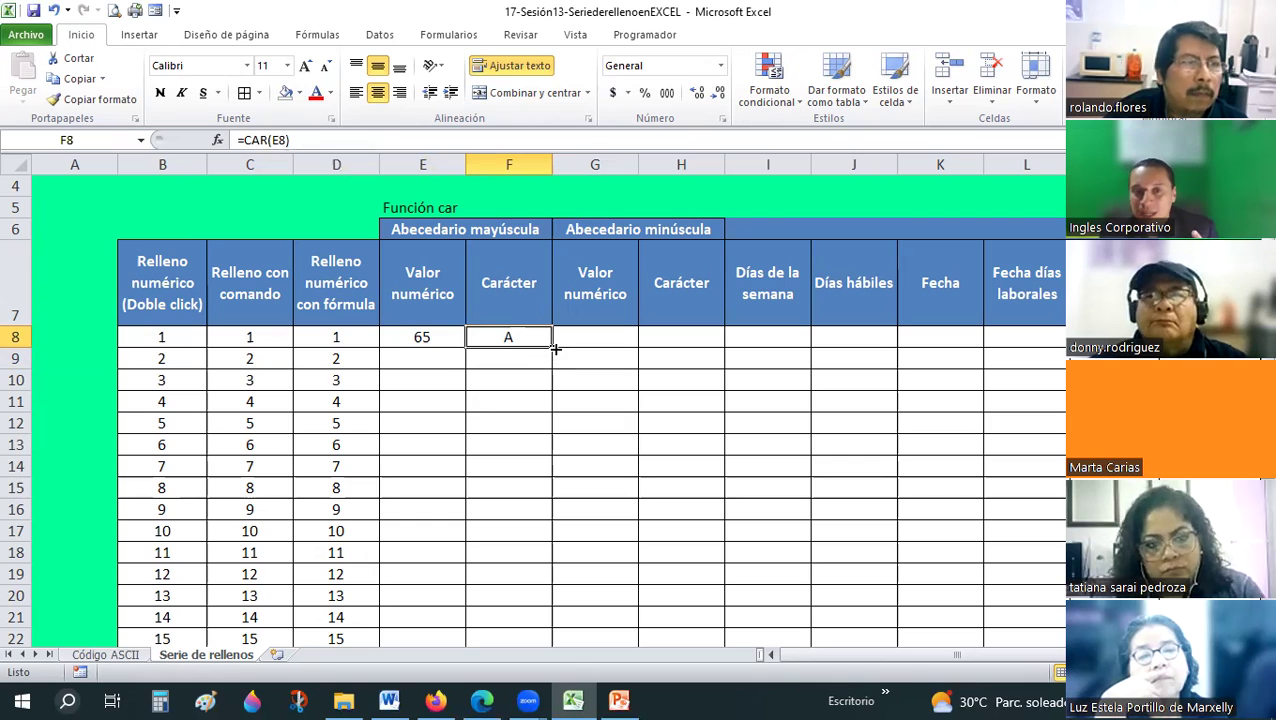
left_click_drag(556, 358, 528, 357)
key("Down")
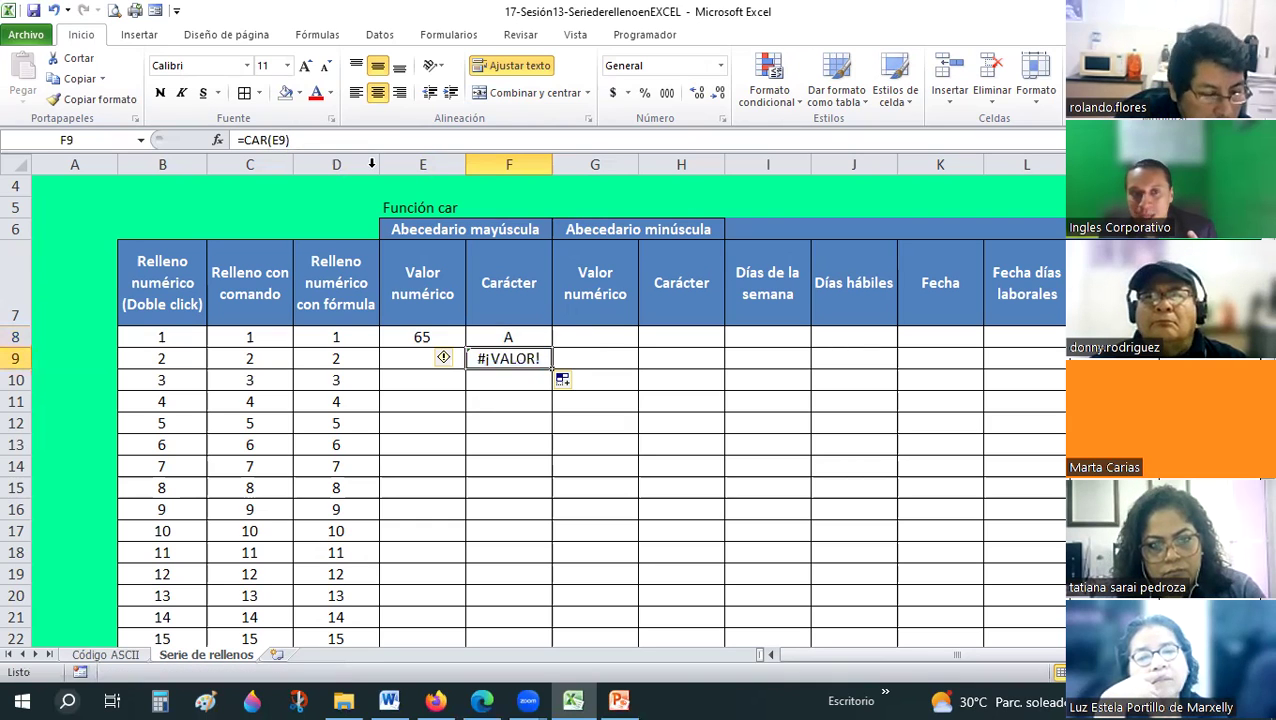
key("F2")
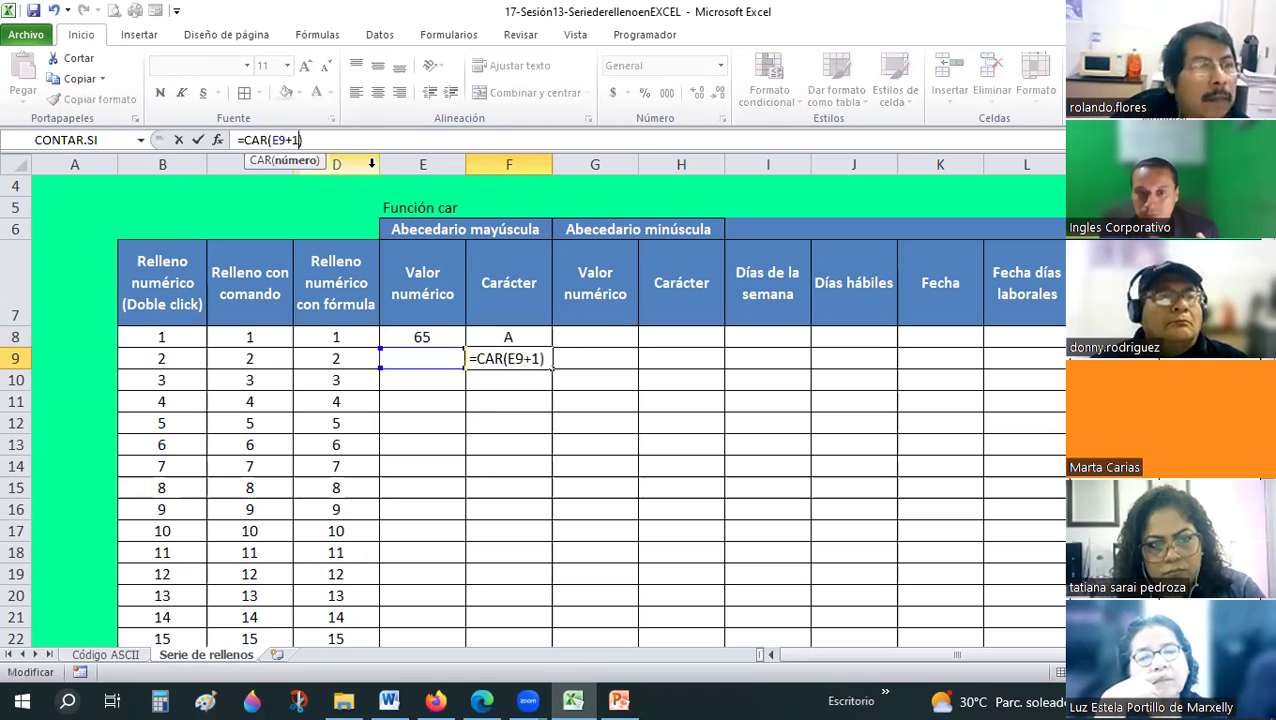
key("Return")
left_click(456, 337)
left_click_drag(439, 612, 431, 533)
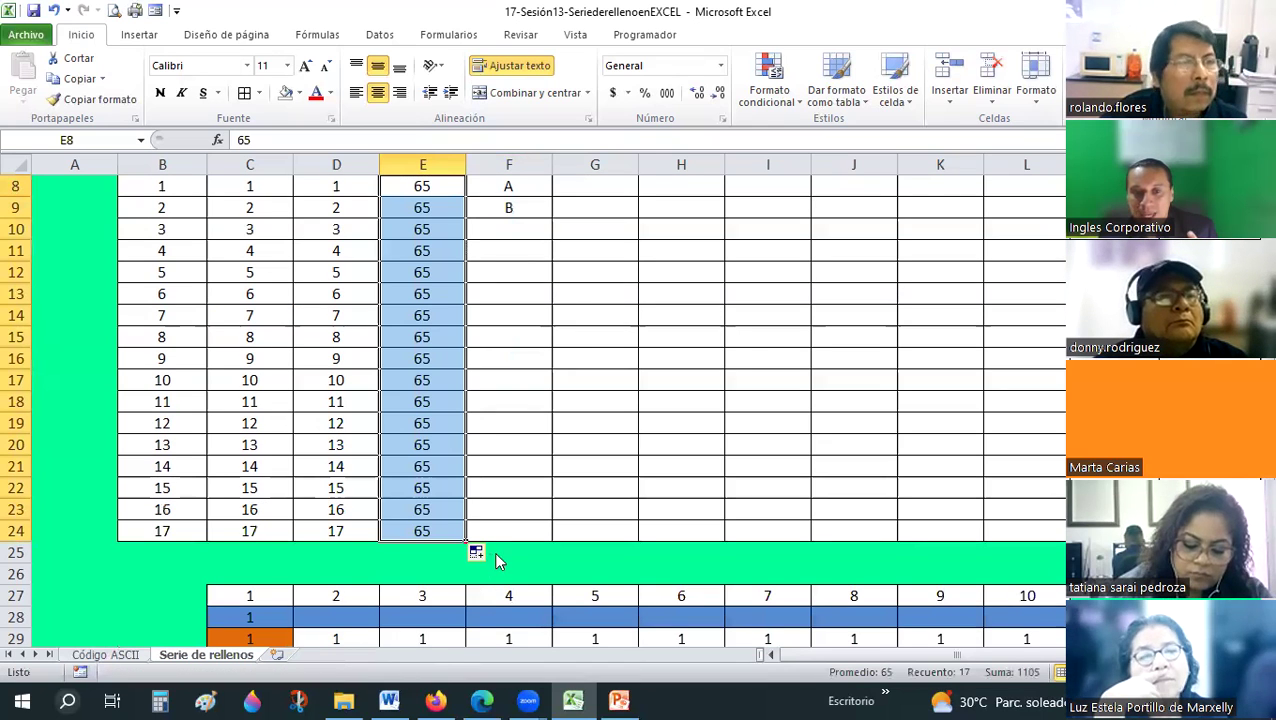
Turn the copied 65s in column E into an increasing code series.
left_click(488, 553)
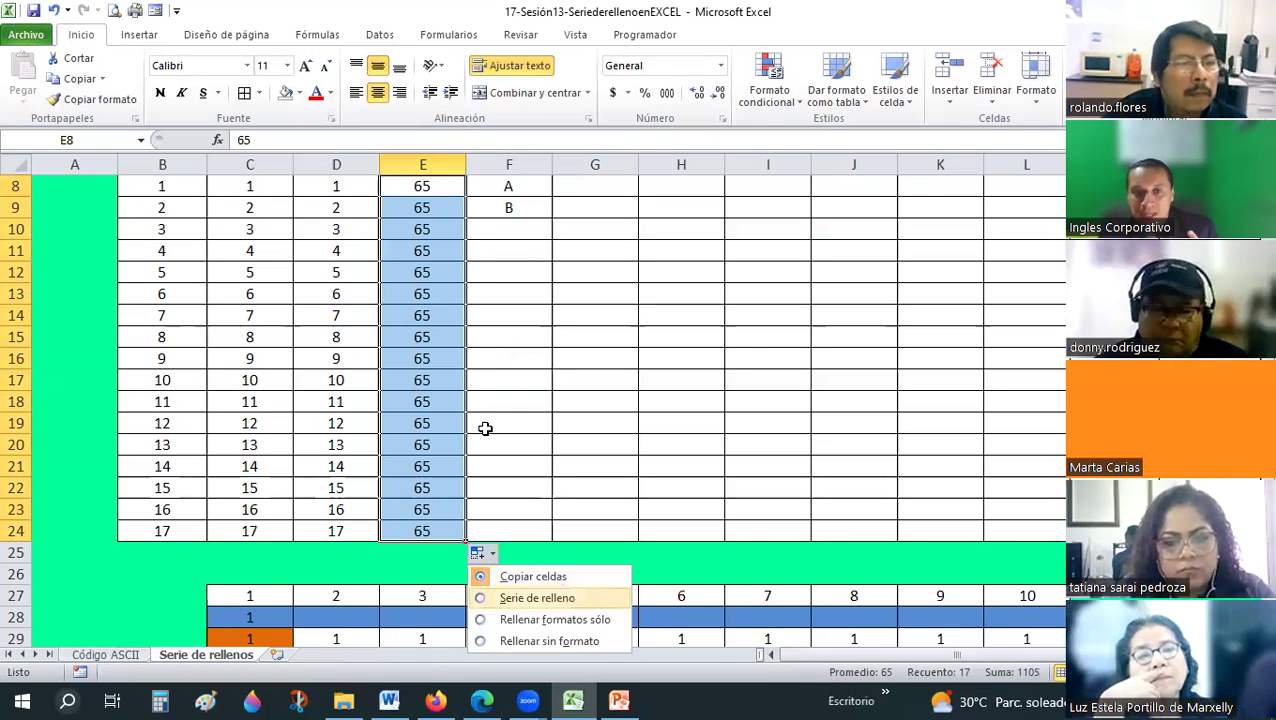
left_click(537, 597)
scroll(441, 436, "up", 2)
left_click(437, 404)
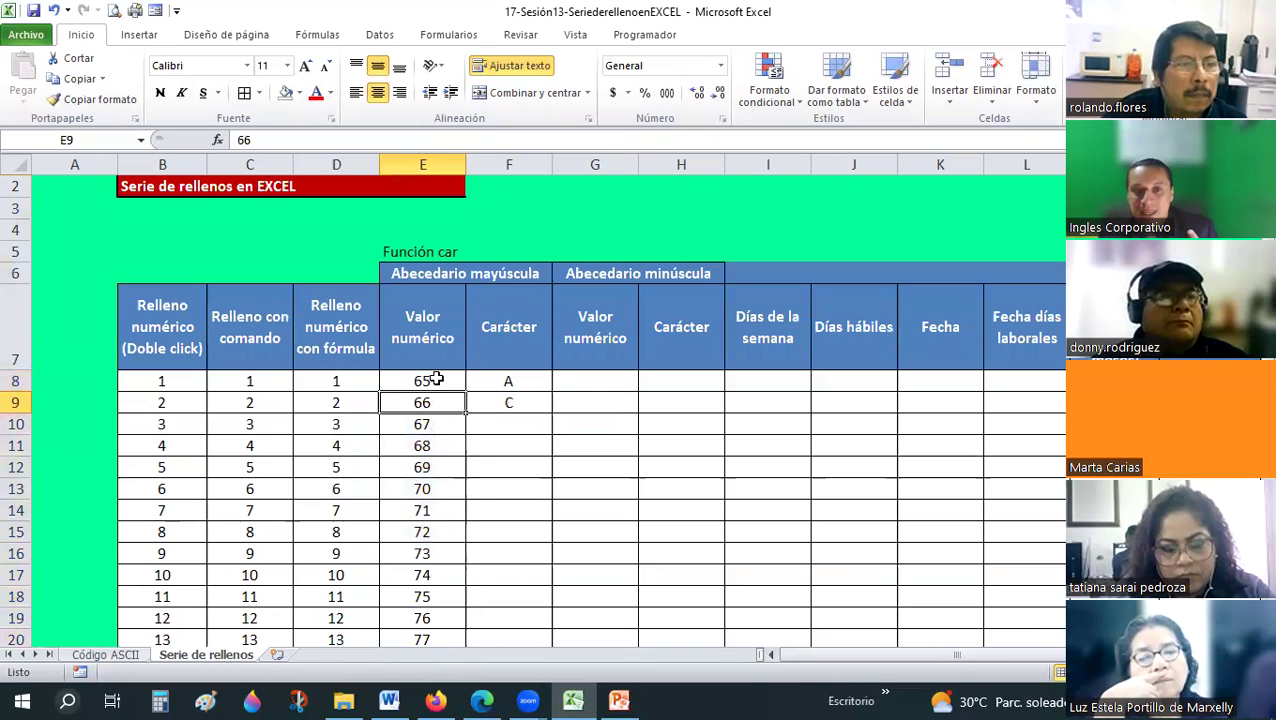
left_click(436, 378)
key("Down")
key("Right")
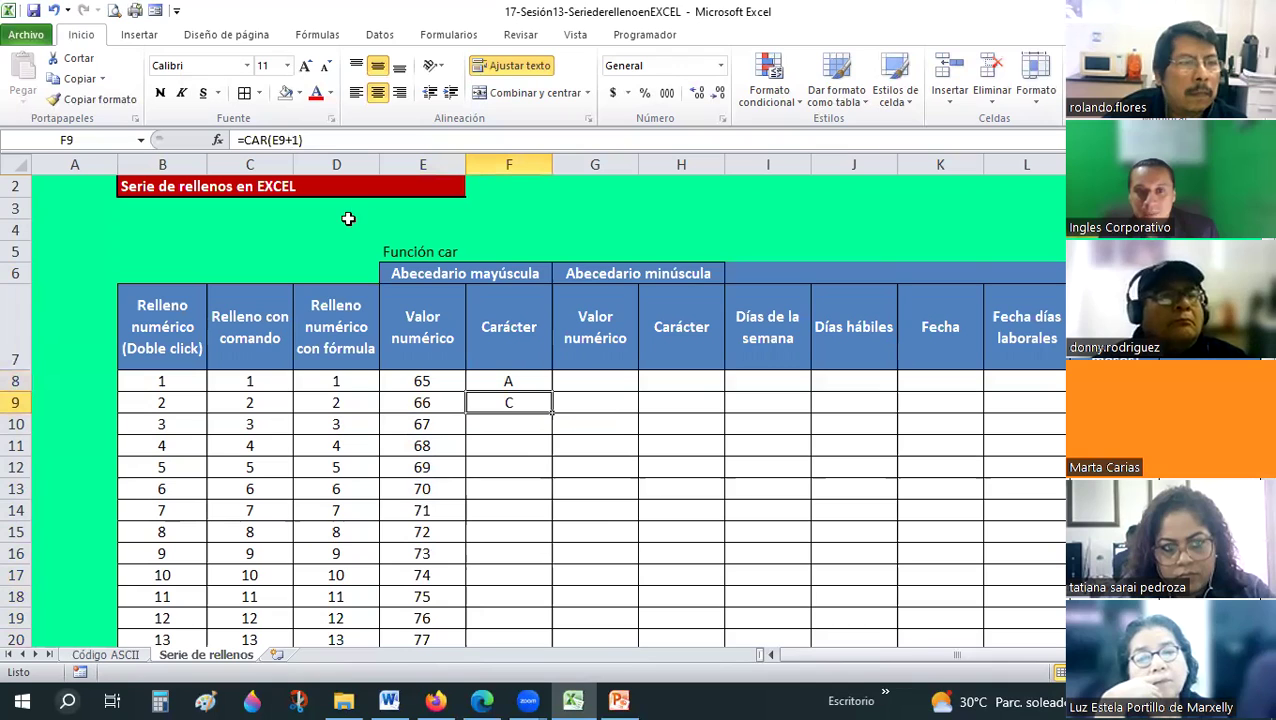
Fill F8's =CAR formula down to F24 so column F shows letters A–Q.
left_click(508, 380)
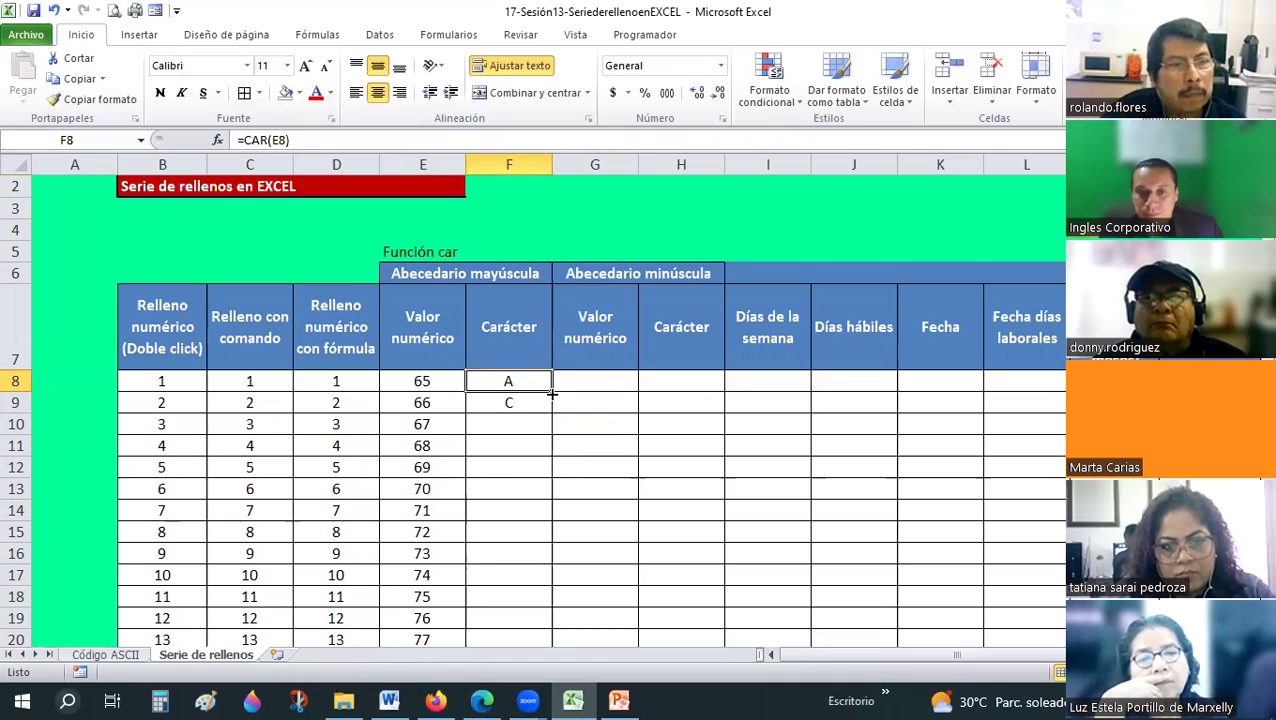
left_click_drag(551, 393, 542, 525)
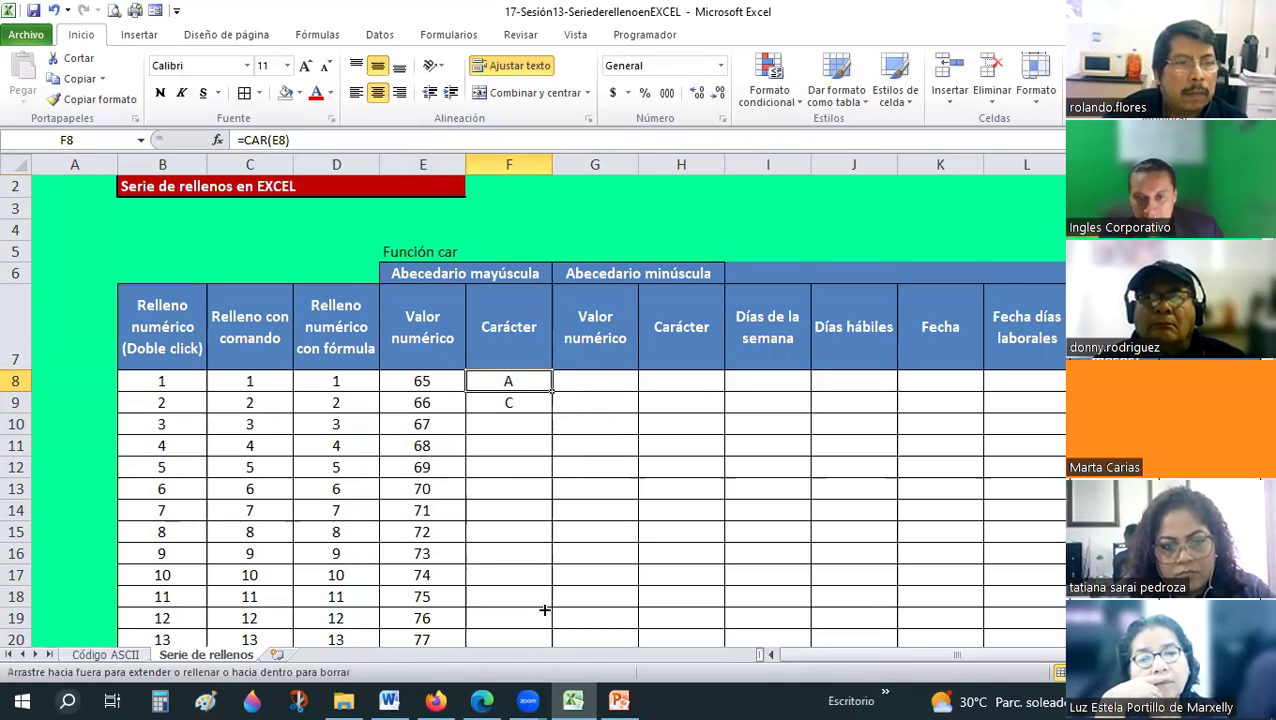
left_click_drag(544, 609, 550, 666)
left_click_drag(548, 598, 550, 622)
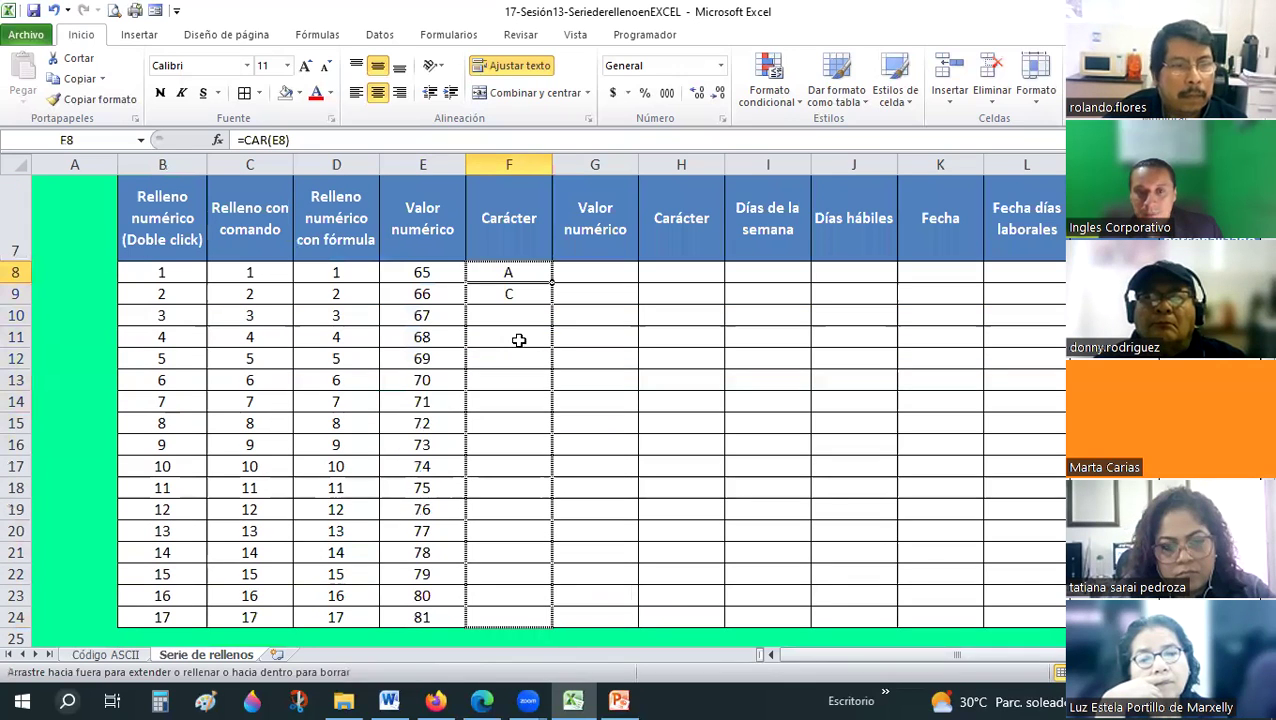
left_click_drag(519, 340, 511, 293)
Check the formulas in F9 and F16, then clear the codes from E9:E24.
left_click(511, 293)
key("Down")
key("Down")
key("Down")
left_click(516, 440)
left_click(526, 296)
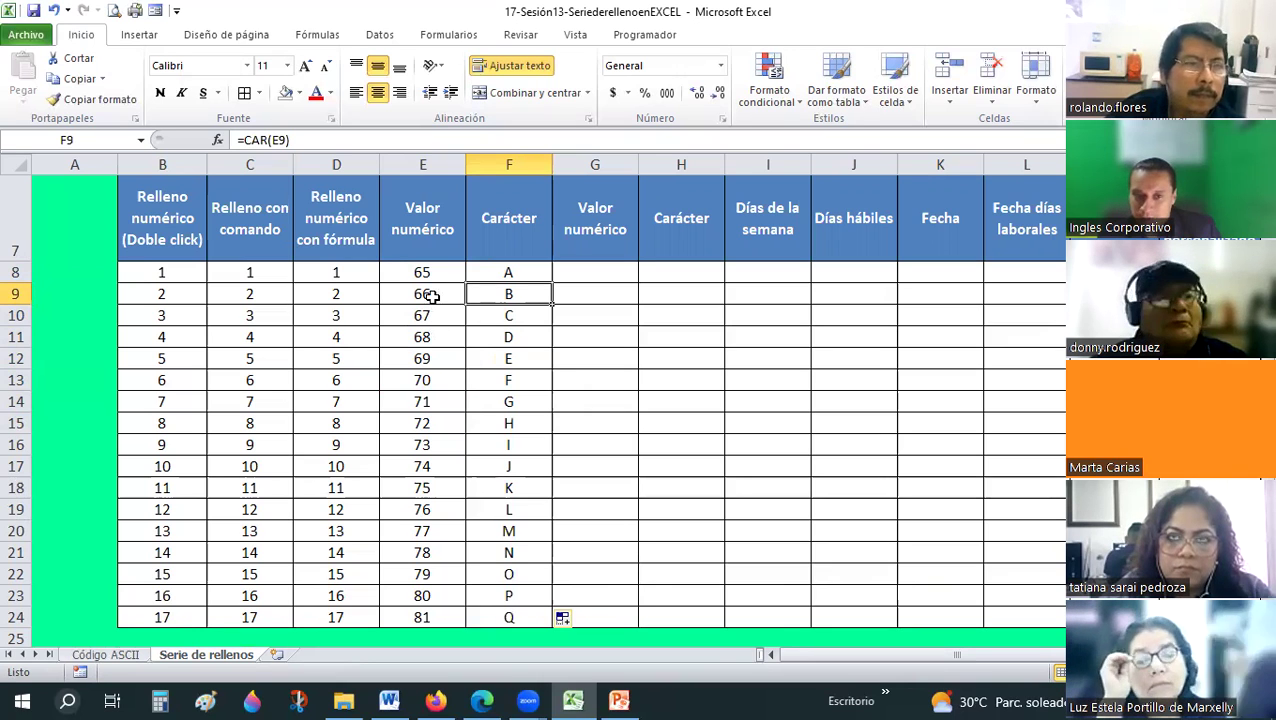
left_click_drag(431, 296, 427, 618)
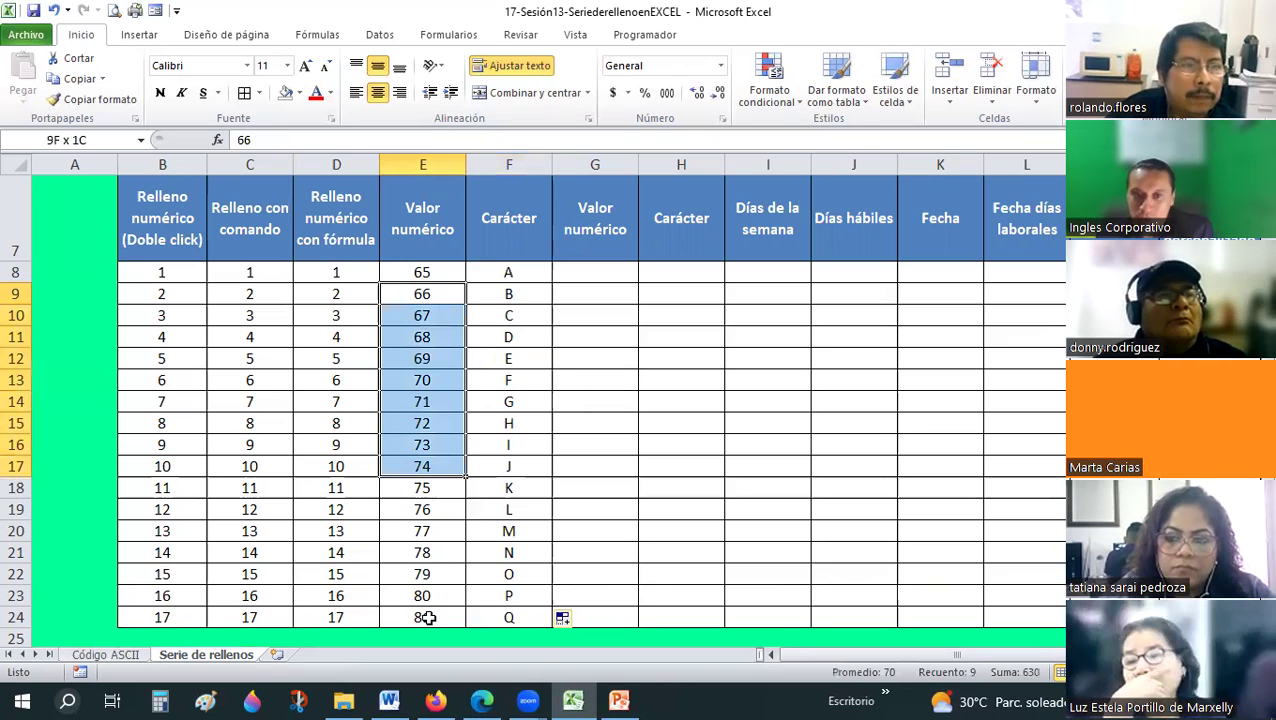
key("Delete")
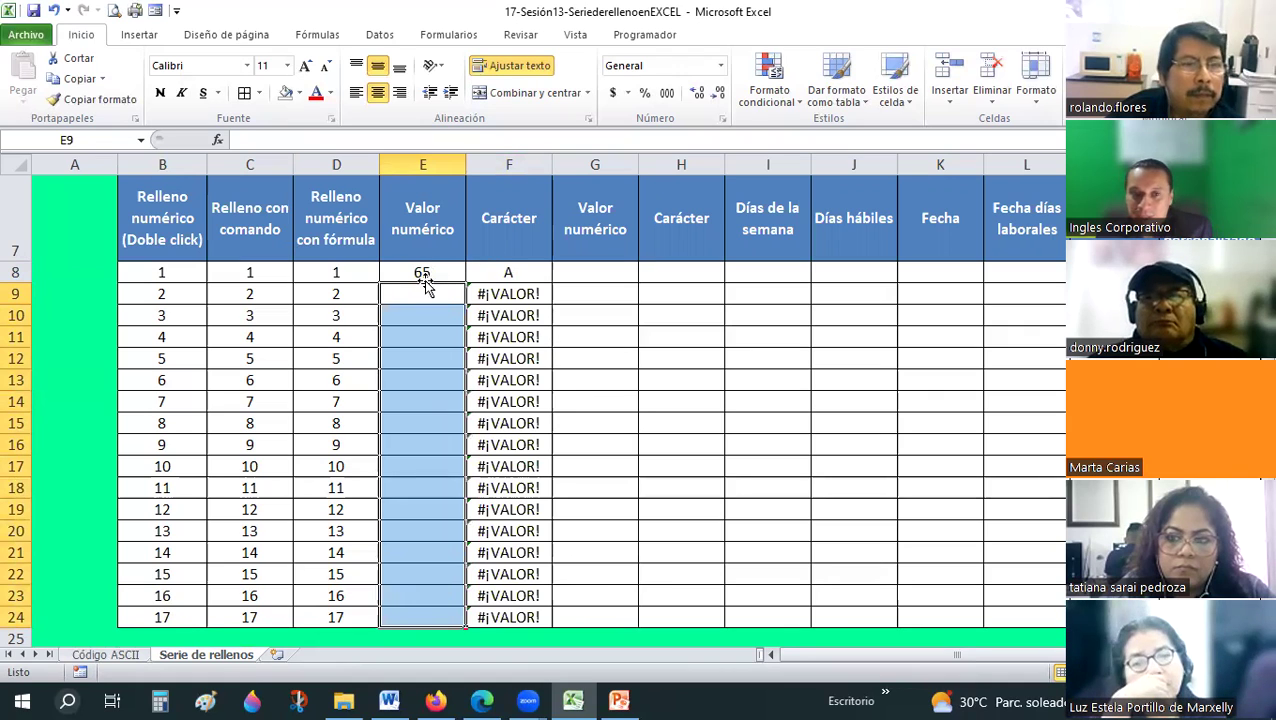
Append a plus sign to F9's character formula.
left_click(426, 267)
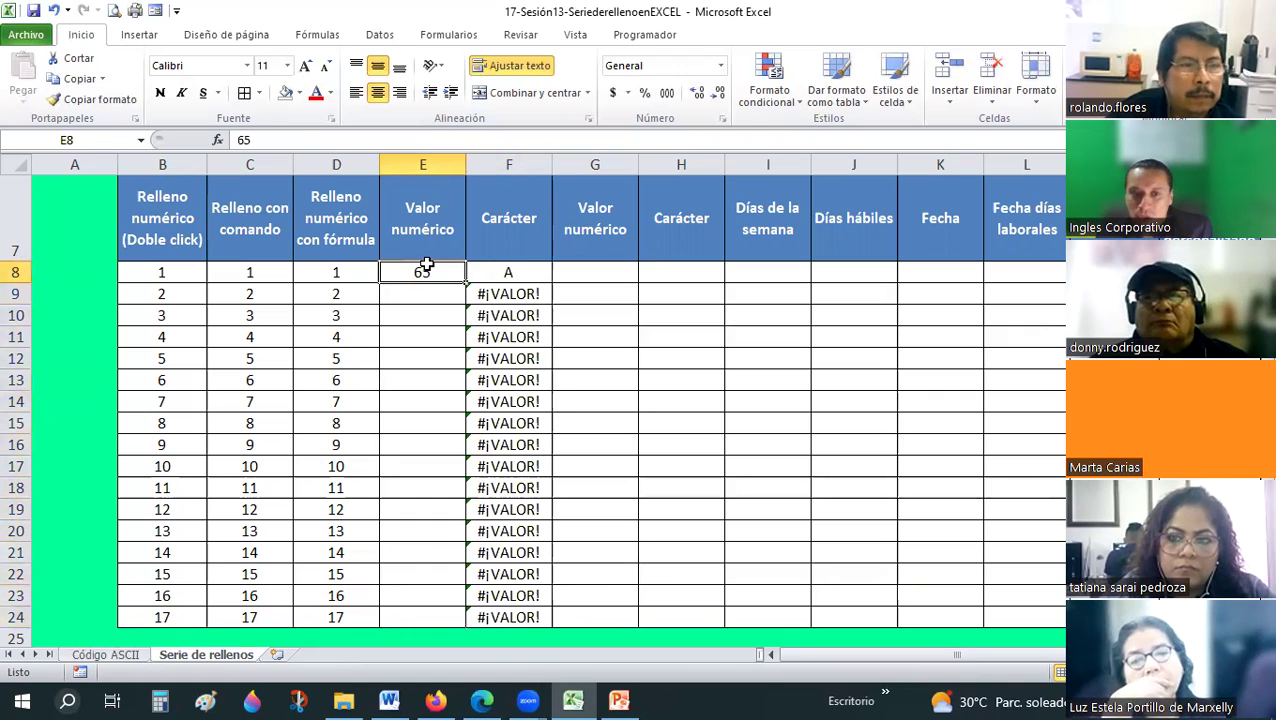
left_click(530, 277)
key("Down")
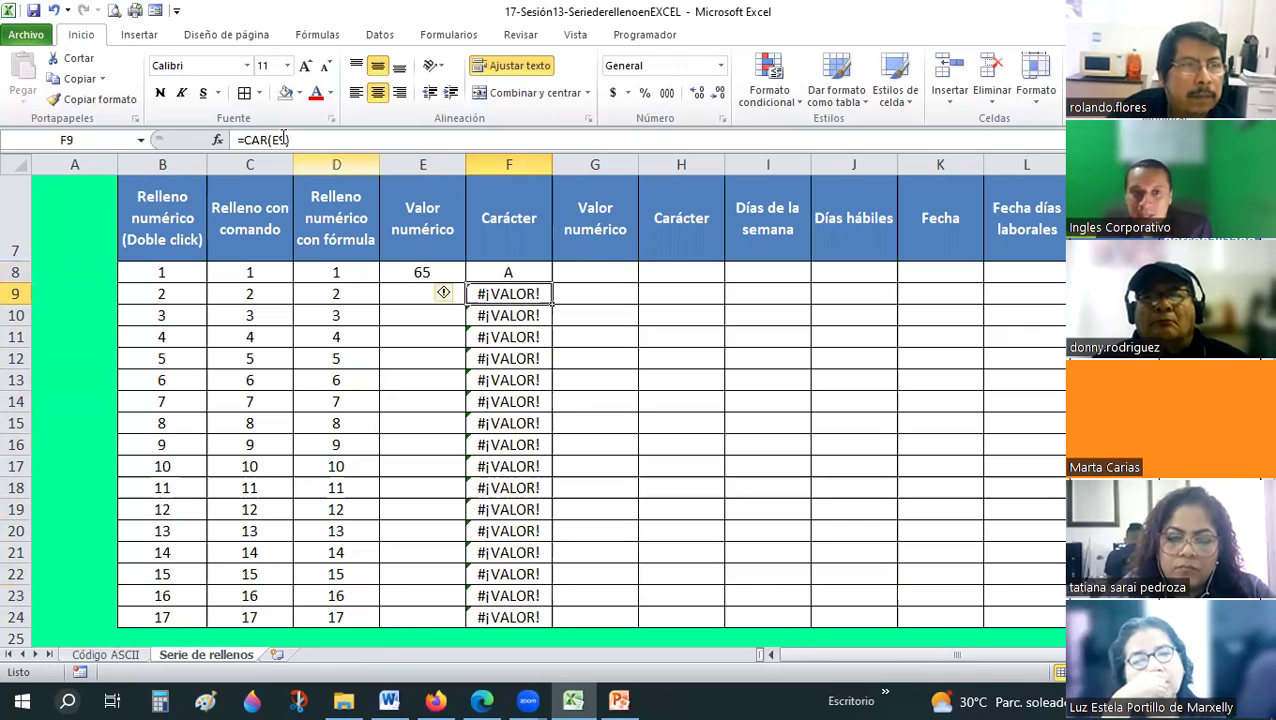
left_click(284, 140)
type("+")
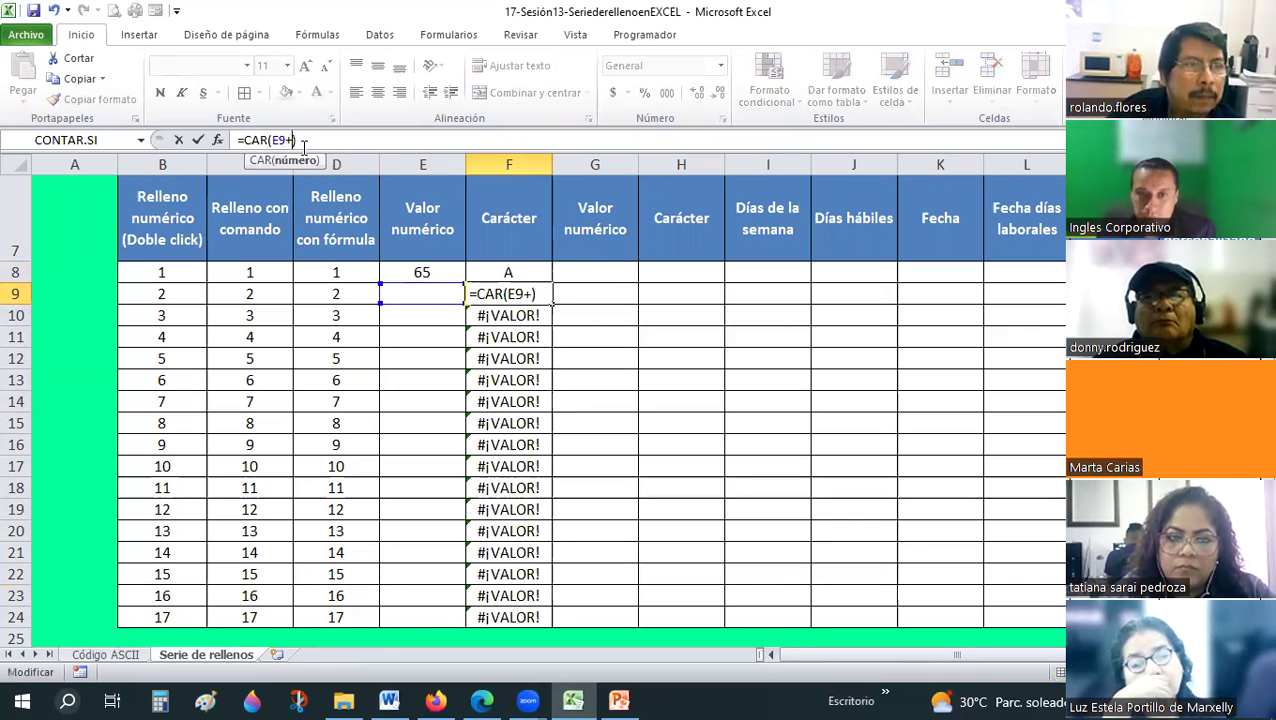
key("Return")
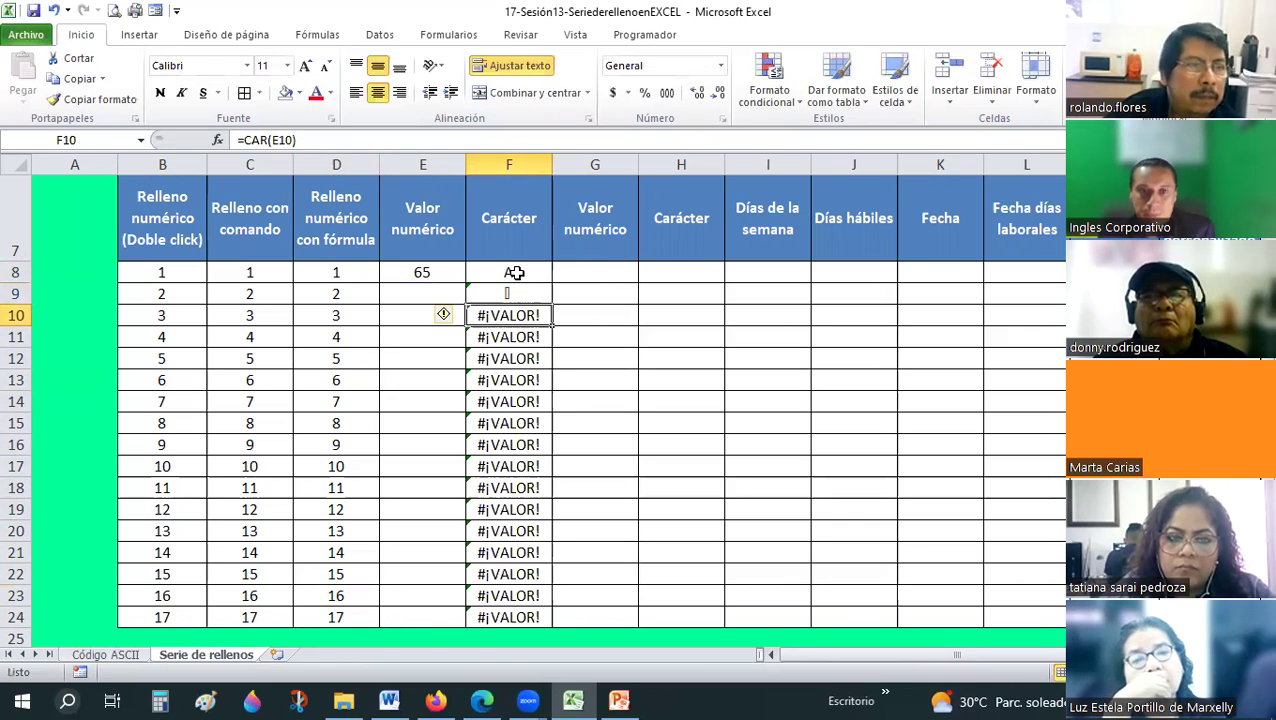
key("Up")
key("Up")
Copy F8's formula into F9 and add +1 so F9 shows B.
left_click(296, 145)
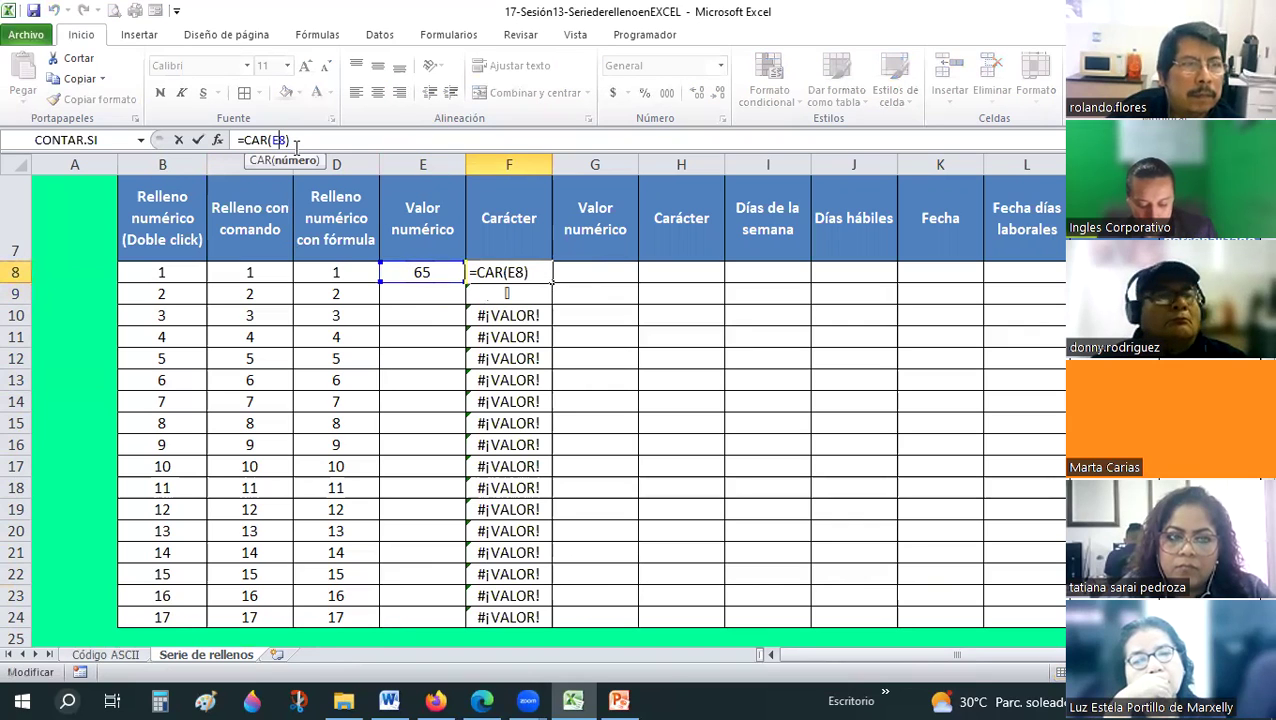
key("Return")
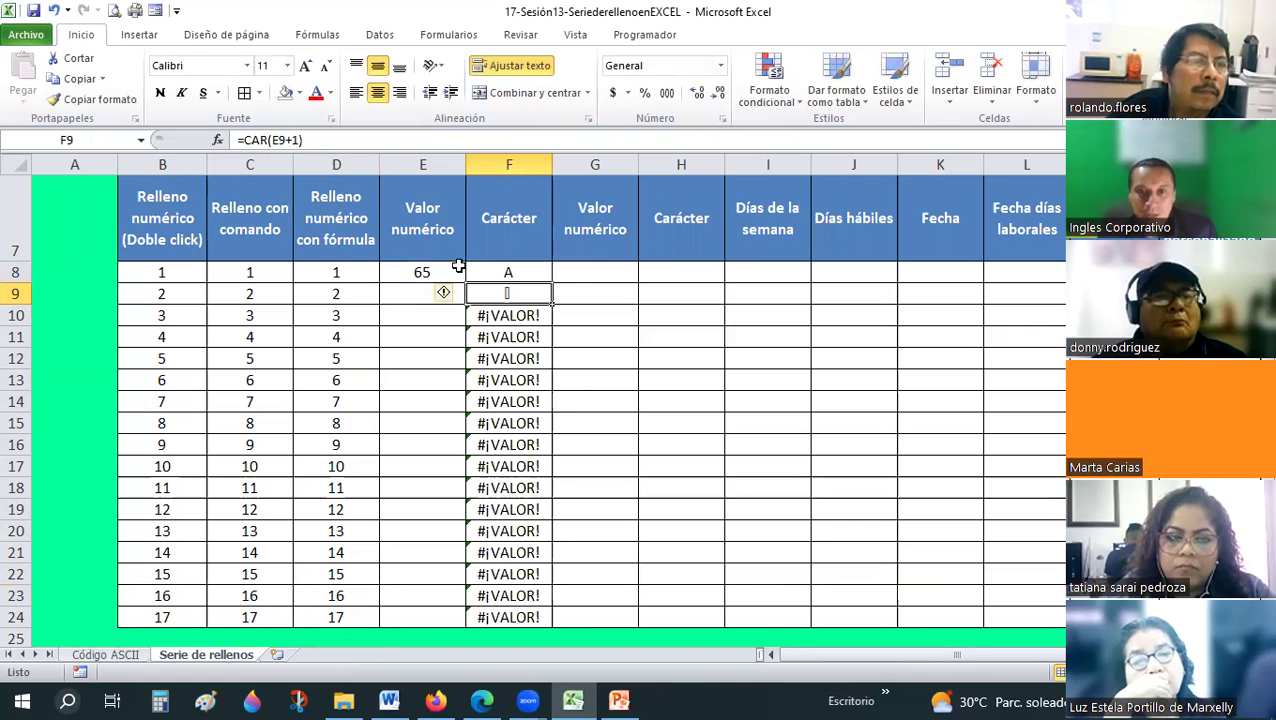
key("Up")
left_click_drag(550, 303, 538, 297)
left_click_drag(292, 147, 300, 140)
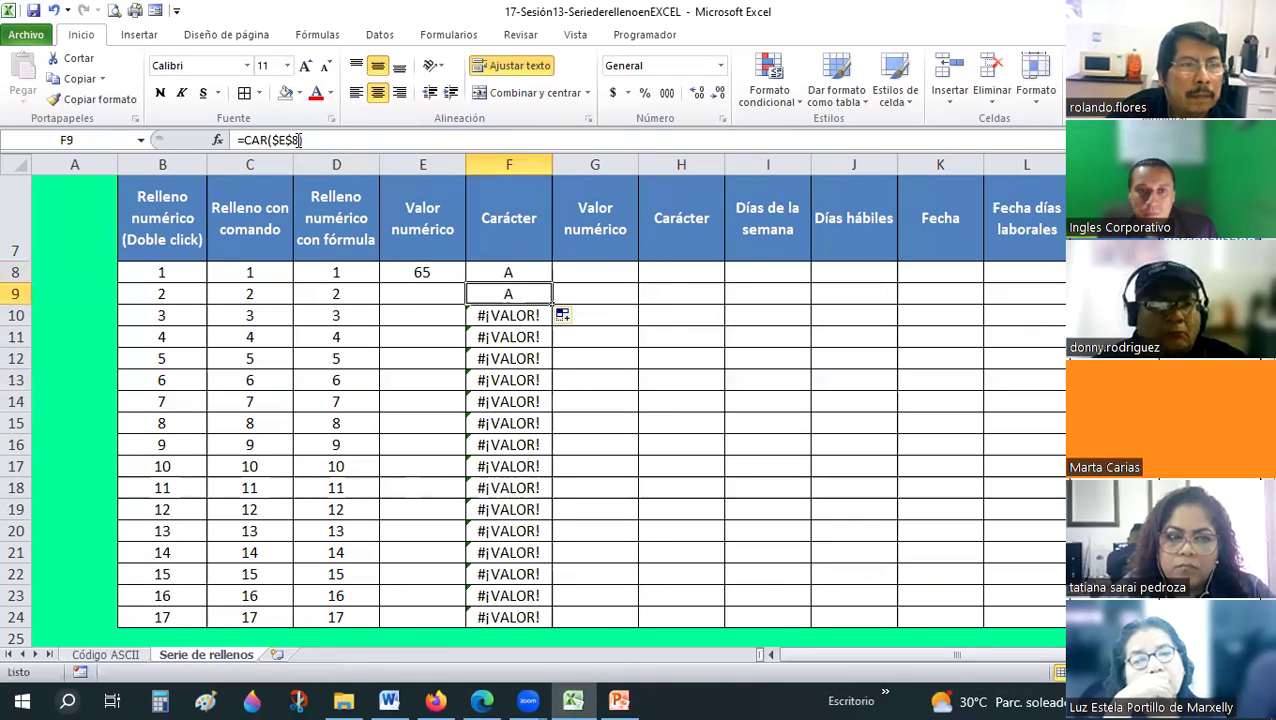
left_click(369, 144)
type("+1")
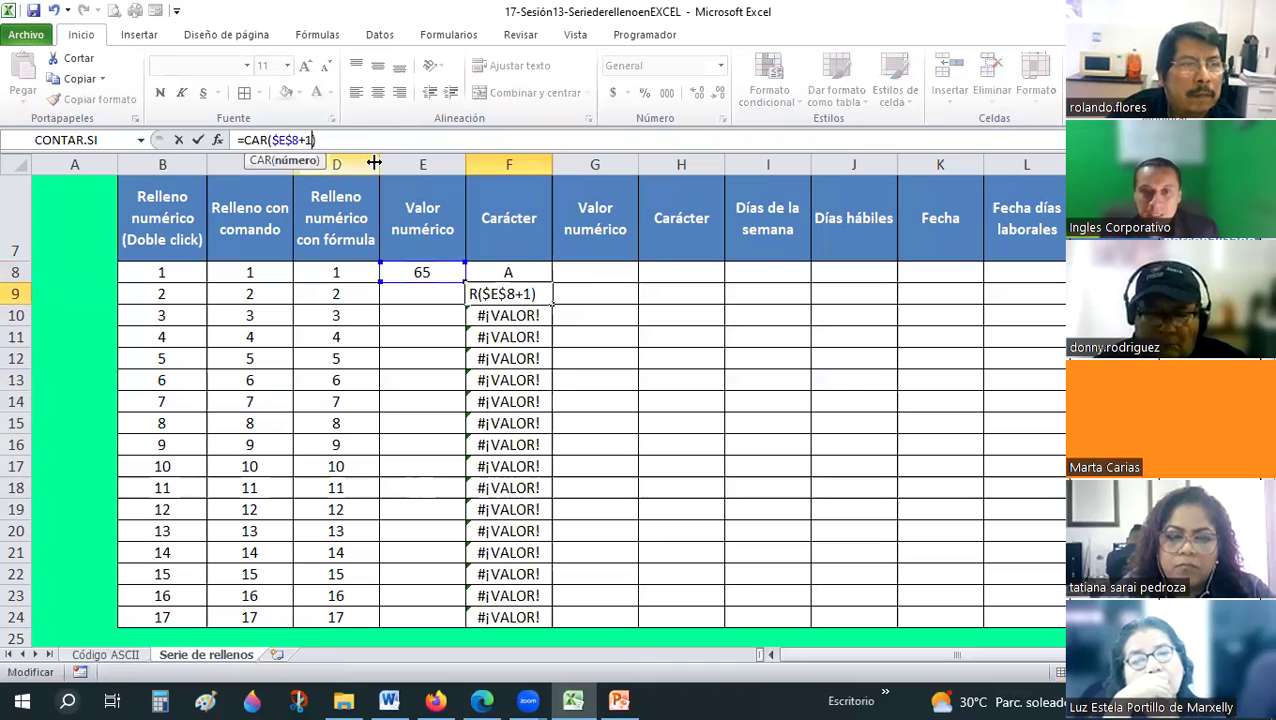
key("Return")
Copy F9's formula into F10, then try changing its reference to E8+1 and cancel.
left_click(540, 296)
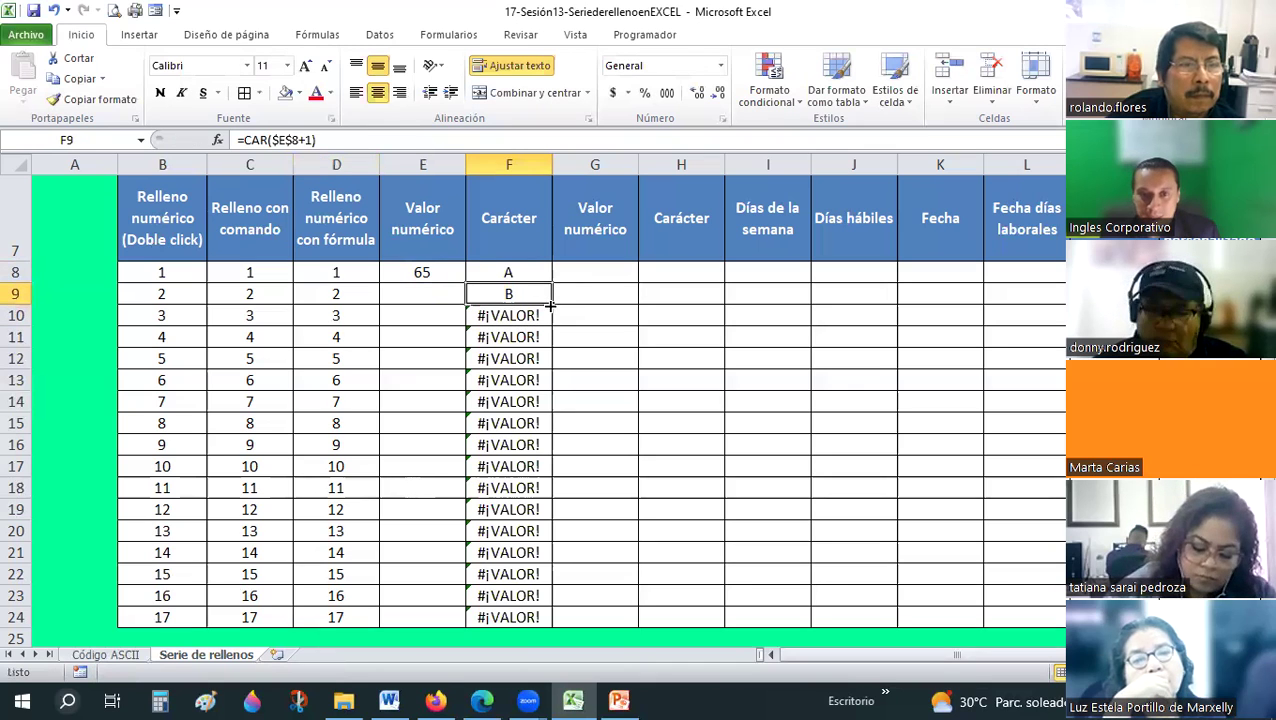
left_click_drag(550, 305, 548, 322)
left_click(531, 289)
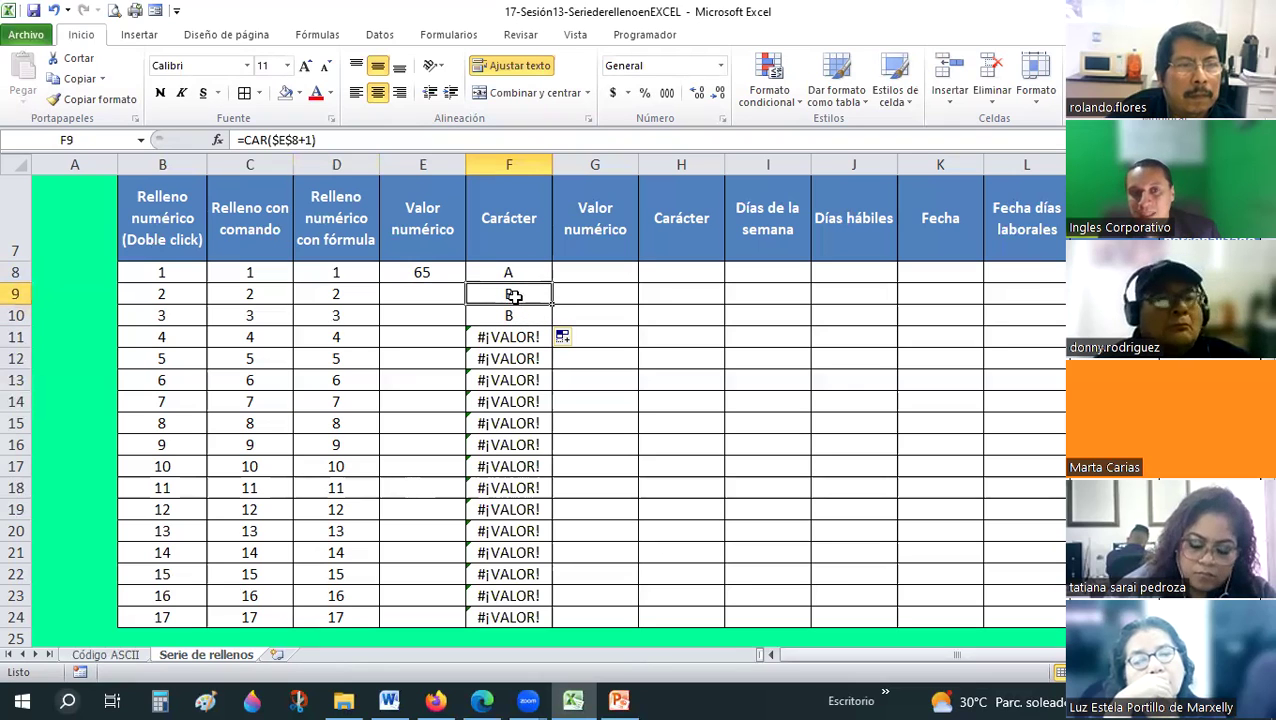
left_click(280, 140)
key("BackSpace")
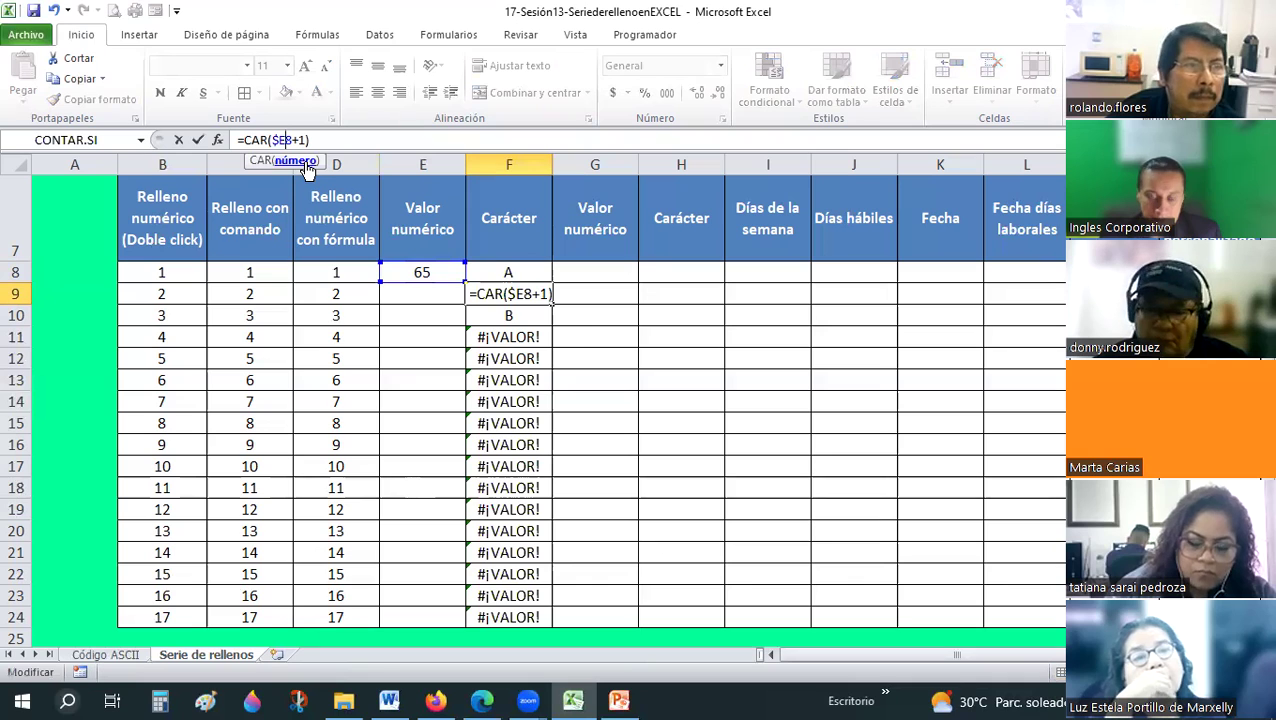
key("BackSpace")
key("BackSpace")
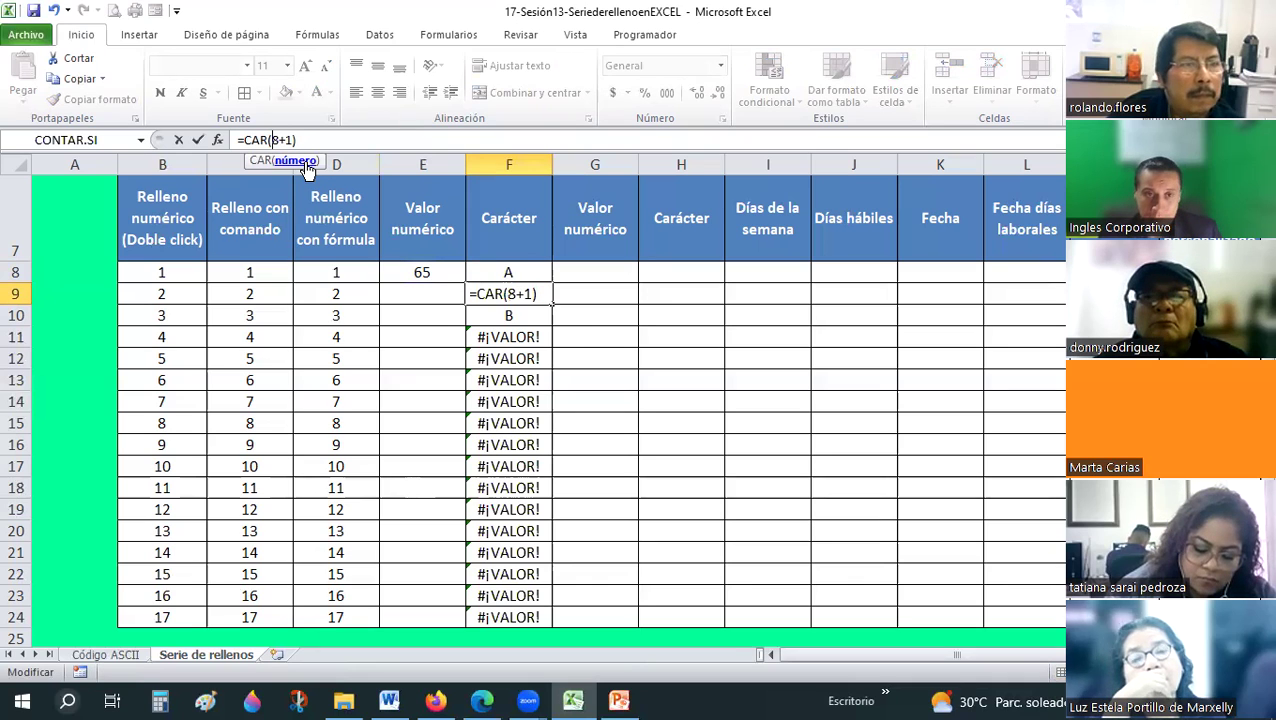
key("BackSpace")
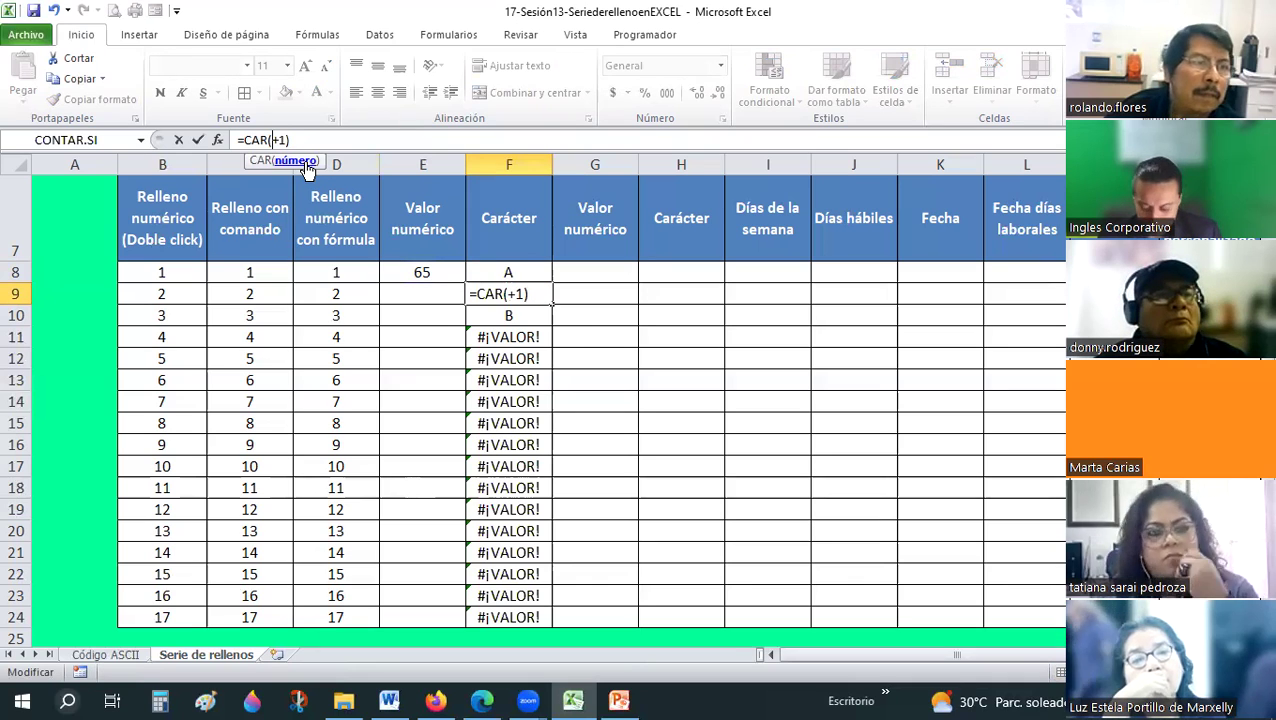
type("E")
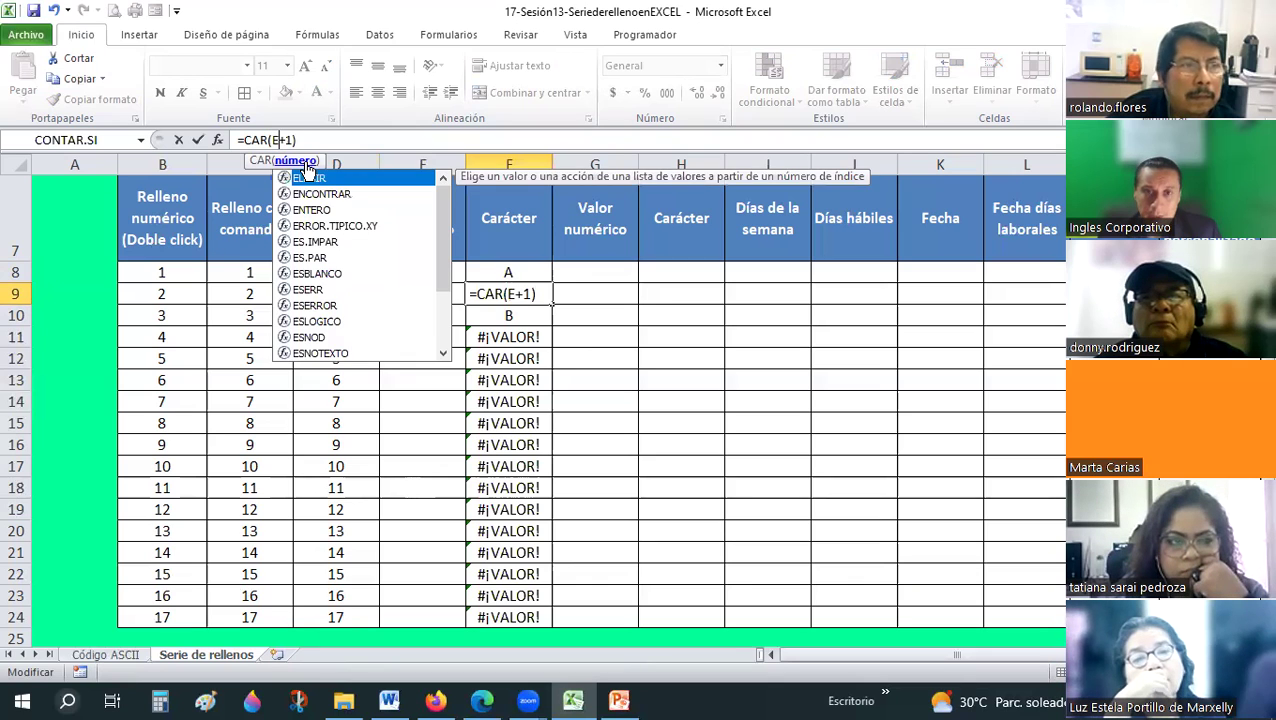
key("Escape")
key("Down")
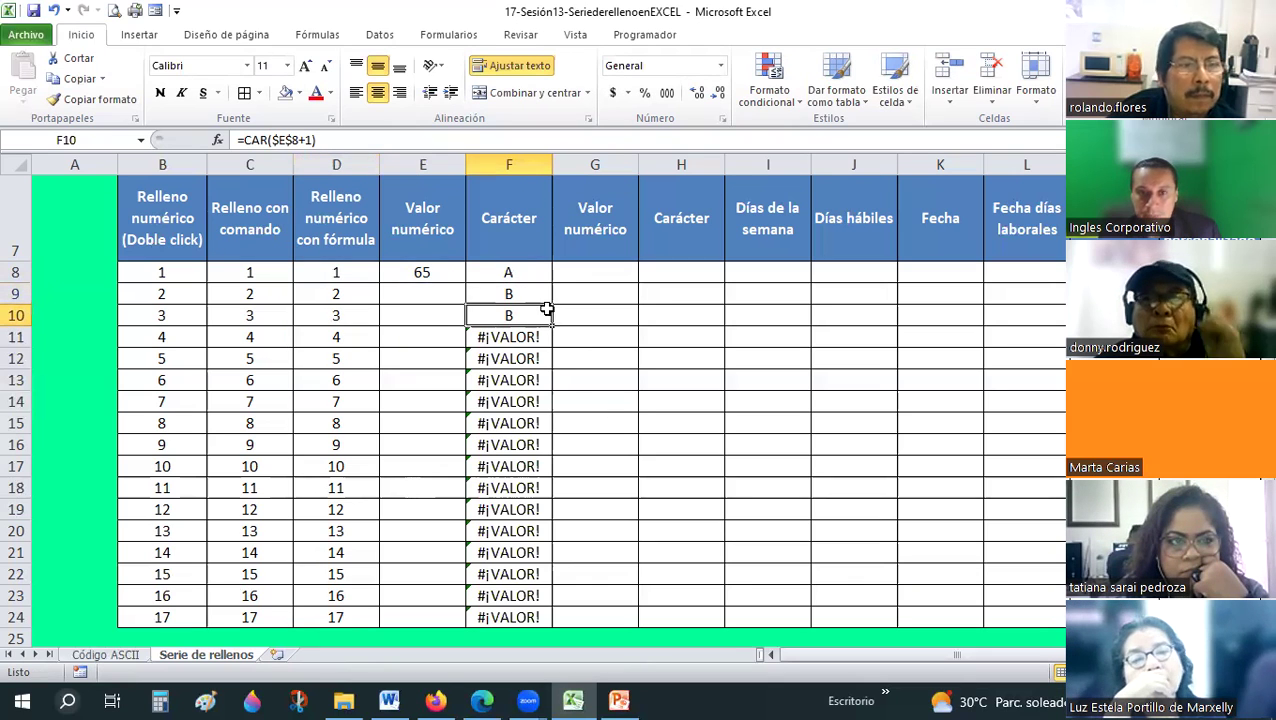
left_click(549, 300)
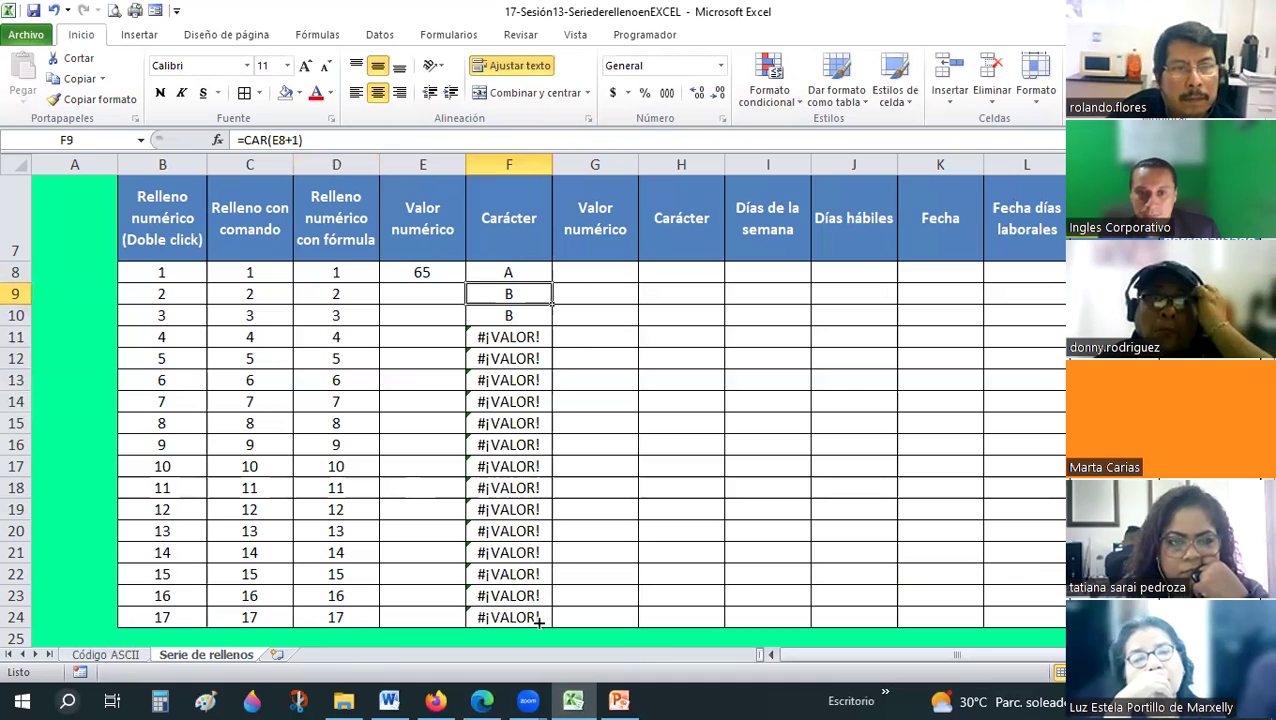
Copy F9's character formula down to F24.
left_click_drag(551, 304, 538, 621)
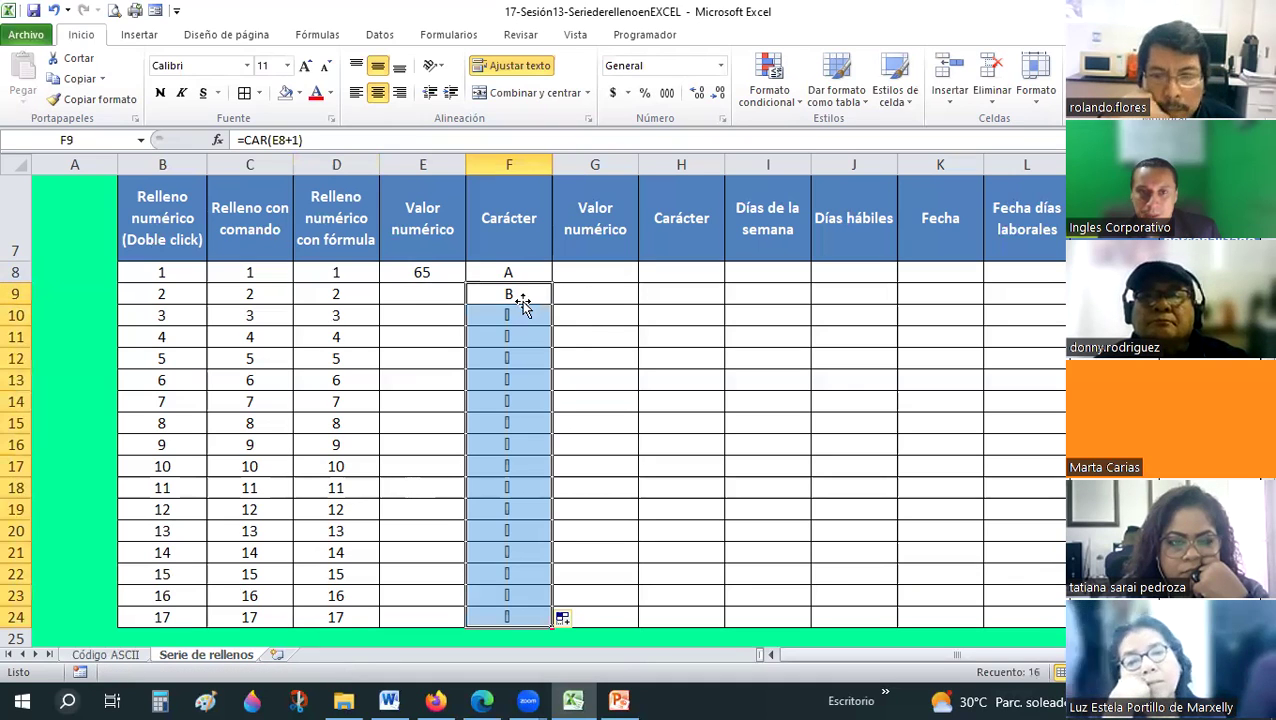
key("Down")
left_click(520, 293)
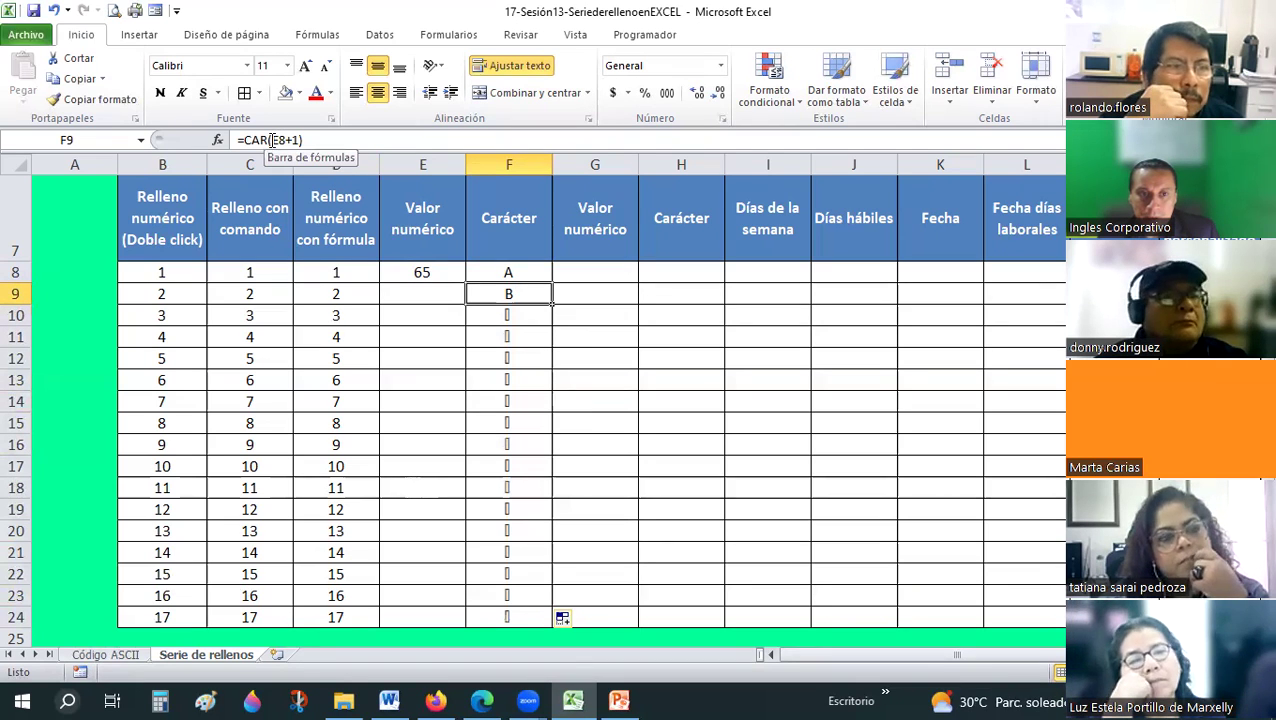
left_click(287, 140)
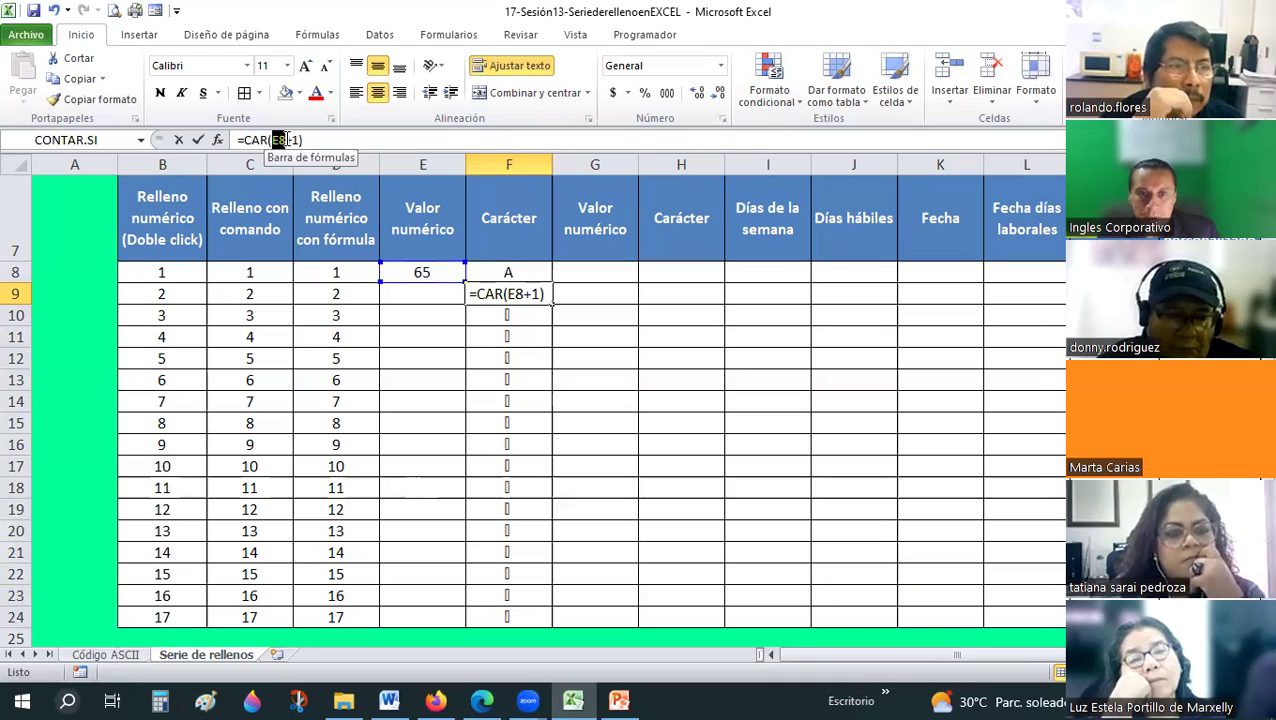
double_click(280, 140)
key("Escape")
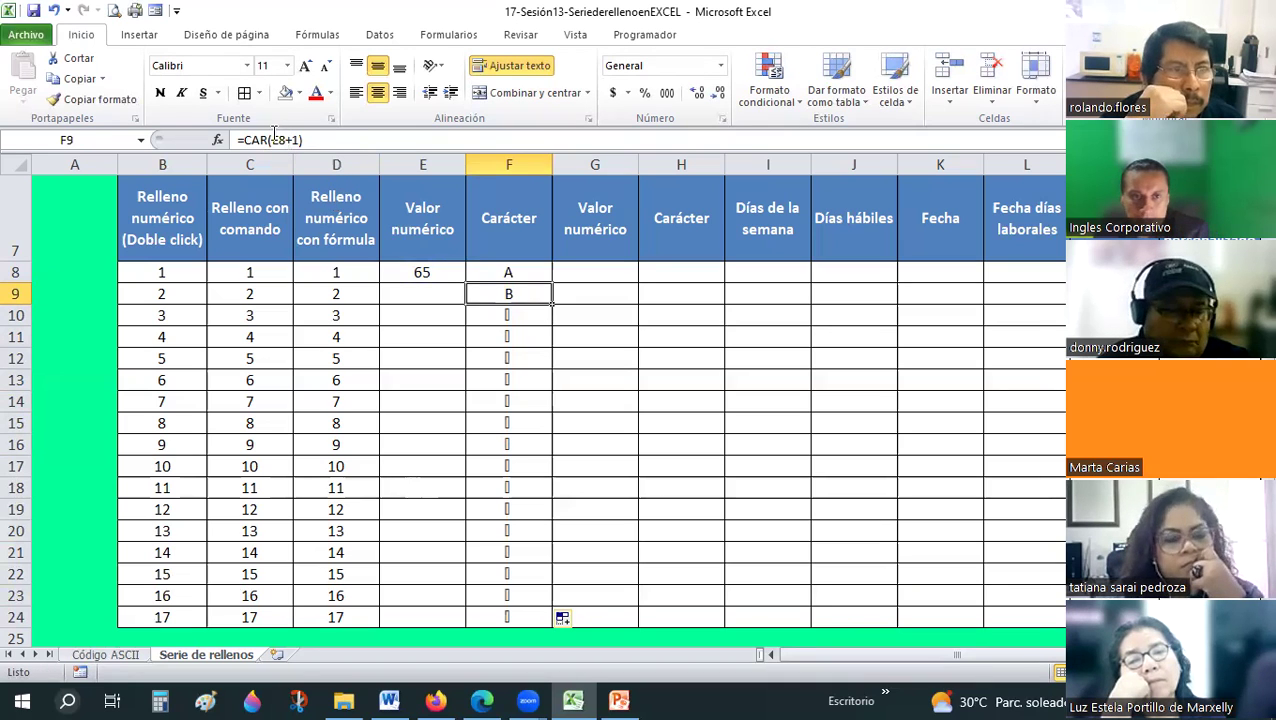
Point F9's formula at F8 so it shows #¡VALOR!, then trial retyping E8 and cancel.
double_click(285, 140)
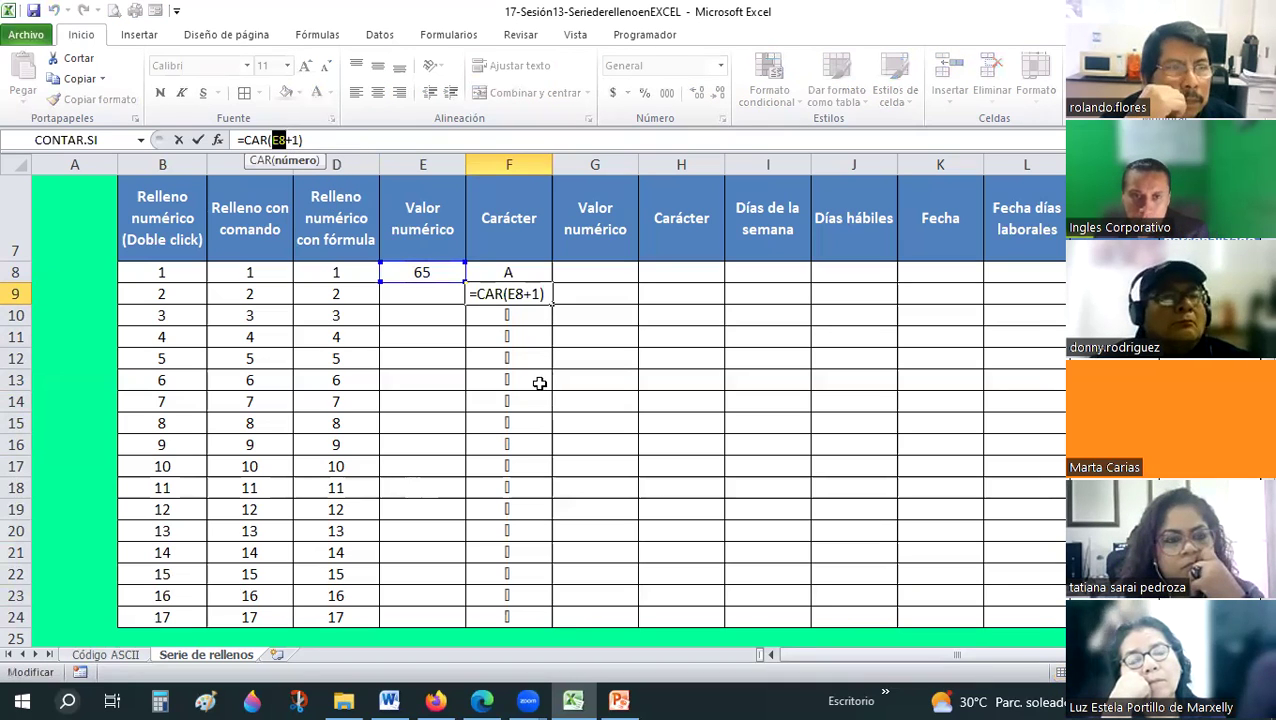
left_click(513, 271)
key("Return")
key("Up")
double_click(280, 140)
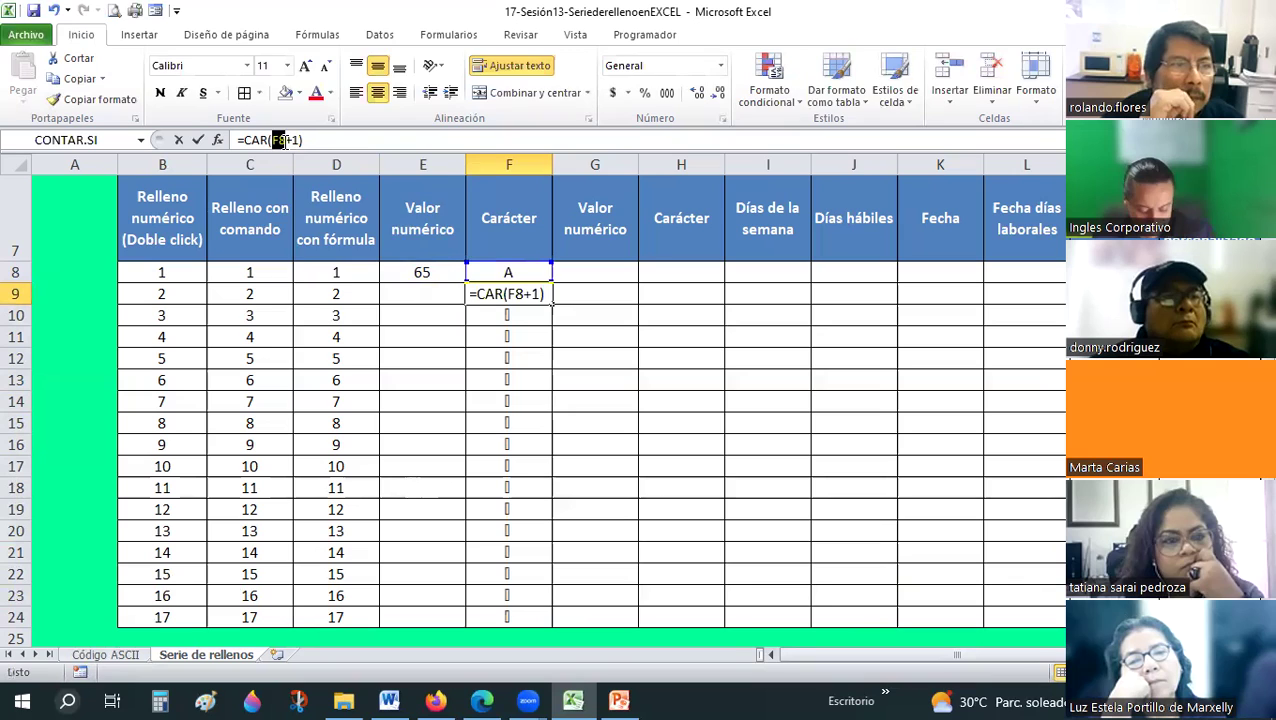
type("E8")
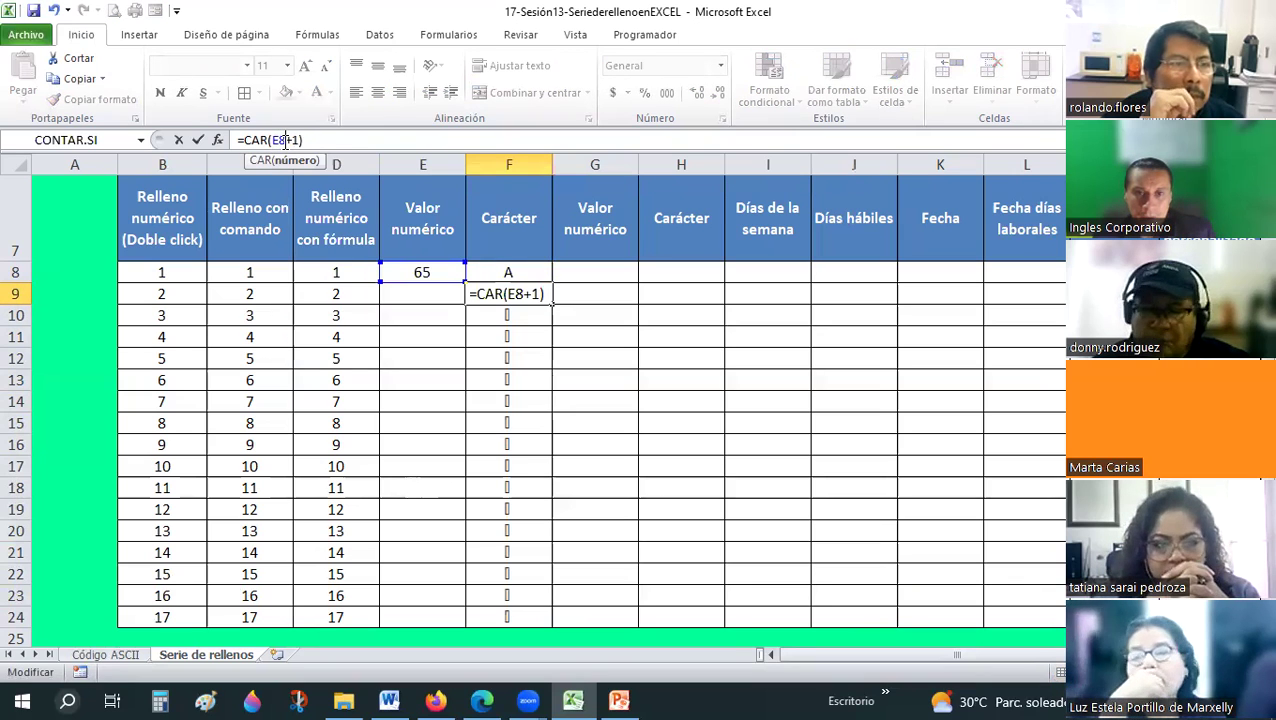
key("Escape")
key("Left")
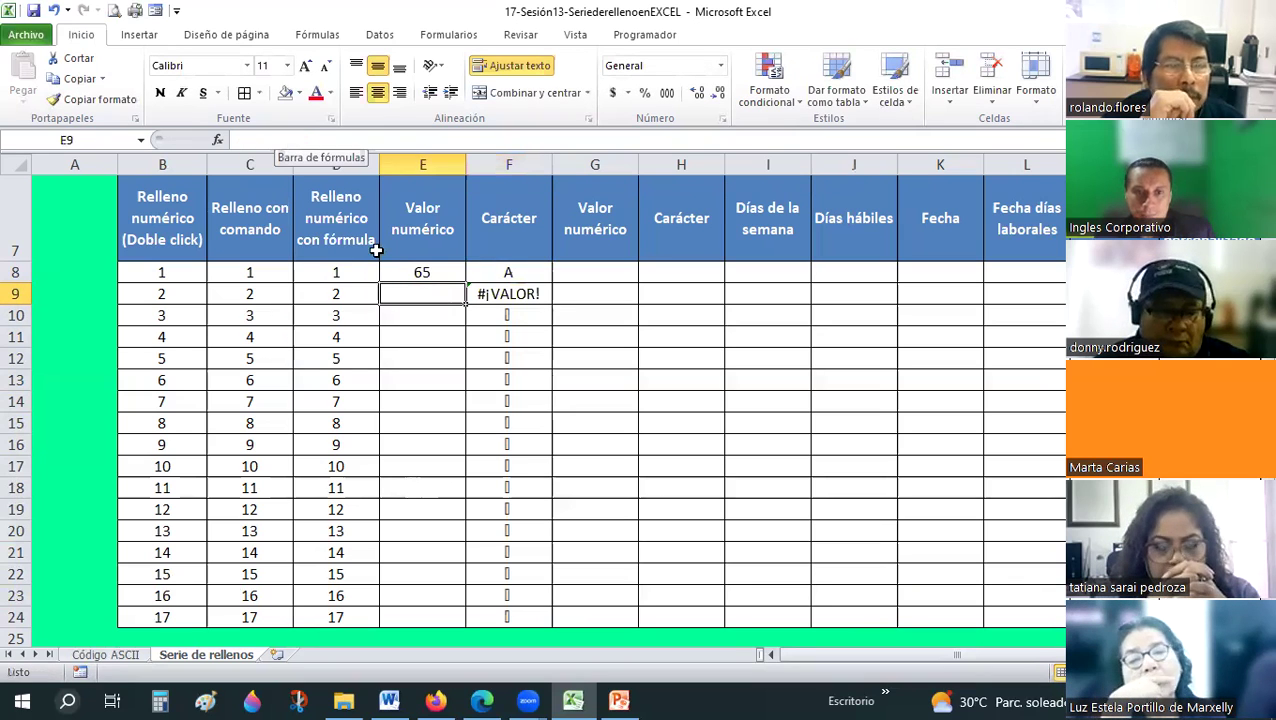
left_click(436, 272)
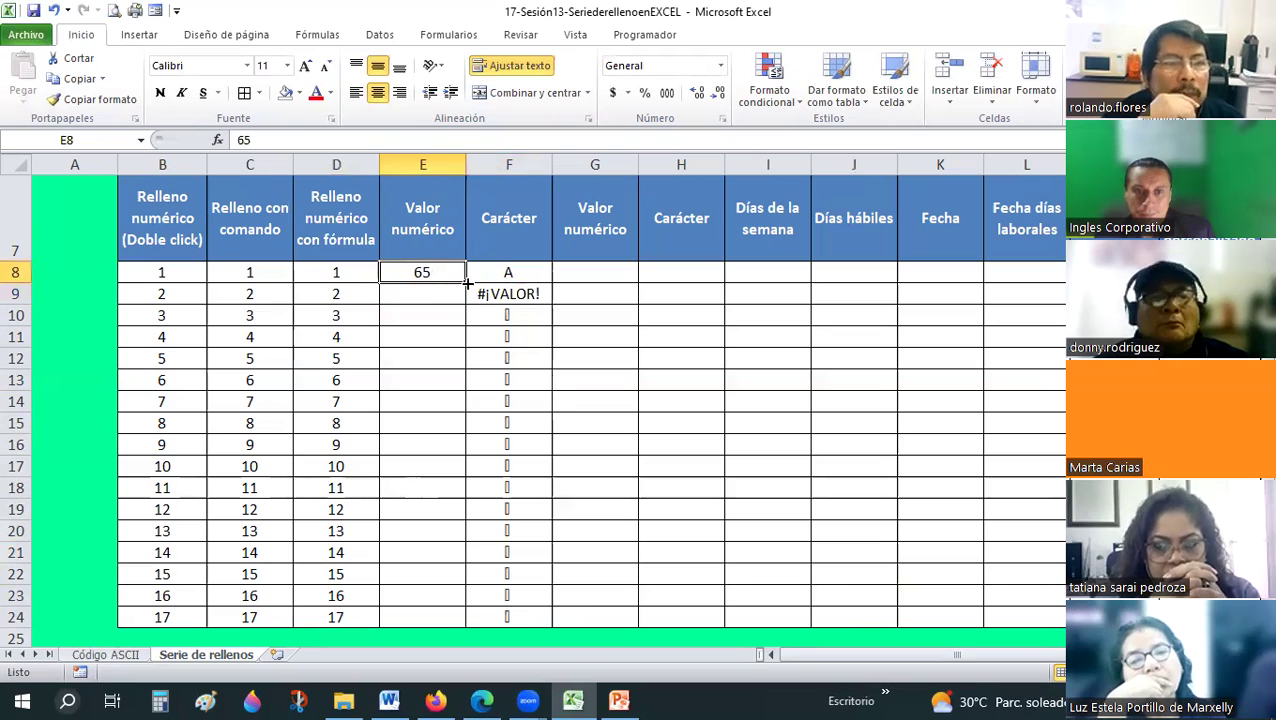
Fill 65 down column E, point F9's formula at E9, and review the column E codes.
left_click_drag(445, 625, 442, 621)
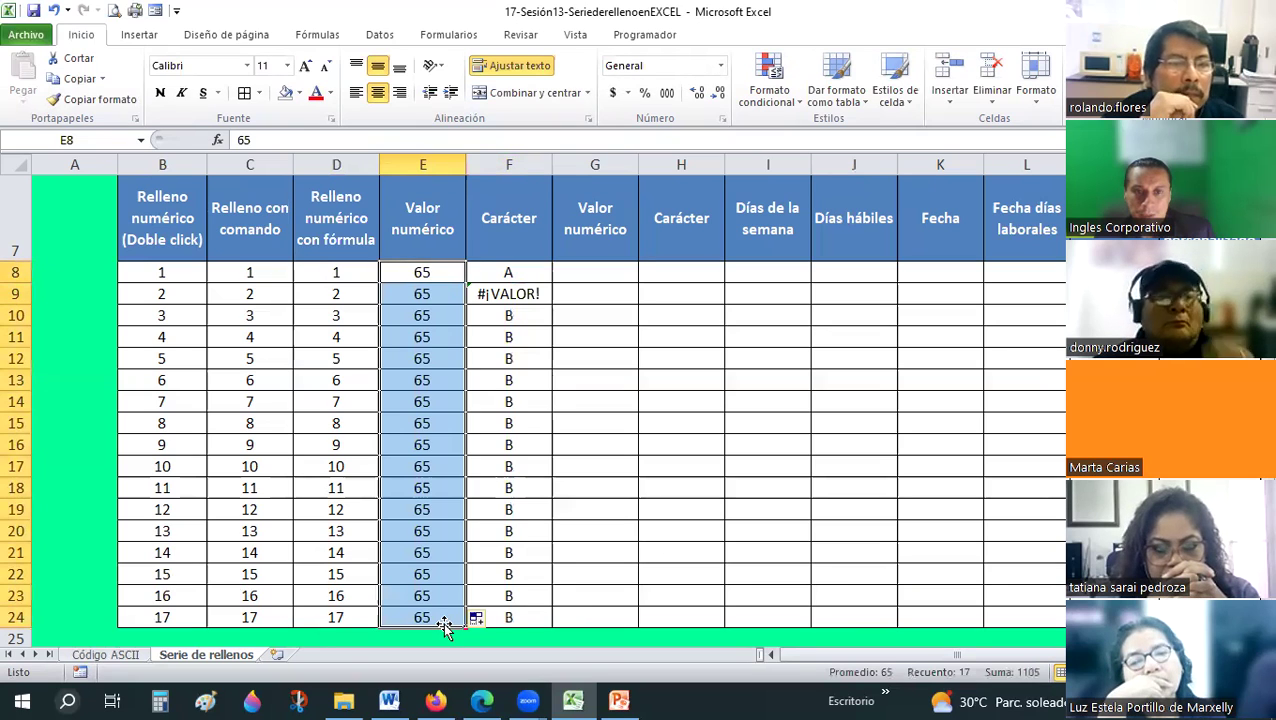
left_click(522, 292)
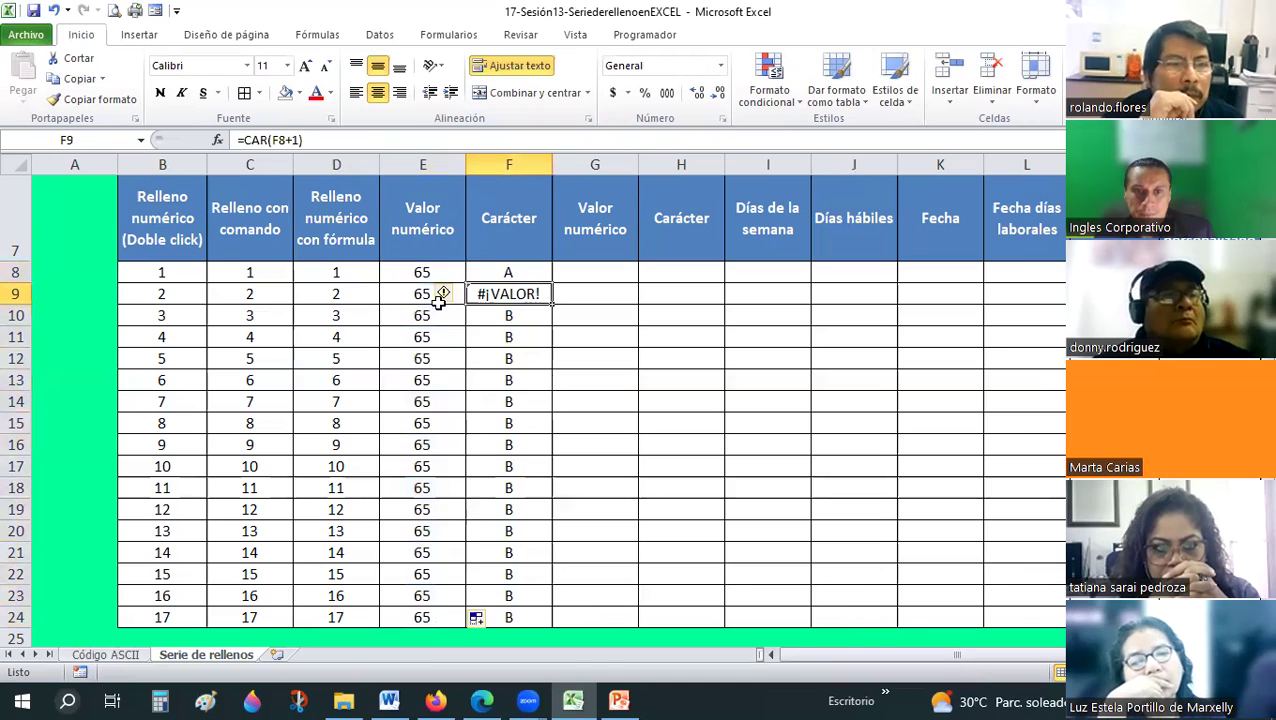
left_click(282, 139)
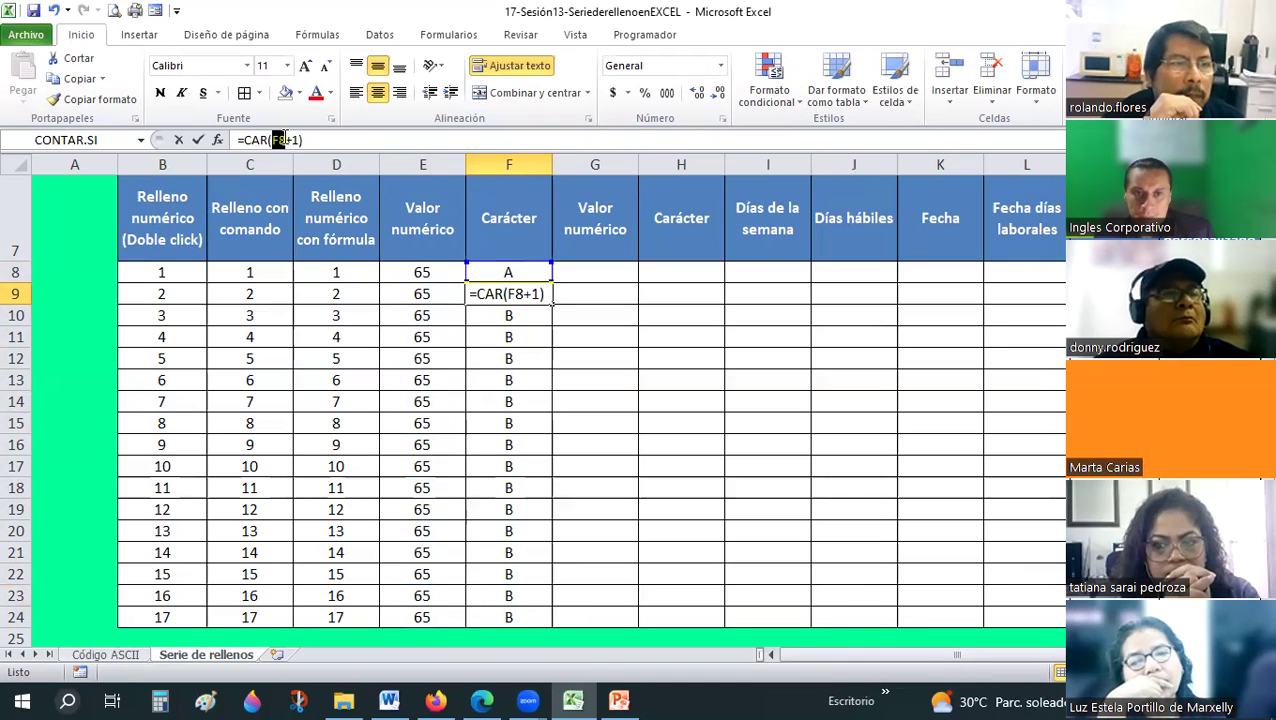
left_click(440, 298)
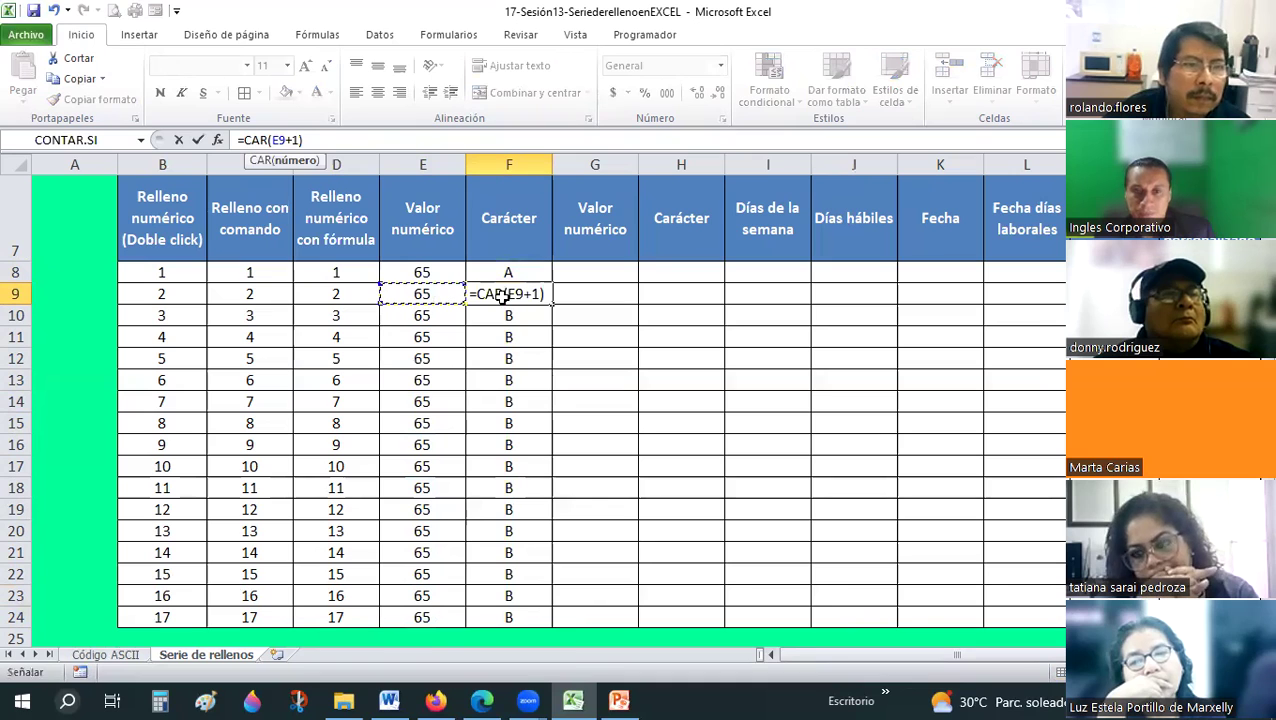
key("Return")
mouse_move(436, 270)
left_mouse_down()
mouse_move(422, 595)
mouse_move(460, 609)
left_mouse_up()
right_click(460, 609)
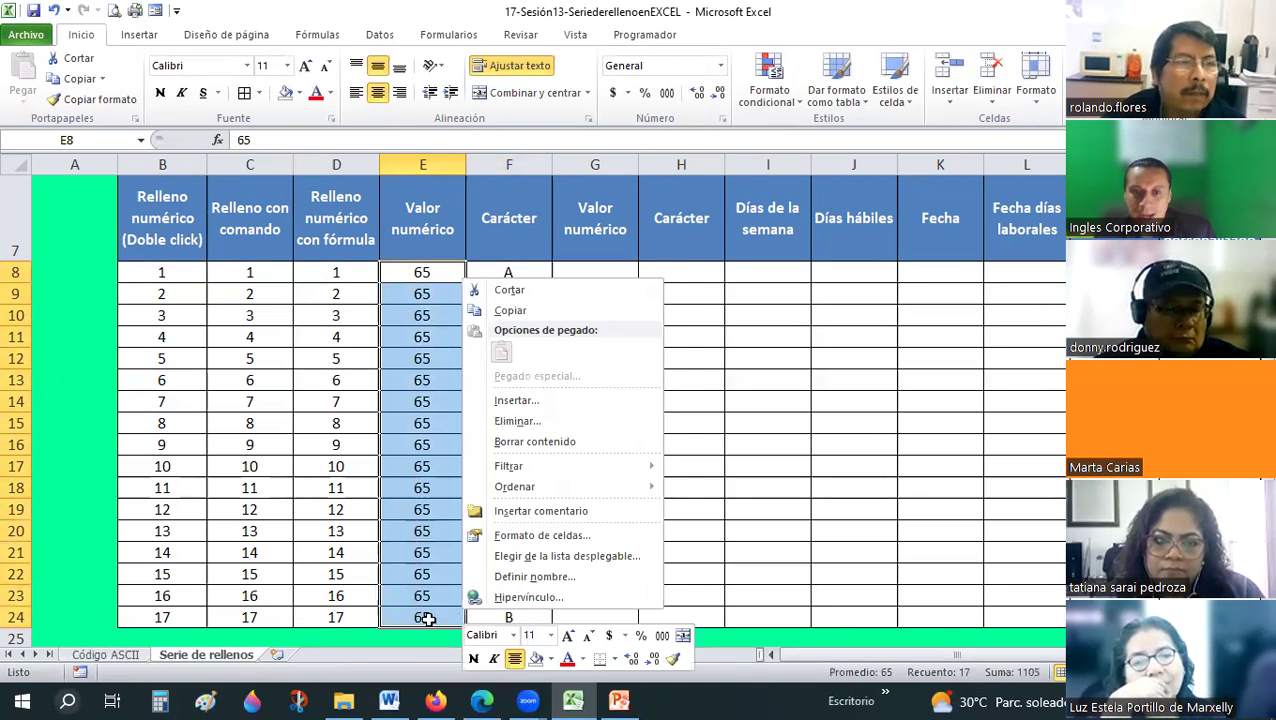
key("Escape")
scroll(433, 290, "down", 1)
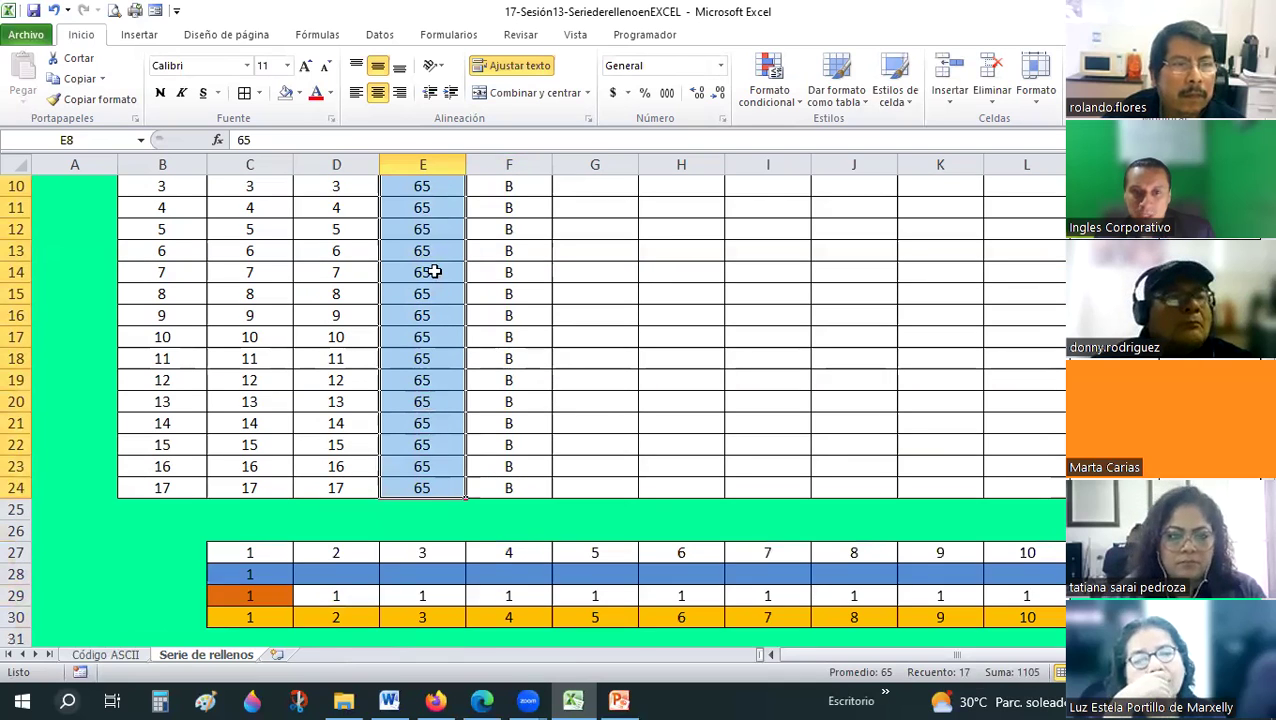
scroll(433, 272, "up", 1)
Enter 66 in E9 and extend the 65, 66 series down to row 24.
left_click(438, 295)
type("66")
key("Return")
left_click_drag(440, 273, 464, 303)
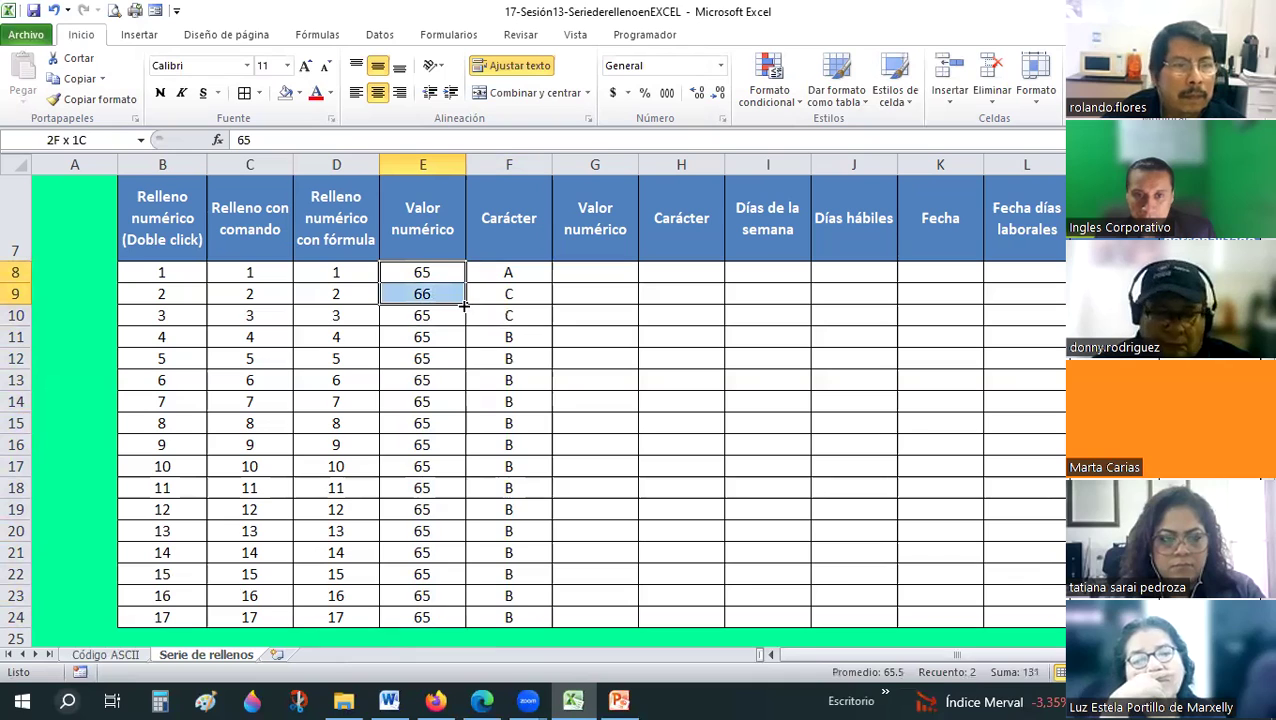
double_click(464, 303)
left_click(499, 401)
left_click(516, 292)
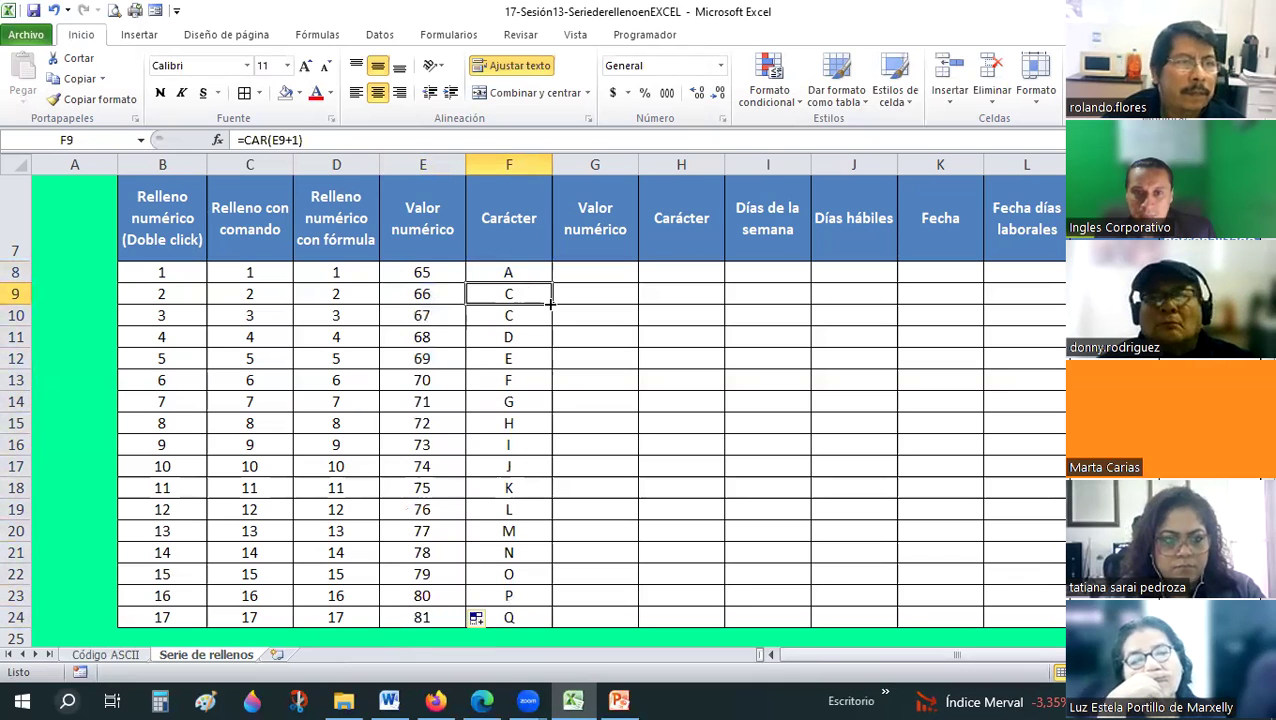
Make F8 =CAR(E8) without $ anchors and copy it to F24, matching codes 65–81 to A–Q.
left_click(548, 280)
double_click(551, 284)
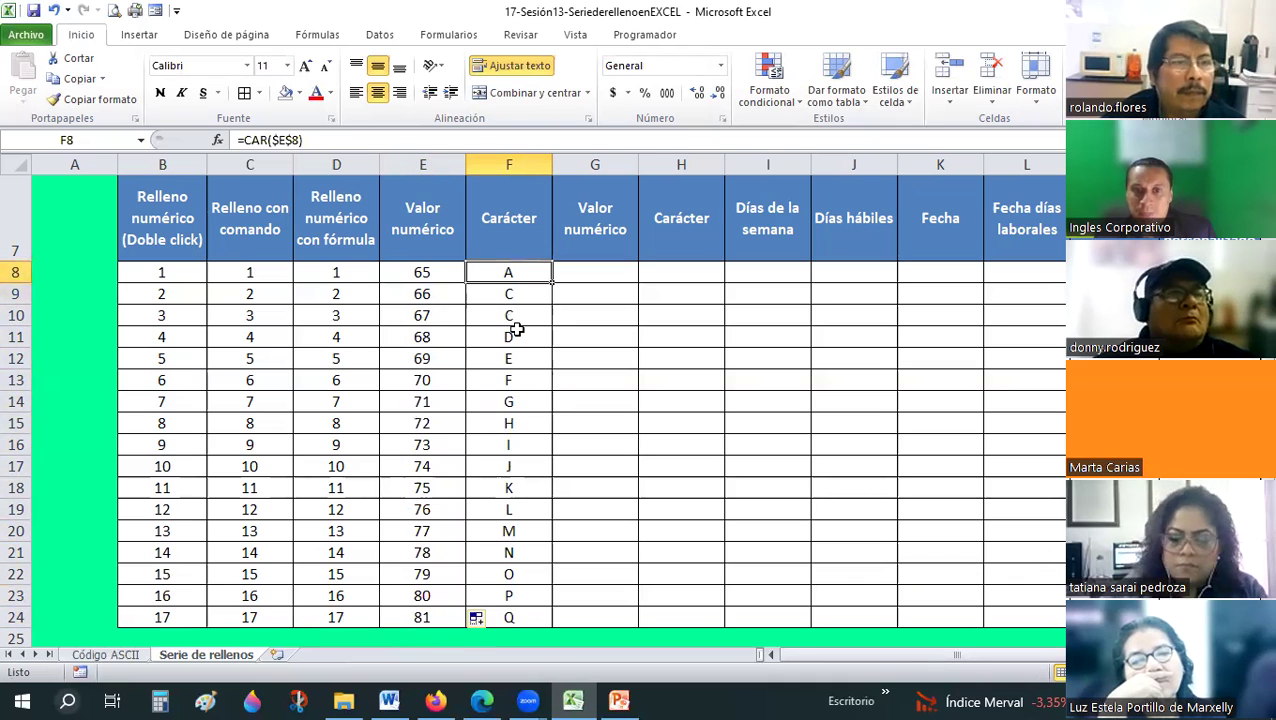
left_click(520, 272)
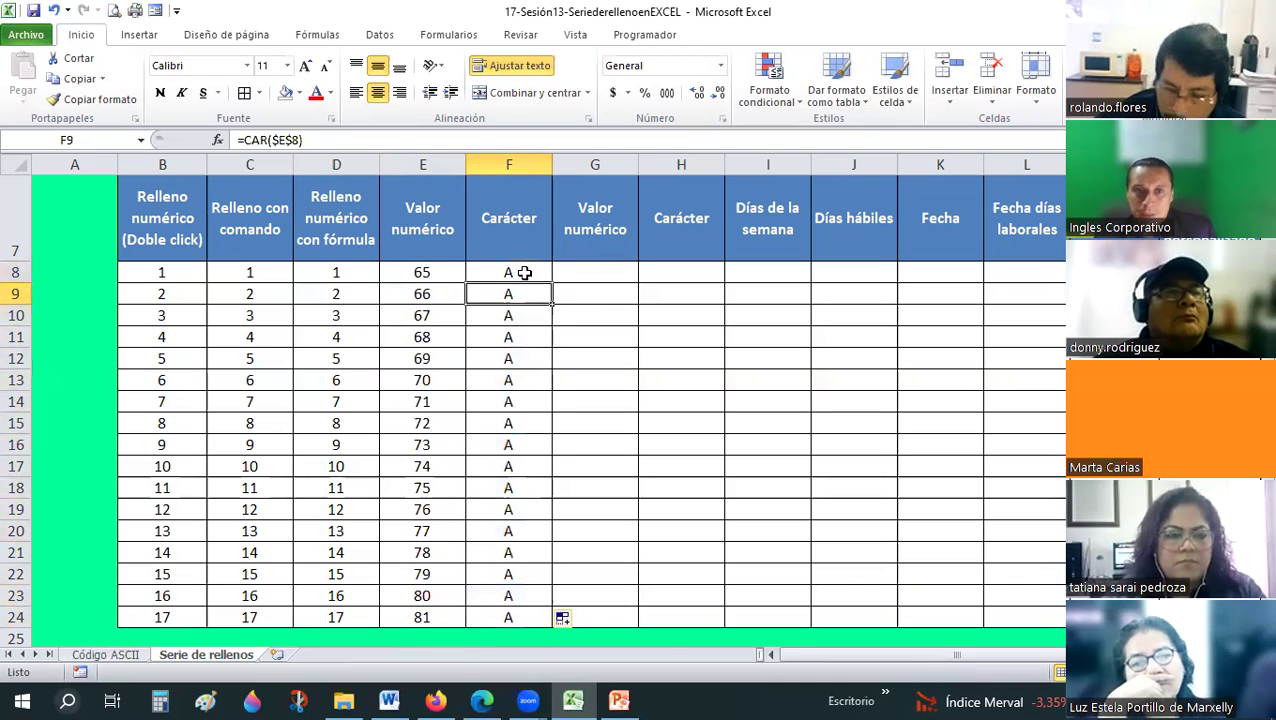
left_click(268, 140)
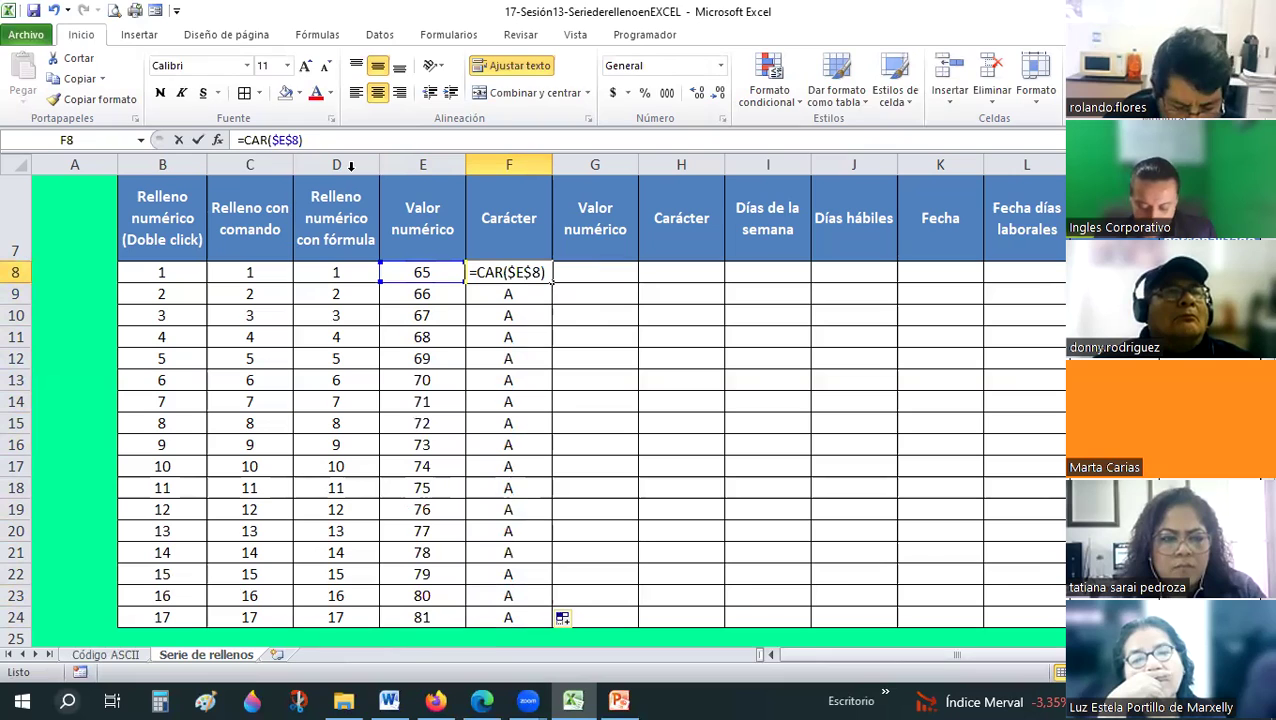
key("F4")
key("F4")
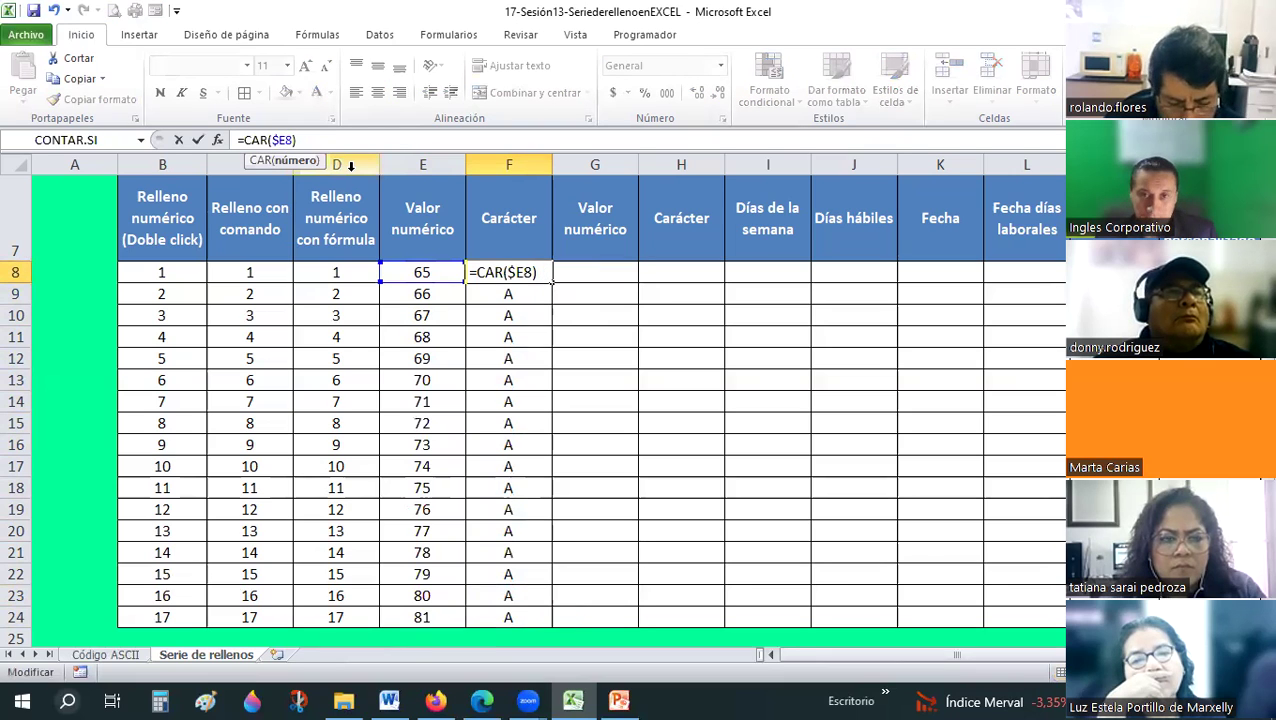
key("Return")
left_click_drag(554, 284, 514, 622)
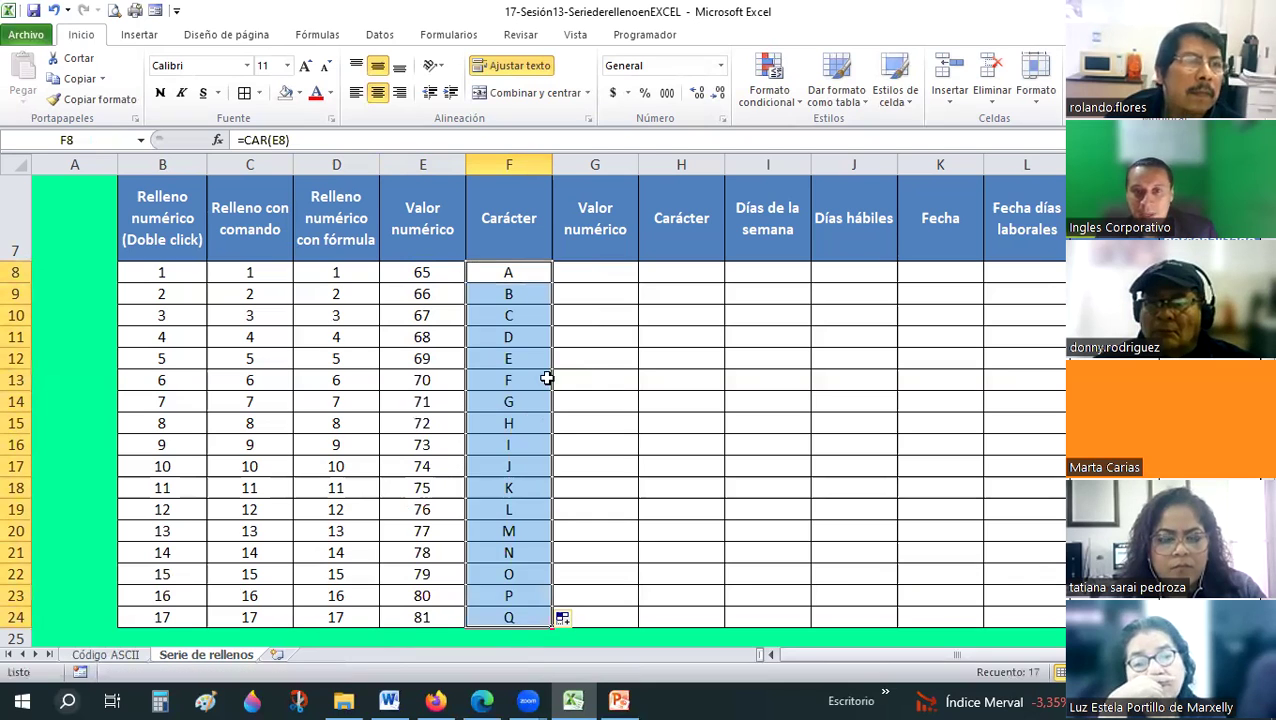
left_click(547, 378)
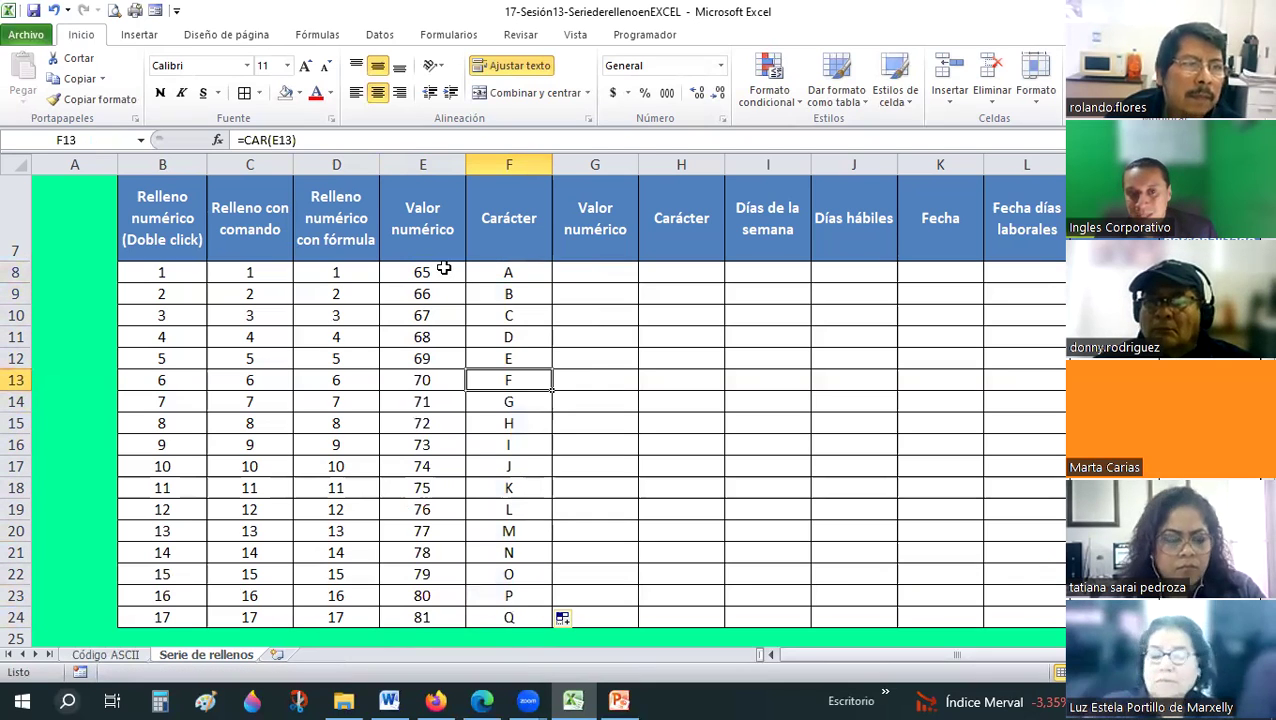
left_click(443, 268)
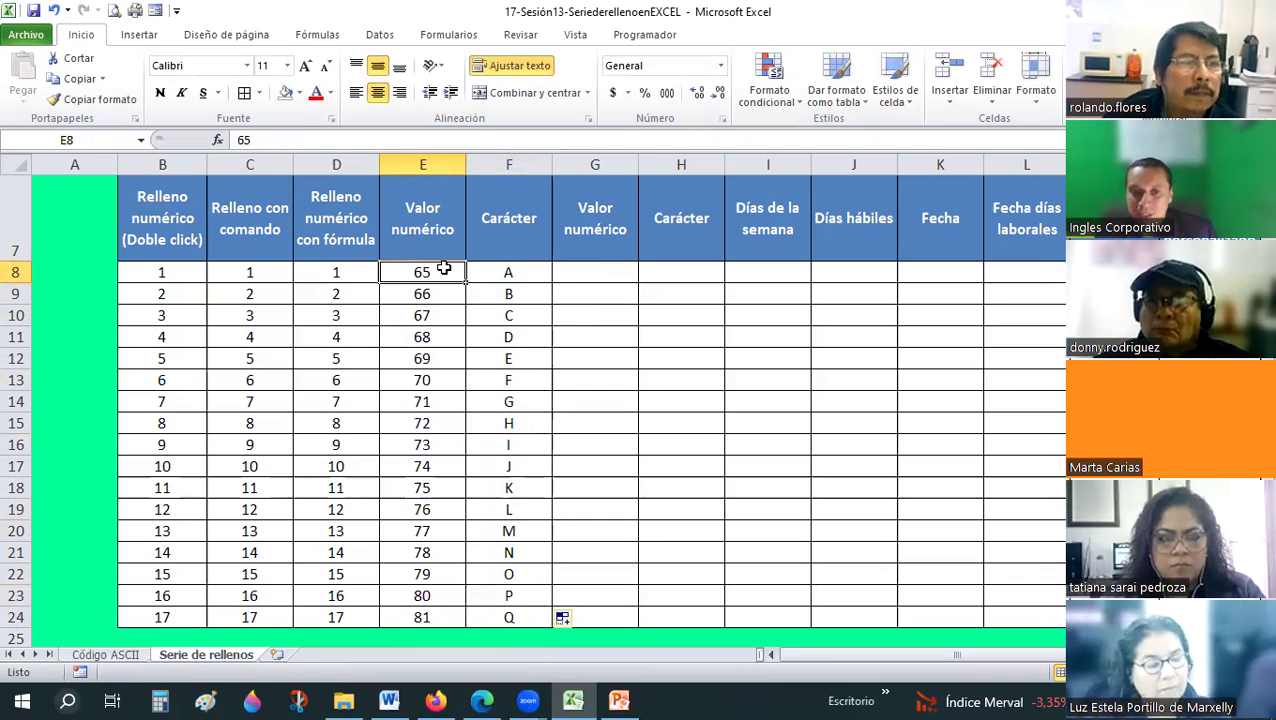
left_click(410, 621)
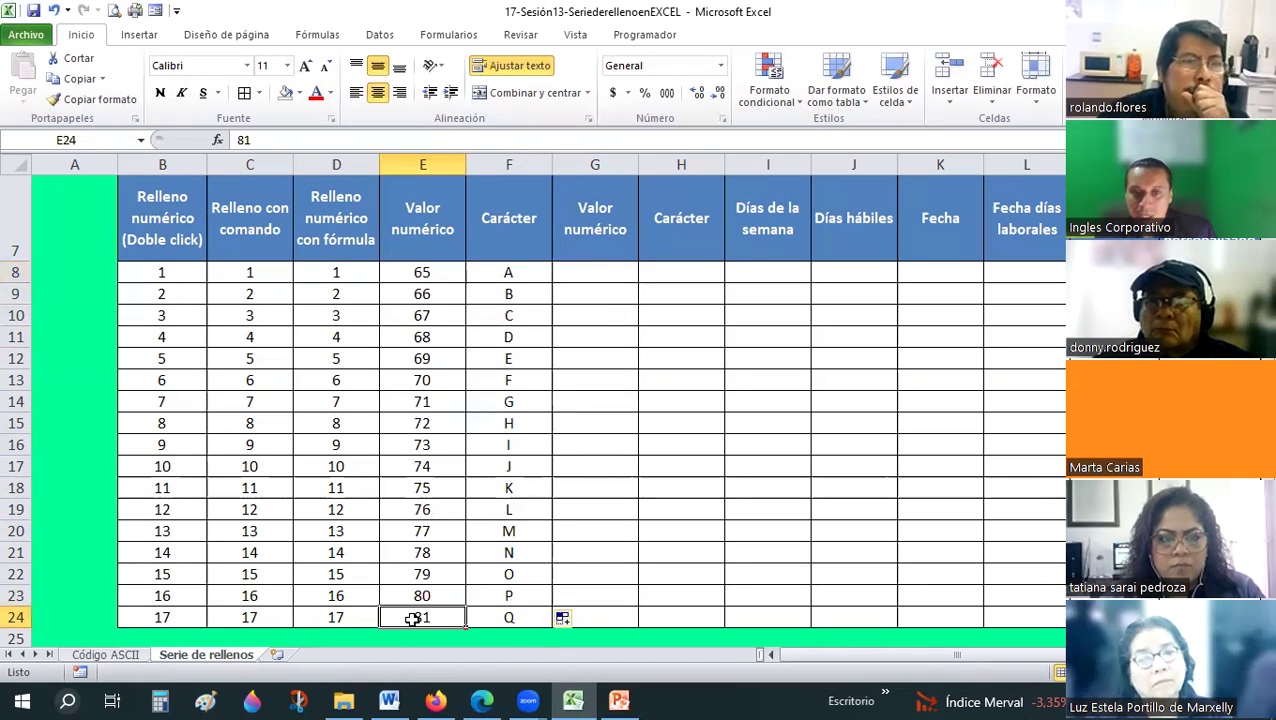
left_click(505, 272)
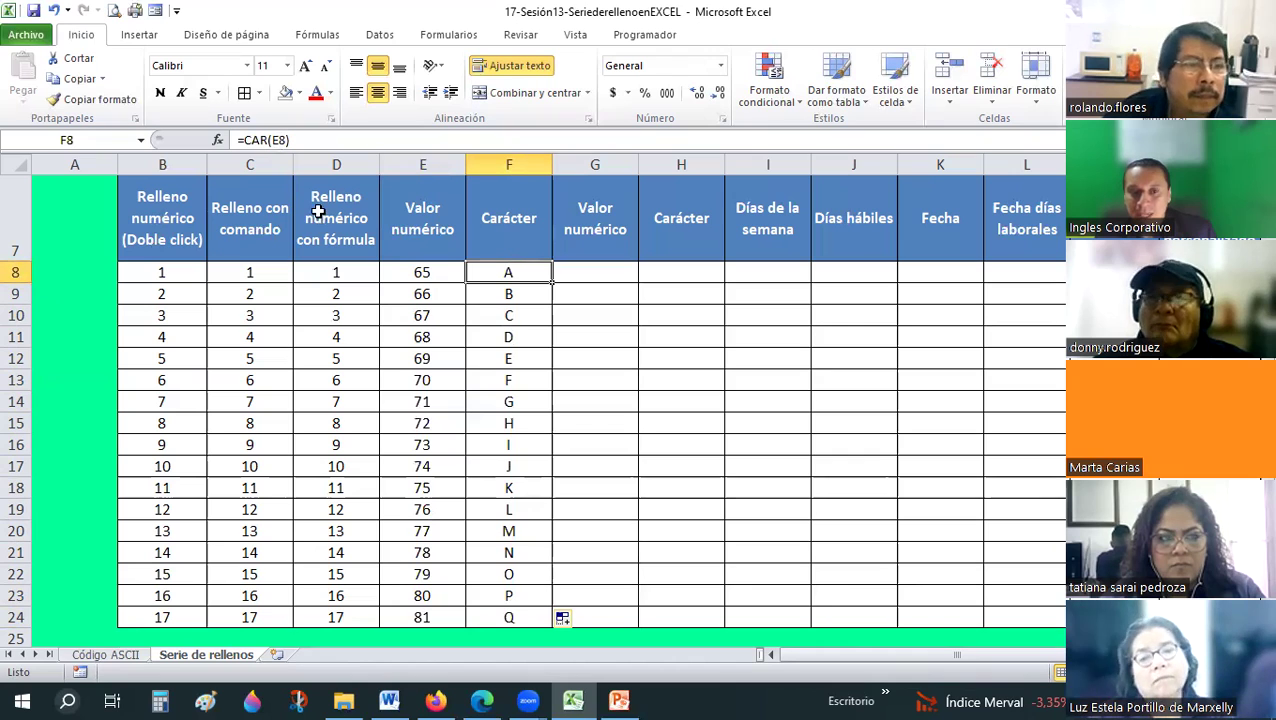
Check the codes 67 and 68 in column E, then type =CAR(65+1) into G8.
left_click(424, 278)
left_click(428, 315)
left_click(436, 340)
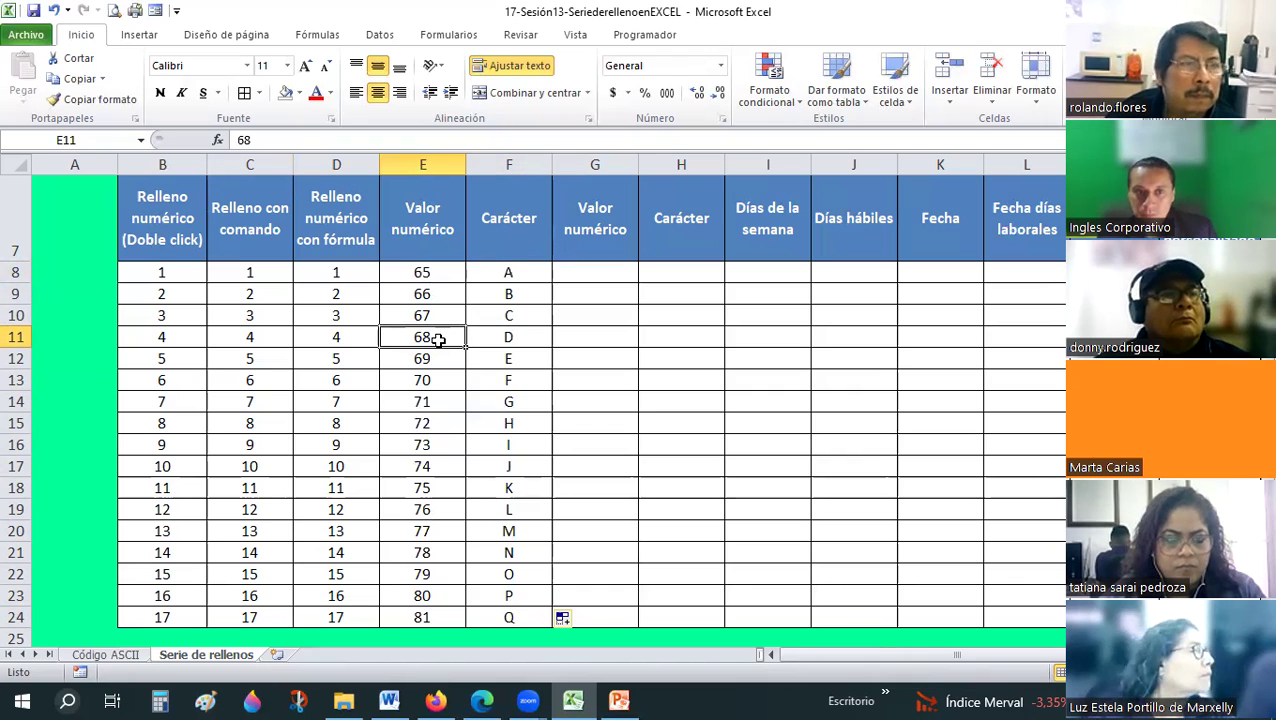
left_click(592, 273)
type("=")
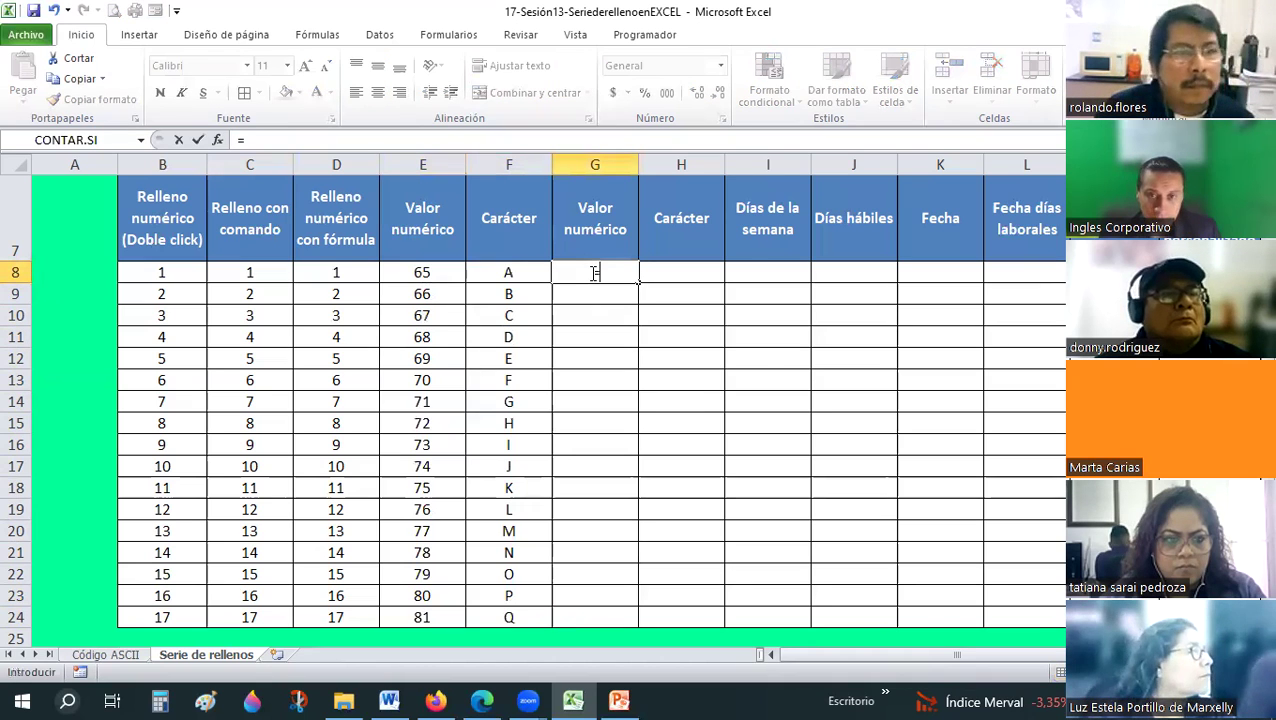
type("CAR(")
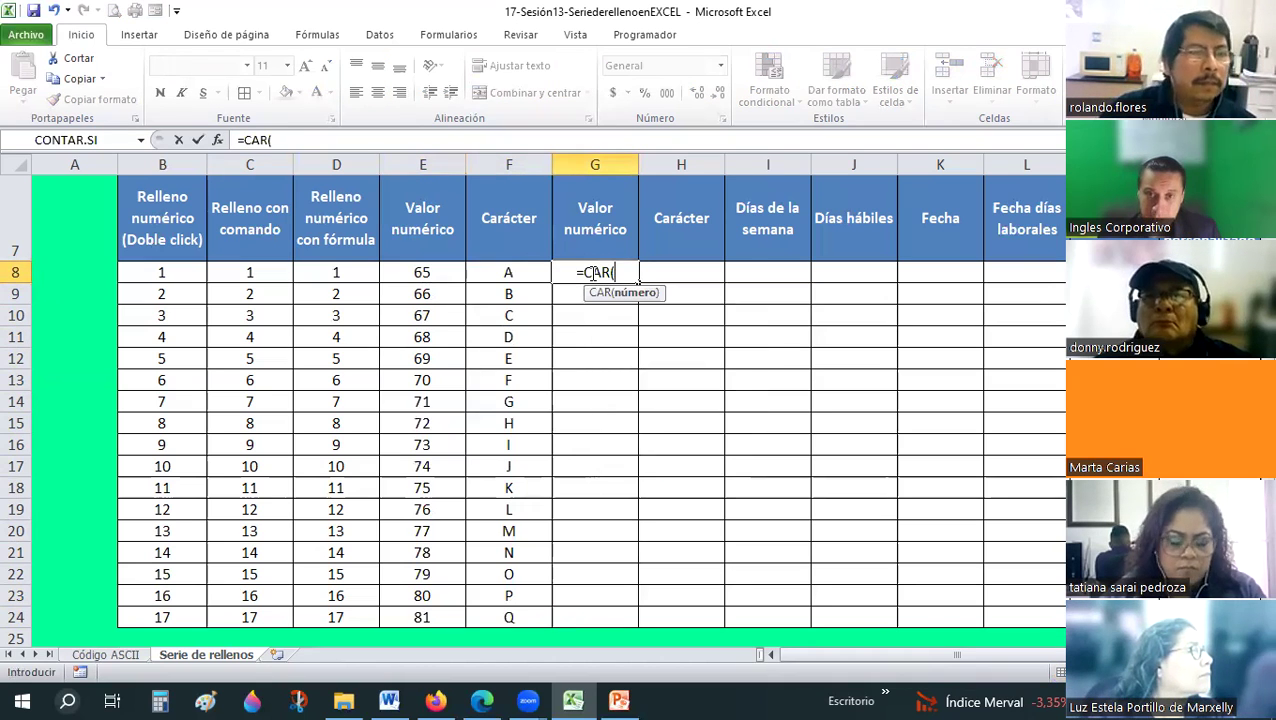
type("65+1)")
Enter =CAR(65+1) in G8 and fill it down, then revise it to =CAR(64+1) and refill.
key("ctrl+Return")
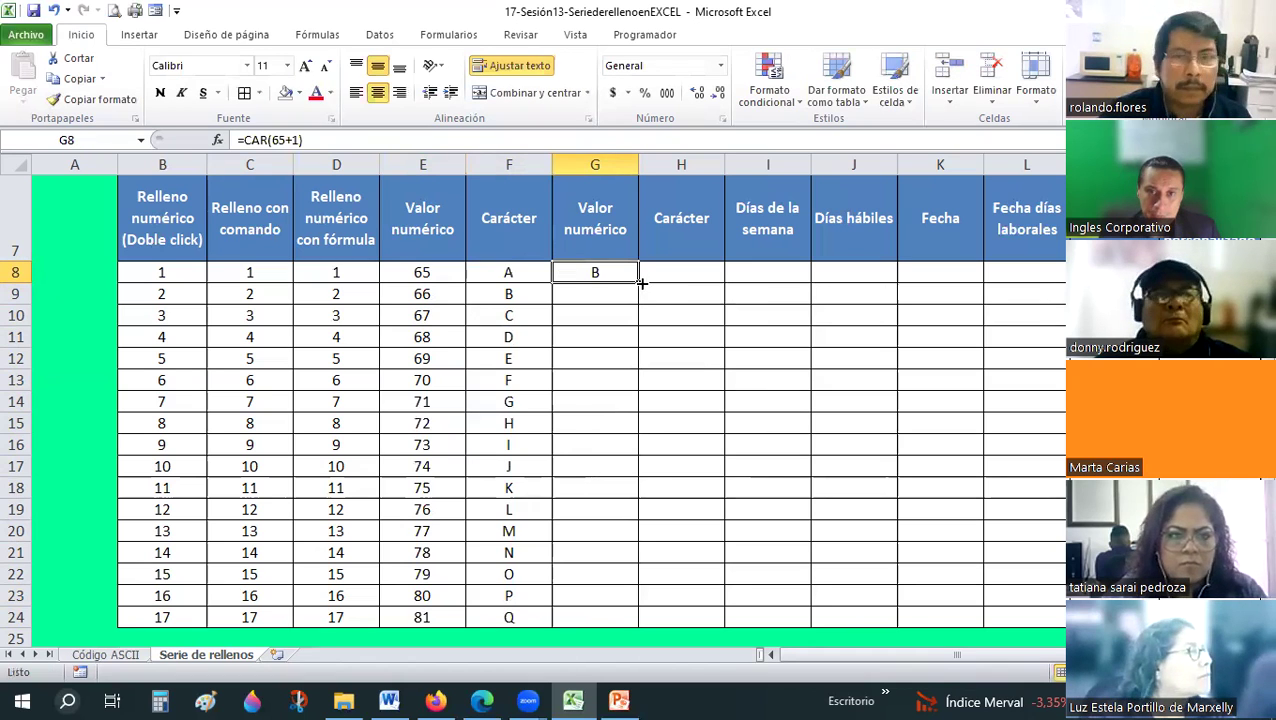
double_click(637, 283)
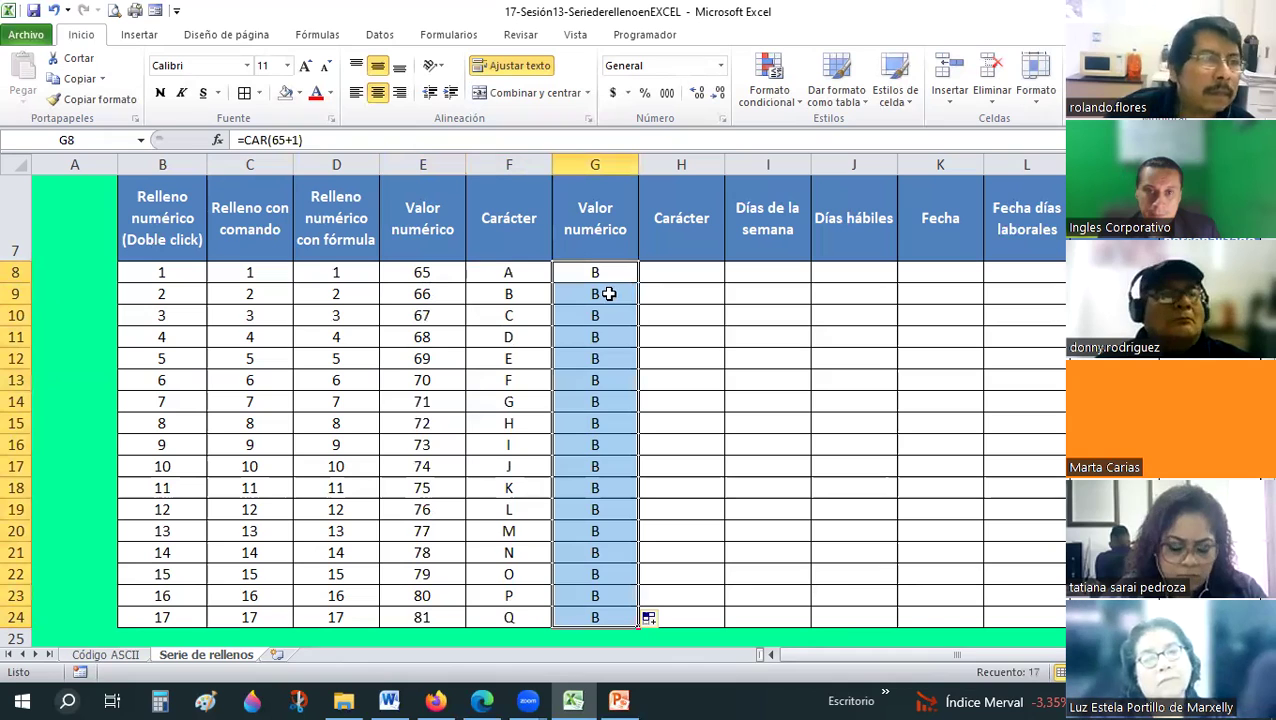
key("Down")
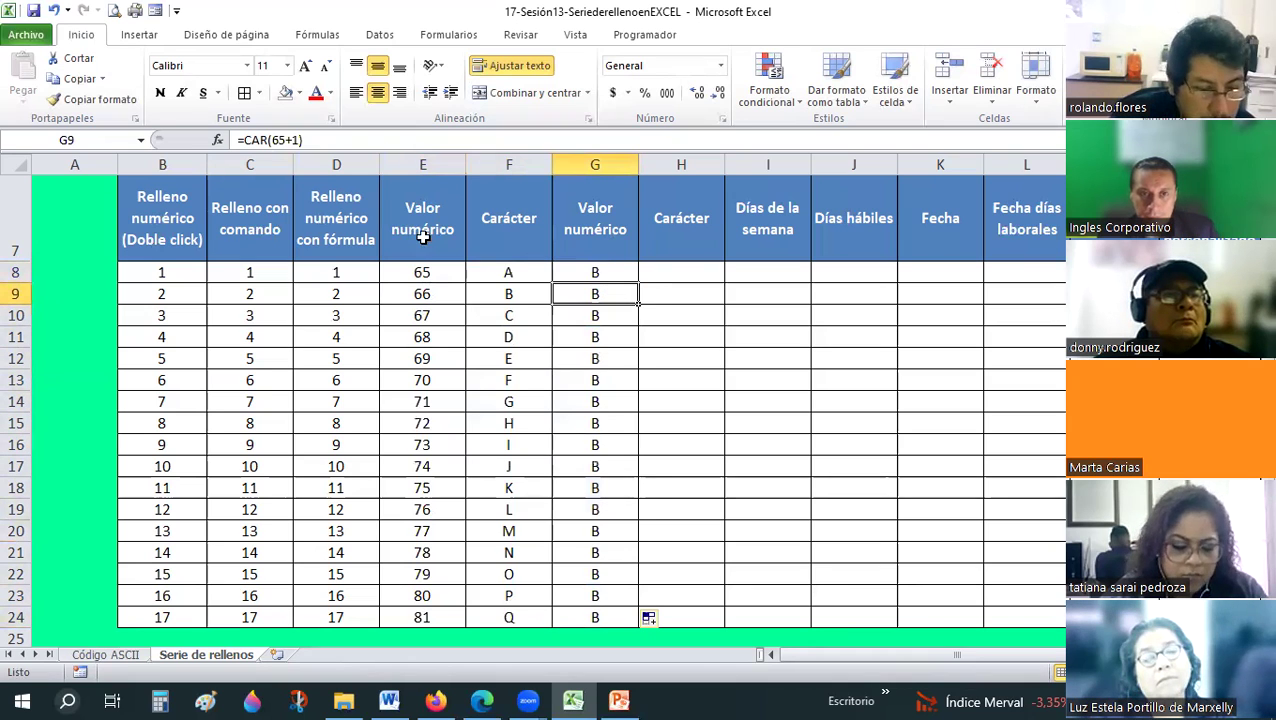
left_click(597, 272)
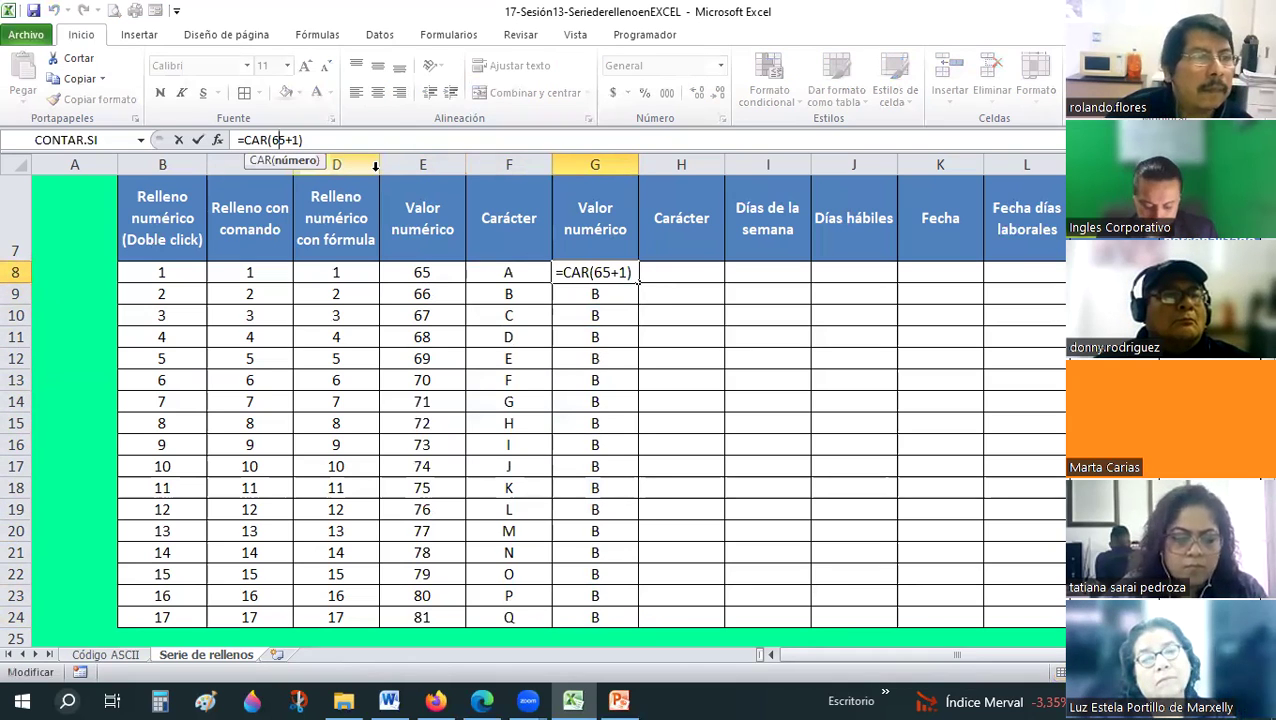
key("Delete")
key("Delete")
key("Return")
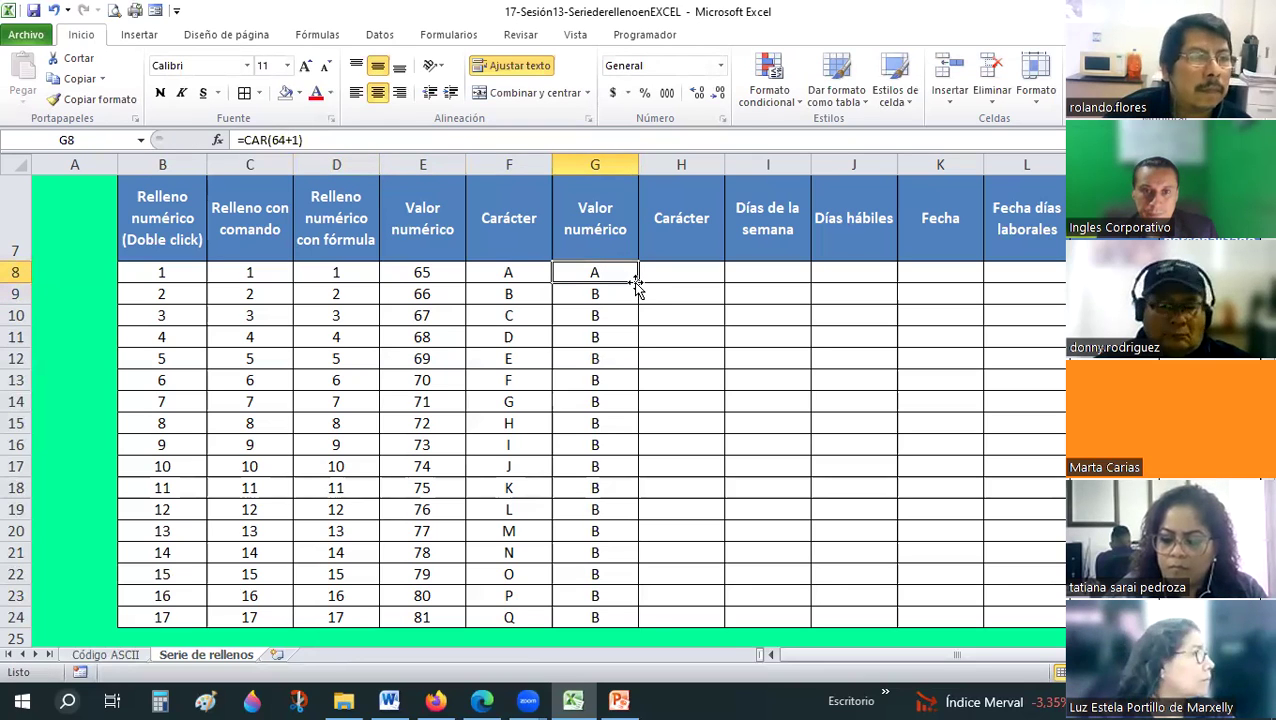
double_click(637, 282)
Clear the trial letters from G8:G24.
left_click(604, 553, "shift")
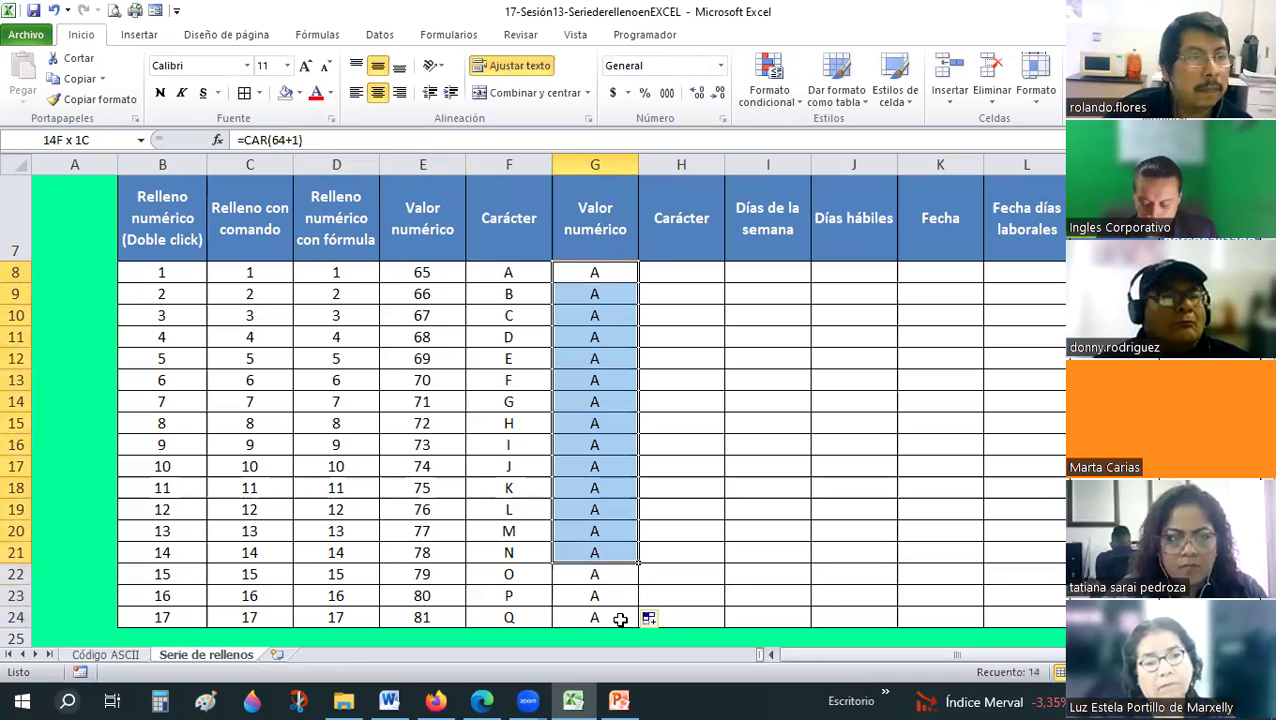
left_click_drag(620, 619, 620, 619)
key("Delete")
left_click(610, 545)
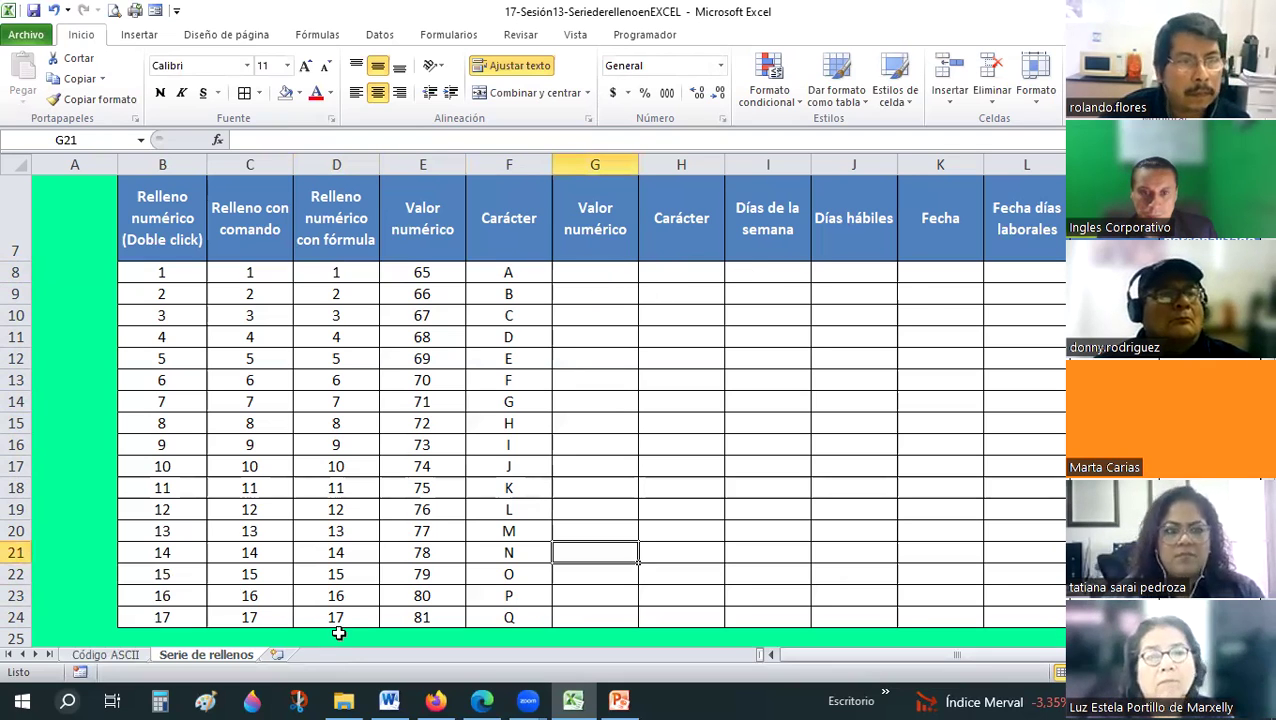
key("Up")
key("Up")
key("Up")
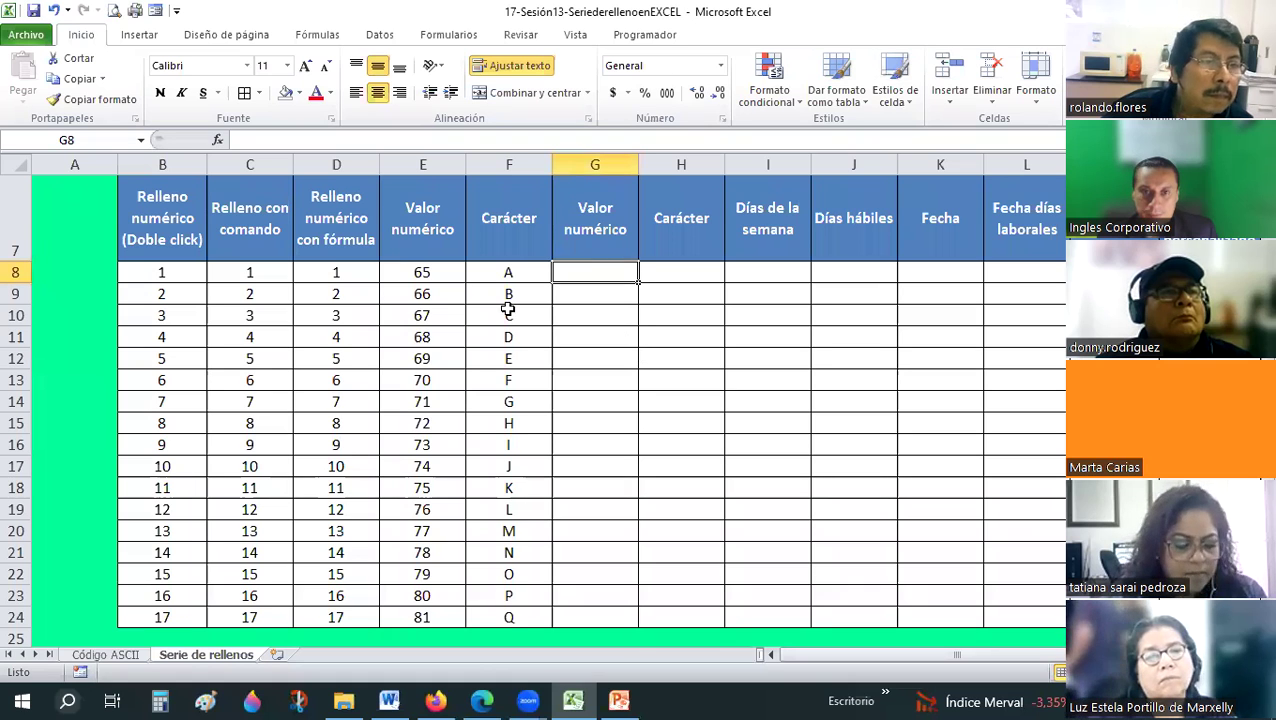
scroll(508, 310, "up", 1)
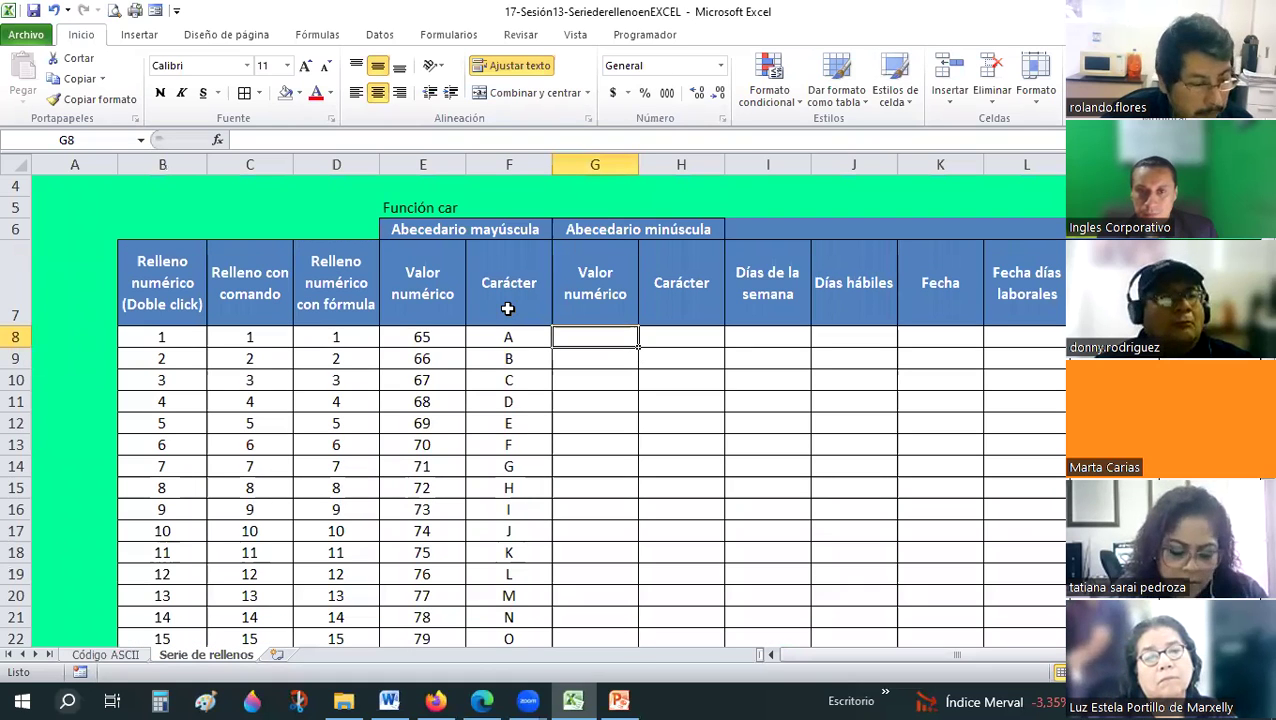
scroll(508, 310, "down", 1)
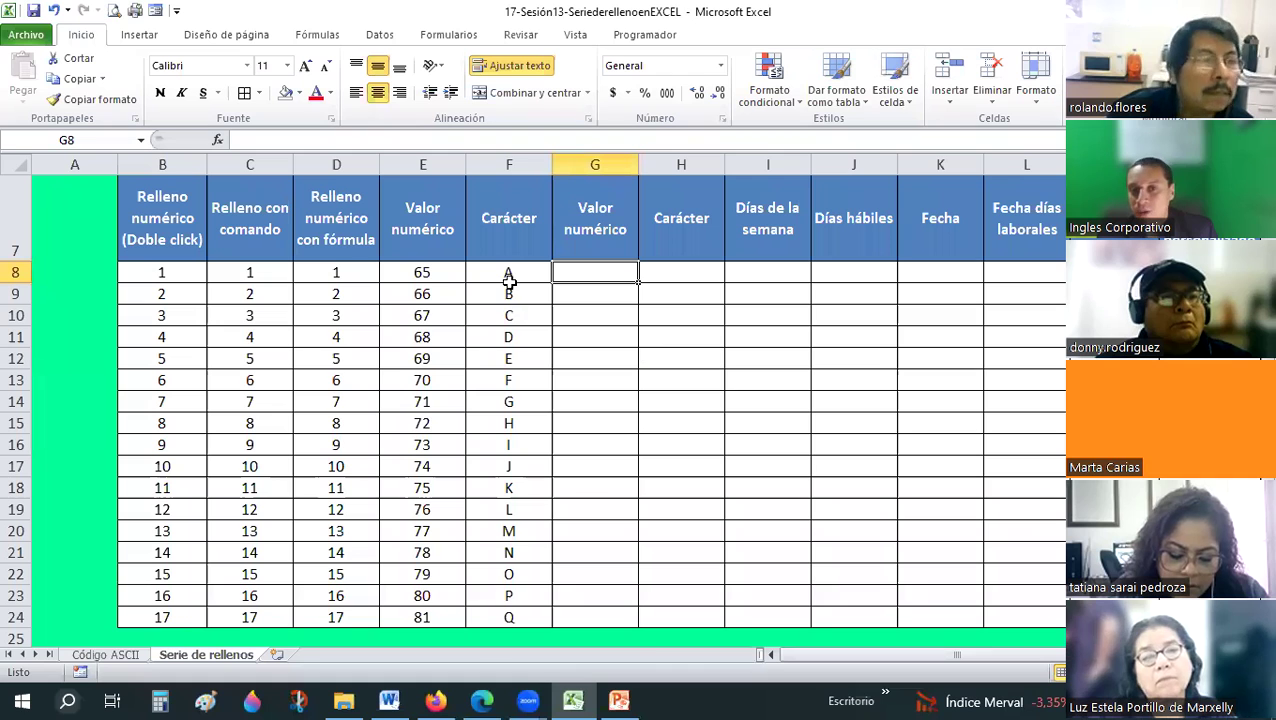
left_click_drag(422, 272, 494, 609)
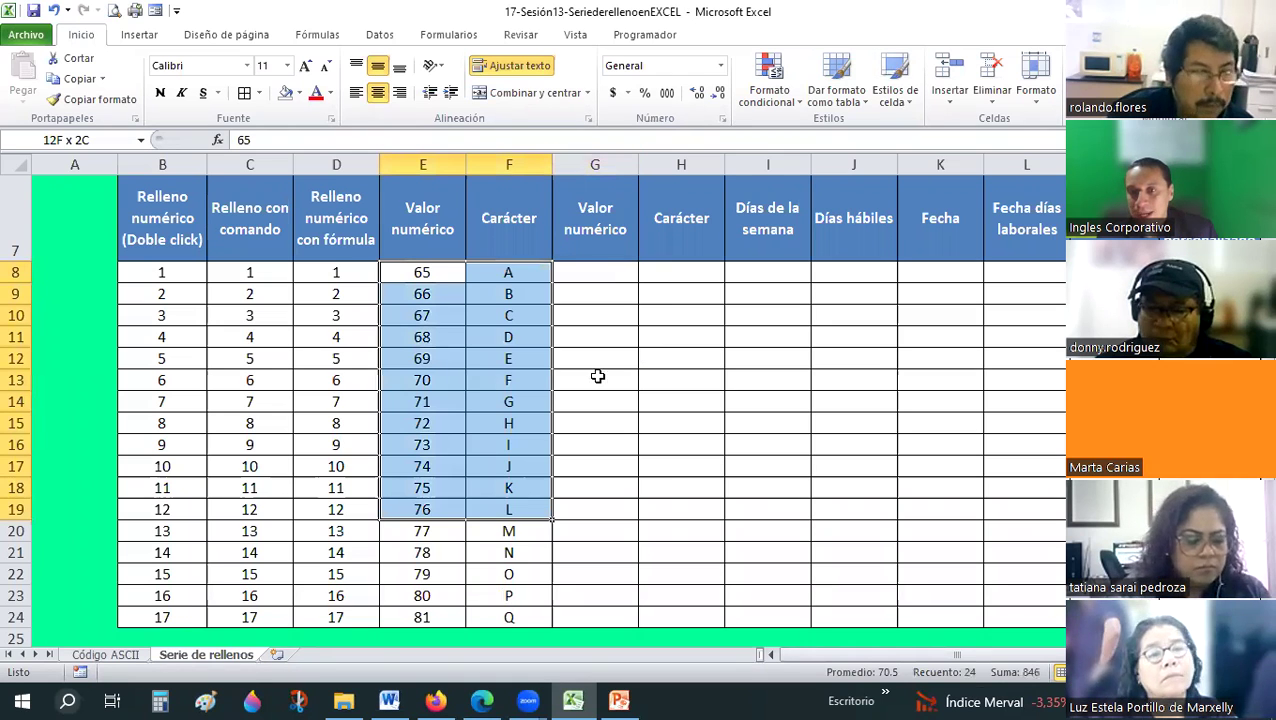
left_click_drag(597, 376, 605, 286)
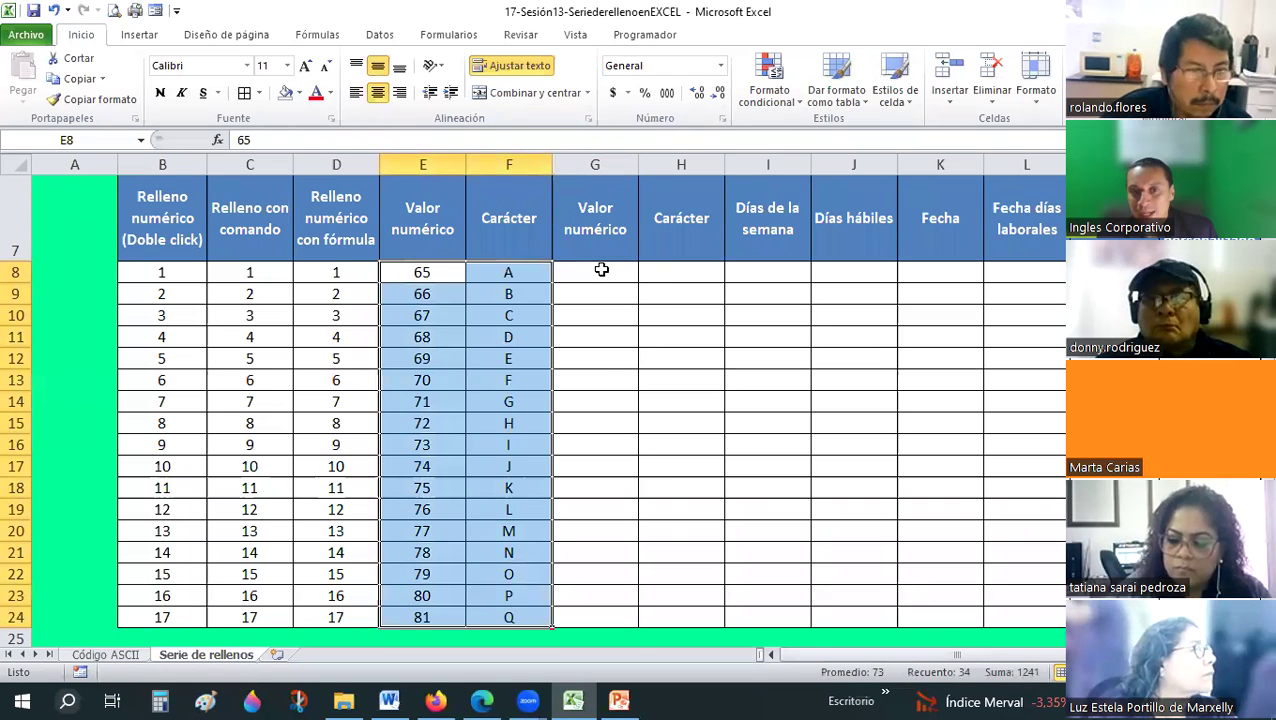
left_click(601, 270)
scroll(655, 228, "up", 1)
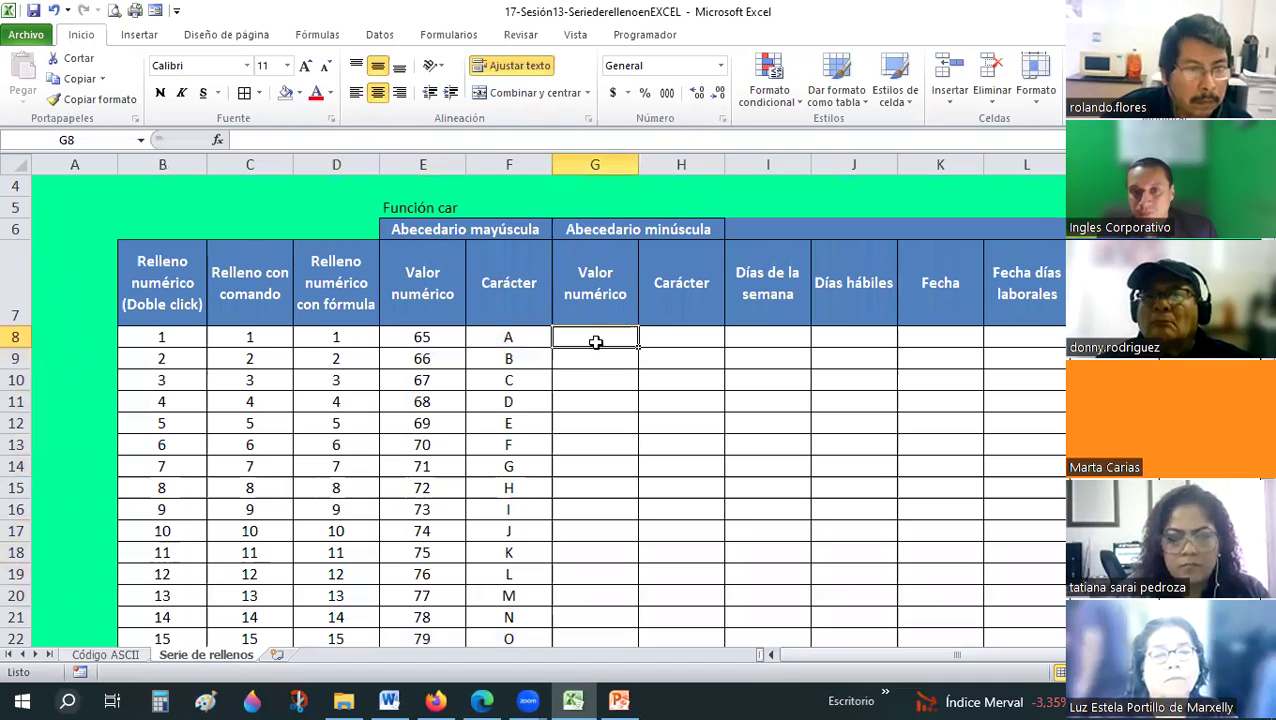
left_click_drag(595, 342, 665, 475)
mouse_move(669, 625)
left_mouse_down()
mouse_move(667, 653)
mouse_move(663, 602)
mouse_move(665, 622)
left_mouse_up()
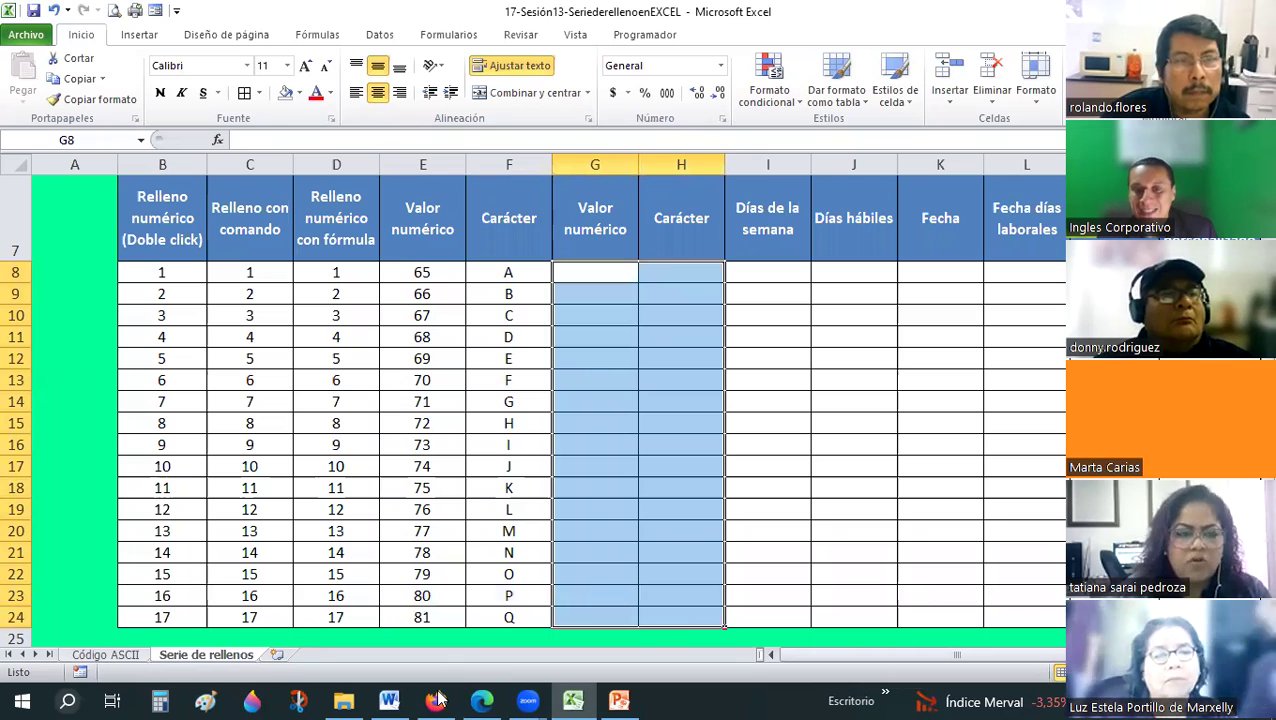
left_click(685, 344)
mouse_move(495, 677)
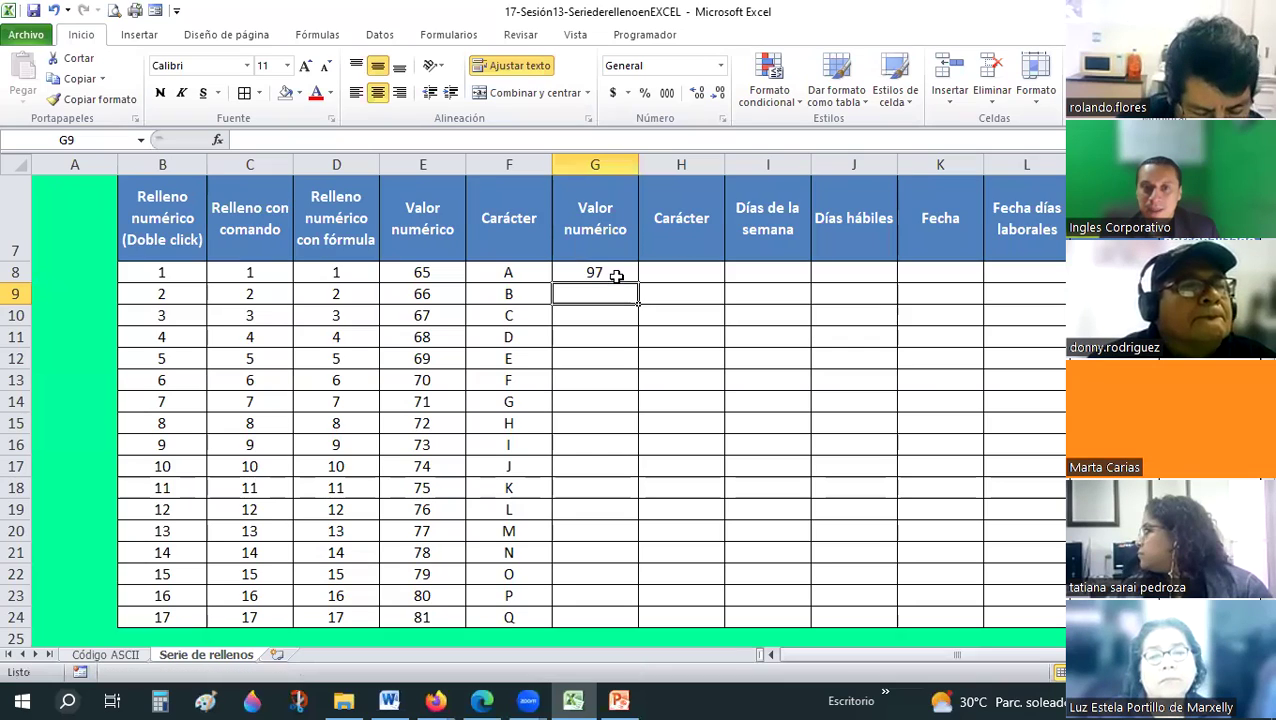
type("97")
Extend 97 in G8 down column G as an increasing series.
scroll(617, 276, "up", 1)
left_click(625, 340)
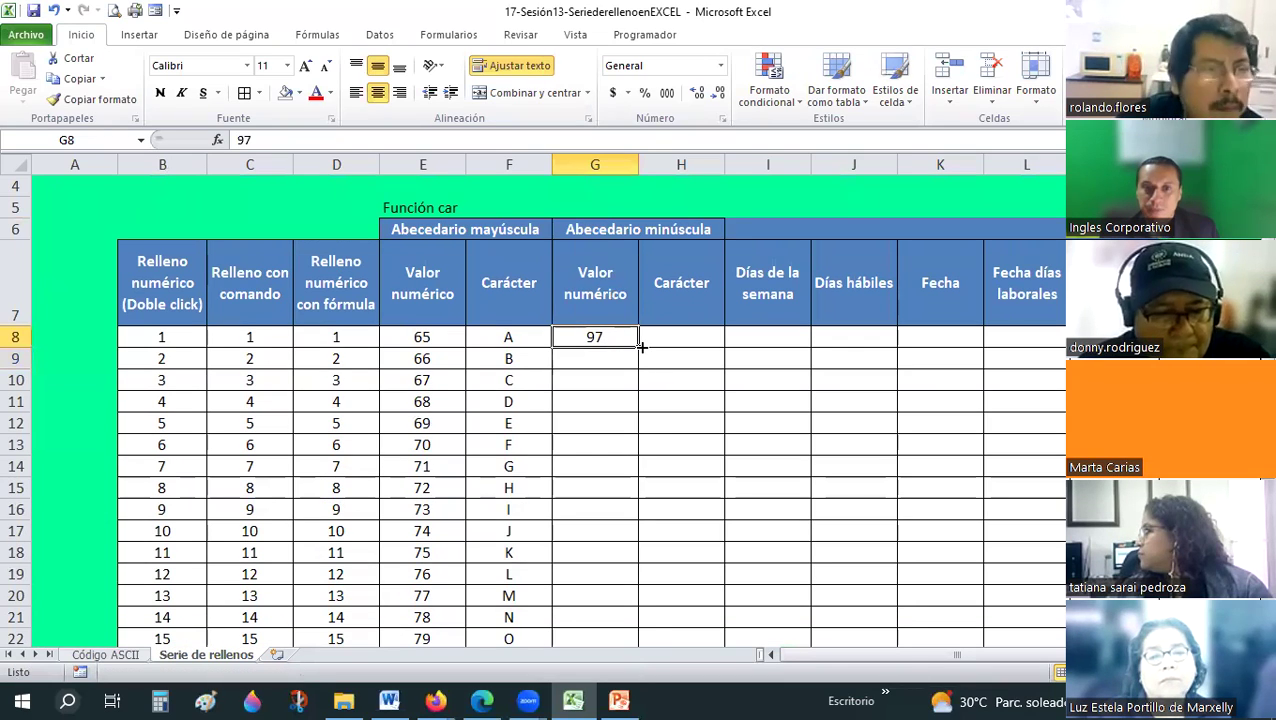
double_click(641, 346)
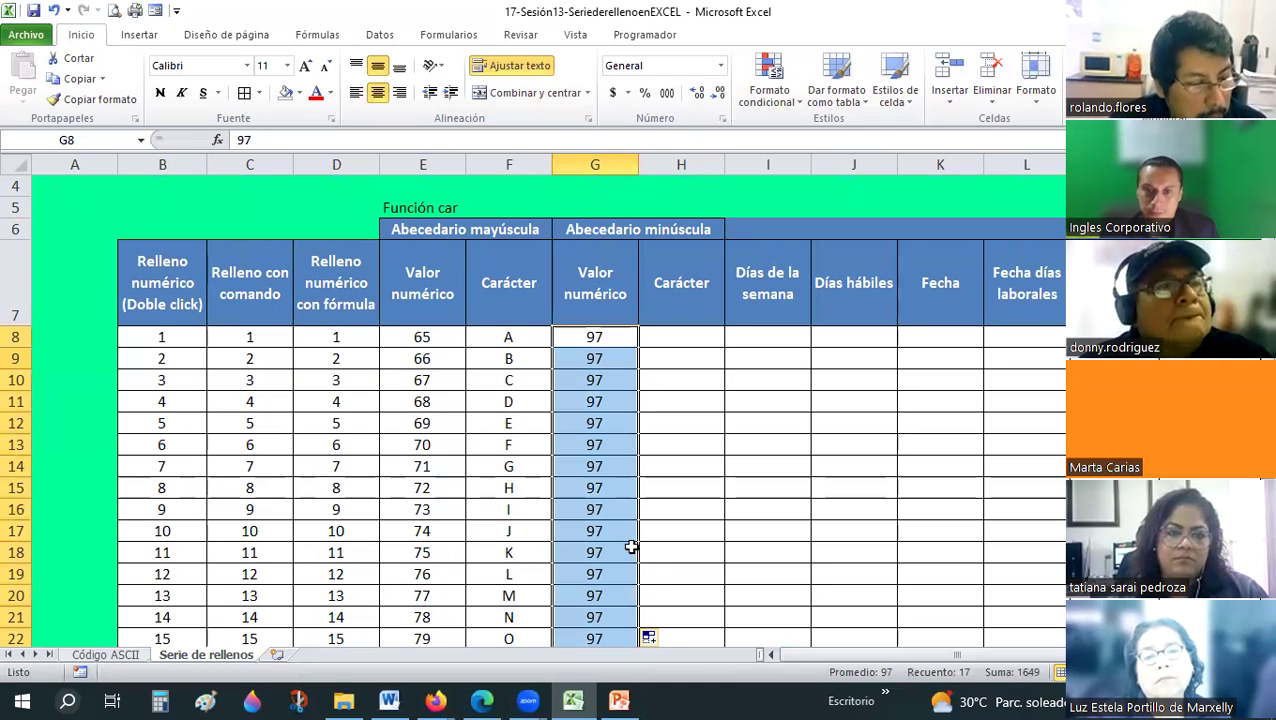
left_click(655, 637)
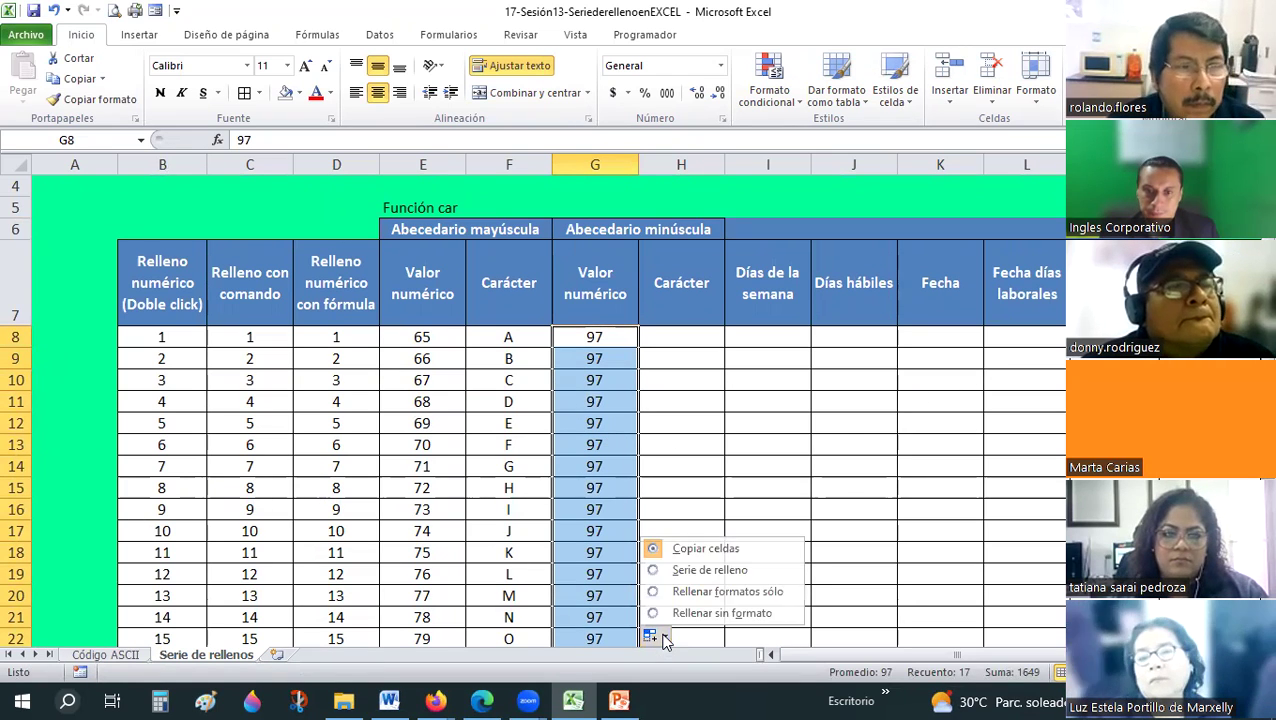
left_click(709, 570)
Enter =CAR(G8) in H8 and copy it down column H to show a, b, c onward.
left_click(657, 337)
type("=")
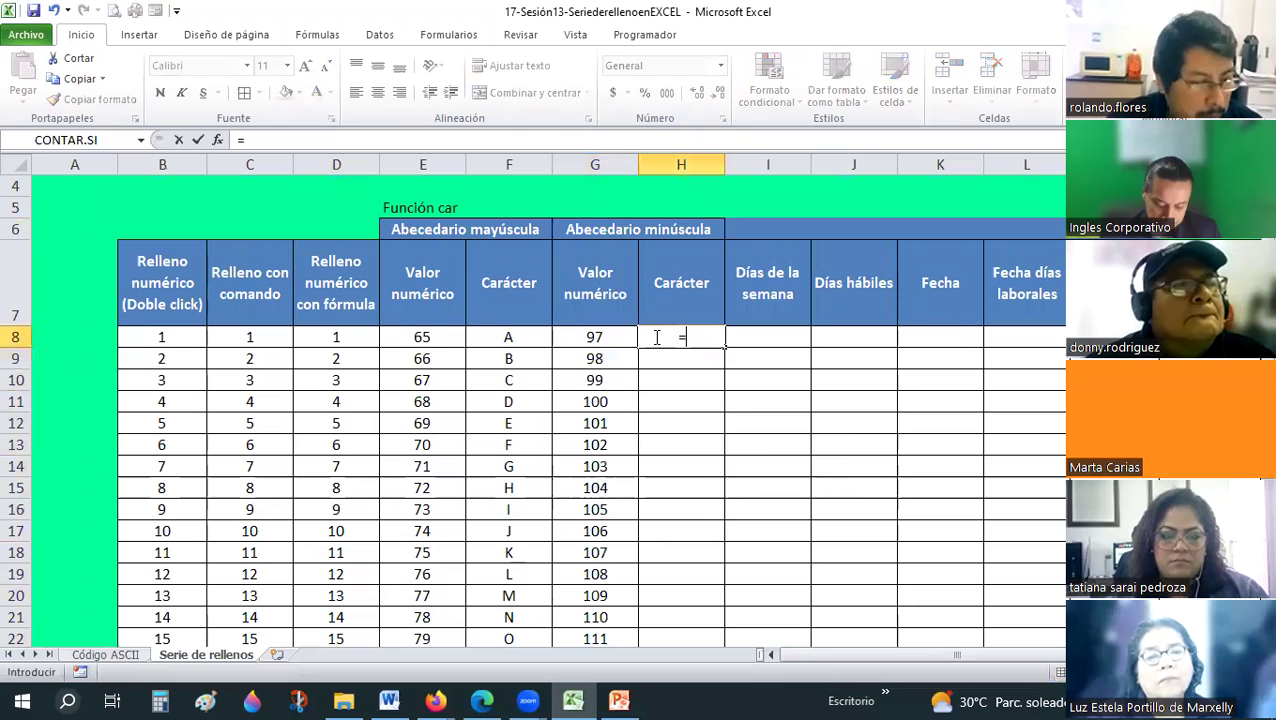
type("CAR(")
key("Left")
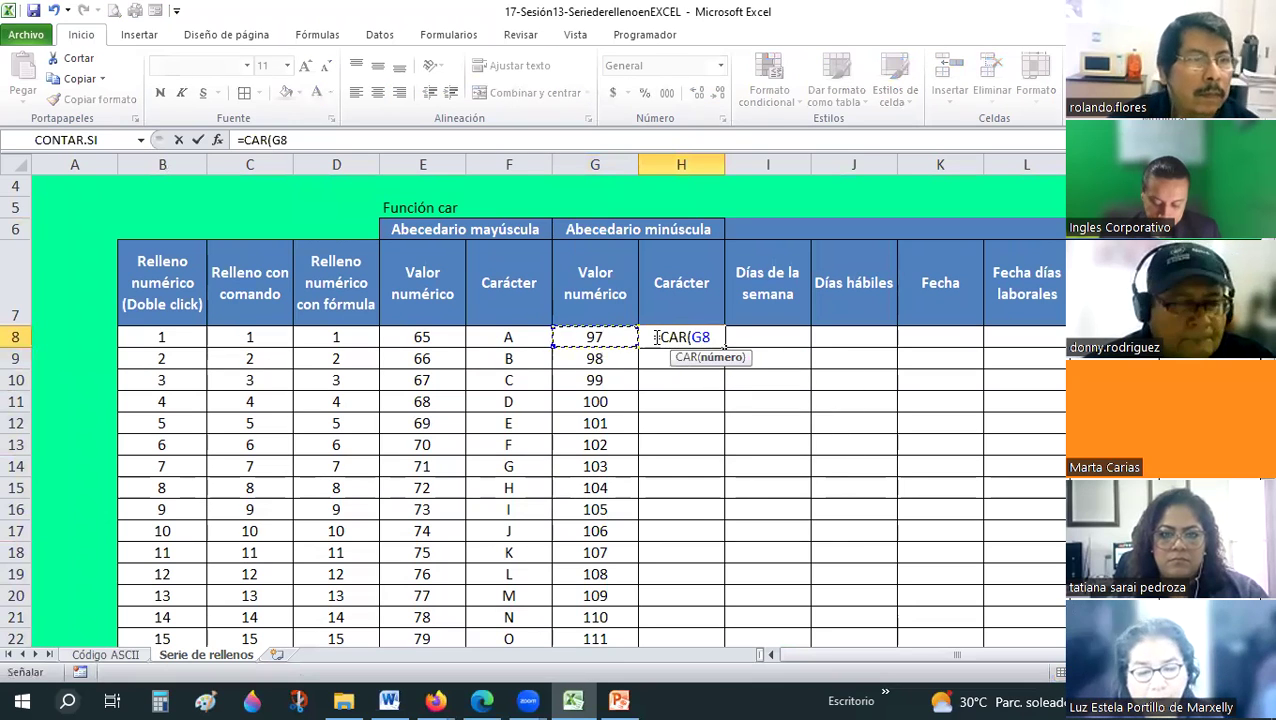
type(")")
key("Return")
left_click(654, 337)
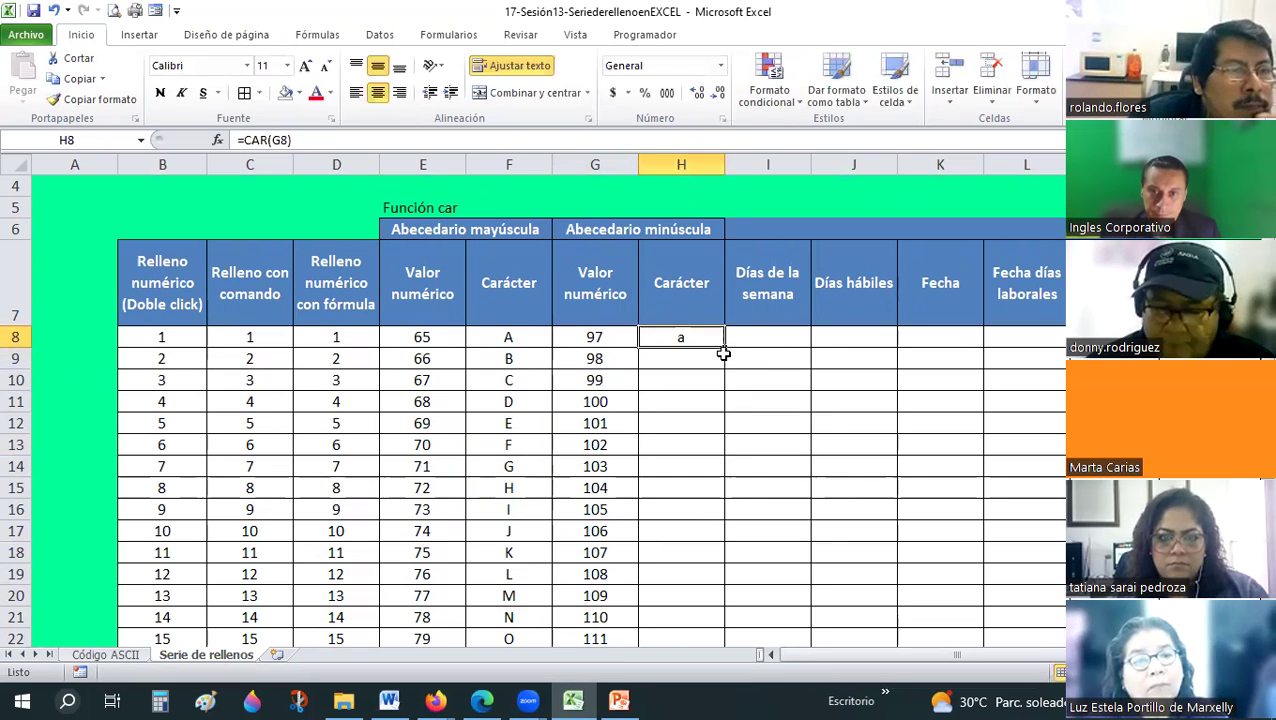
double_click(724, 348)
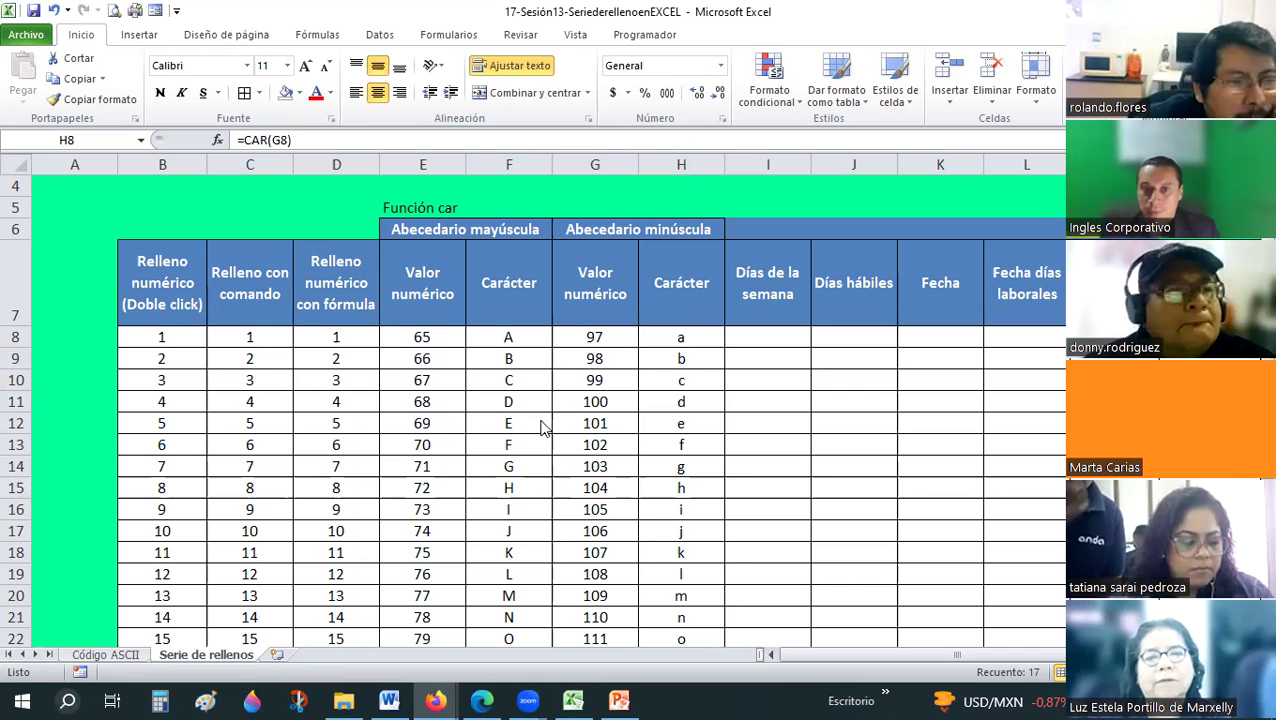
double_click(724, 347)
left_click_drag(443, 341, 683, 540)
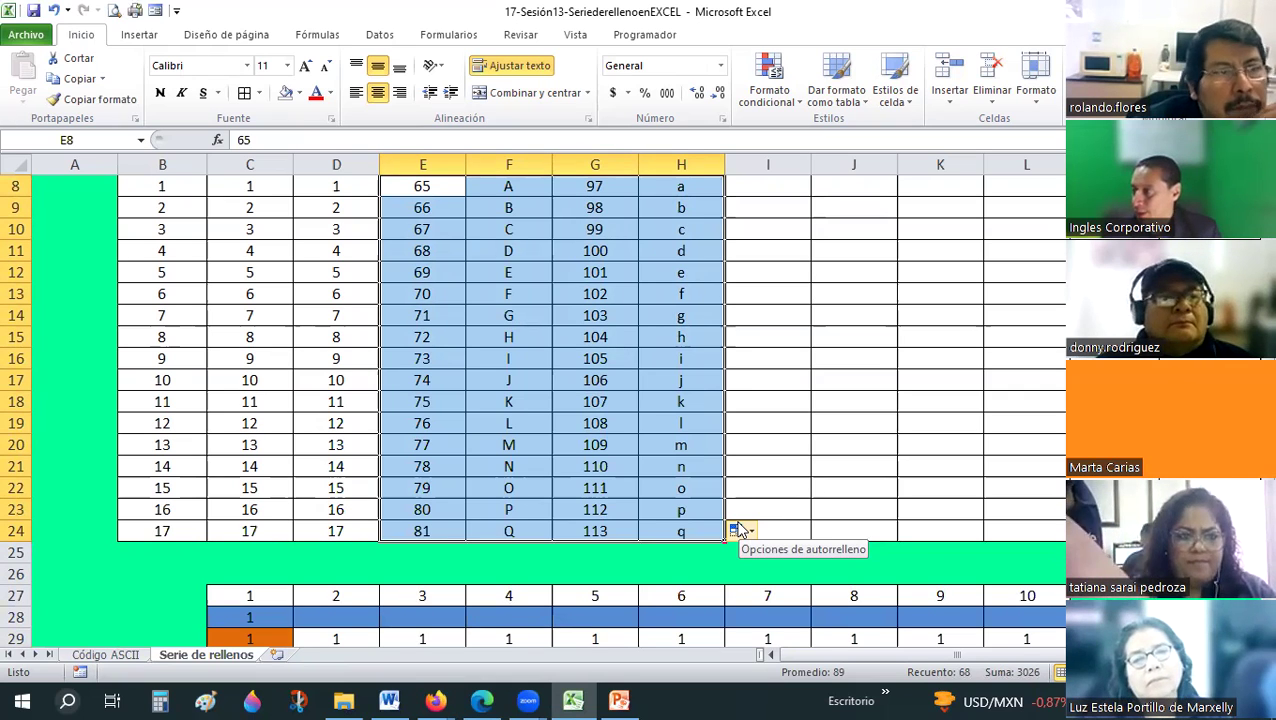
scroll(760, 236, "up", 2)
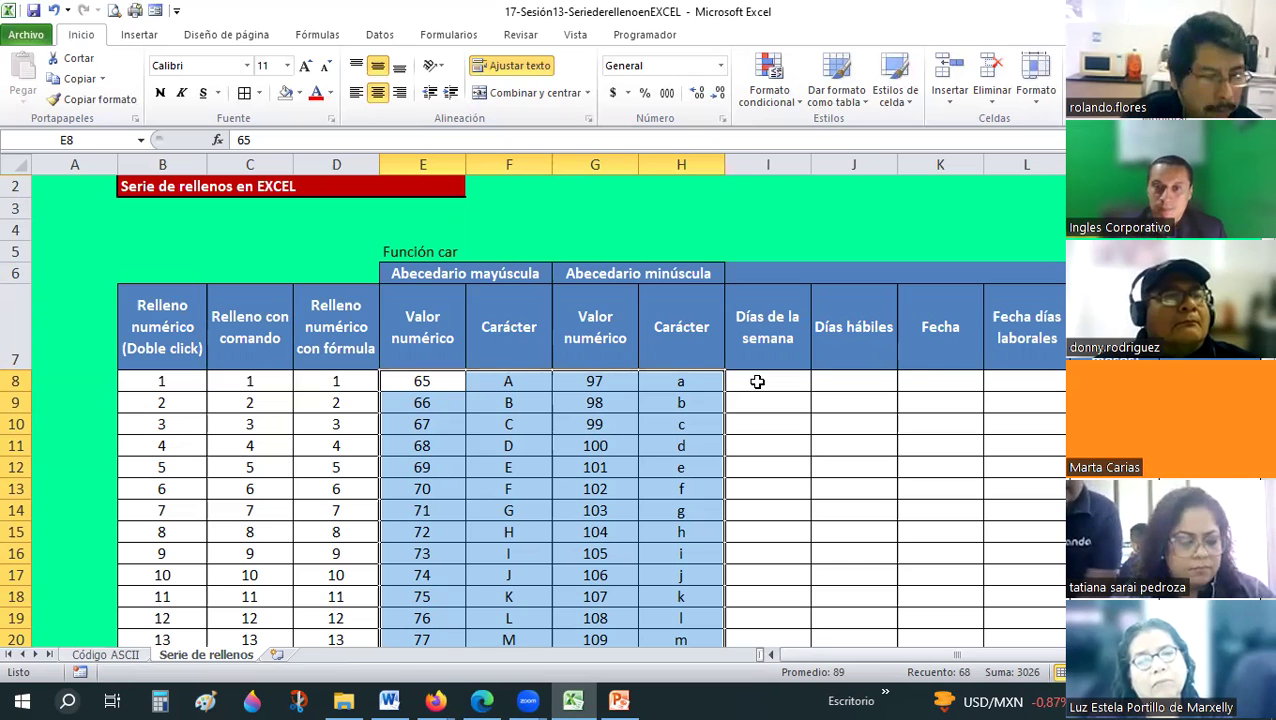
left_click(757, 382)
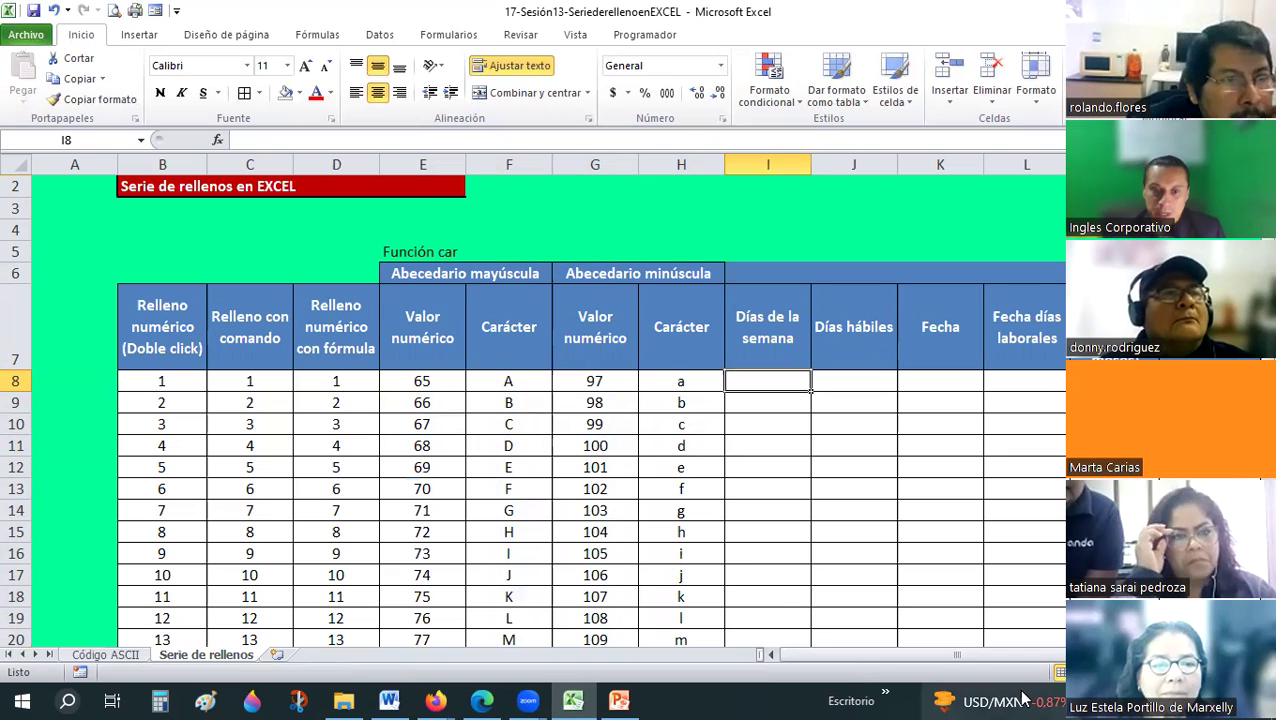
left_click(433, 700)
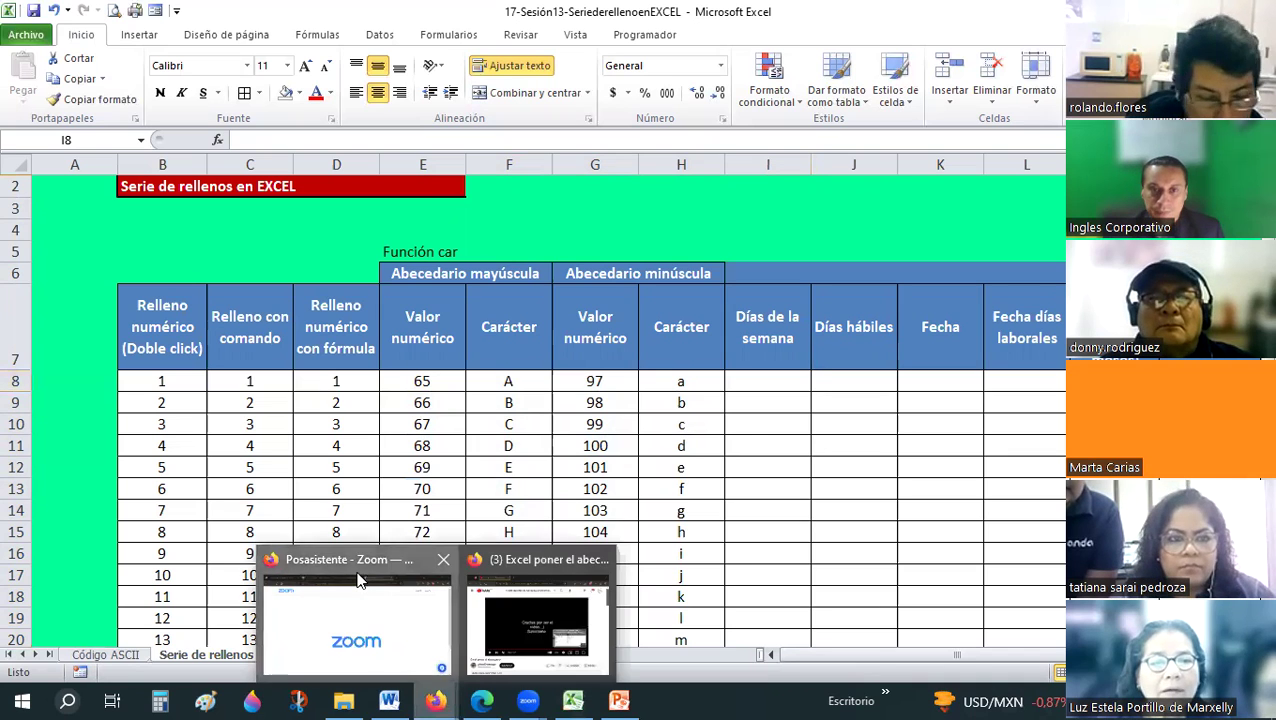
left_click(365, 592)
left_click(356, 30)
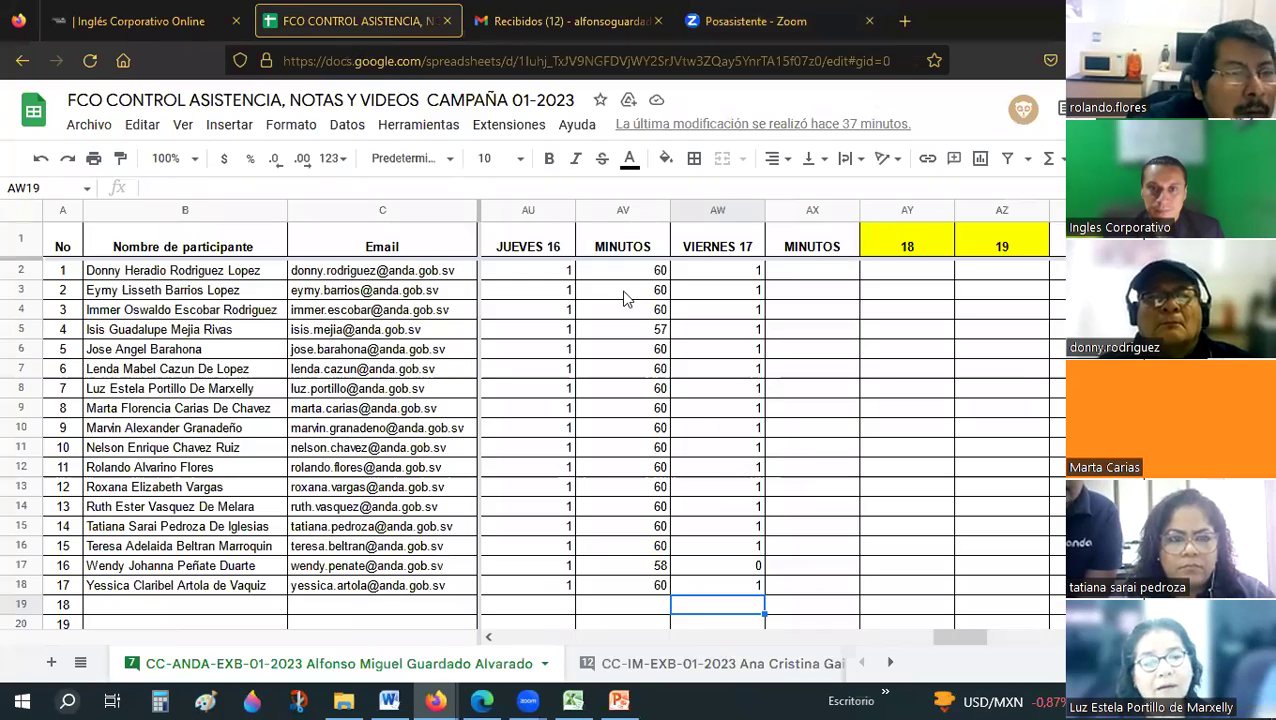
left_click(741, 452)
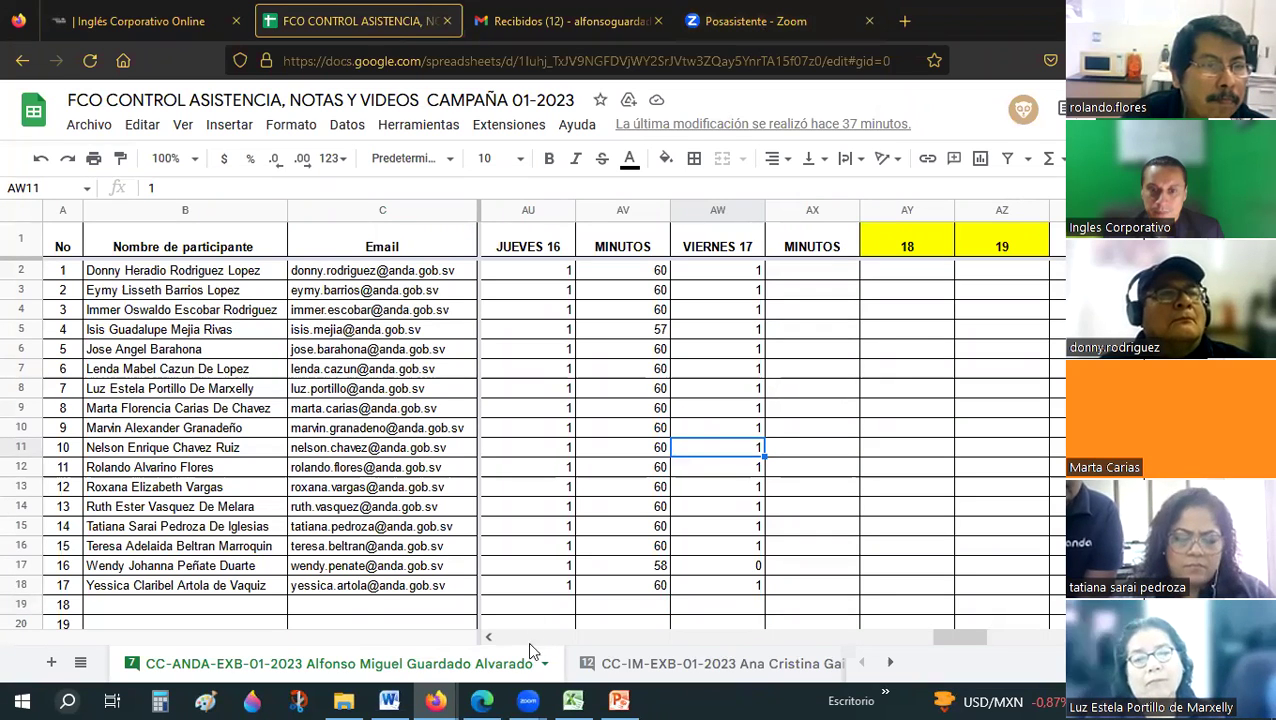
left_click(570, 700)
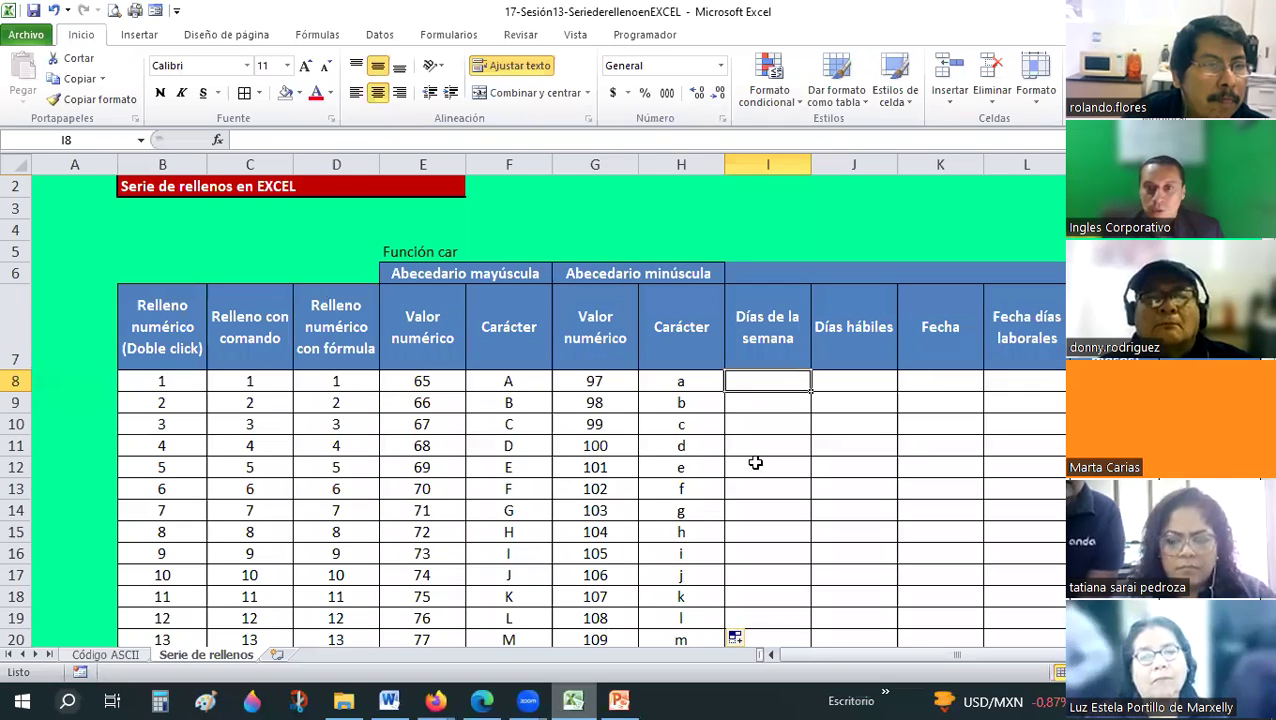
Enter Lunes in I8 and fill repeating weekday names down to row 24.
left_click(775, 394)
key("Up")
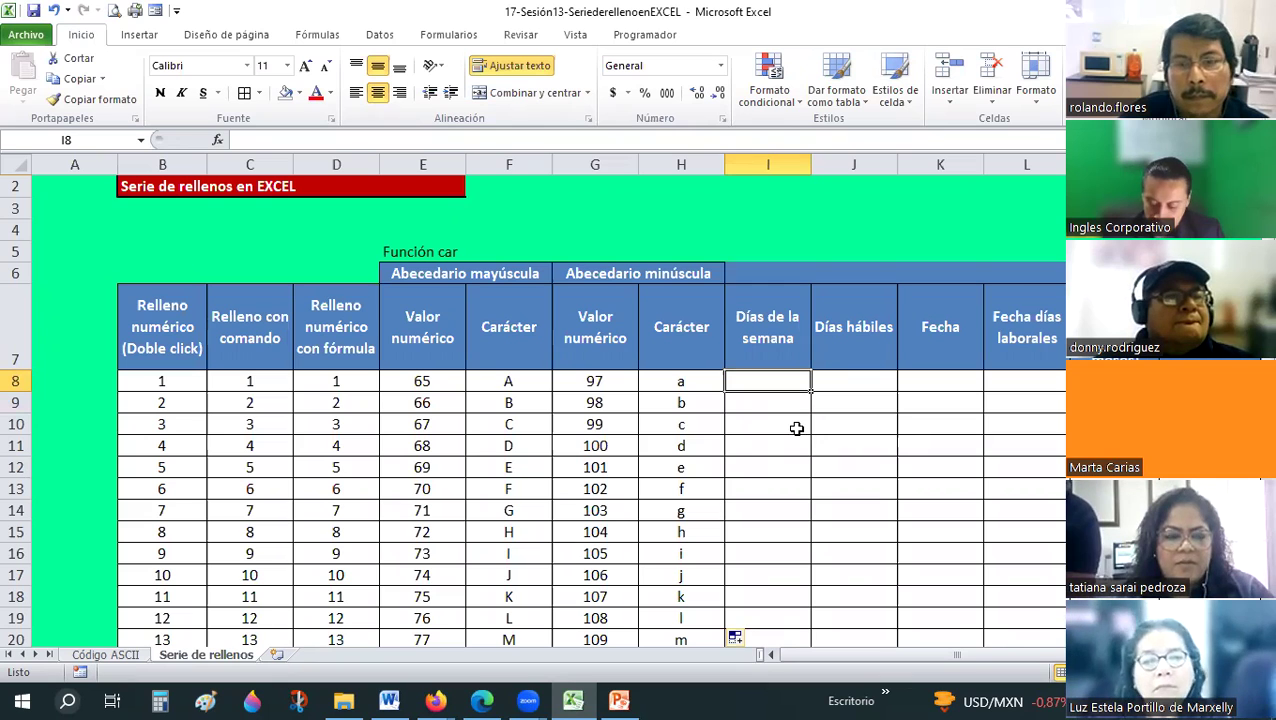
type("Lun")
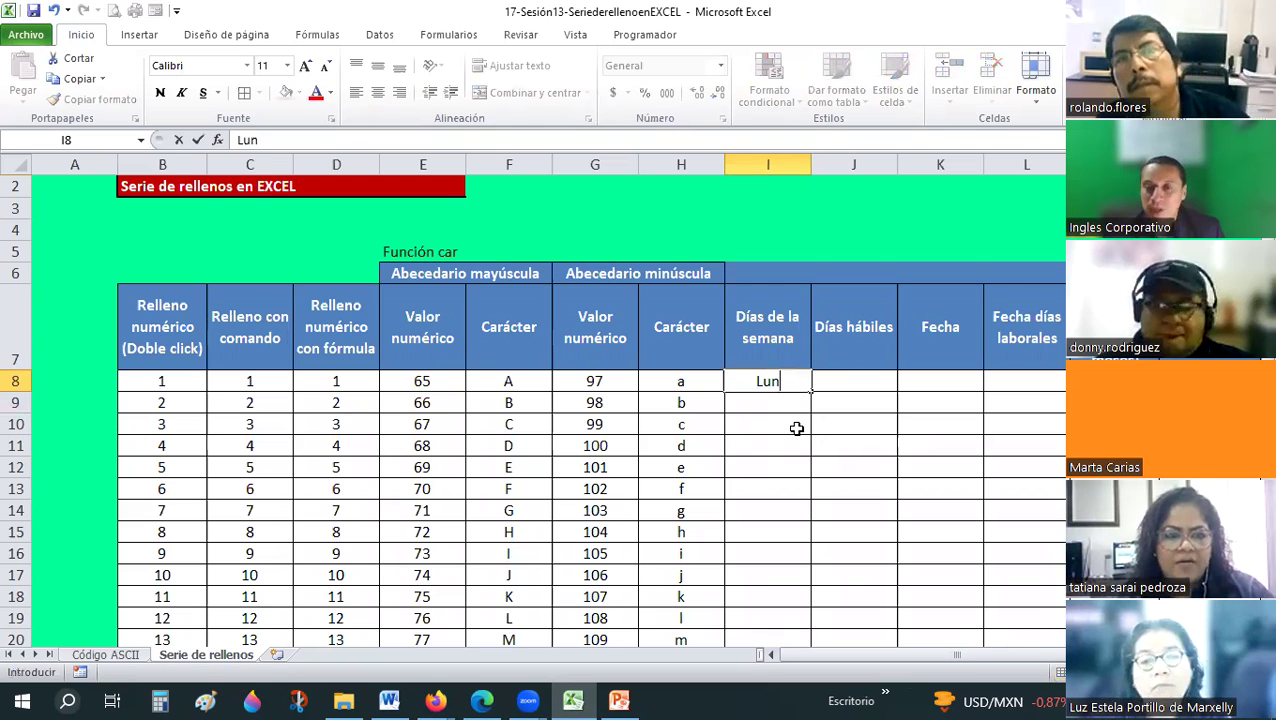
type("es")
key("Return")
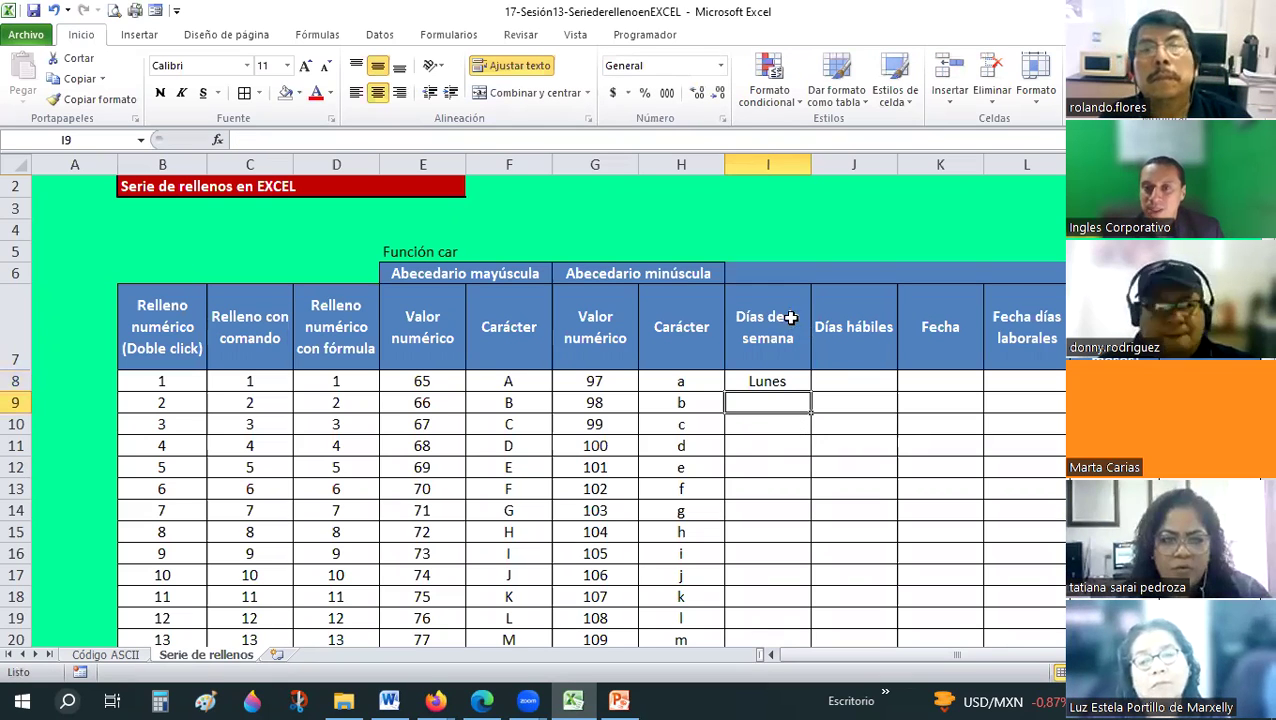
scroll(790, 317, "down", 1)
left_click(800, 316)
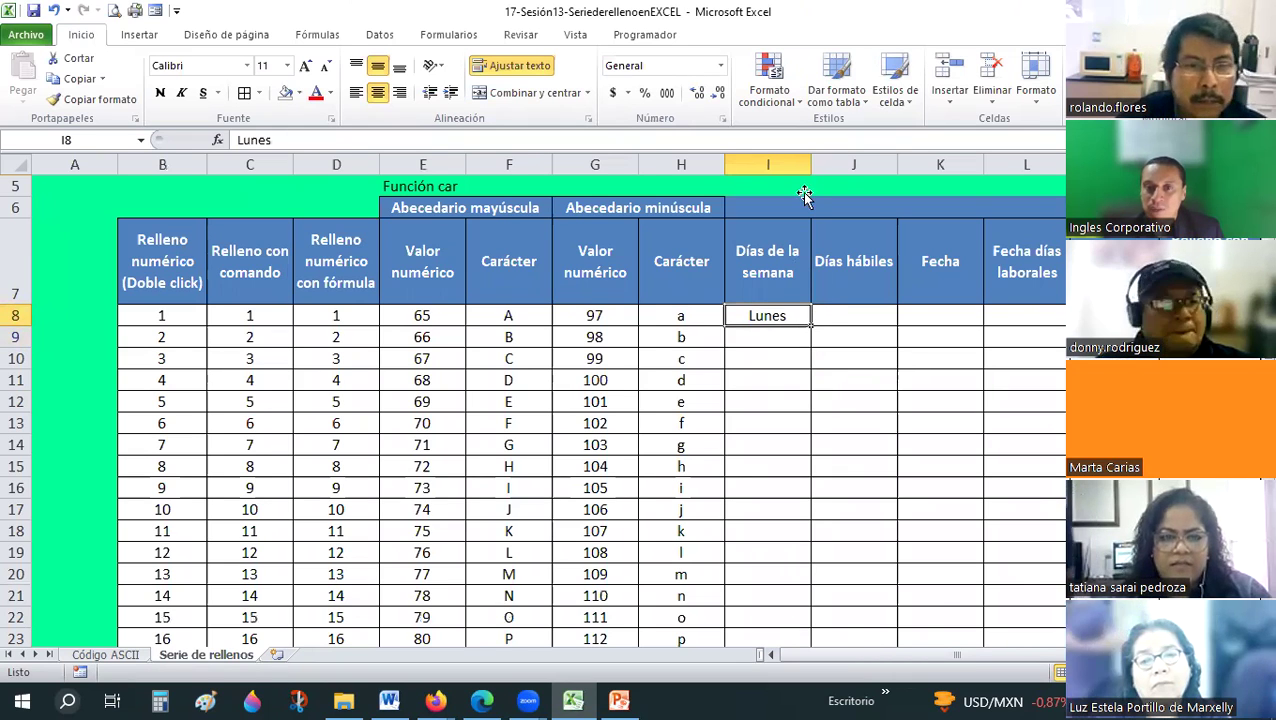
scroll(805, 195, "down", 1)
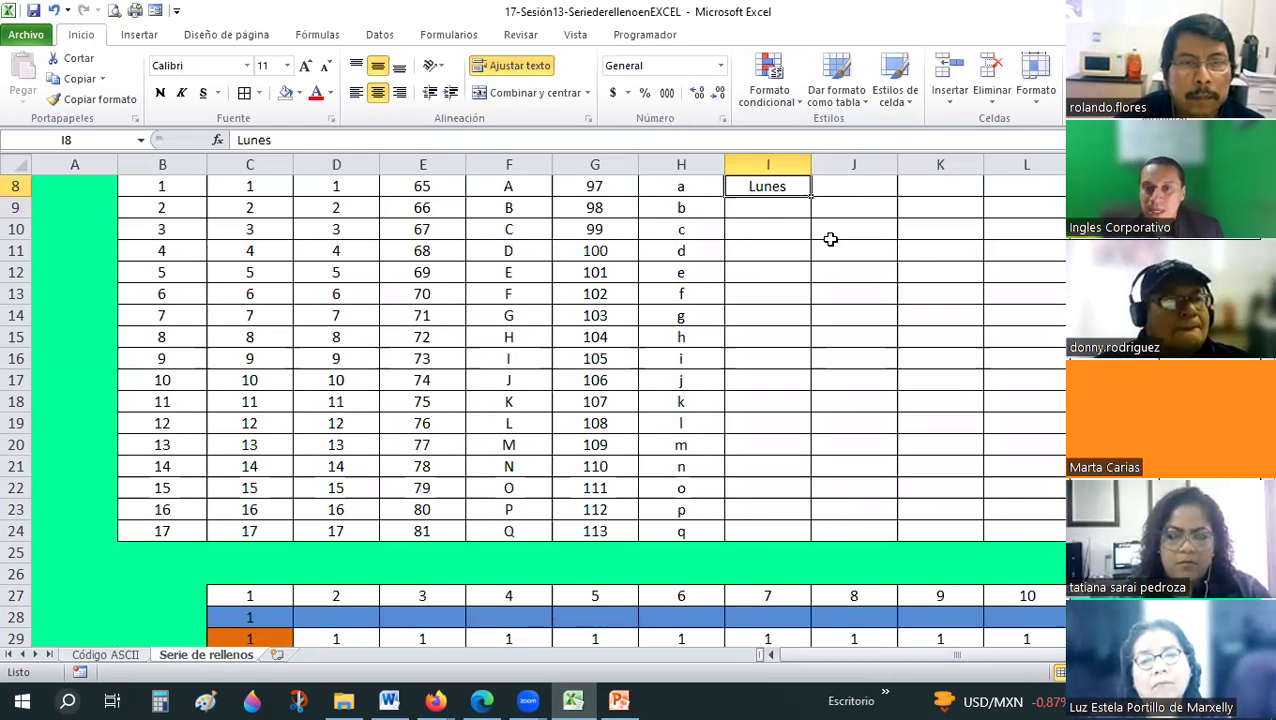
double_click(811, 196)
scroll(795, 379, "up", 1)
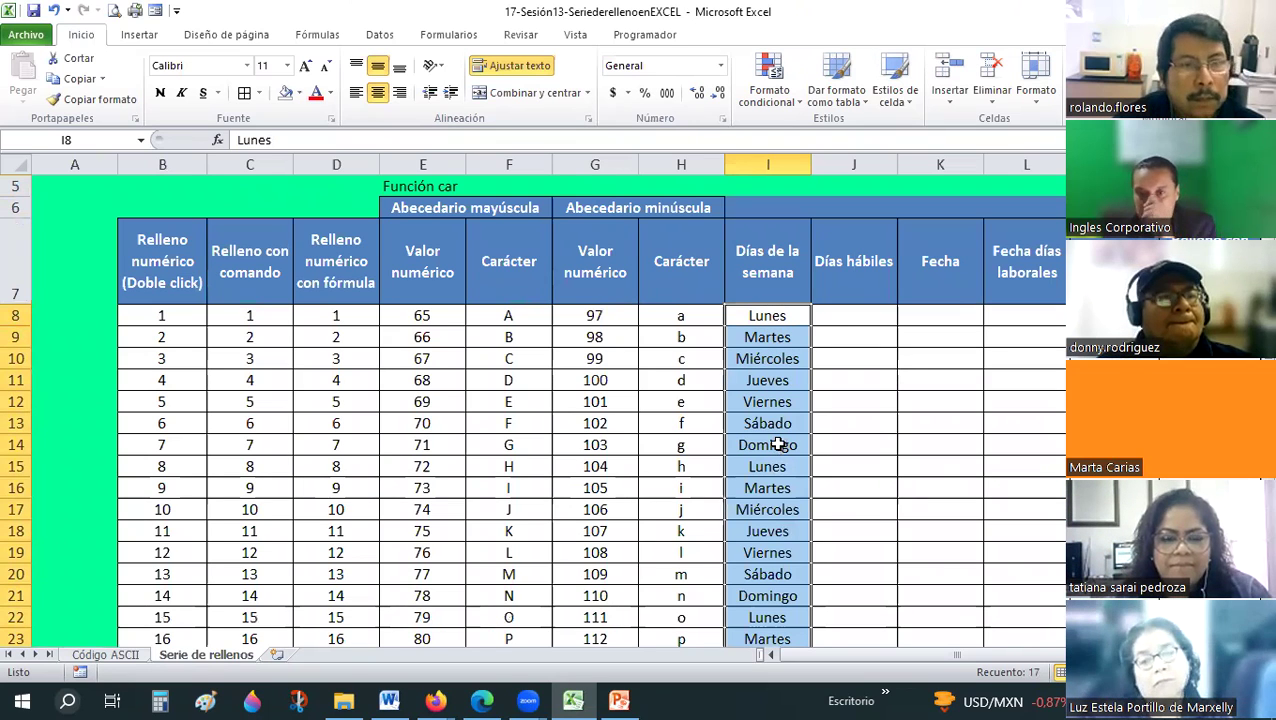
left_click(849, 315)
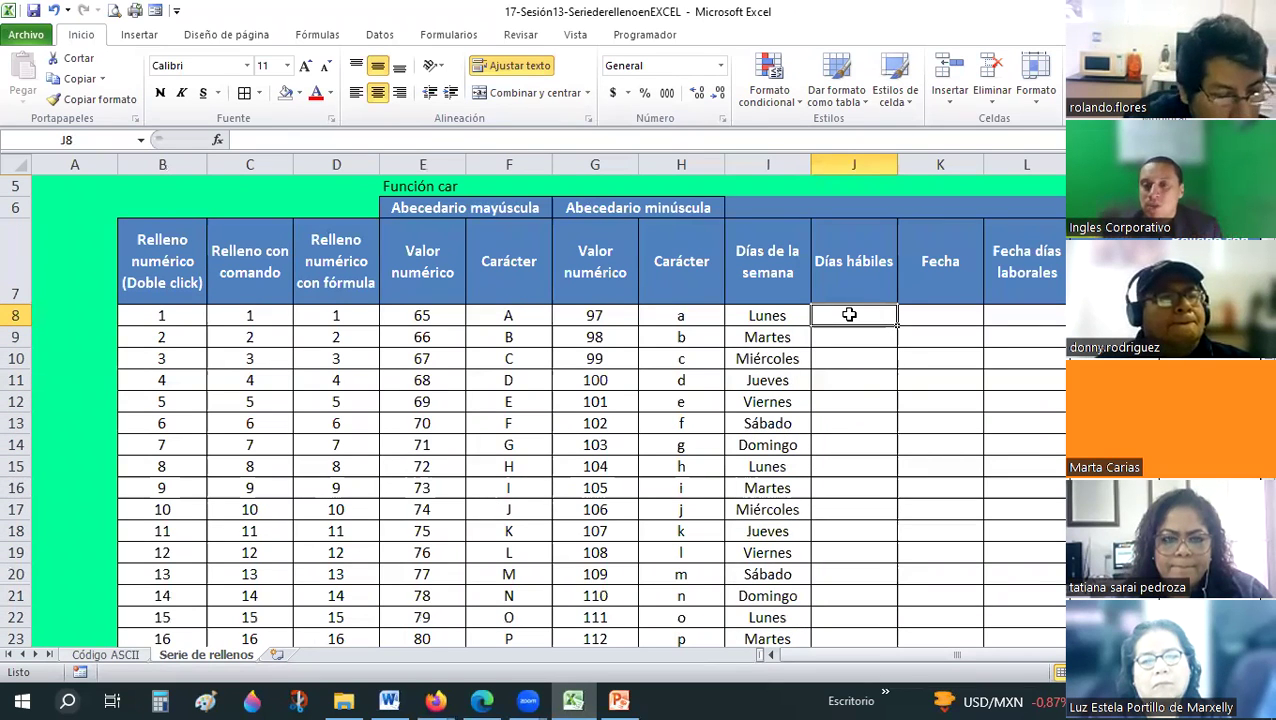
Enter Lunes in J8, fill it to J24, and switch to Rellenar días de la semana.
type("Lunes")
key("ctrl+Return")
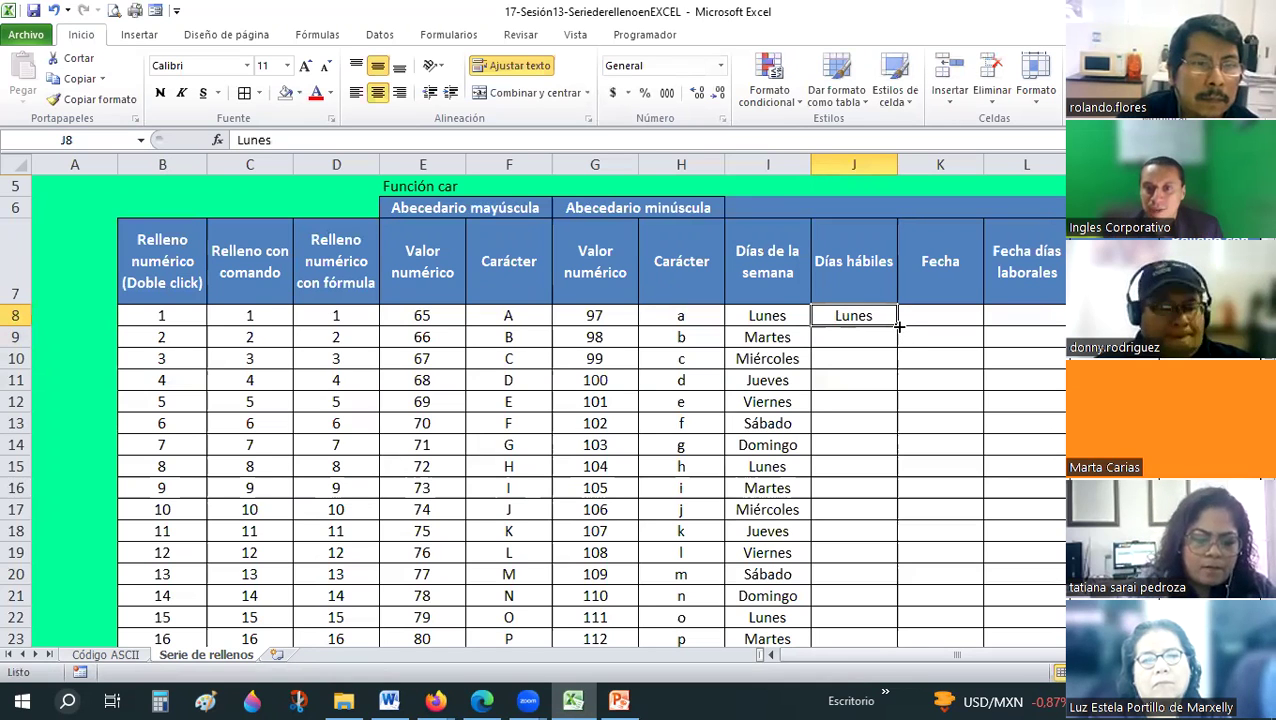
left_click_drag(898, 325, 906, 478)
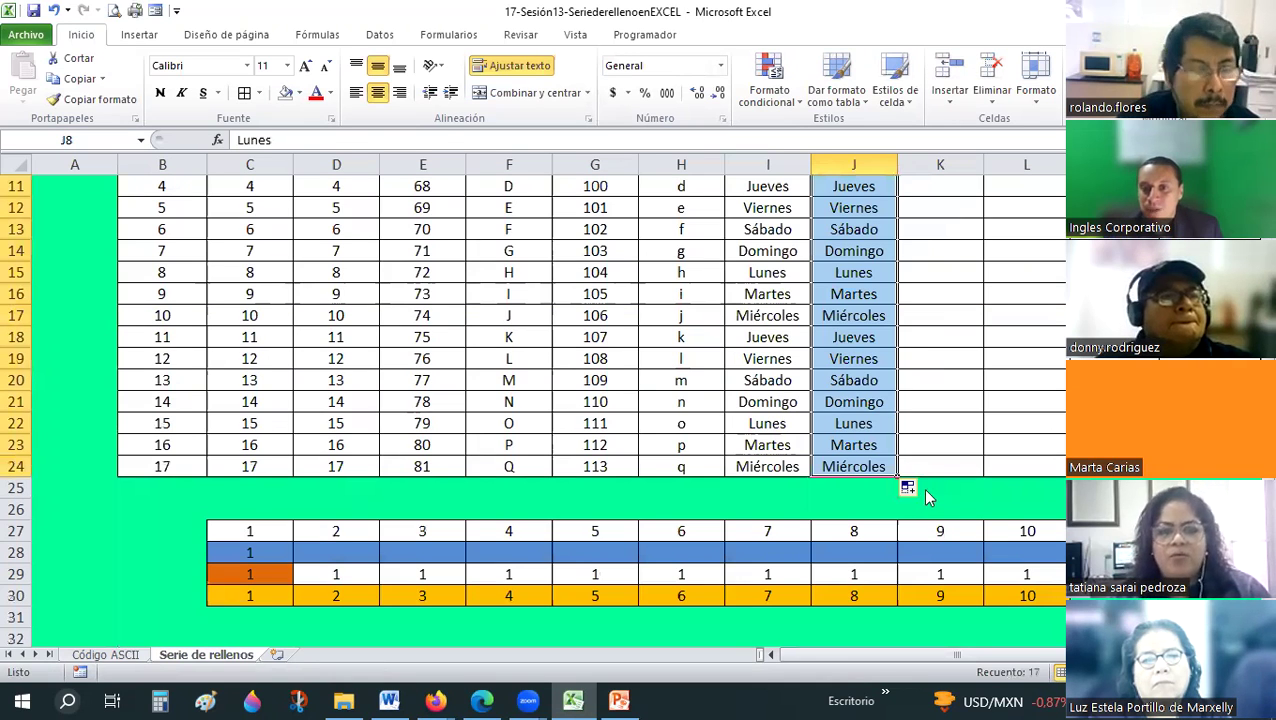
key("alt+shift+F10")
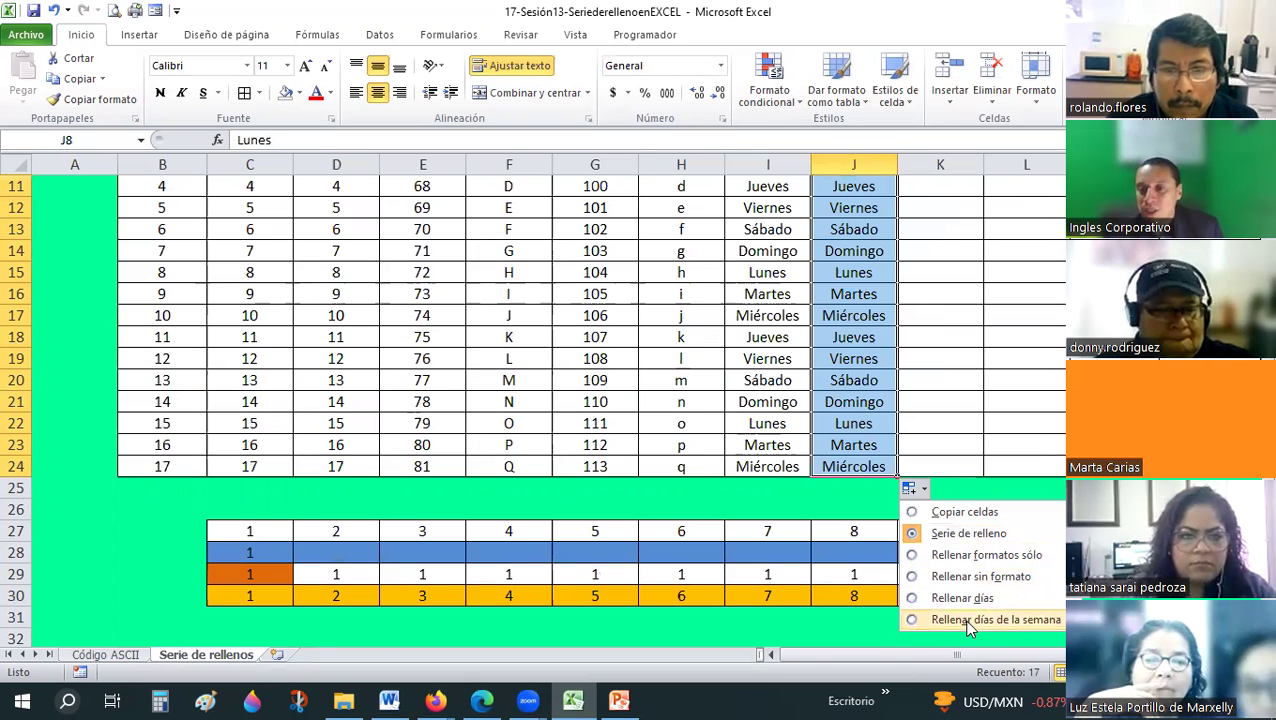
left_click(968, 620)
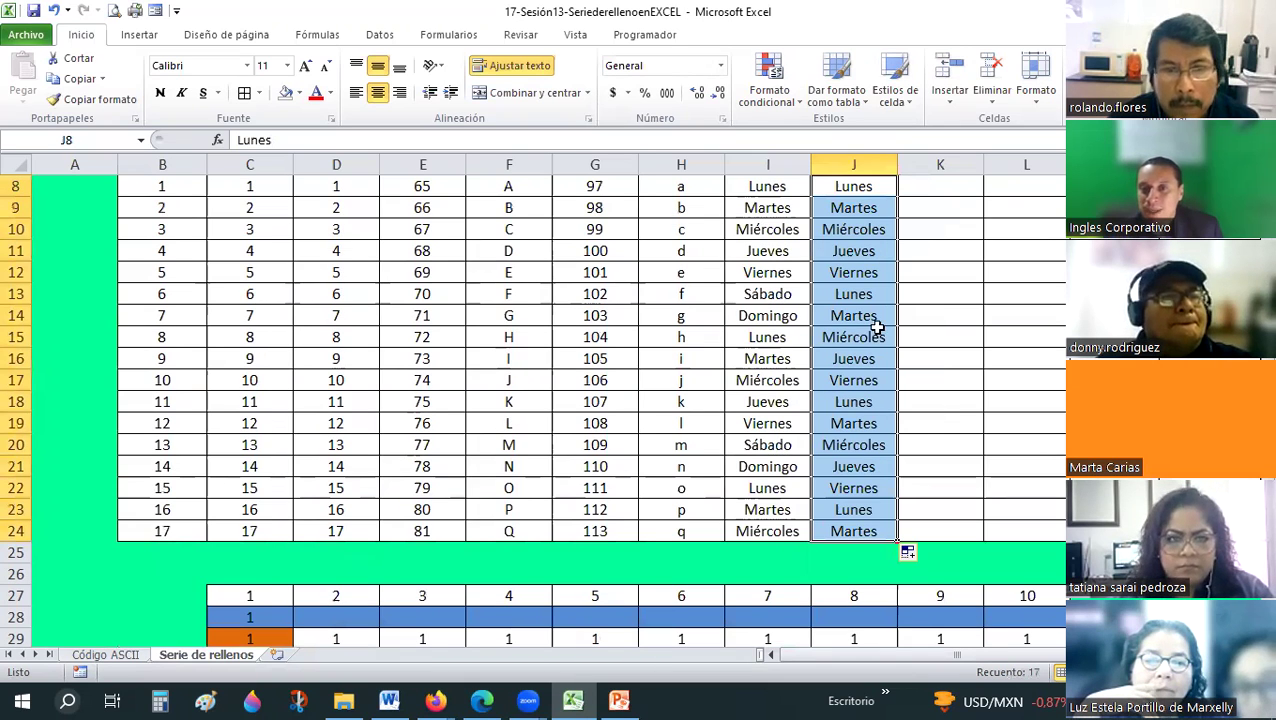
scroll(876, 327, "up", 1)
left_click(869, 315)
Shade the first workweek, J8:J12, yellow.
left_click_drag(853, 337, 853, 488)
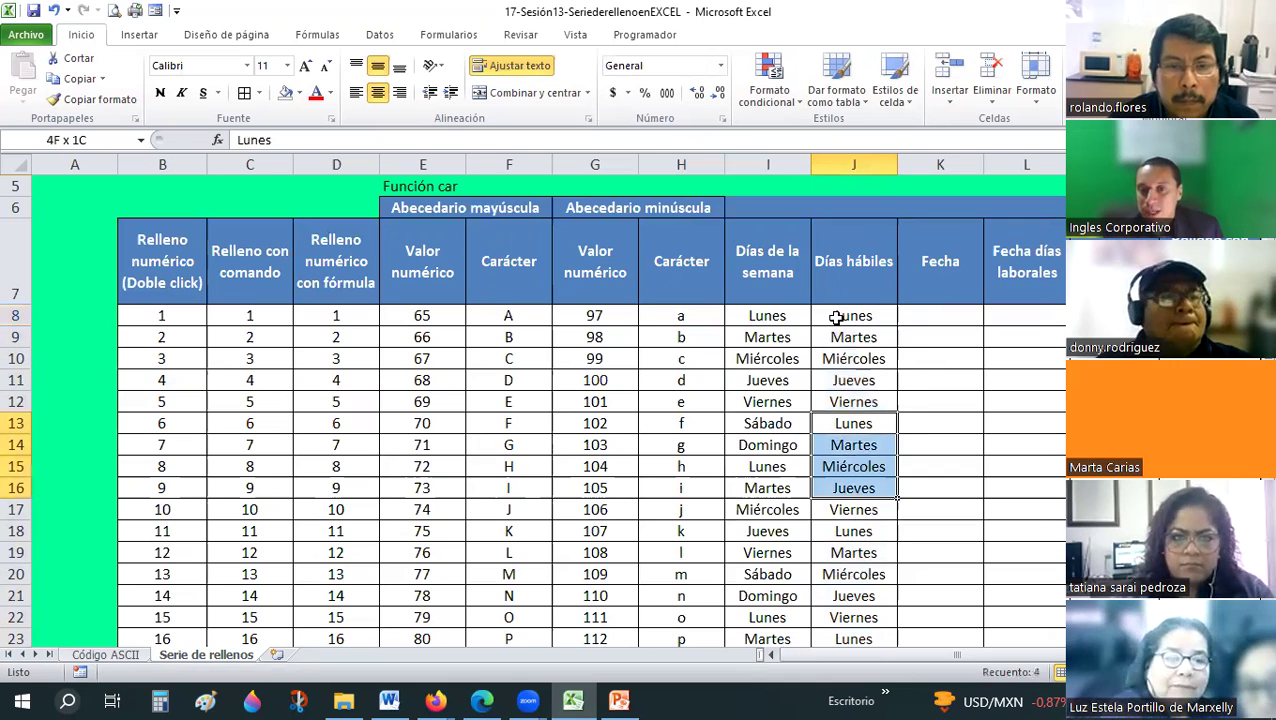
left_click_drag(836, 316, 846, 401)
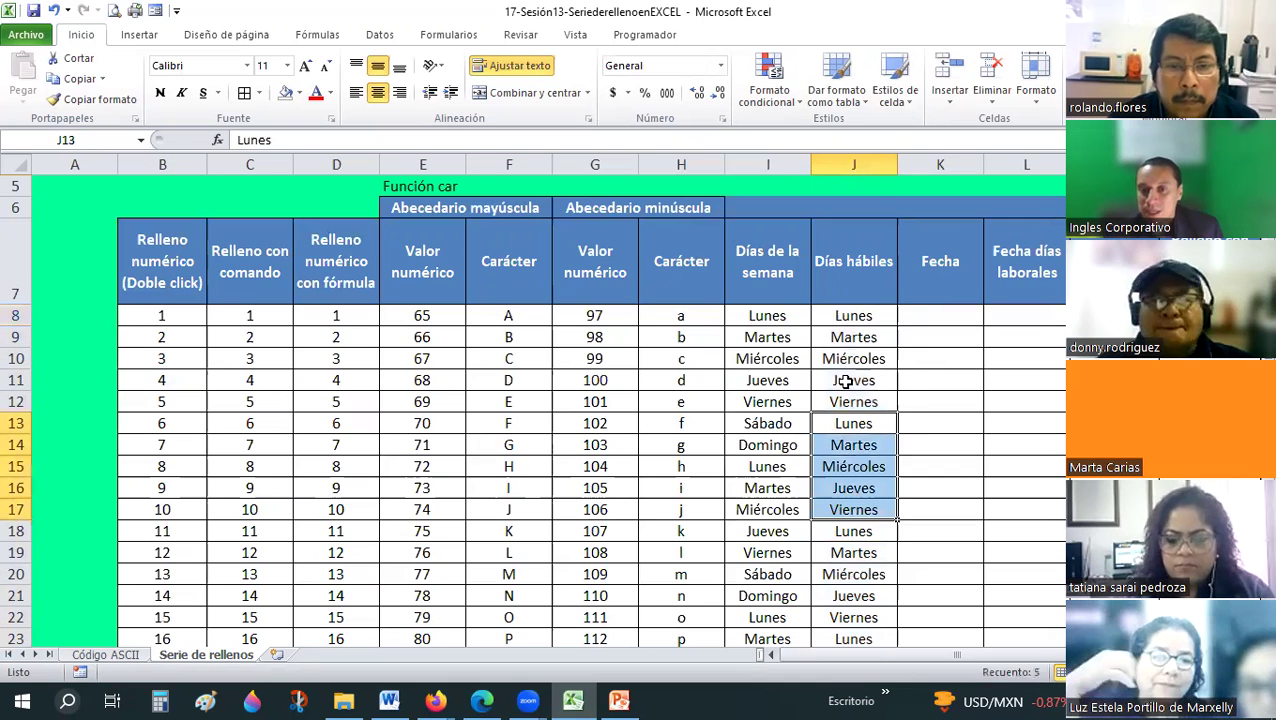
left_click(299, 93)
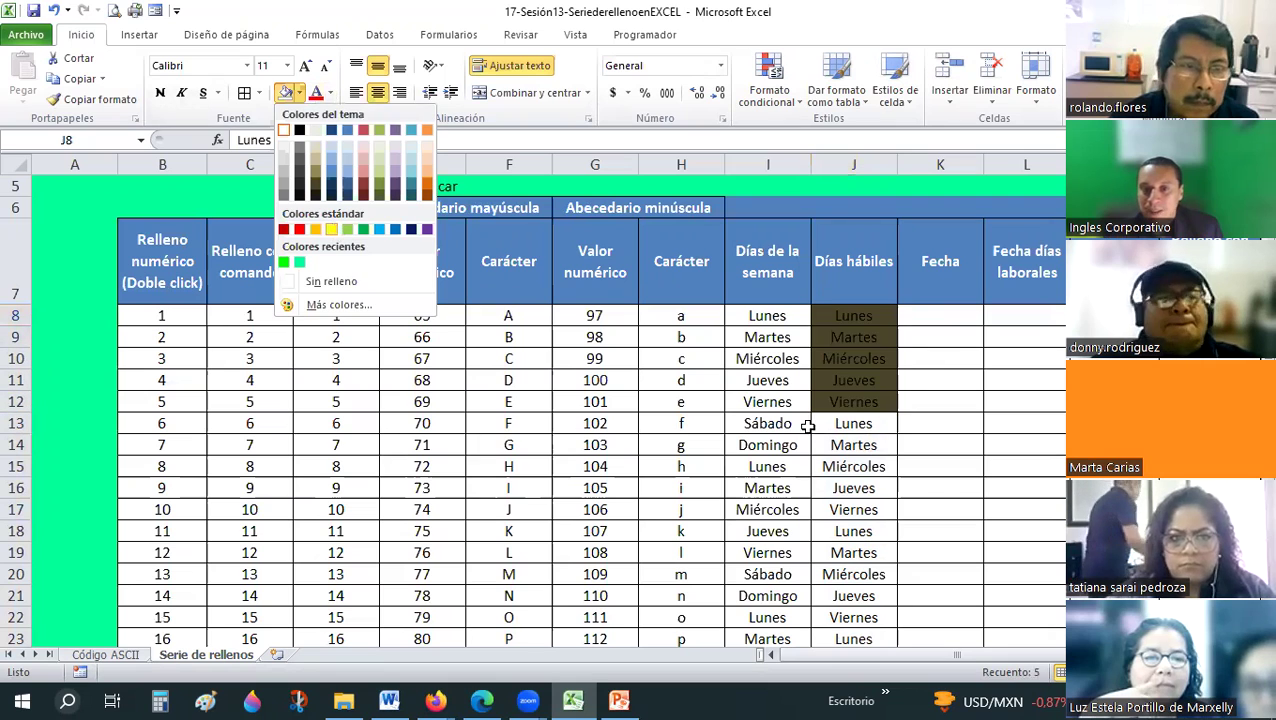
Shade the second workweek, J13:J17, green.
left_click_drag(815, 424, 853, 488)
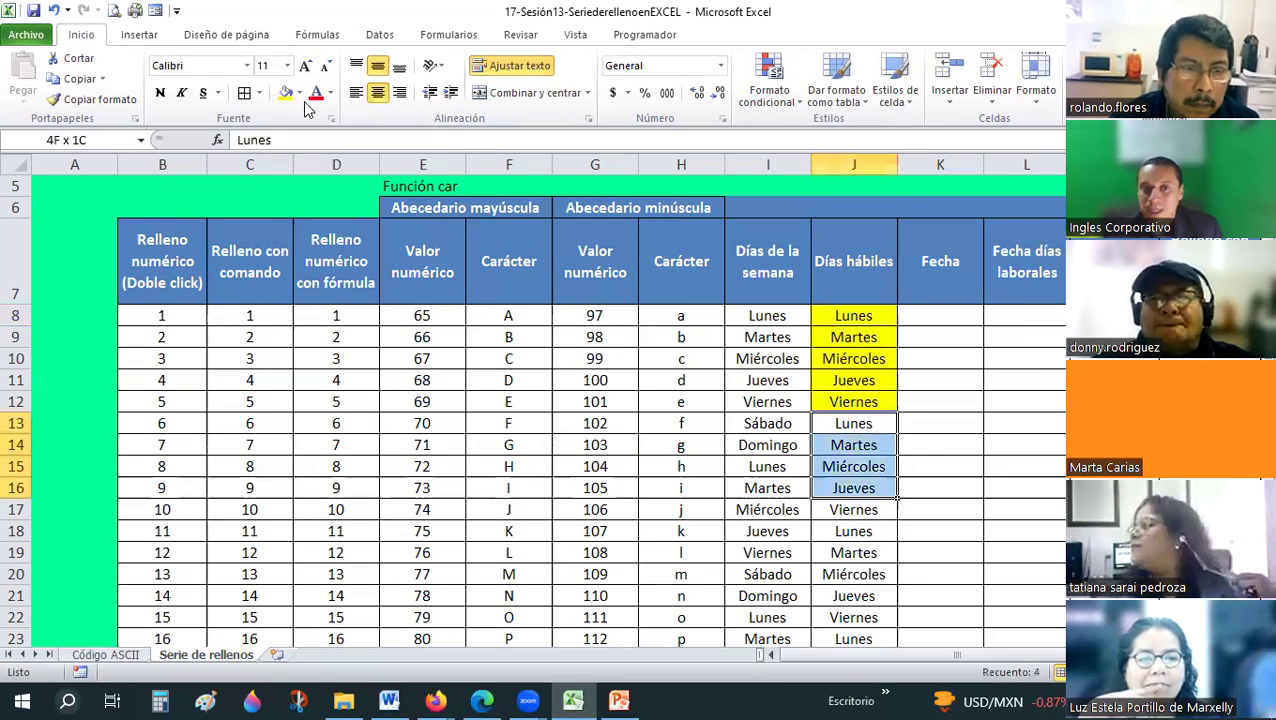
key("shift+Down")
left_click(299, 93)
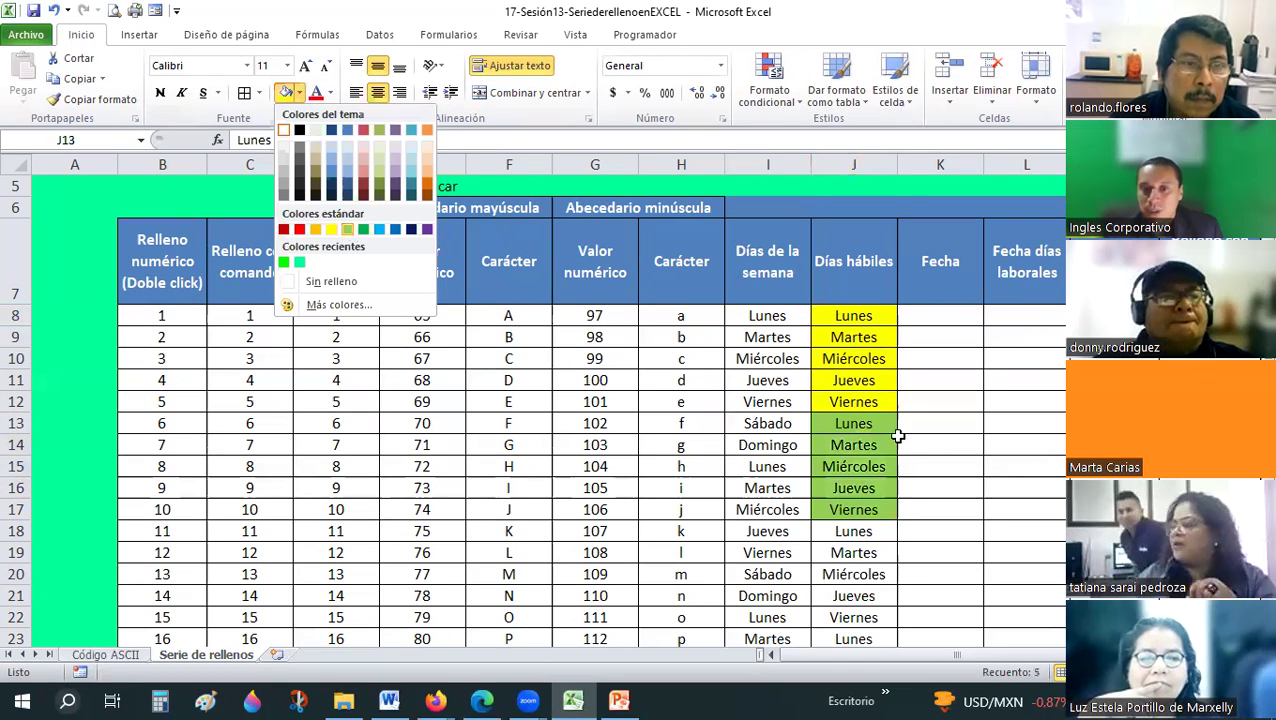
left_click(1062, 466)
left_click_drag(789, 318, 850, 630)
scroll(1021, 418, "up", 2)
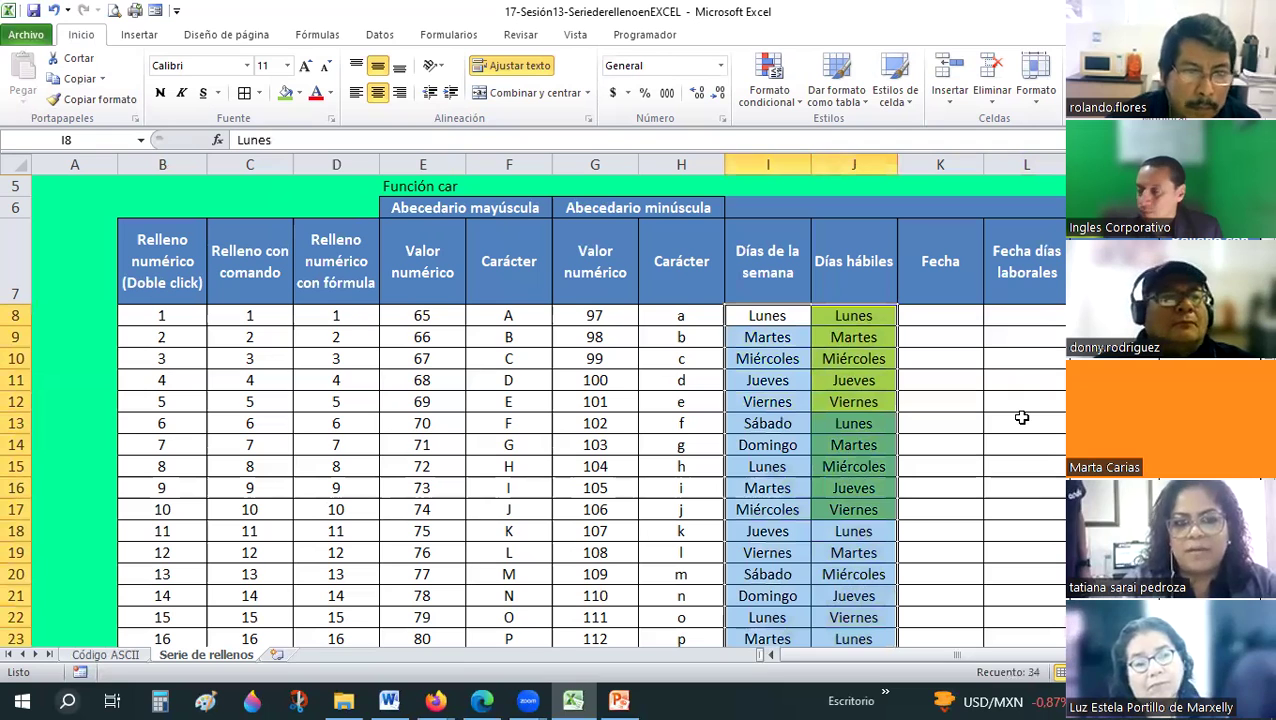
left_click(1021, 418)
scroll(1021, 418, "up", 1)
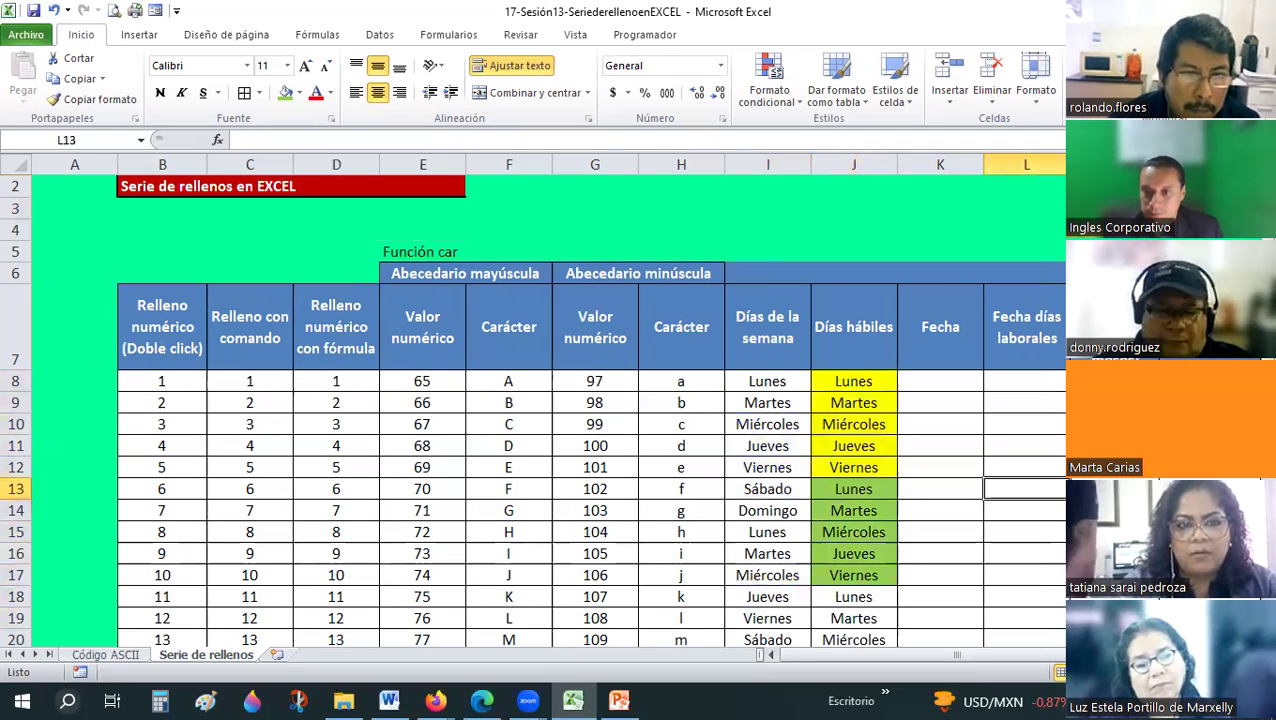
left_click_drag(1030, 655, 1030, 655)
scroll(901, 526, "right", 3)
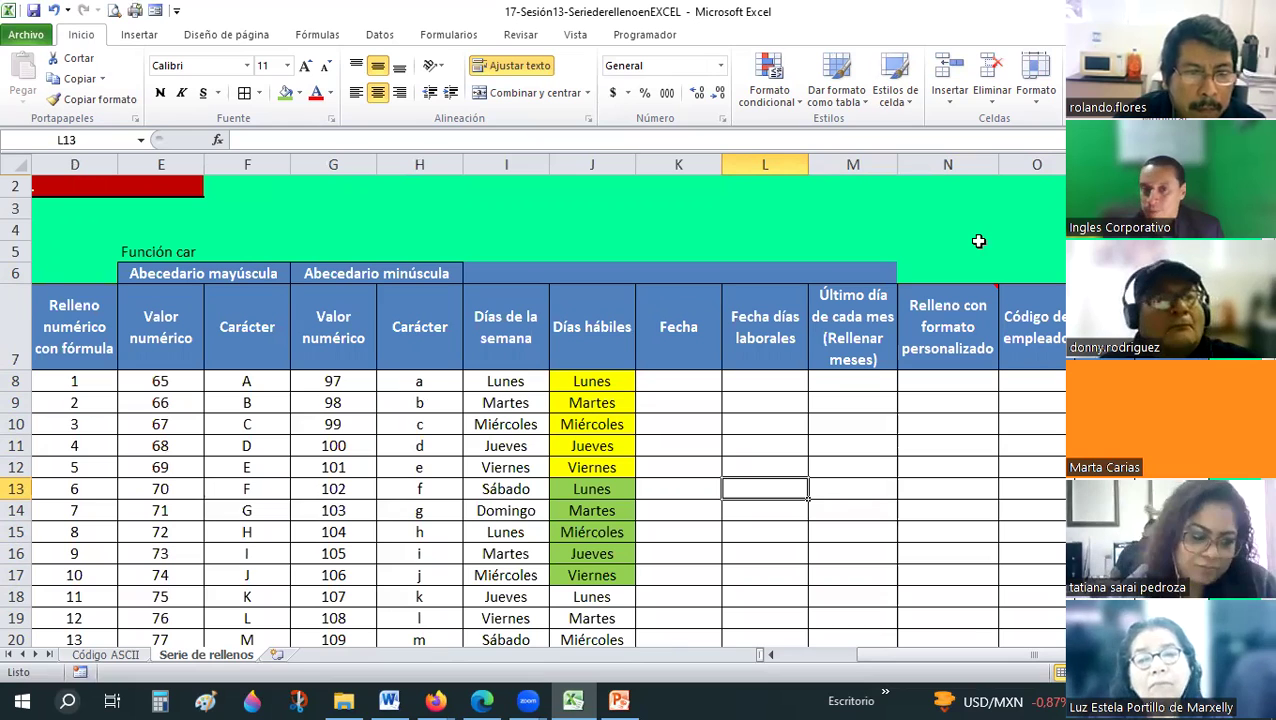
Fill consecutive weekday names down column I from Lunes in I8 to row 24.
left_click(515, 385)
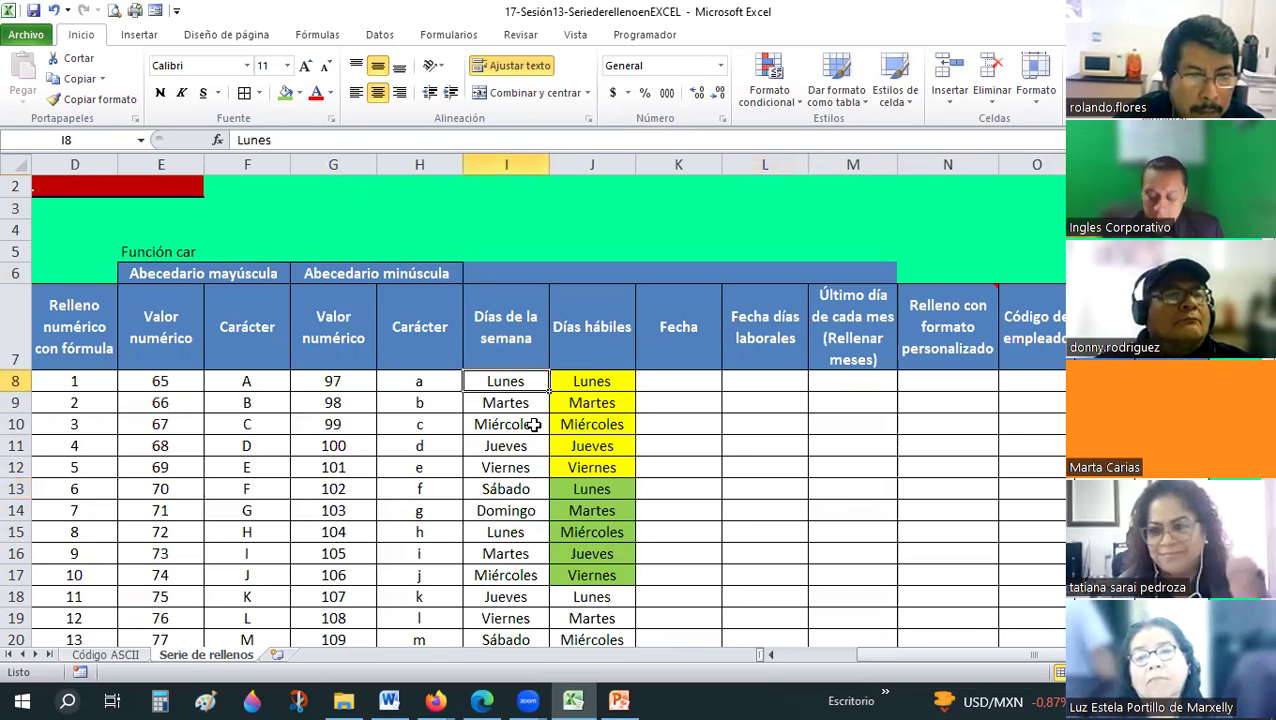
key("F2")
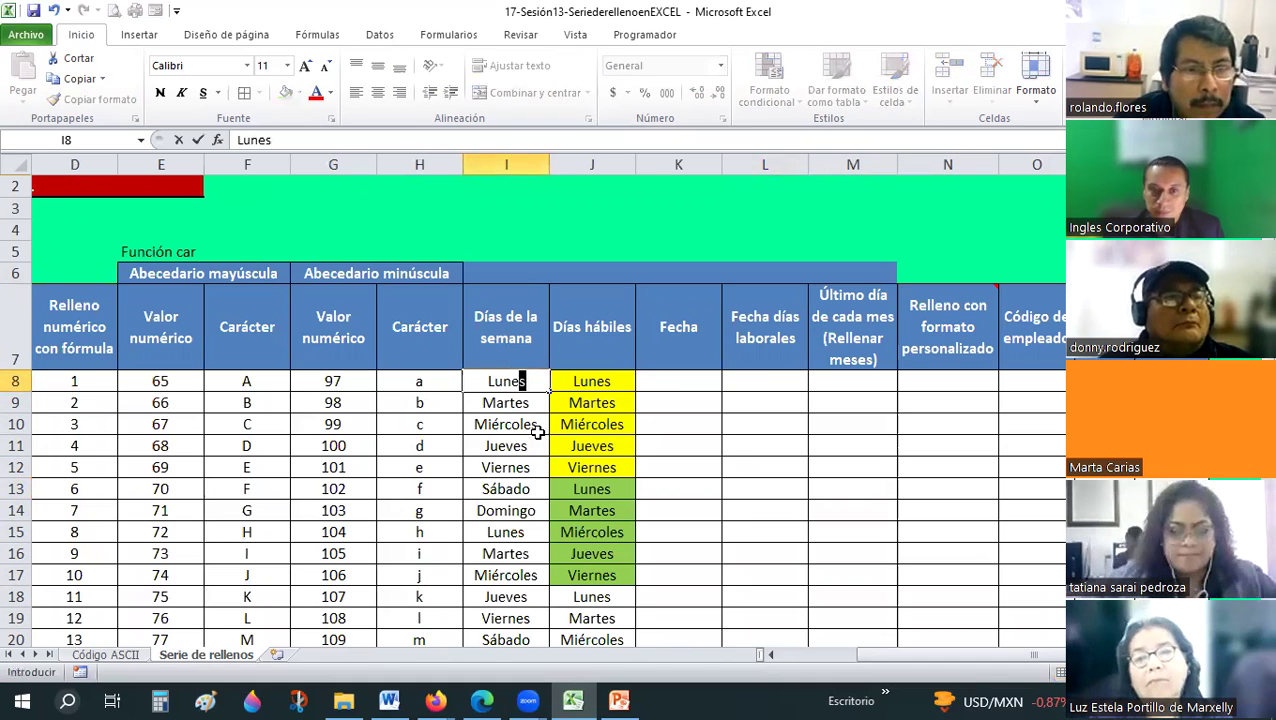
key("Return")
key("Return")
left_click(546, 387)
double_click(546, 390)
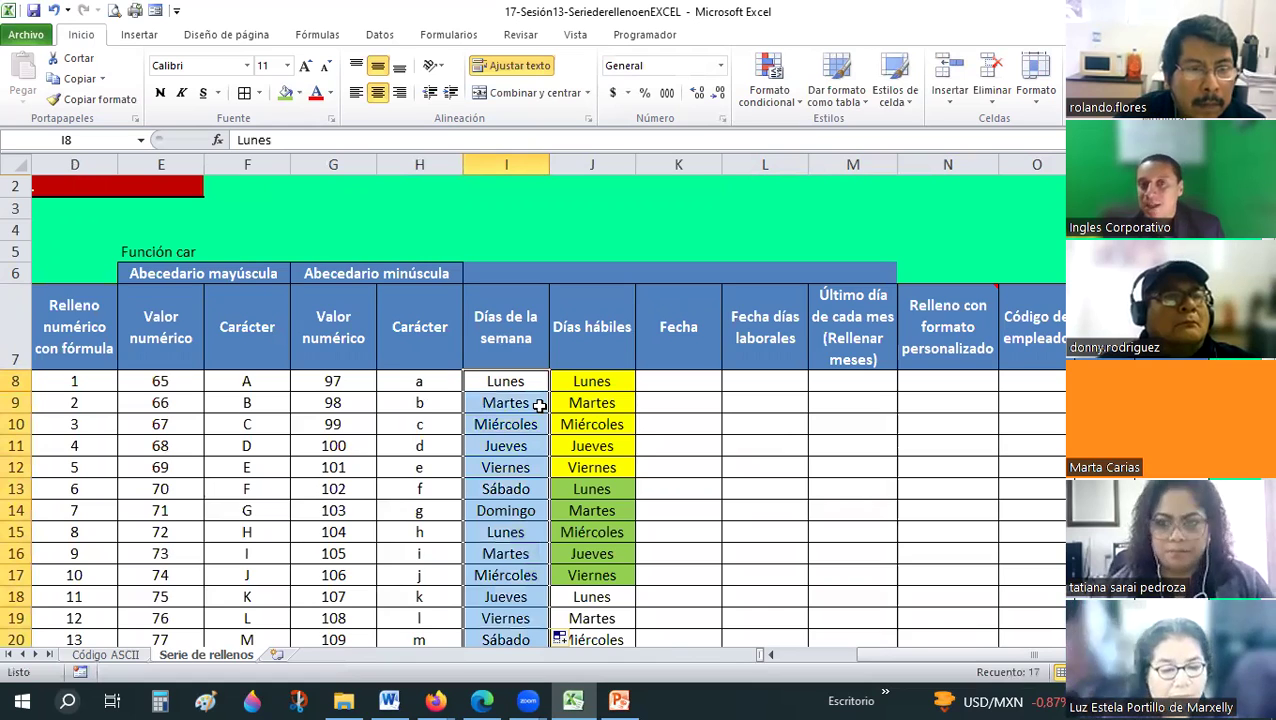
scroll(539, 404, "down", 2)
scroll(513, 339, "up", 1)
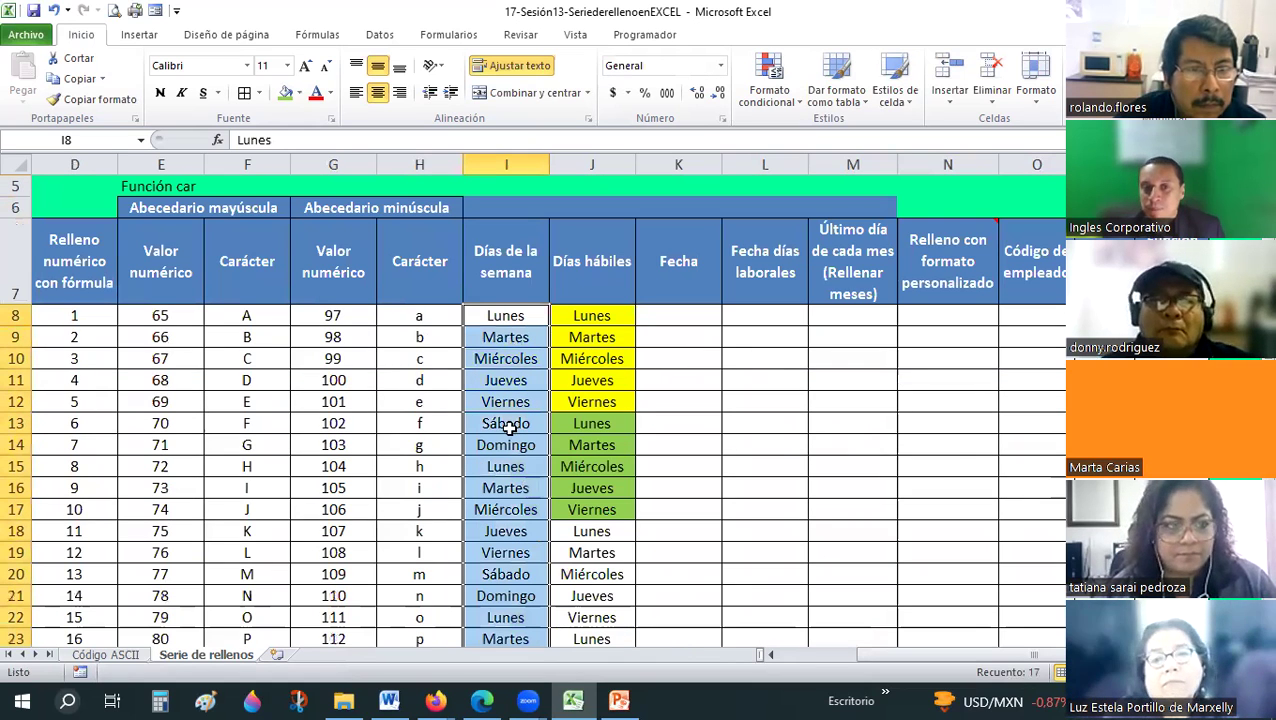
left_click(507, 315)
left_click_drag(521, 441, 521, 441)
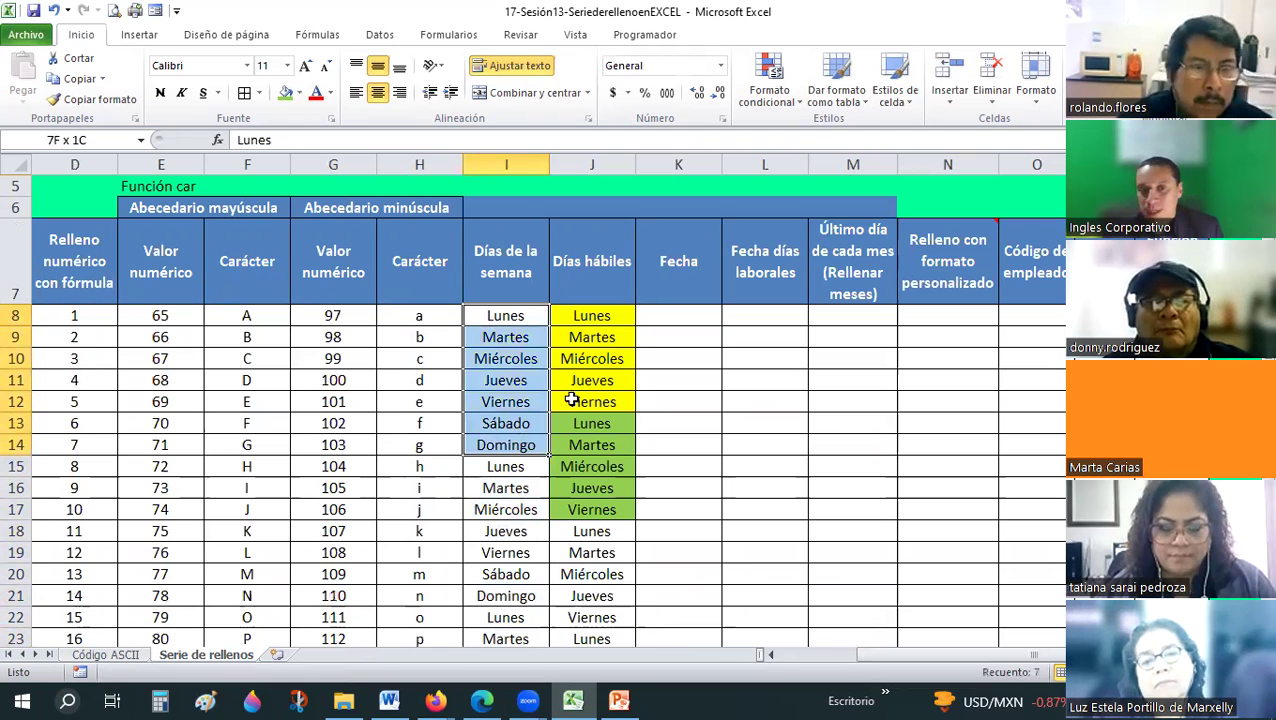
Extend J8 down column J as a Lunes–Viernes workday-only series.
left_click(607, 320)
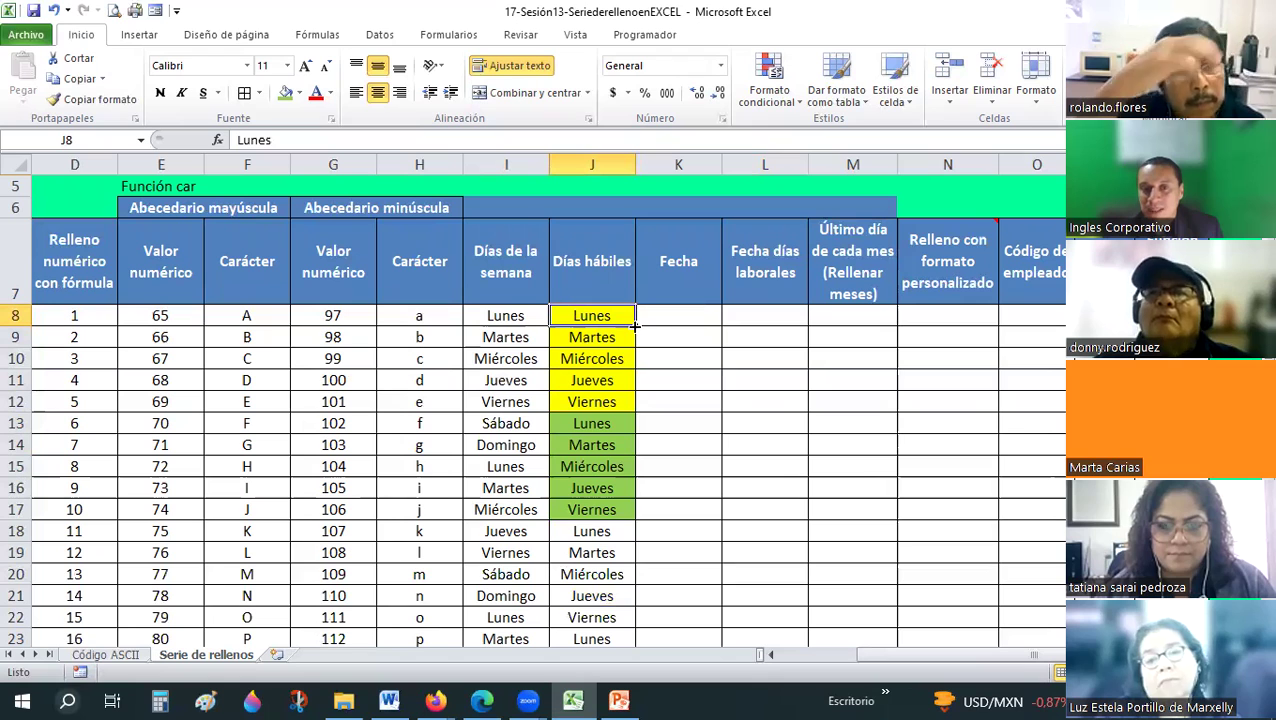
left_click_drag(690, 598, 690, 598)
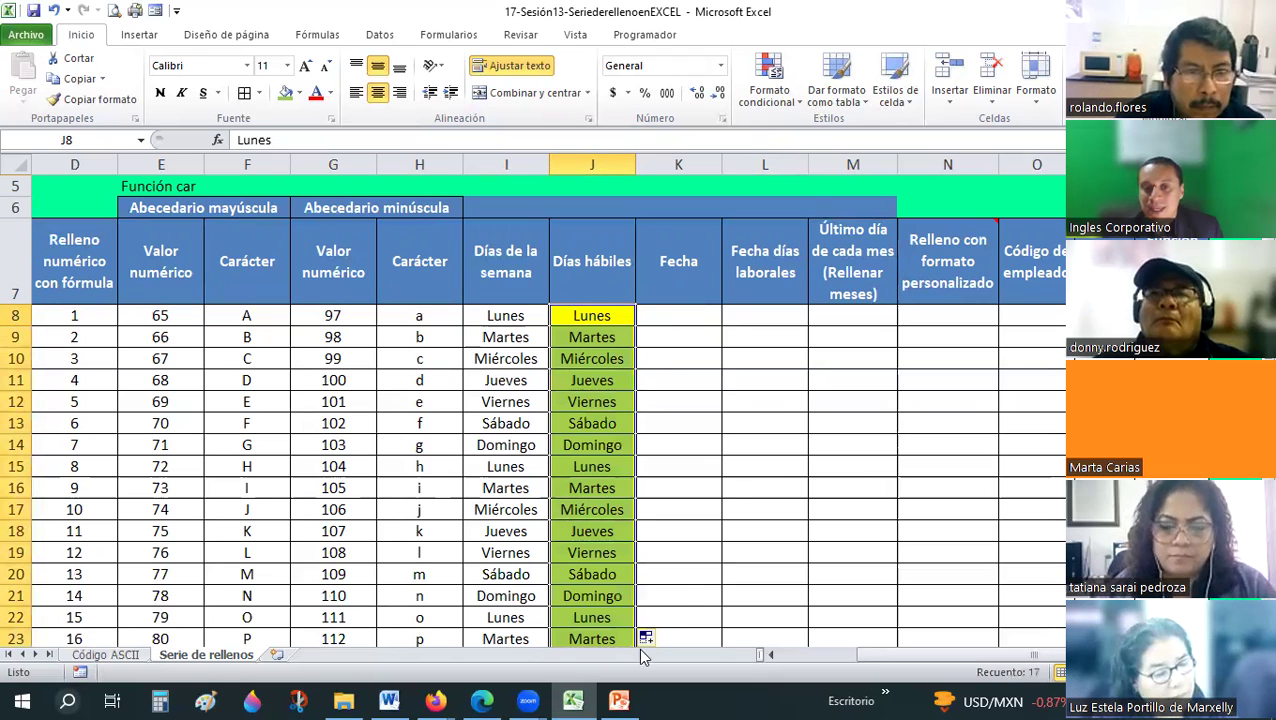
left_click(646, 636)
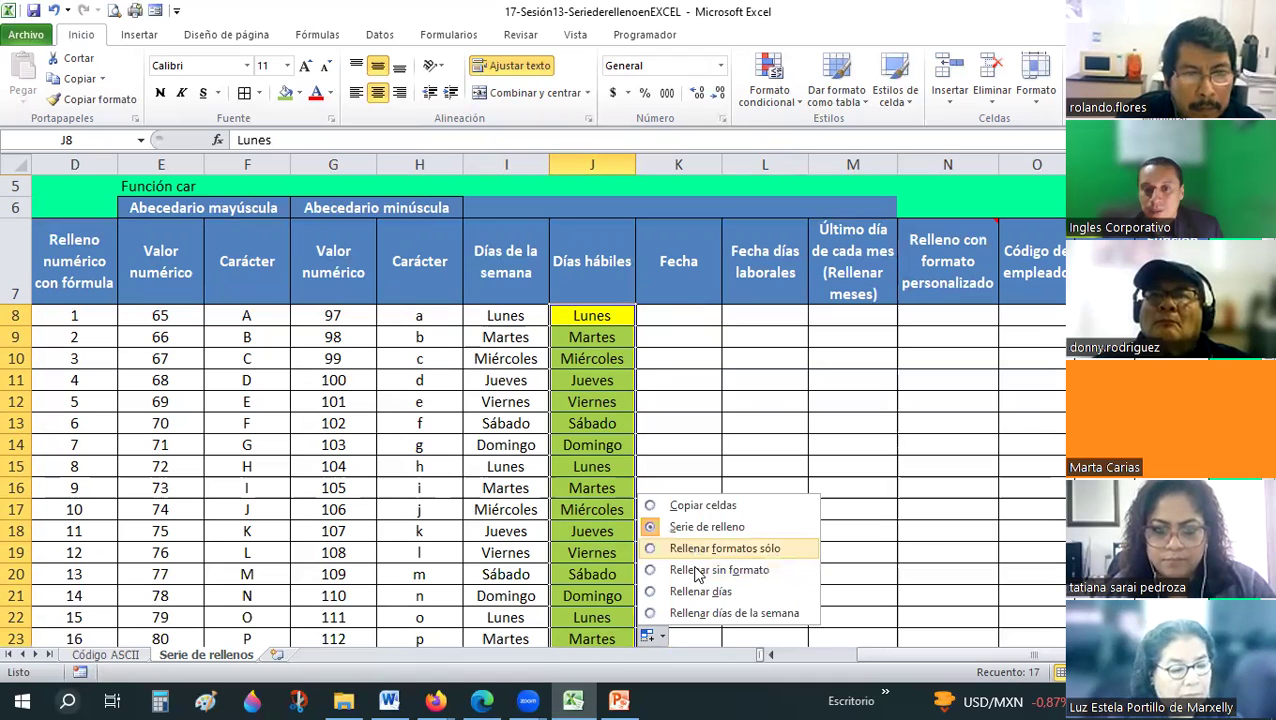
left_click(719, 569)
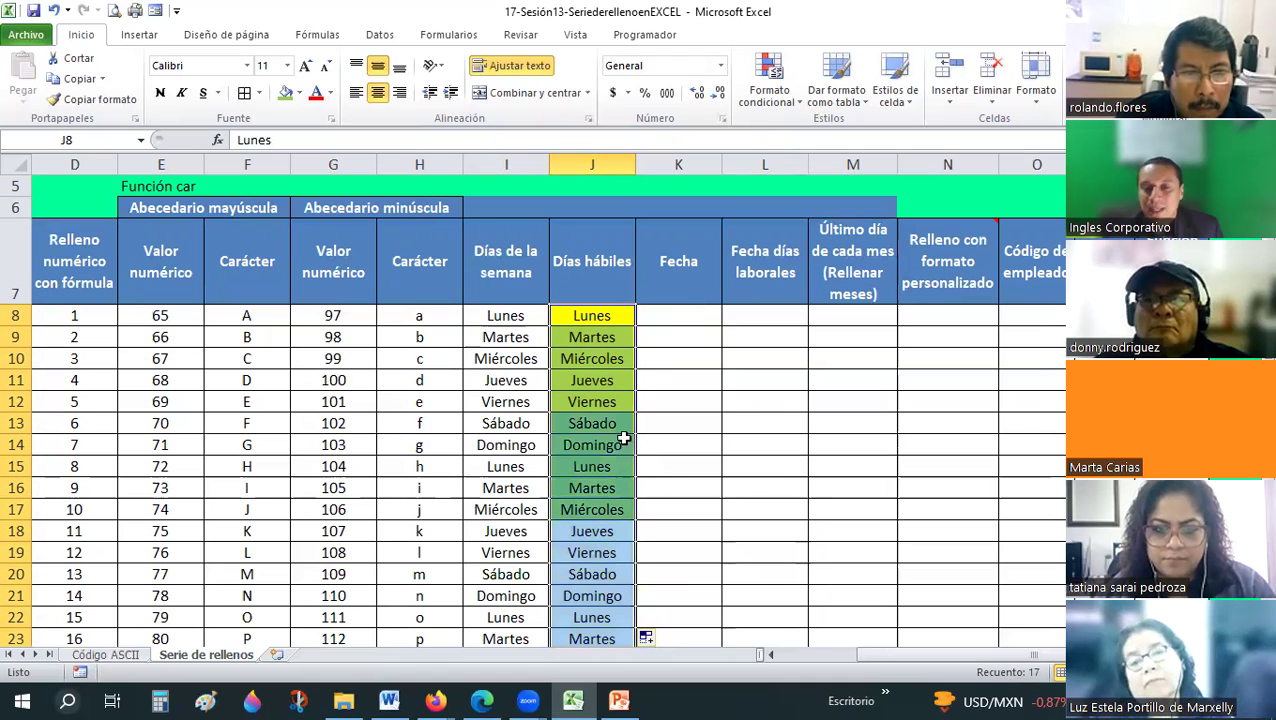
key("ctrl+z")
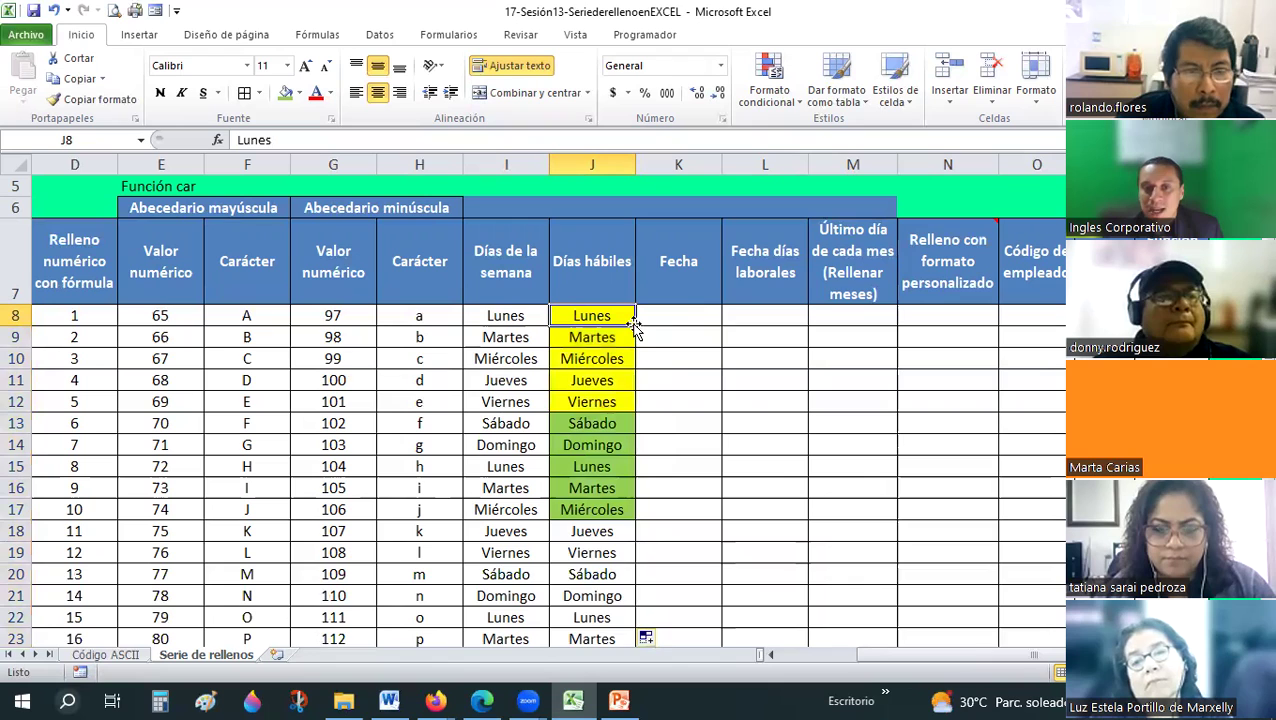
key("ctrl+y")
scroll(622, 443, "down", 2)
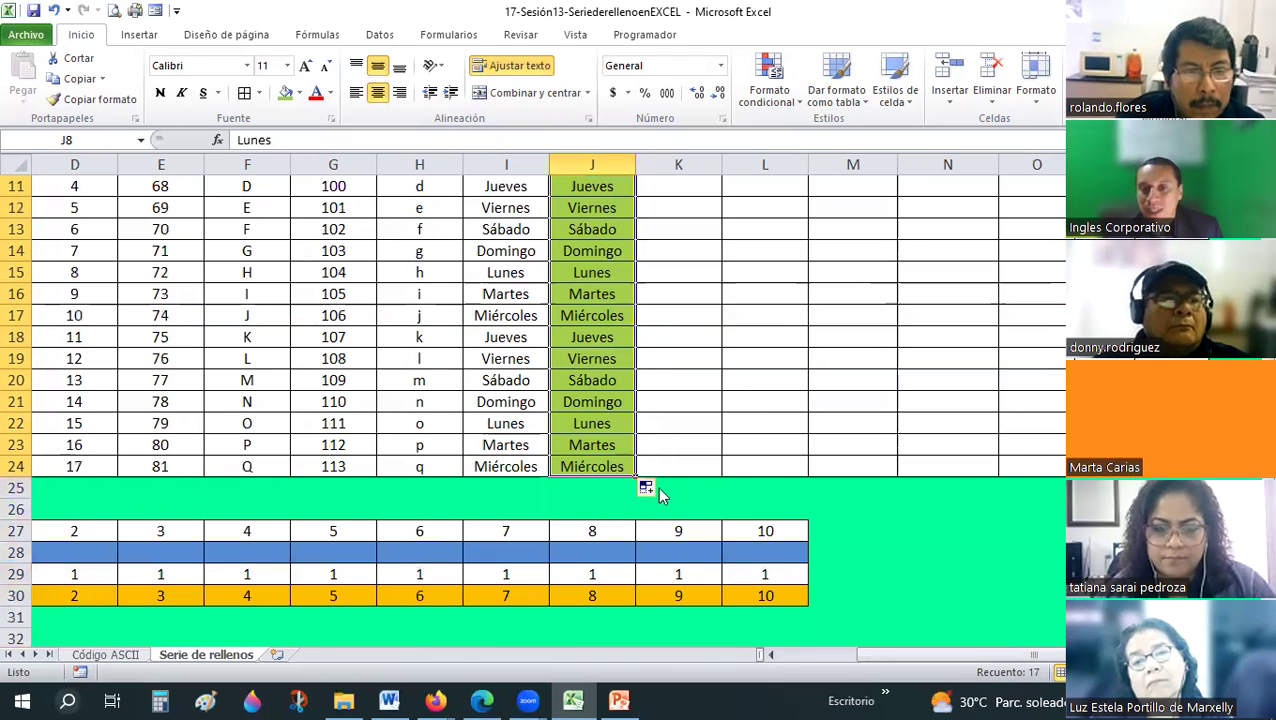
left_click(652, 488)
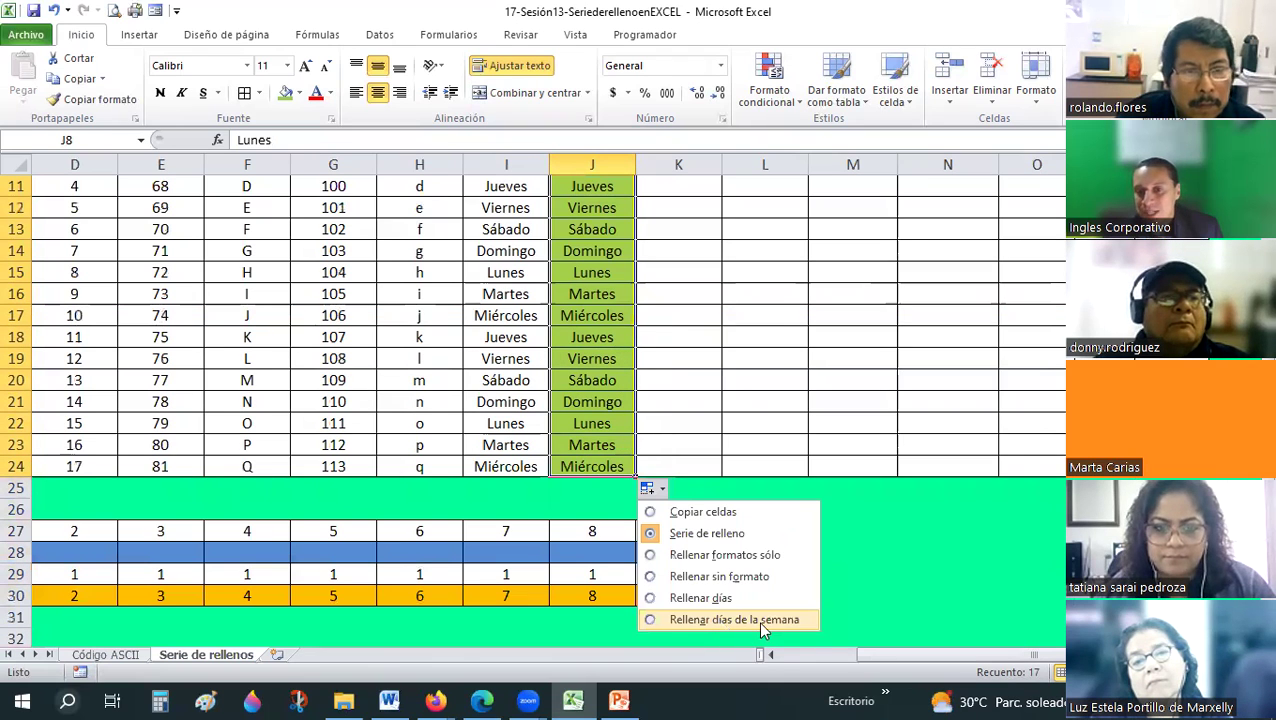
left_click(766, 619)
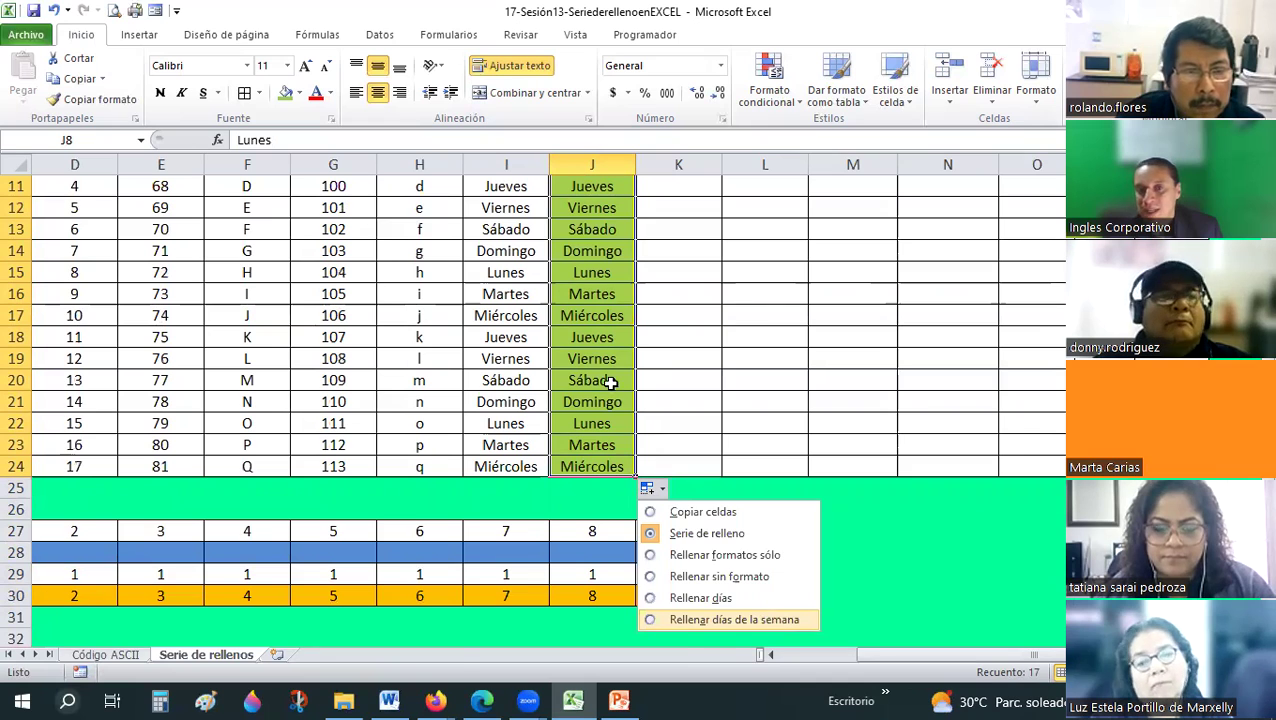
scroll(620, 423, "up", 1)
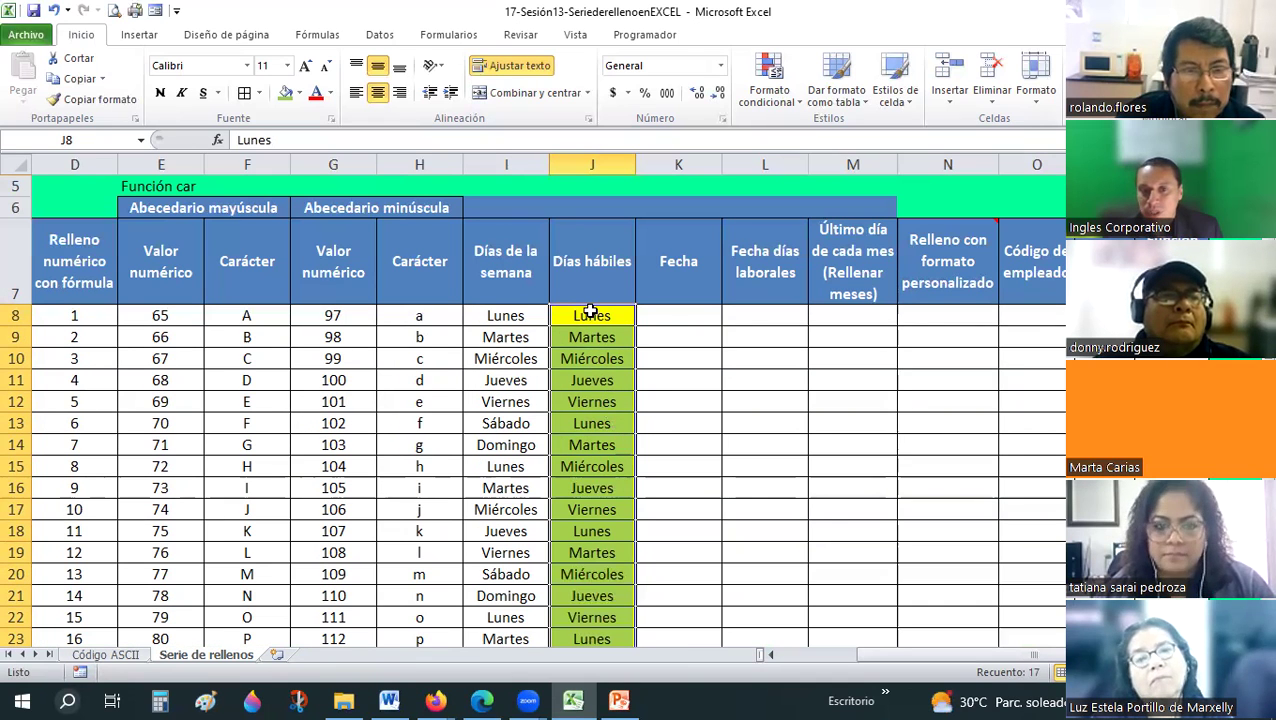
Remove the fill colour from the Días hábiles cells J18:J24.
left_click(590, 315)
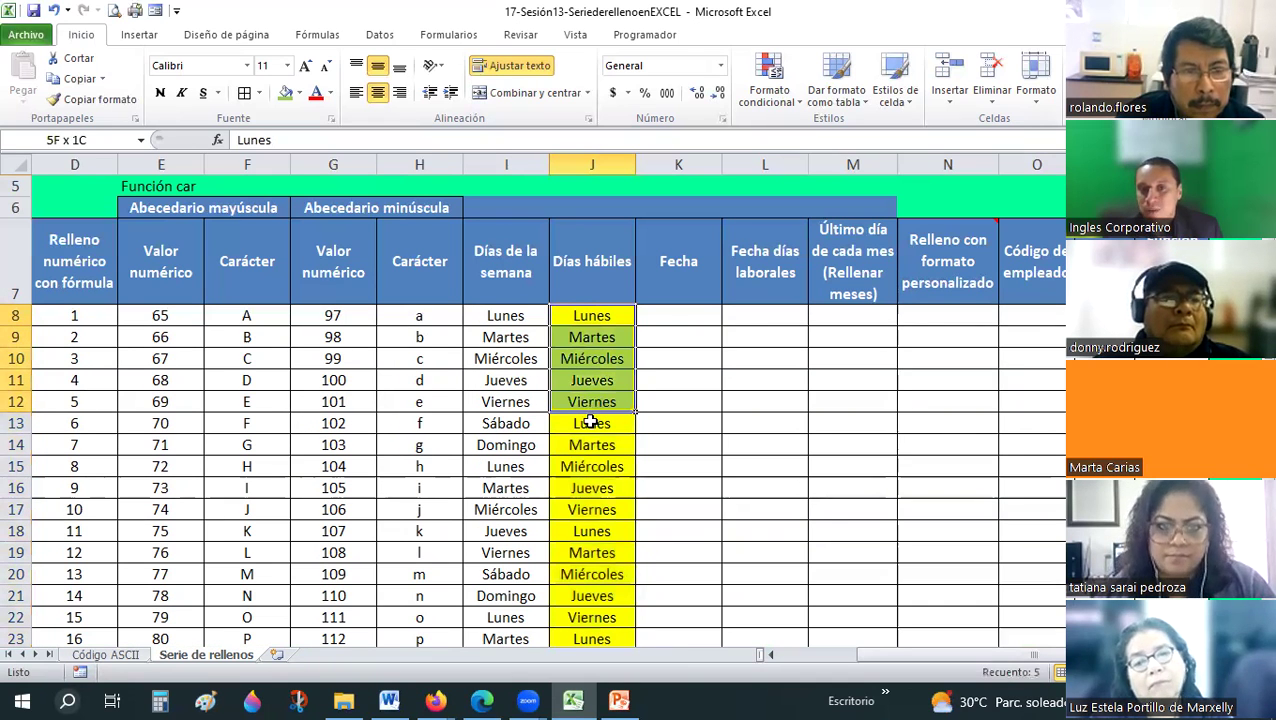
left_click_drag(592, 423, 592, 509)
scroll(677, 365, "down", 2)
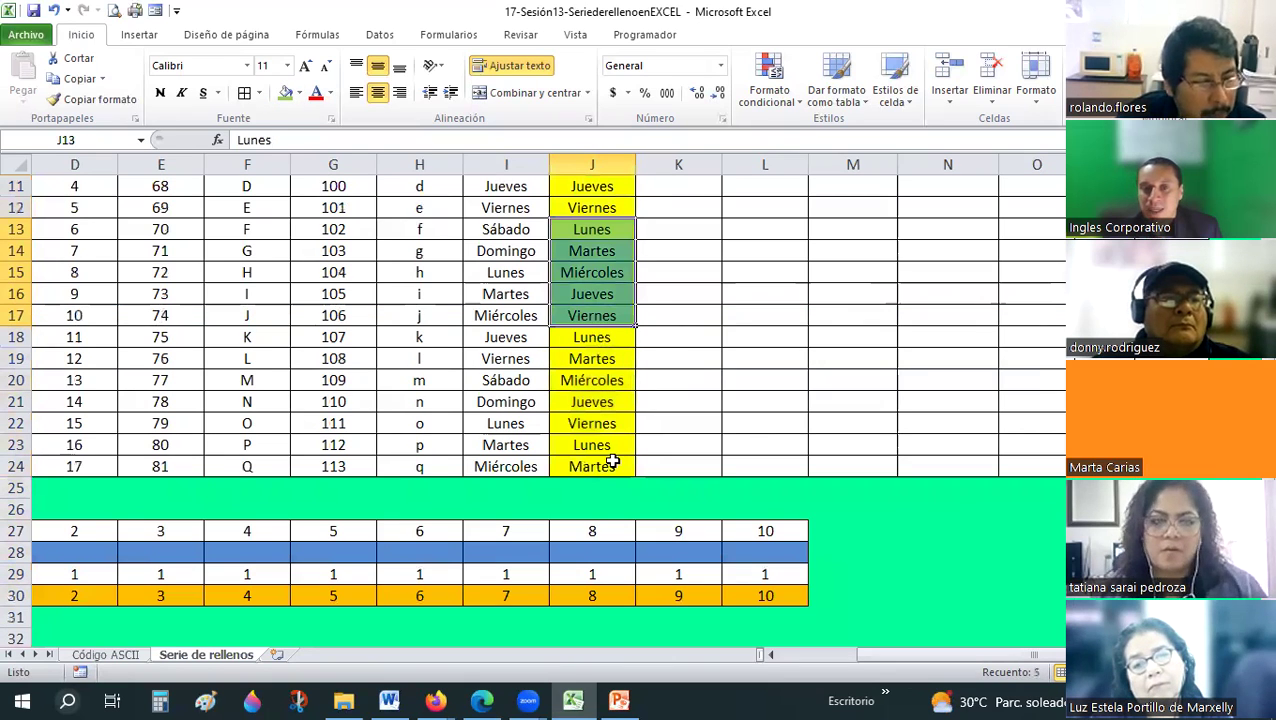
left_click_drag(592, 337, 592, 488)
left_click_drag(322, 120, 298, 100)
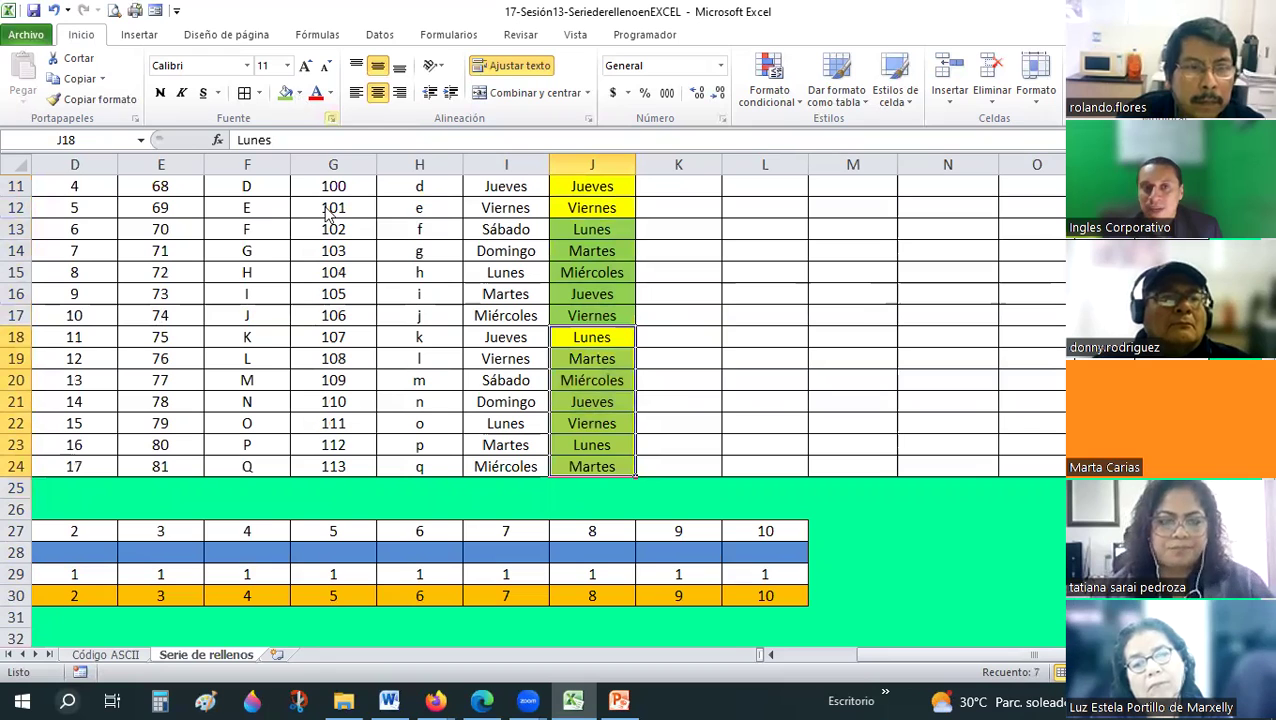
left_click(297, 93)
left_click(327, 277)
Check the Sábado and Domingo cells I20 and I21, then select the Días hábiles values from J8.
left_click(506, 380)
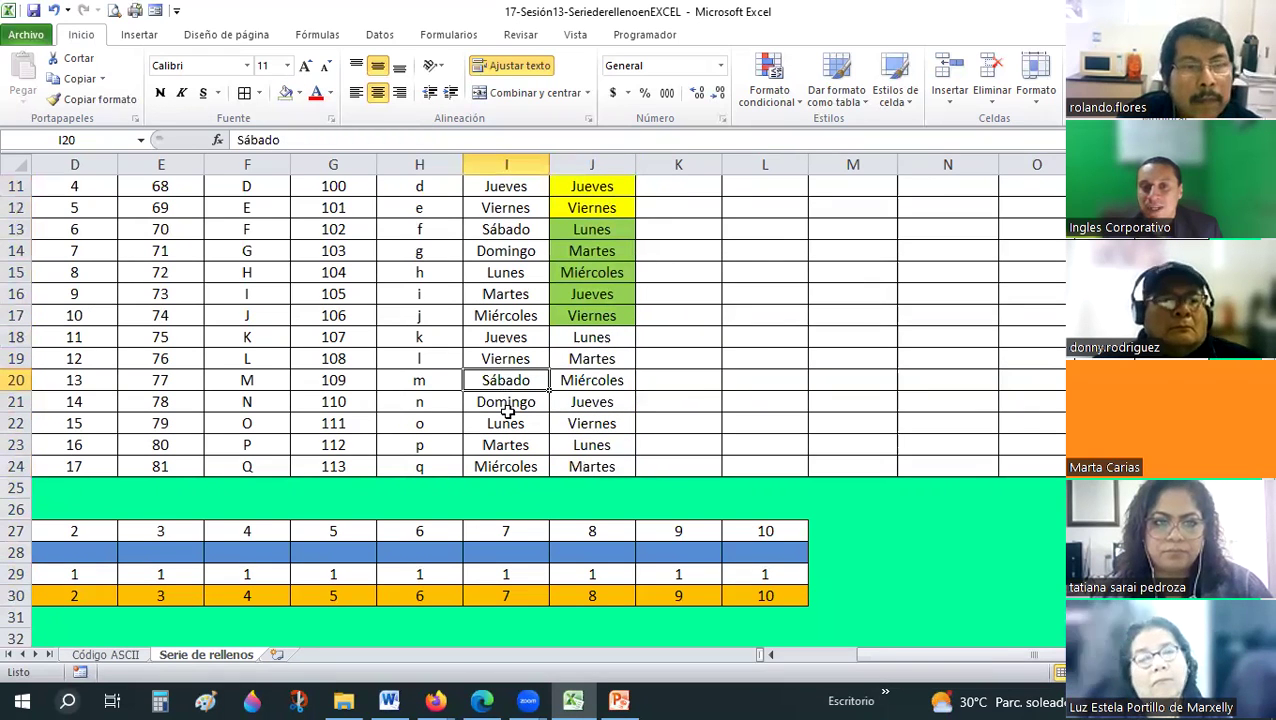
left_click(506, 401)
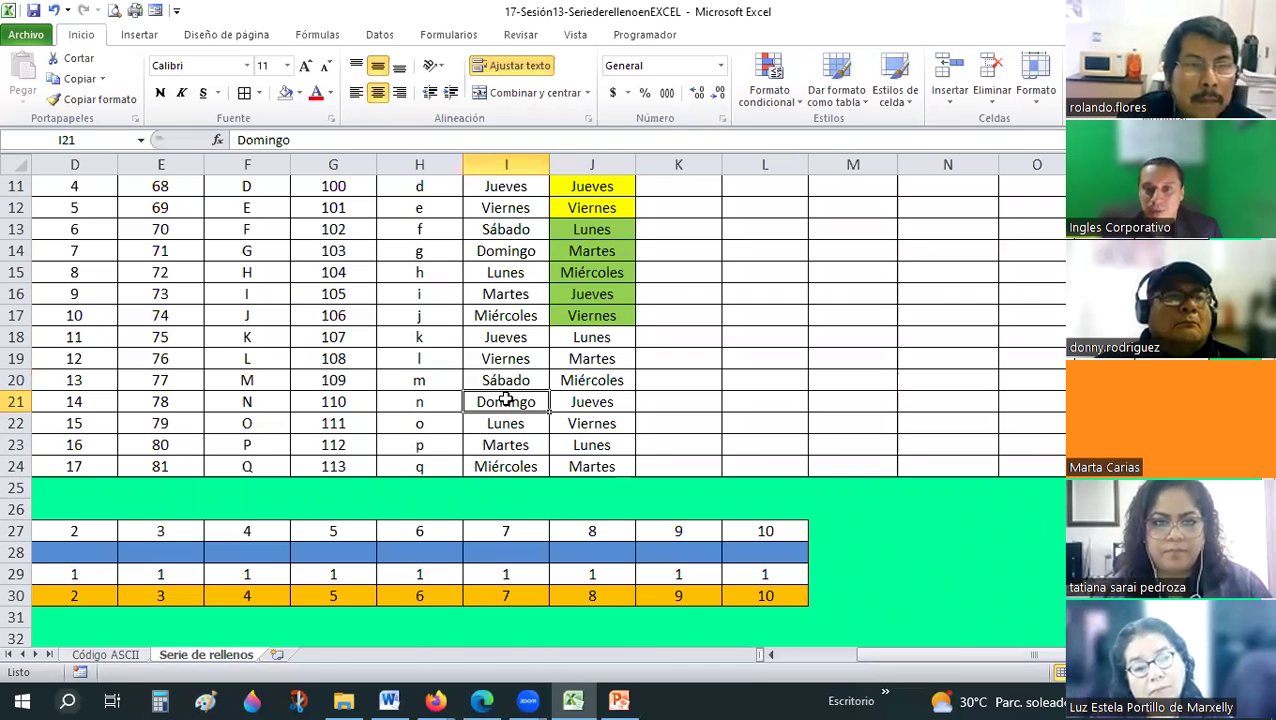
scroll(506, 400, "up", 3)
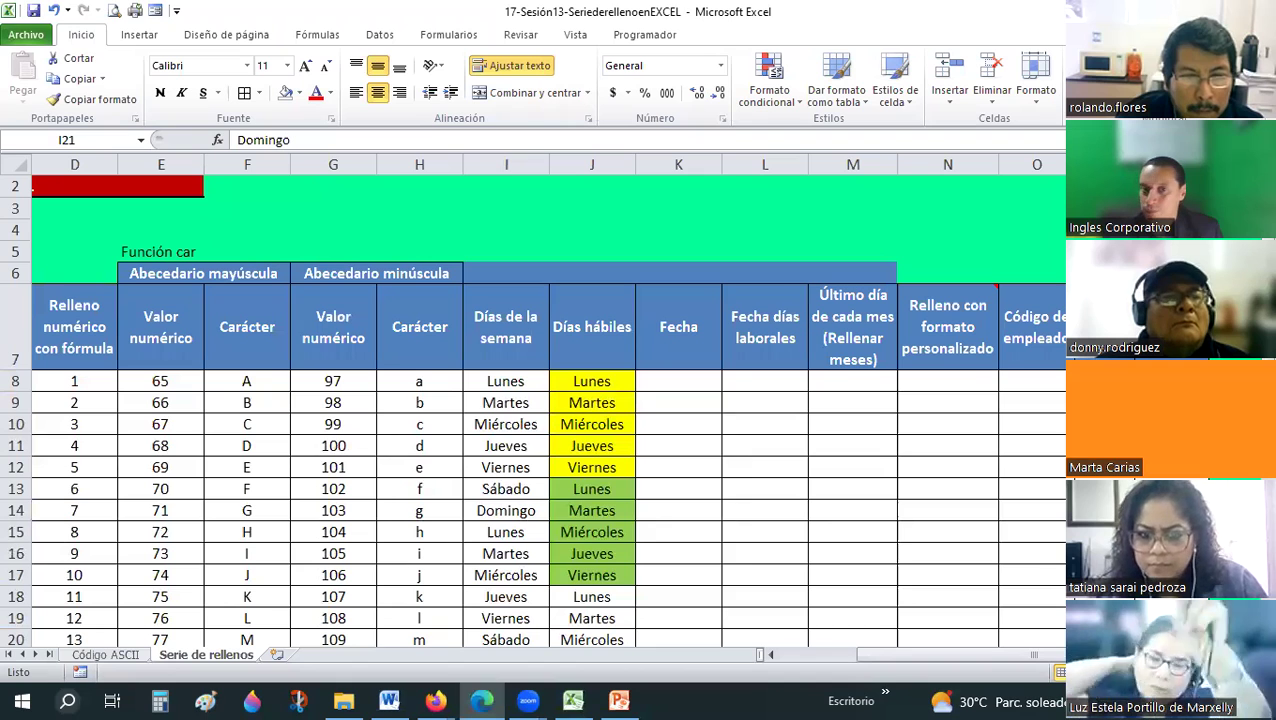
scroll(496, 332, "down", 2)
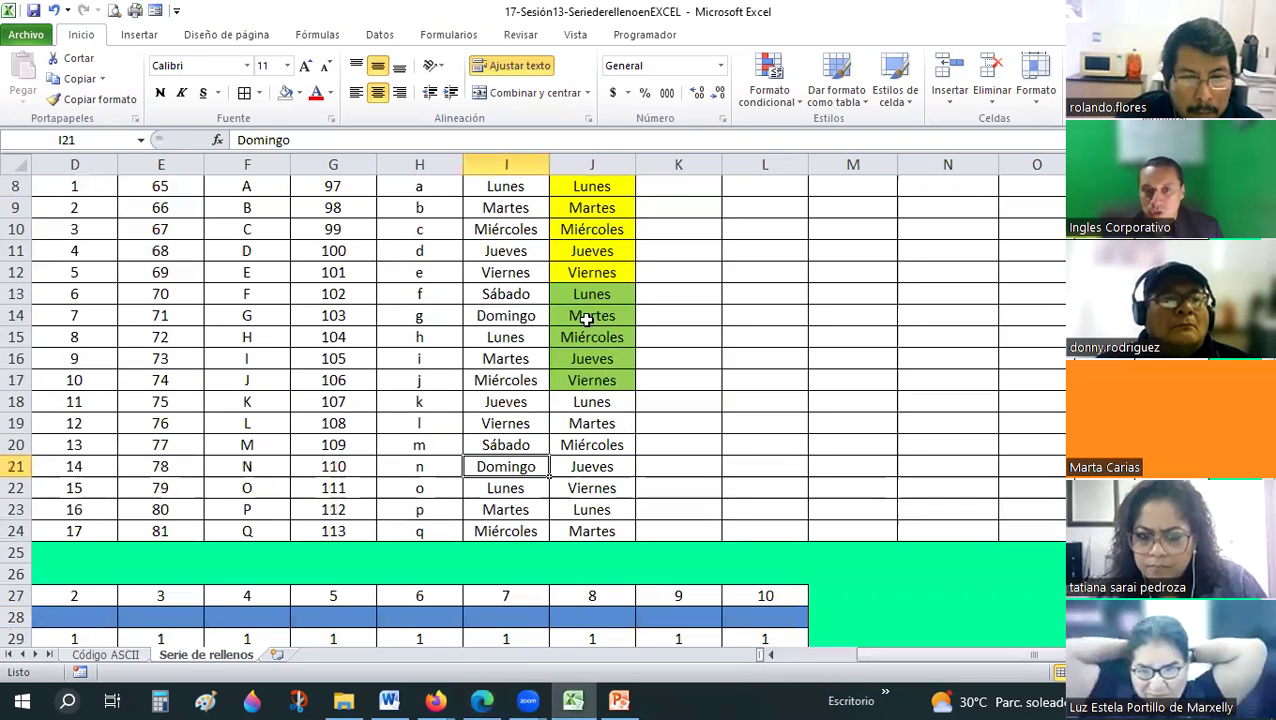
scroll(520, 322, "up", 1)
mouse_move(588, 318)
left_mouse_down()
mouse_move(617, 531)
mouse_move(666, 490)
left_mouse_up()
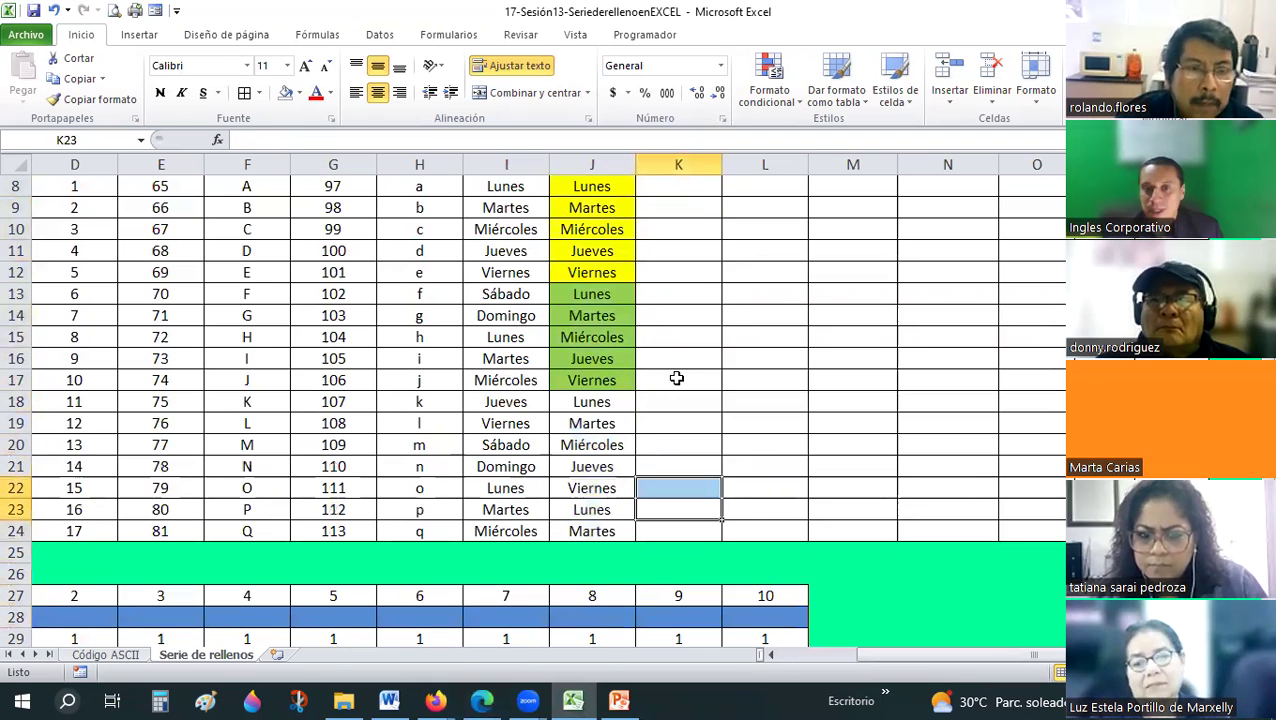
scroll(677, 378, "up", 2)
left_click(678, 380)
type("Lu")
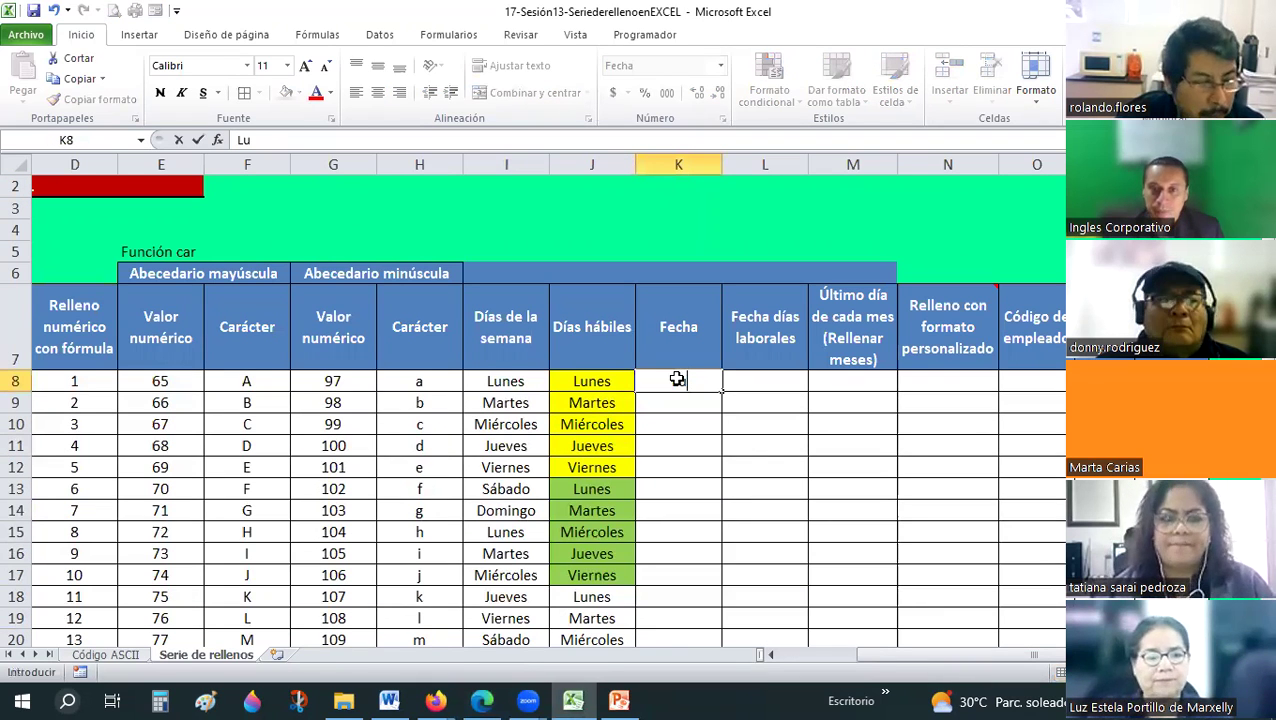
type("nes")
key("ctrl+Return")
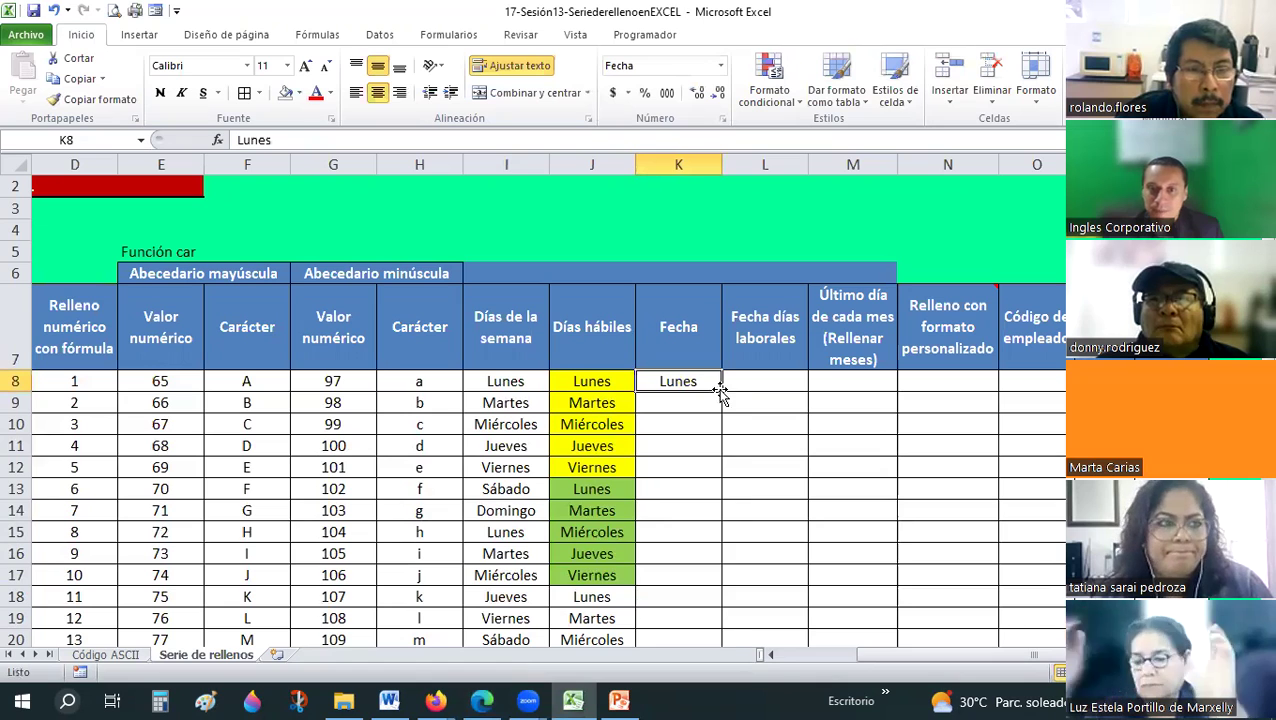
left_click_drag(720, 390, 748, 430)
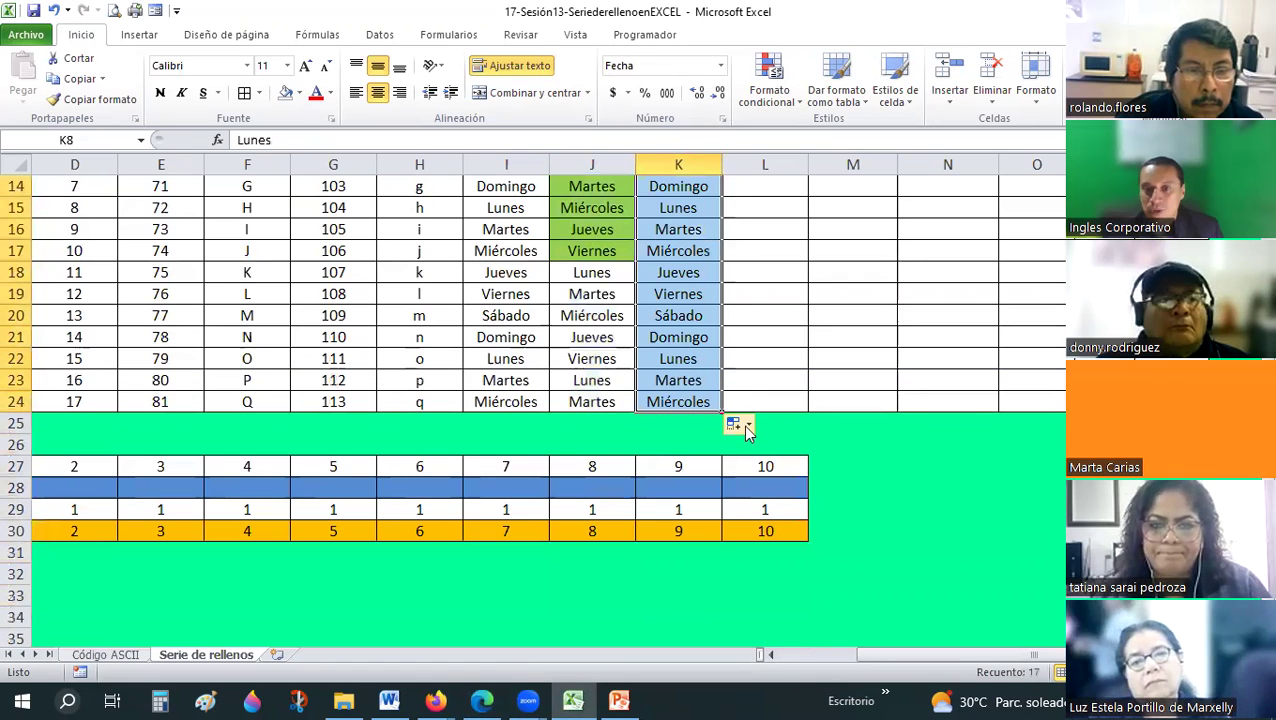
left_click(747, 425)
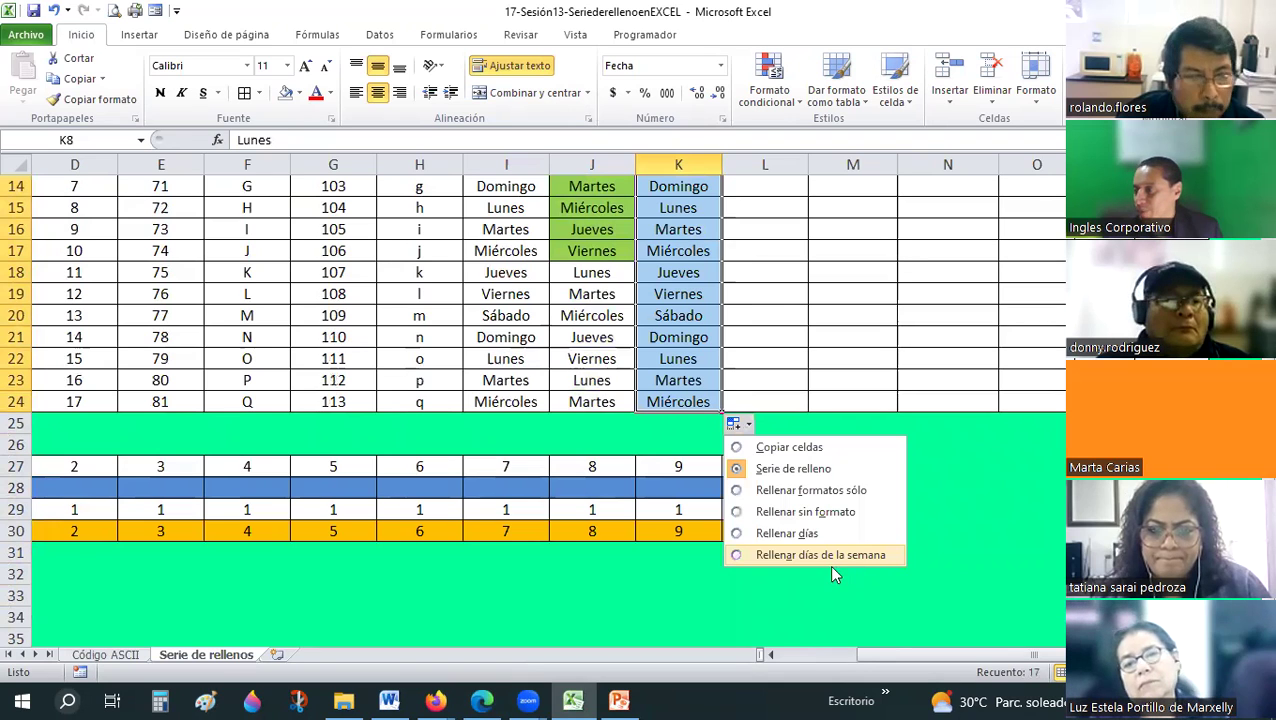
left_click(776, 316)
key("ctrl+z")
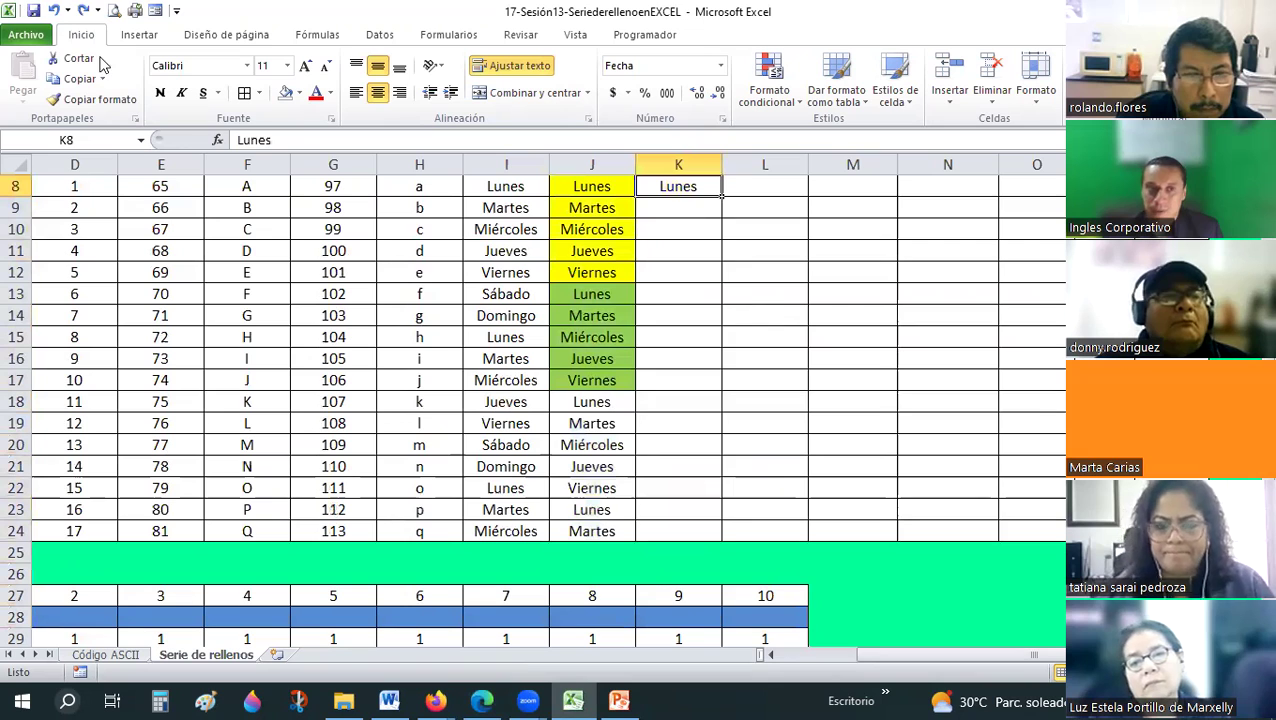
key("ctrl+z")
left_click(34, 11)
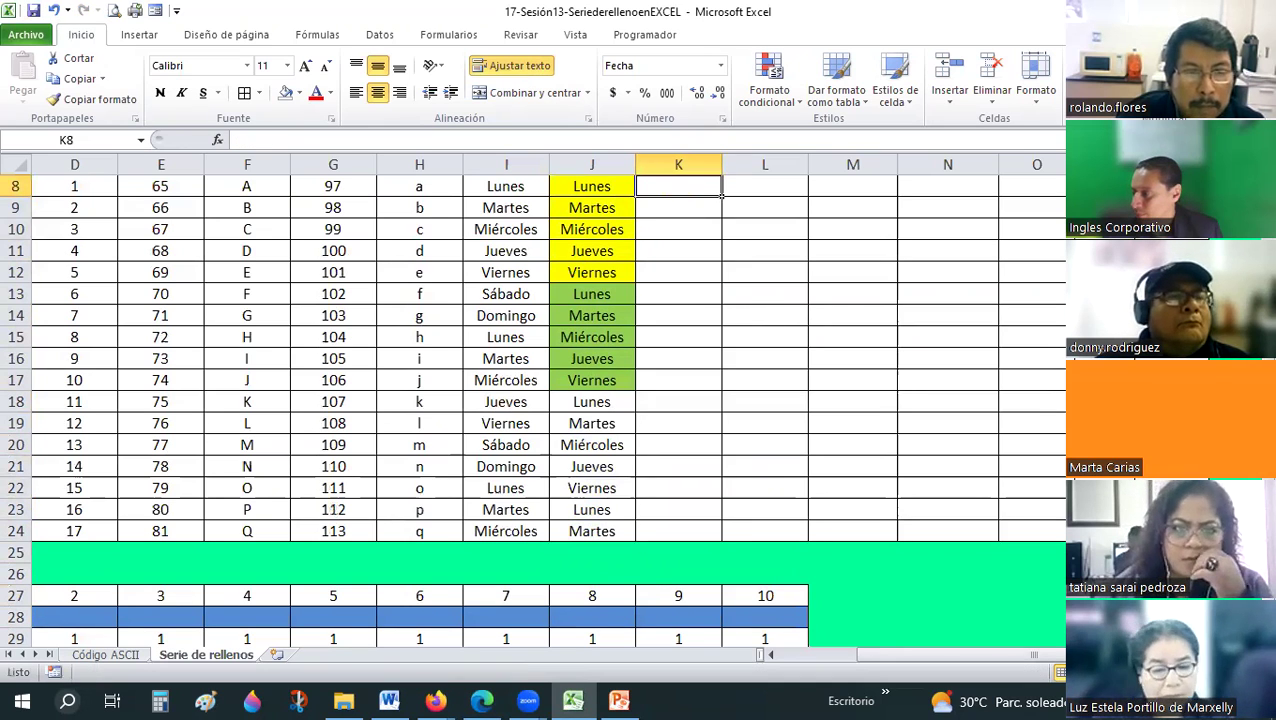
left_click(482, 700)
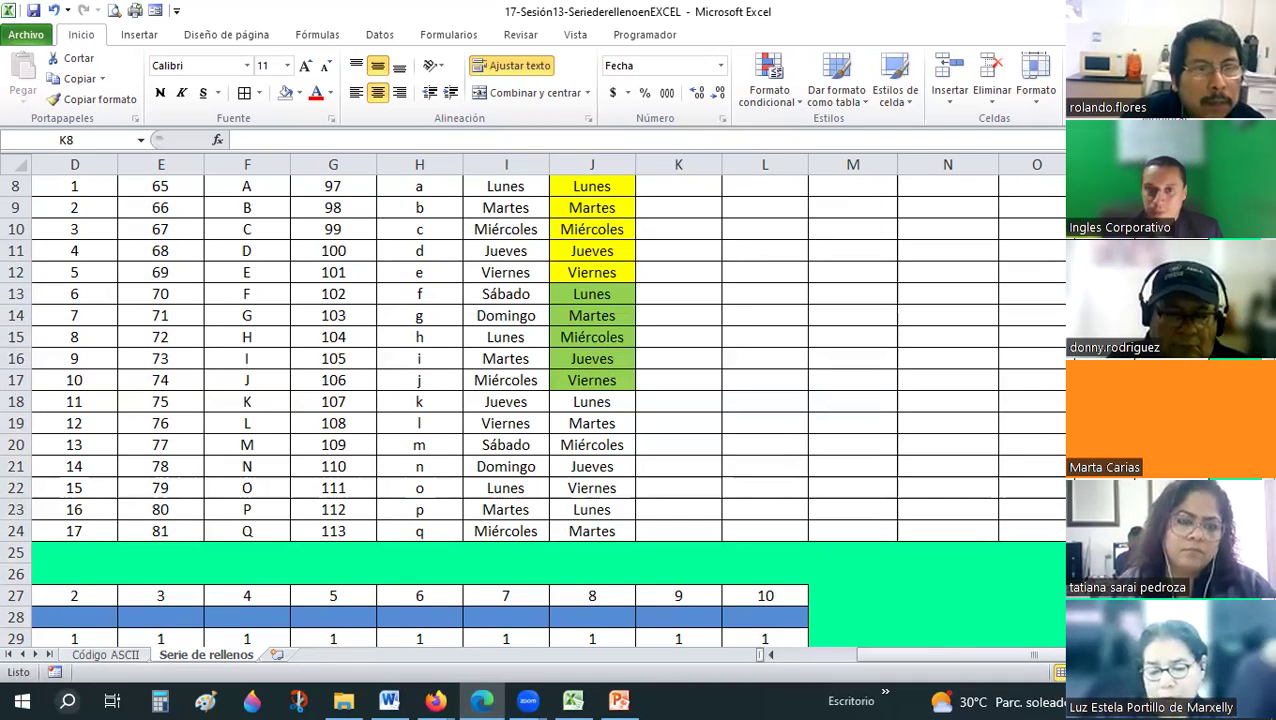
key("alt+Tab")
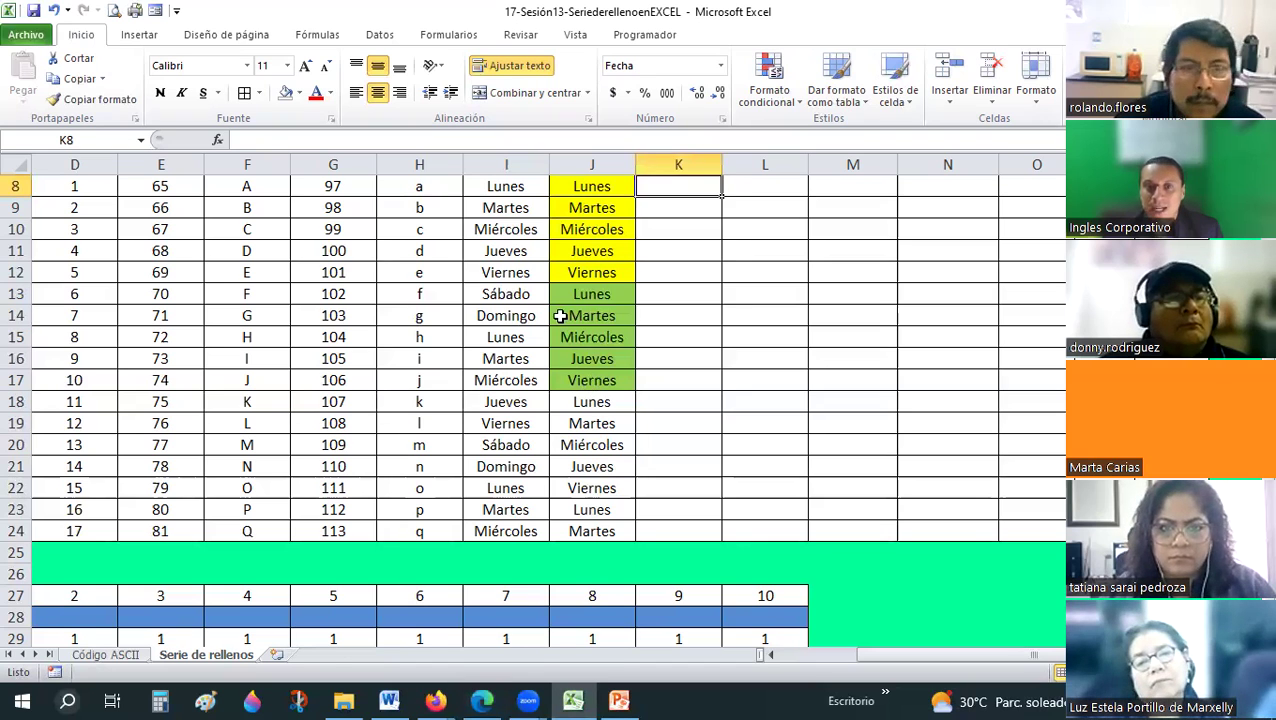
left_click(561, 316)
scroll(744, 353, "up", 2)
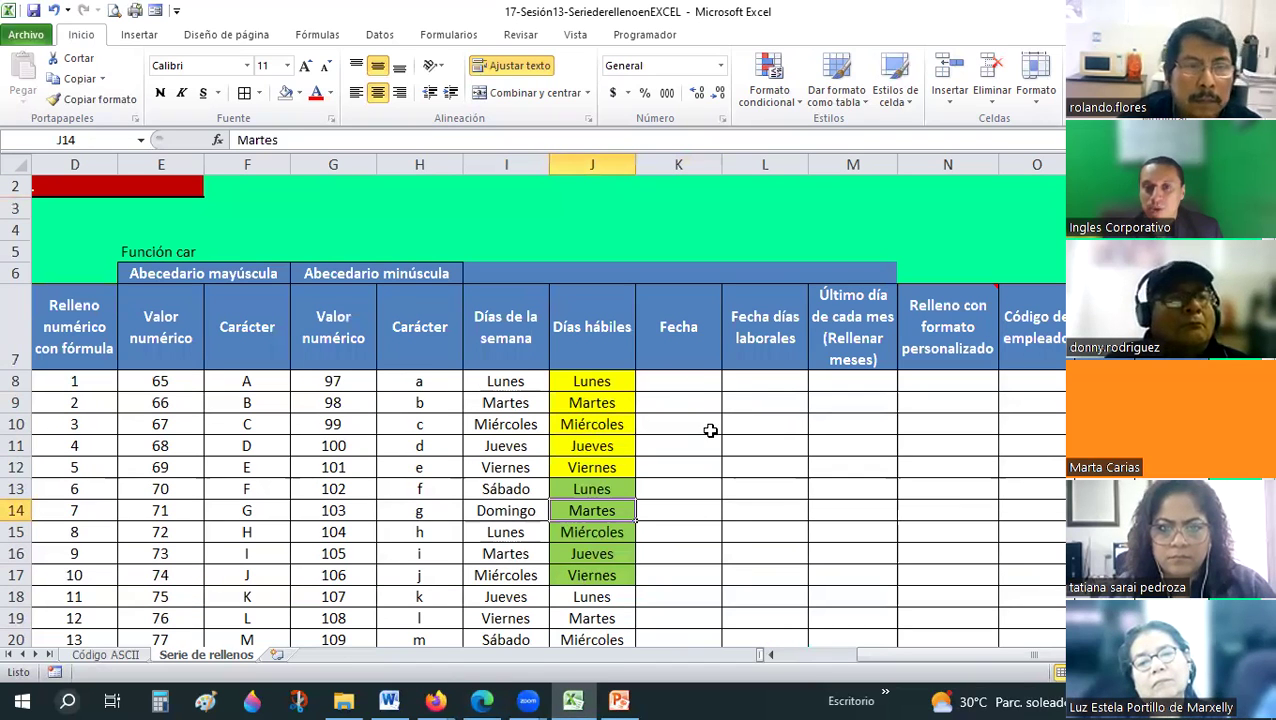
left_click(690, 365)
key("Down")
key("Down")
key("Down")
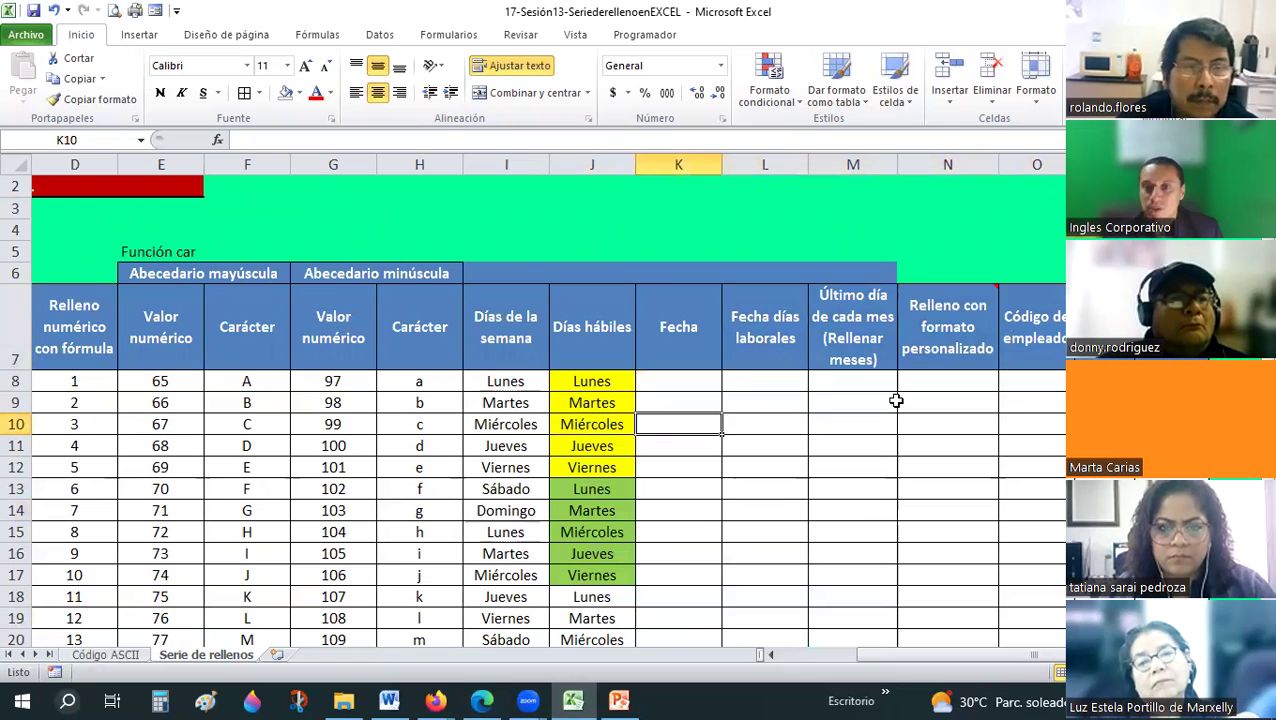
key("Up")
key("Up")
key("Up")
key("Right")
key("Right")
key("Down")
key("Down")
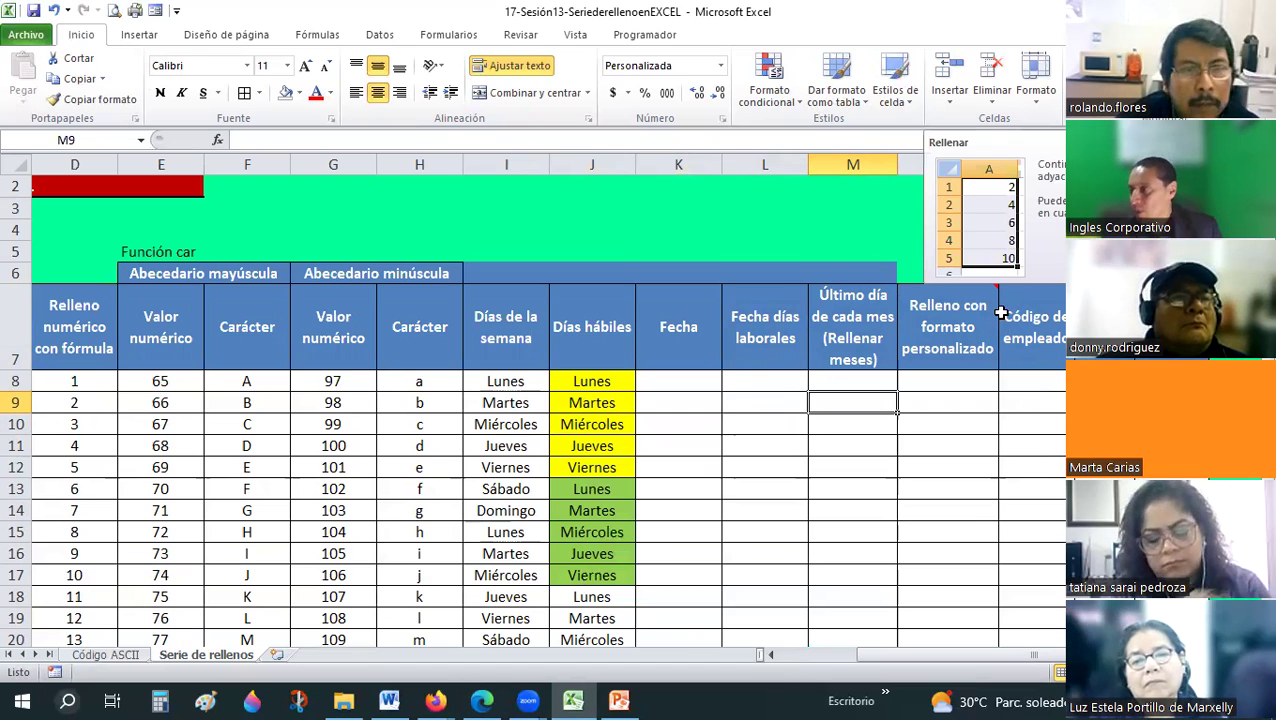
mouse_move(966, 304)
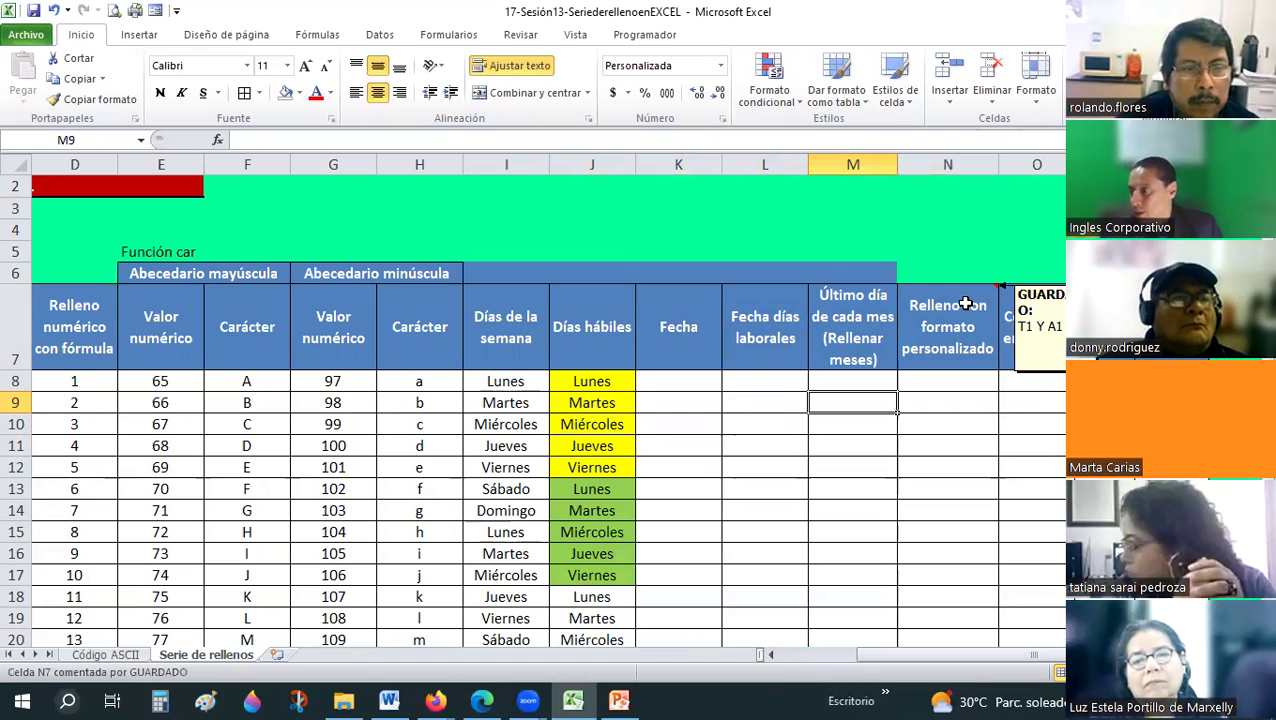
left_click(676, 398)
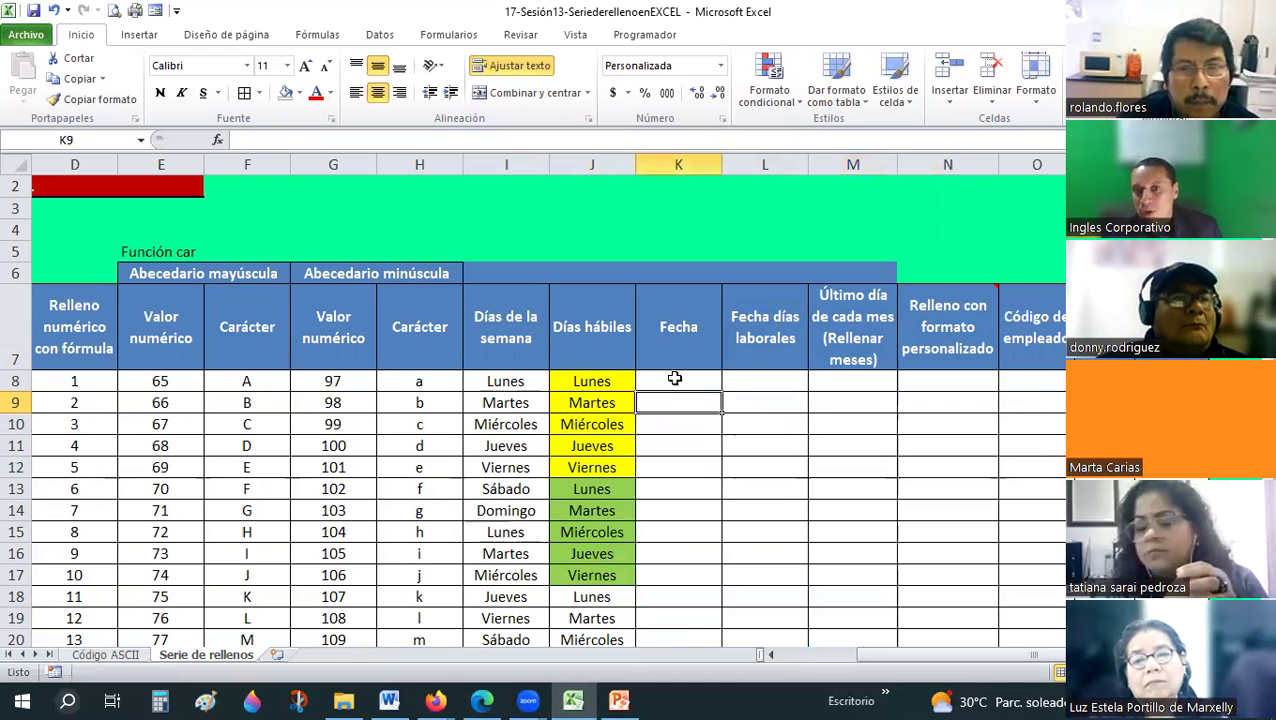
Enter 17/2/2 in K8 and fill daily dates down the Fecha column.
left_click(675, 378)
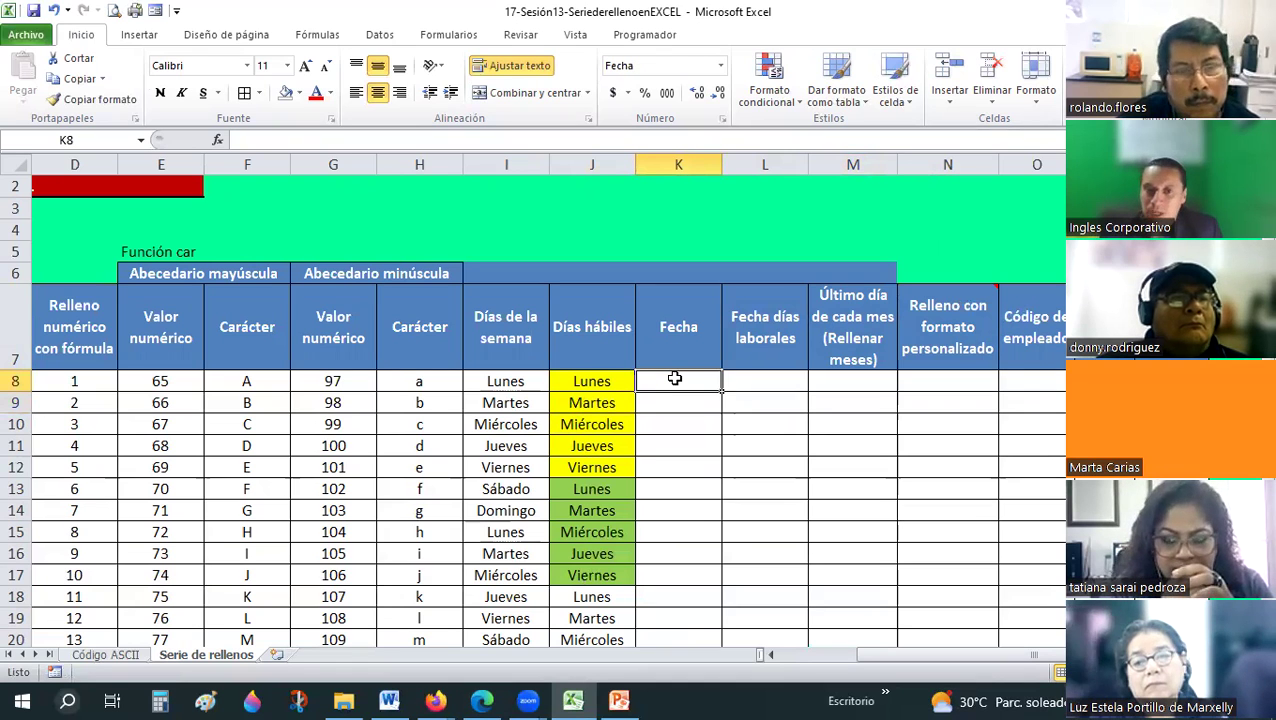
type("1")
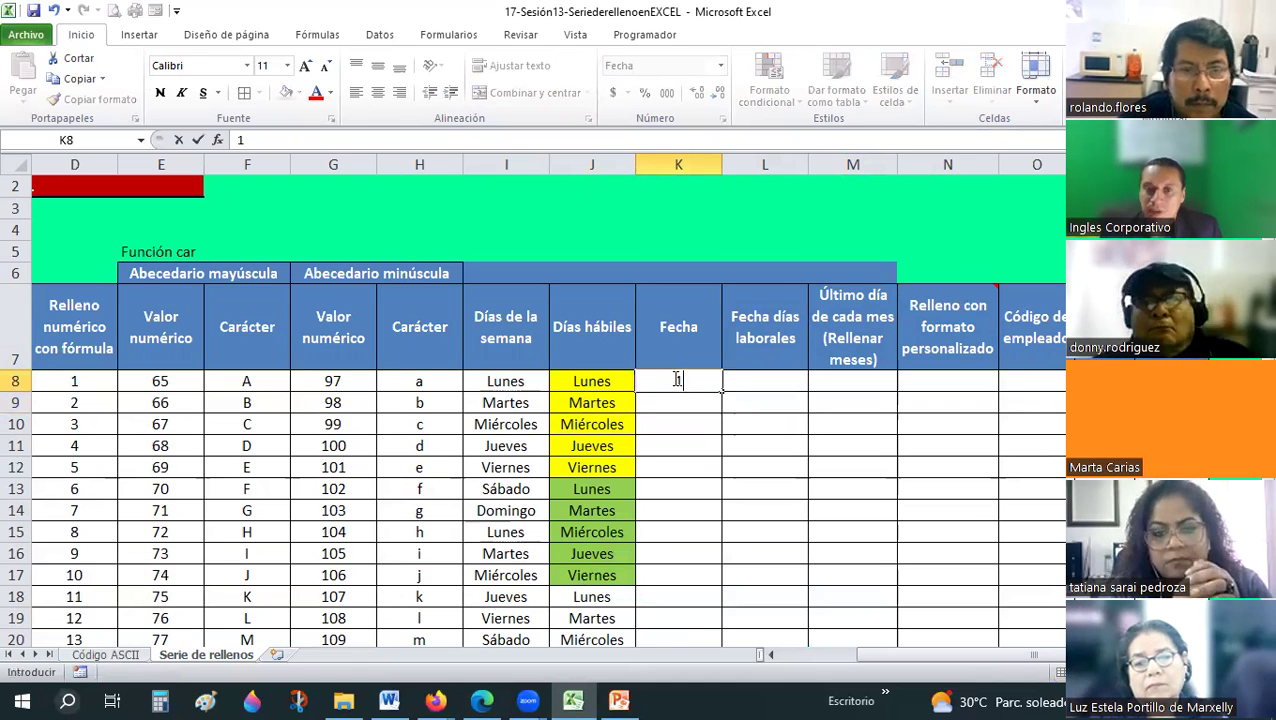
type("7/2/2")
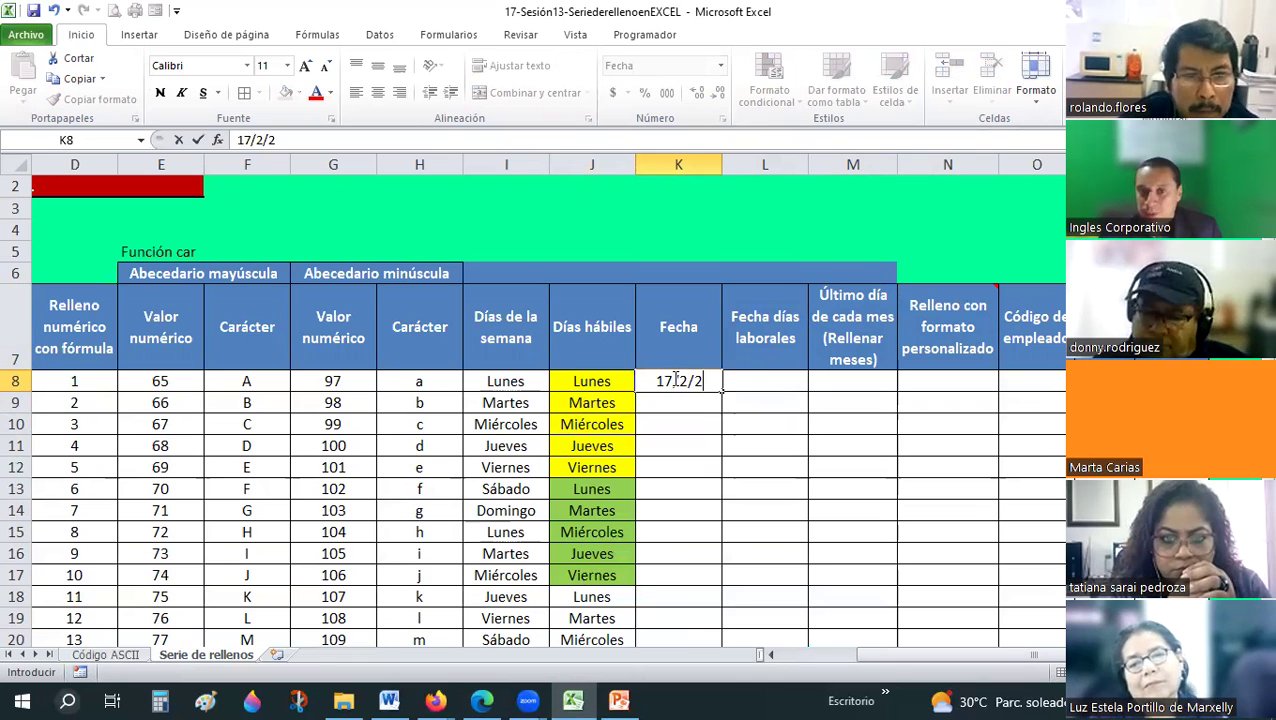
key("Return")
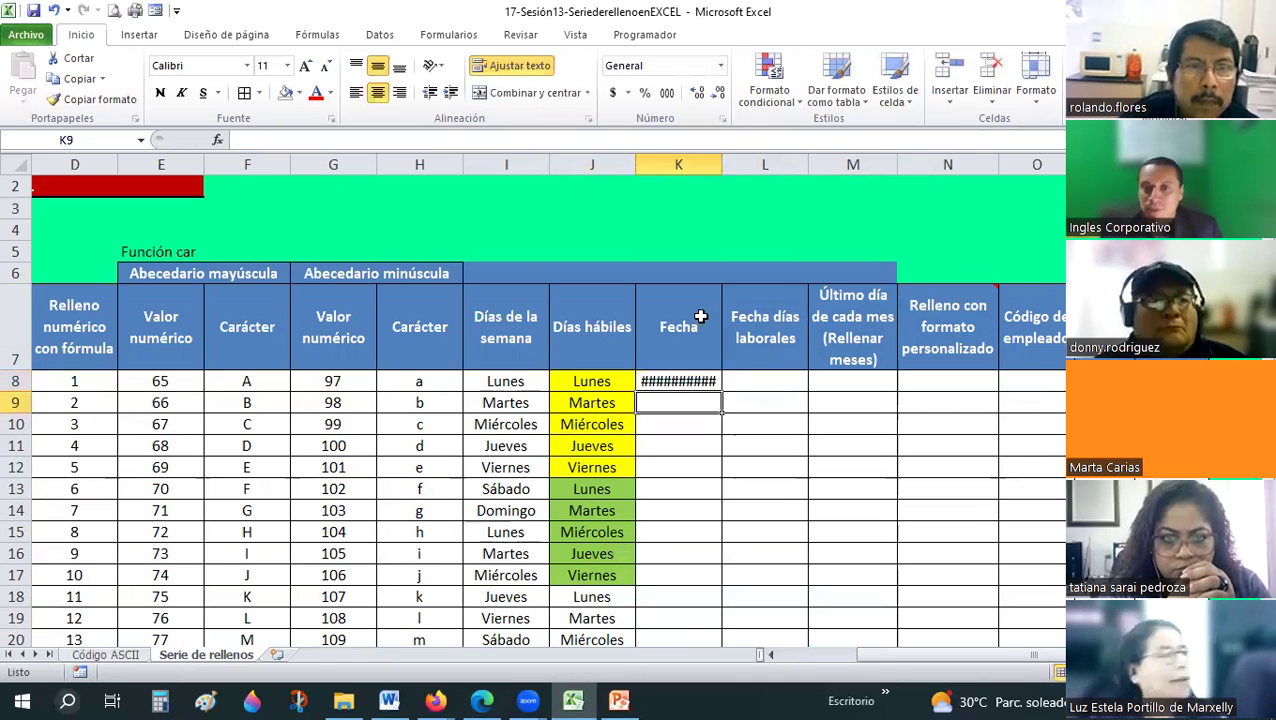
scroll(724, 320, "down", 1)
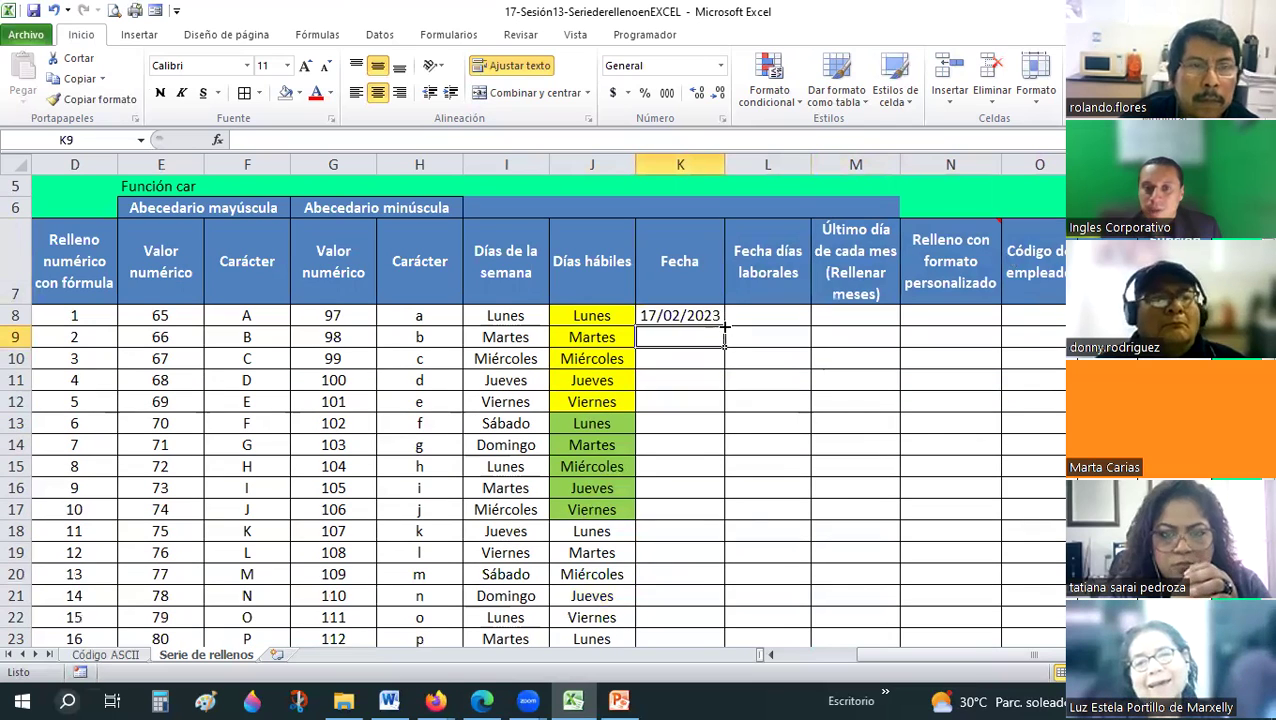
left_click(722, 324)
double_click(724, 327)
Check the filled dates in K9 and K15 and select the K8:K24 date range.
scroll(714, 373, "down", 1)
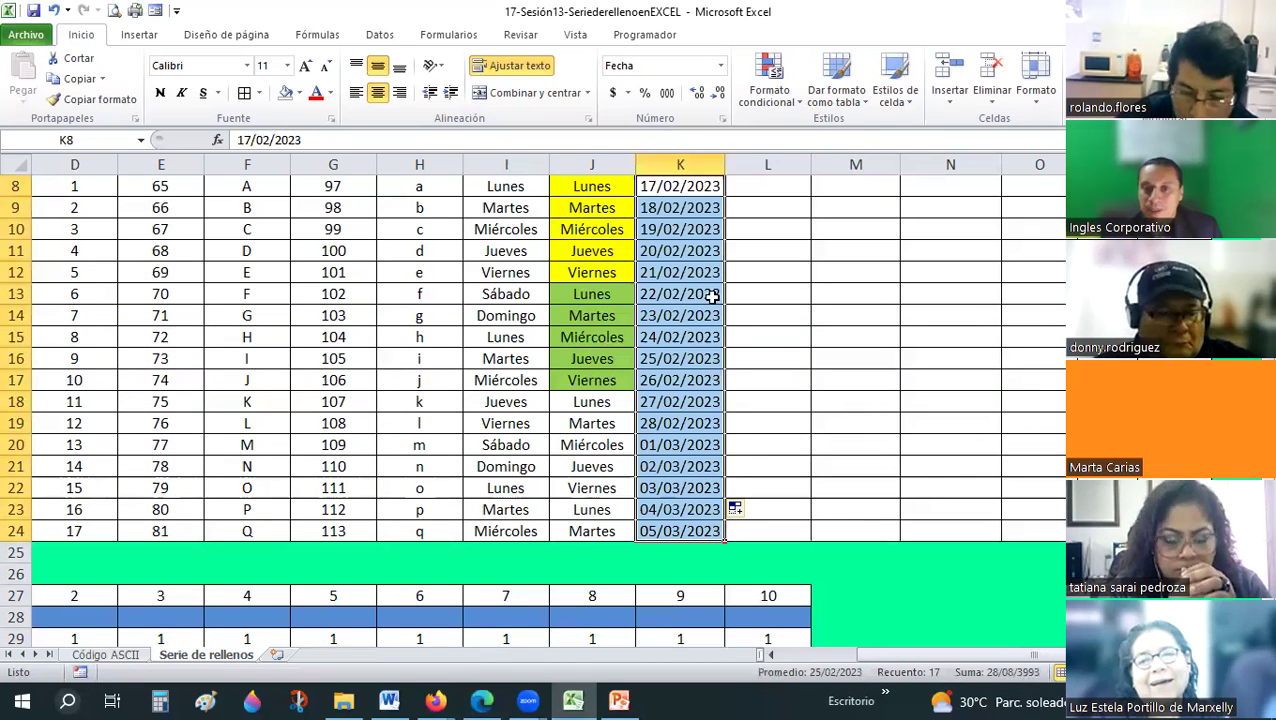
scroll(686, 358, "up", 1)
left_click(672, 335)
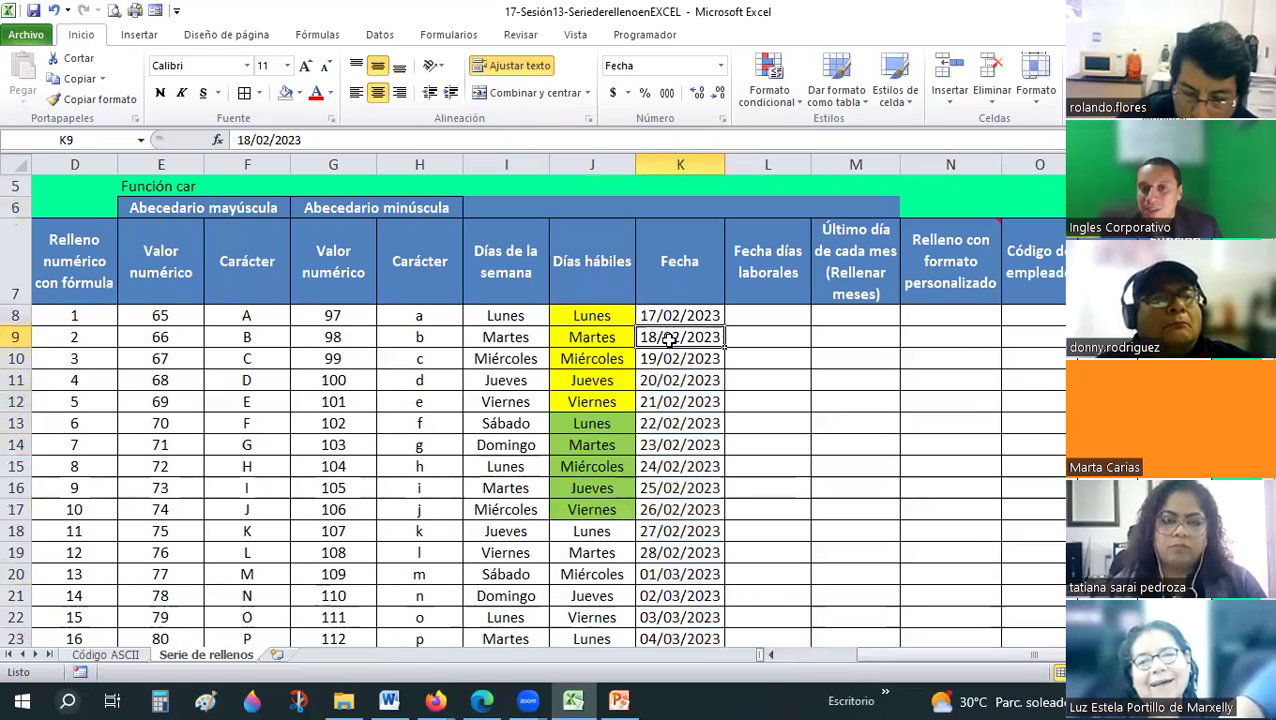
left_click(680, 415)
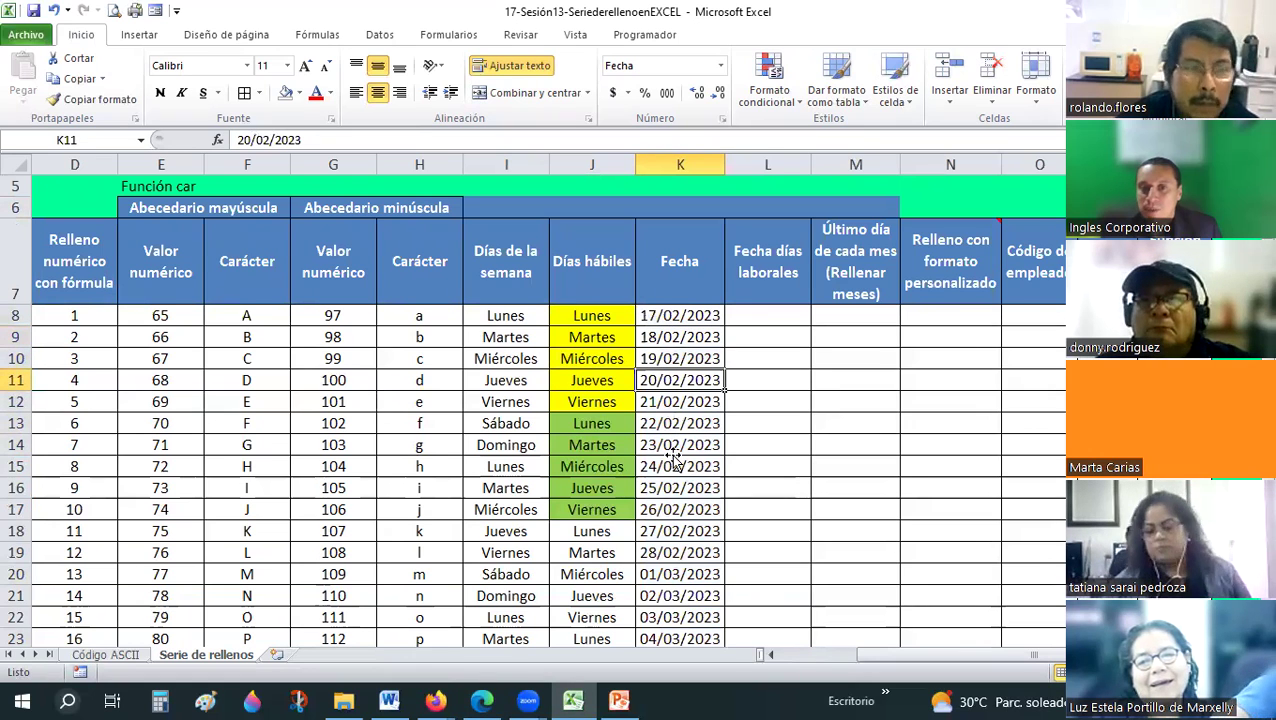
left_click(672, 460)
scroll(672, 460, "down", 1)
scroll(663, 355, "up", 1)
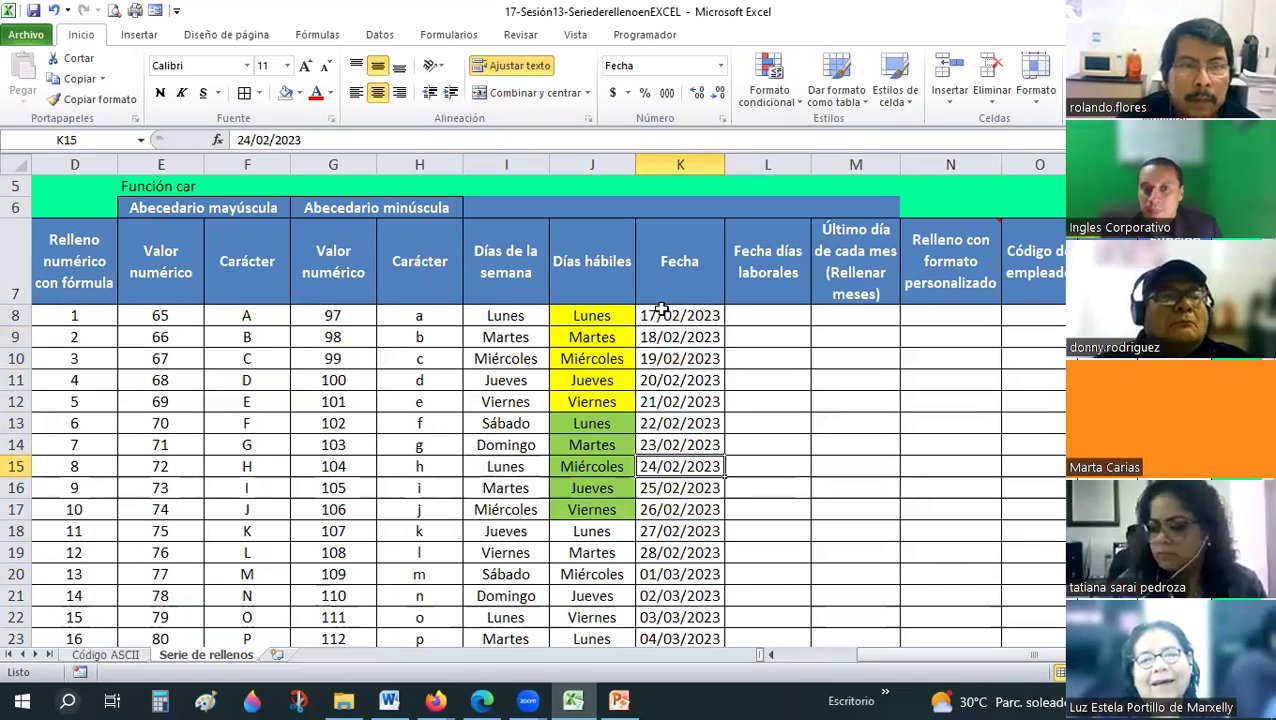
left_click(665, 315)
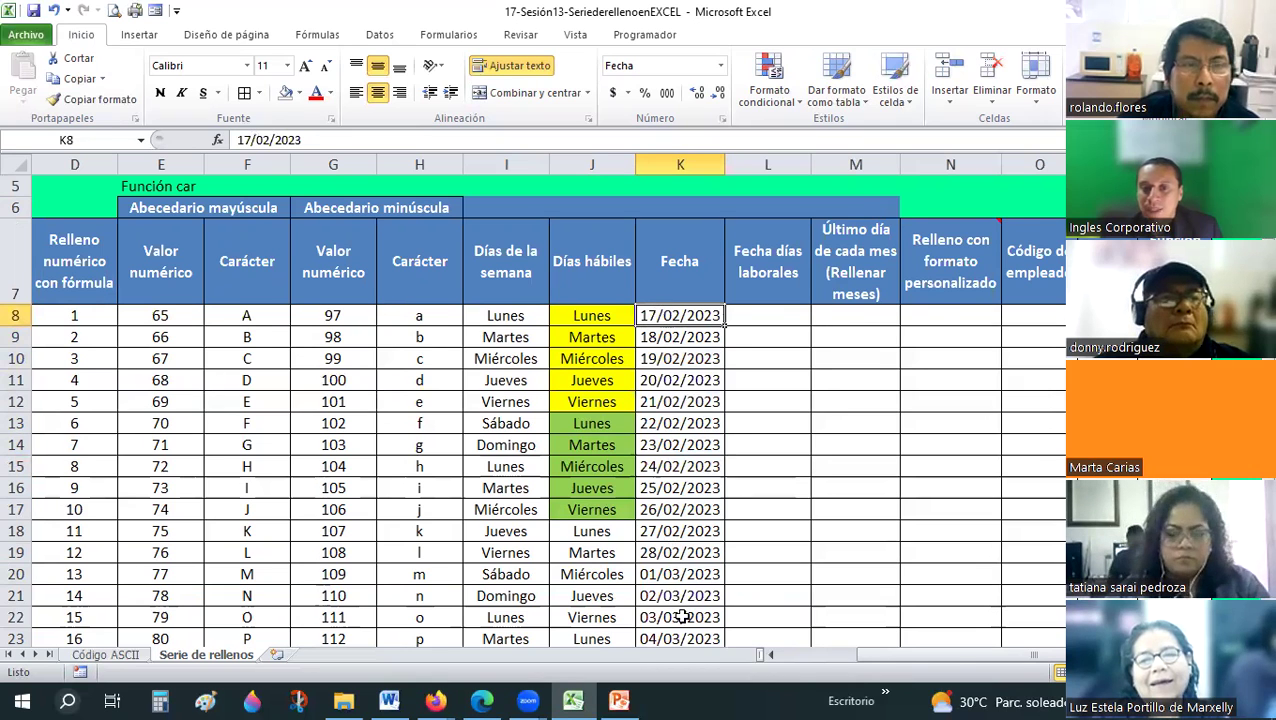
left_click_drag(669, 341, 684, 632)
left_click_drag(679, 523, 680, 523)
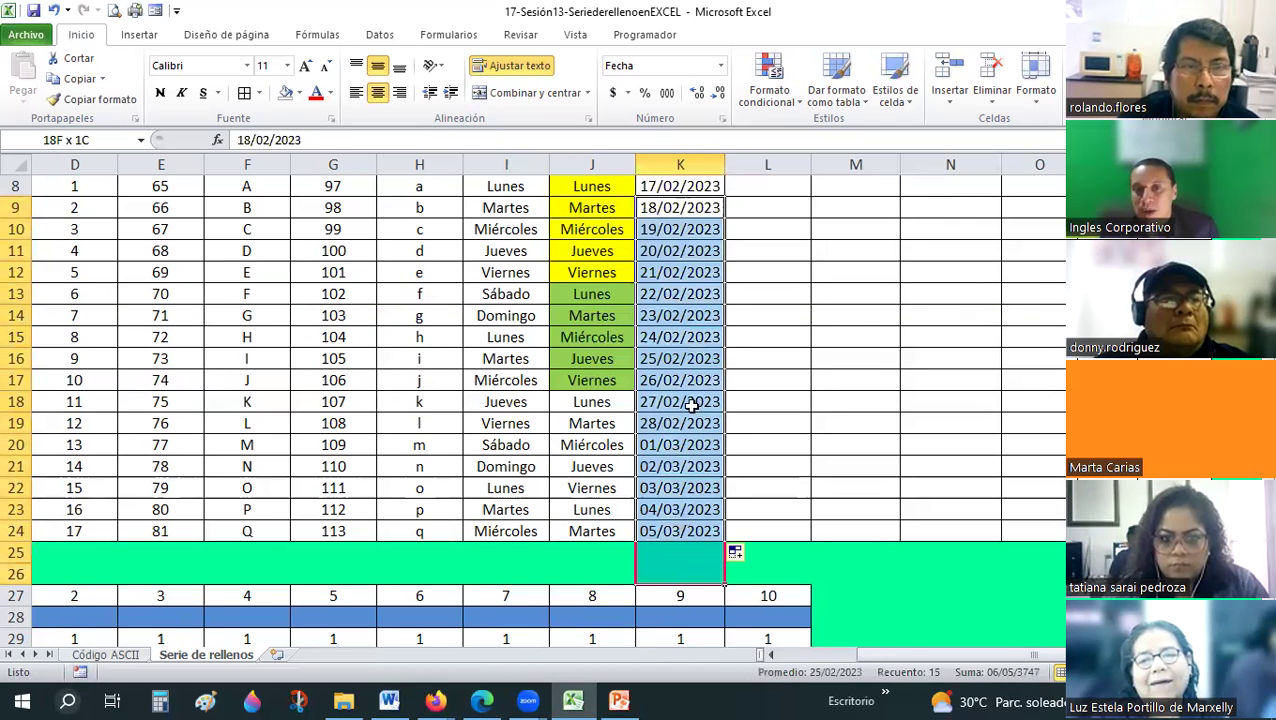
Undo the date fill, enter =K8+1 in K9 and copy it down column K.
key("ctrl+z")
left_click(660, 336)
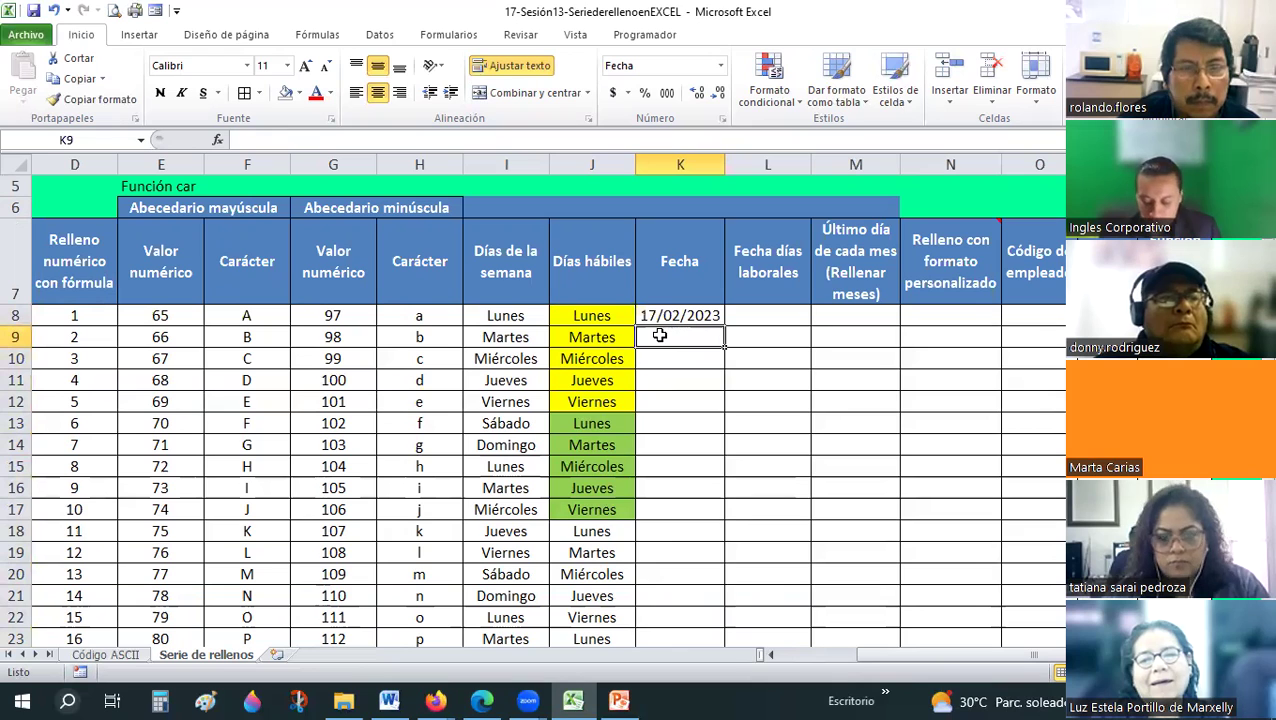
type("=")
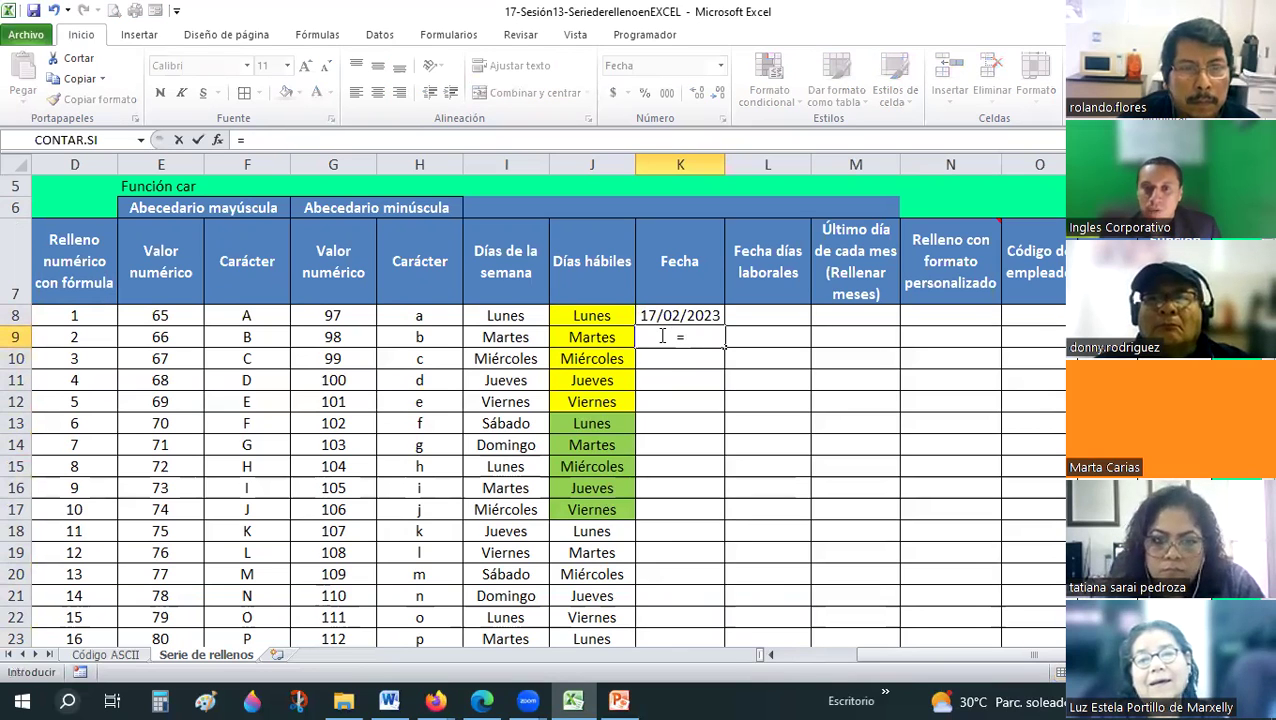
type("K8+1")
key("ctrl+Return")
left_click_drag(724, 348, 680, 638)
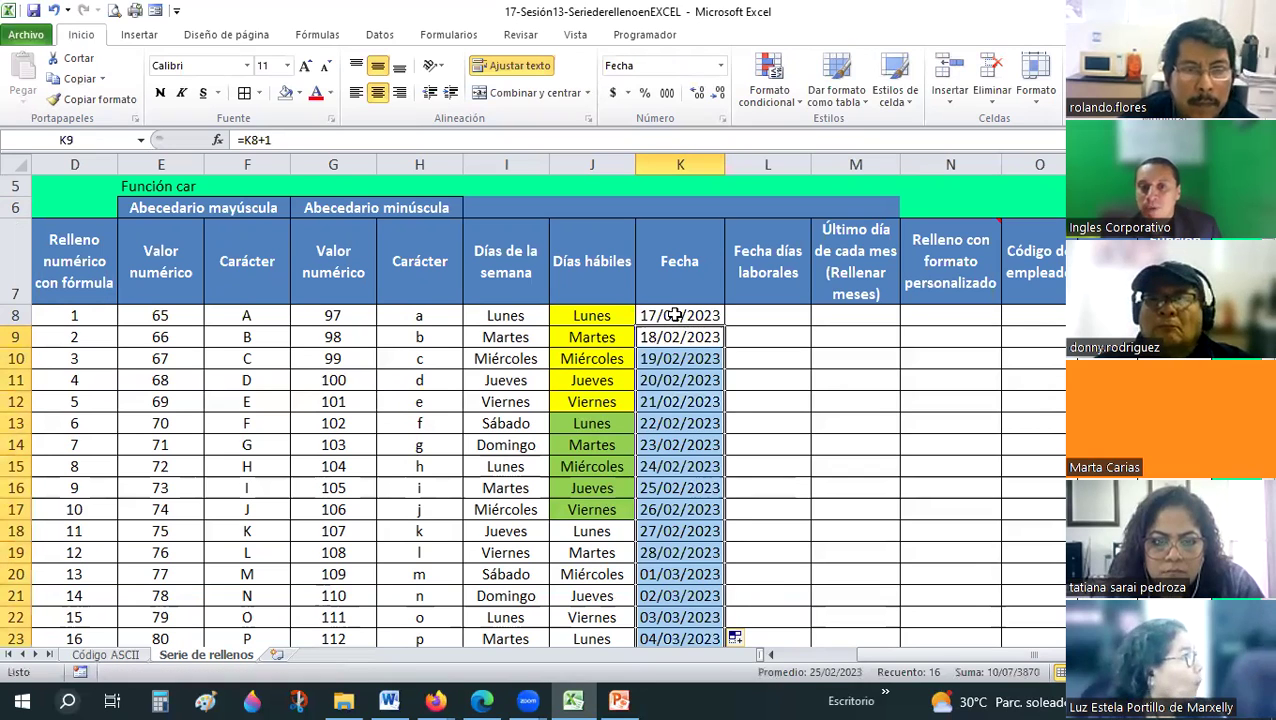
Change the K9 formula to =K8+5.
left_click(676, 316)
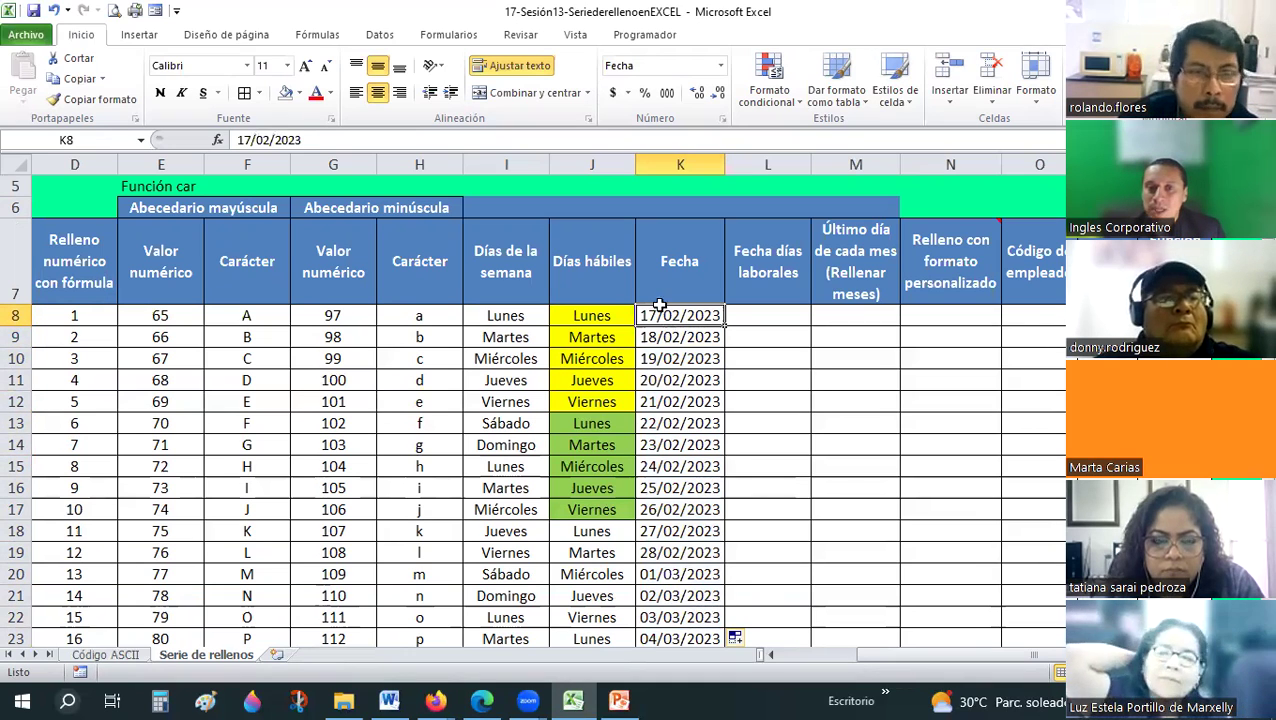
left_click(674, 336)
key("Up")
key("Down")
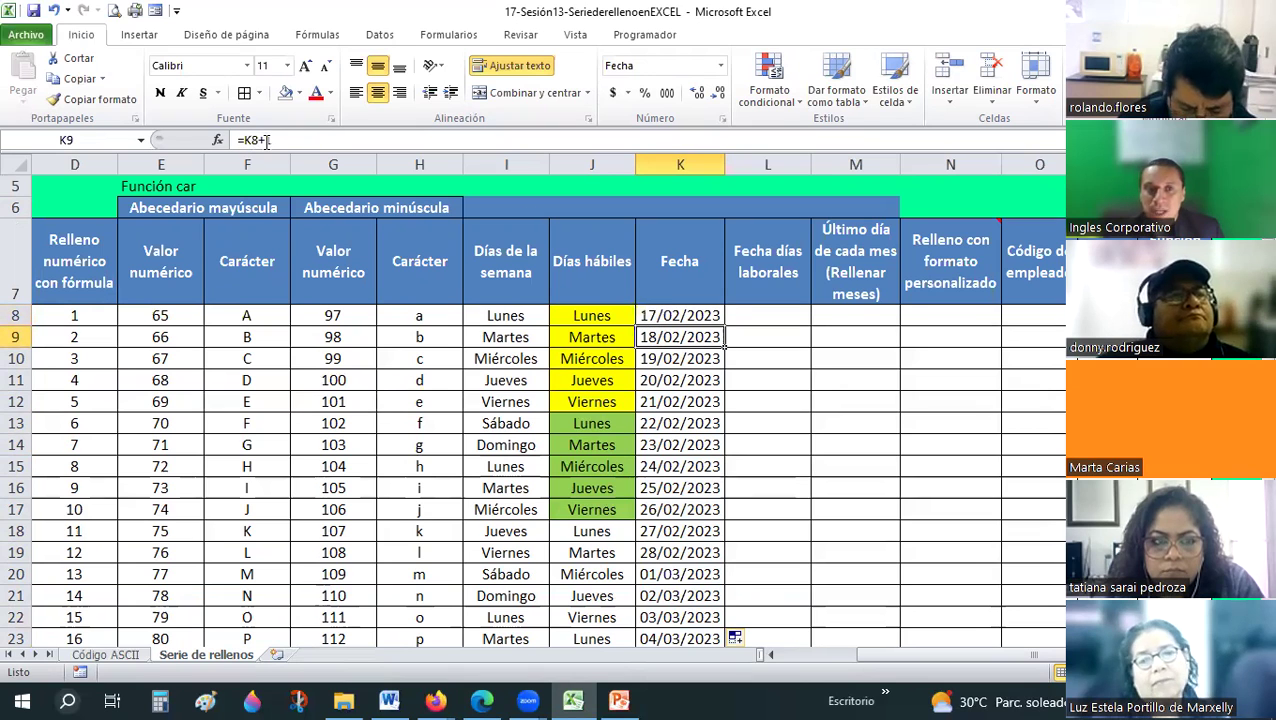
left_click(276, 140)
key("BackSpace")
type("5")
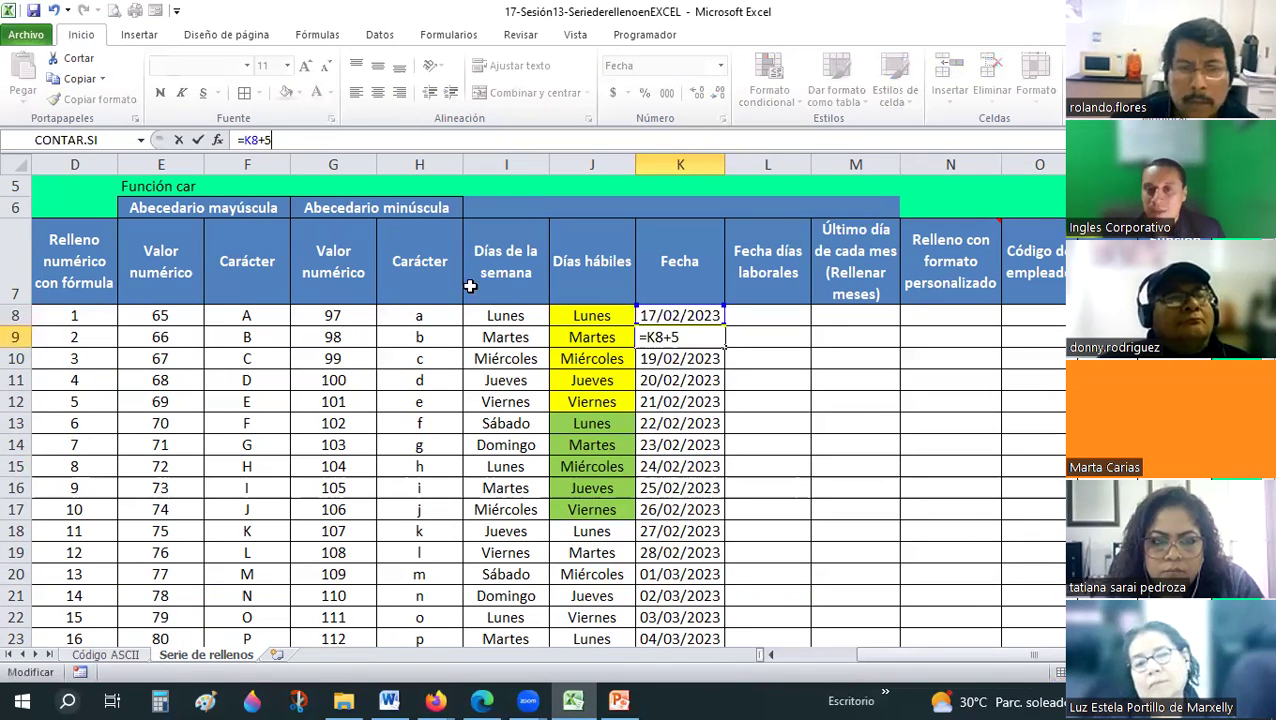
key("Return")
Fill the K8:K9 two-date pattern down column K and check the resulting dates.
left_click(703, 337)
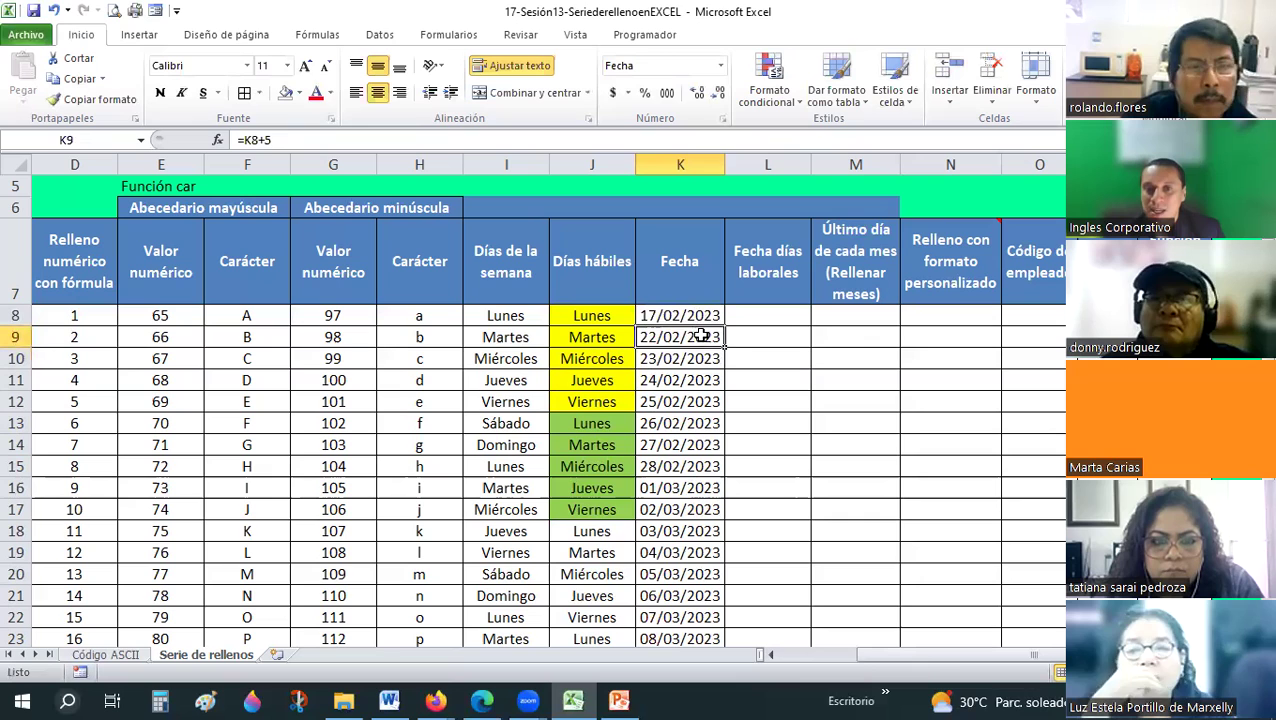
left_click_drag(680, 315, 736, 356)
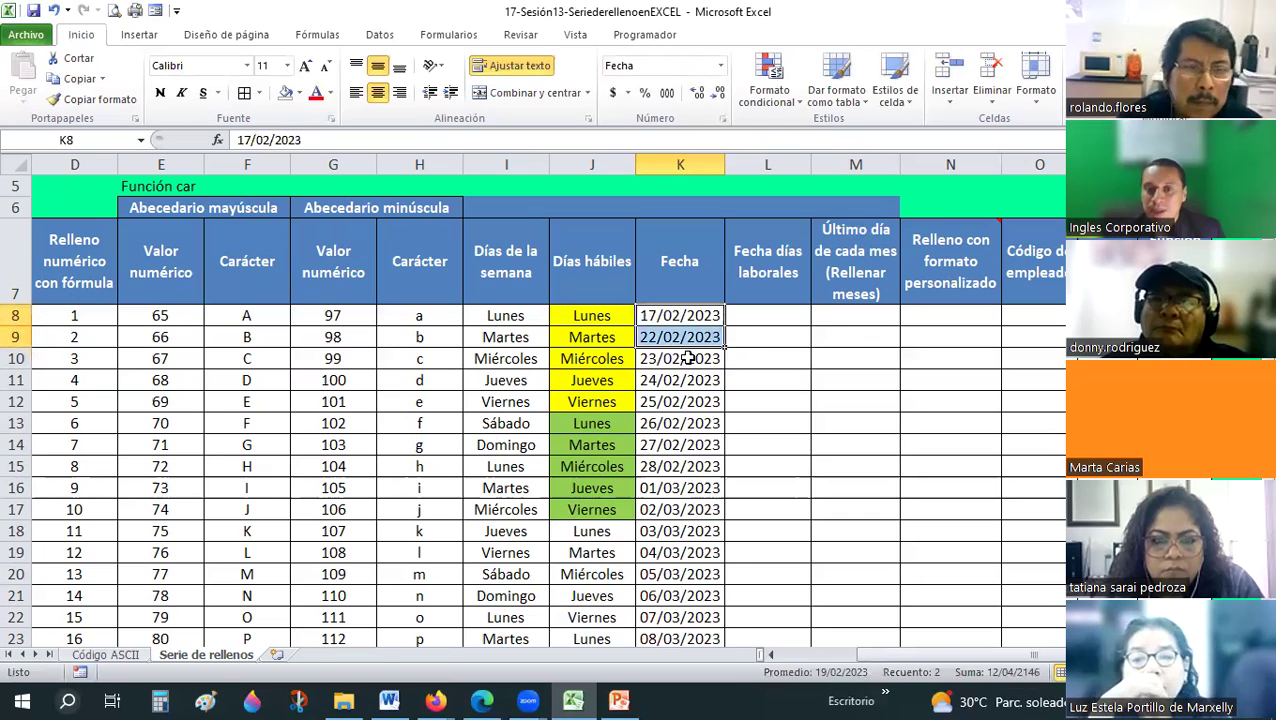
double_click(723, 347)
left_click(662, 364)
key("Down")
left_click(667, 441)
key("Down")
key("Down")
key("Up")
key("Up")
key("Up")
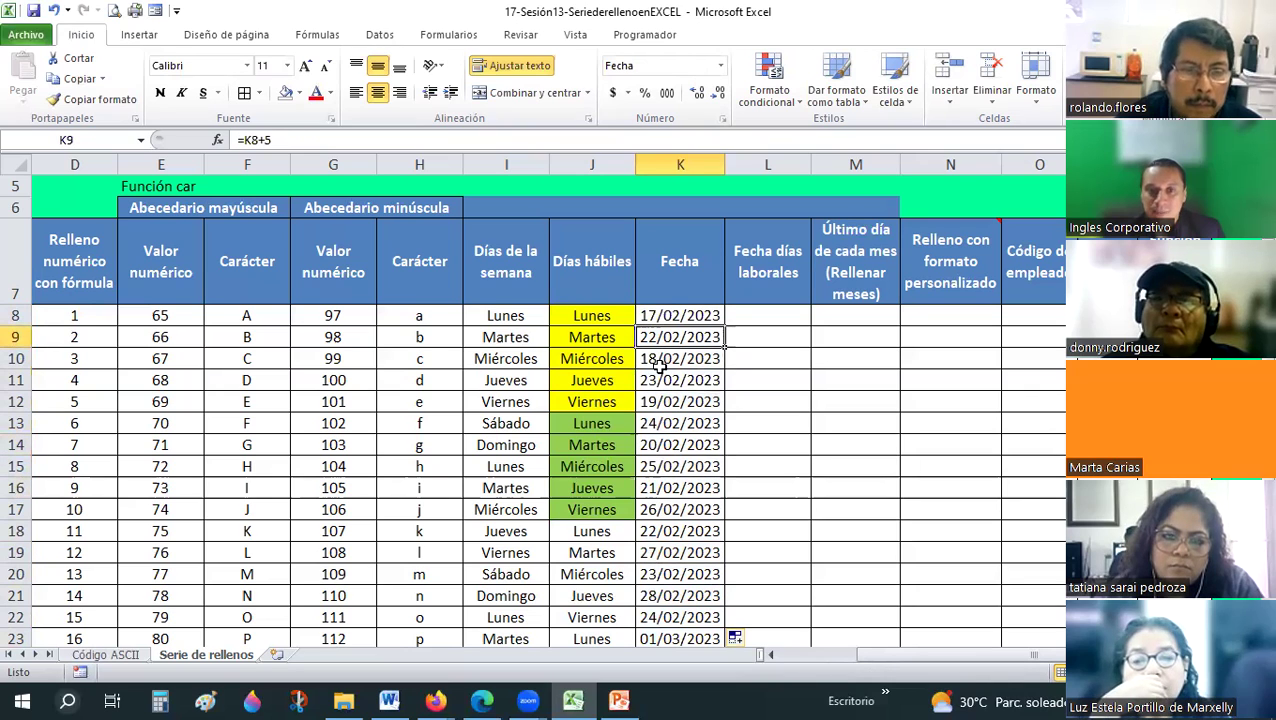
left_click(664, 383)
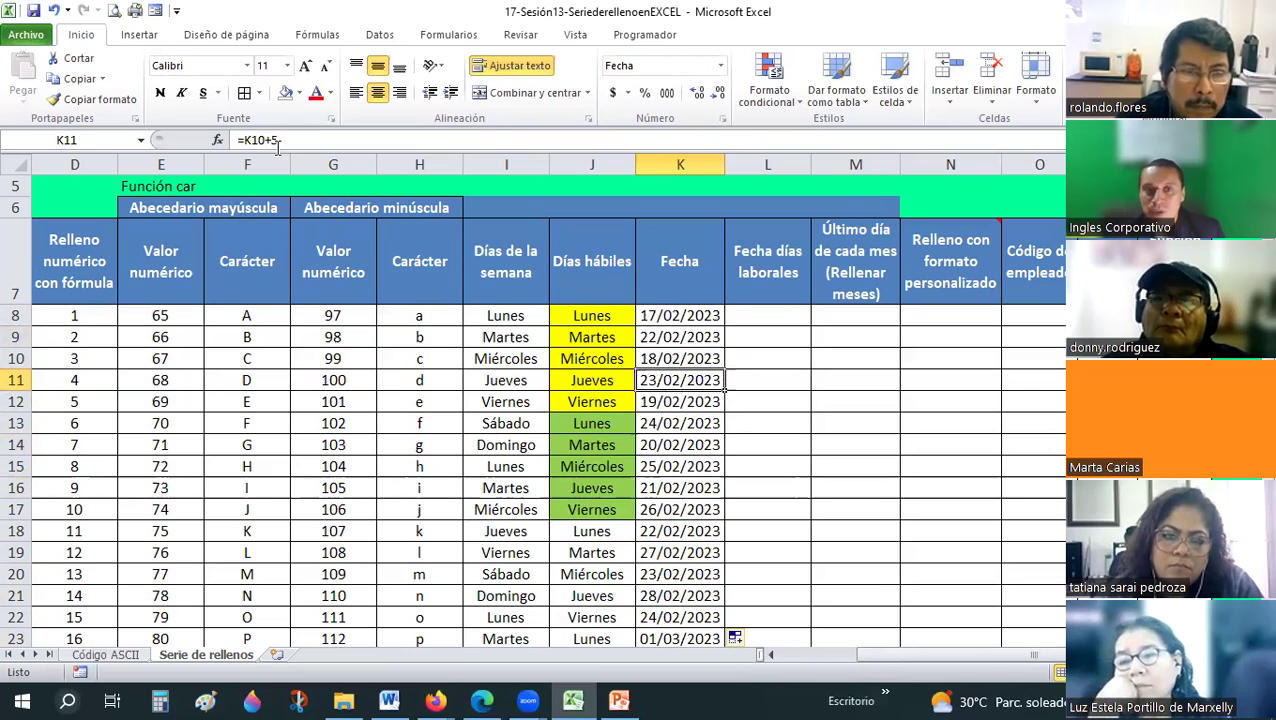
left_click(679, 315)
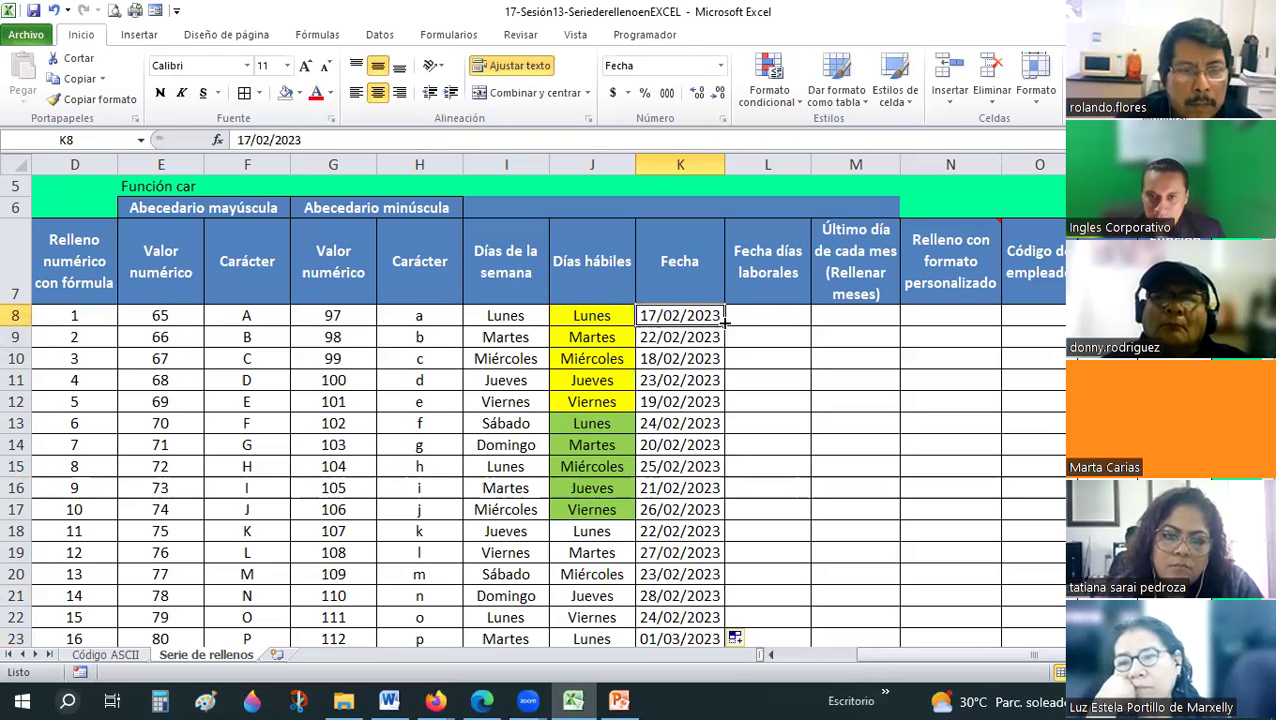
Restore consecutive Fecha dates, enter 17/2 in L8 and fill it down.
key("ctrl+z")
left_click(787, 316)
type("17/2/2")
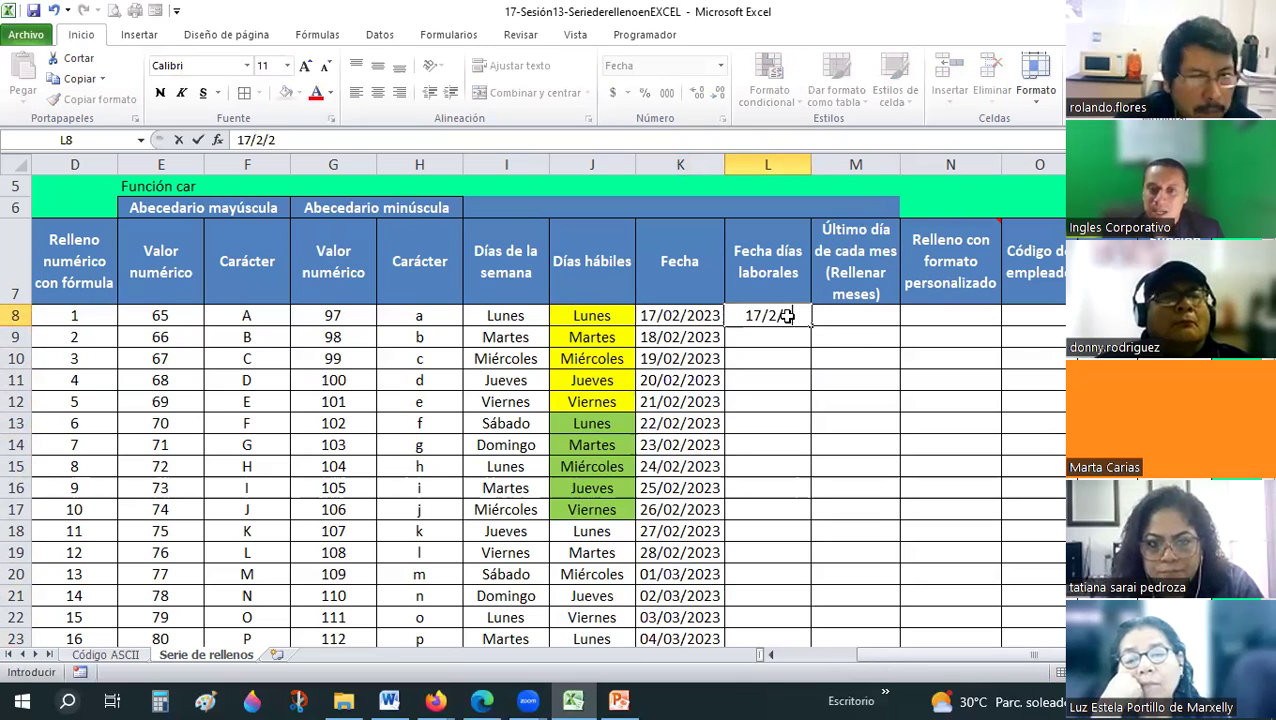
key("Return")
key("Up")
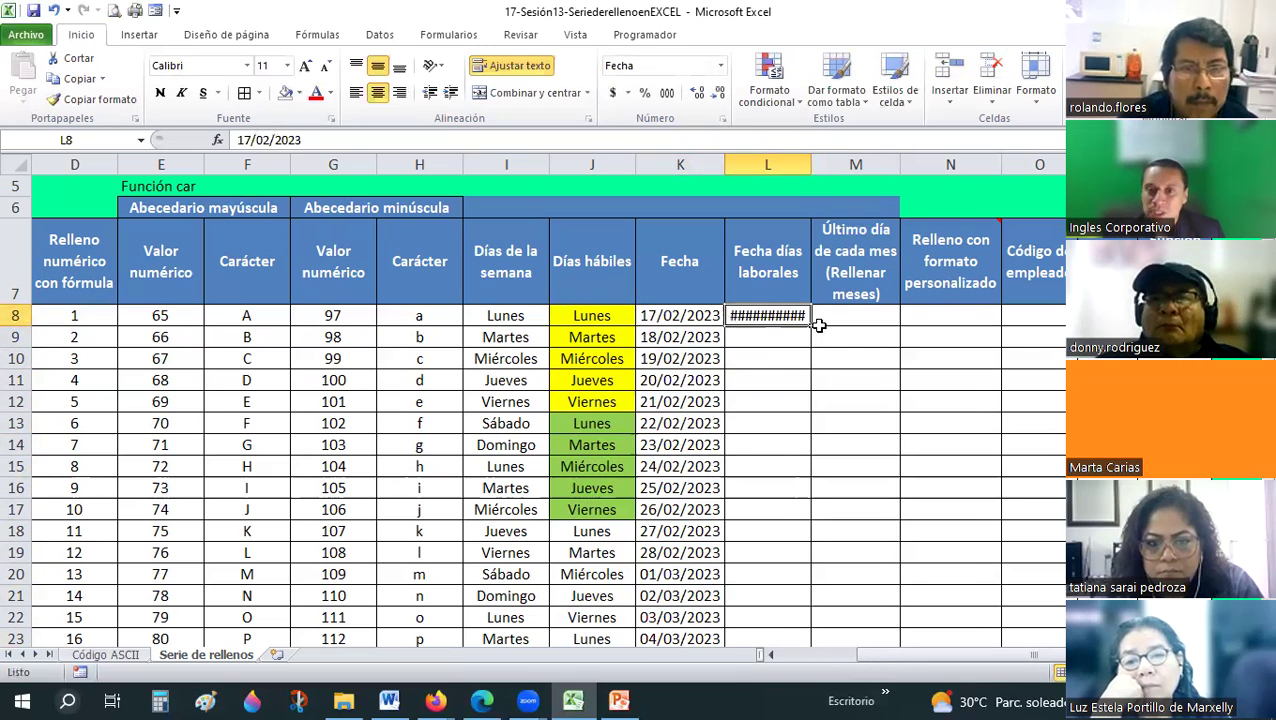
double_click(813, 327)
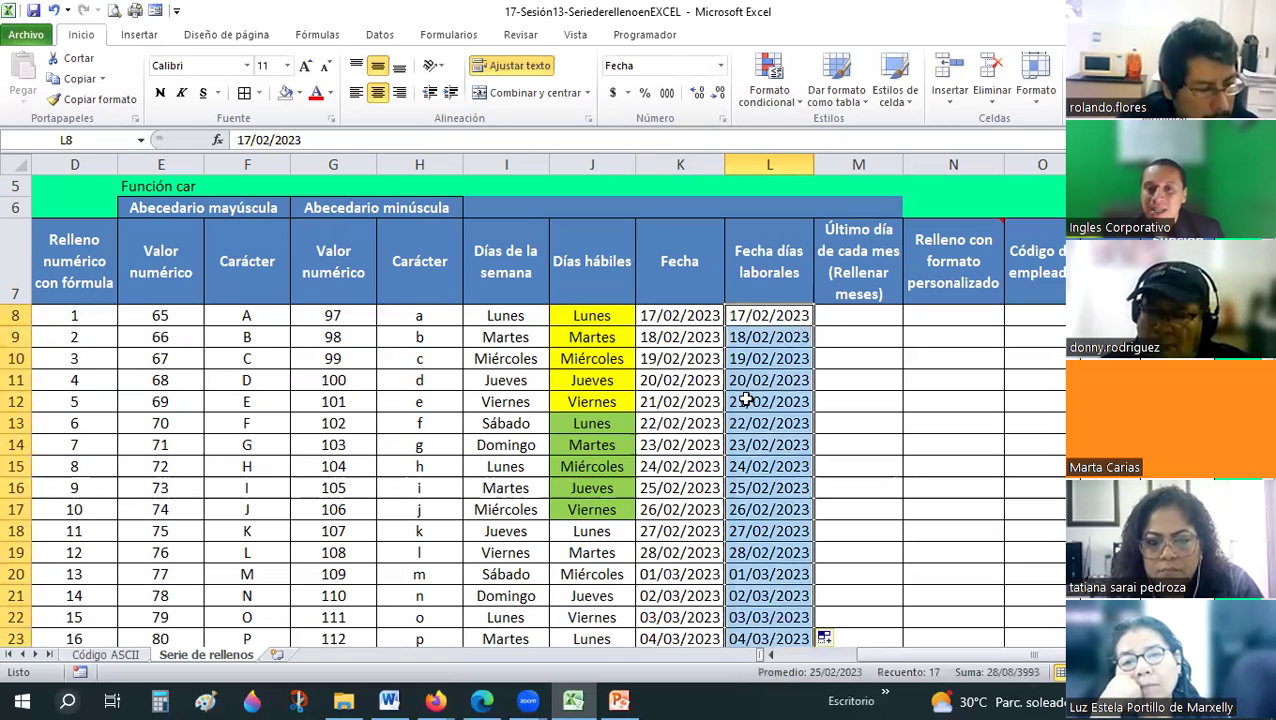
Change the L column fill to Rellenar días de la semana for workday-only dates.
scroll(746, 399, "down", 3)
scroll(746, 386, "up", 2)
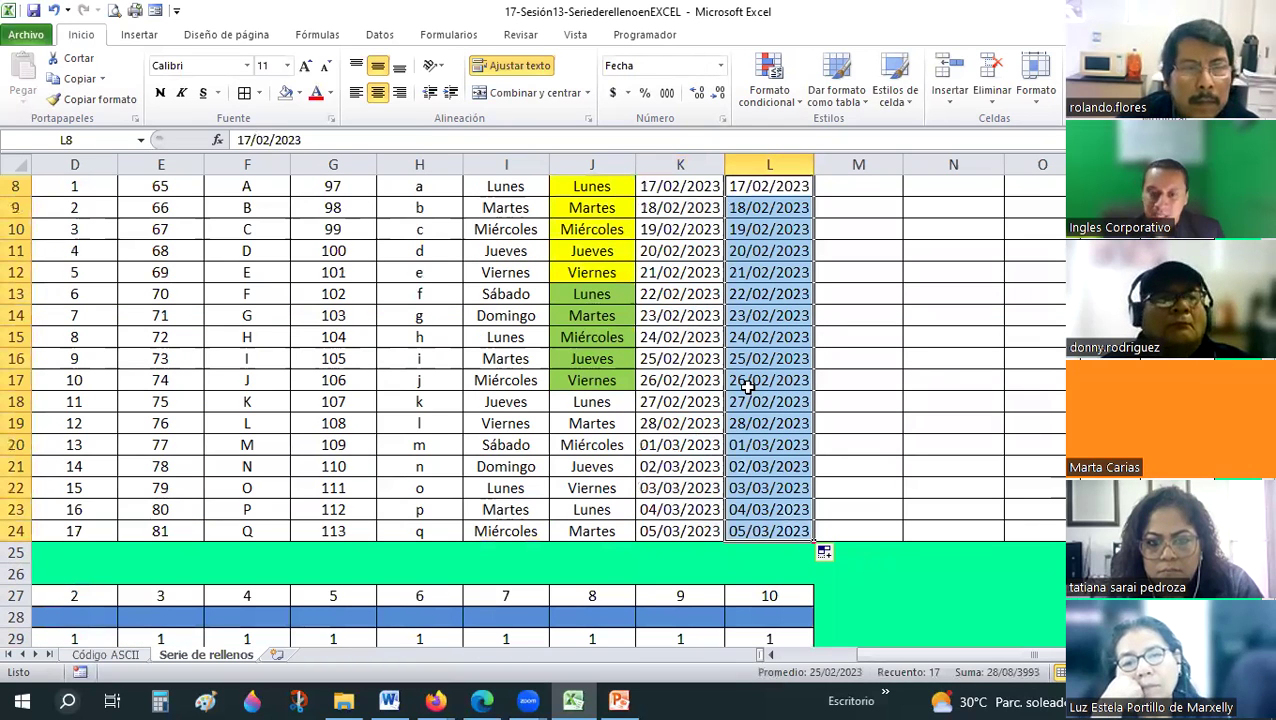
scroll(840, 493, "down", 1)
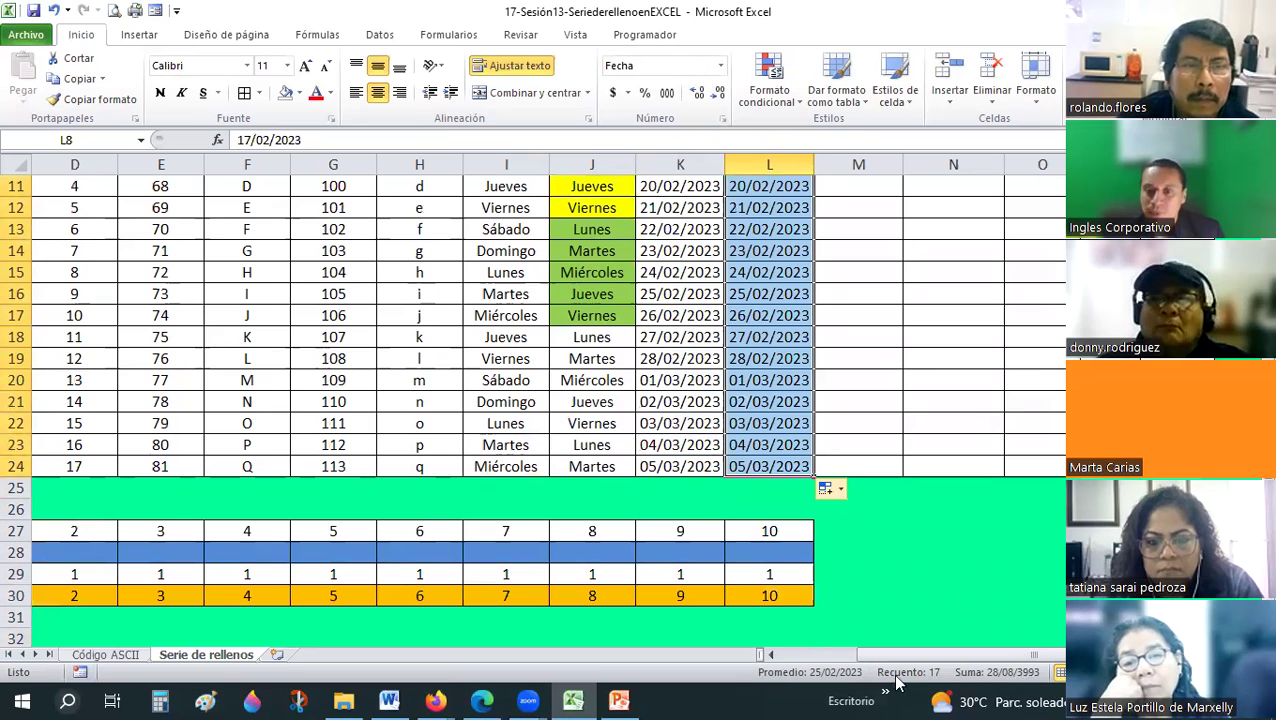
left_click(830, 488)
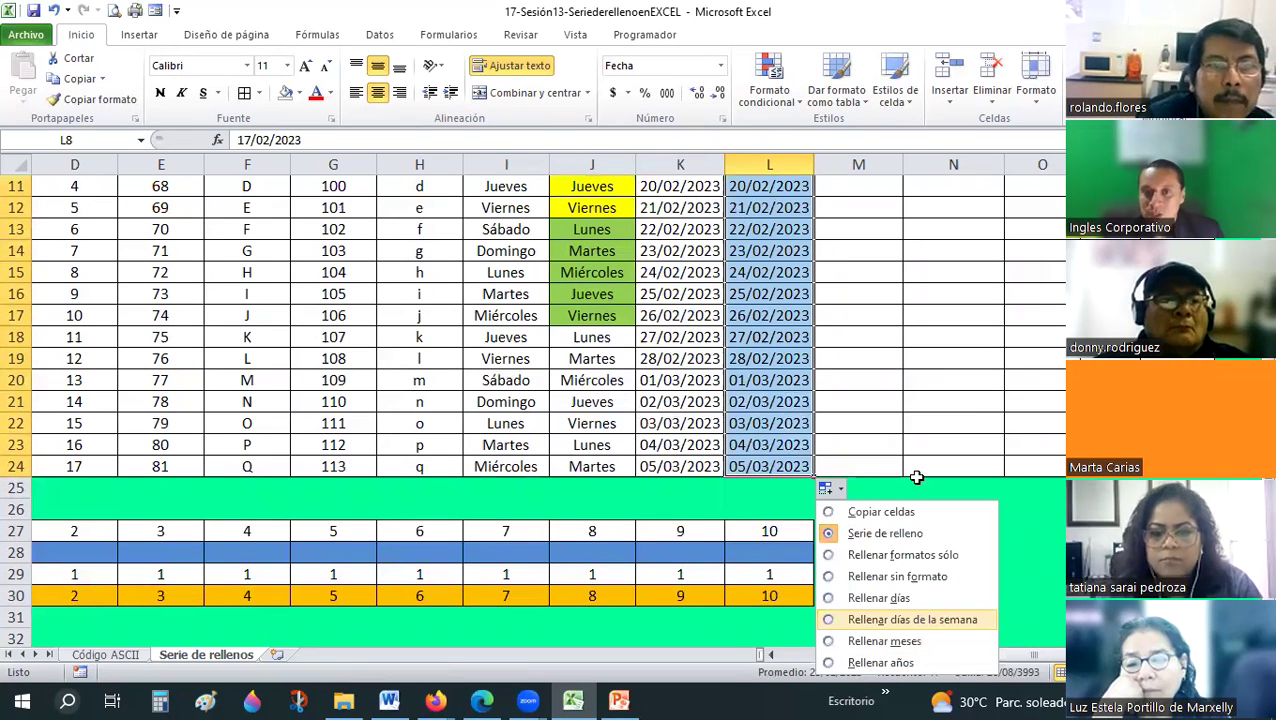
left_click(928, 617)
scroll(755, 150, "up", 2)
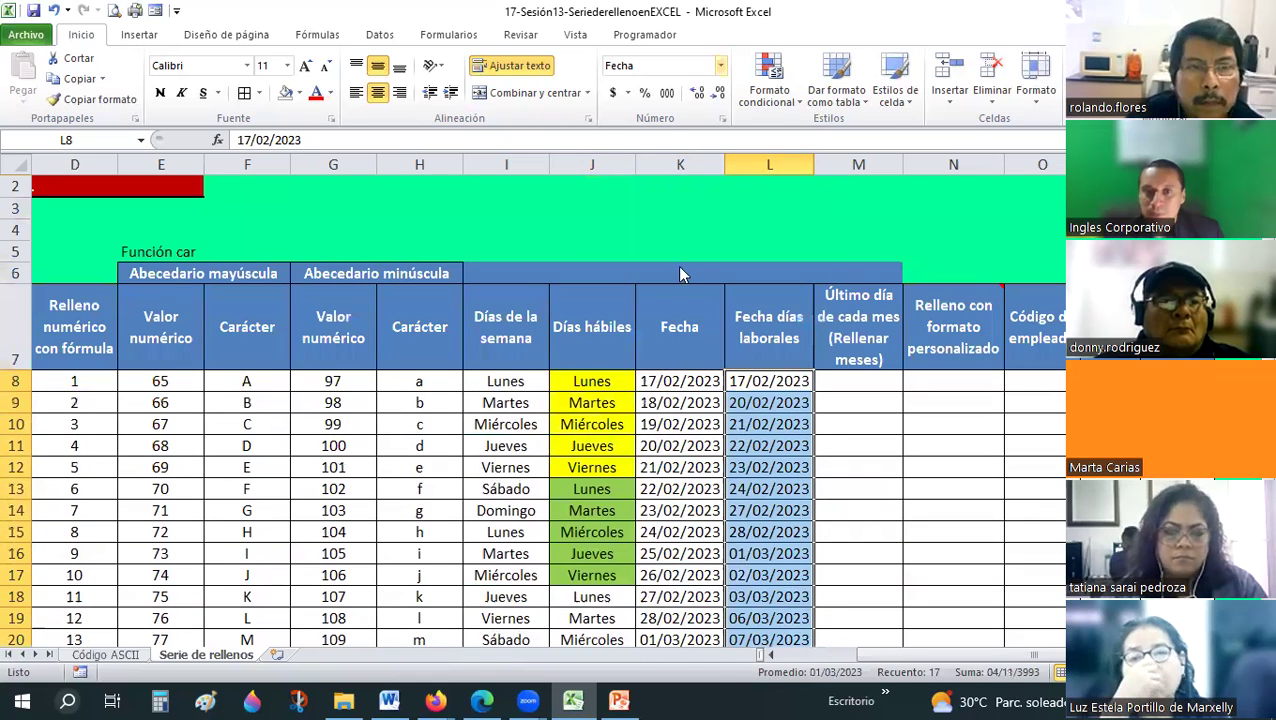
Apply the long date format to the workday dates and check cells L9 and L10.
left_click(720, 65)
left_click(701, 318)
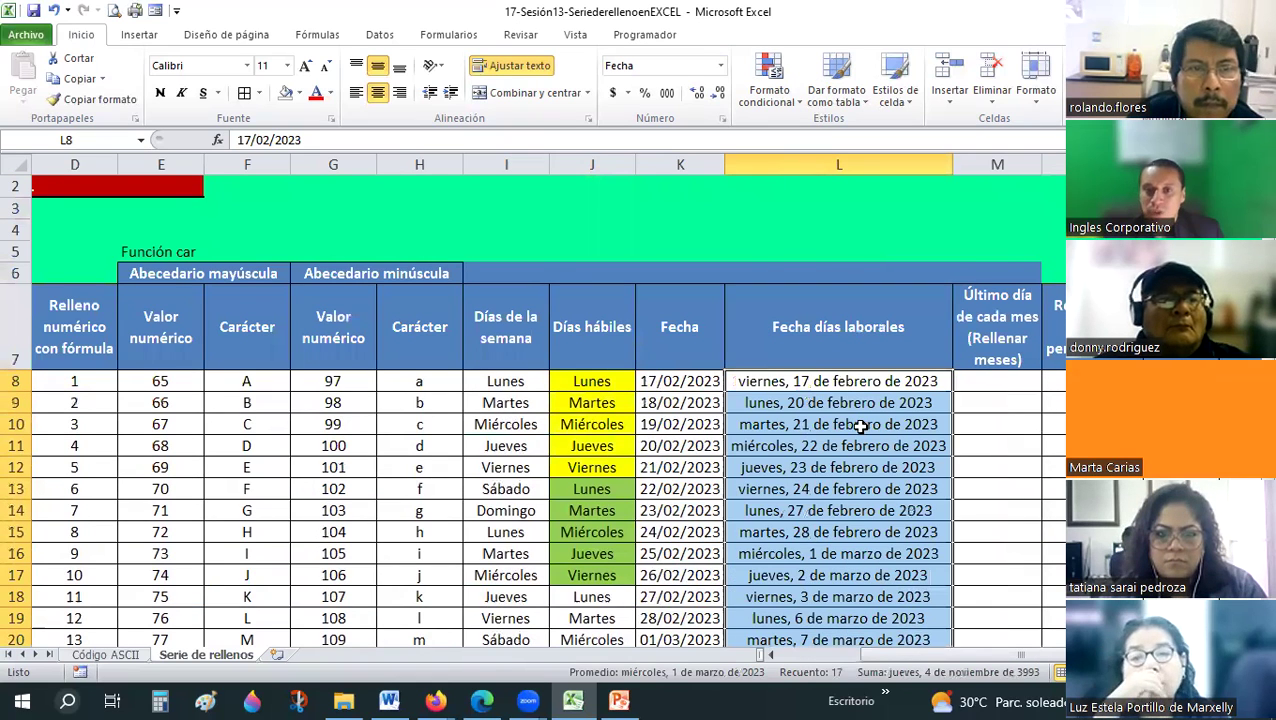
left_click(860, 426)
scroll(860, 426, "down", 1)
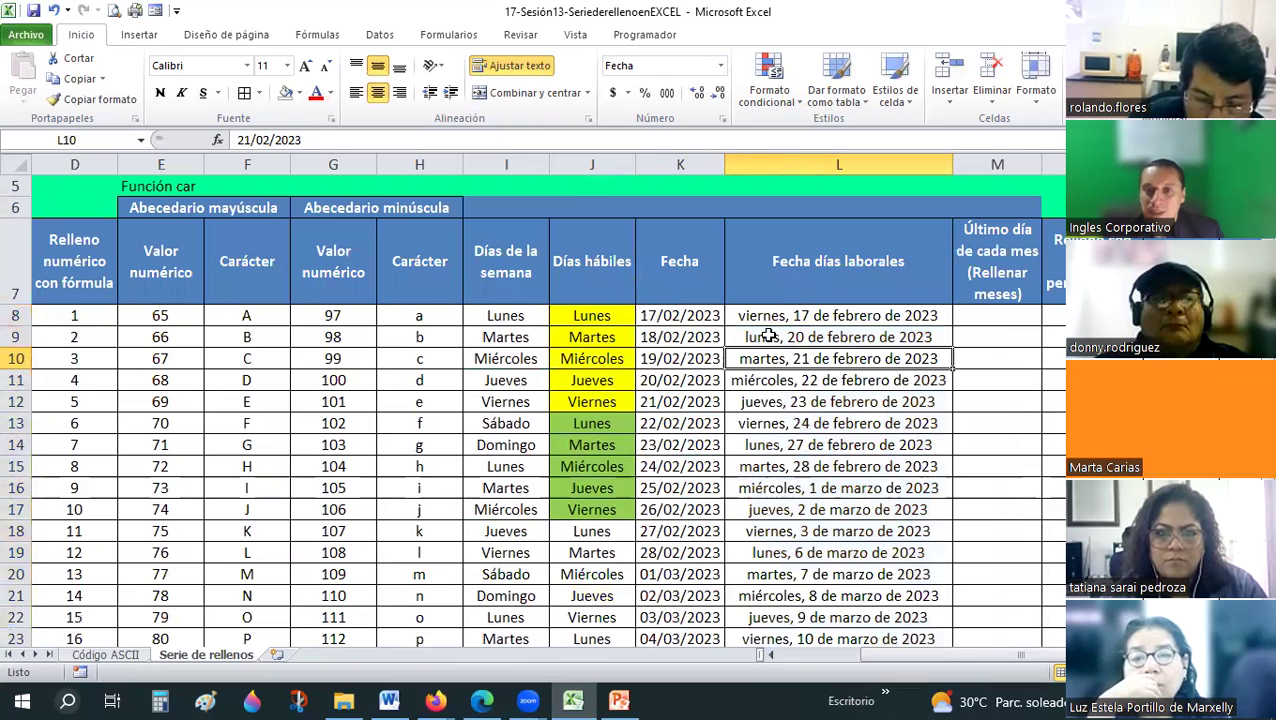
left_click(768, 316)
left_click(745, 337)
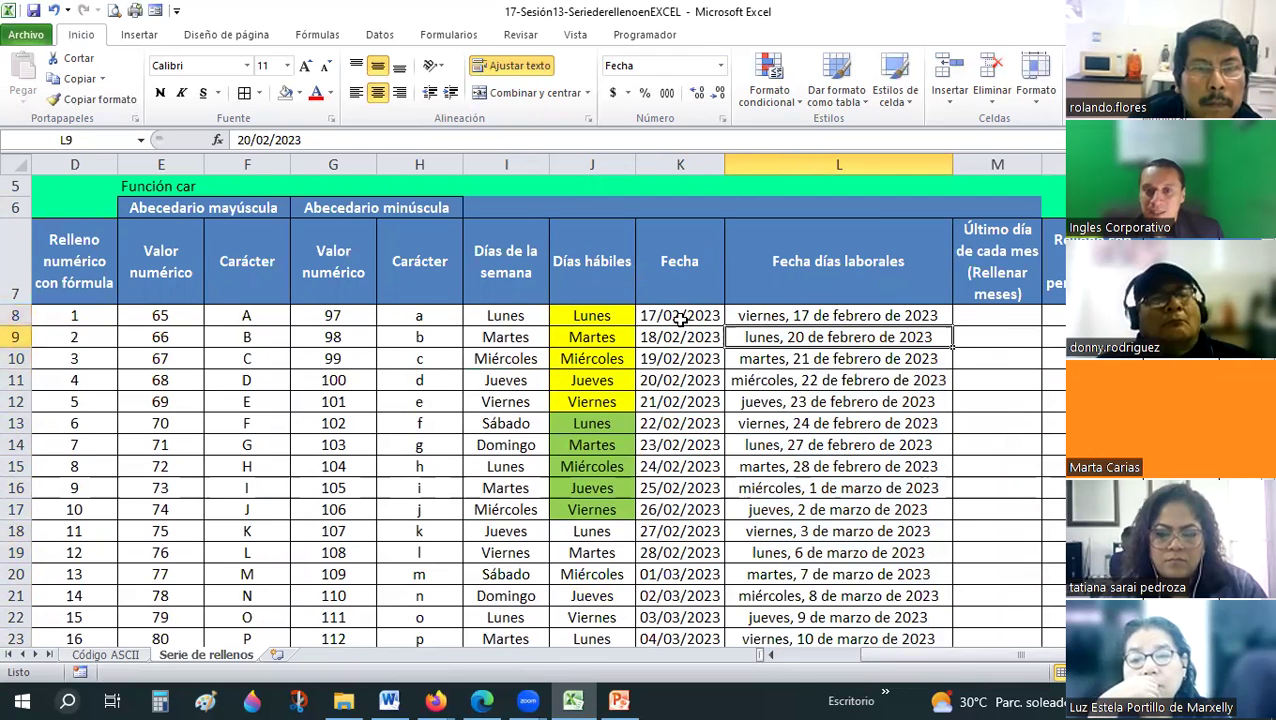
Format the Fecha dates K8:K24 as Fecha larga.
left_click_drag(680, 318, 684, 671)
left_click_drag(680, 531, 681, 533)
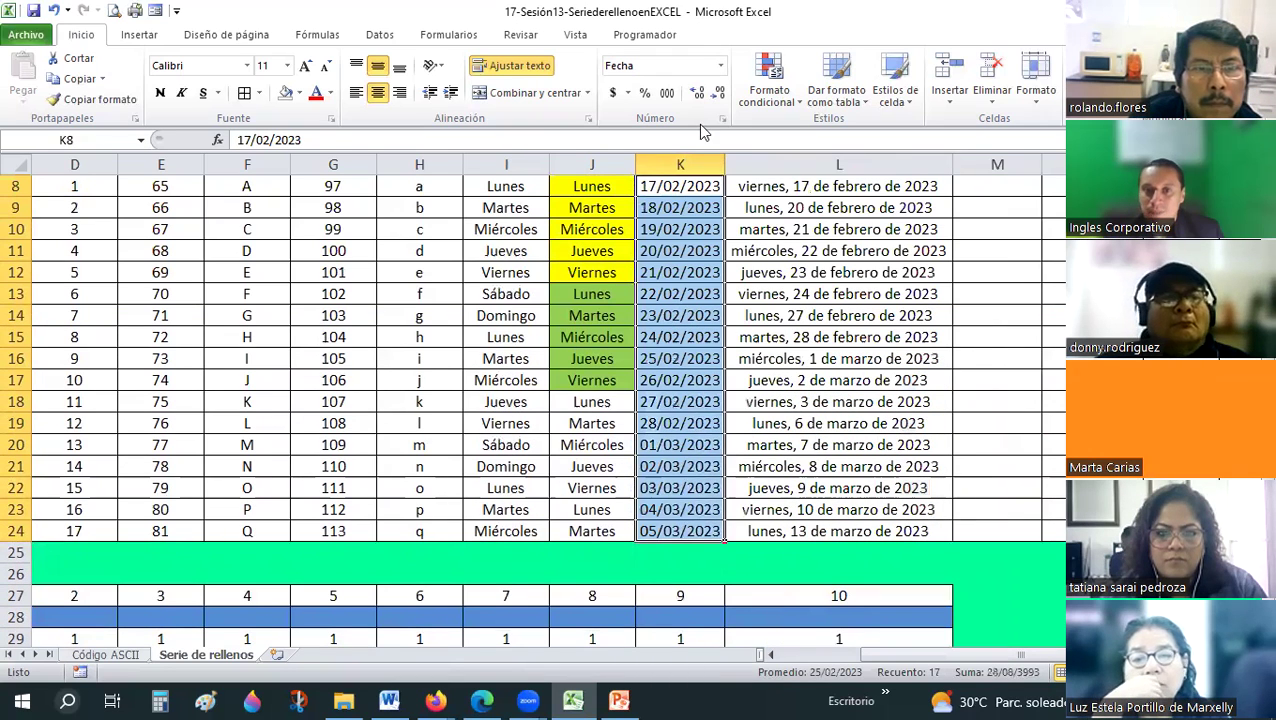
left_click(720, 65)
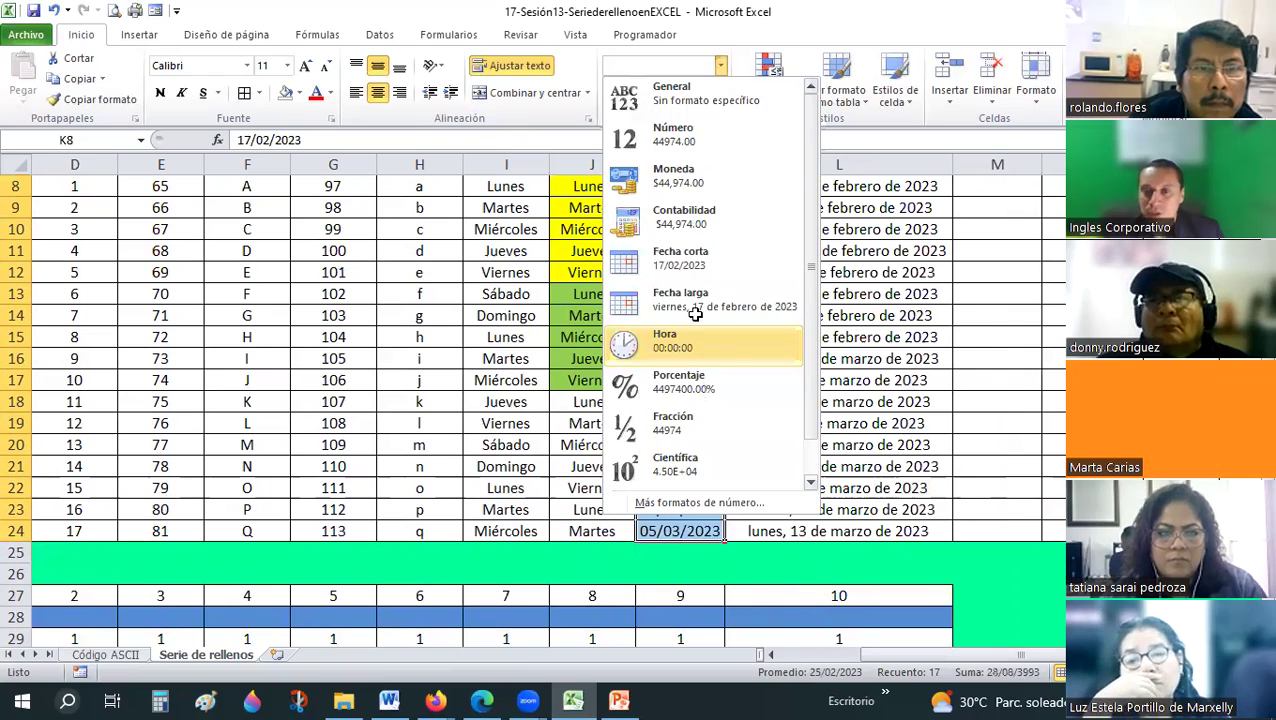
left_click(715, 300)
left_click(787, 356)
scroll(775, 336, "up", 2)
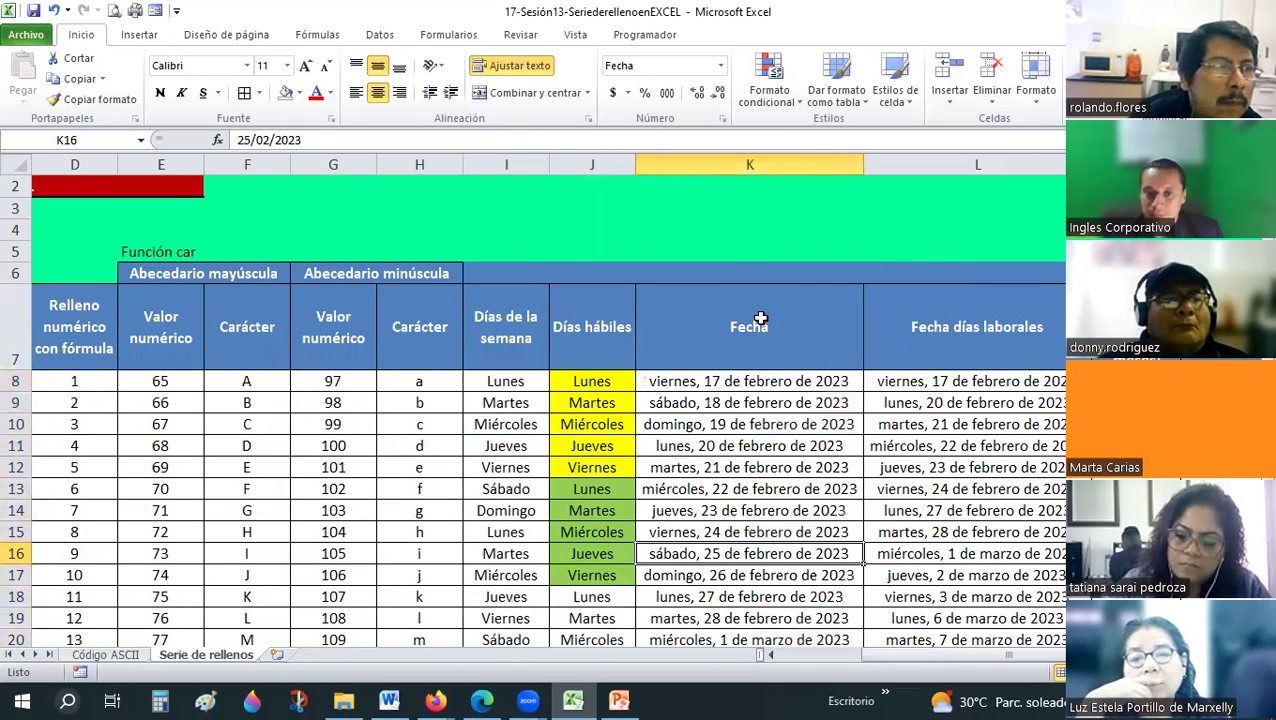
scroll(765, 320, "down", 1)
Shade the workday dates L8:L13 yellow.
left_click_drag(935, 316, 931, 406)
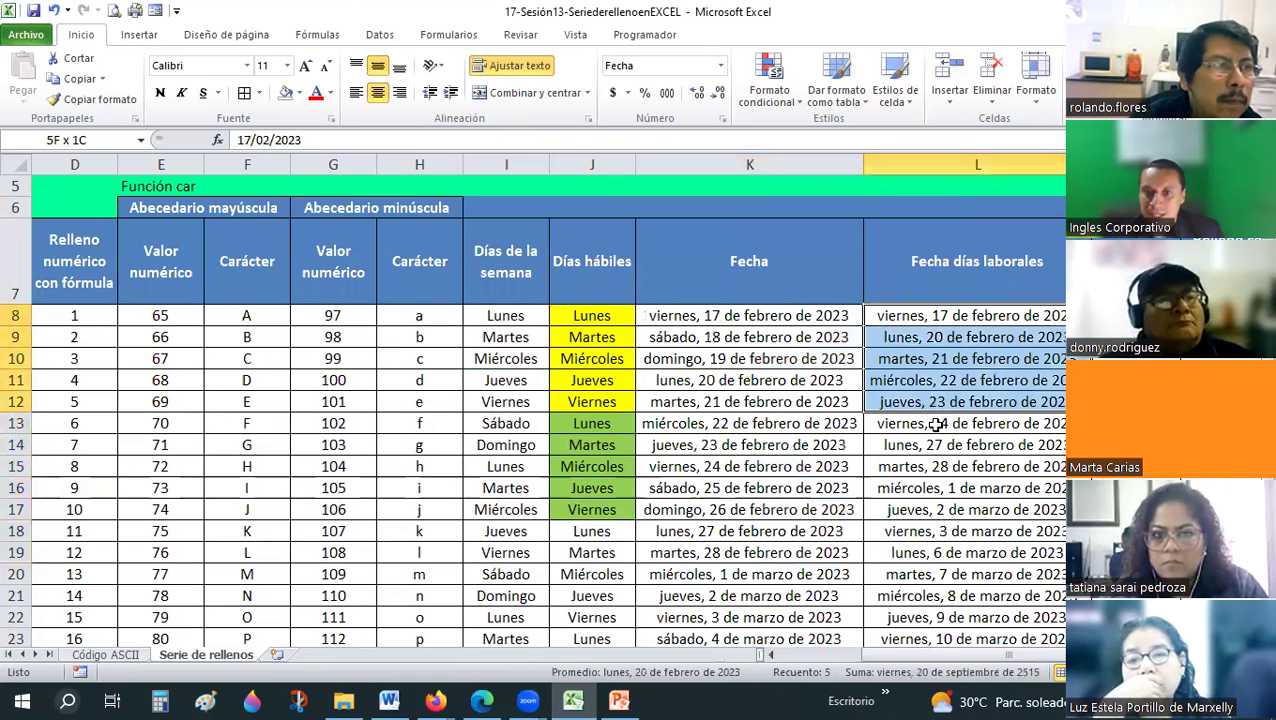
left_click_drag(931, 406, 931, 424)
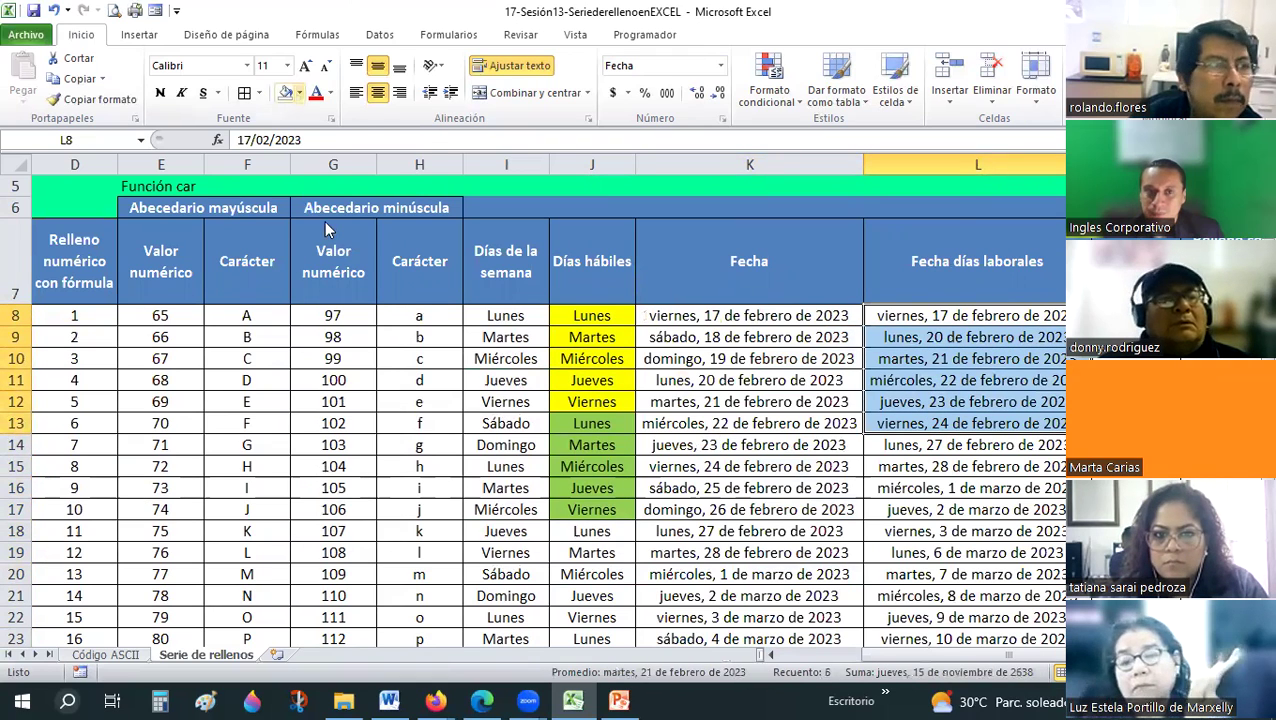
left_click(298, 94)
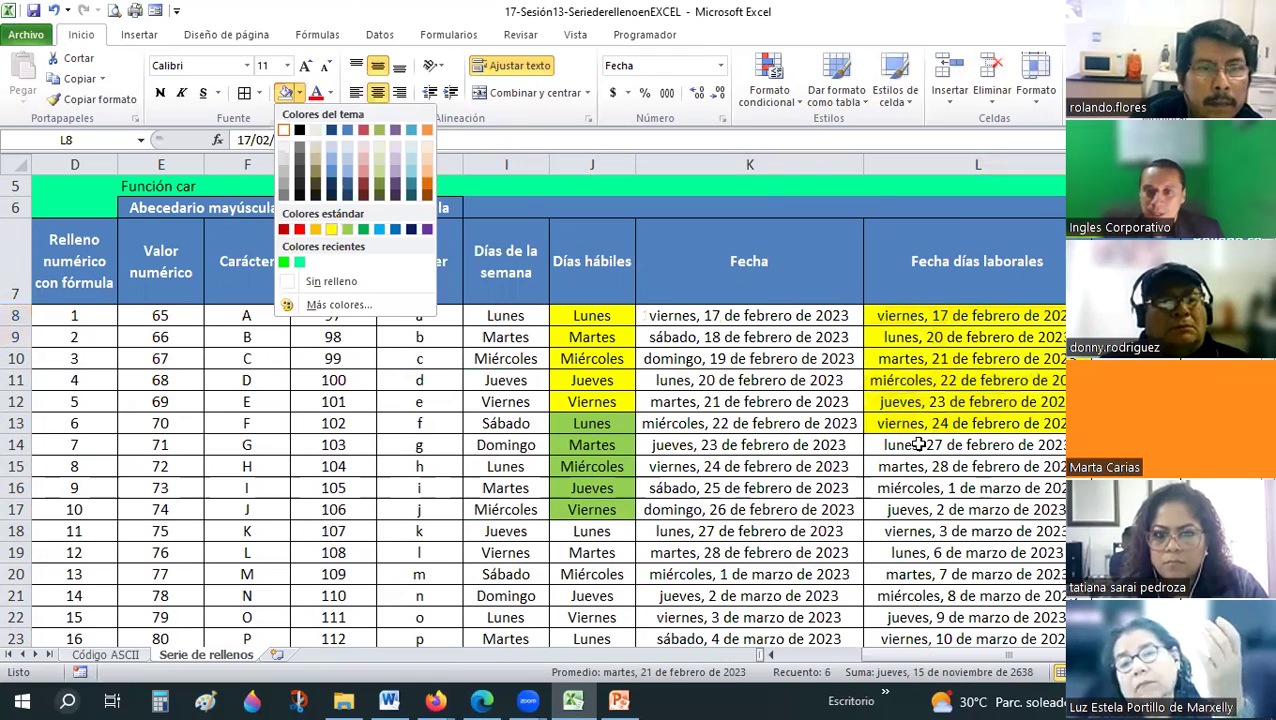
left_click(333, 229)
Shade the workday dates L14:L18 green.
left_click_drag(977, 445, 977, 531)
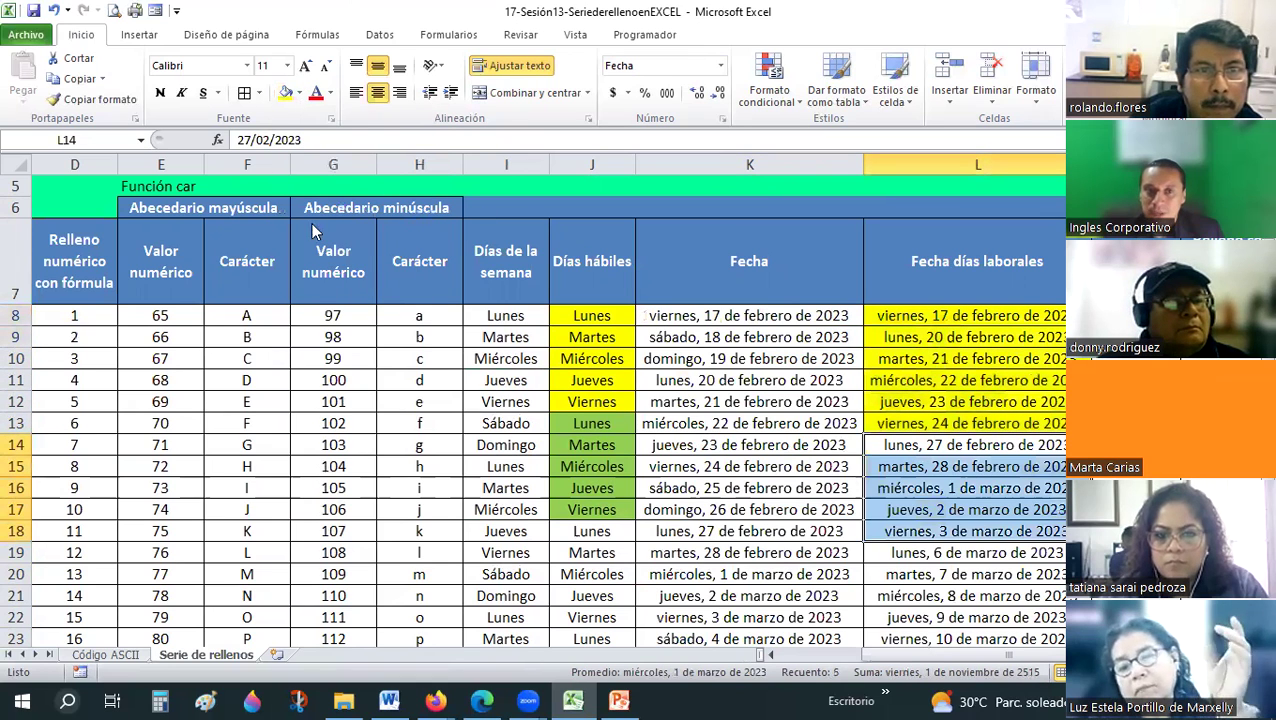
left_click(298, 94)
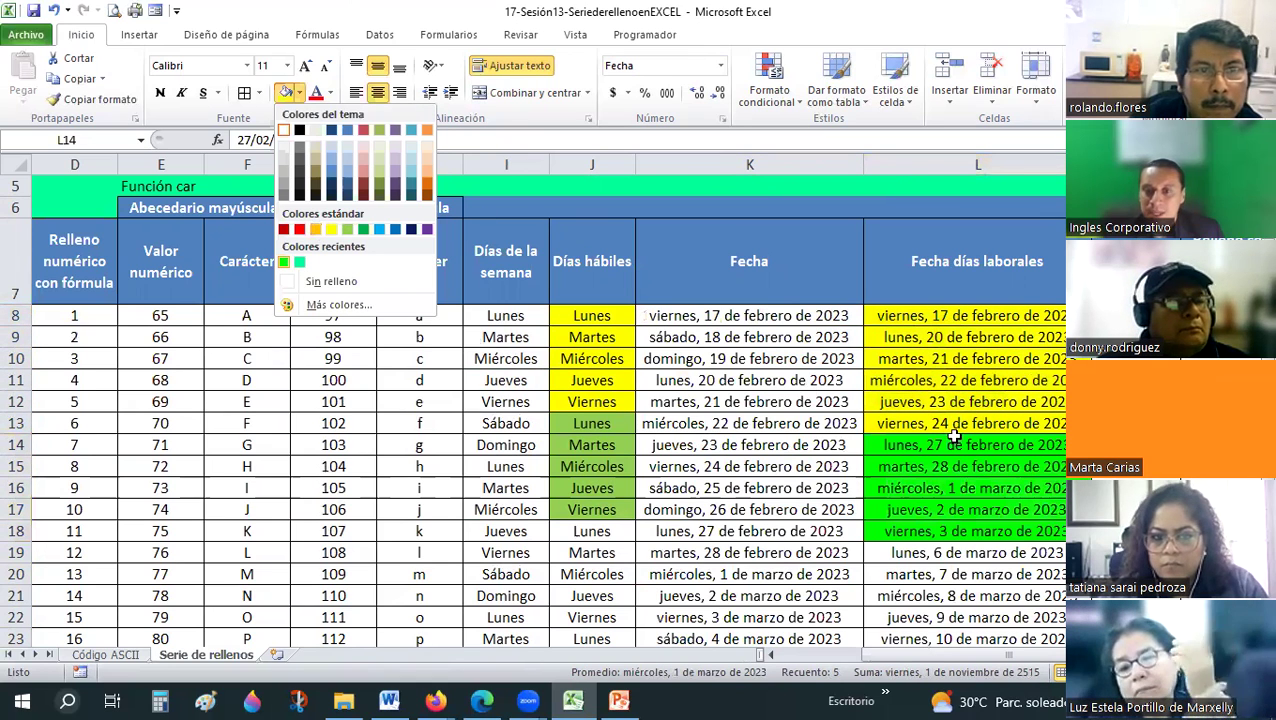
left_click(287, 263)
scroll(948, 480, "down", 1)
left_click_drag(951, 505, 926, 446)
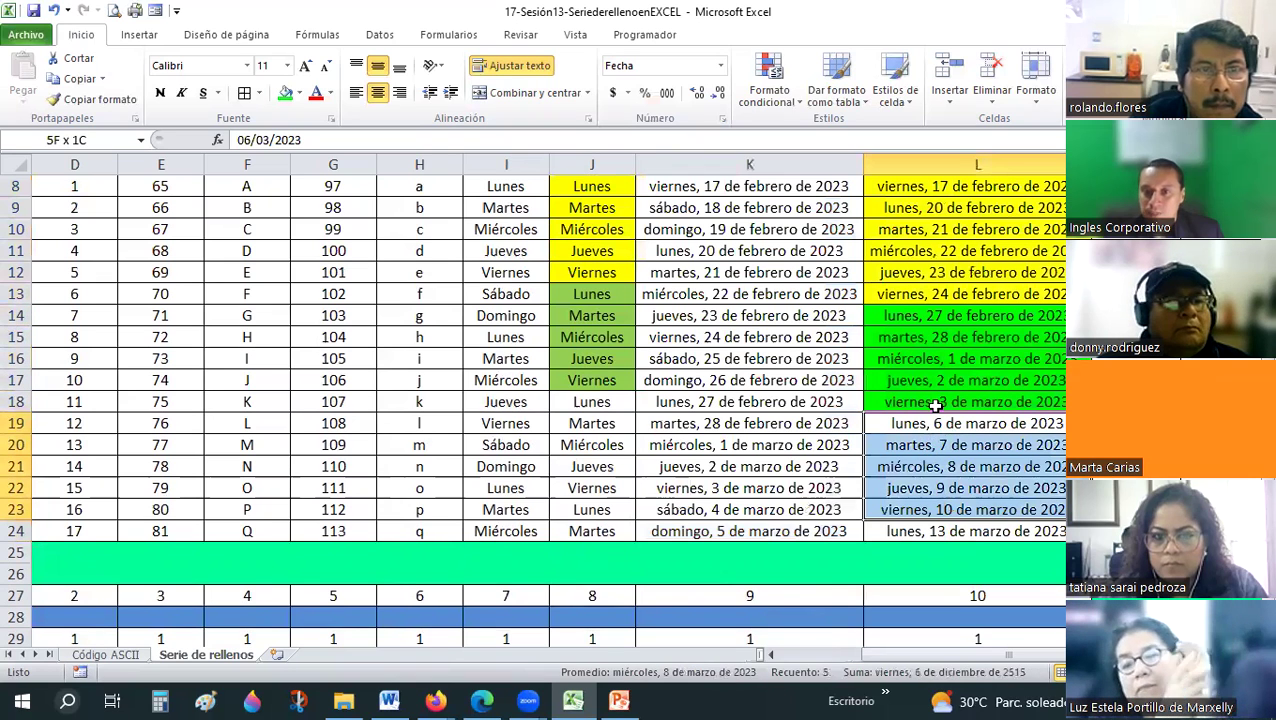
left_click(926, 466)
scroll(757, 390, "up", 3)
left_click(757, 385)
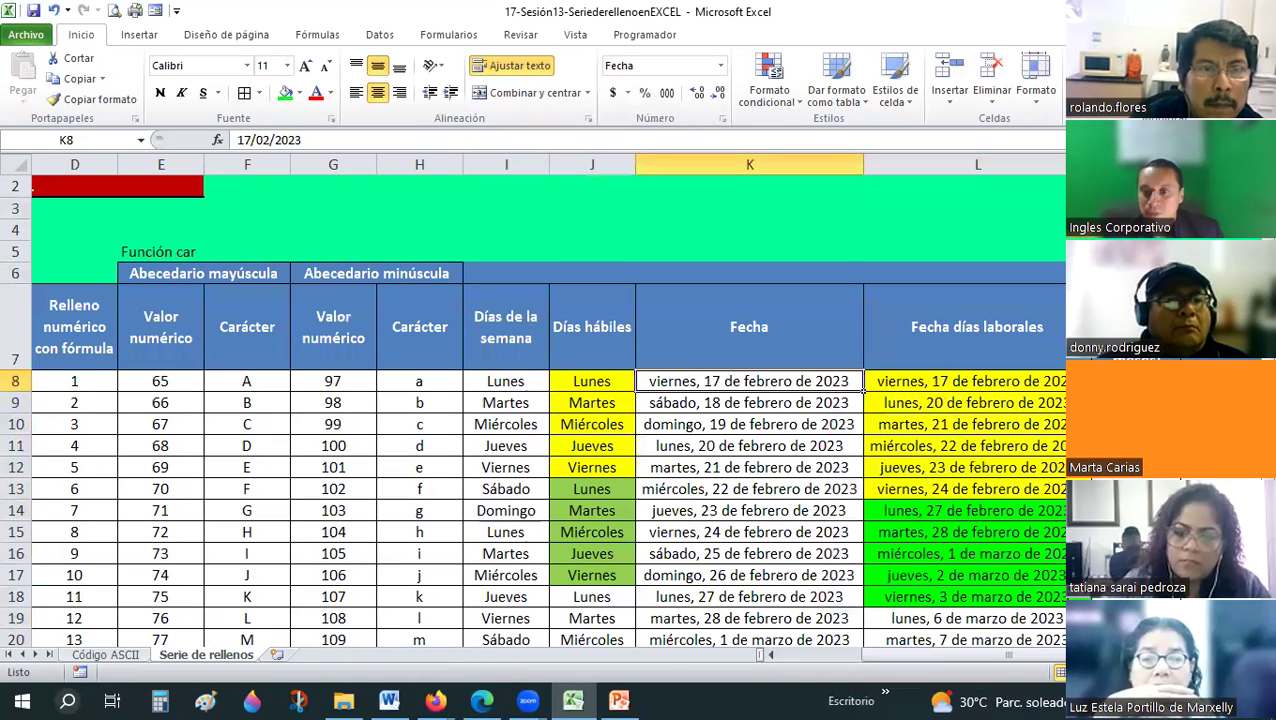
scroll(982, 401, "right", 1)
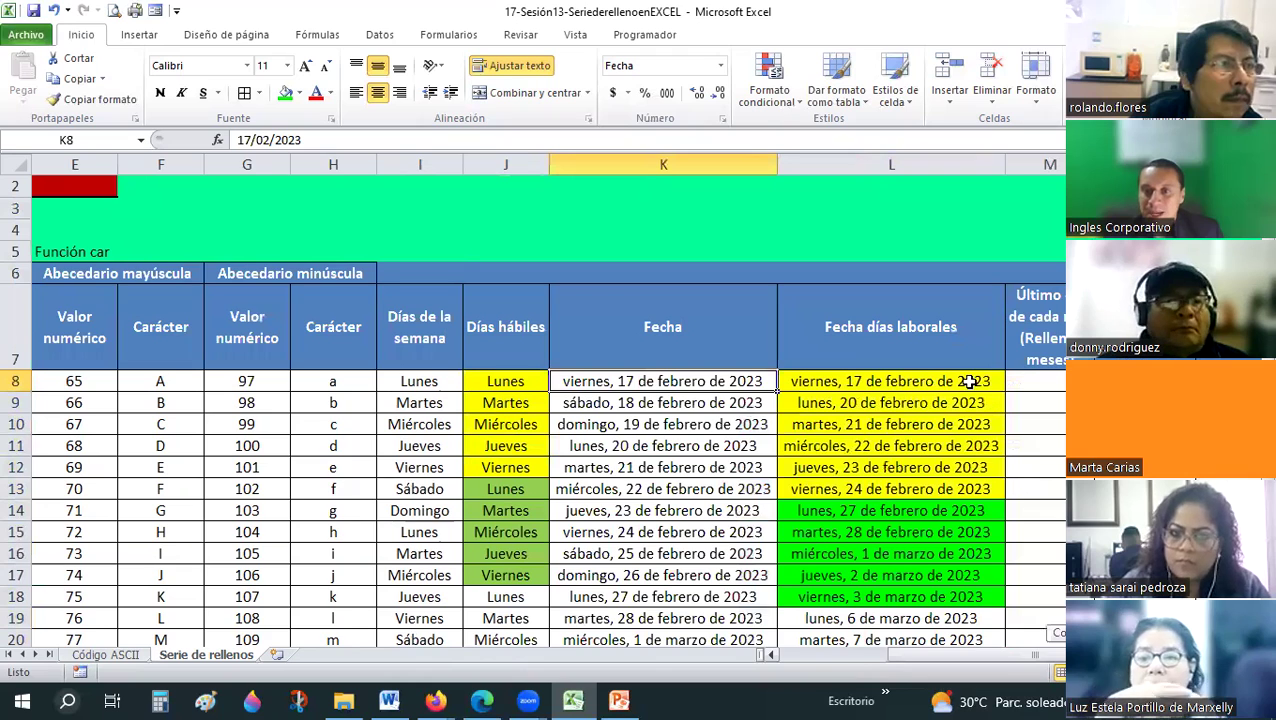
scroll(975, 395, "right", 1)
Enter 31-ene in M8 and fill the date down column M.
left_click(969, 381)
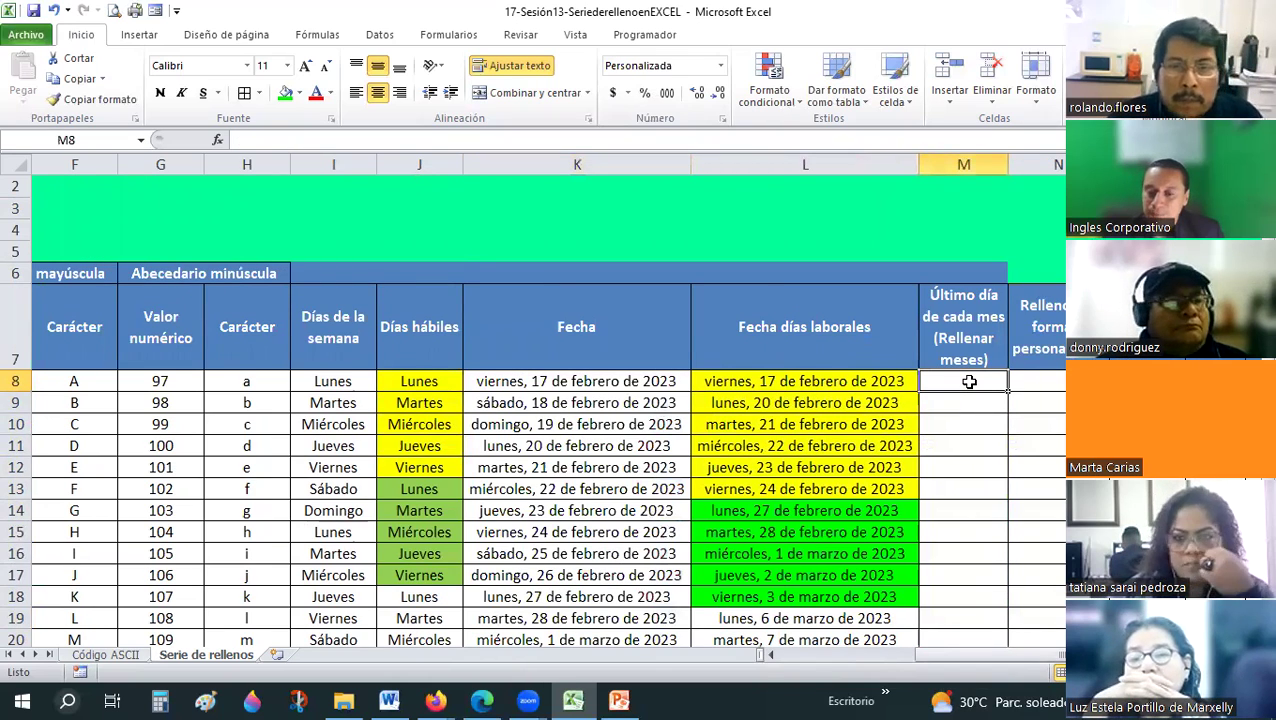
type("31-")
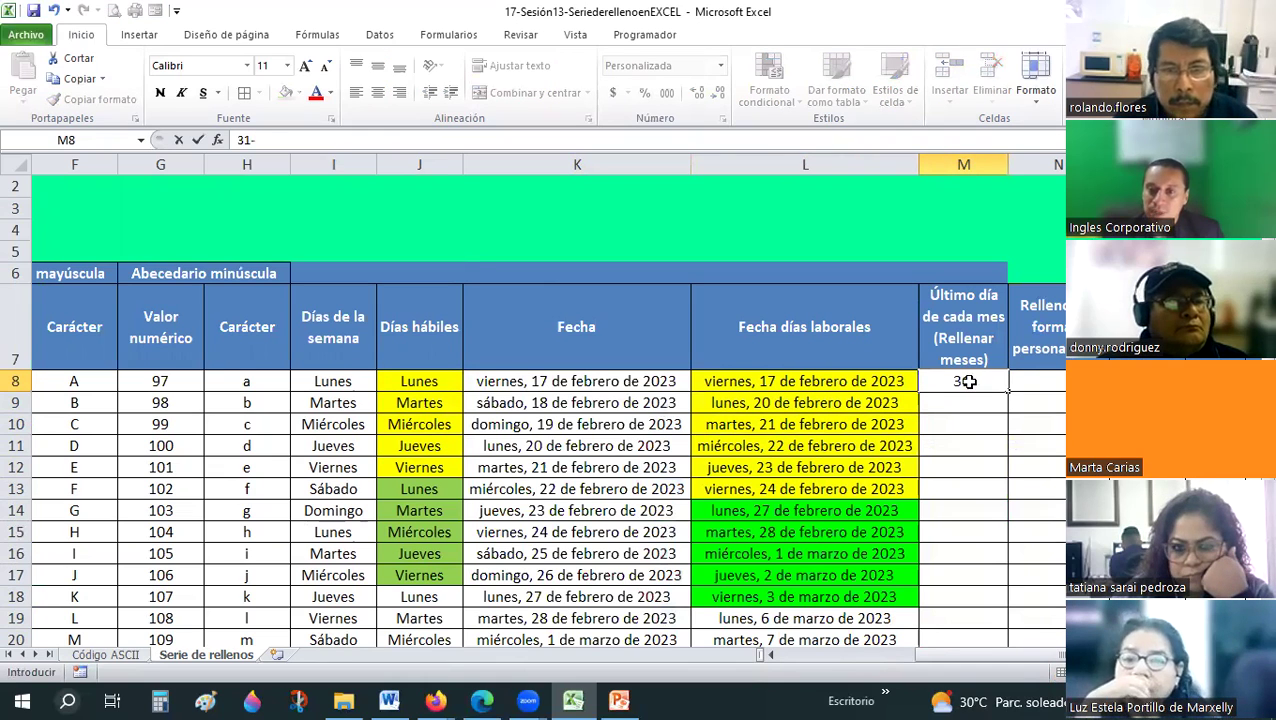
type("ene")
key("ctrl+Return")
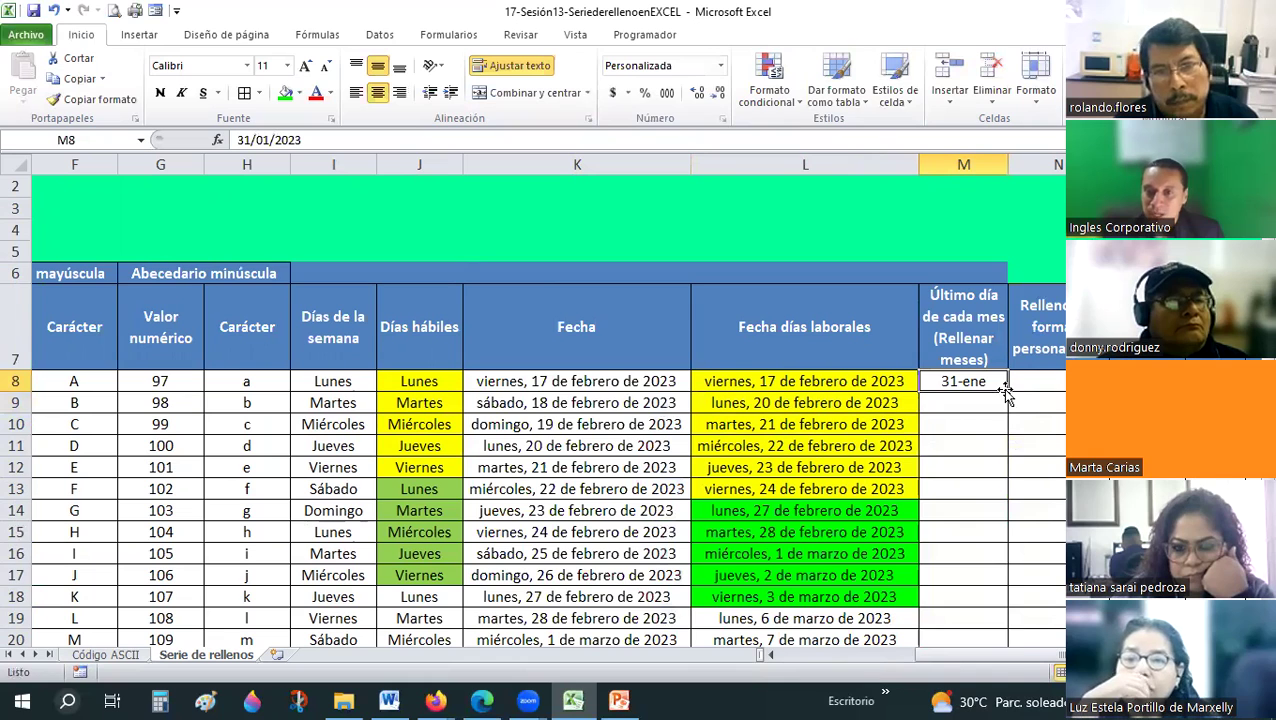
double_click(1005, 392)
scroll(988, 428, "down", 2)
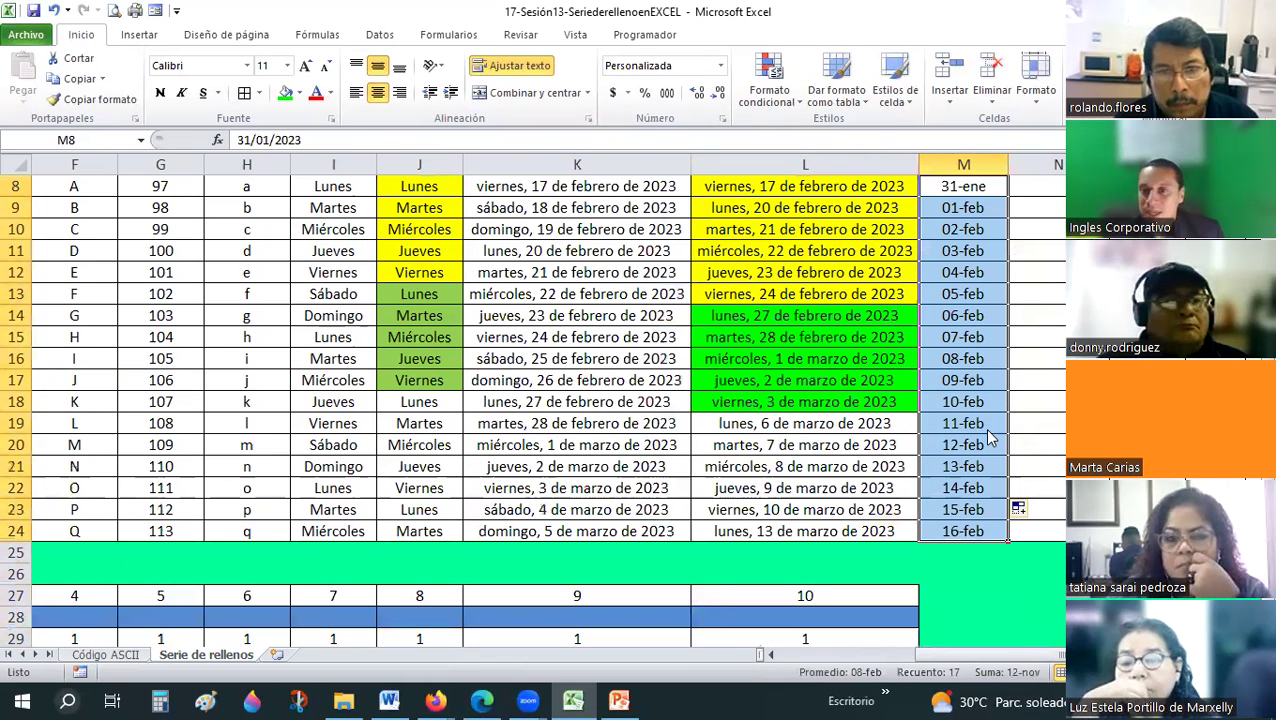
Change the M column fill to Rellenar meses so it steps by month-end dates.
right_click(988, 438)
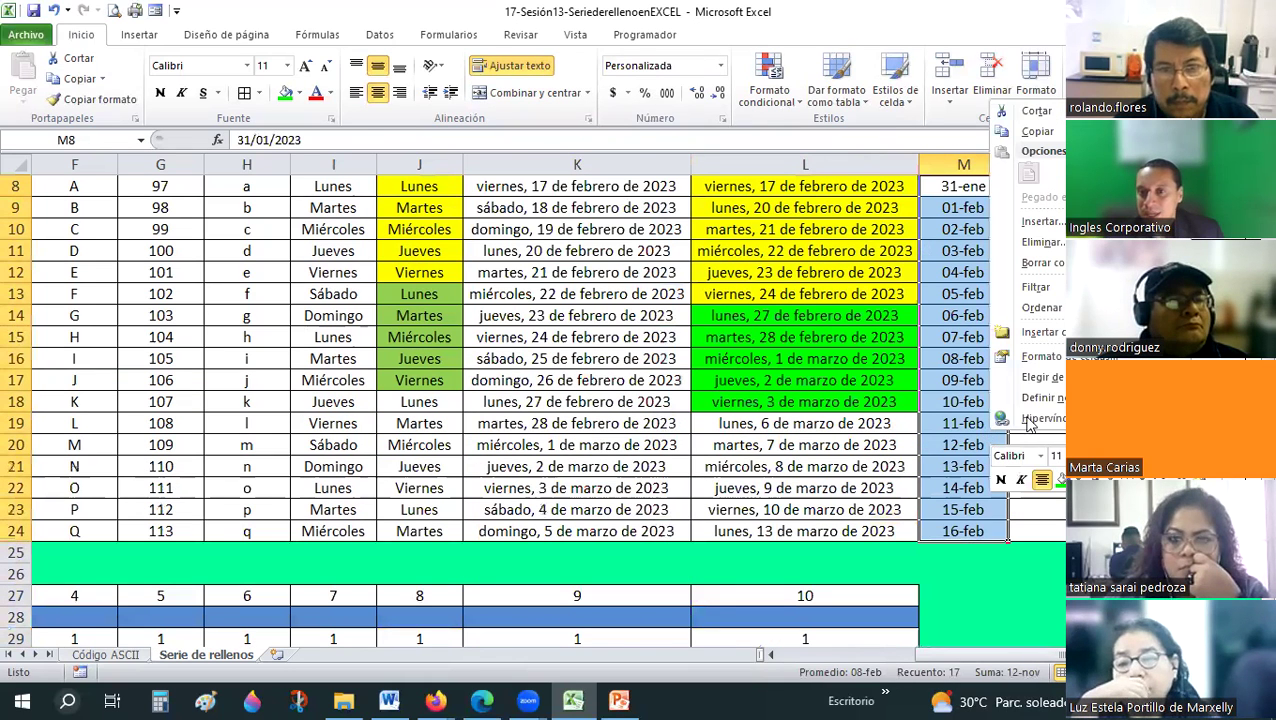
left_click(1028, 562)
left_click(1028, 553)
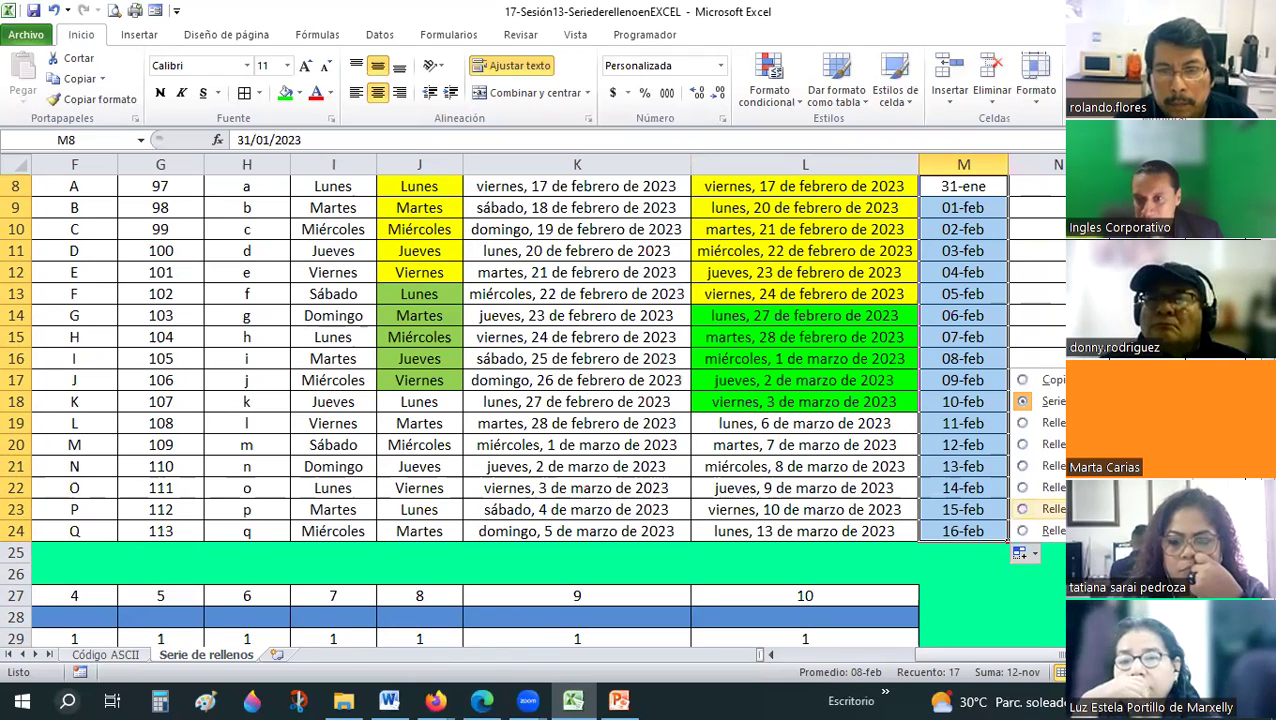
left_click(1040, 509)
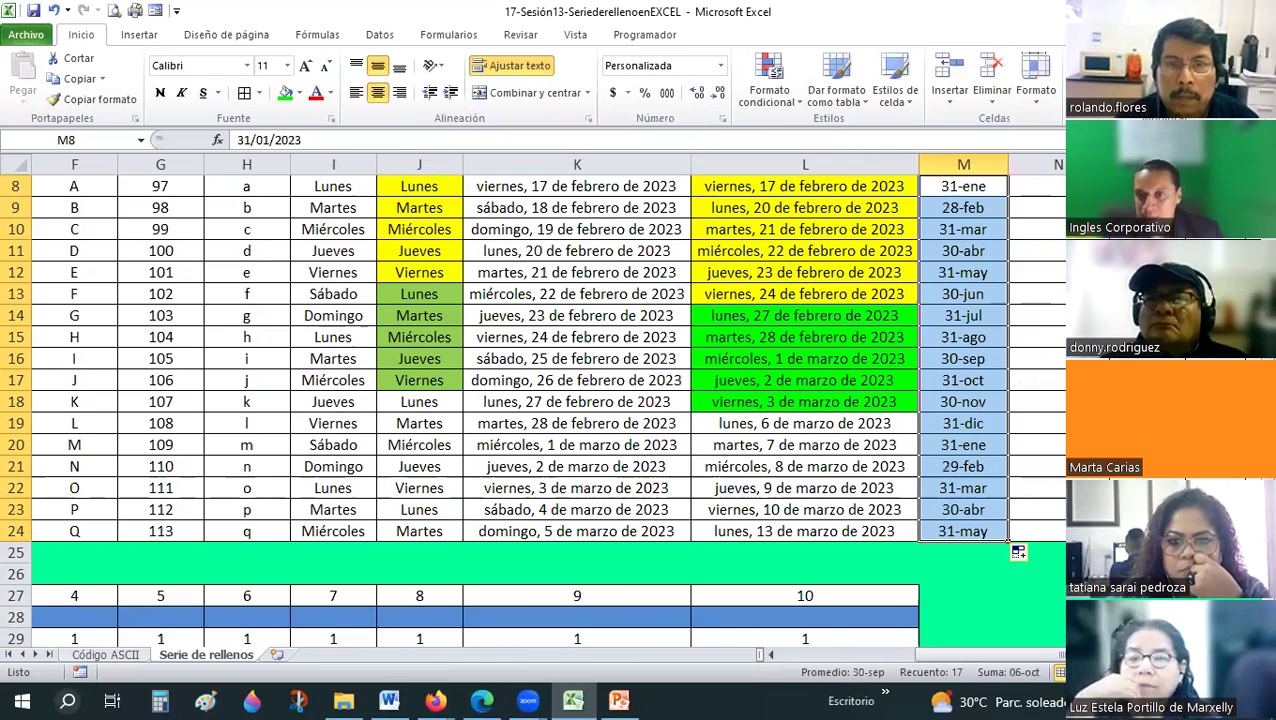
scroll(976, 315, "up", 1)
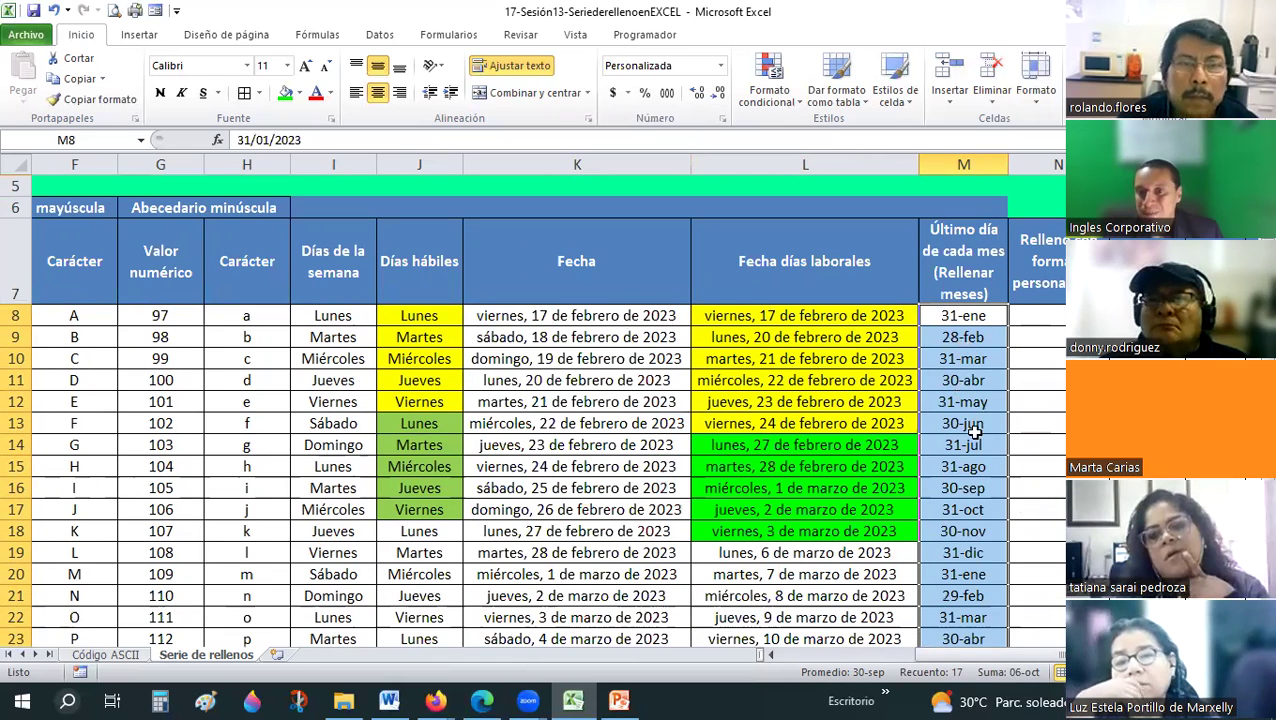
scroll(983, 515, "down", 1)
left_click(1000, 484)
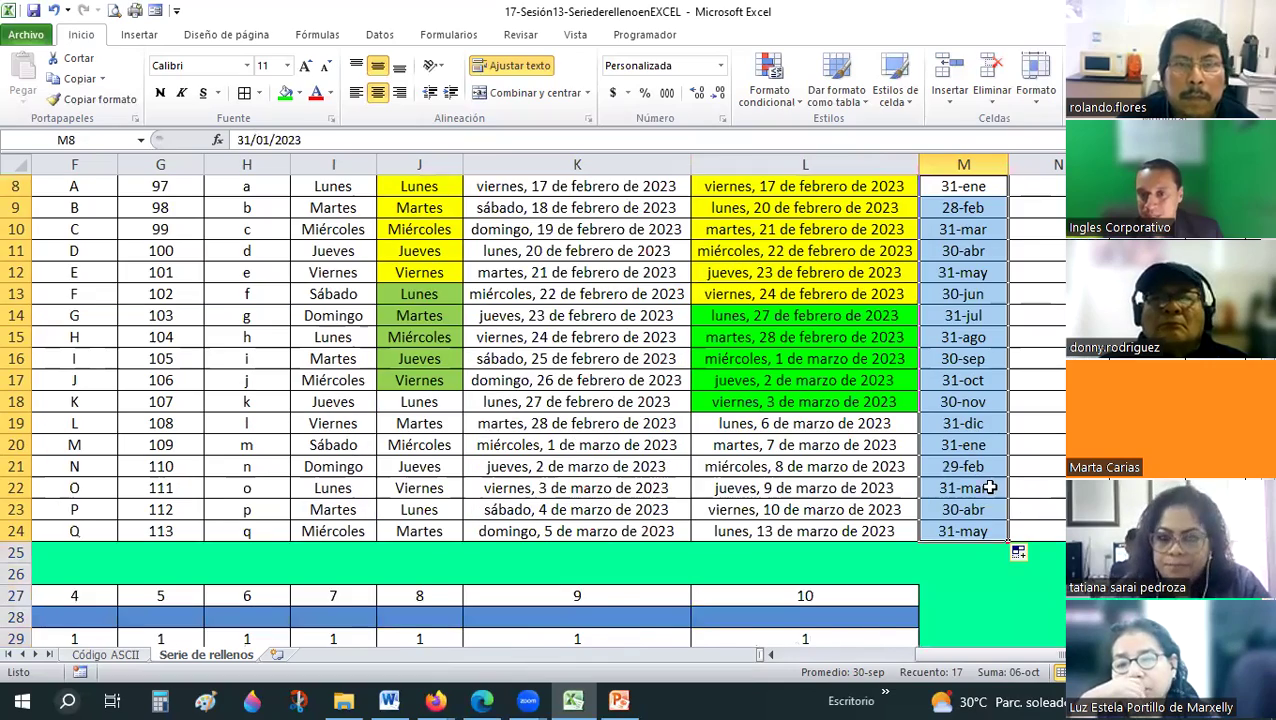
scroll(691, 396, "up", 2)
scroll(691, 396, "up", 1)
Check the month-end dates, such as 30-abr in M11, then switch to the browser.
mouse_move(600, 404)
left_mouse_down()
mouse_move(900, 620)
mouse_move(946, 455)
left_mouse_up()
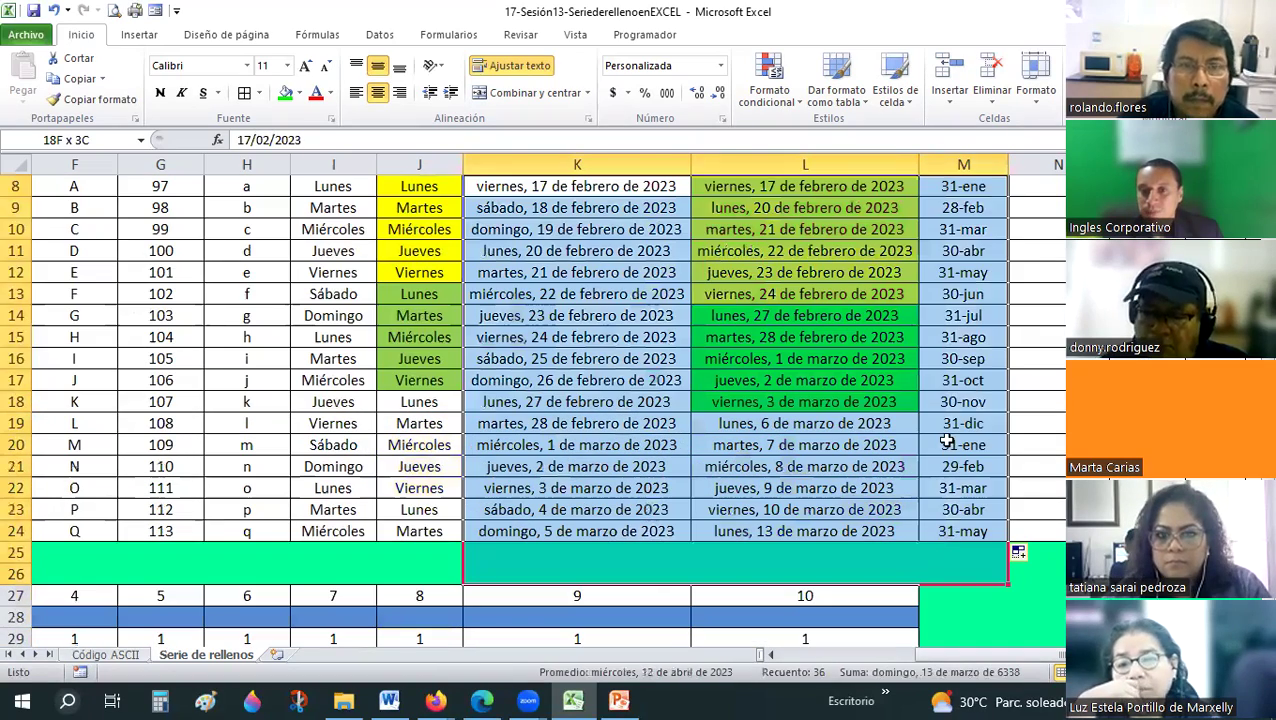
scroll(946, 441, "up", 1)
scroll(946, 441, "up", 1)
left_click(946, 441)
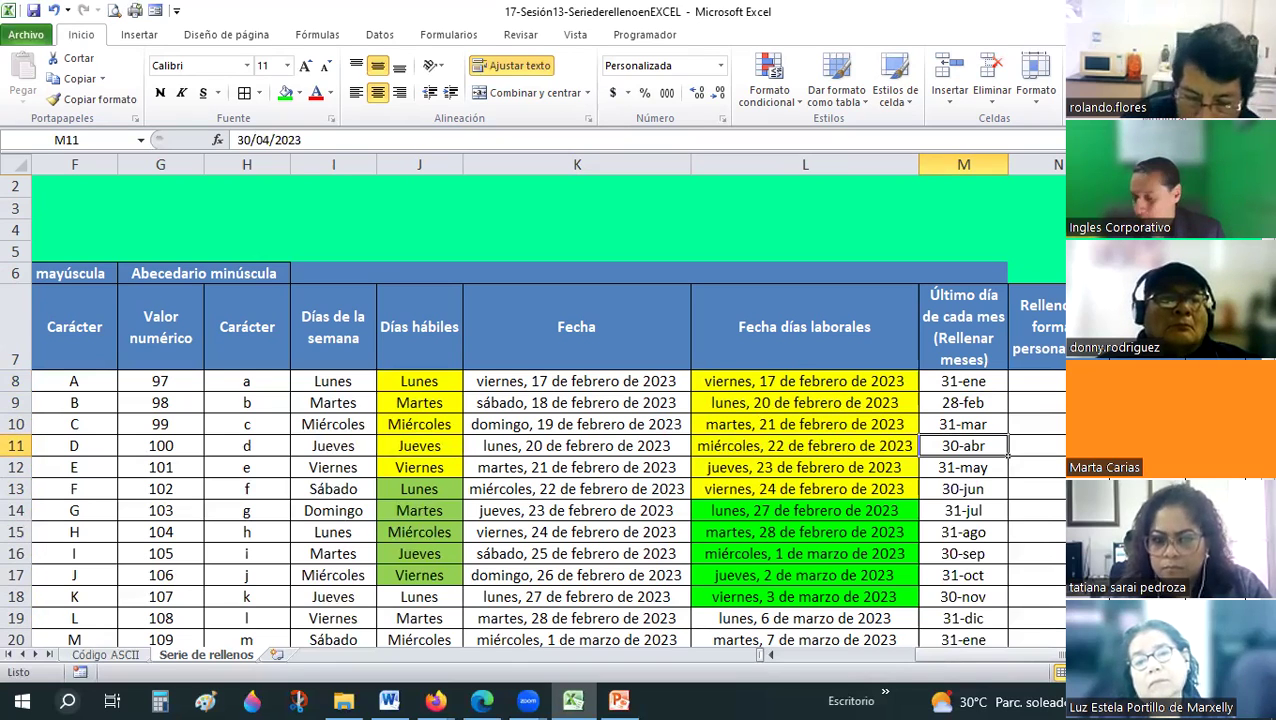
key("alt+Tab")
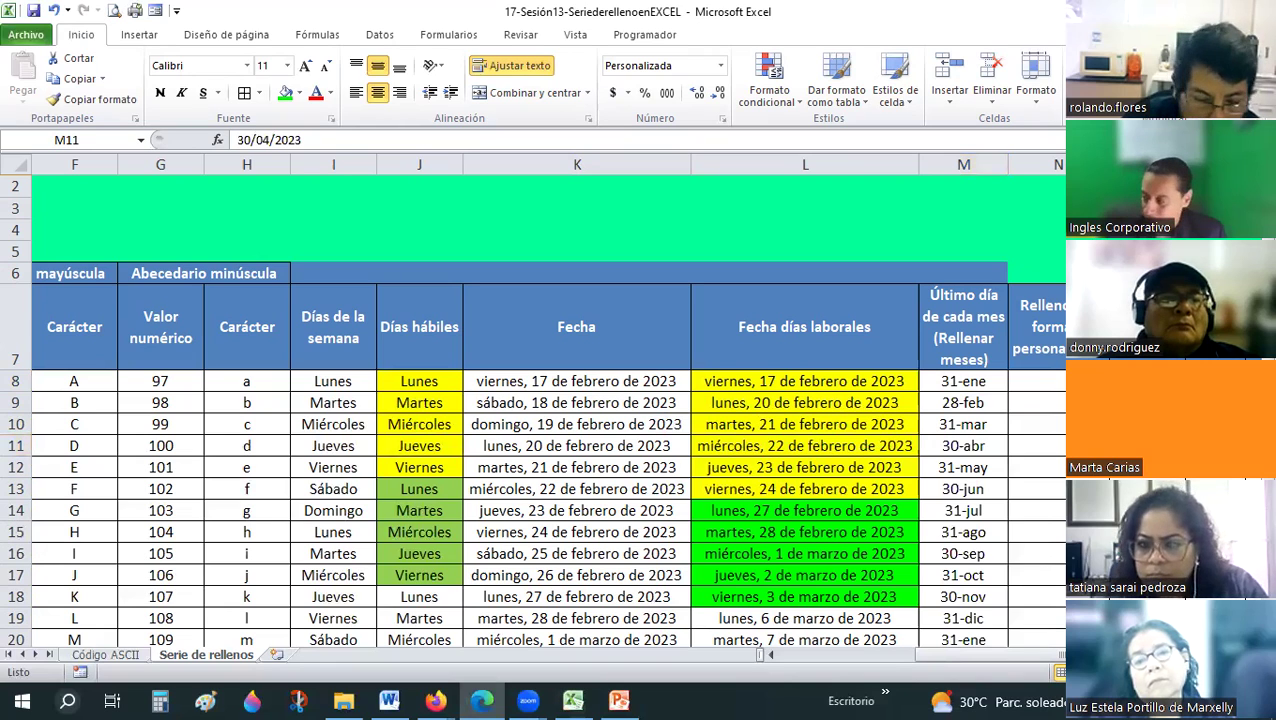
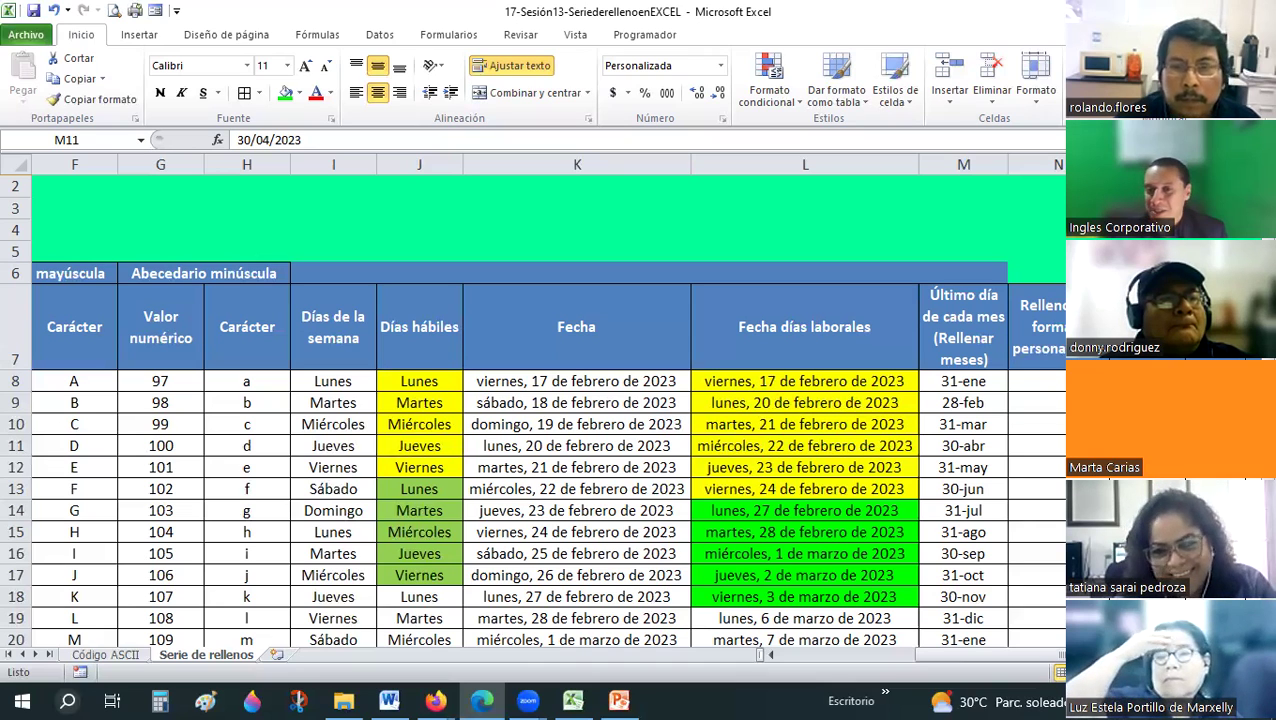
Review the workday and month-end dates in columns K through M.
left_click(852, 397)
scroll(852, 397, "down", 1)
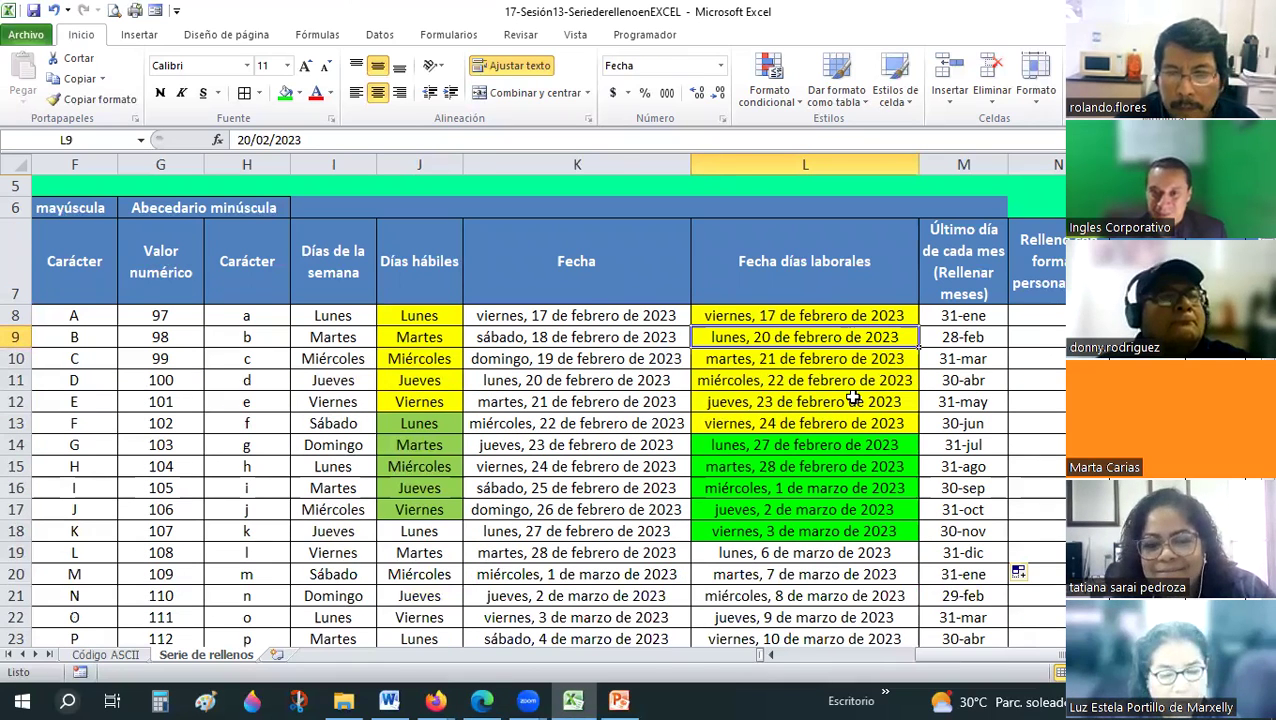
scroll(852, 397, "down", 2)
left_click(852, 397)
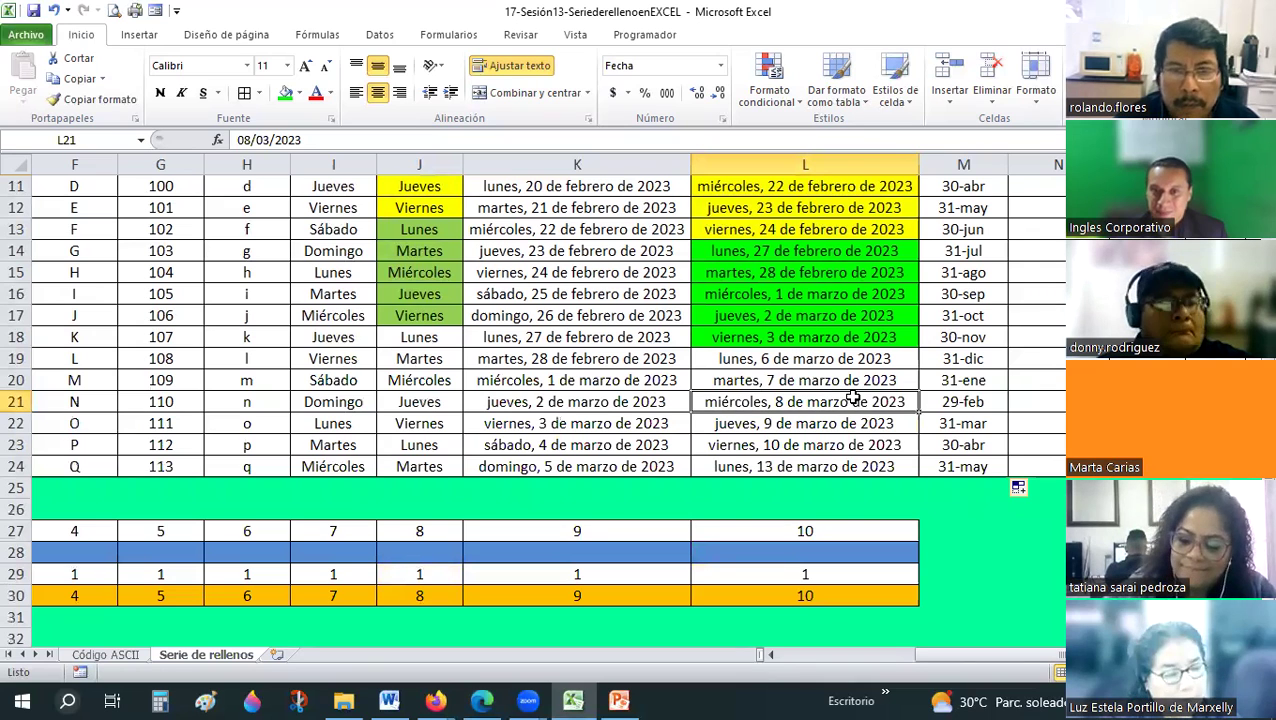
scroll(909, 377, "up", 3)
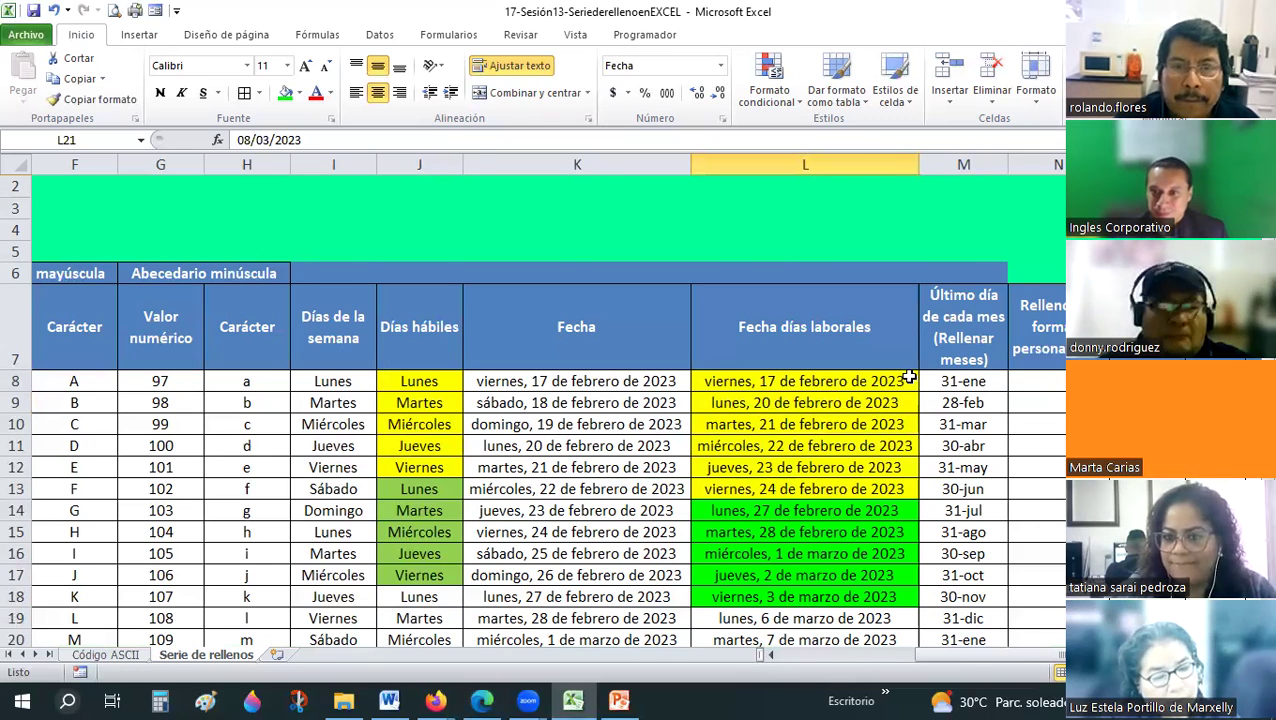
scroll(909, 377, "down", 1)
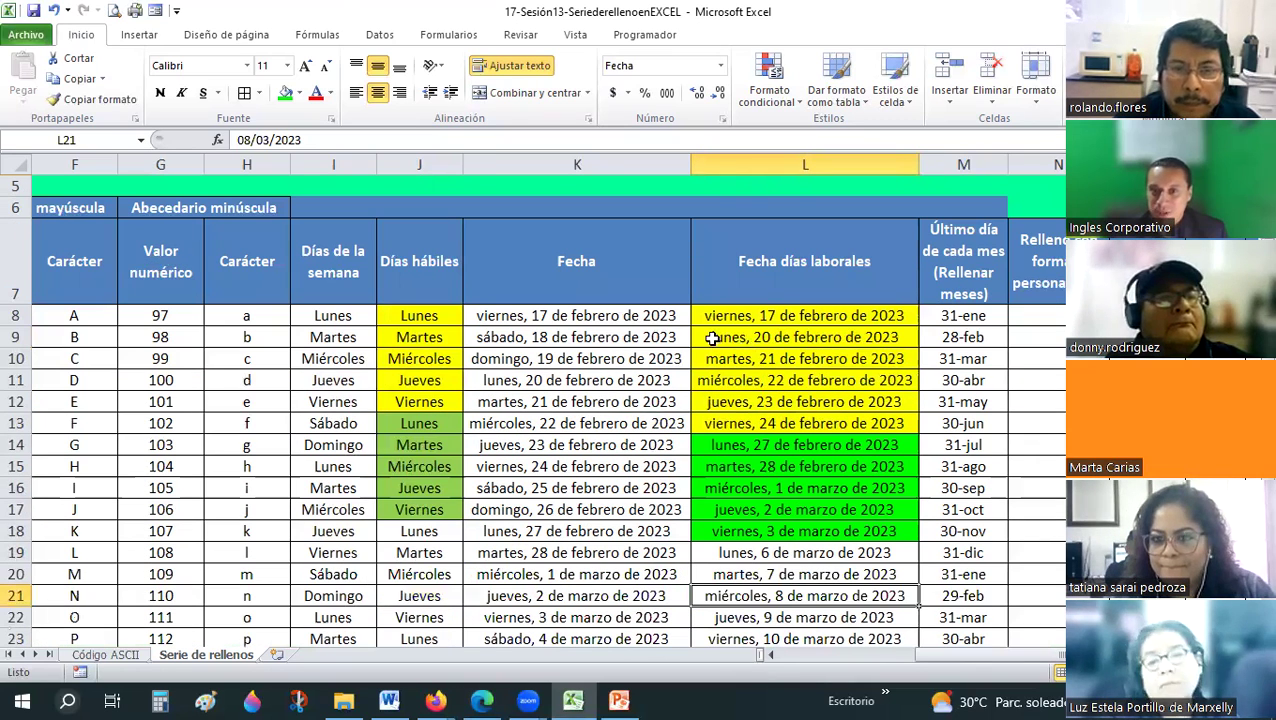
left_click_drag(680, 318, 895, 497)
left_click_drag(979, 593, 979, 600)
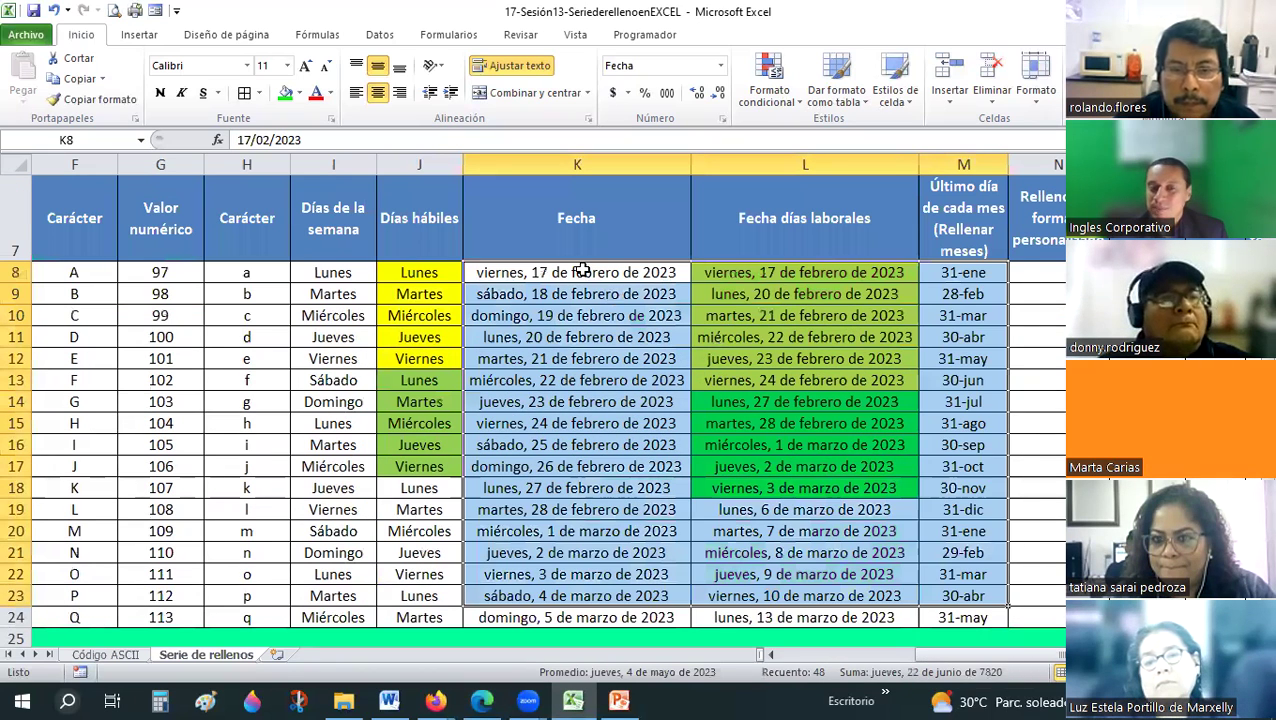
left_click(804, 466)
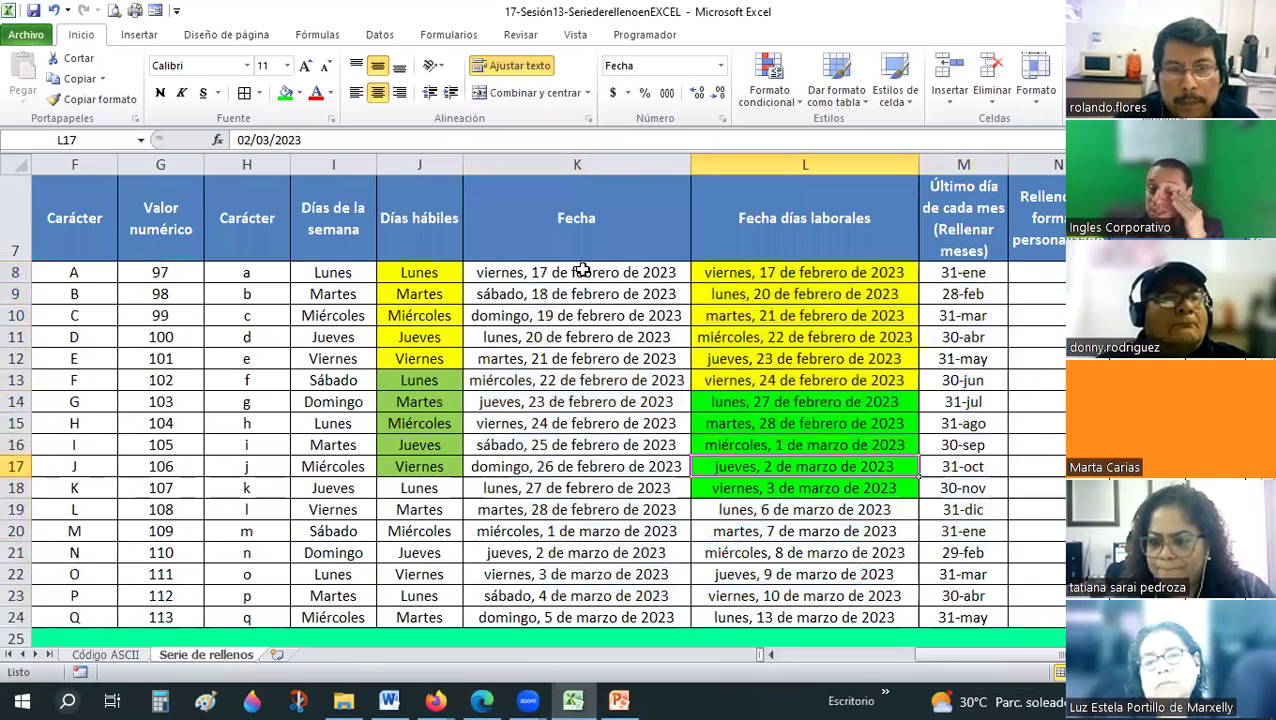
left_click(582, 272)
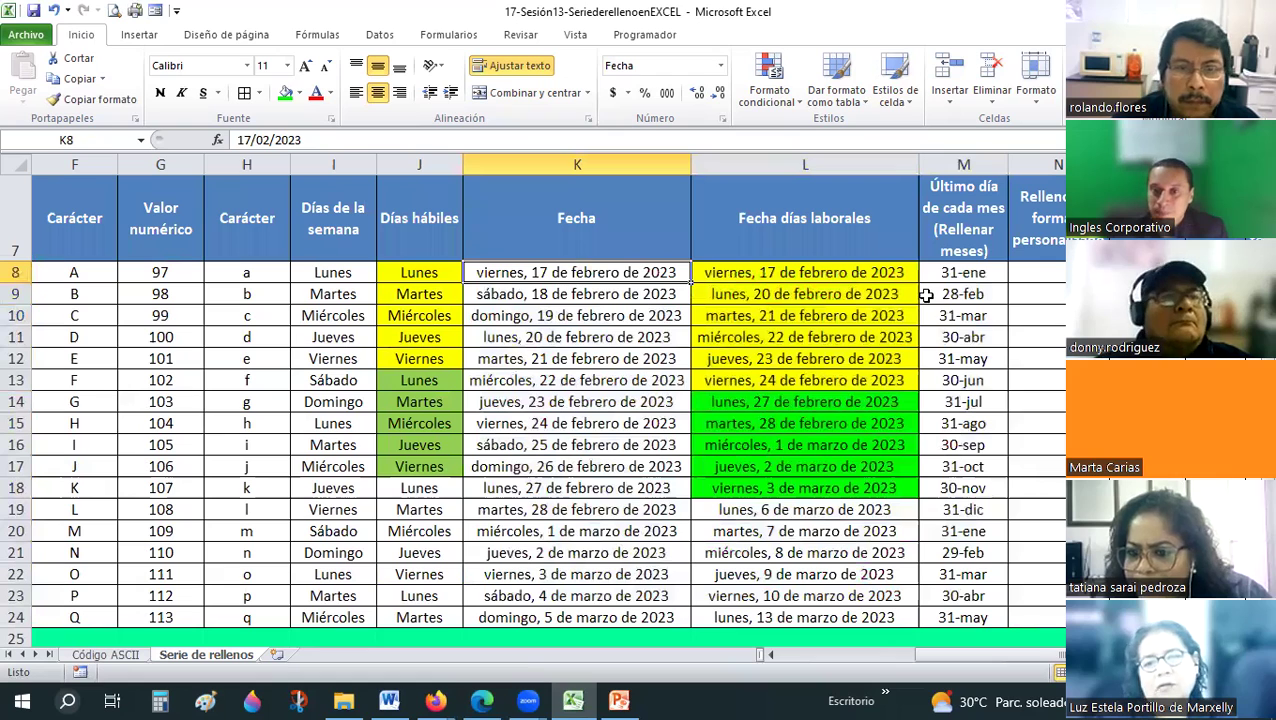
left_click(945, 272)
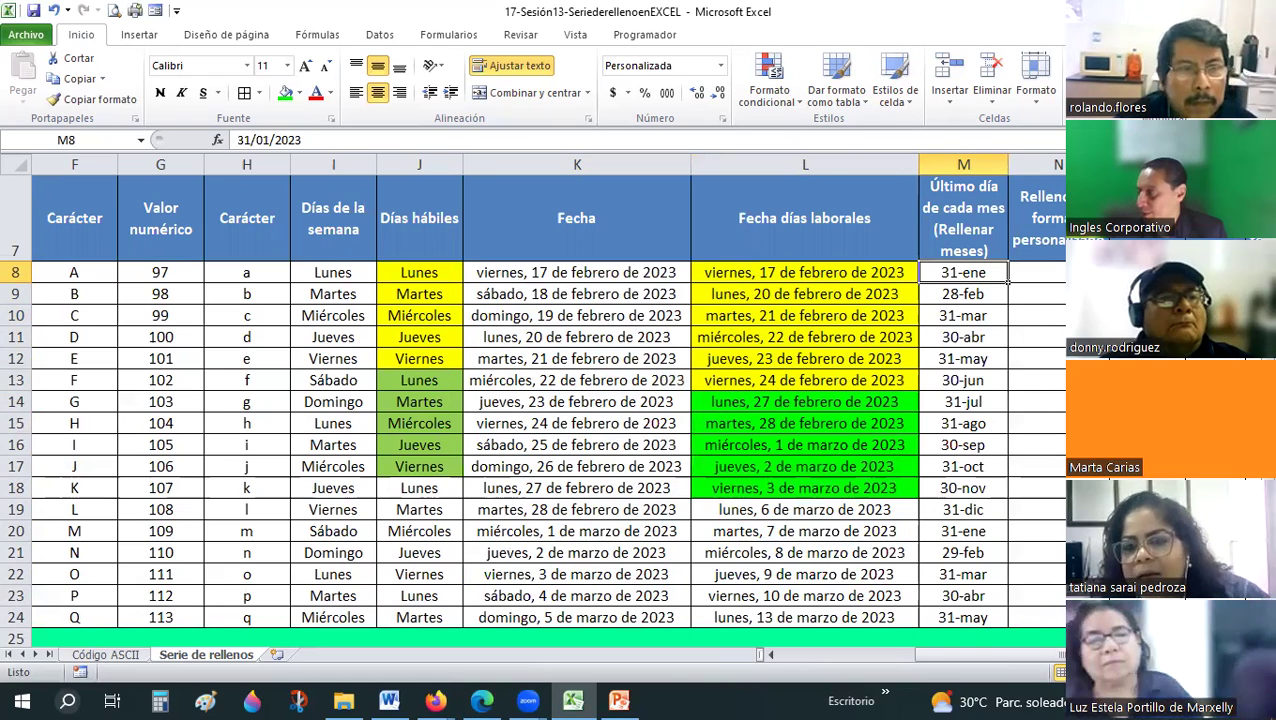
left_click(985, 292)
left_click(972, 266)
Enter 31-1-23 in M8 and fill down to M24 by months with Rellenar meses.
type("3")
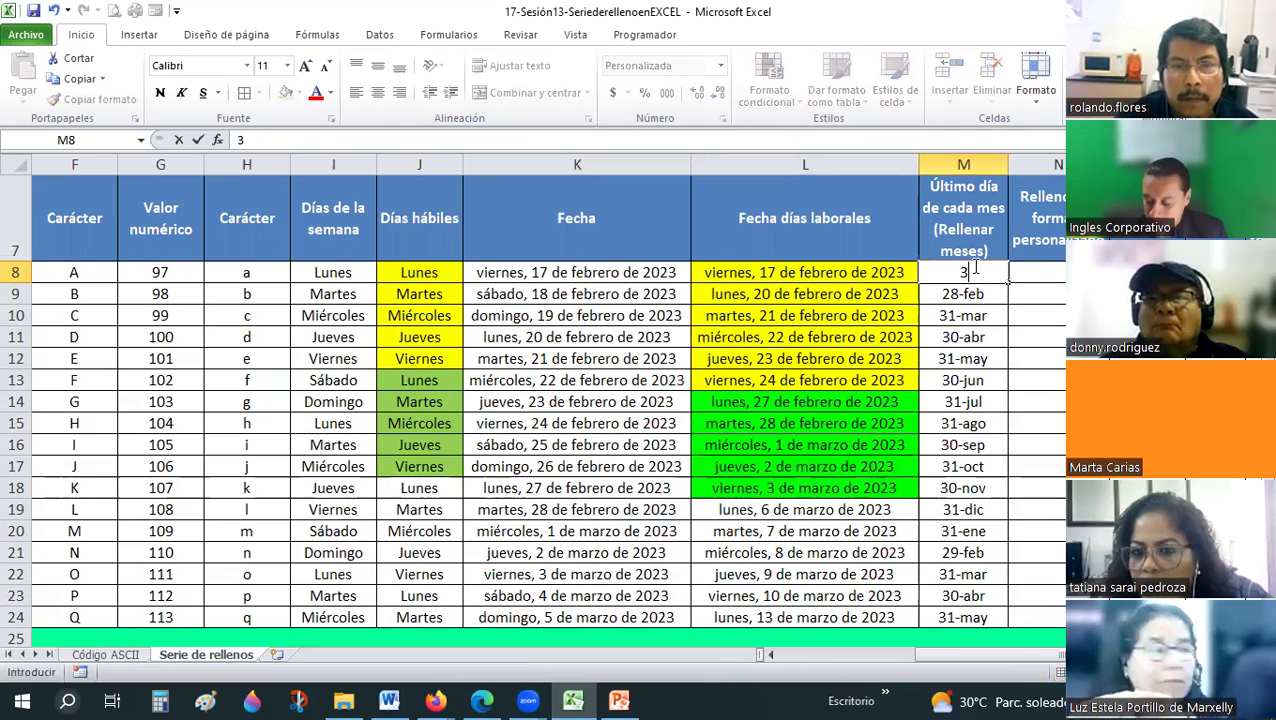
type("1-1-23")
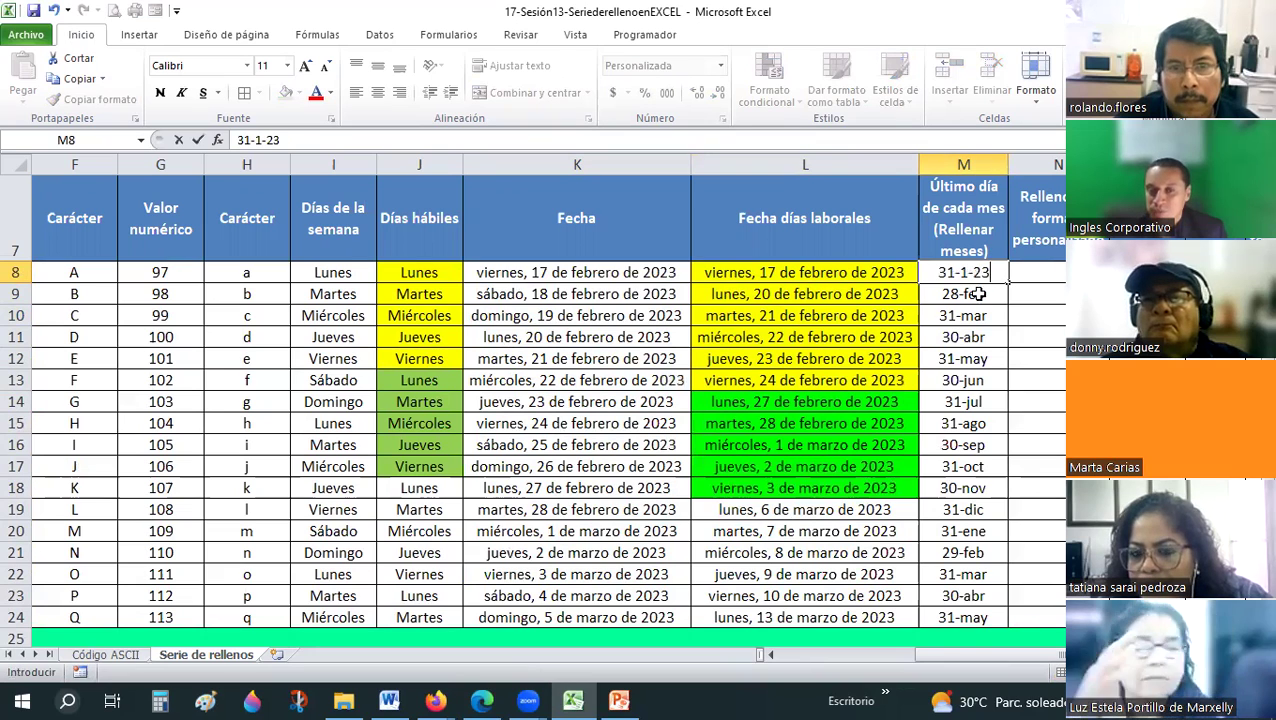
key("ctrl+Return")
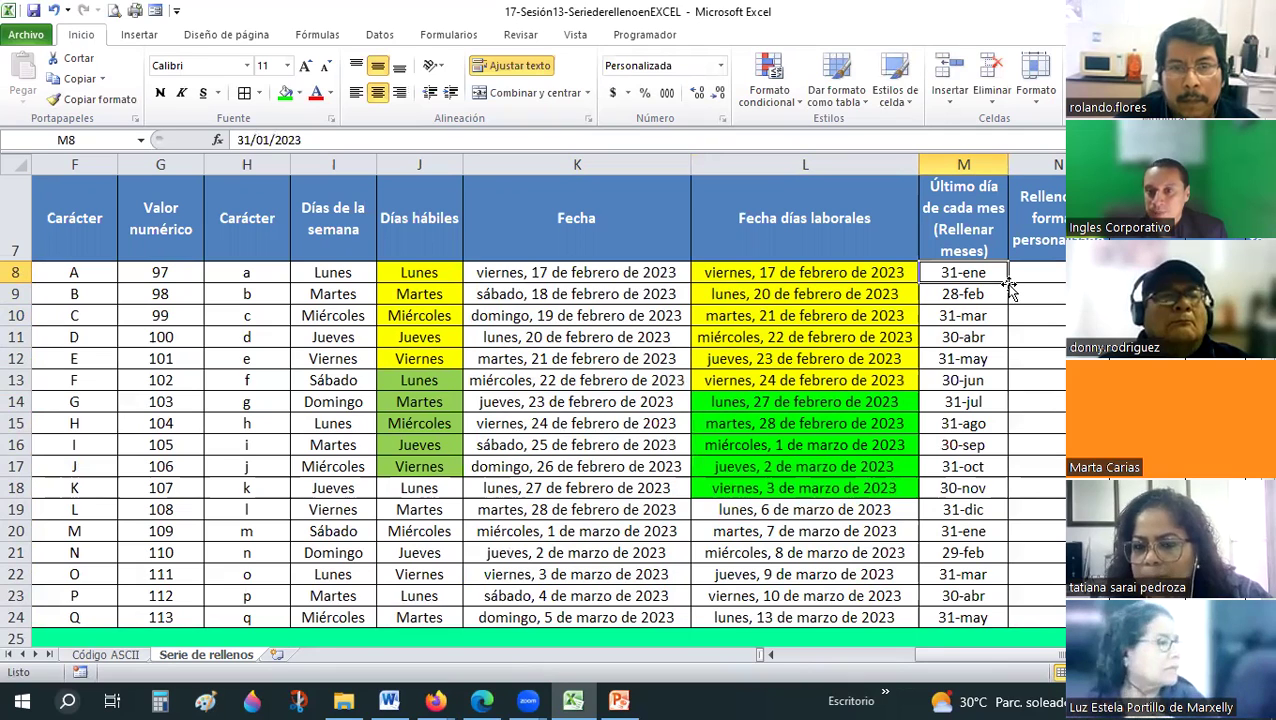
double_click(1010, 287)
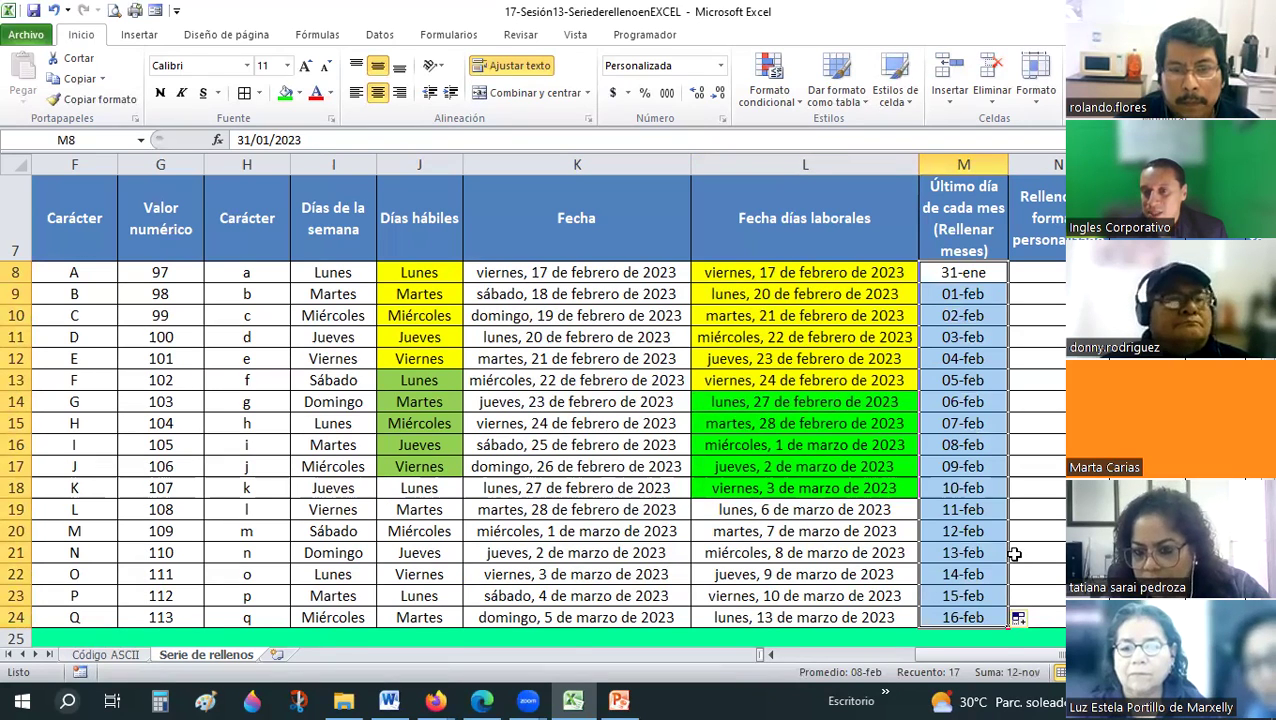
scroll(1014, 553, "down", 1)
scroll(1040, 445, "down", 1)
left_click(1035, 445)
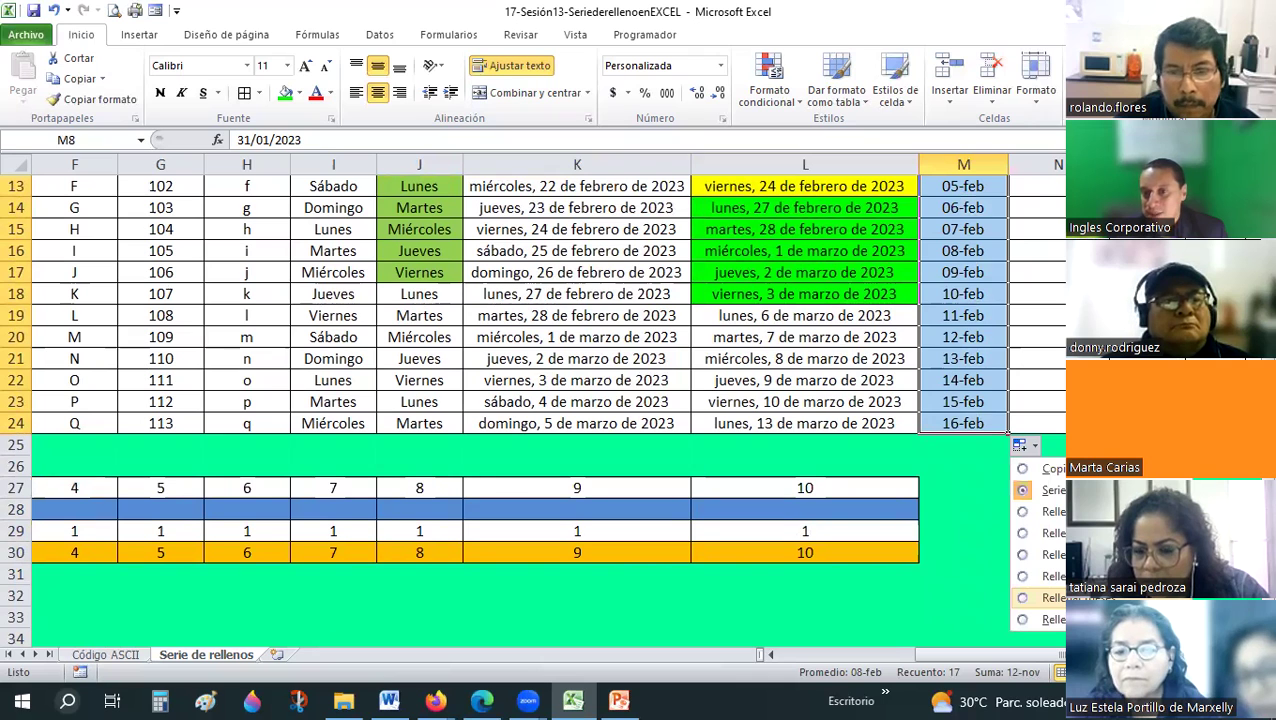
left_click(1030, 597)
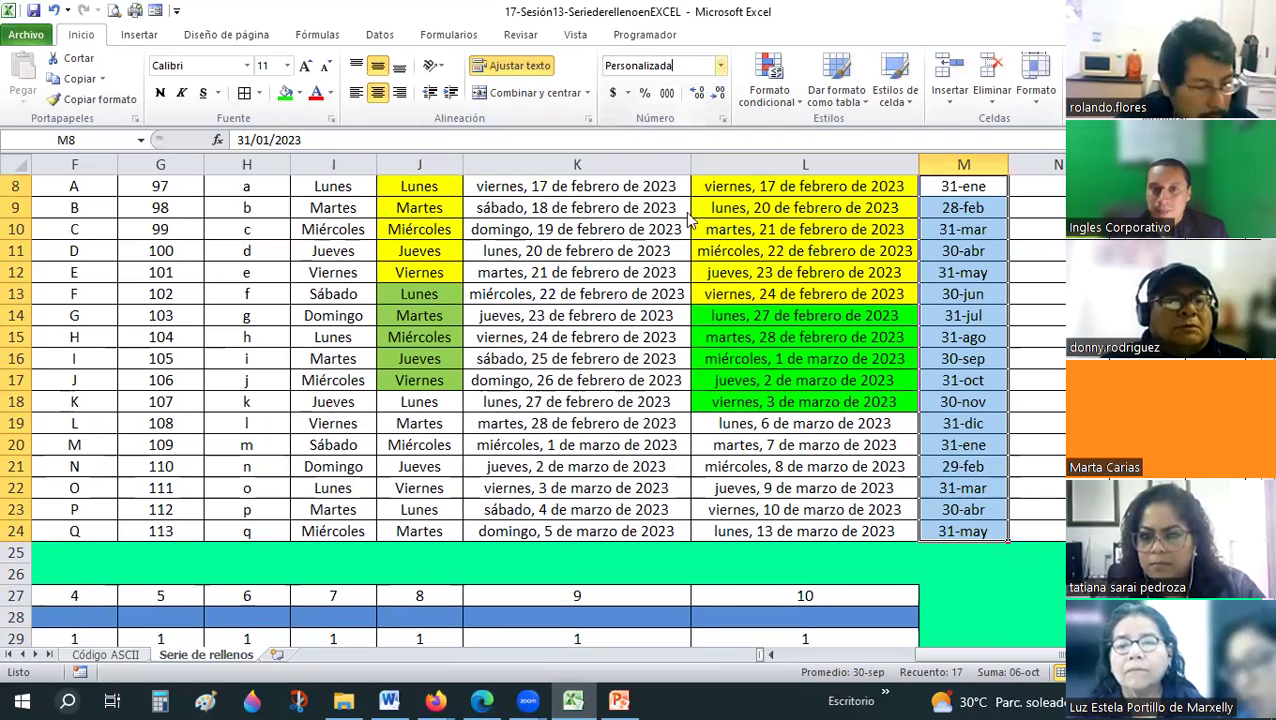
Apply Fecha corta to M8:M24 so the dates read 31/01/2023 onward.
left_click(720, 66)
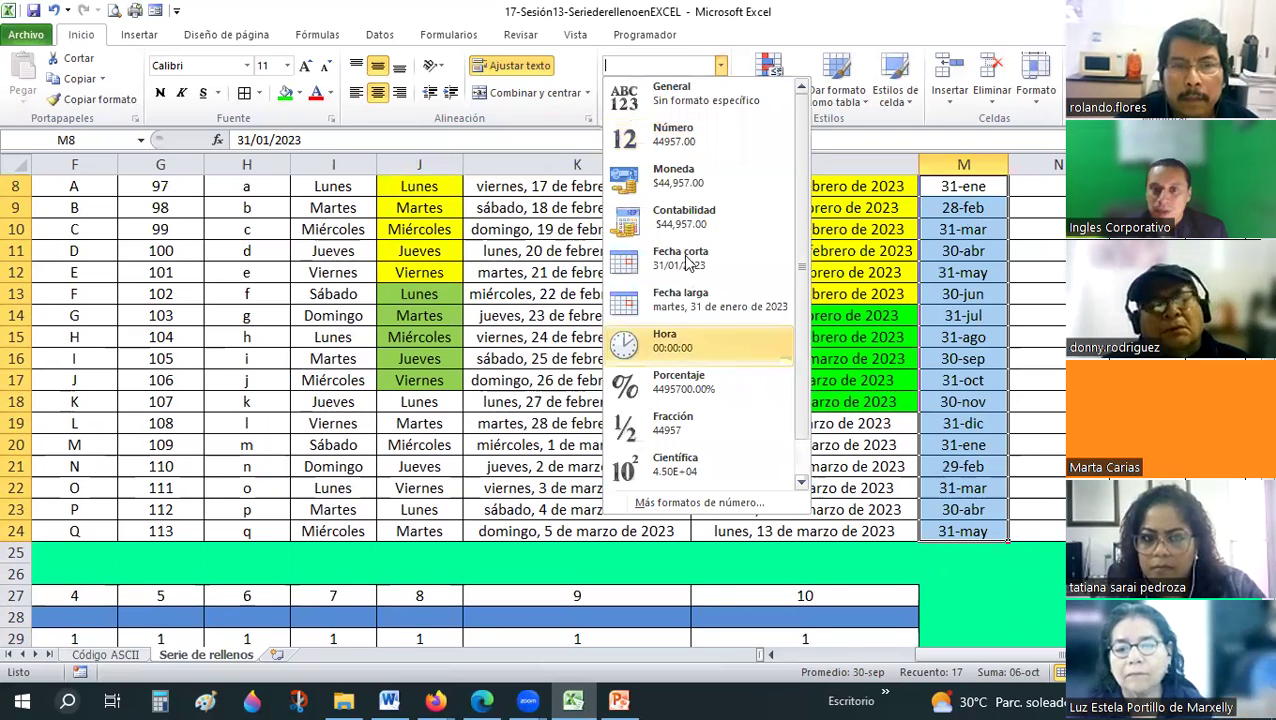
key("Return")
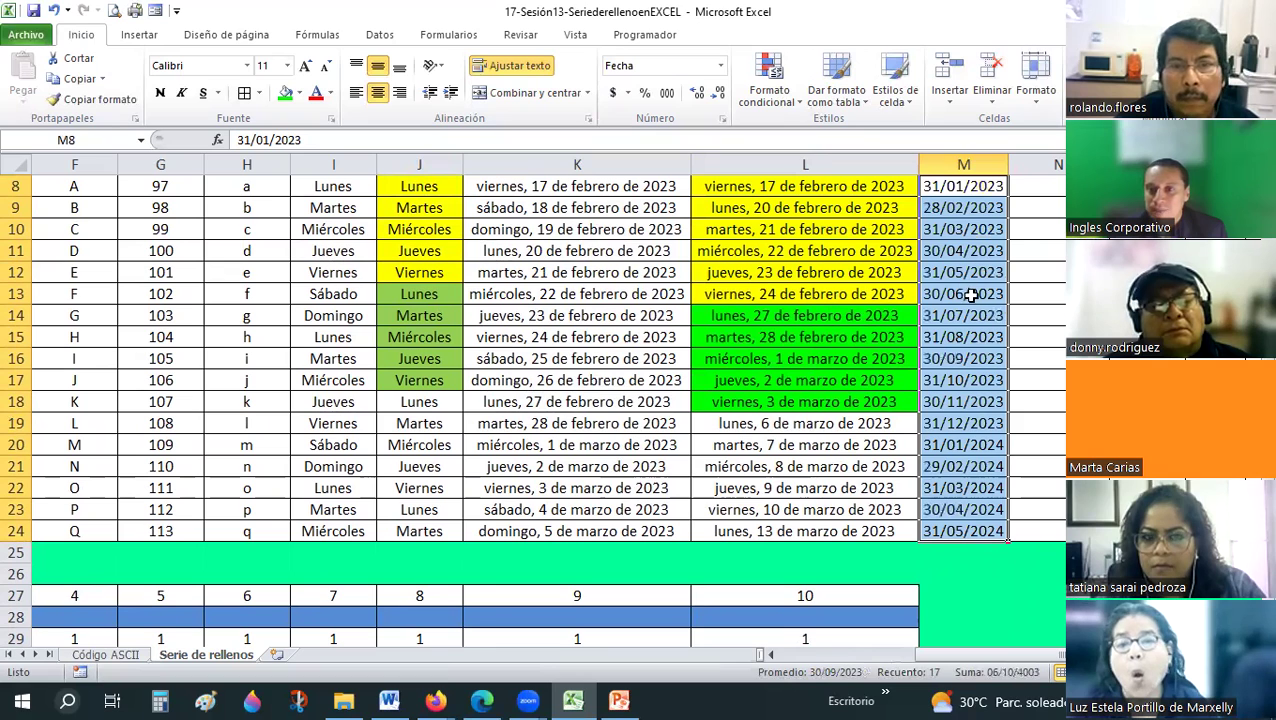
scroll(968, 345, "up", 1)
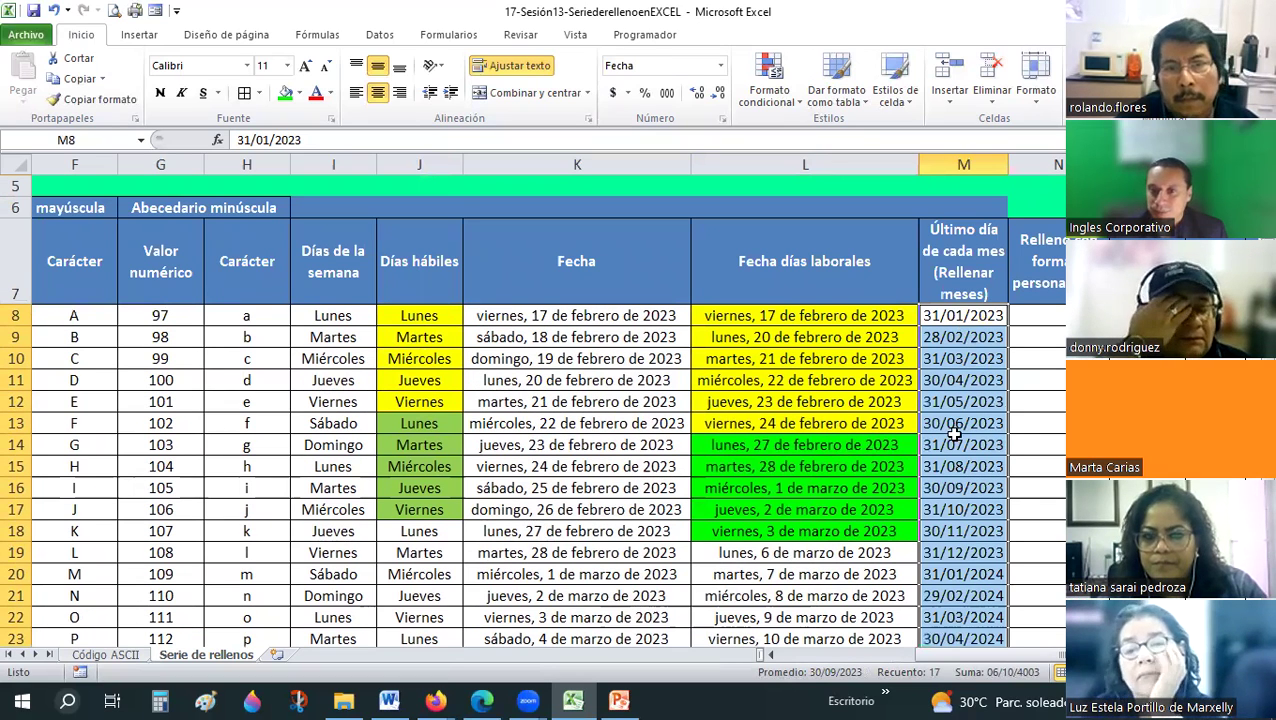
left_click(963, 380)
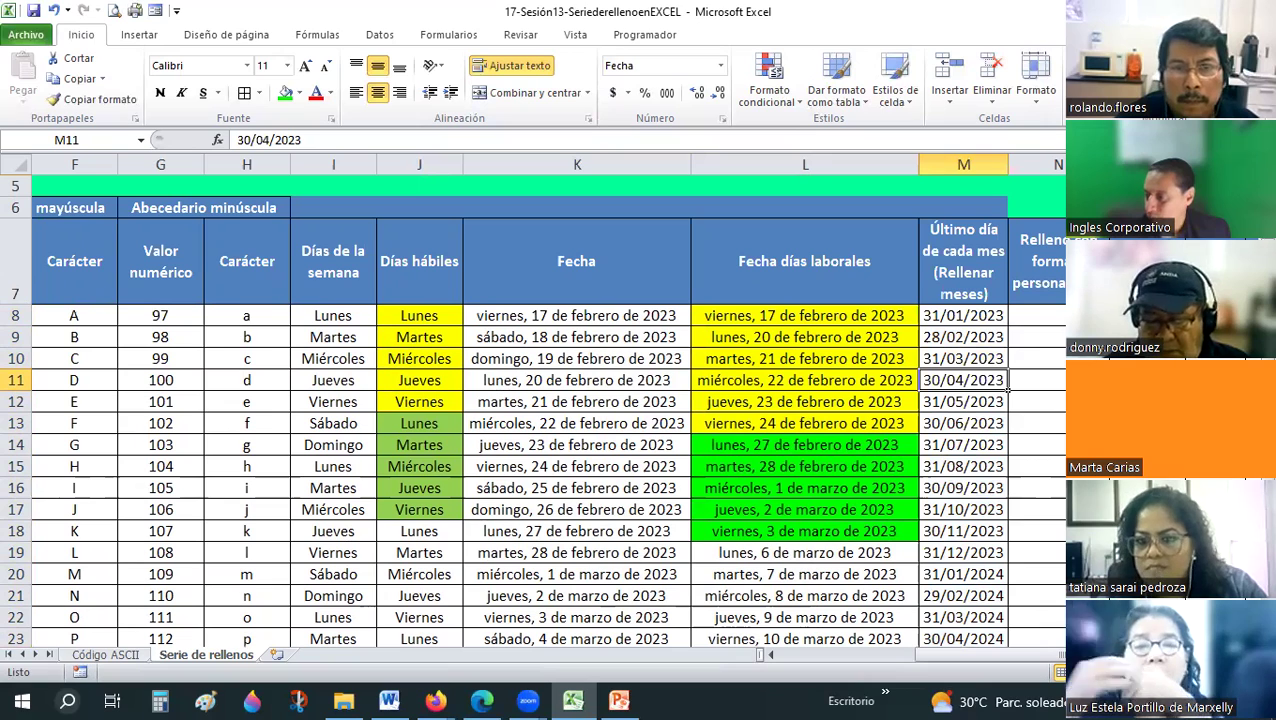
key("alt+Tab")
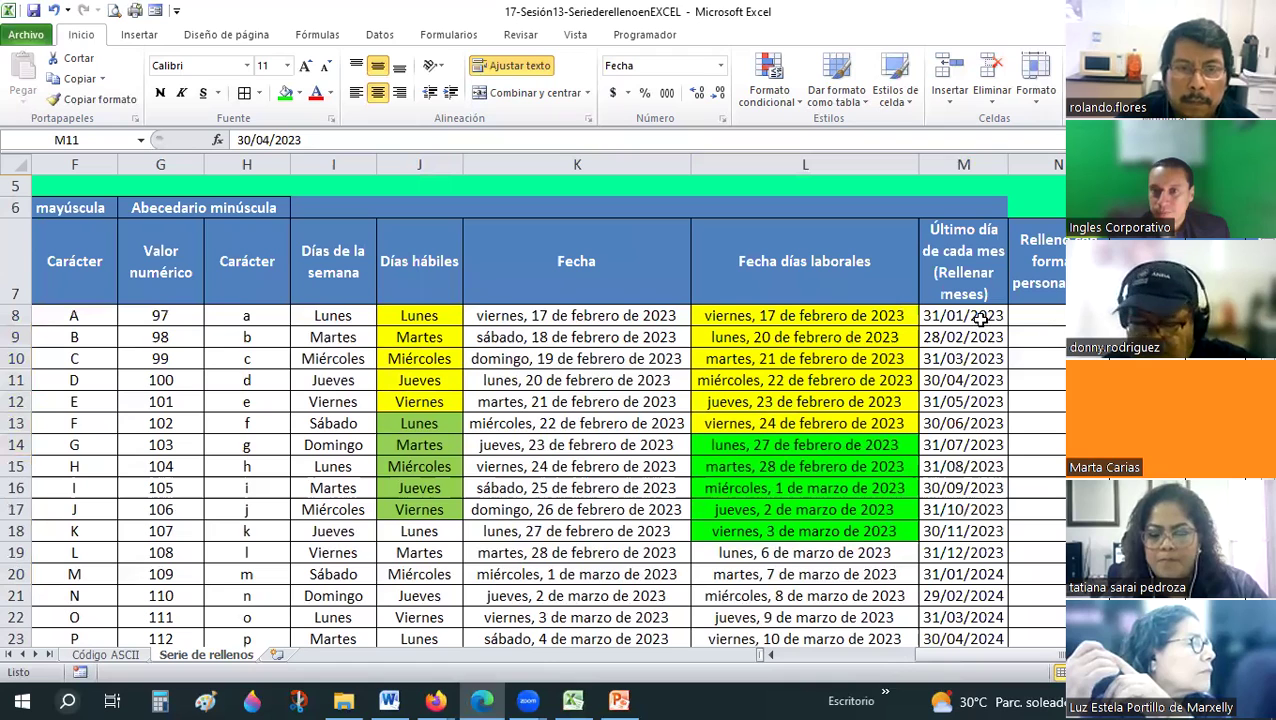
key("alt+Tab")
Scroll right and check cells around the date columns and the column N heading.
left_click(1037, 315)
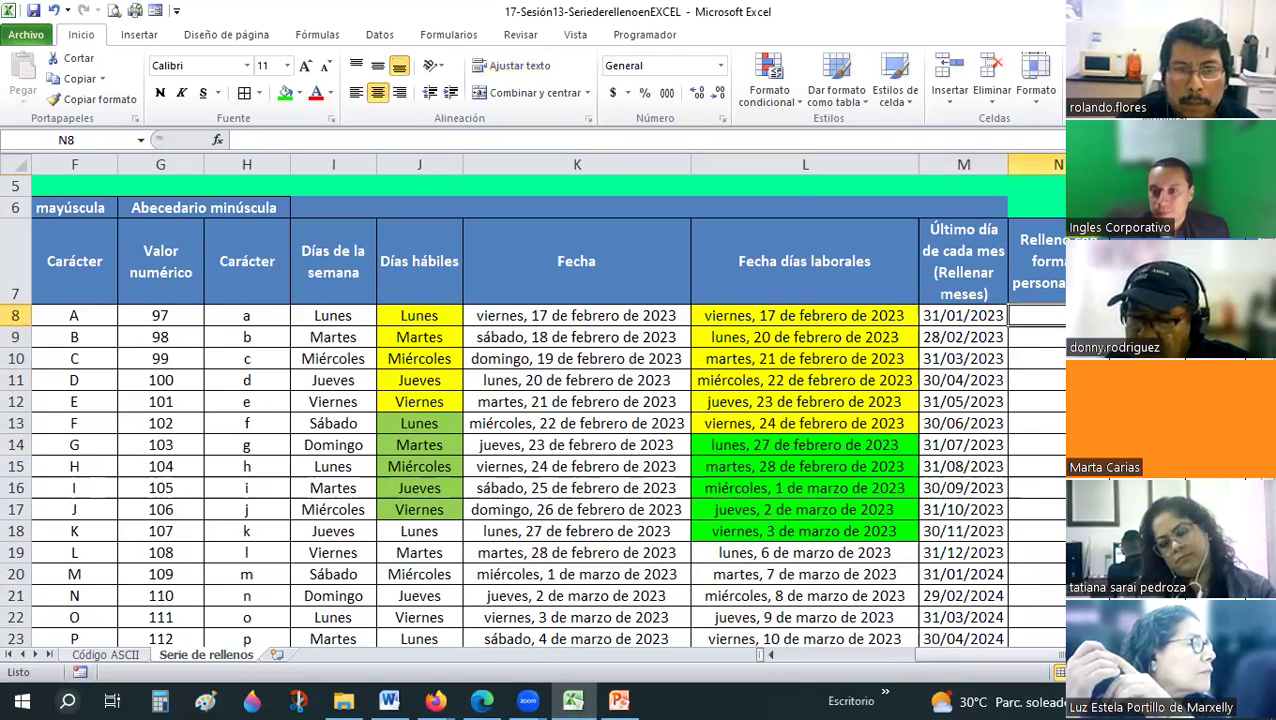
scroll(550, 420, "right", 1)
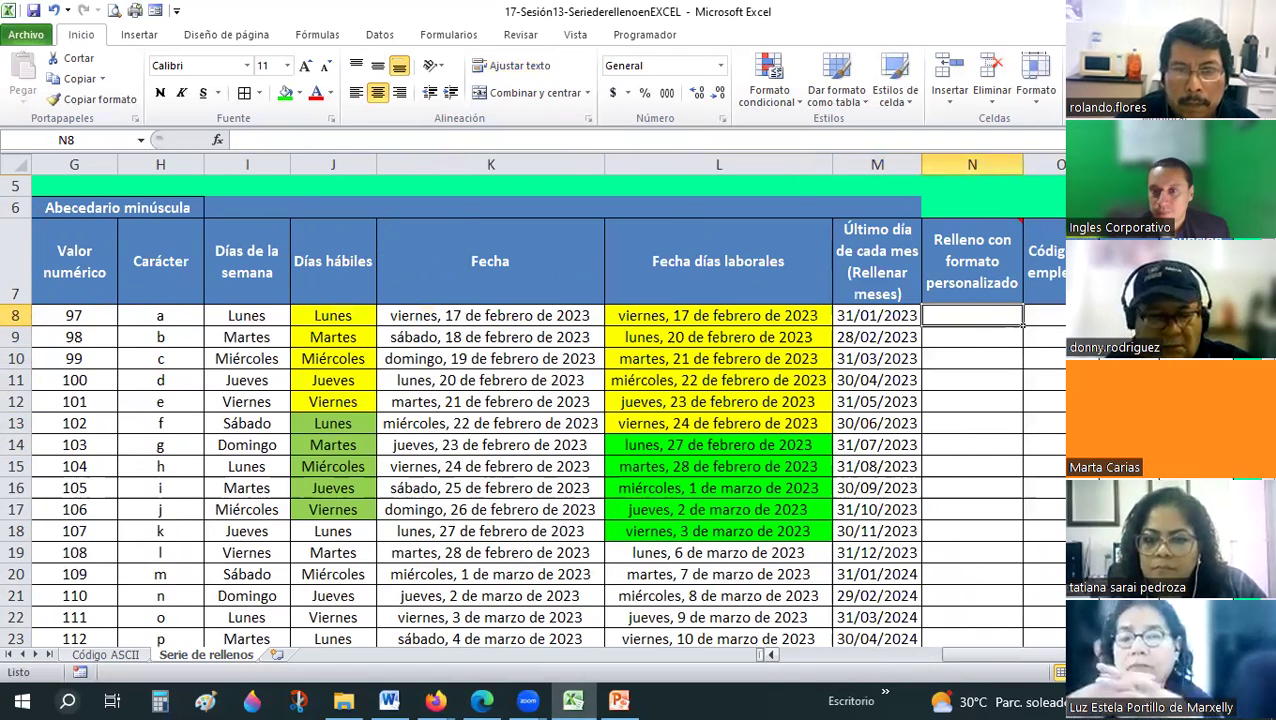
left_click(789, 401)
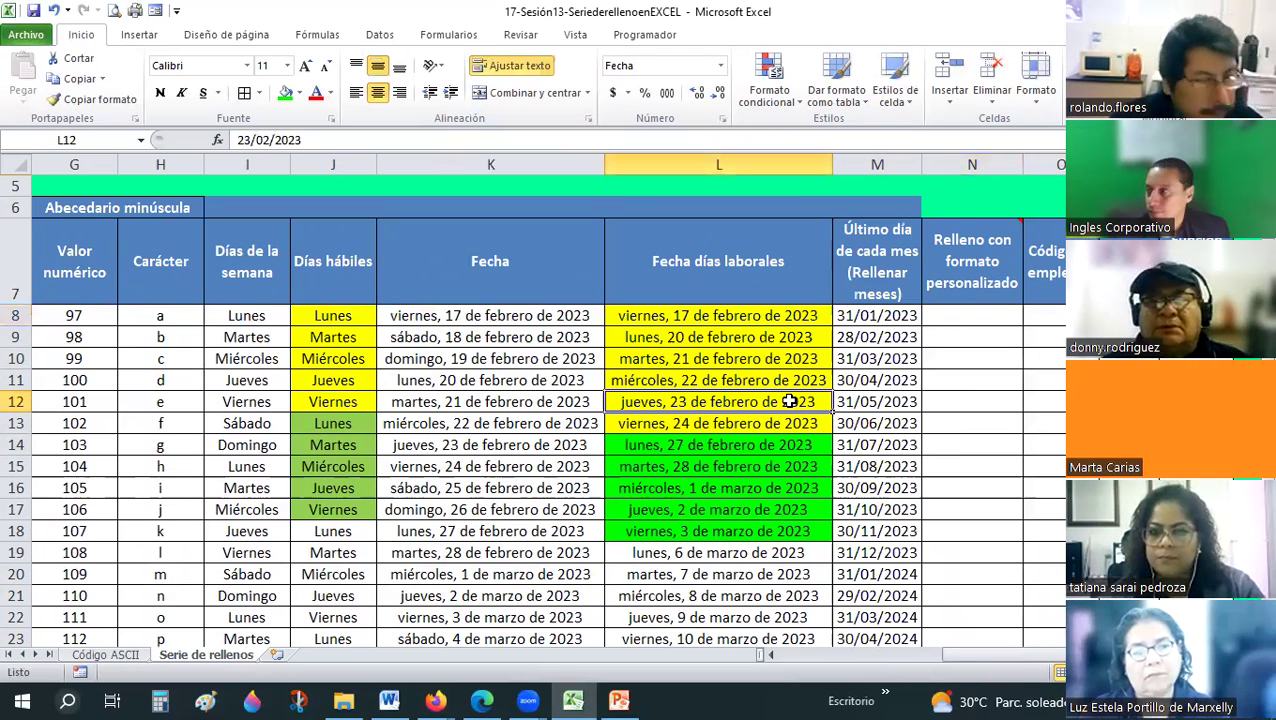
left_click(989, 270)
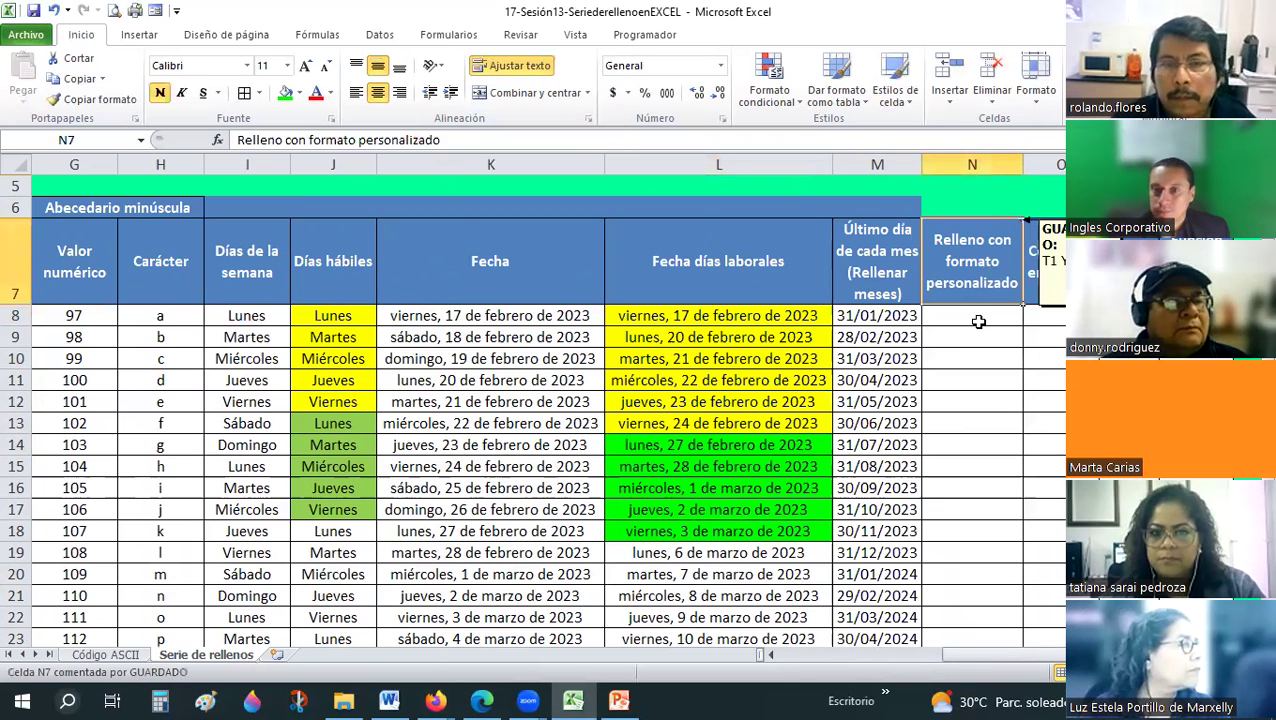
left_click(979, 321)
left_click_drag(998, 656, 996, 658)
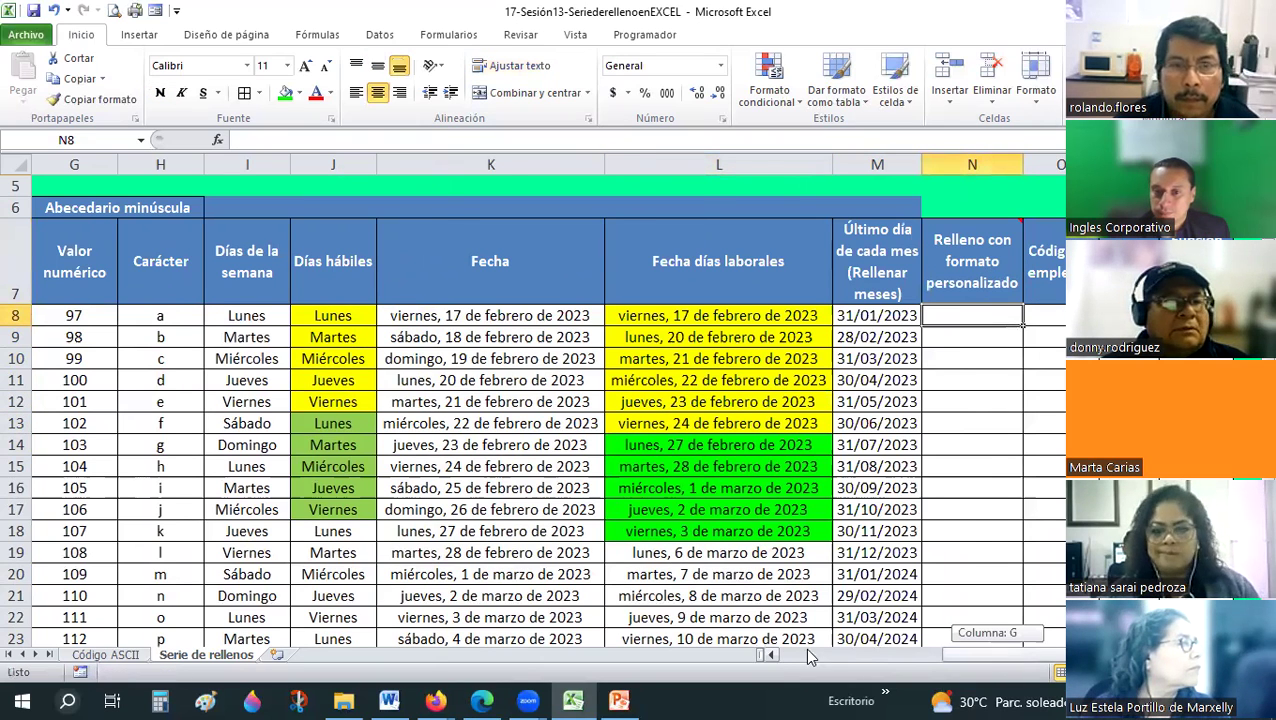
left_click_drag(810, 657, 810, 657)
left_click(820, 407)
Adjust column widths, autofitting columns I, D and B to their contents.
left_click_drag(723, 160, 642, 157)
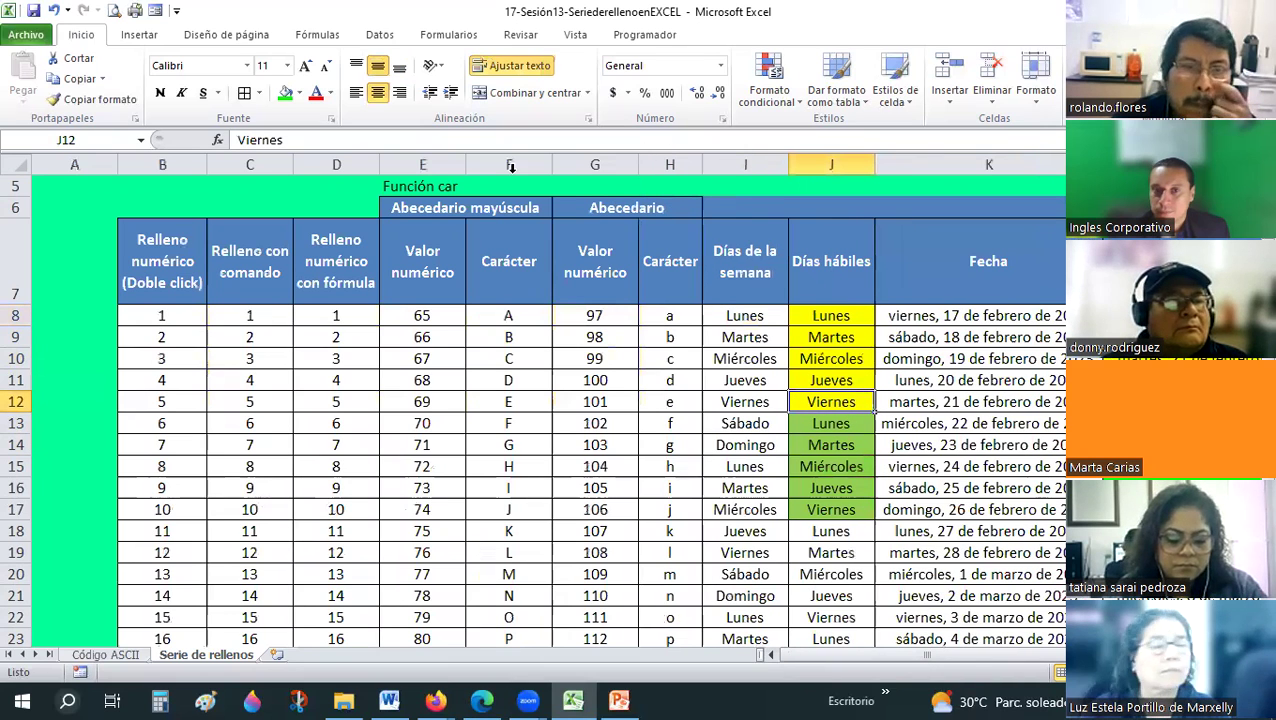
left_click_drag(551, 164, 528, 164)
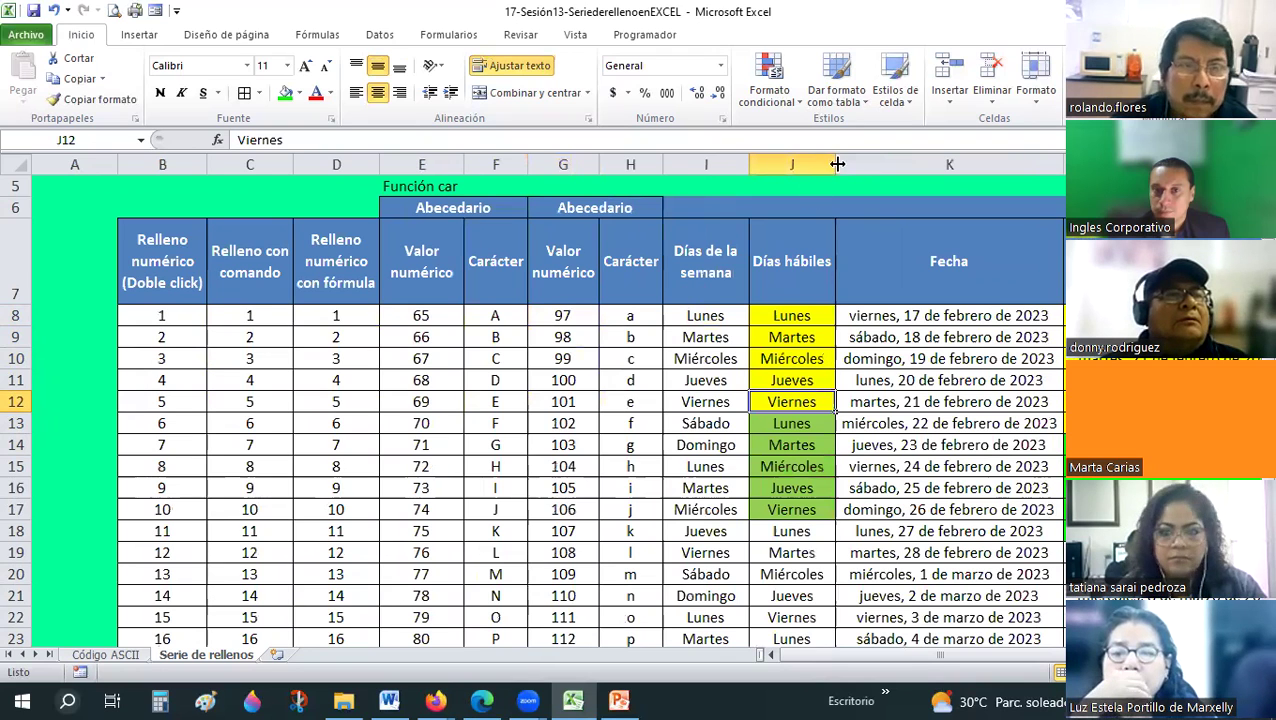
key("ctrl+z")
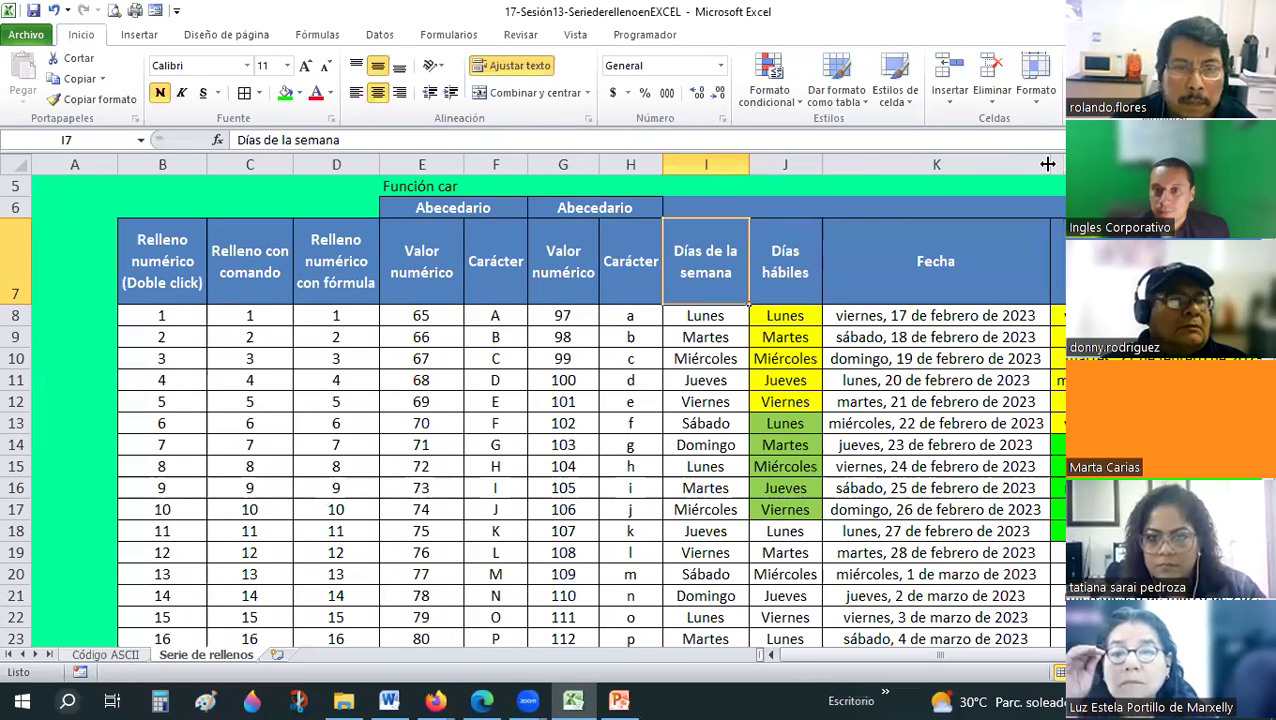
double_click(749, 163)
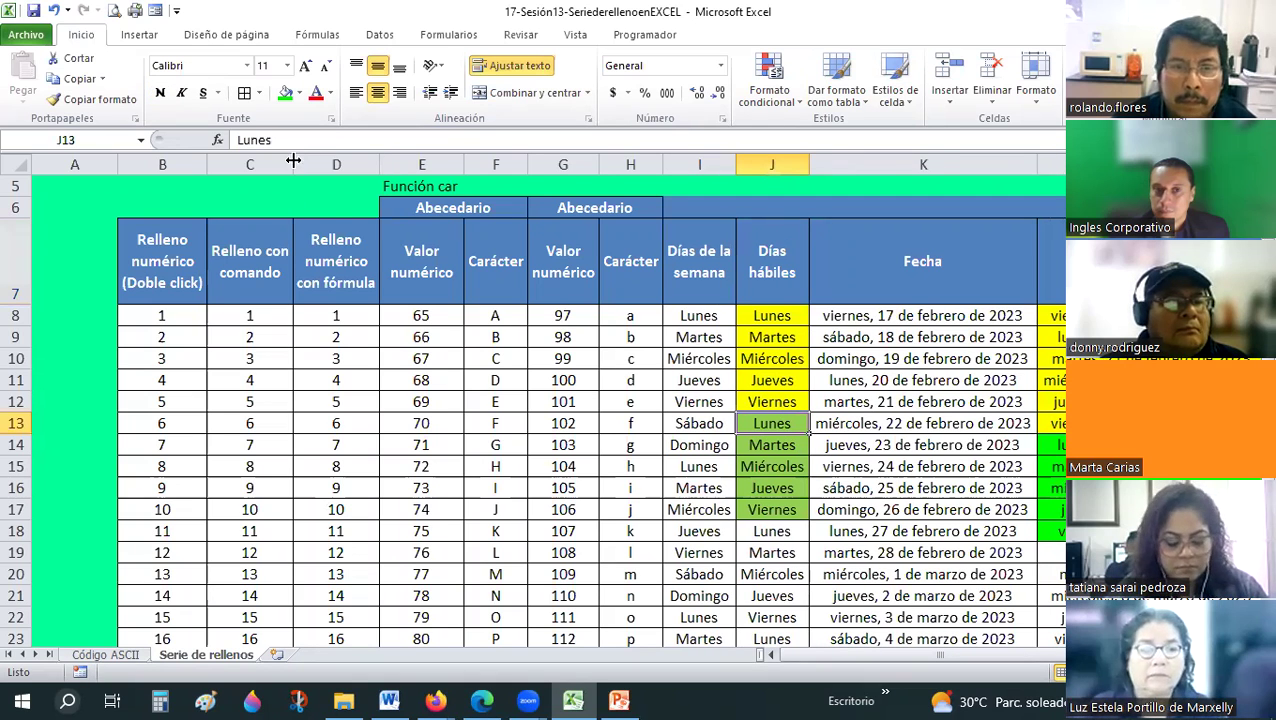
double_click(293, 161)
double_click(208, 164)
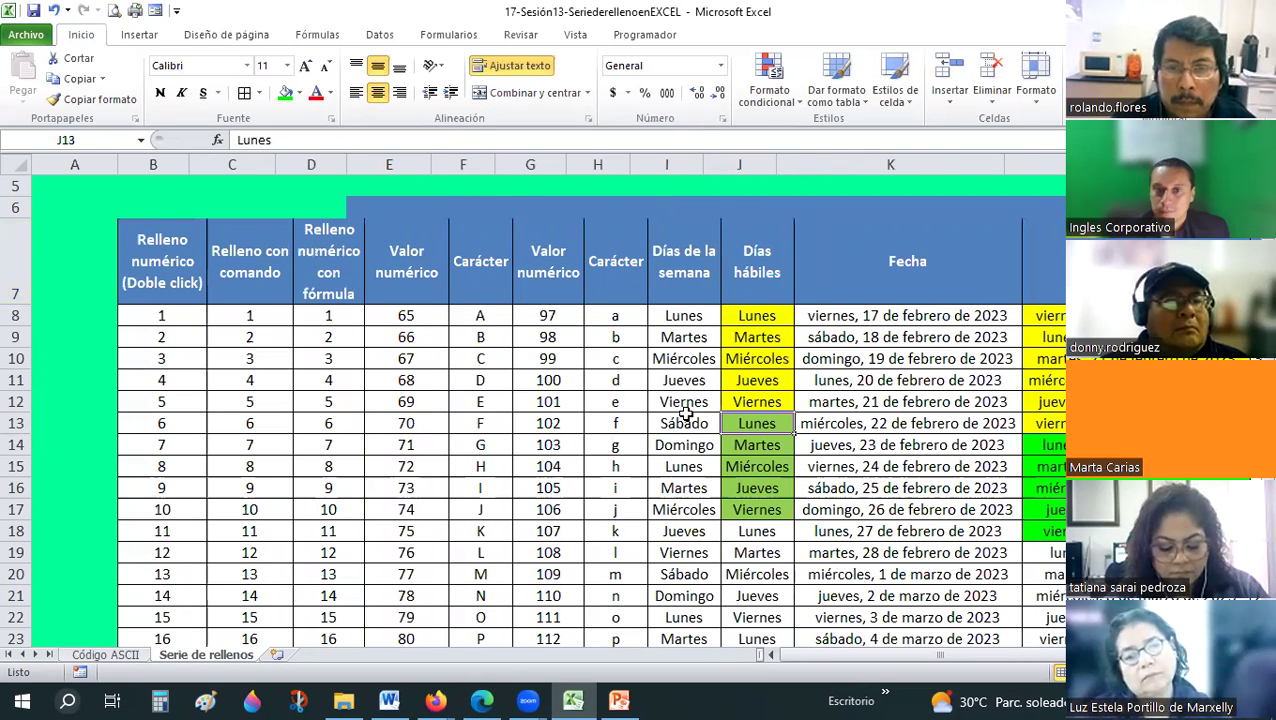
Read the Relleno con formato personalizado header note and select its first cell N8.
key("Left")
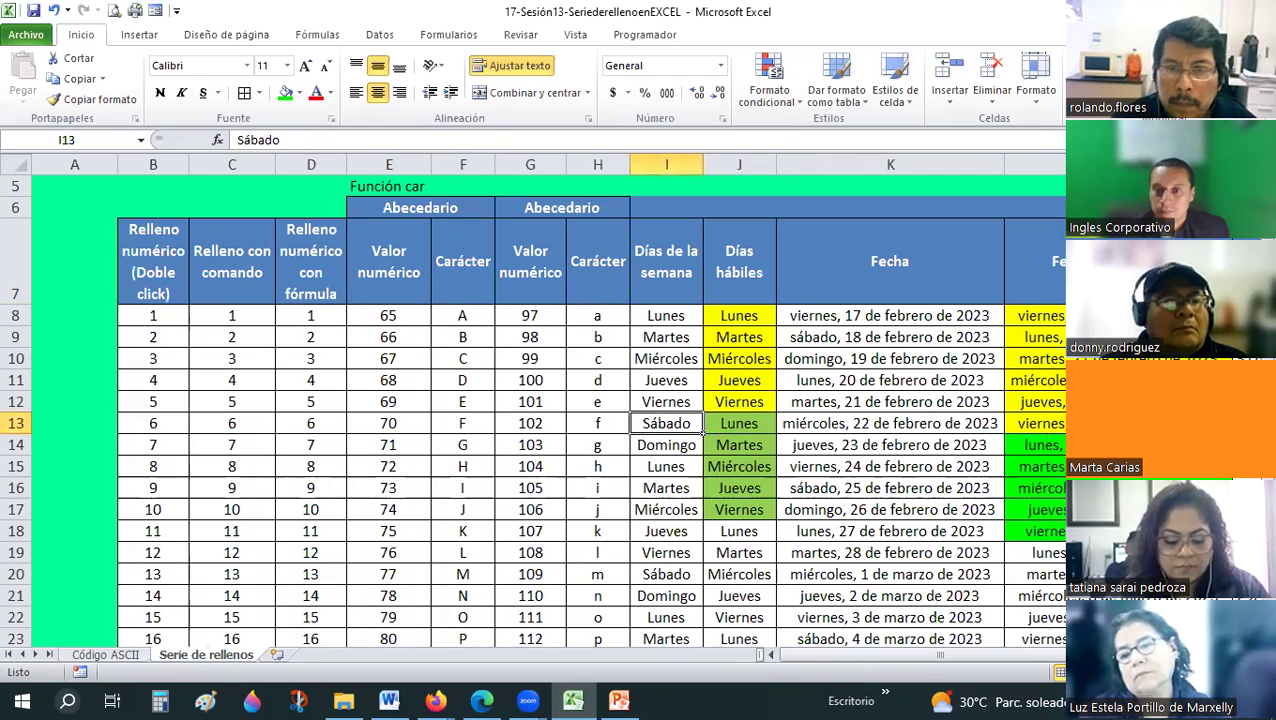
key("Right")
key("Right")
scroll(945, 377, "right", 4)
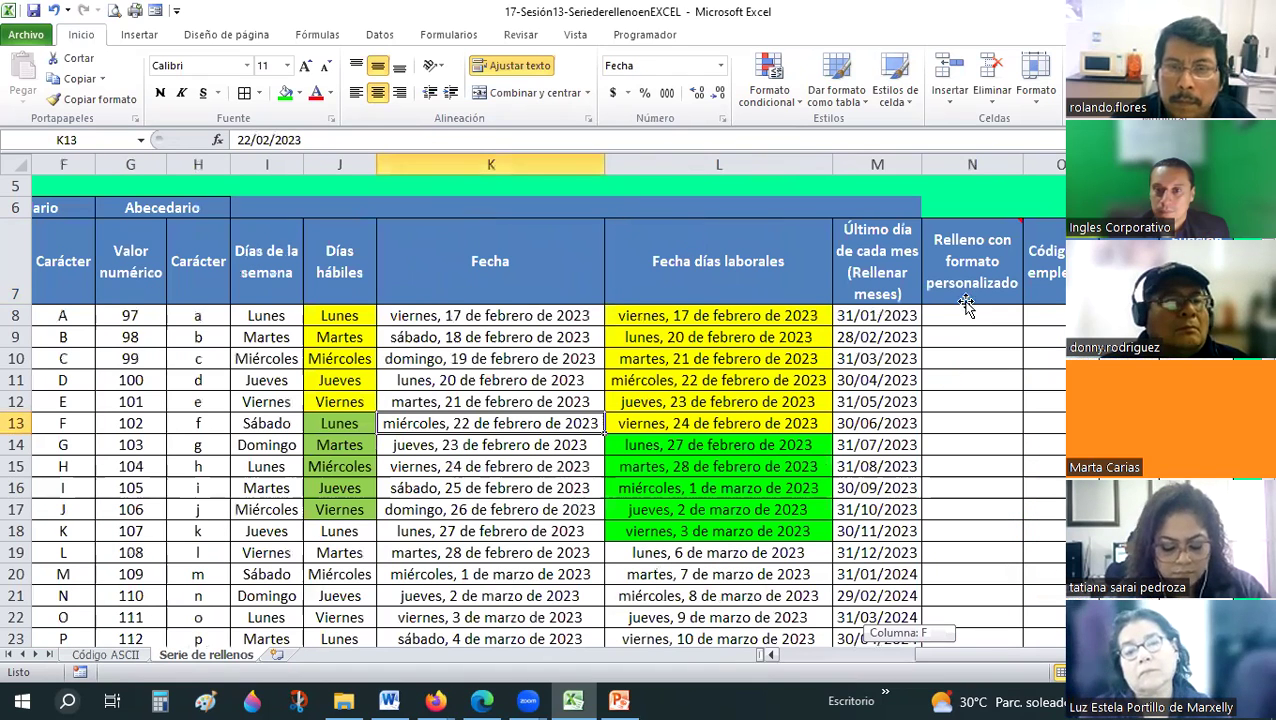
left_click(962, 300)
left_click(961, 316)
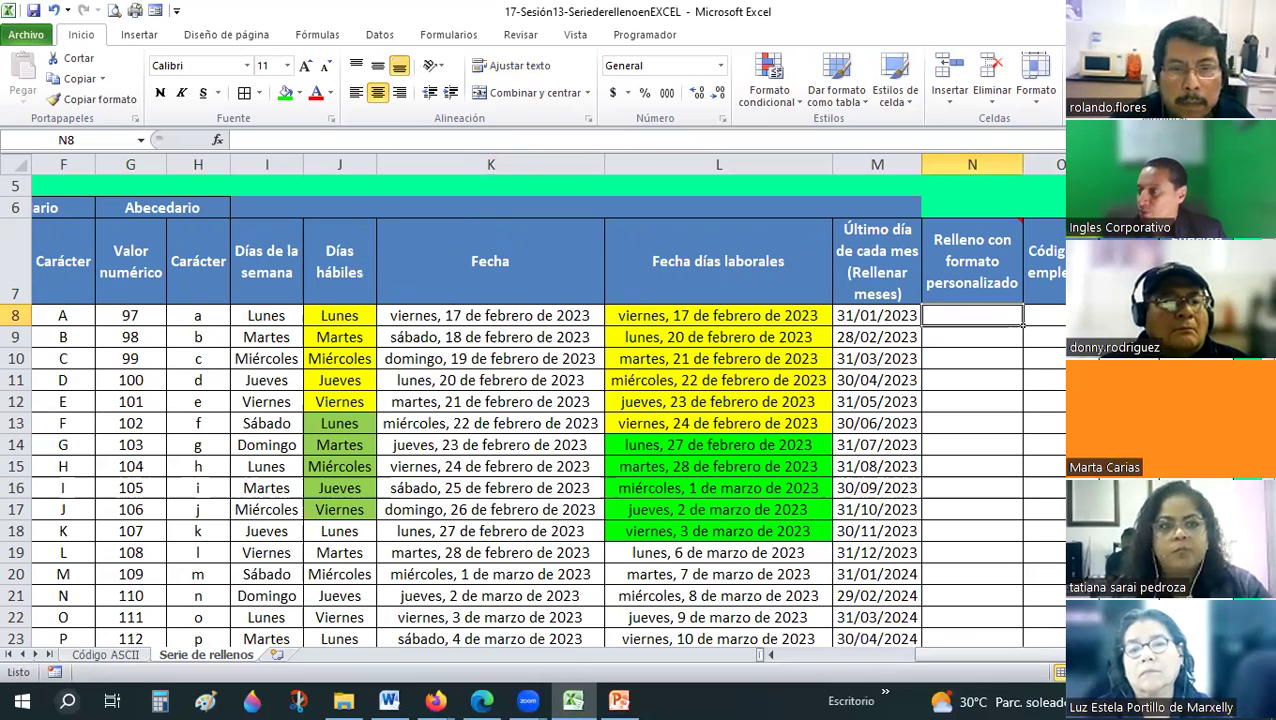
key("alt+Tab")
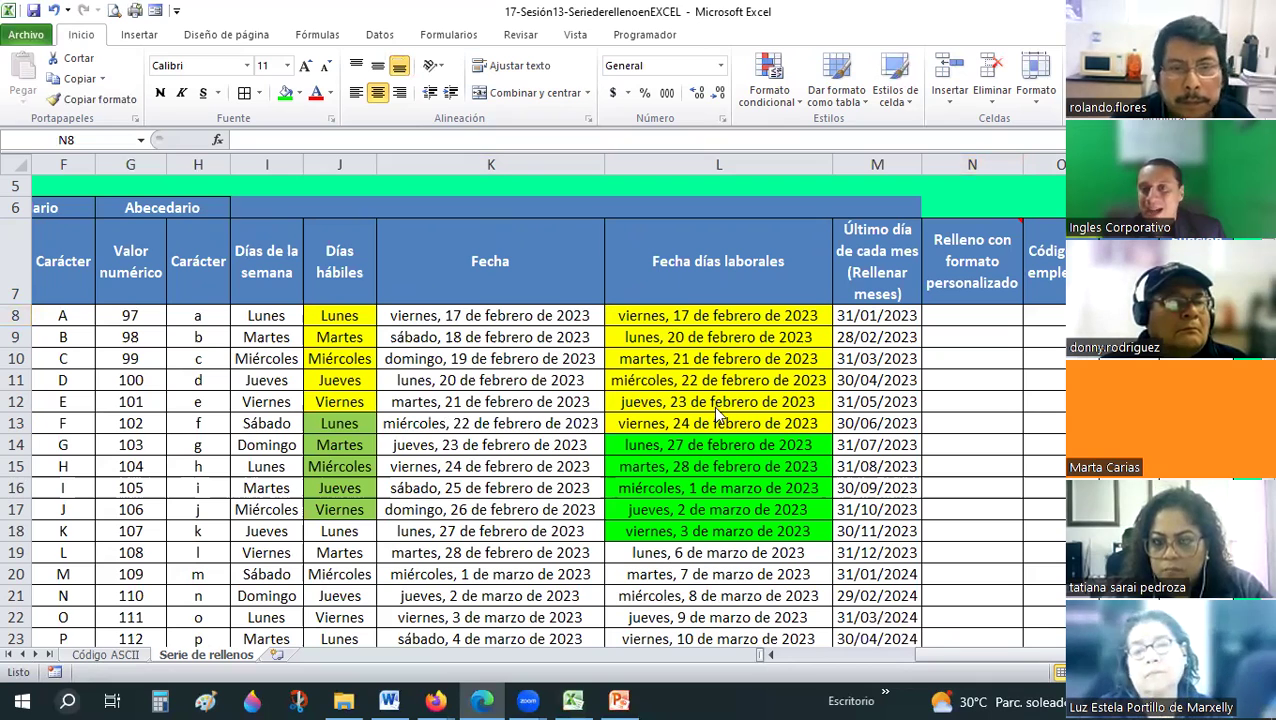
key("alt+Tab")
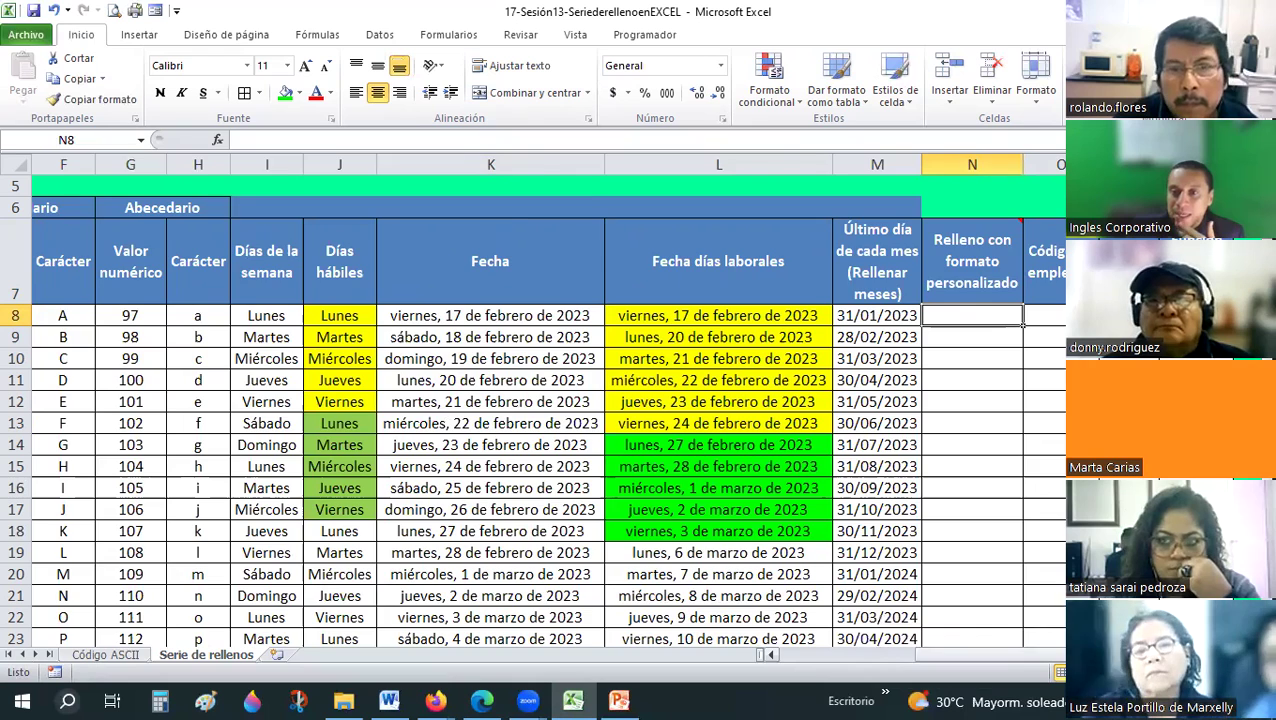
scroll(880, 380, "right", 5)
Enter the Estudiantes label and date 14/02/2023 in T11, autofitting column T.
scroll(843, 372, "right", 1)
left_click(843, 373)
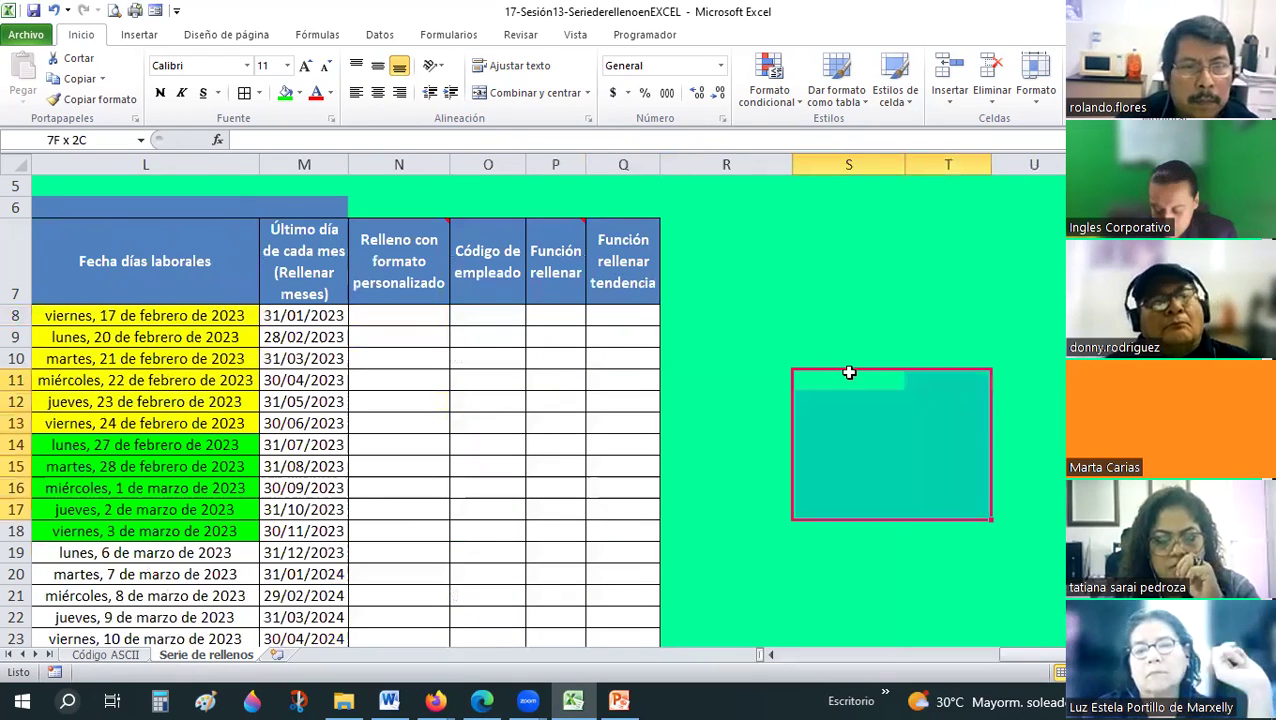
type("Est")
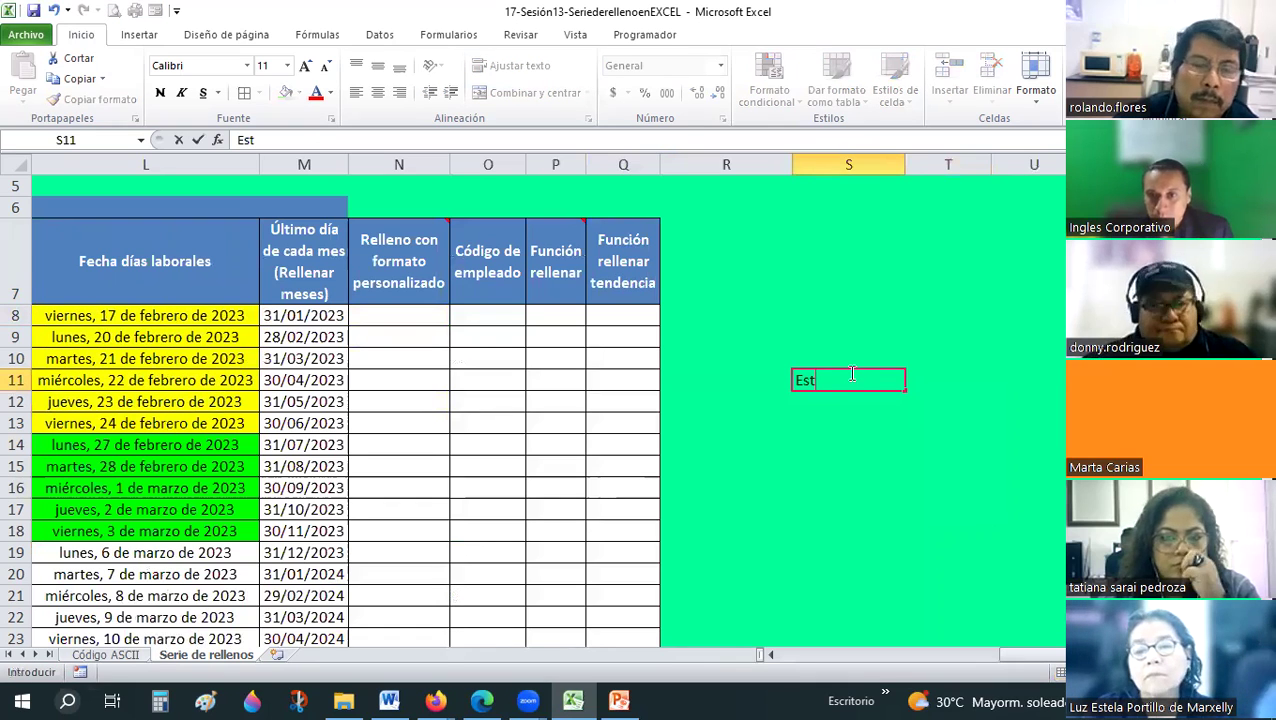
type("udiantes")
key("Tab")
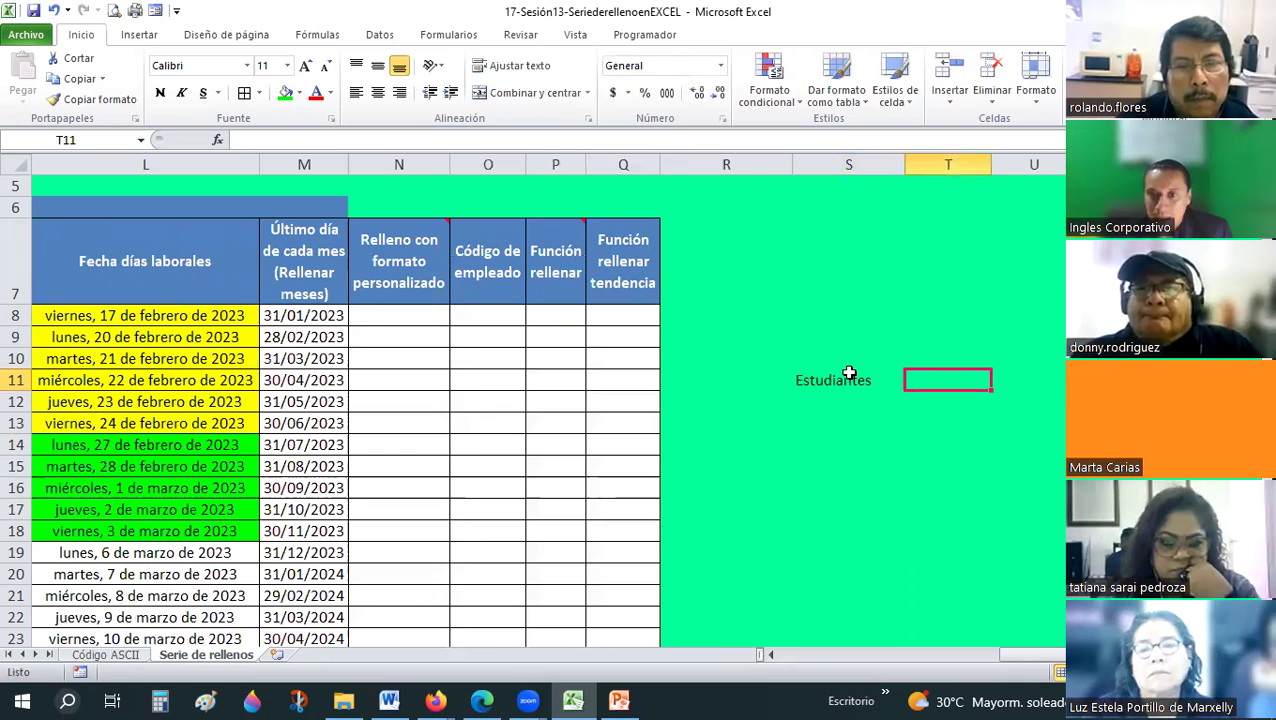
type("14/2/23")
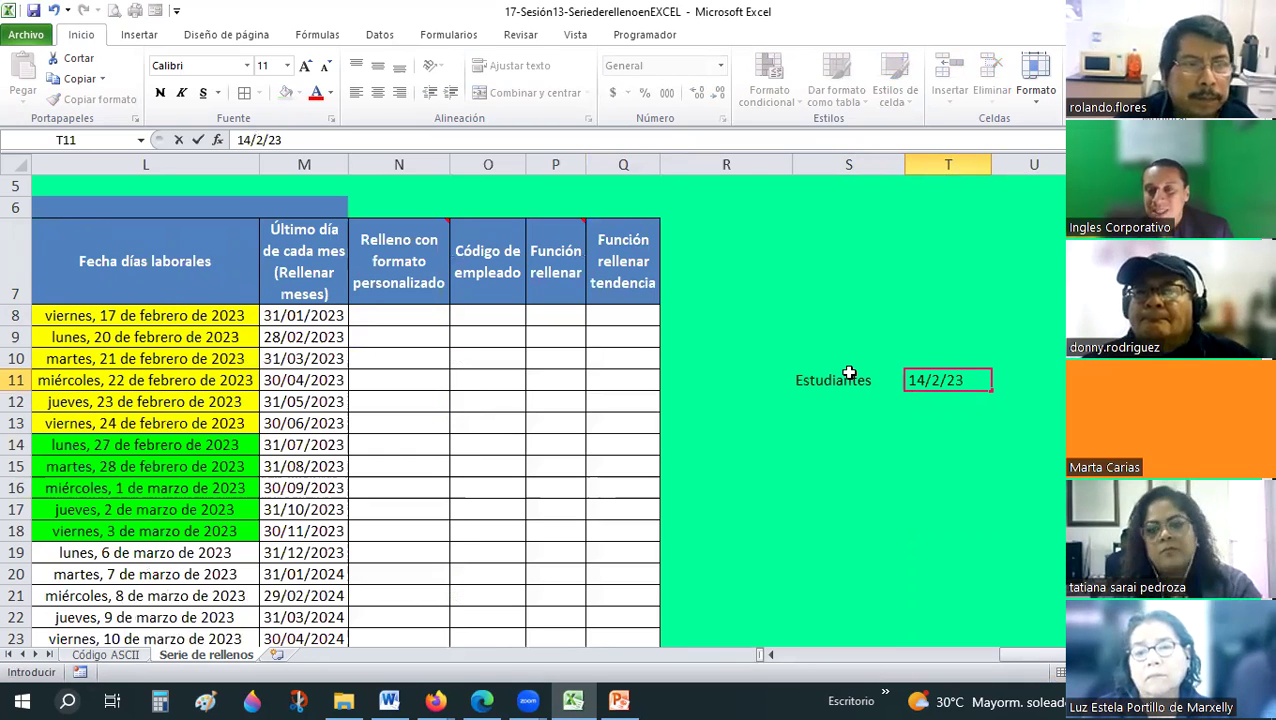
key("Up")
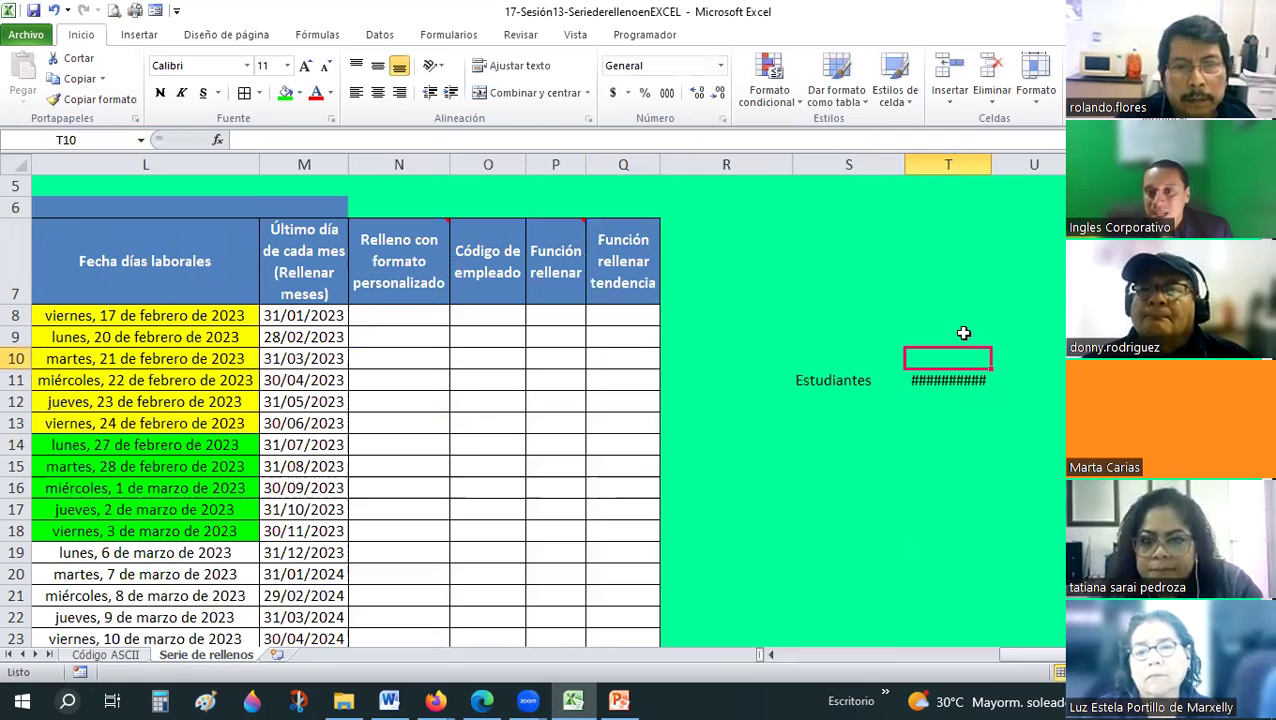
key("ctrl+space")
key("alt+h")
key("o")
key("i")
left_click(954, 384)
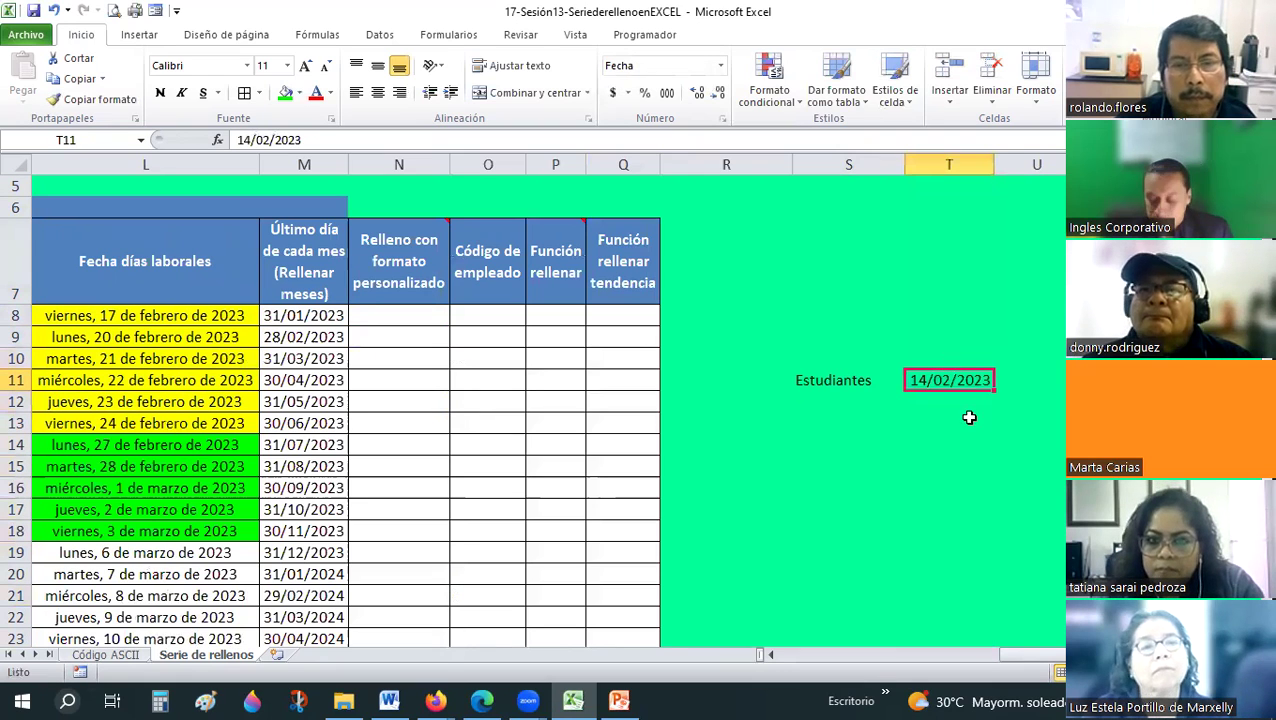
Add labels T1 and A1 above the dates and enter 15/02/2023 in U11.
key("Up")
type("t")
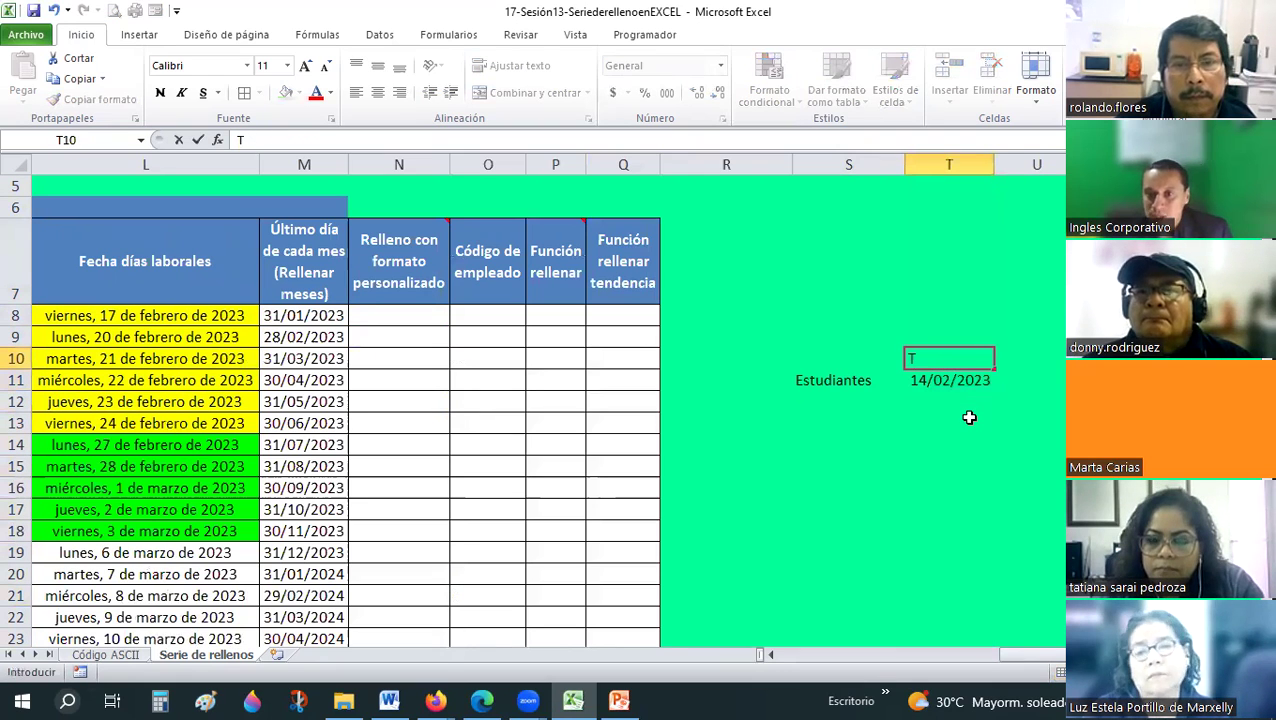
type("1")
key("Tab")
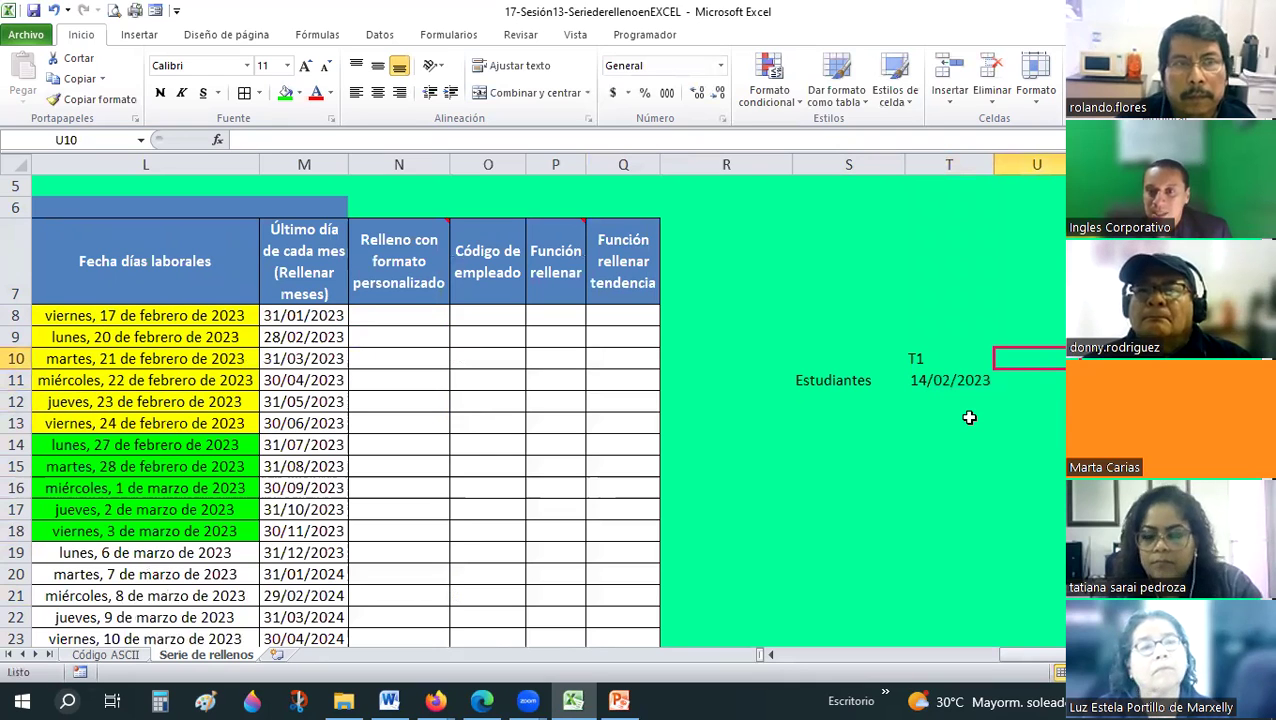
key("Down")
type("15/3/")
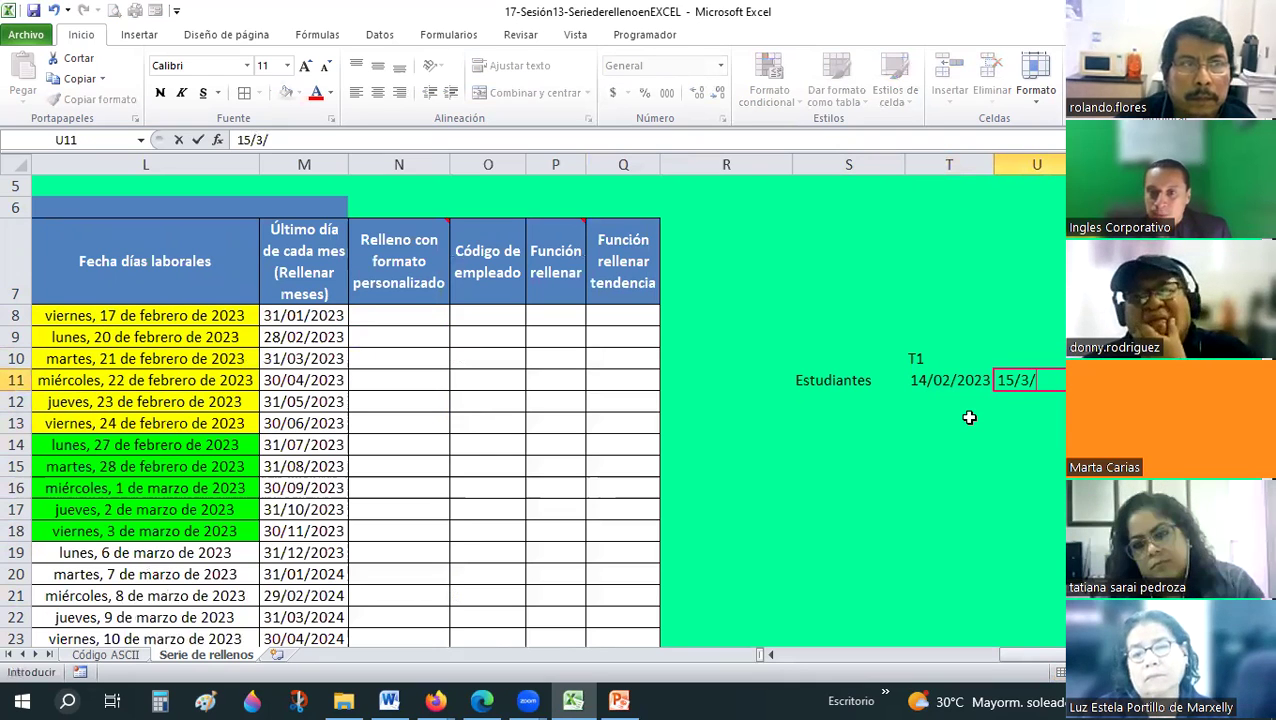
key("Up")
key("Down")
type("15")
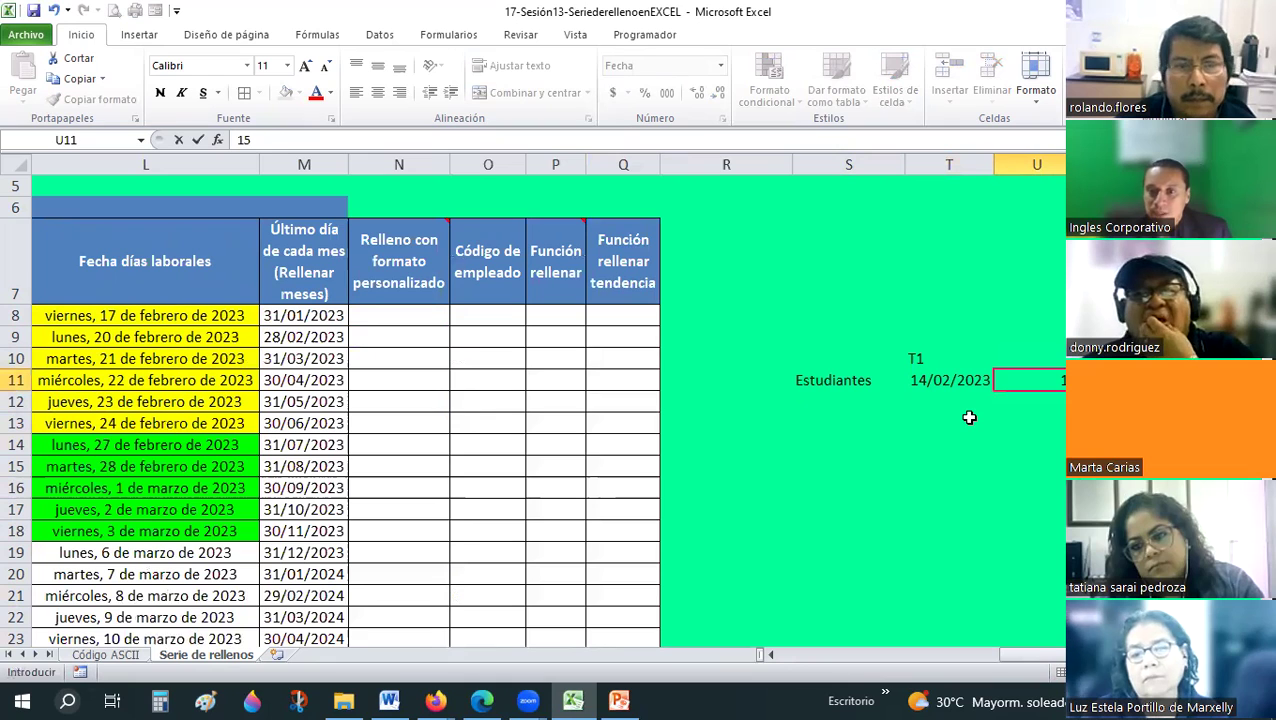
type("/2/3")
key("BackSpace")
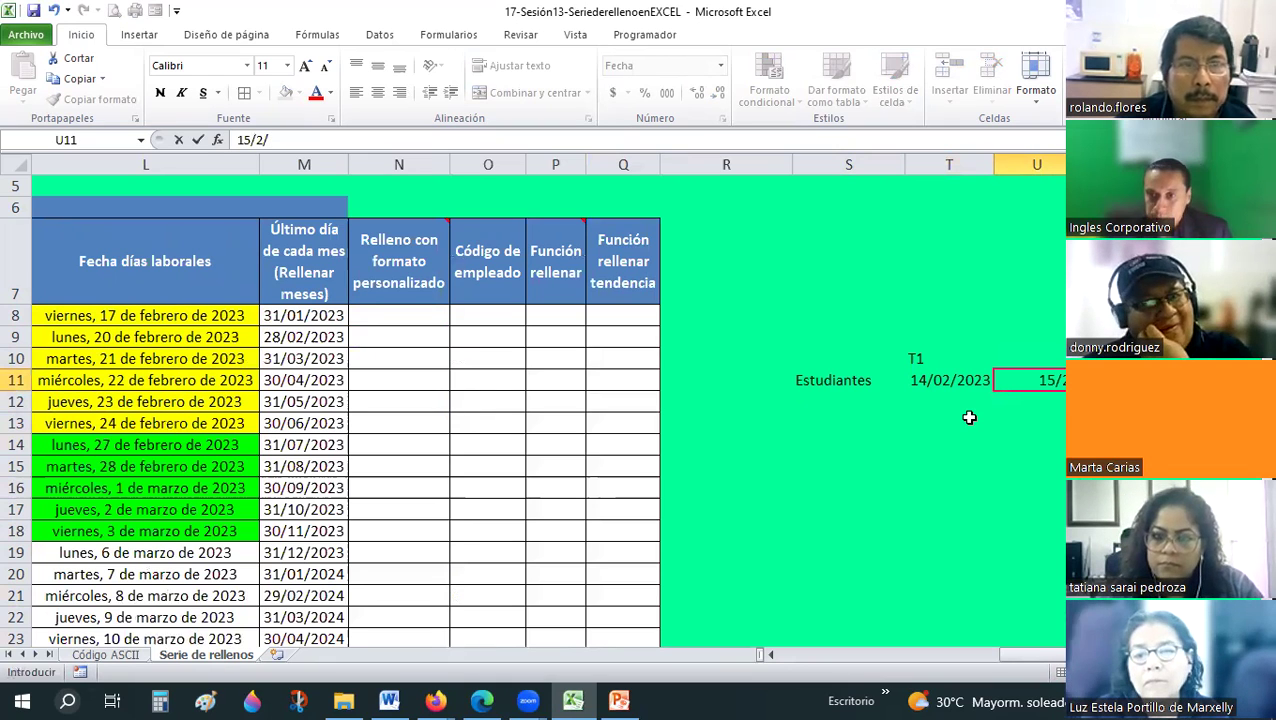
type("223")
key("Return")
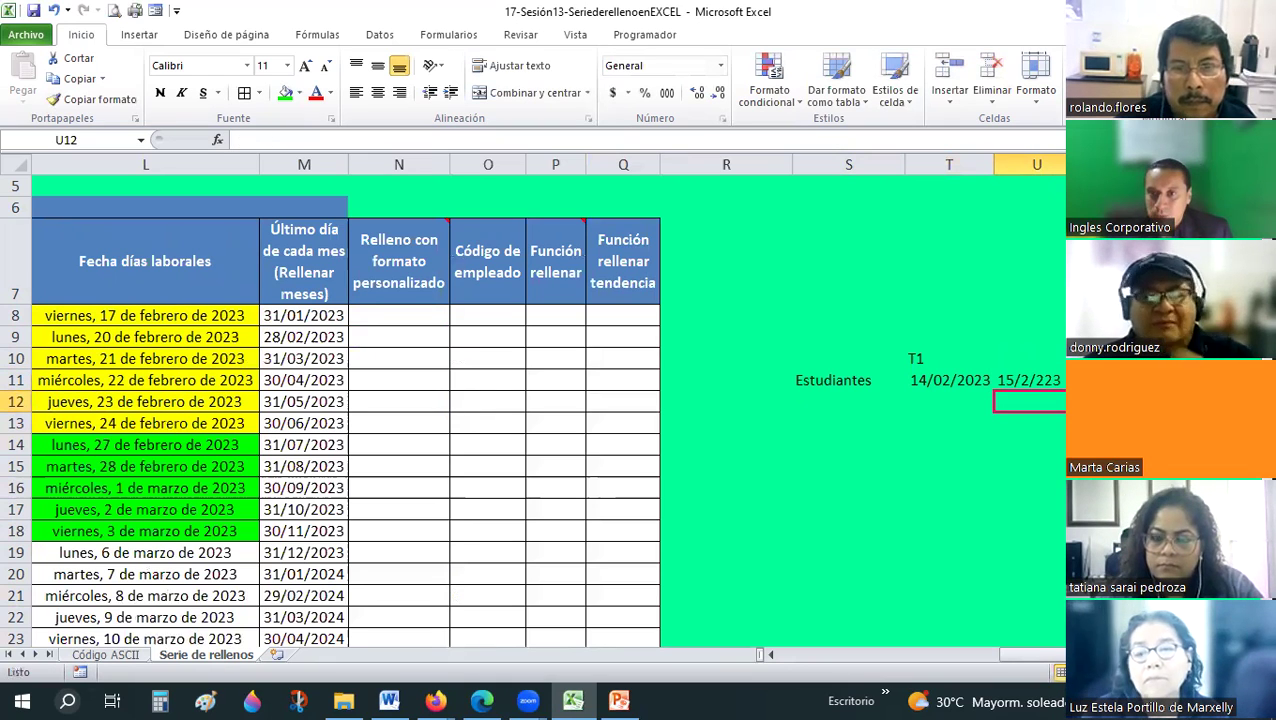
left_click(1048, 380)
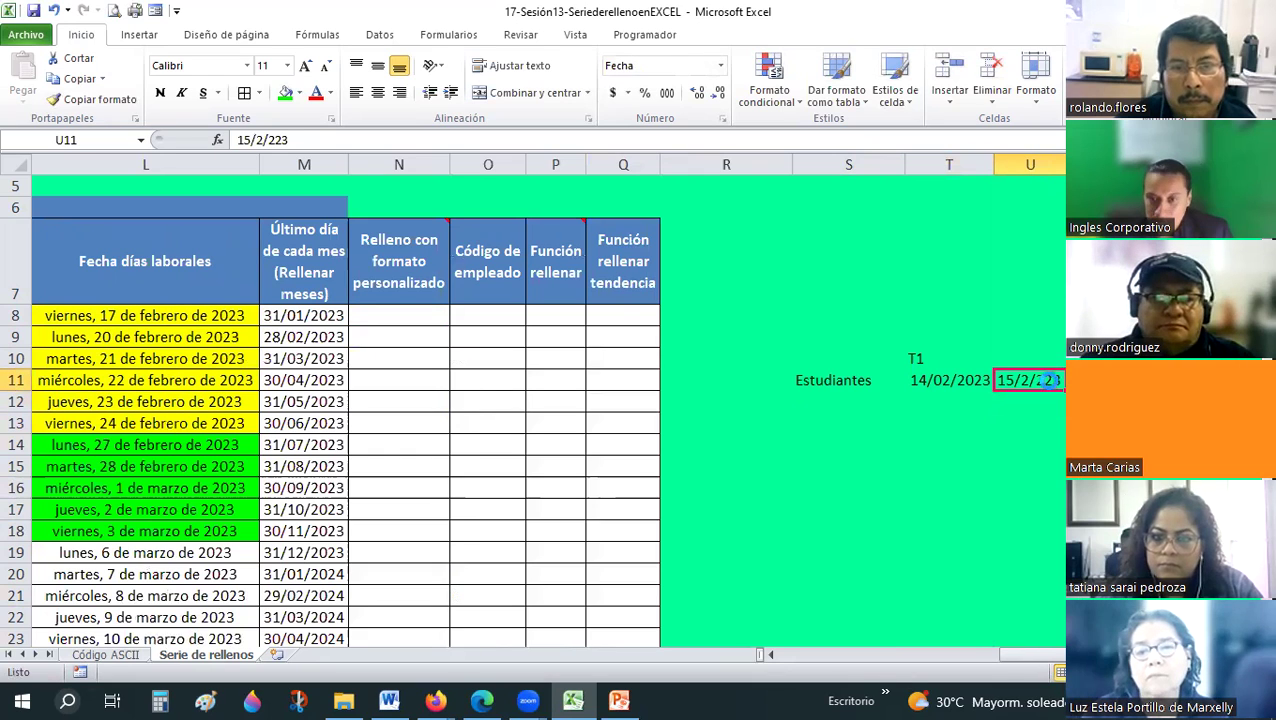
double_click(1045, 375)
left_click(1043, 365)
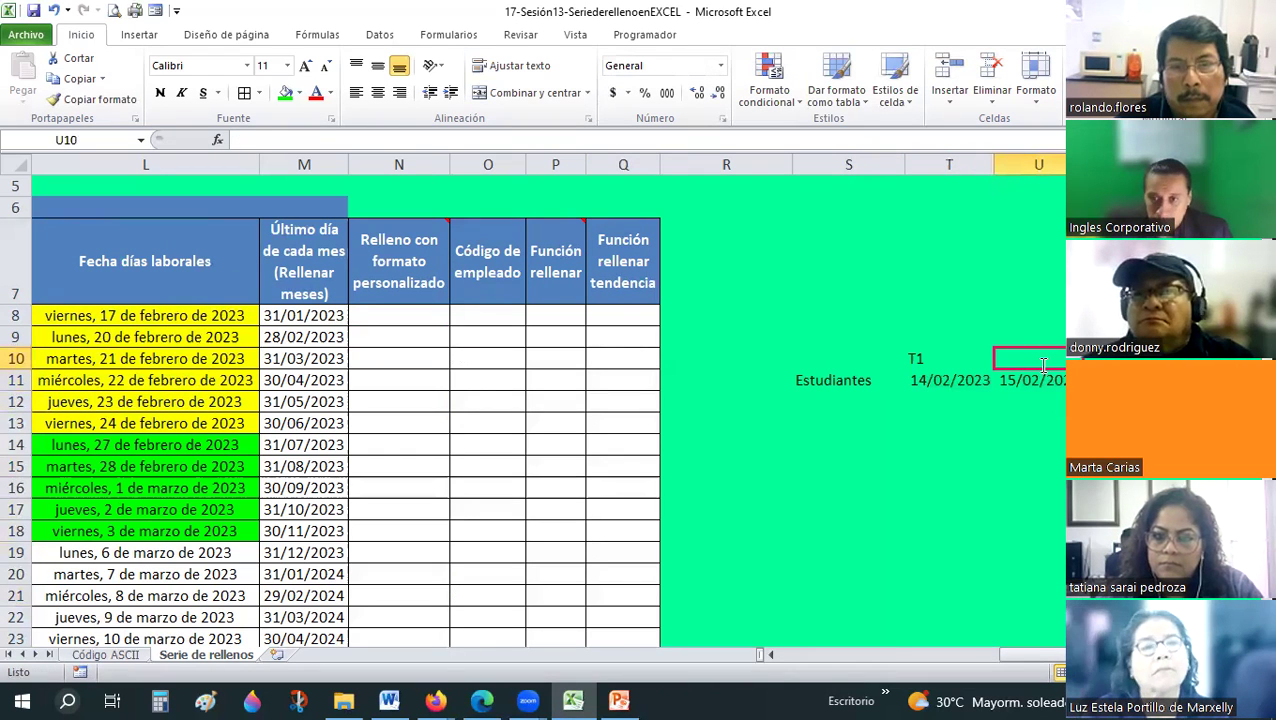
type("A1")
key("Return")
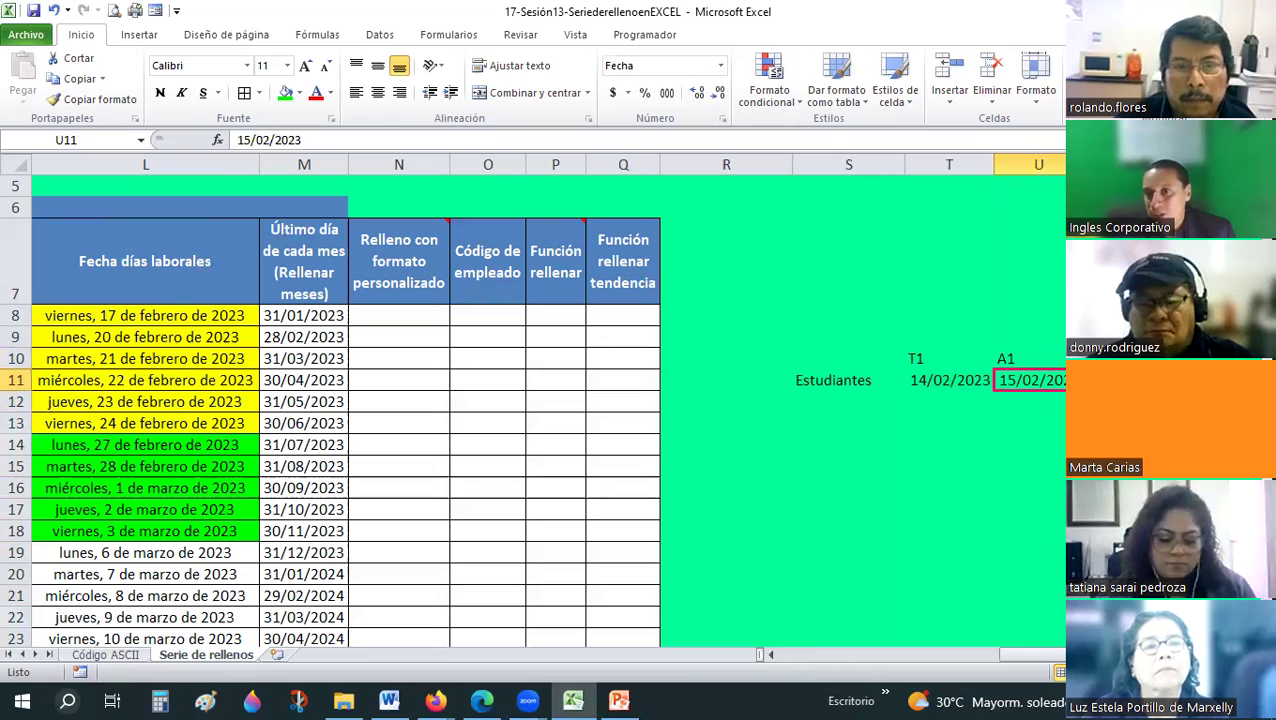
key("Right")
key("Right")
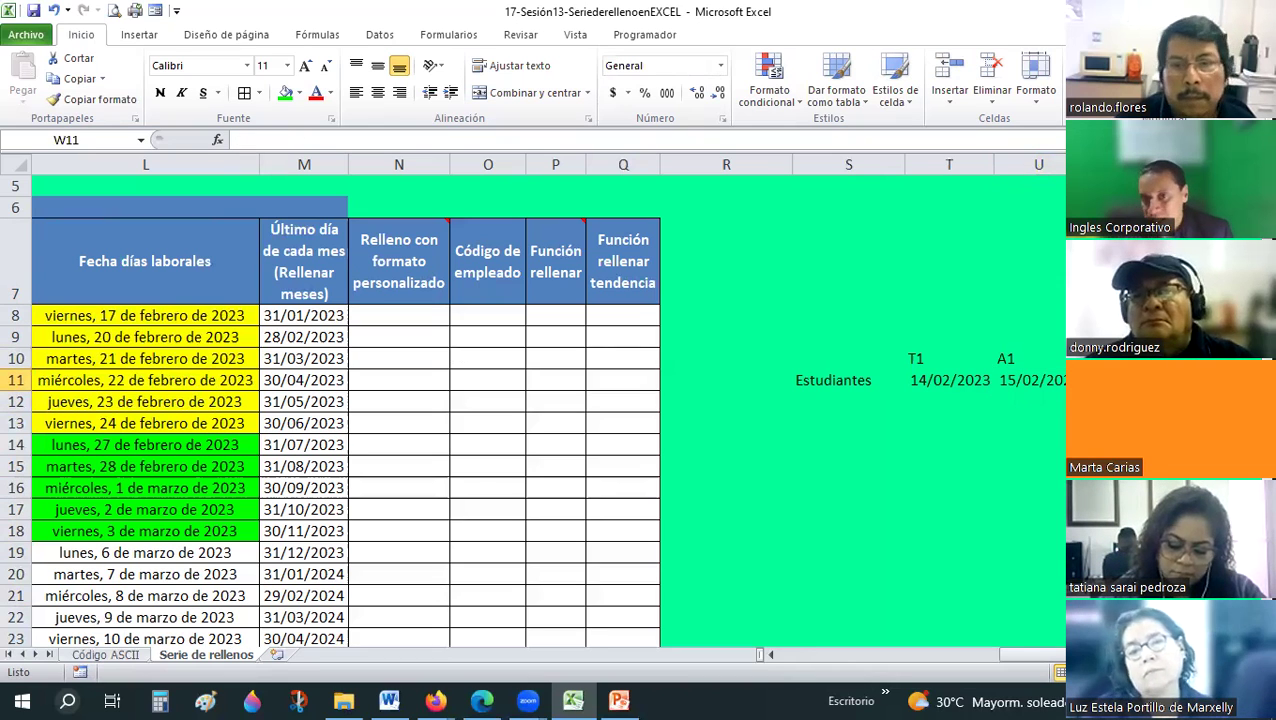
Add +7 formulas giving 21/02/2023 and 22/02/2023 in V11:W11, and autofit column W.
left_click(948, 359)
left_click(1128, 380)
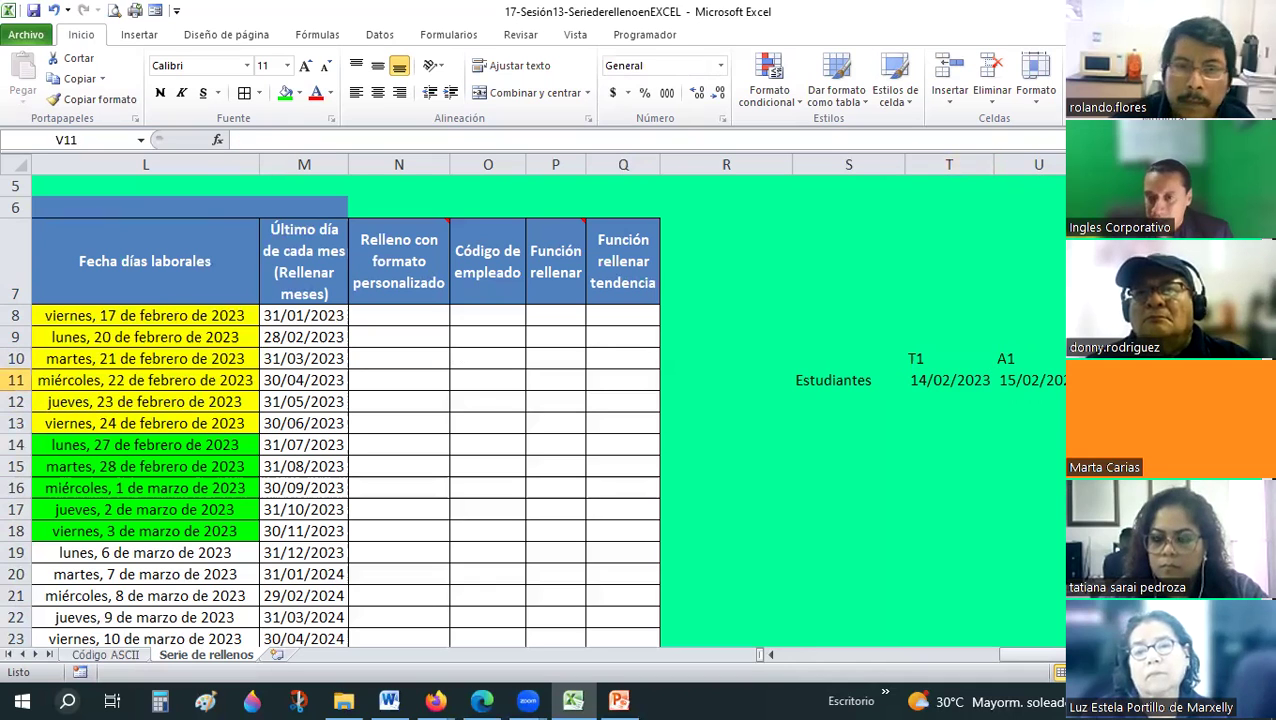
type("=")
left_click(949, 380)
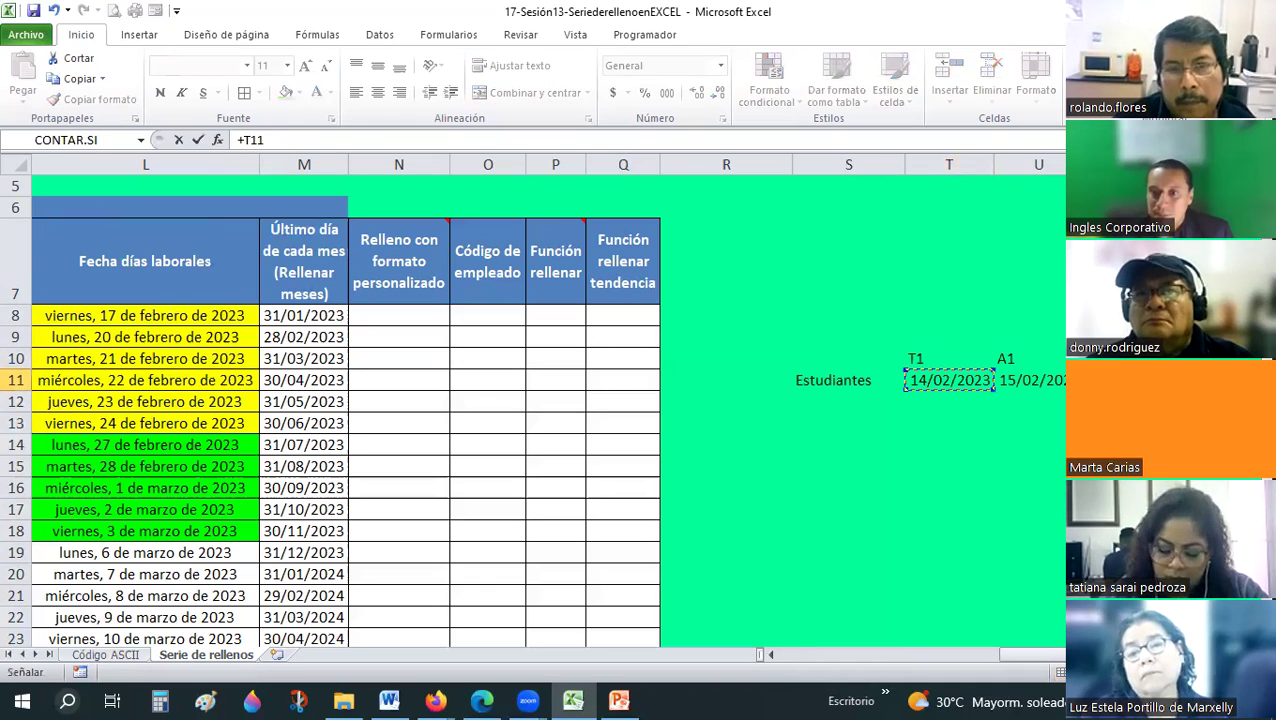
key("Return")
left_click(1128, 380)
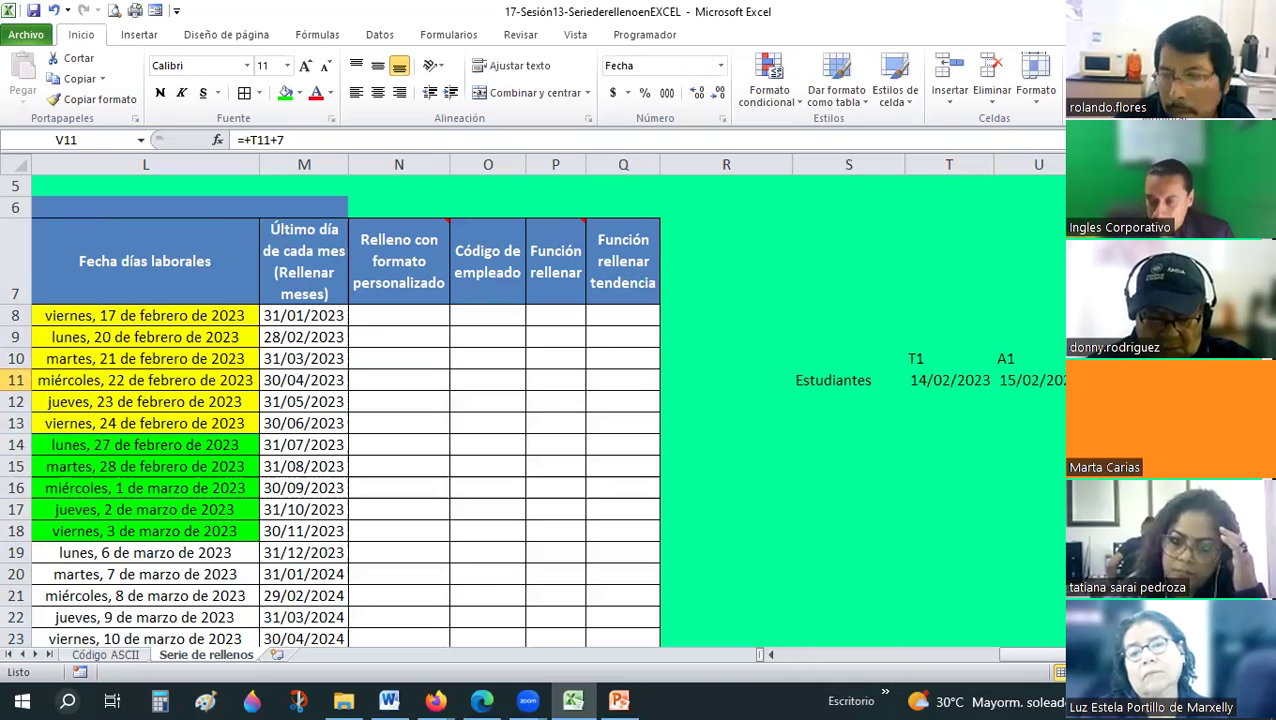
key("Right")
type("+")
key("Left")
type("+")
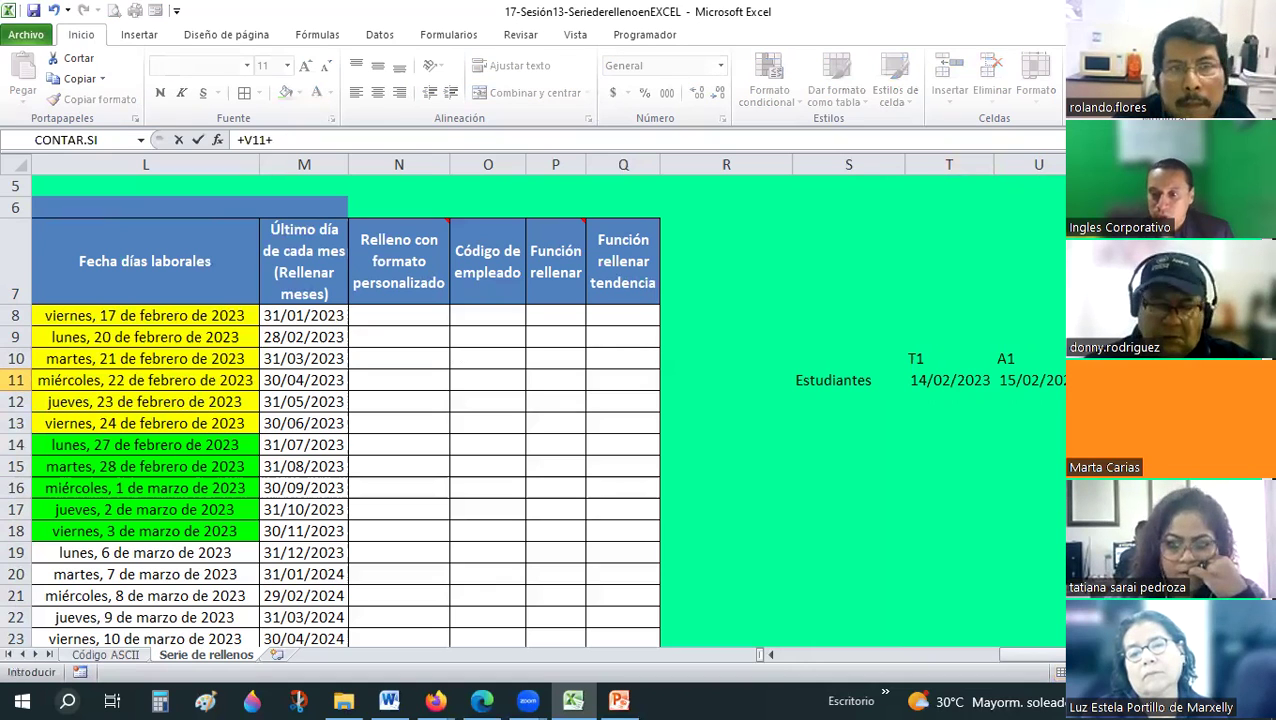
type("7")
key("Return")
double_click(940, 168)
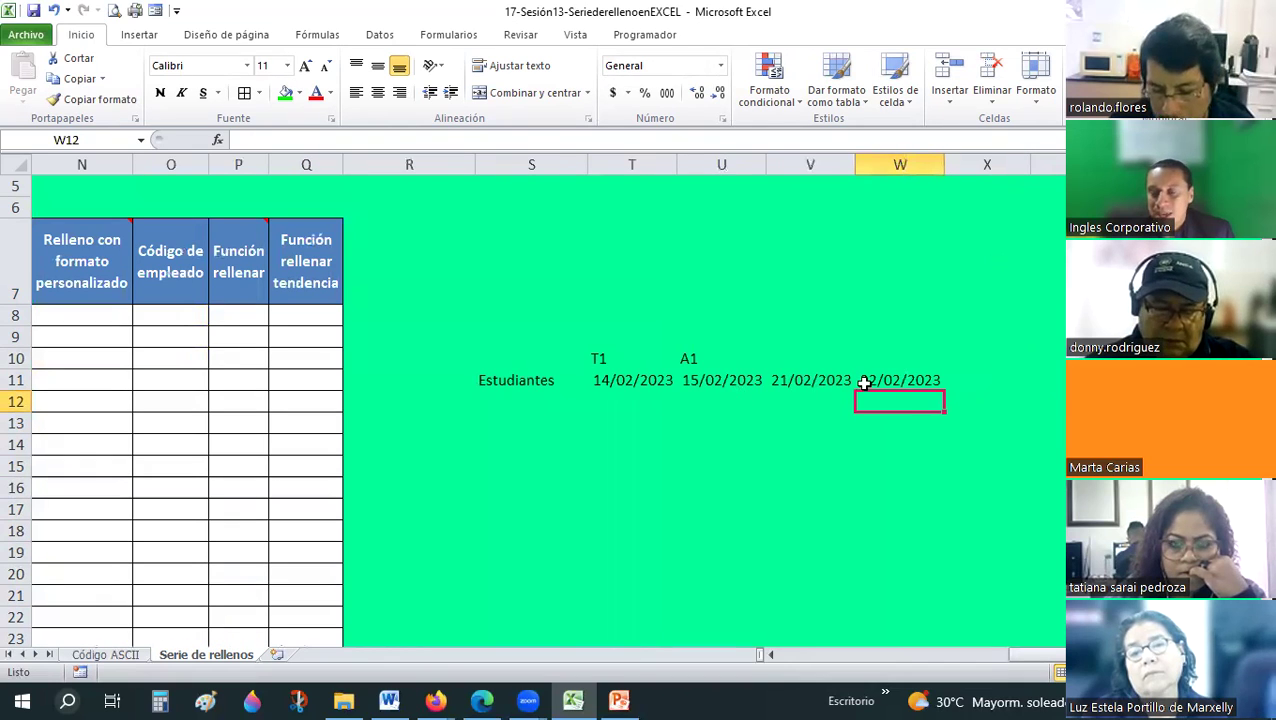
left_click(790, 383)
left_click(601, 356)
key("shift+Right")
key("shift+Right")
key("shift+Right")
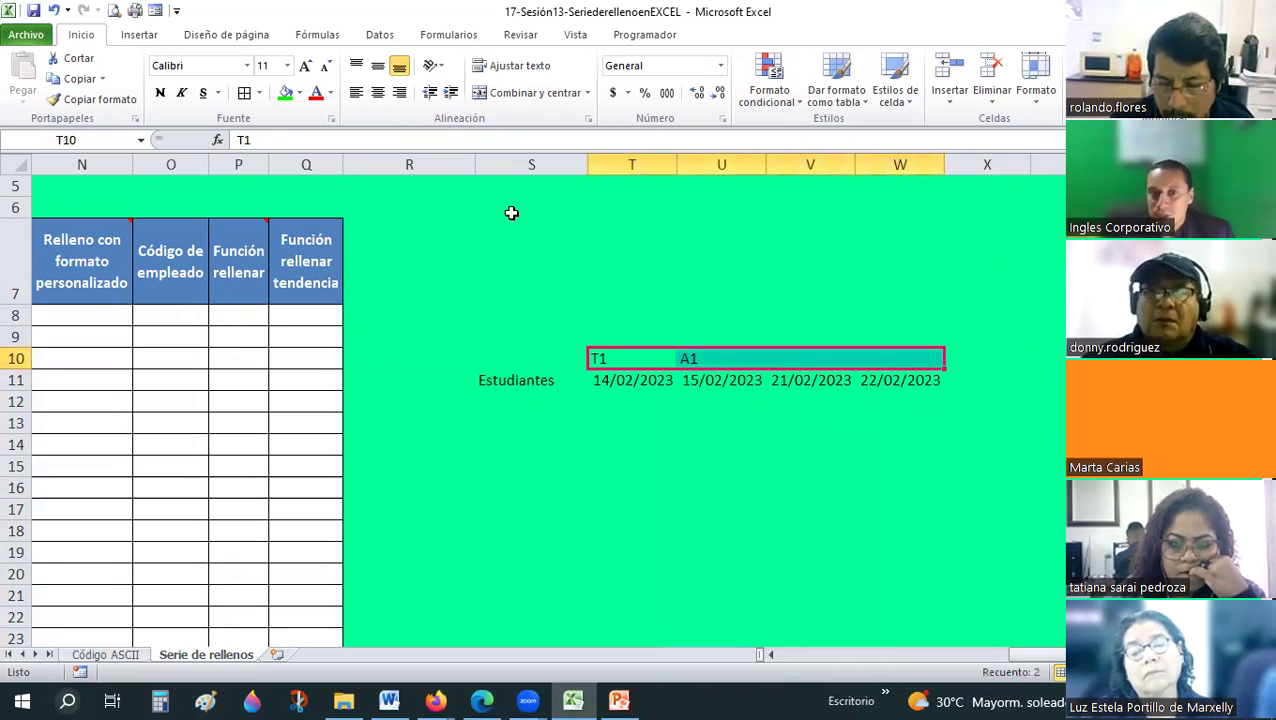
left_click(630, 357)
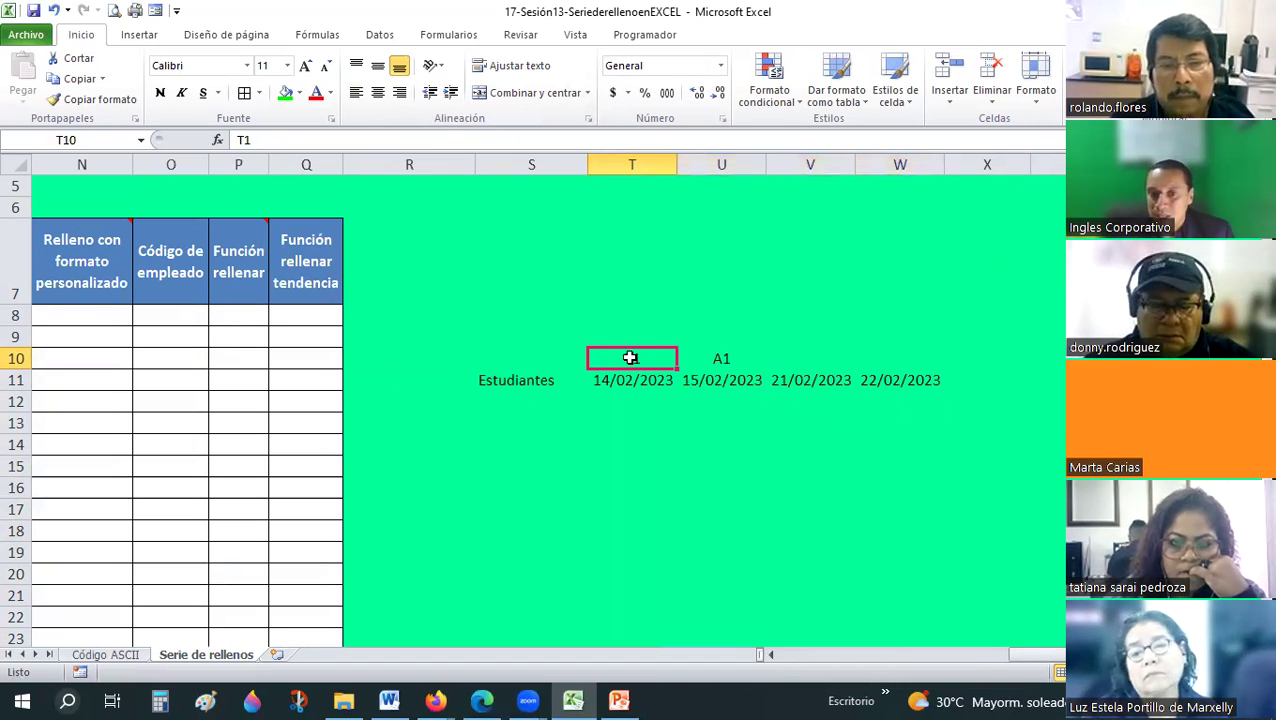
left_click(718, 359, "shift")
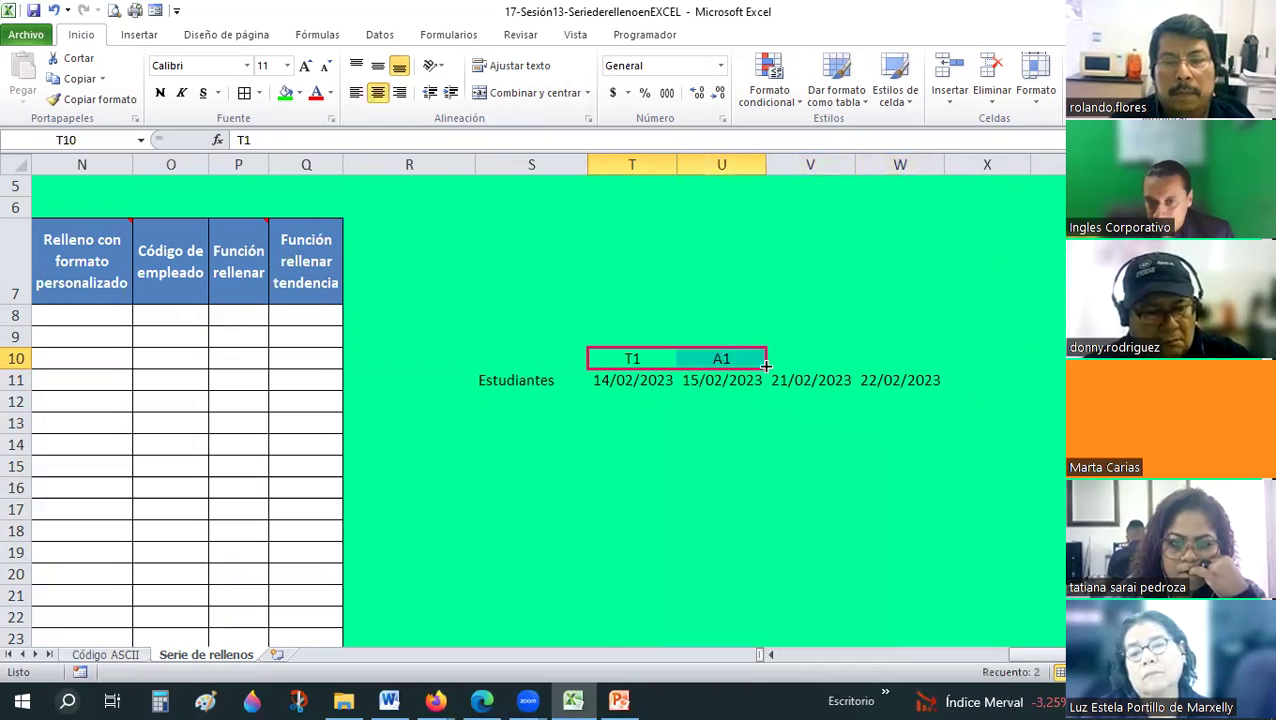
left_click_drag(766, 369, 905, 366)
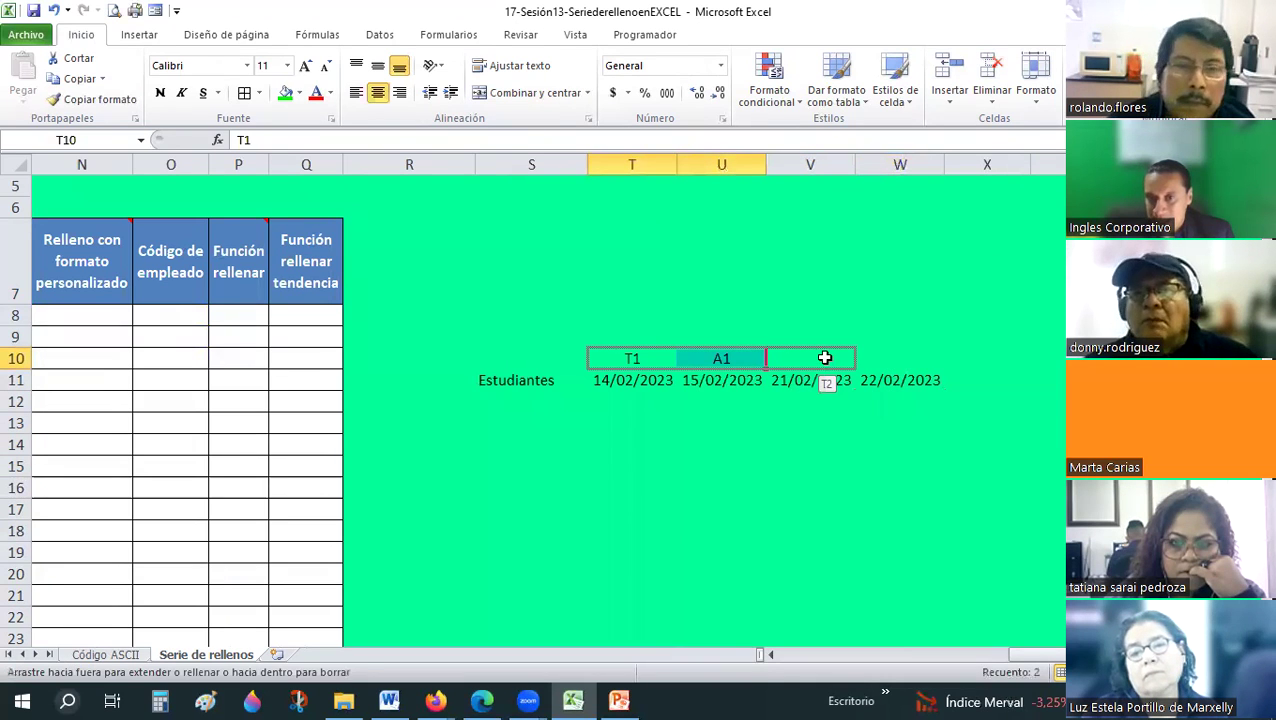
key("Right")
key("Right")
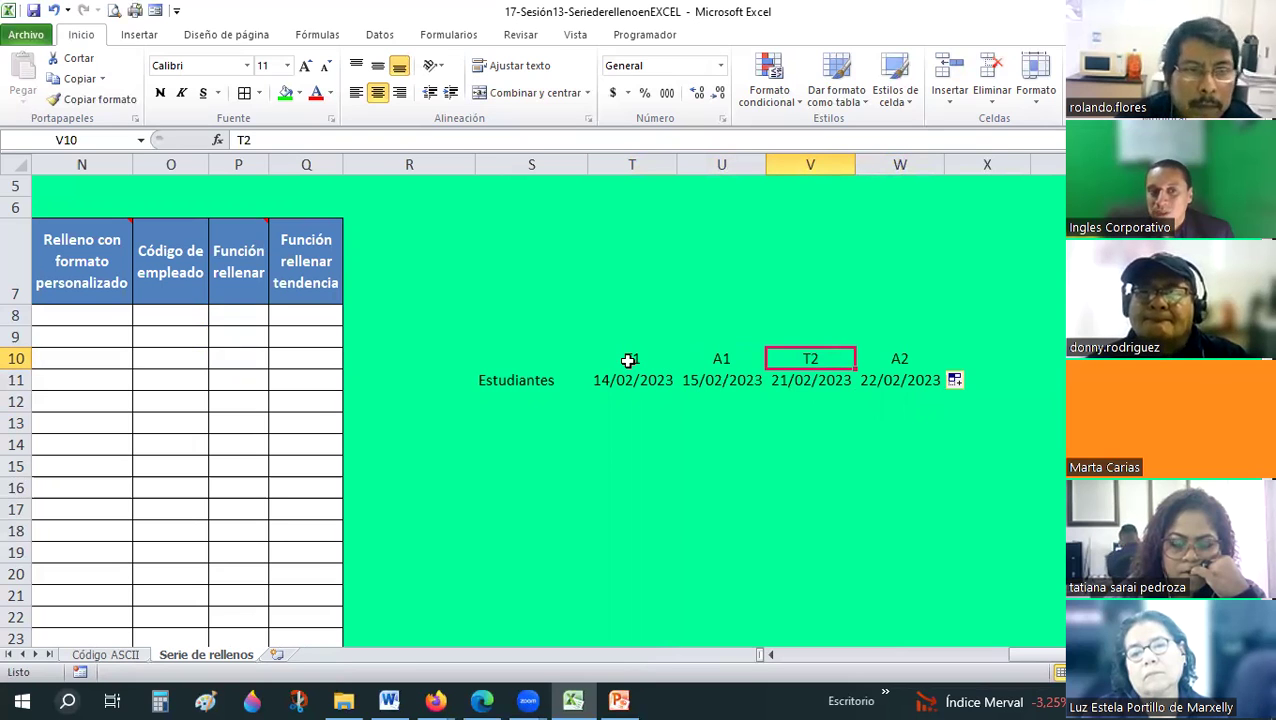
left_click(629, 360)
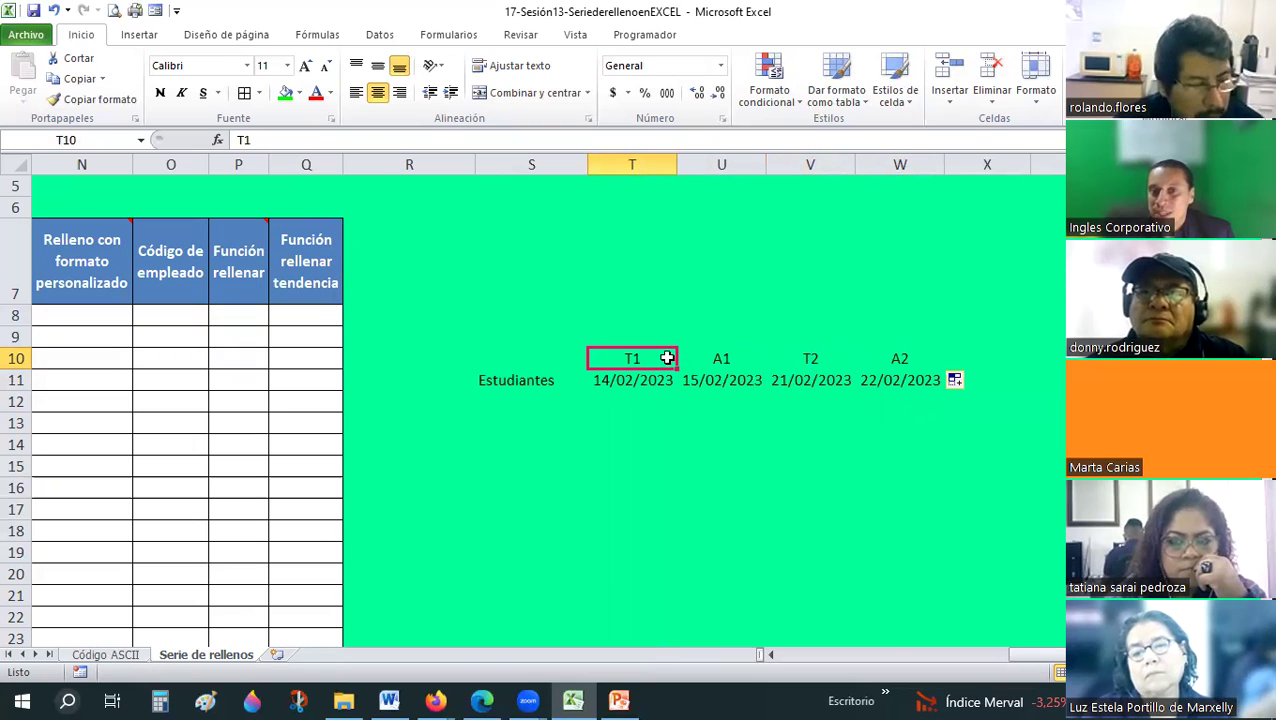
key("shift+Right")
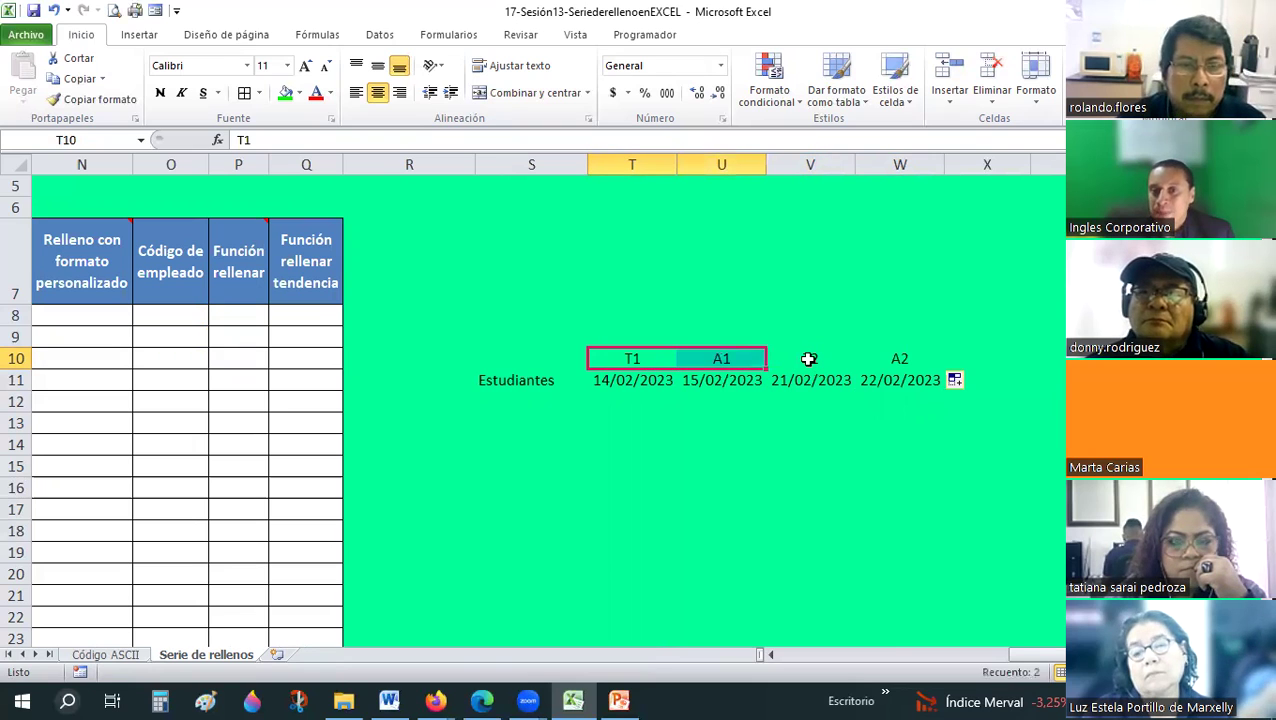
left_click(808, 358)
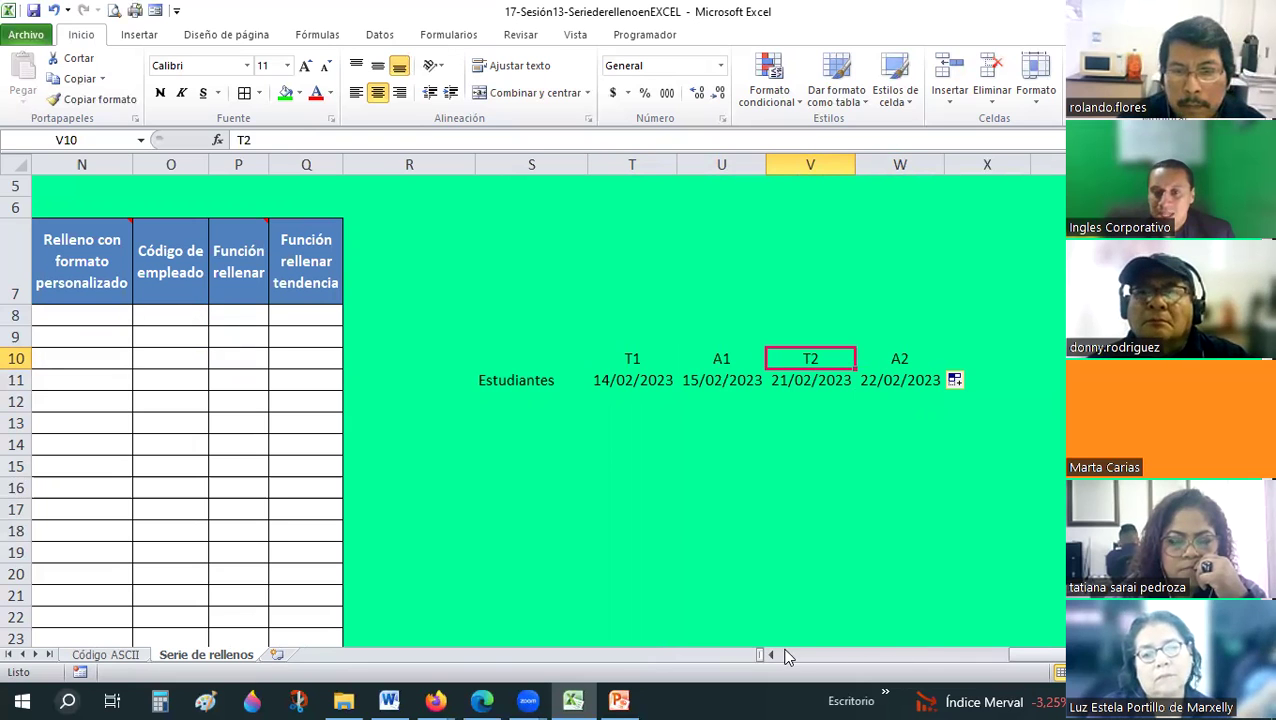
scroll(650, 329, "left", 3)
Enter T1 in N8 and A1 in N9, then extend the pair down column N.
left_click(639, 315)
type("T1")
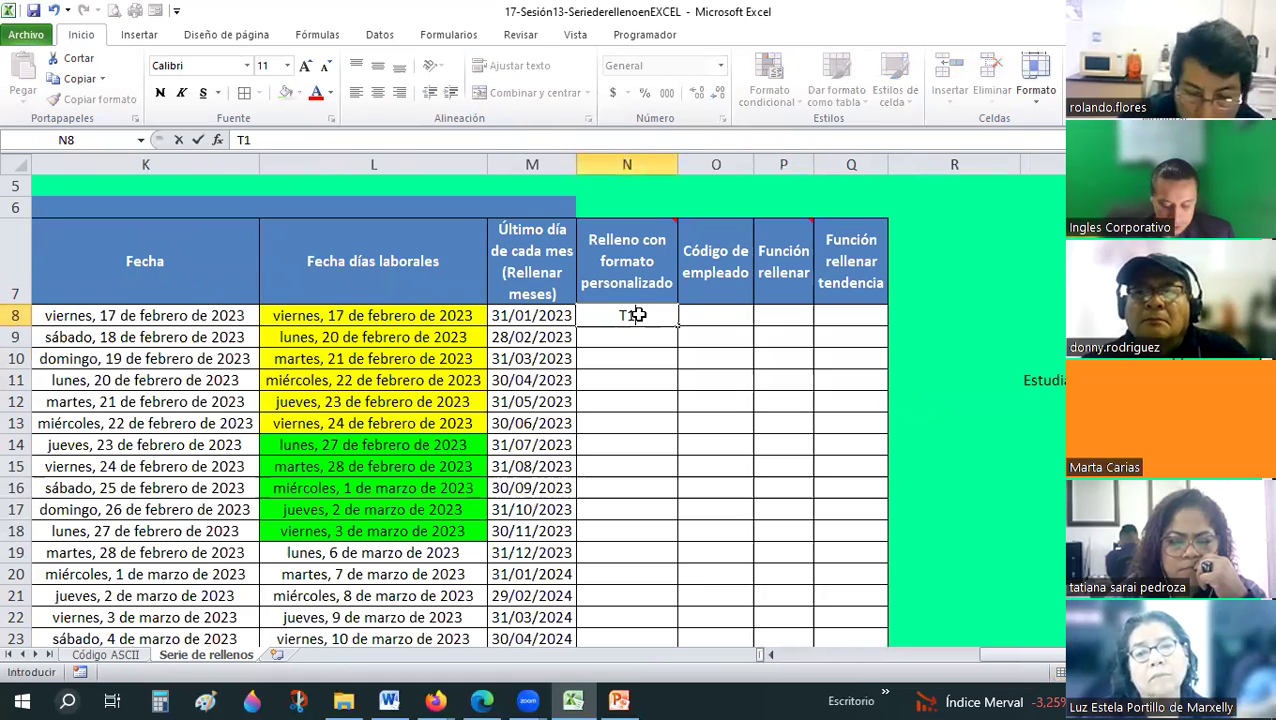
key("Return")
type("A1")
key("Return")
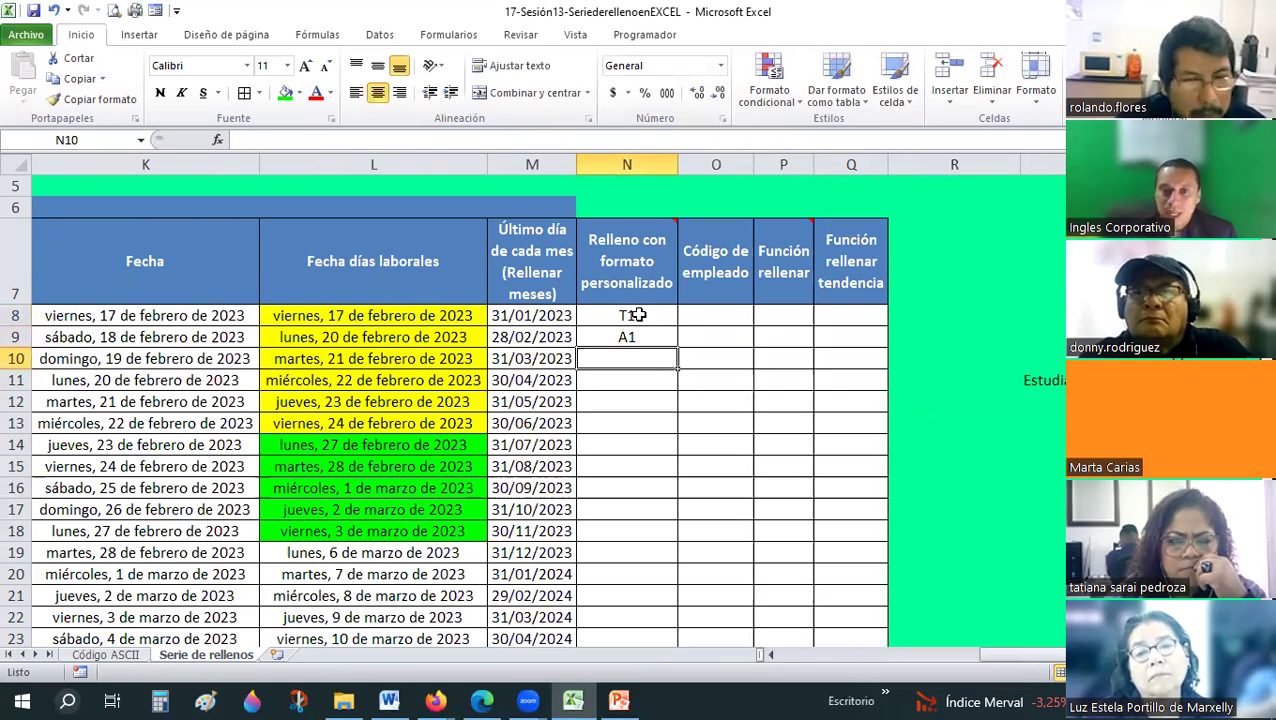
left_click(638, 315)
left_click_drag(664, 347, 670, 346)
left_click_drag(681, 398, 672, 607)
left_click_drag(672, 664, 659, 545)
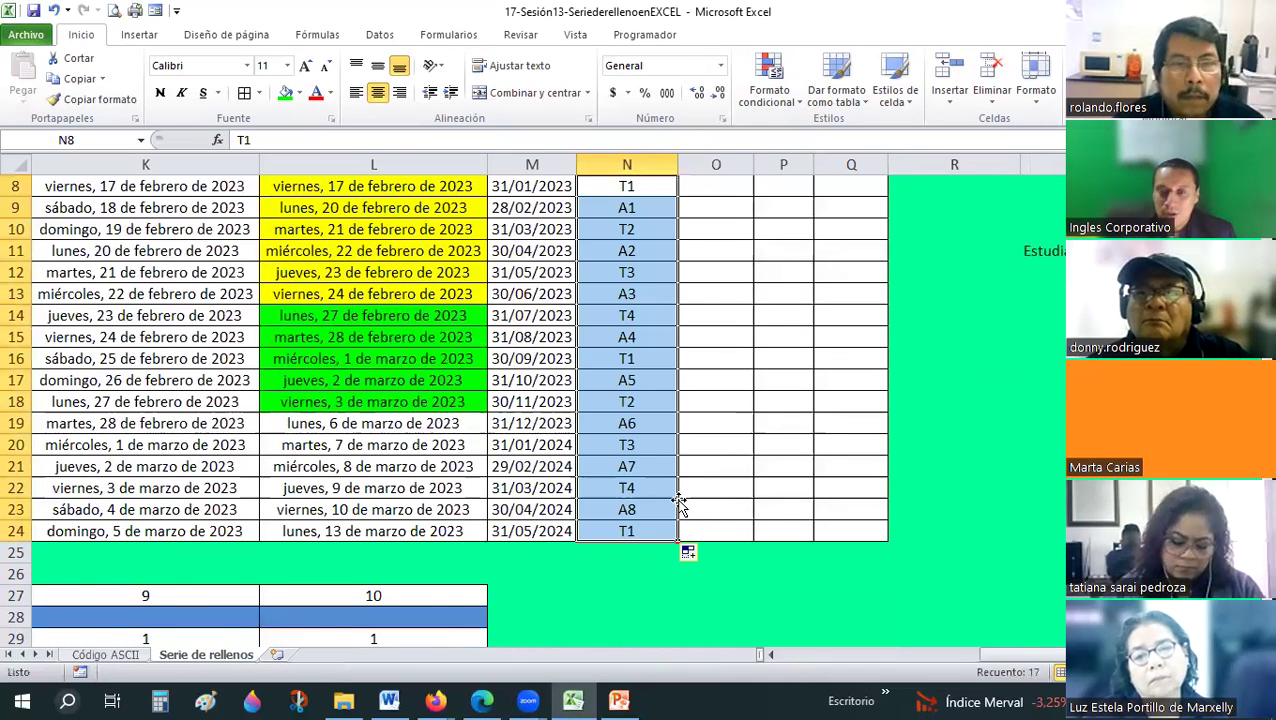
Check the filled codes and refill the T1/A1 pattern down to row 24.
scroll(670, 464, "up", 2)
key("Down")
key("Down")
key("Down")
key("Down")
left_click(631, 567)
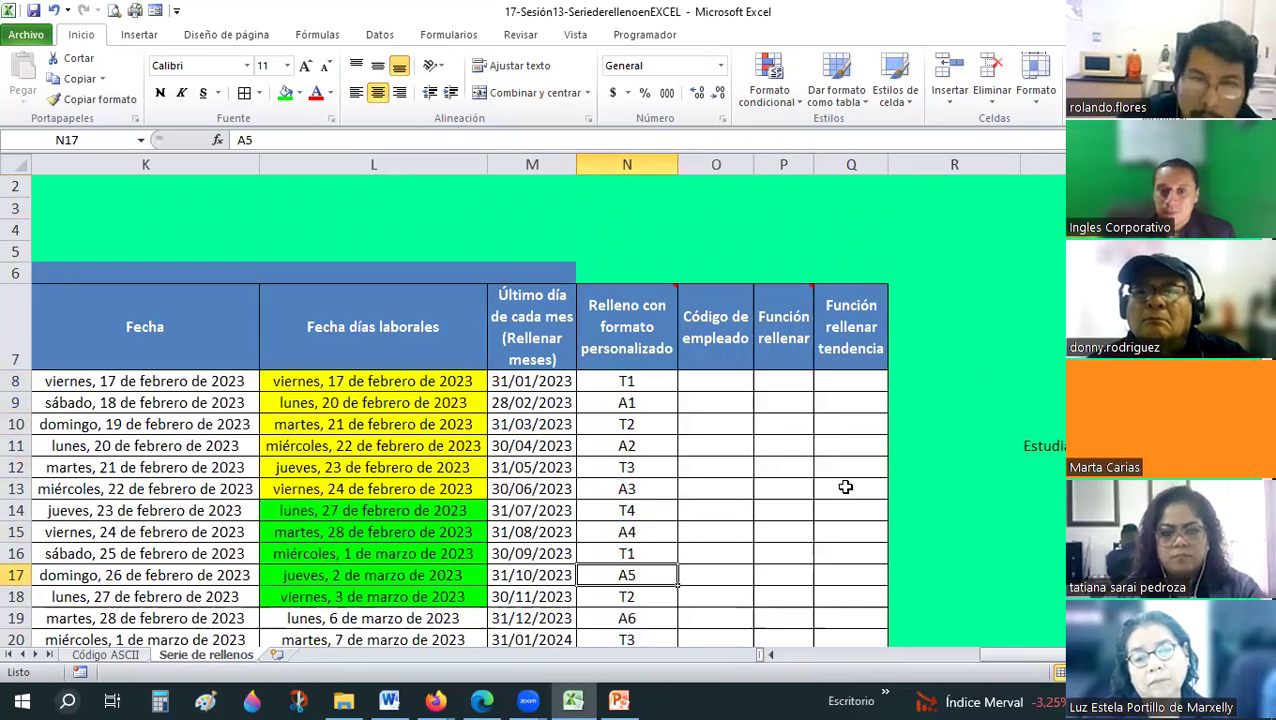
scroll(650, 485, "down", 1)
left_click(647, 488)
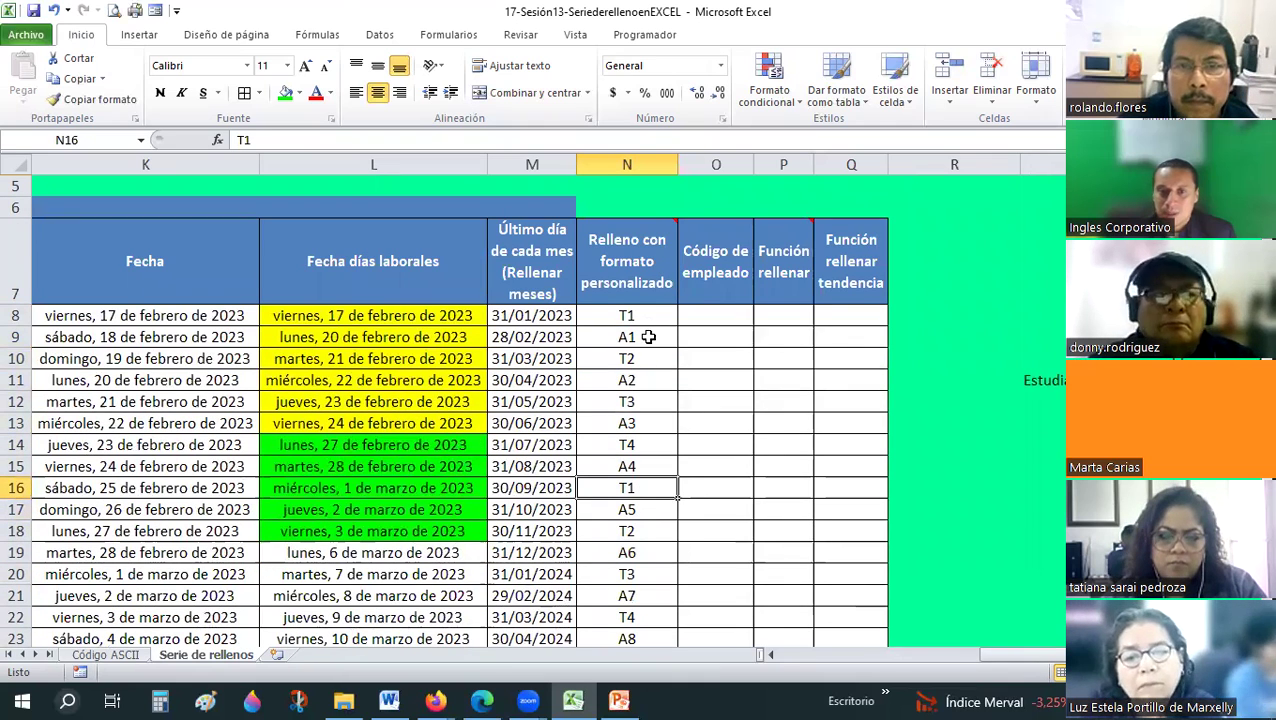
left_click_drag(627, 283, 640, 337)
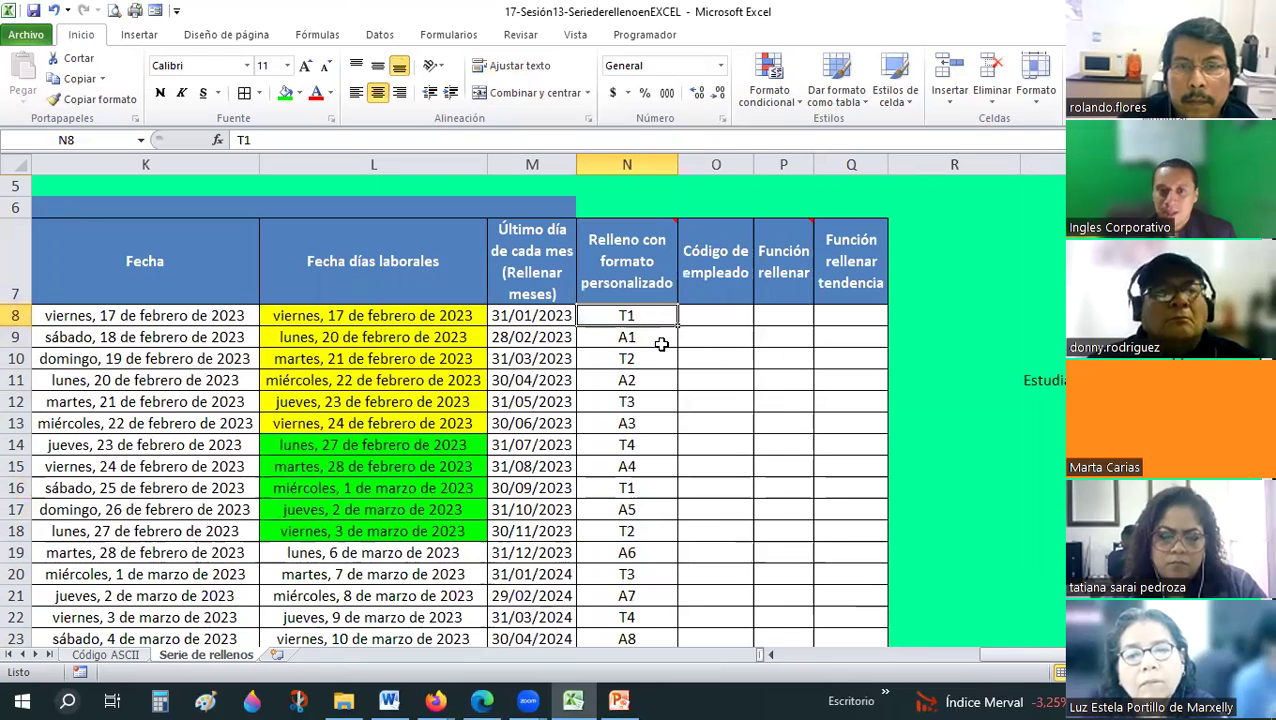
left_click_drag(662, 344, 678, 348)
left_click_drag(657, 563, 655, 531)
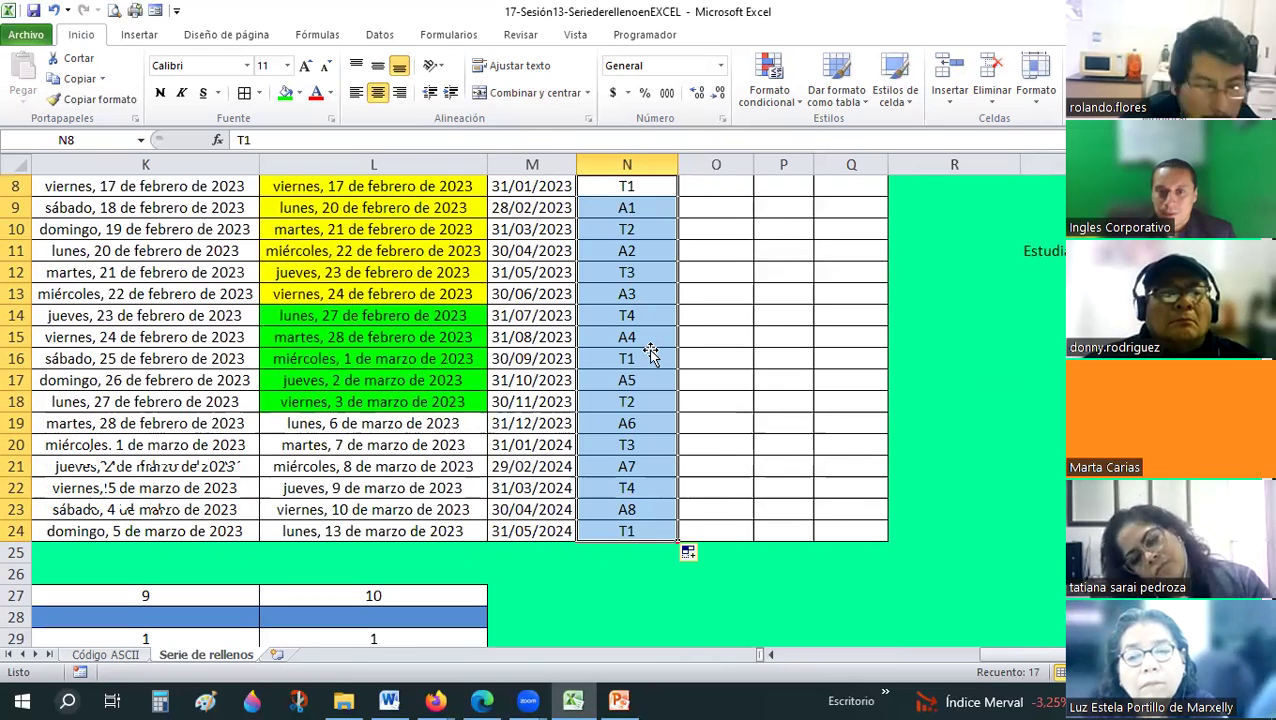
Change N16 to T5 and continue the series from there down to N24.
left_click(650, 356)
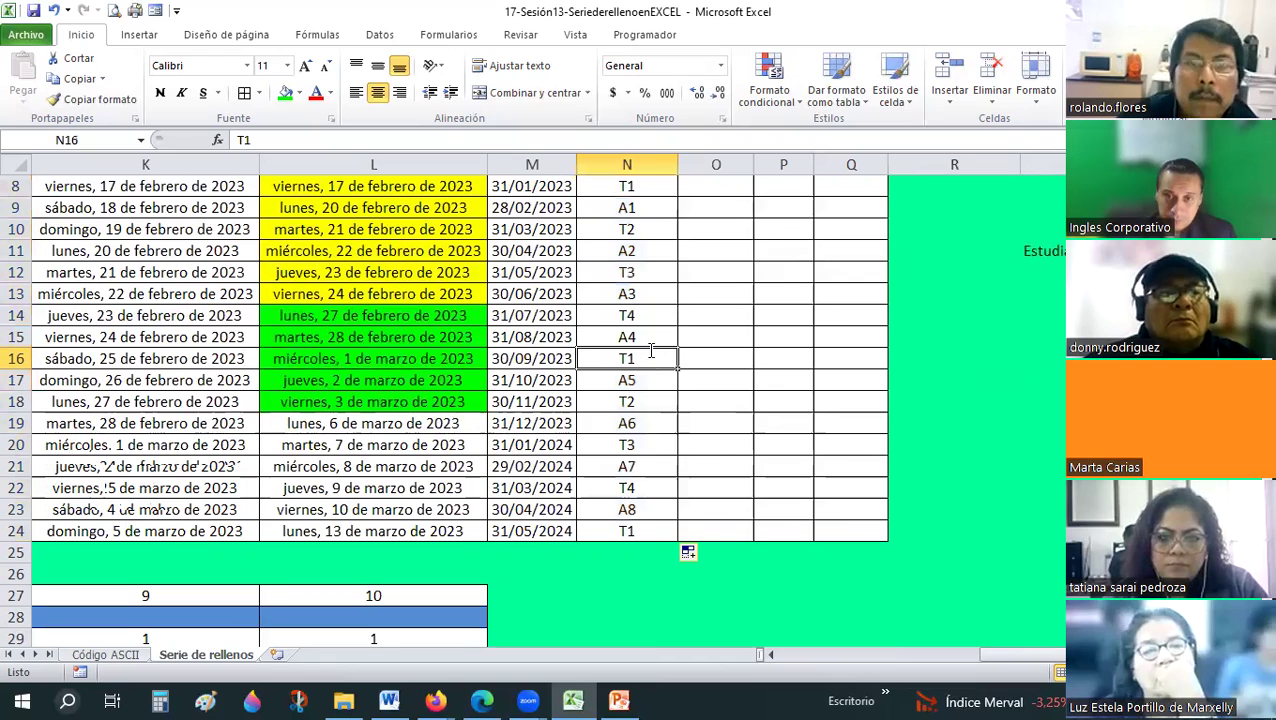
type("T5")
key("Return")
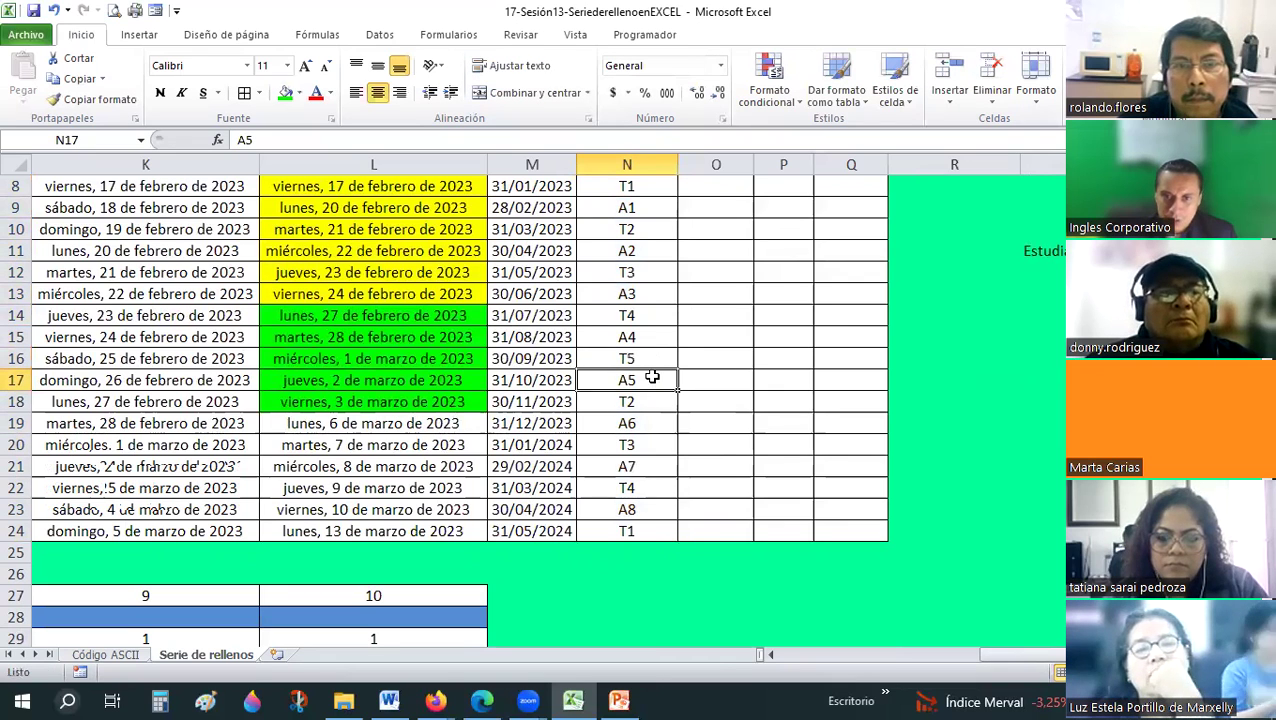
left_click(650, 364)
left_click_drag(676, 390, 683, 530)
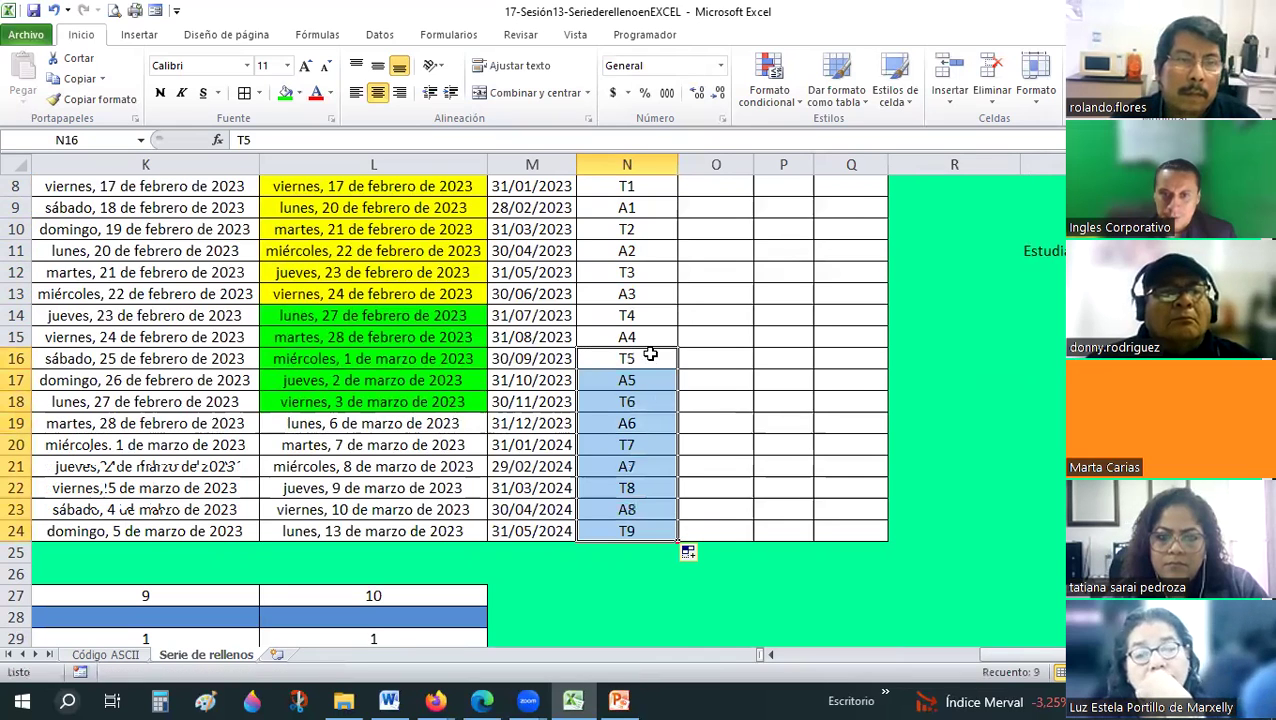
scroll(650, 314, "up", 1)
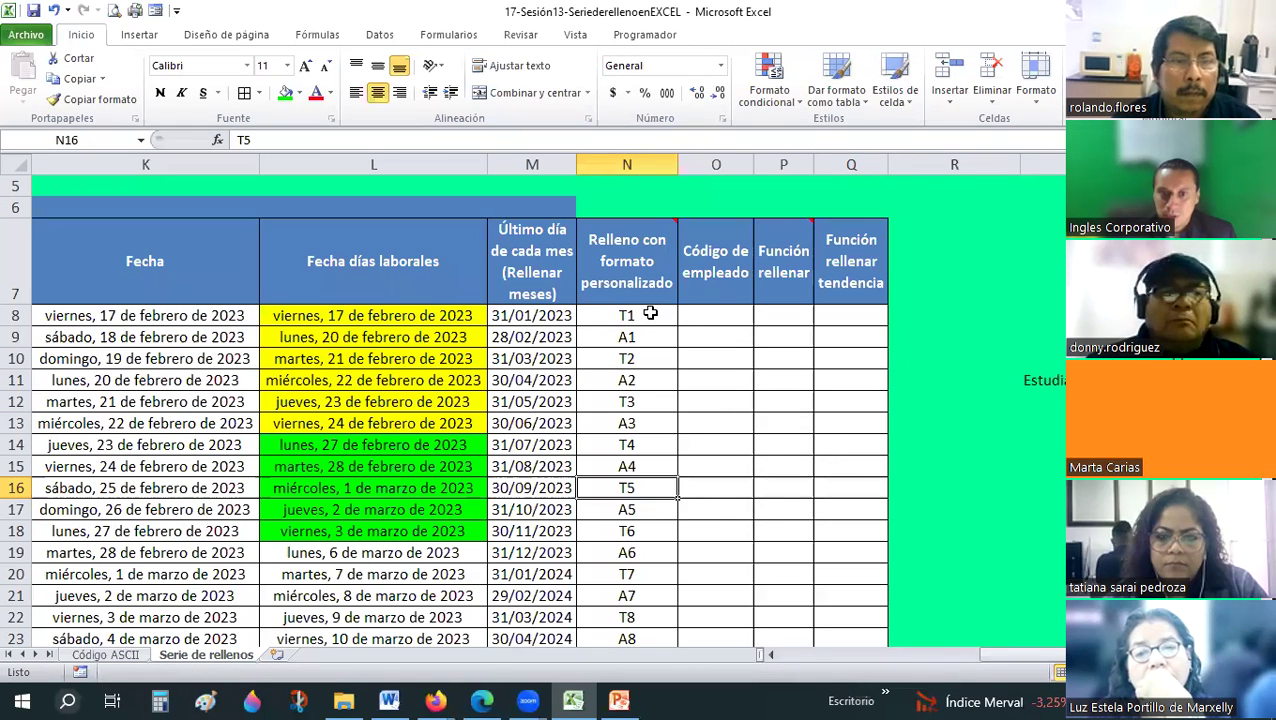
left_click(650, 314)
left_click(640, 400)
key("Down")
key("Down")
key("Down")
key("Down")
scroll(640, 486, "down", 1)
key("Down")
key("Down")
key("Down")
key("Down")
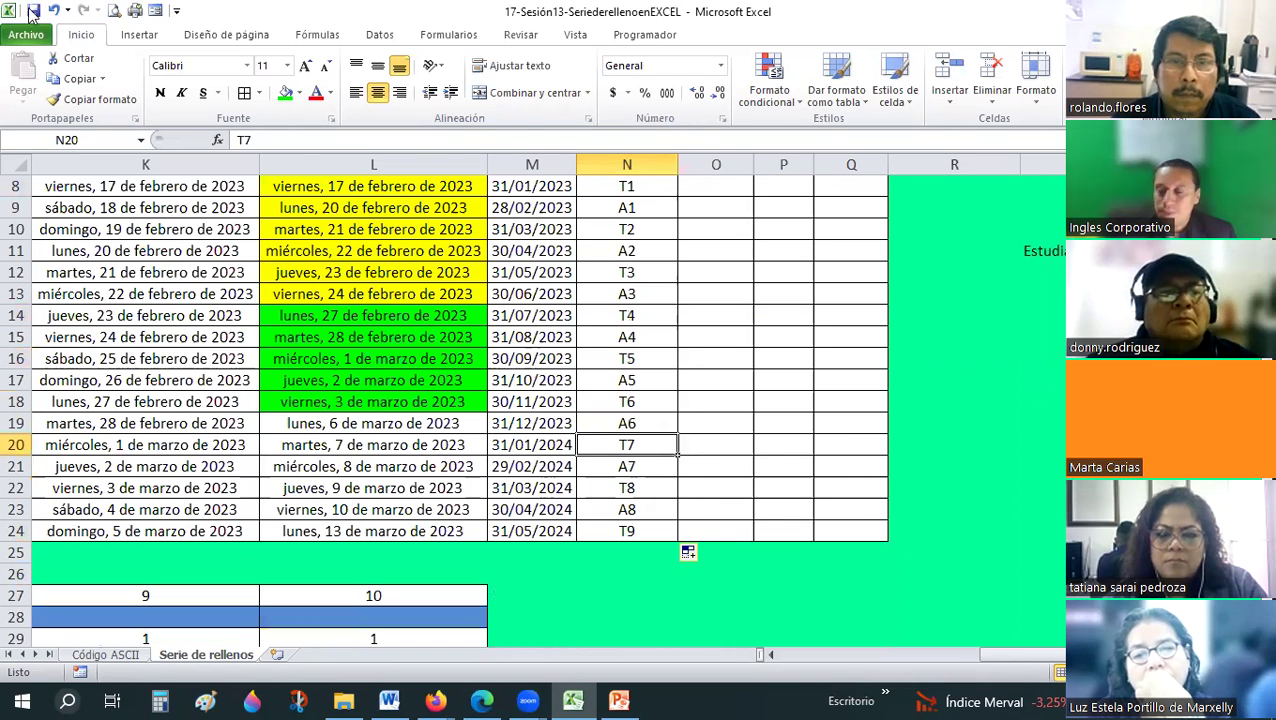
key("Down")
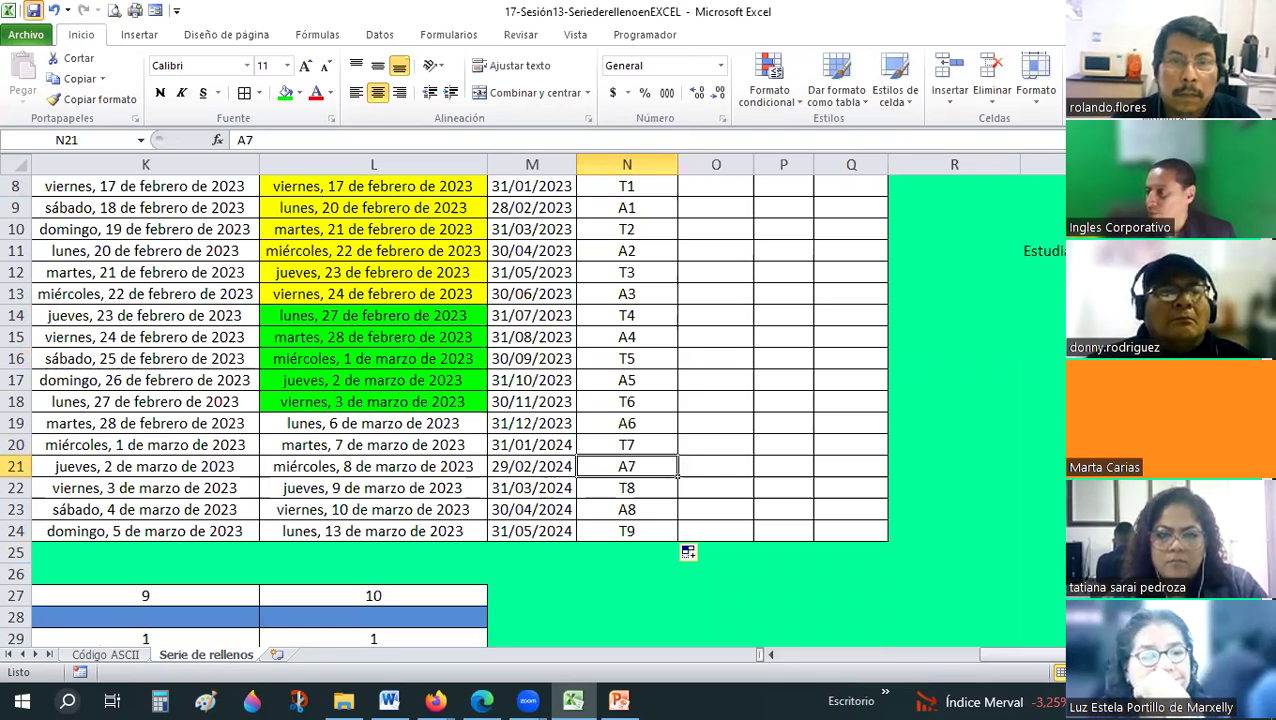
key("alt+Tab")
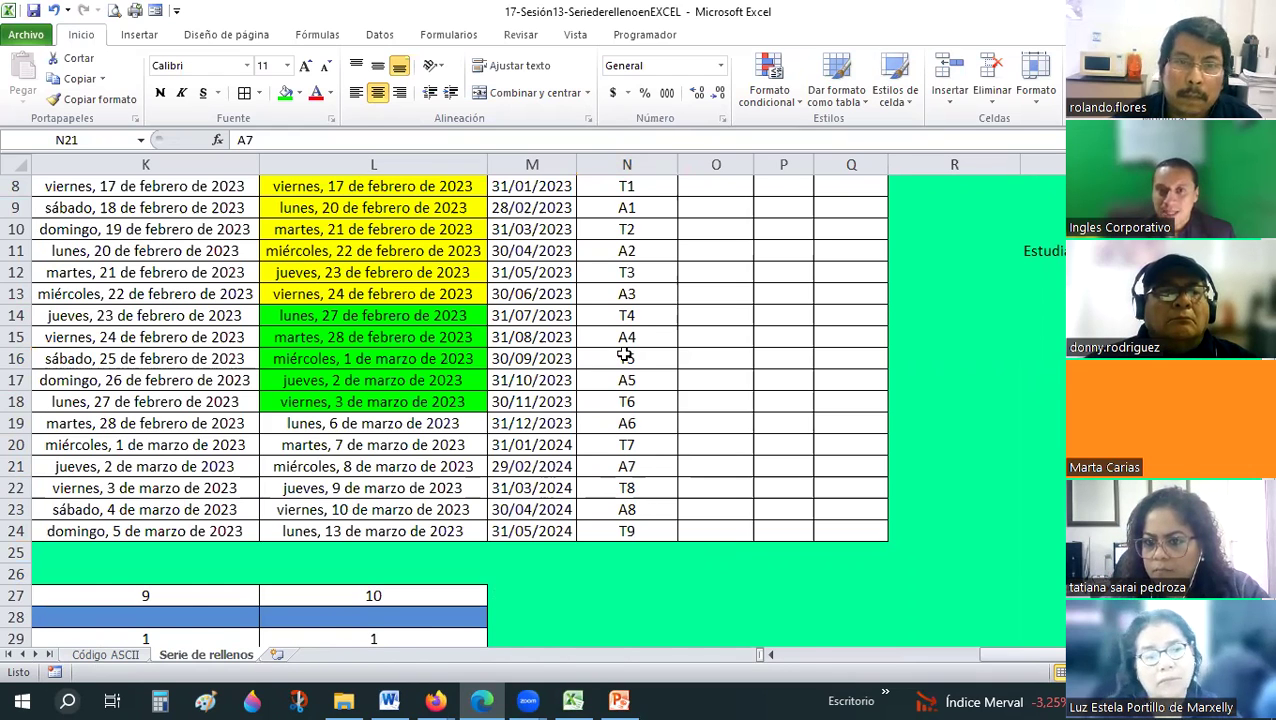
scroll(620, 354, "up", 1)
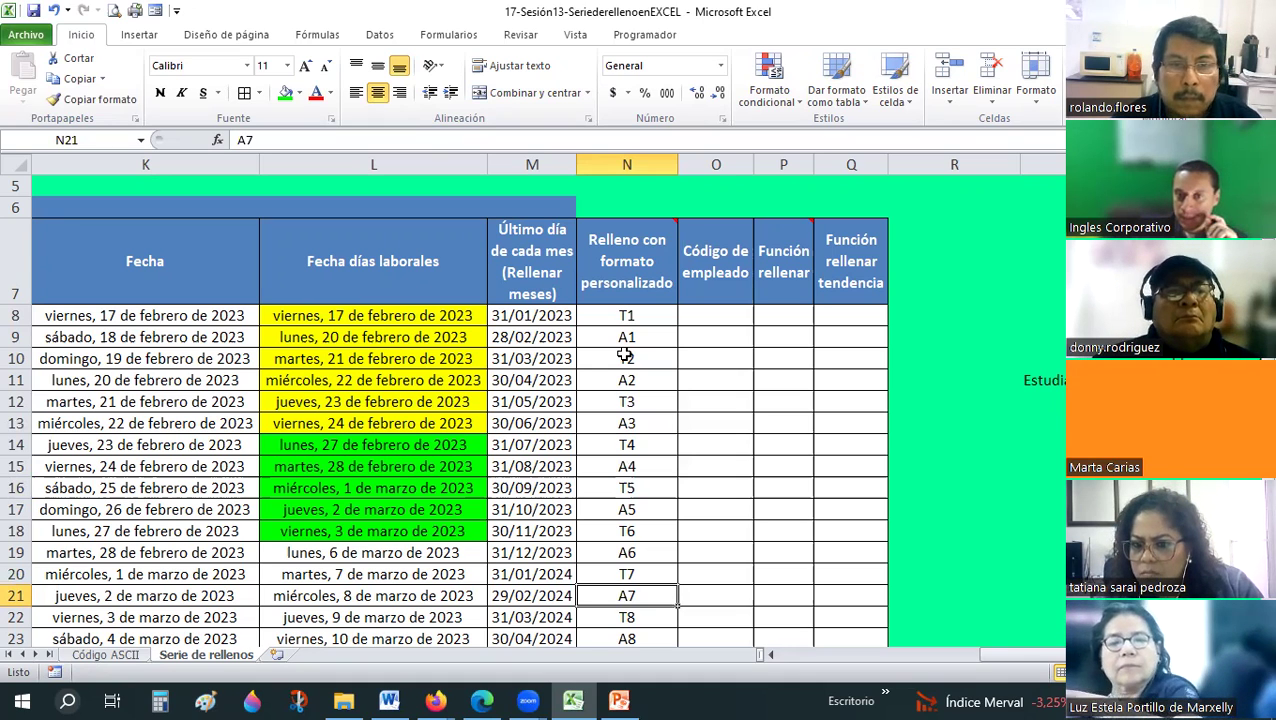
left_click(626, 318)
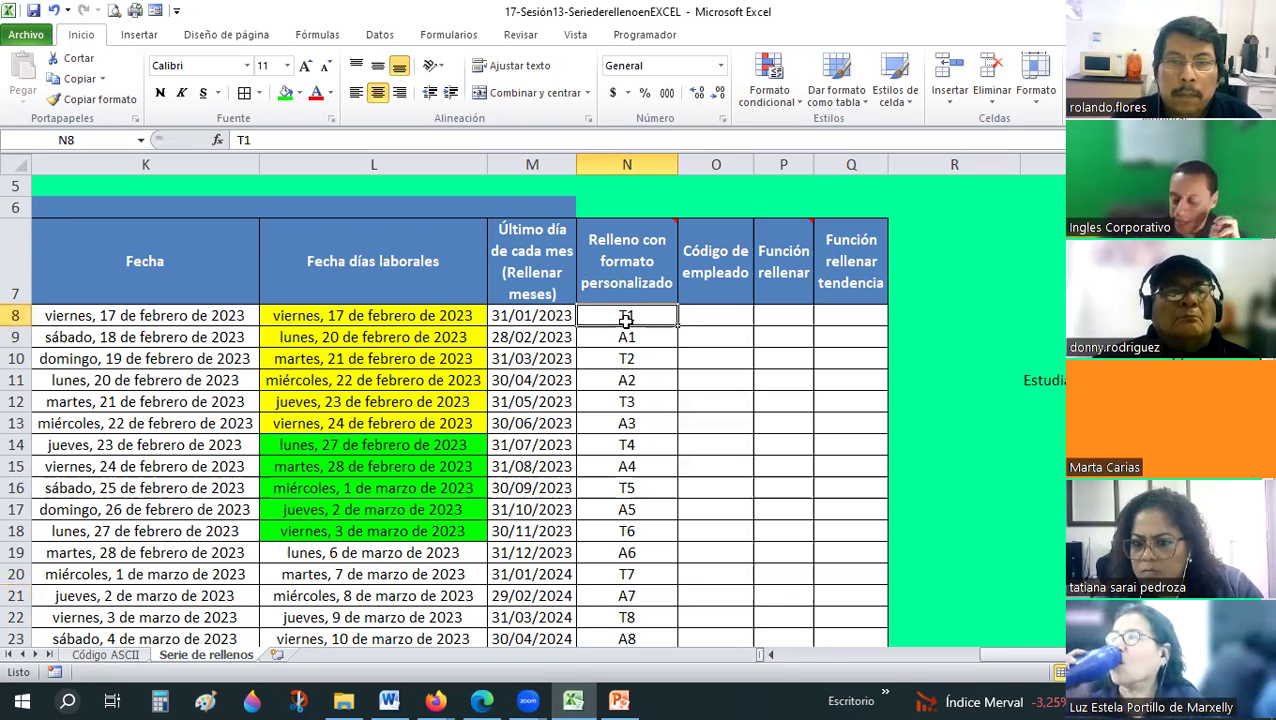
key("Down")
key("Down")
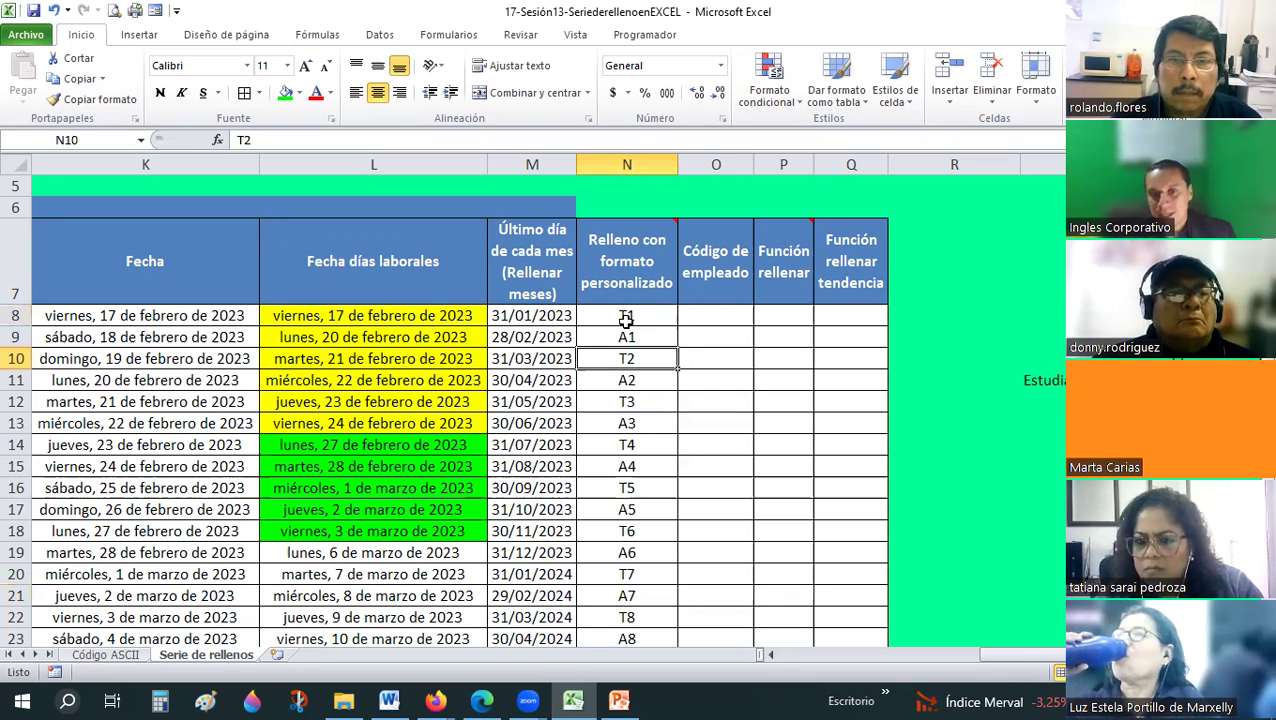
key("shift+Down")
key("shift+Down")
key("shift+Down")
key("shift+Down")
key("shift+Down")
key("shift+Down")
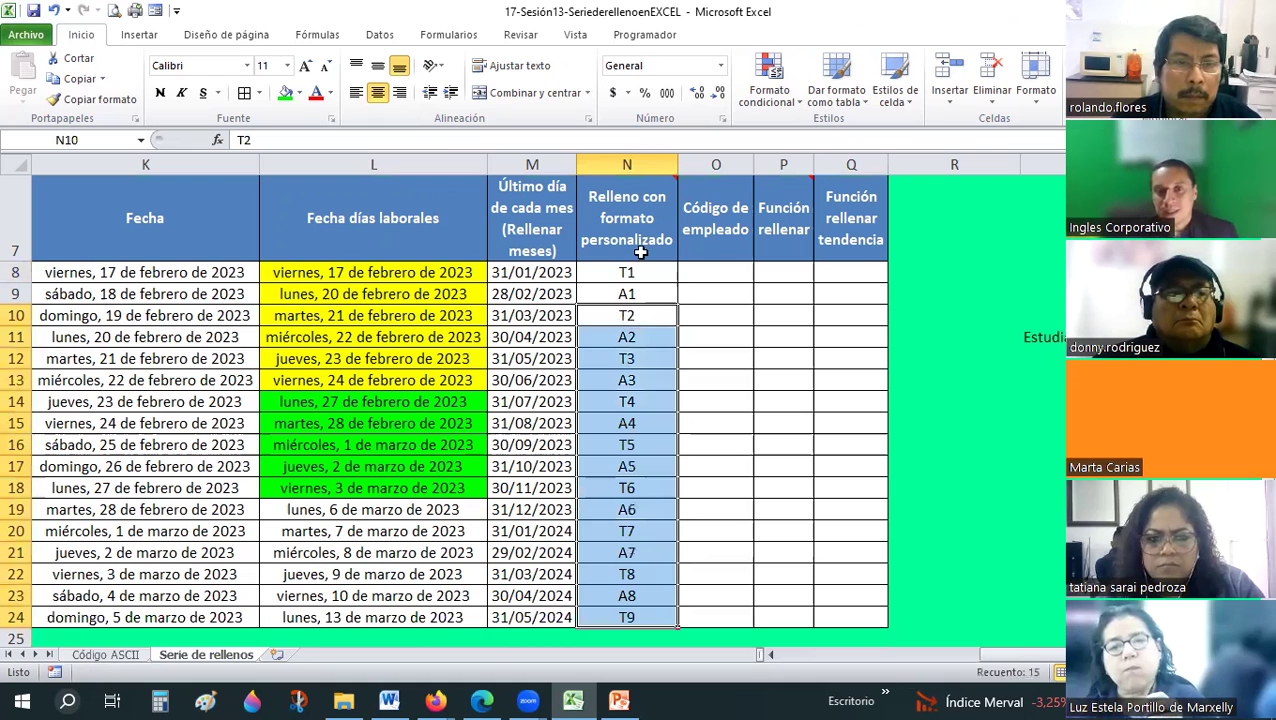
key("Delete")
left_click(632, 272)
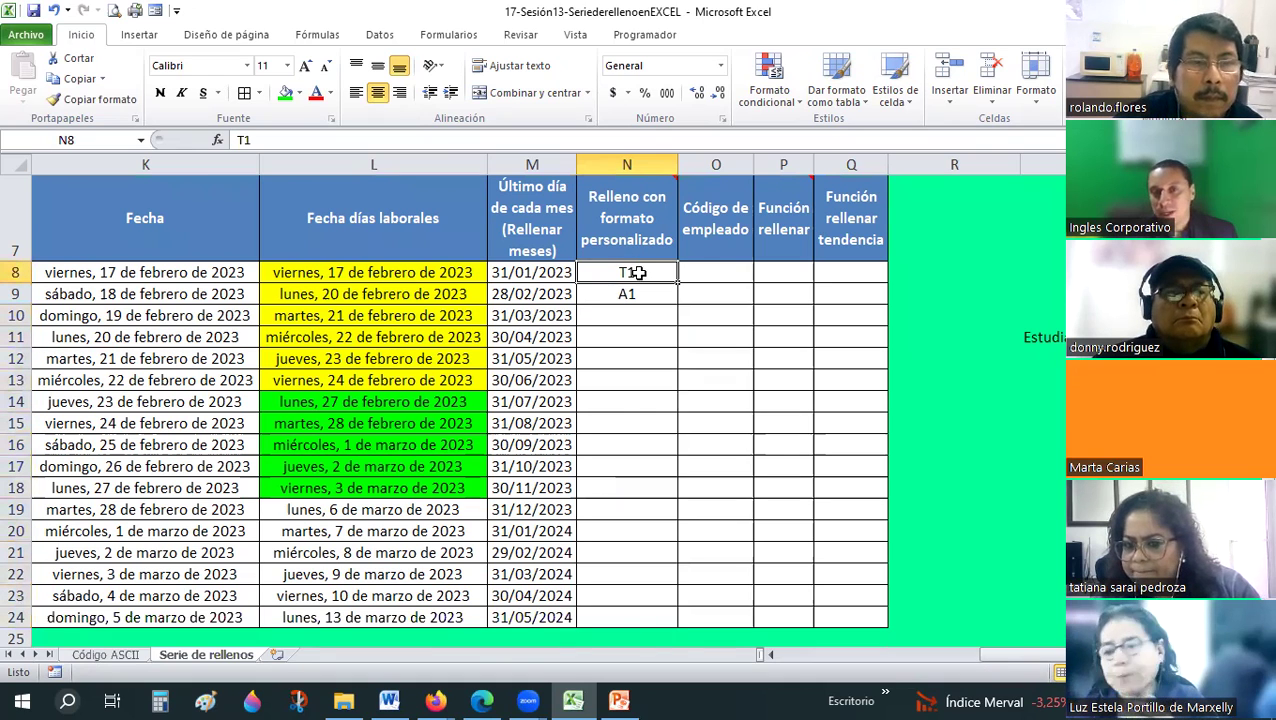
left_click(663, 297, "shift")
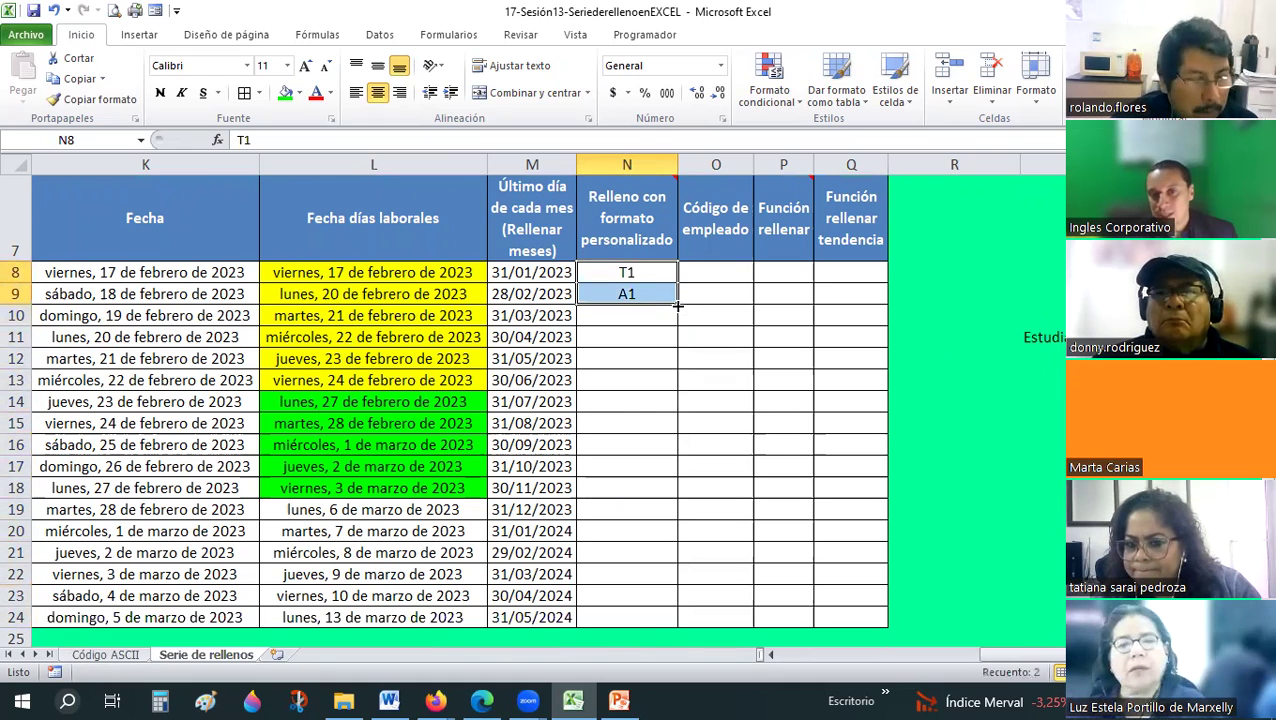
left_click_drag(678, 303, 681, 624)
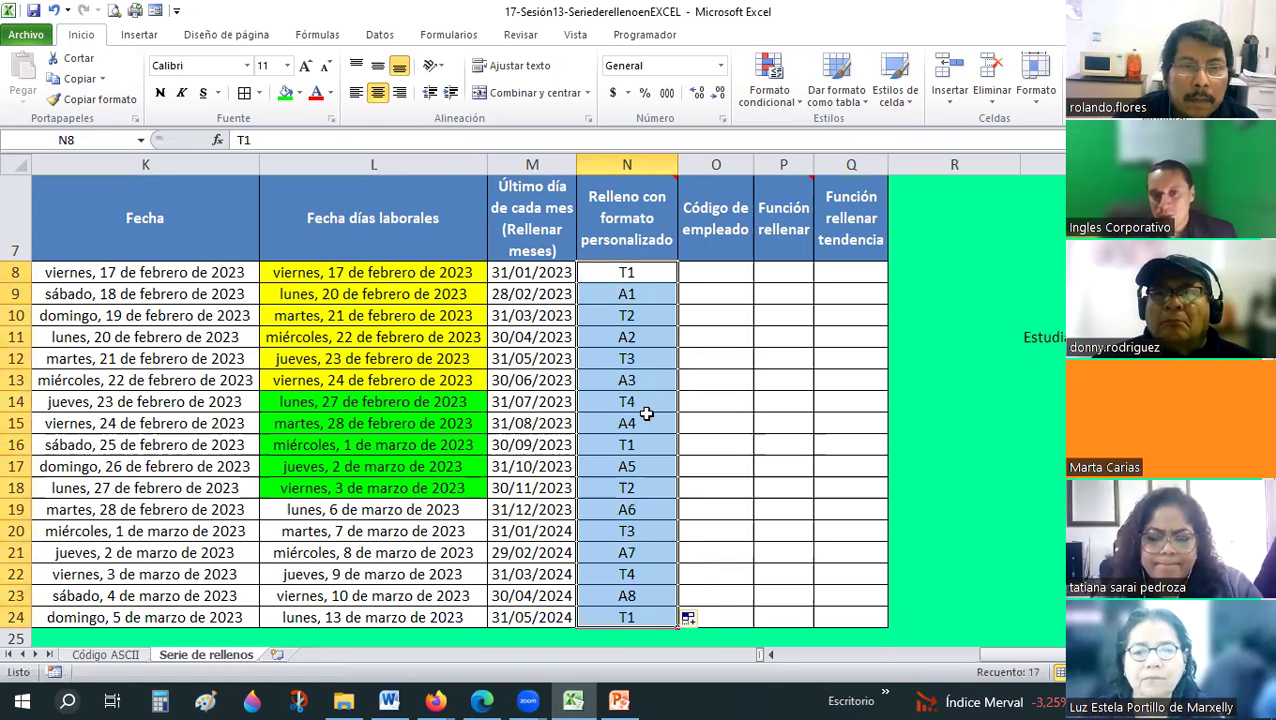
left_click(645, 336)
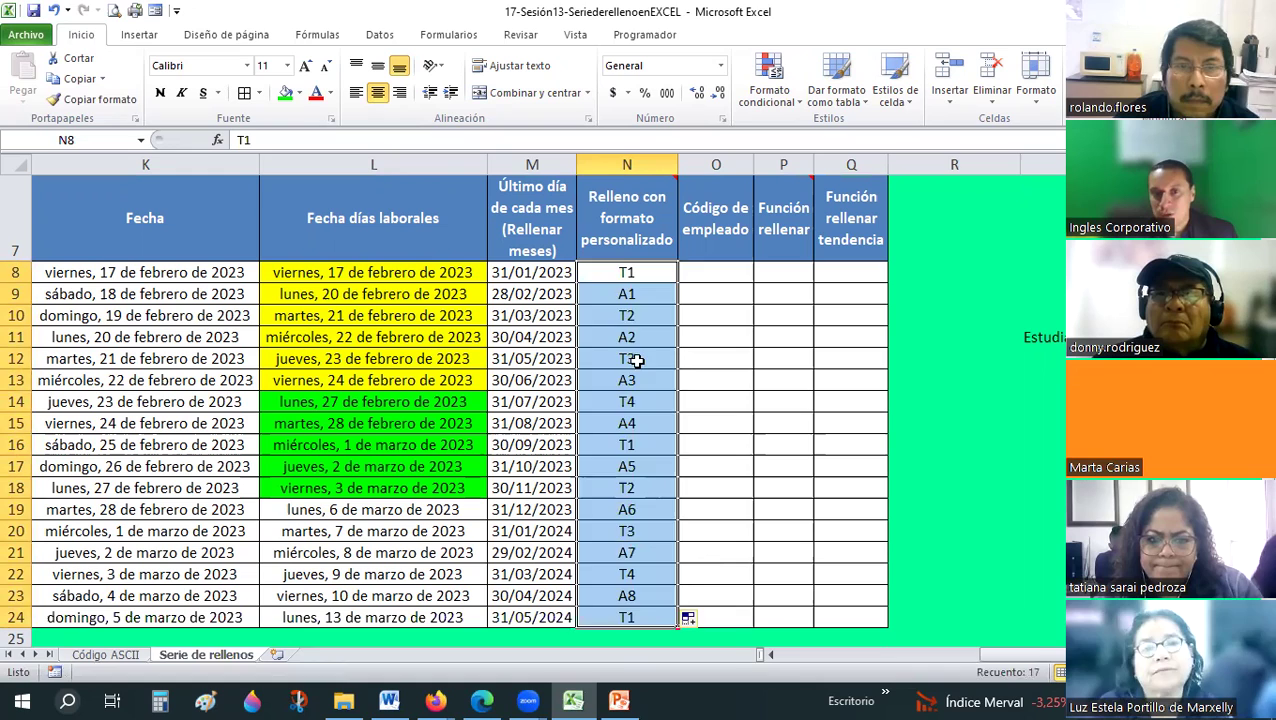
left_click(645, 381)
left_click(643, 421)
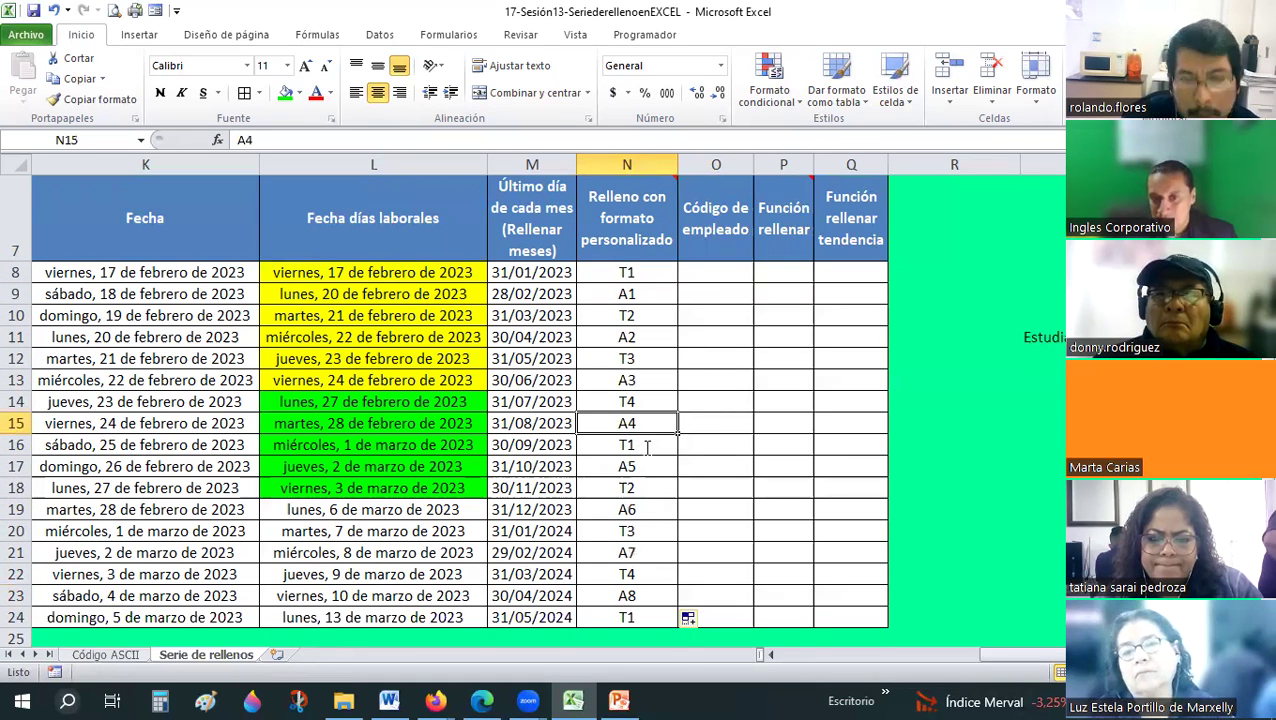
double_click(647, 447)
key("BackSpace")
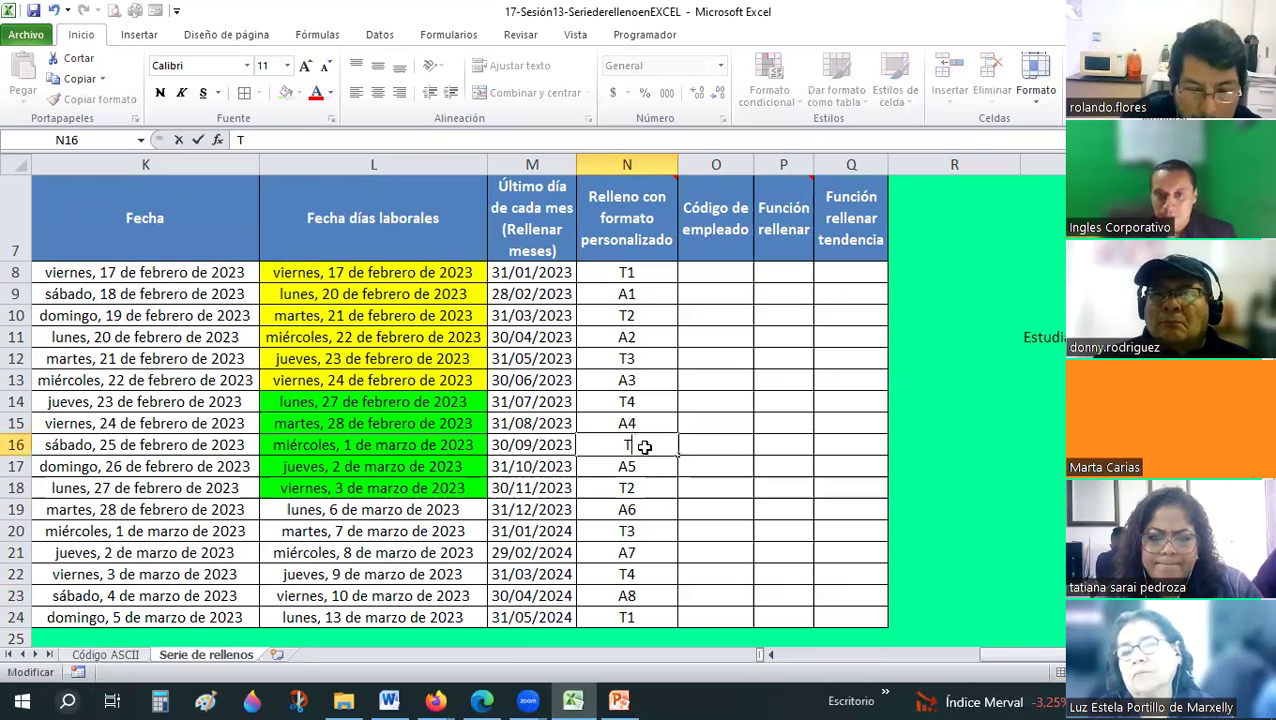
type("5")
key("Return")
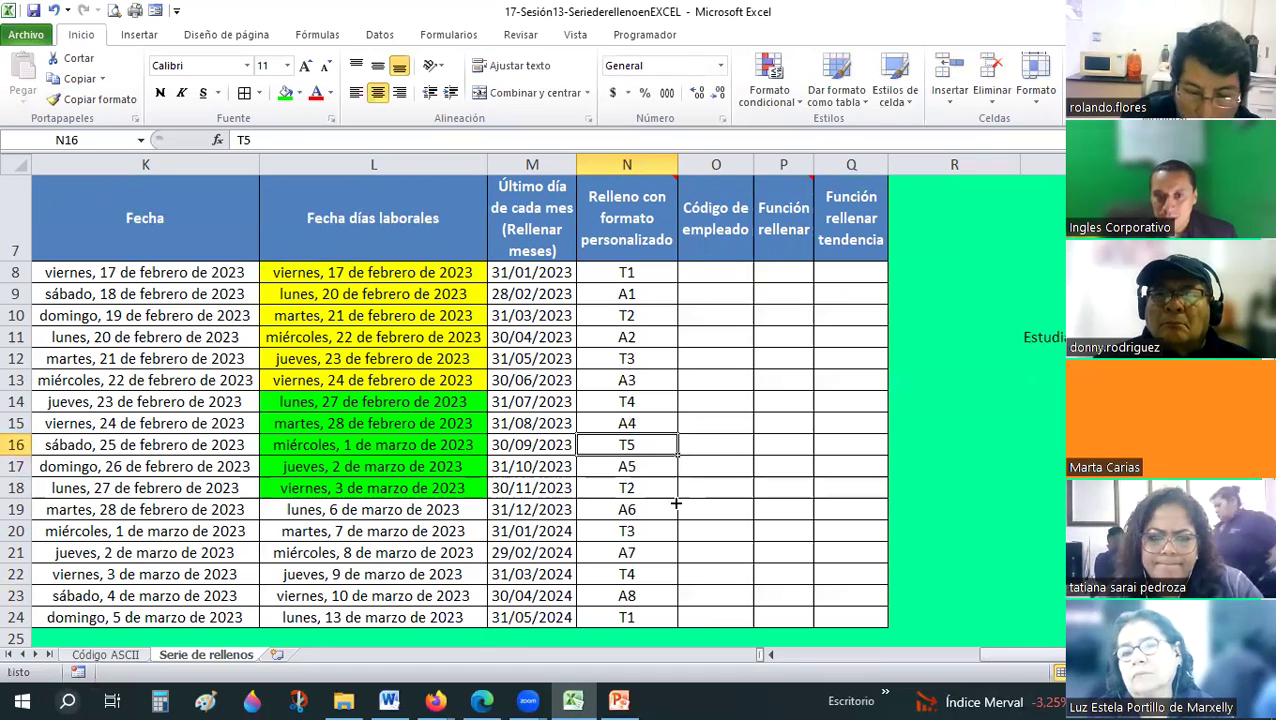
left_click_drag(627, 445, 627, 466)
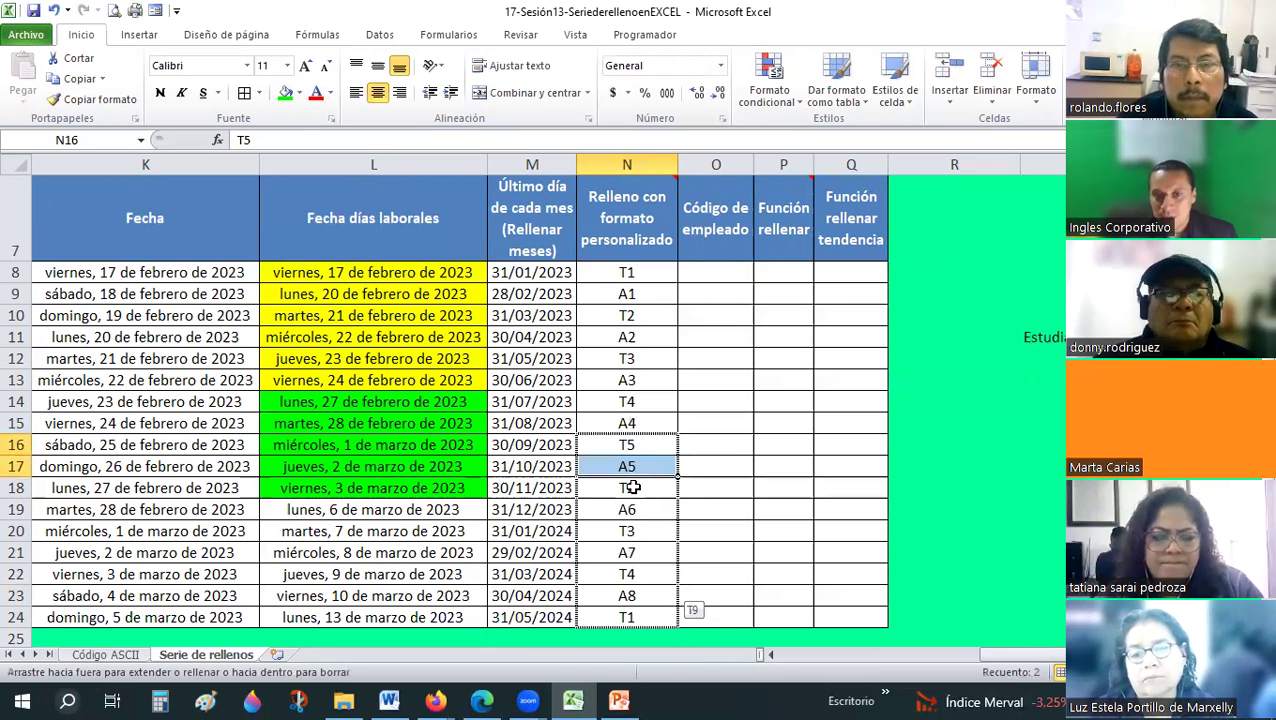
double_click(678, 477)
left_click(634, 531)
left_click(634, 468)
left_click(627, 553)
left_click(626, 595)
left_click(646, 619)
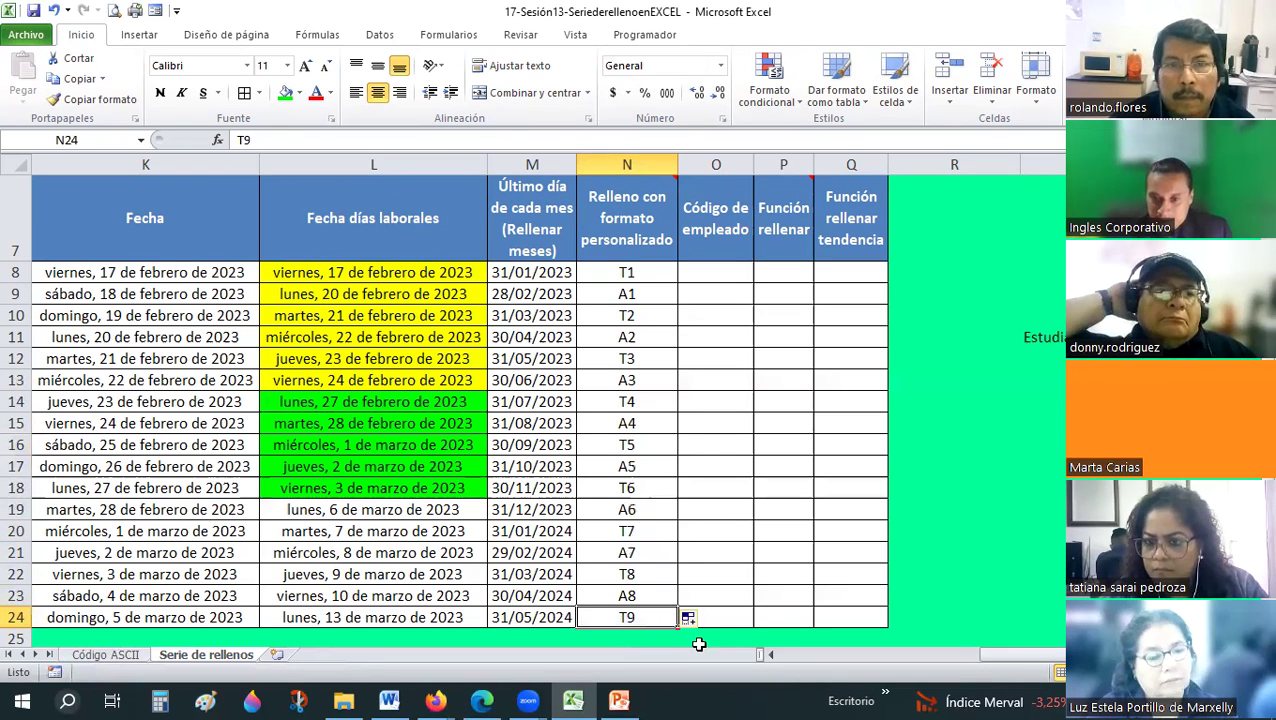
left_click(771, 654)
left_click(771, 654)
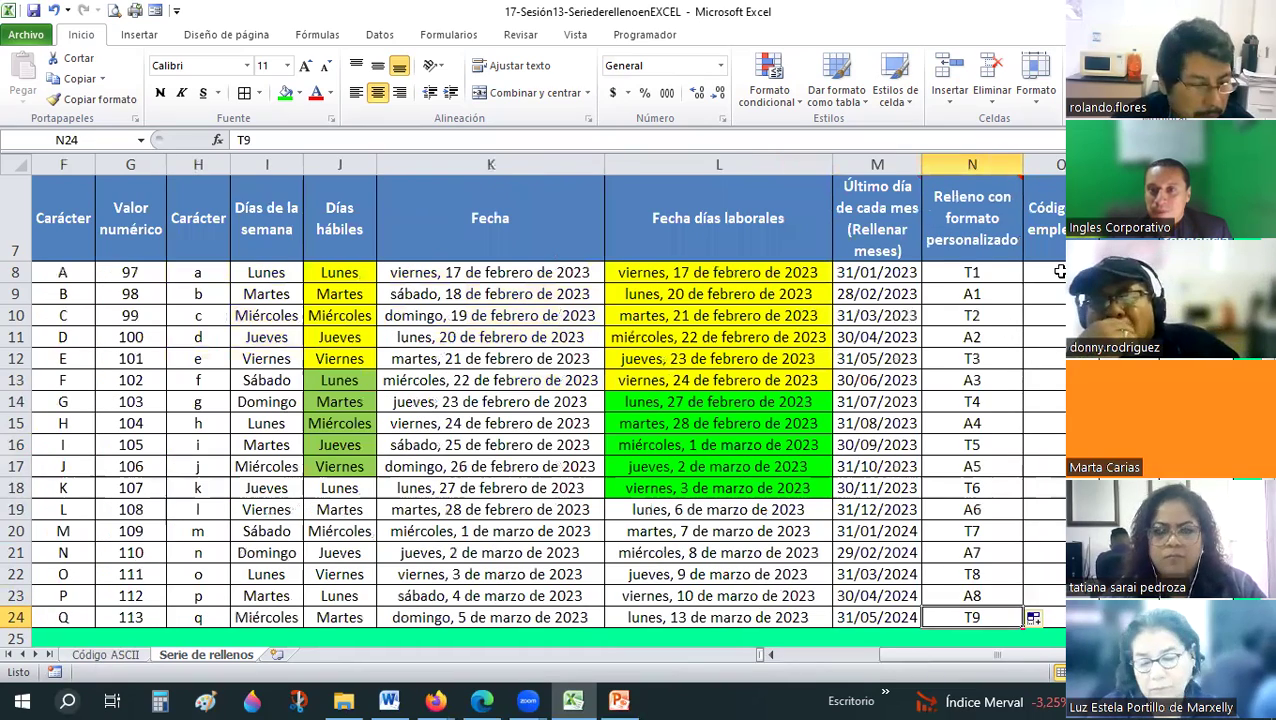
left_click(1059, 271)
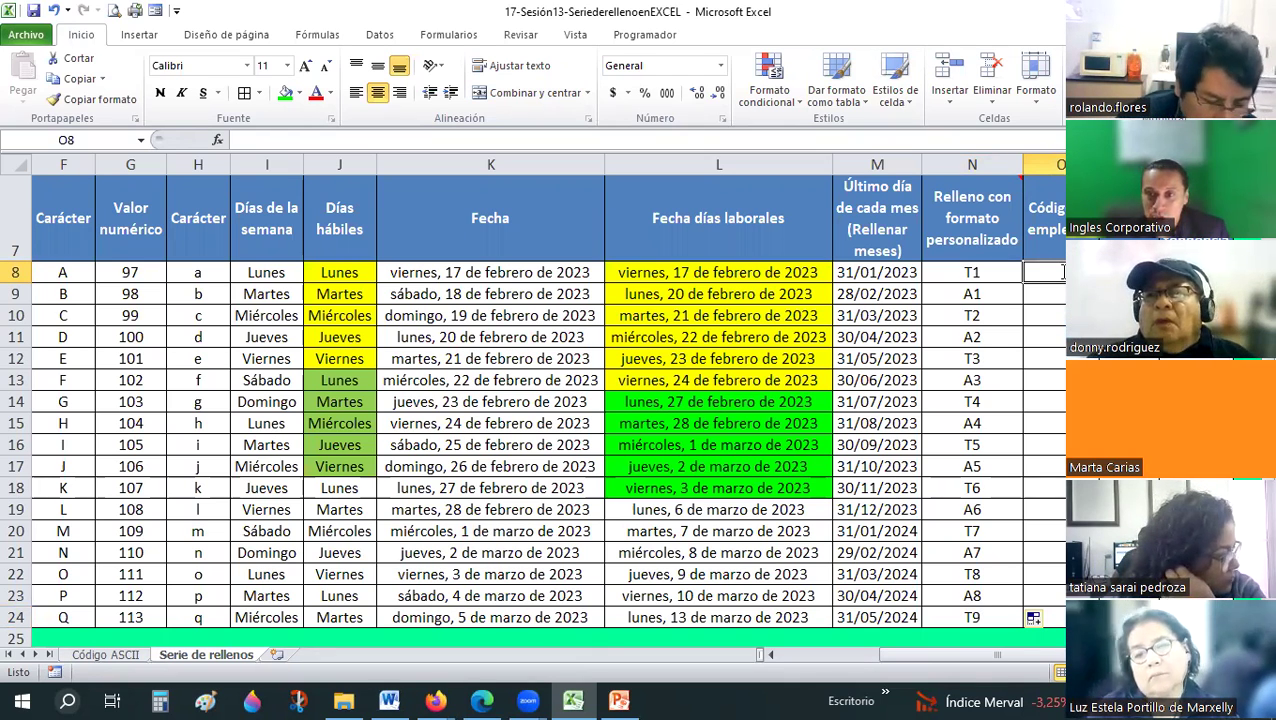
Enter ANDA0001 in O8 and fill it down to O24.
type("ANDA")
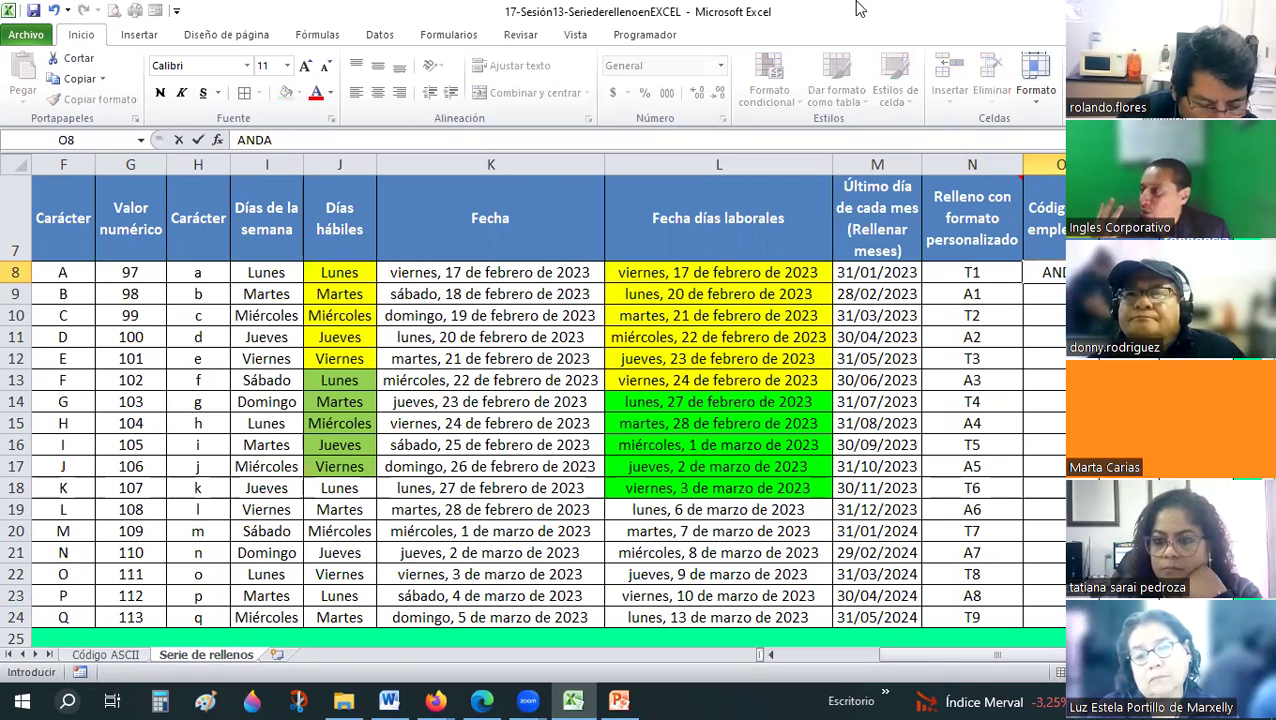
type("000")
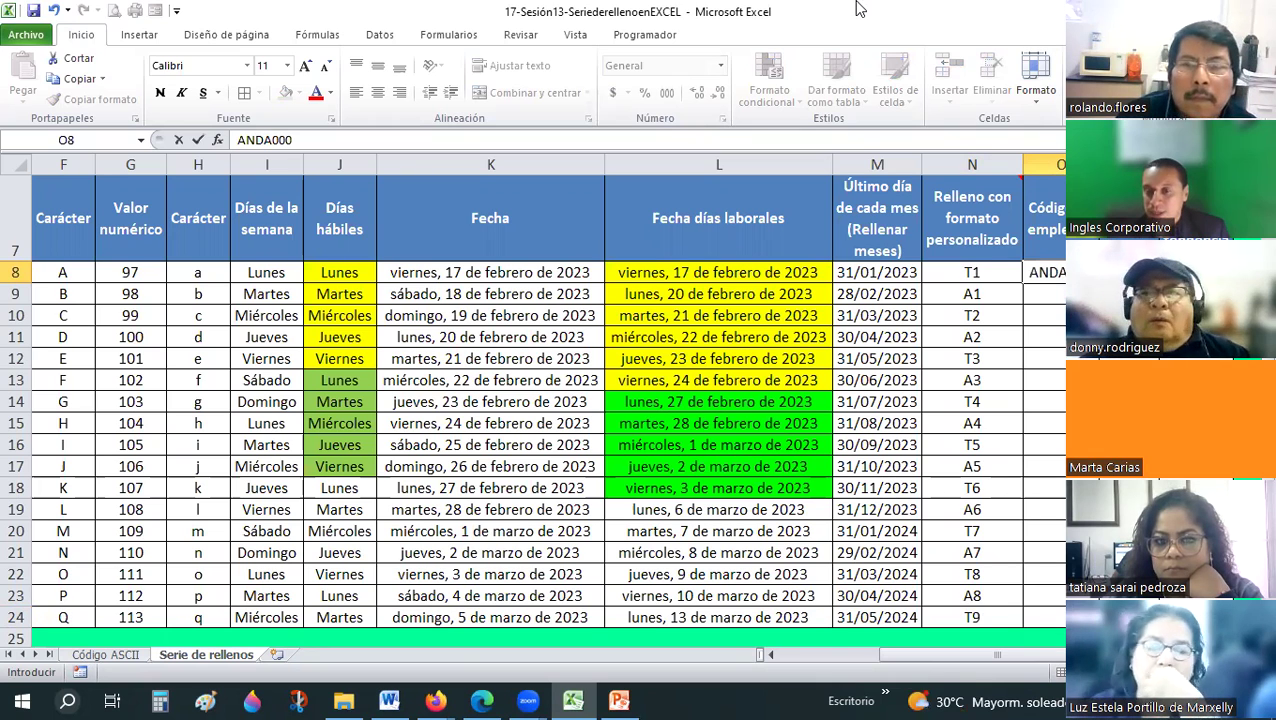
key("Return")
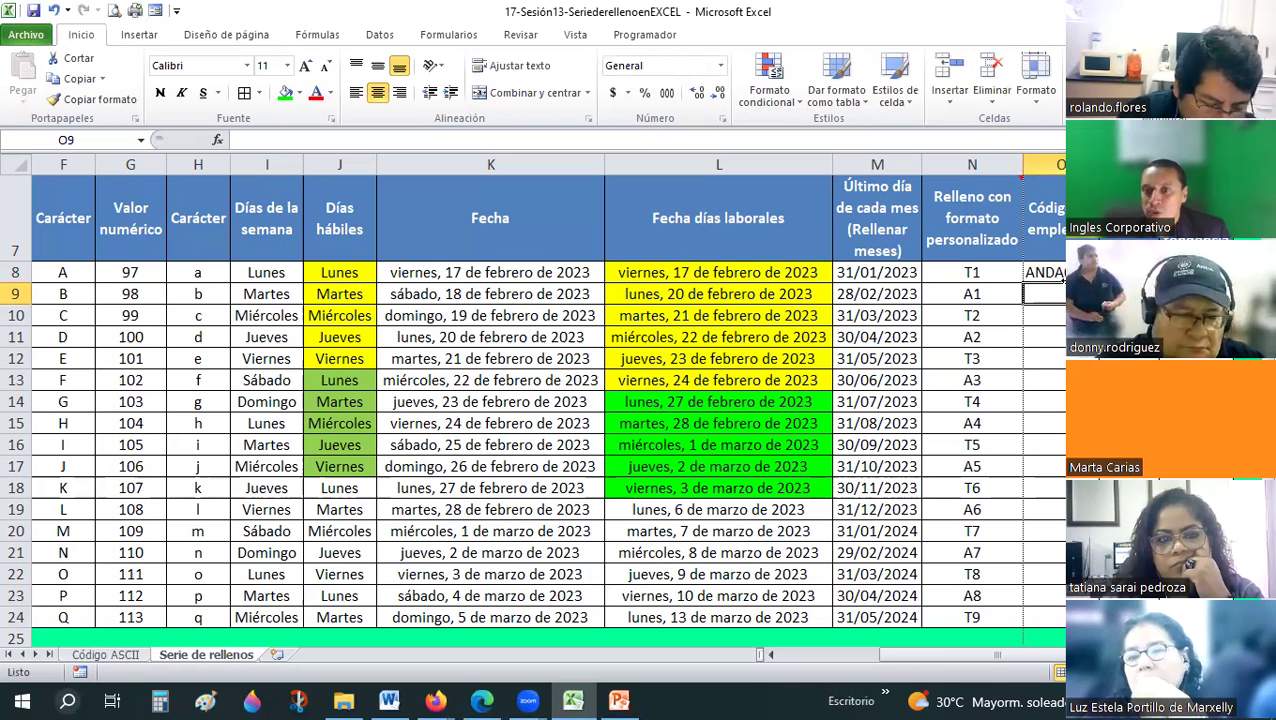
left_click(1058, 274)
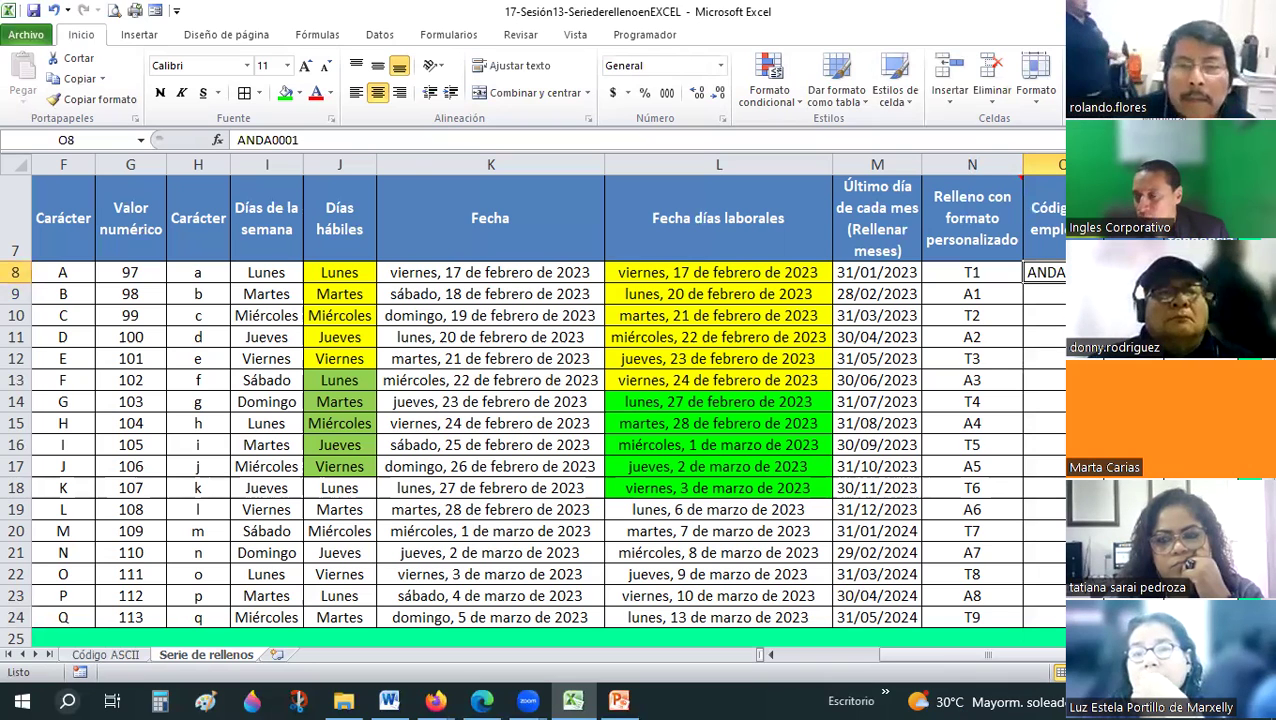
left_click_drag(1120, 283, 1120, 283)
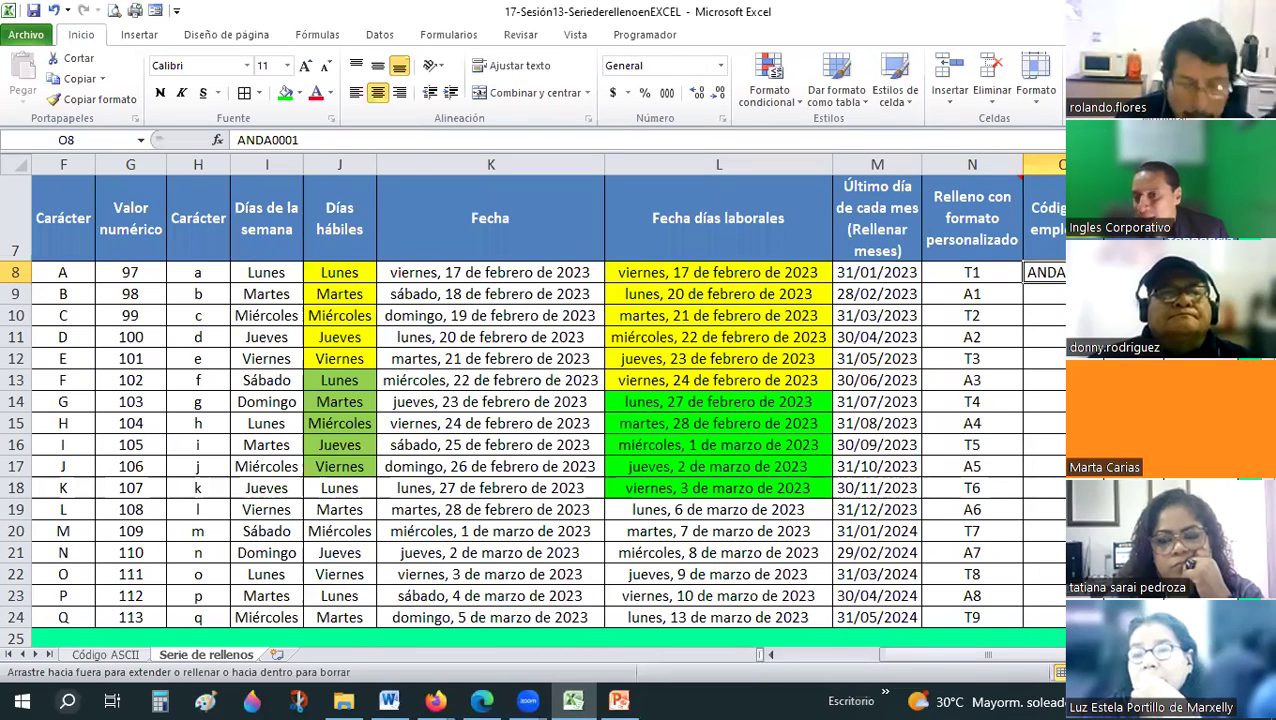
left_click_drag(1045, 345, 1045, 540)
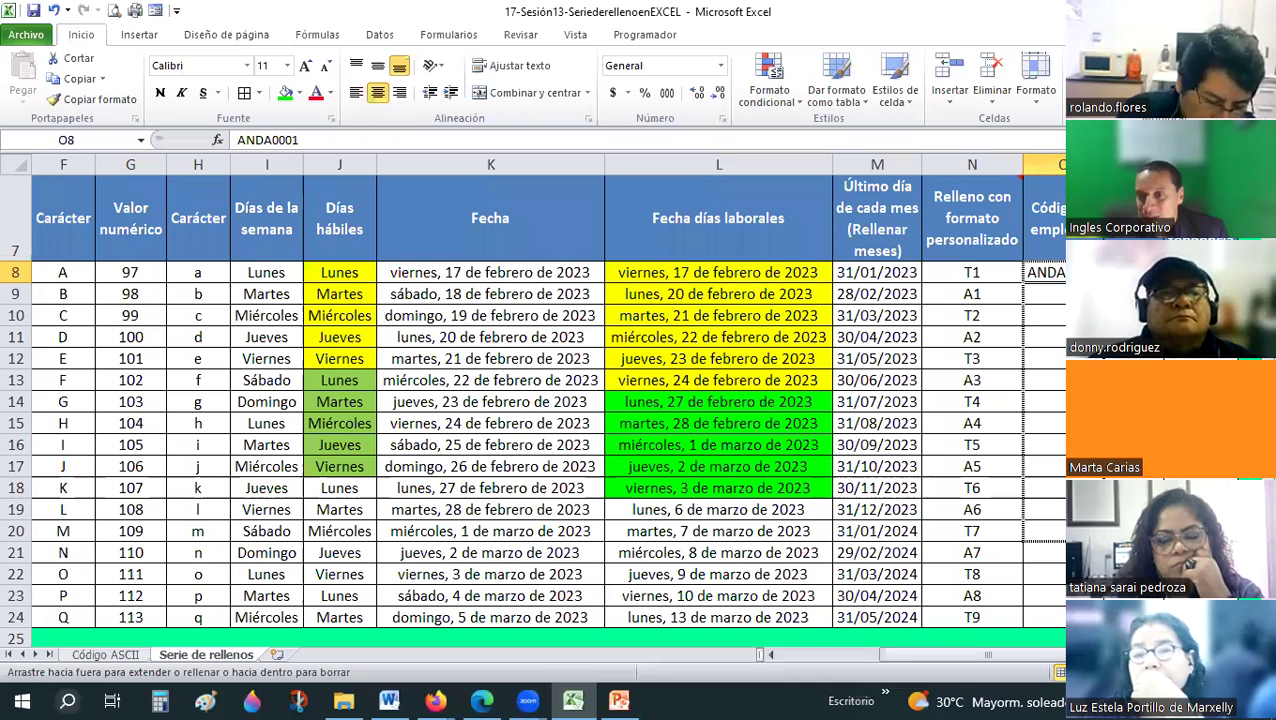
left_click_drag(1045, 617, 1045, 617)
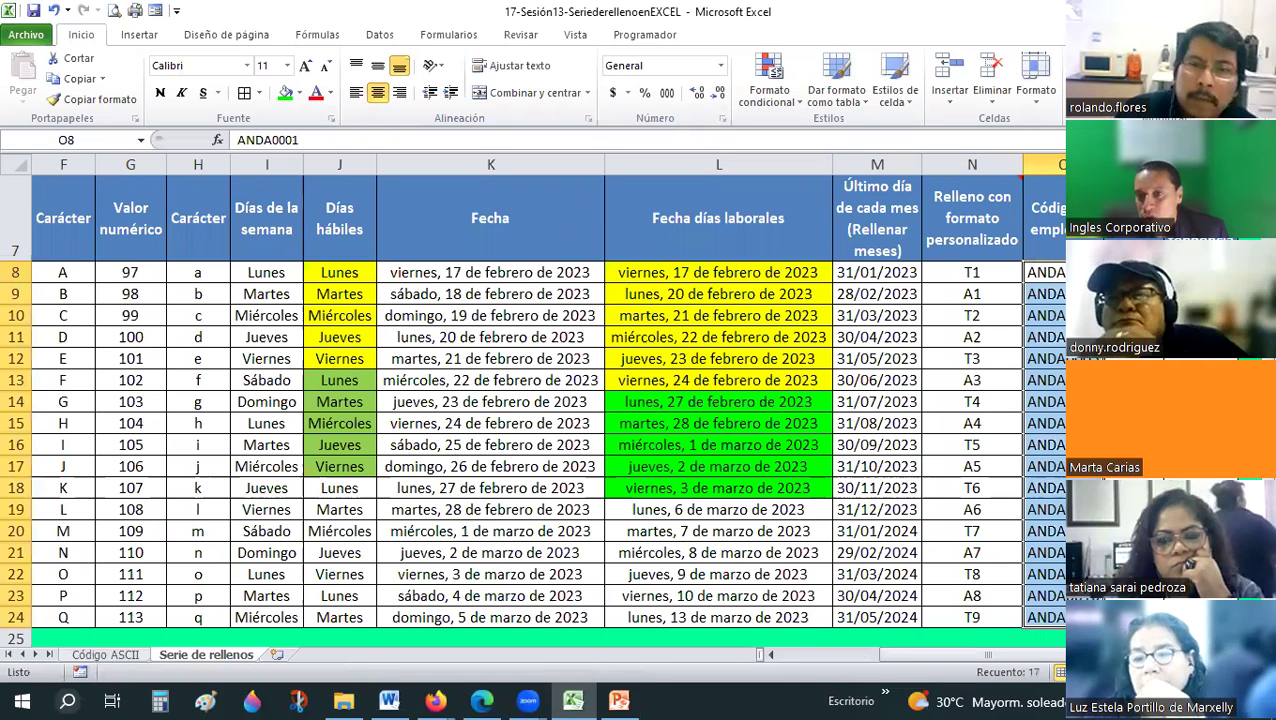
Check the generated codes in O9, O11, O14 and O18 (ANDA0011).
left_click(1045, 293)
left_click(1045, 337)
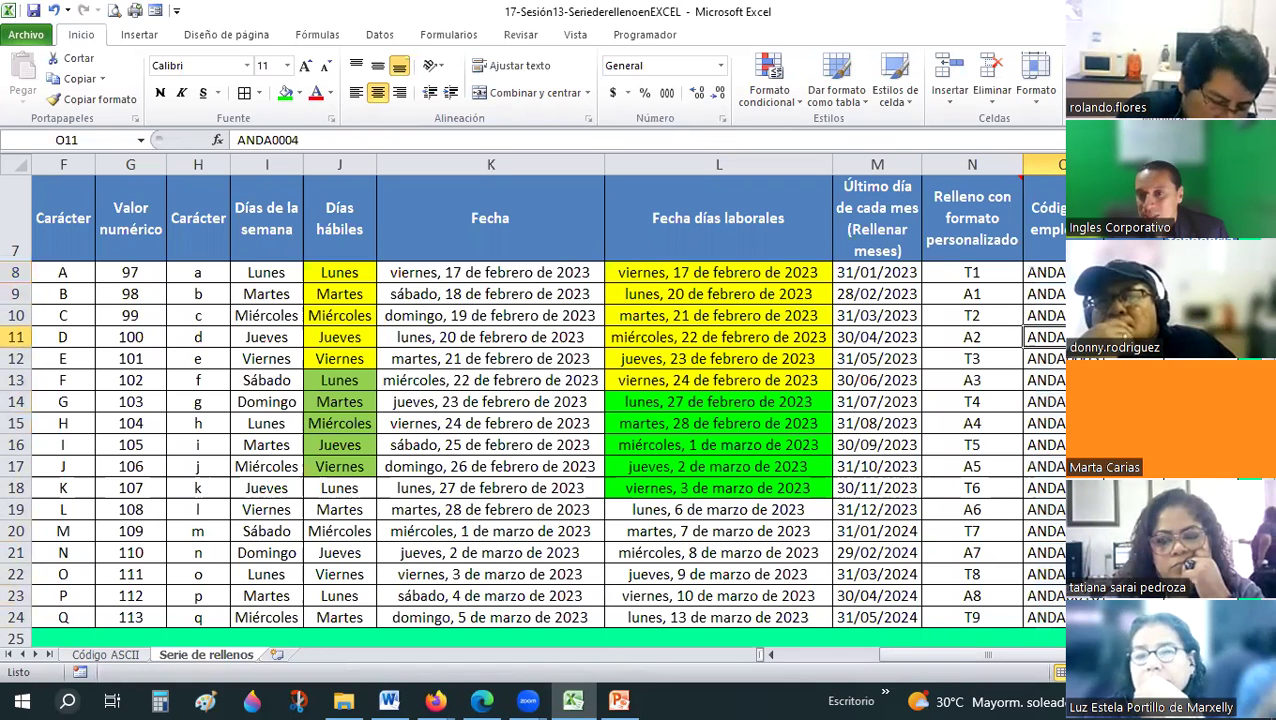
left_click(1045, 401)
left_click(1045, 488)
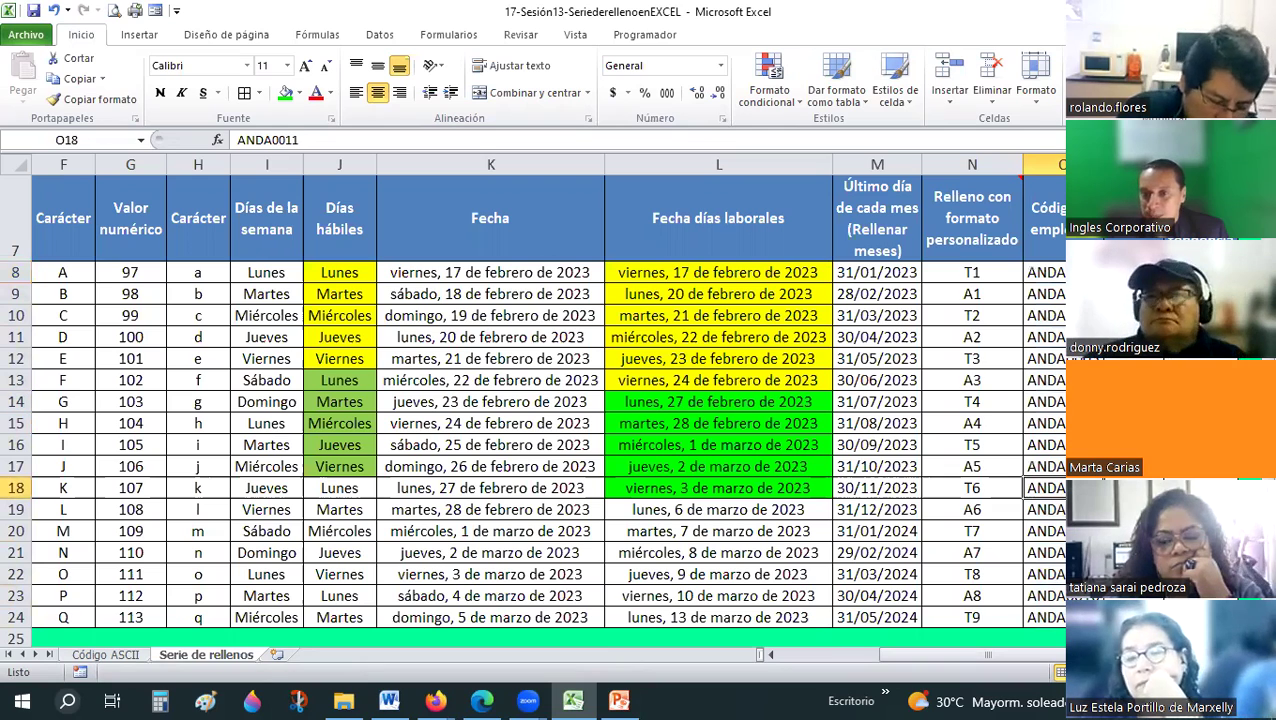
left_click(1045, 272)
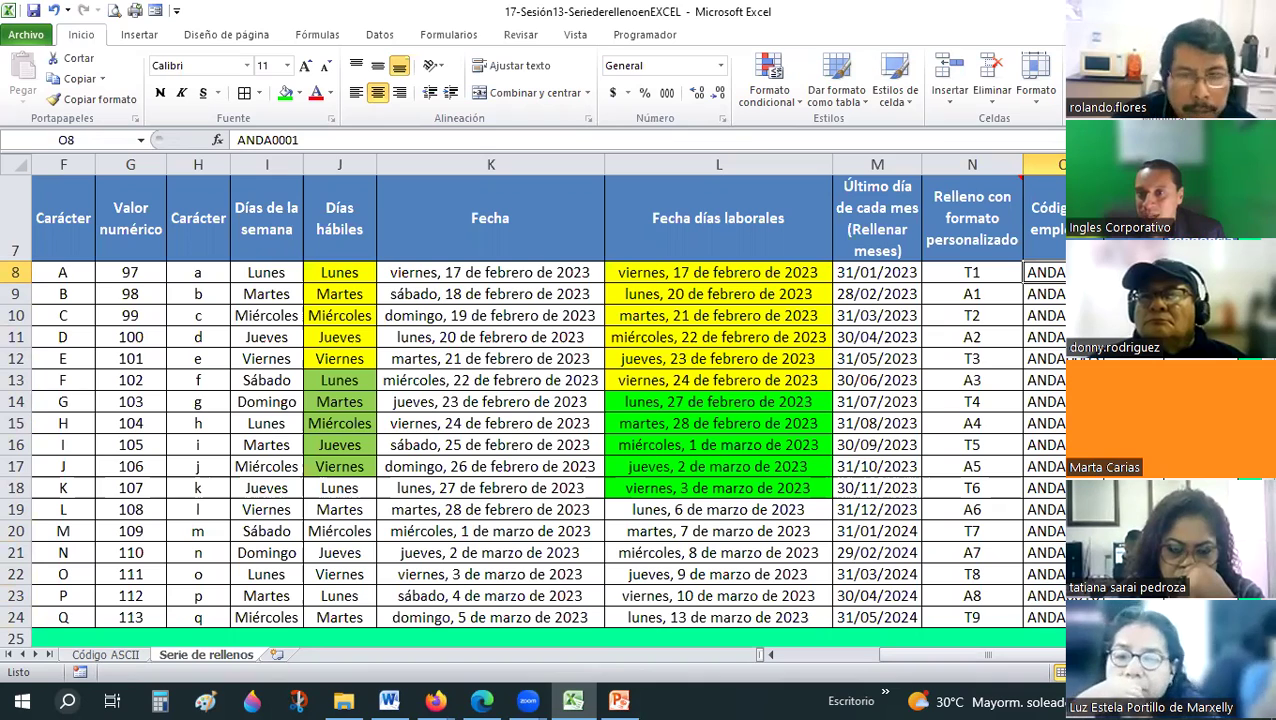
Inspect P8, the codes in column O and the ANDA0001 entry in O8.
left_click(1090, 315)
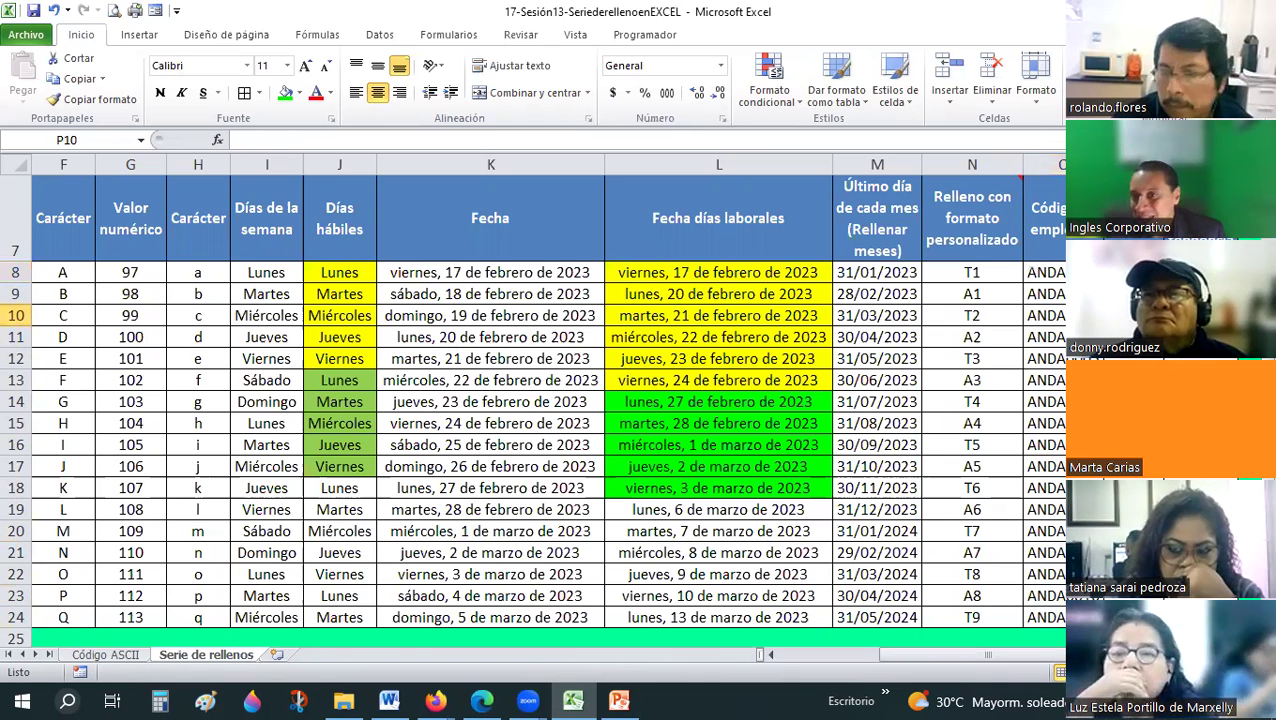
left_click(1090, 272)
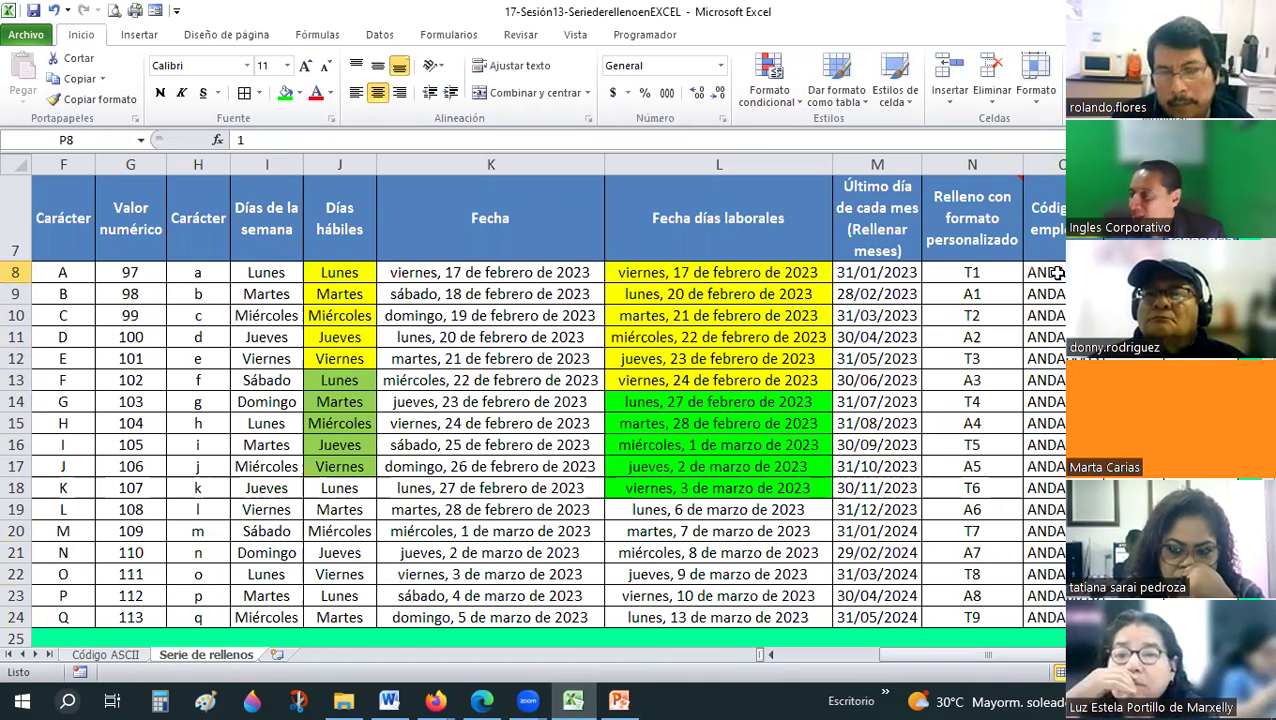
left_click(1057, 272)
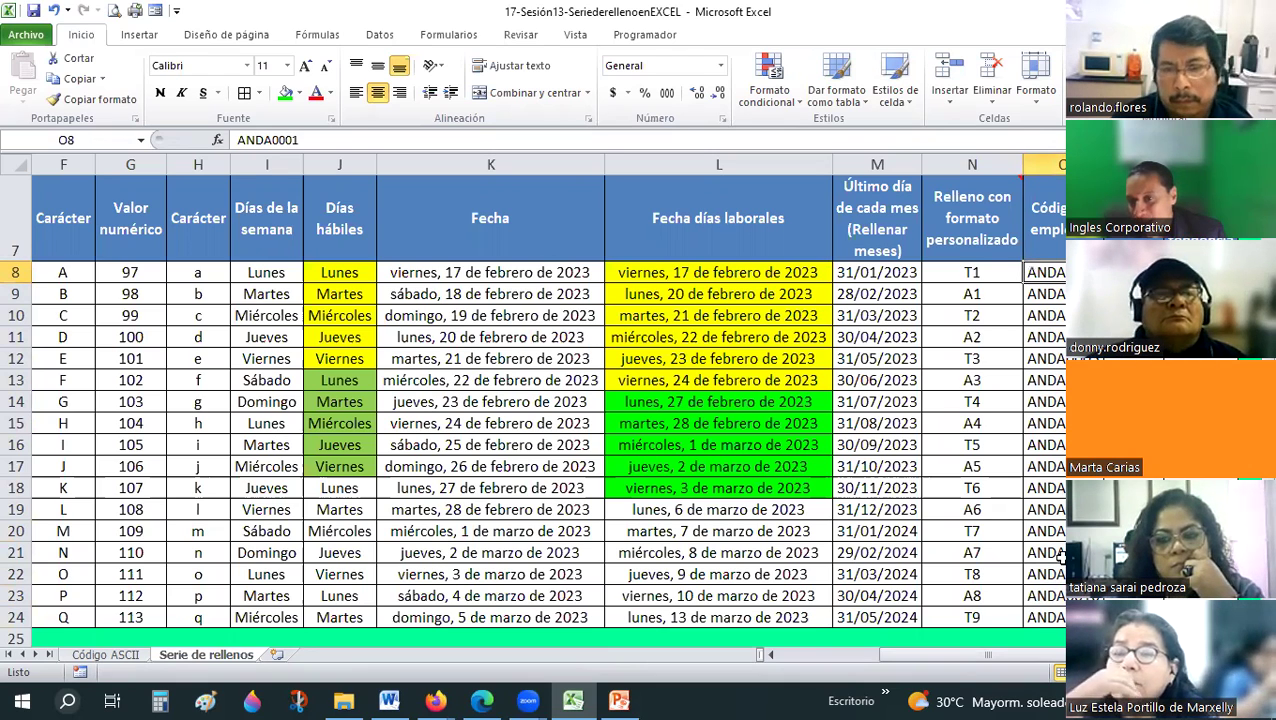
key("ctrl+Down")
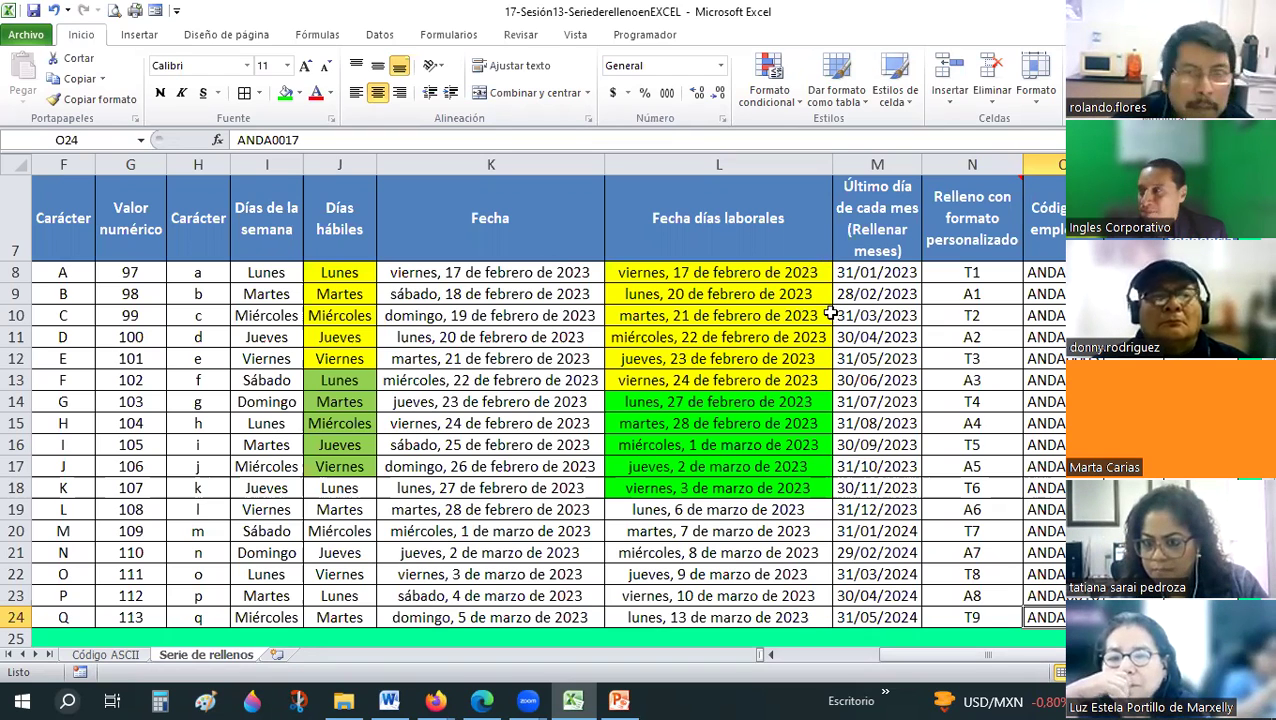
left_click(812, 270)
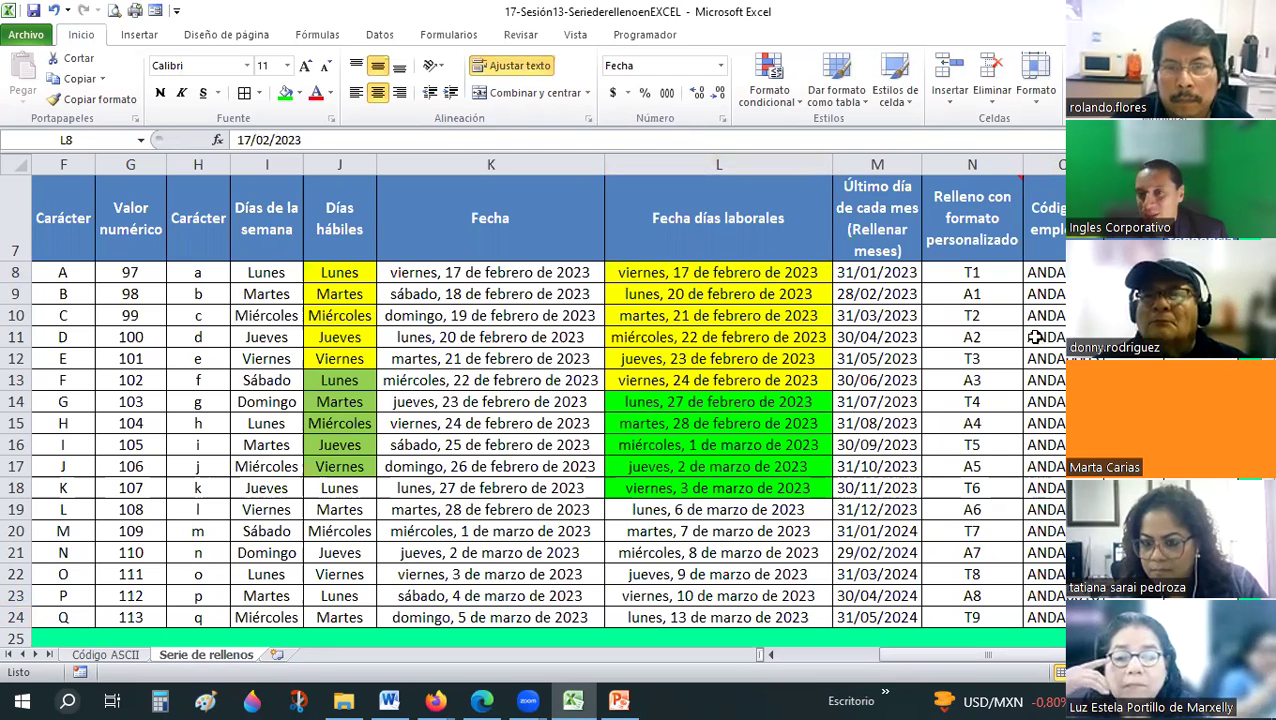
left_click(1058, 273)
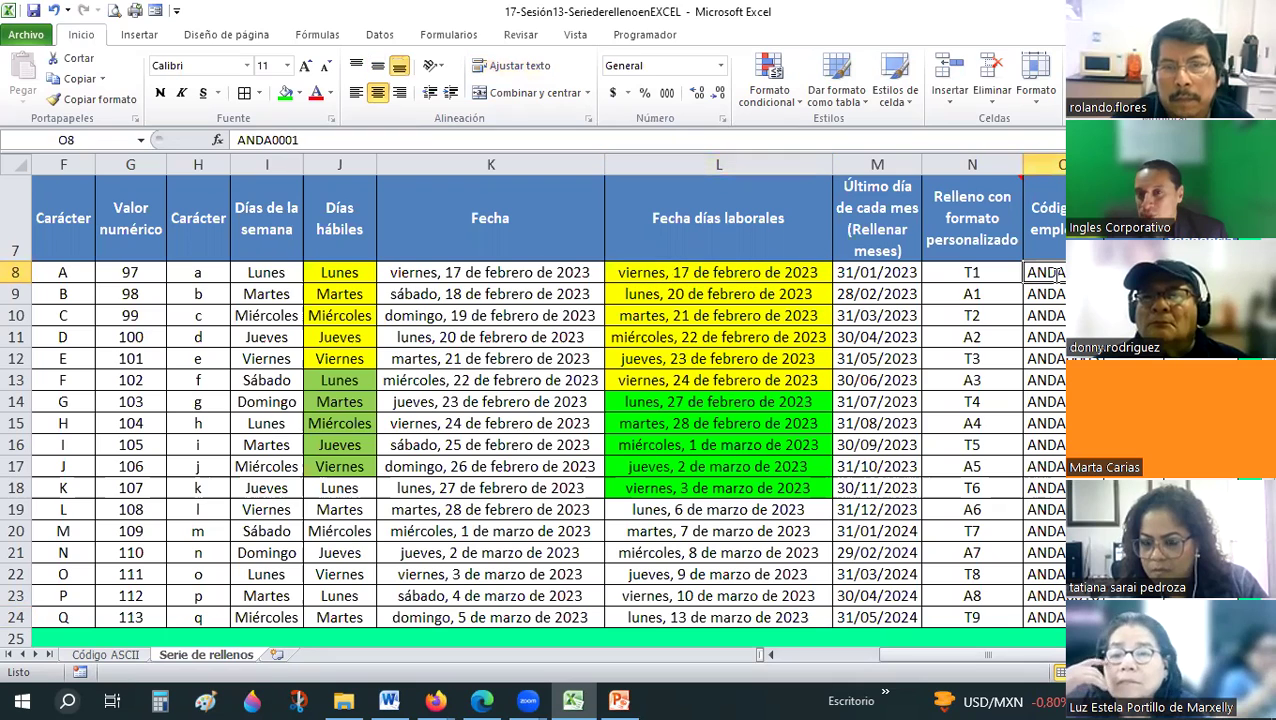
double_click(1030, 272)
left_click_drag(1030, 272, 1064, 272)
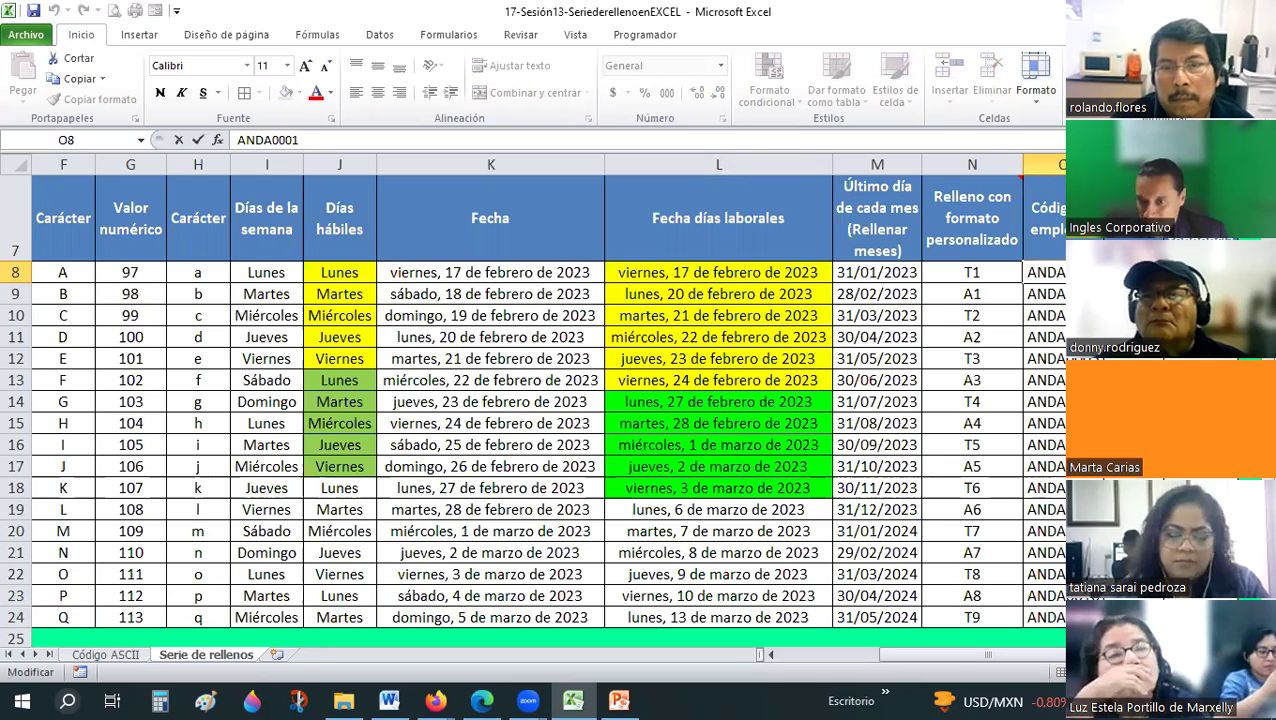
key("Tab")
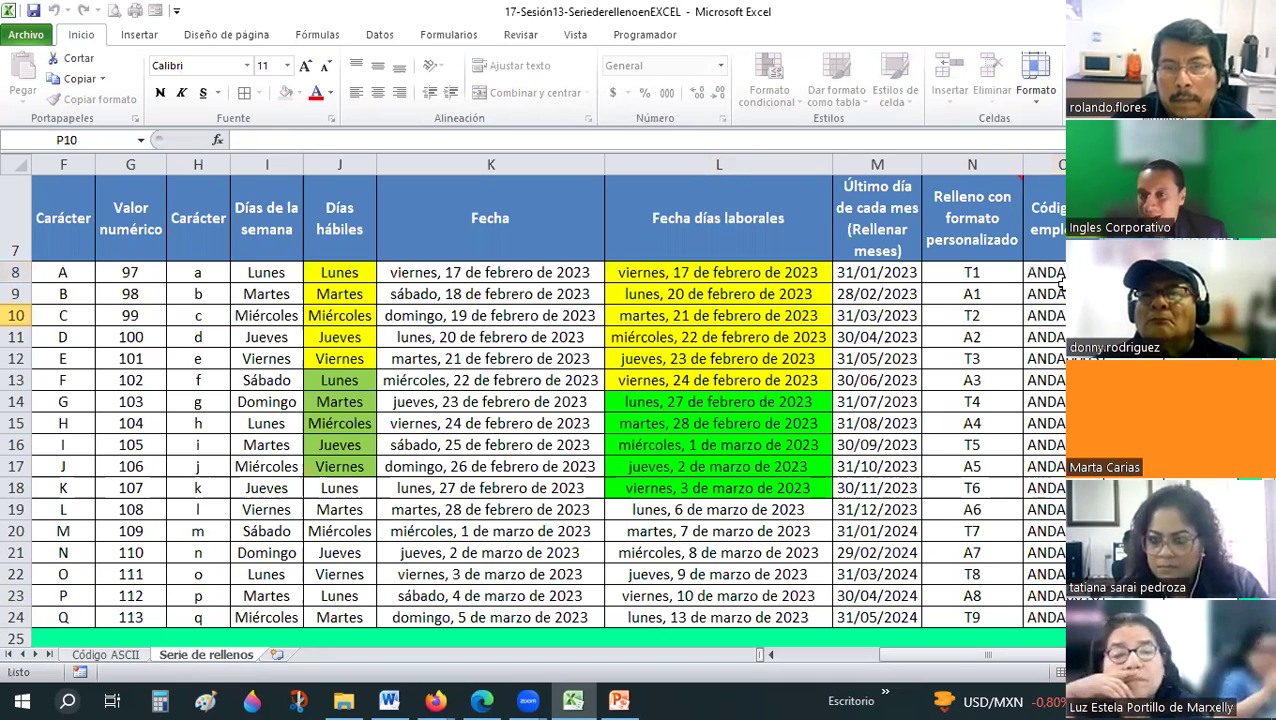
key("Down")
key("Down")
Delete O9:O24 and enter ANDA0001 in O9 via AutoComplete.
left_click_drag(1062, 619, 1039, 299)
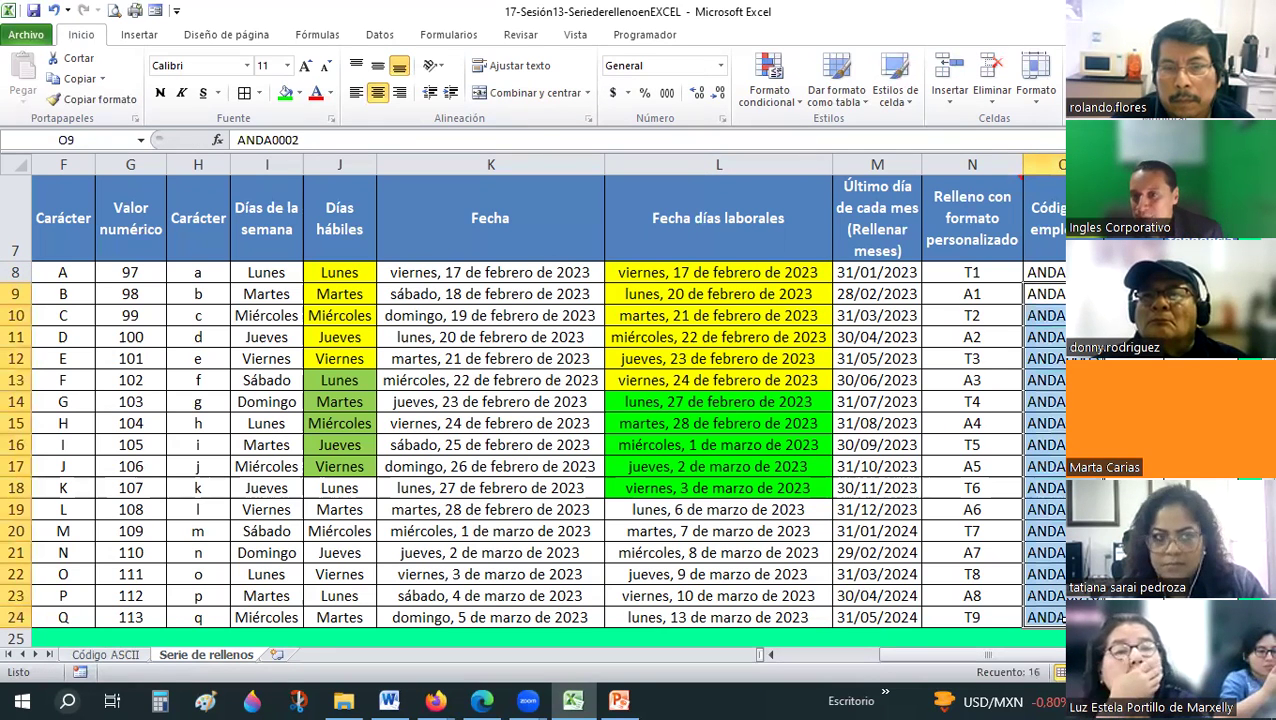
key("Delete")
left_click(1039, 299)
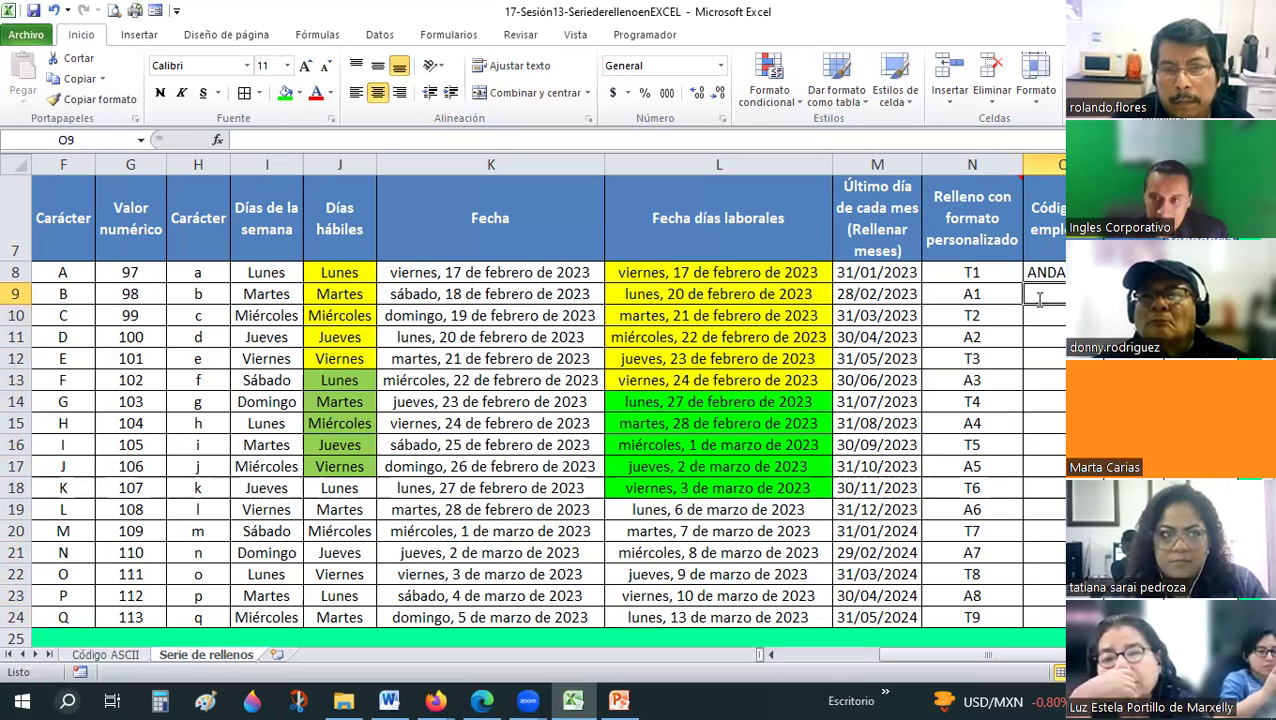
type("ANDA0001")
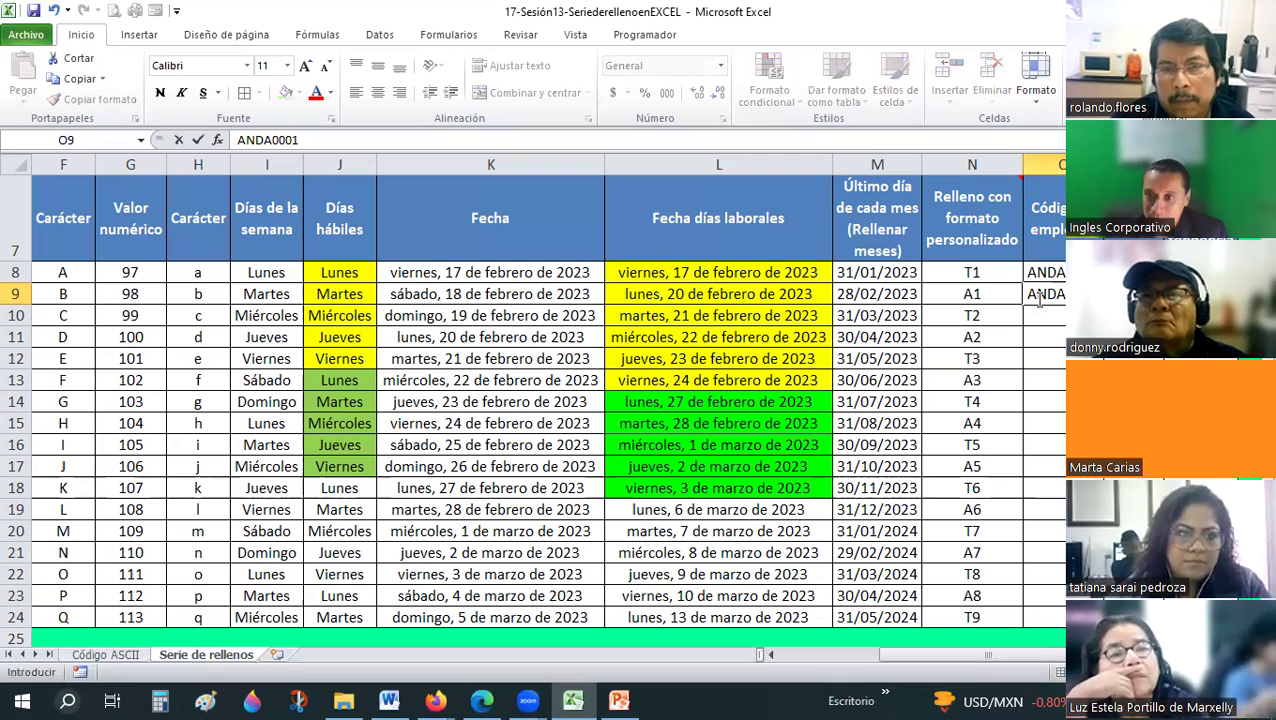
key("Return")
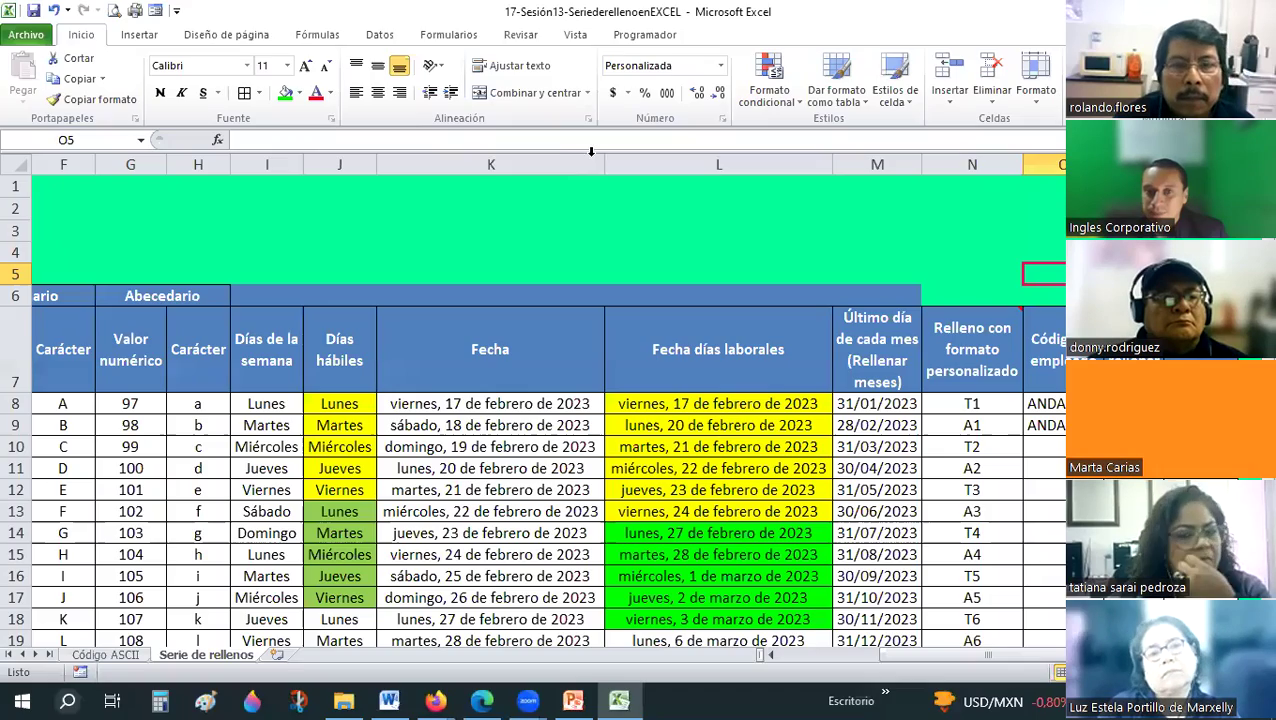
Apply a thick box border to cell O5.
left_click(258, 93)
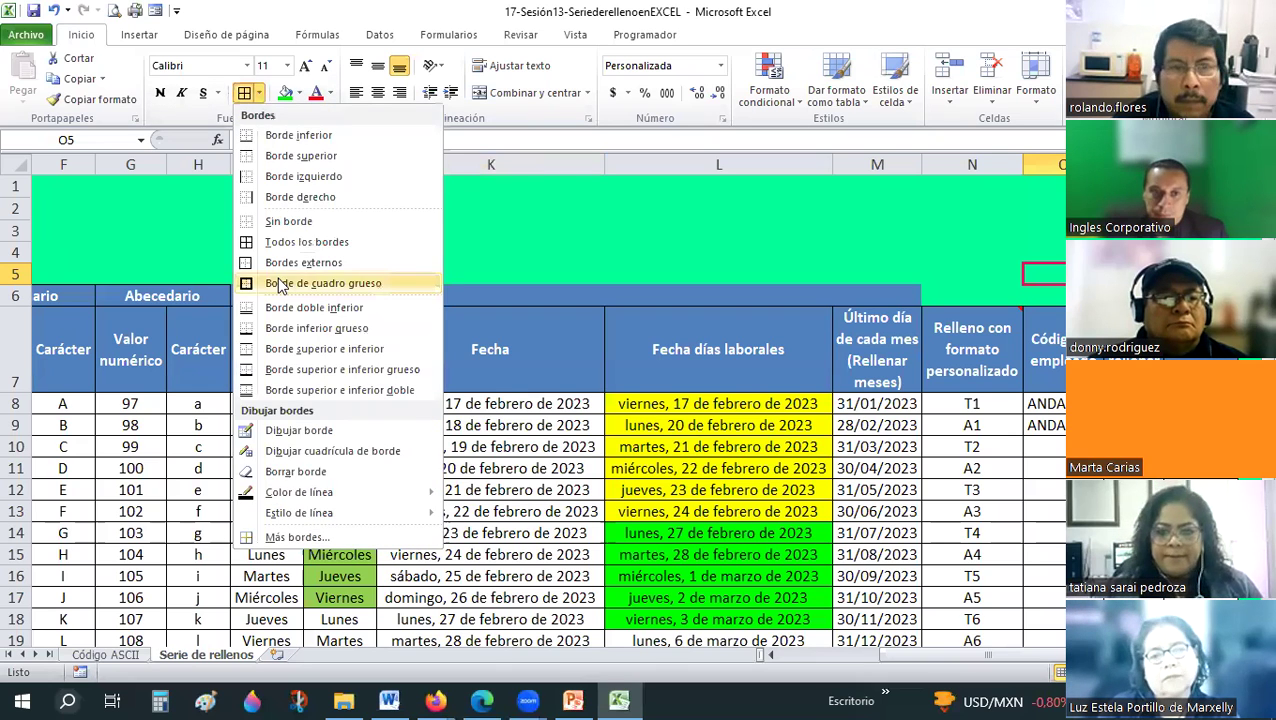
left_click(300, 282)
left_click(1033, 487)
Delete the duplicate code from O9, keeping ANDA0001 in O8.
left_click(1042, 427)
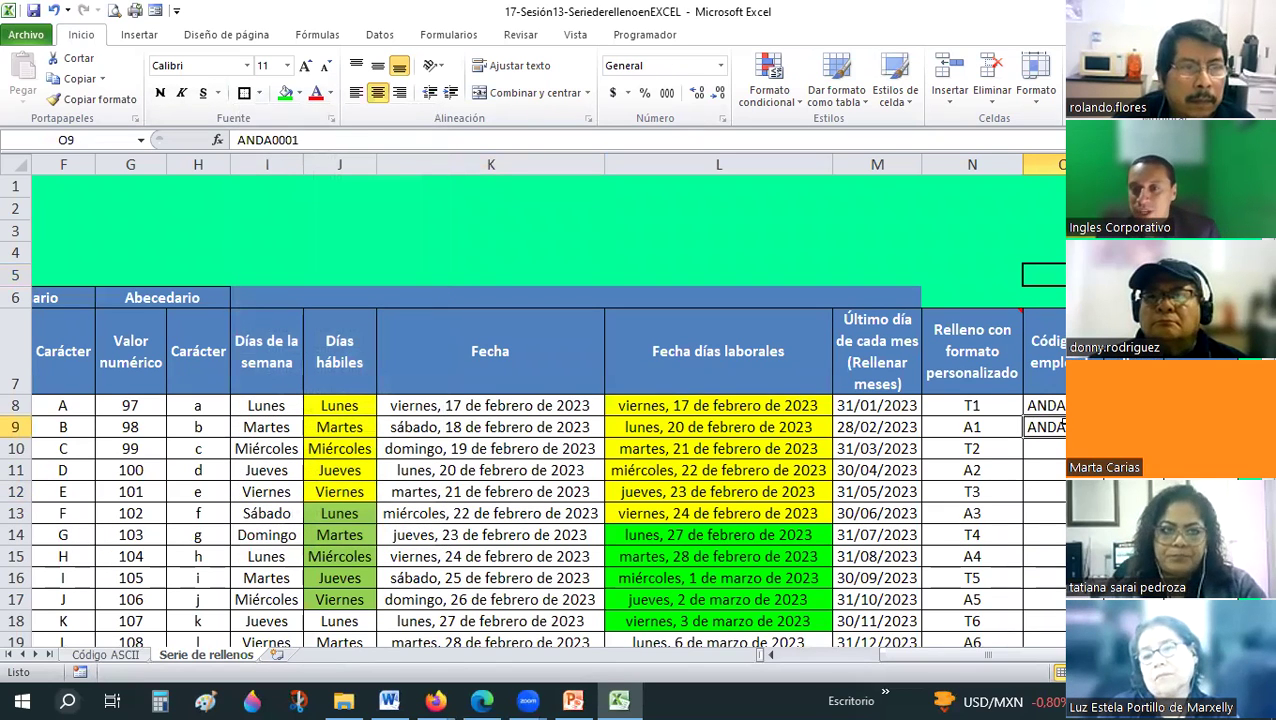
key("Delete")
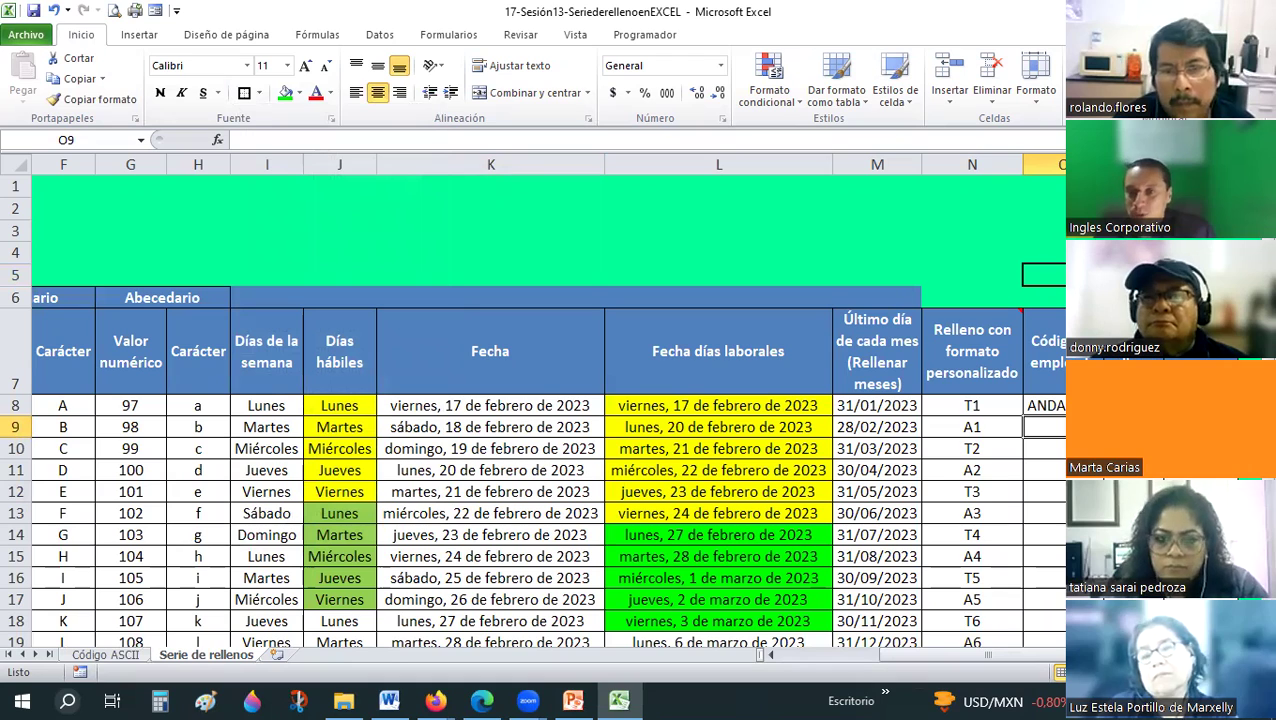
left_click(1055, 406)
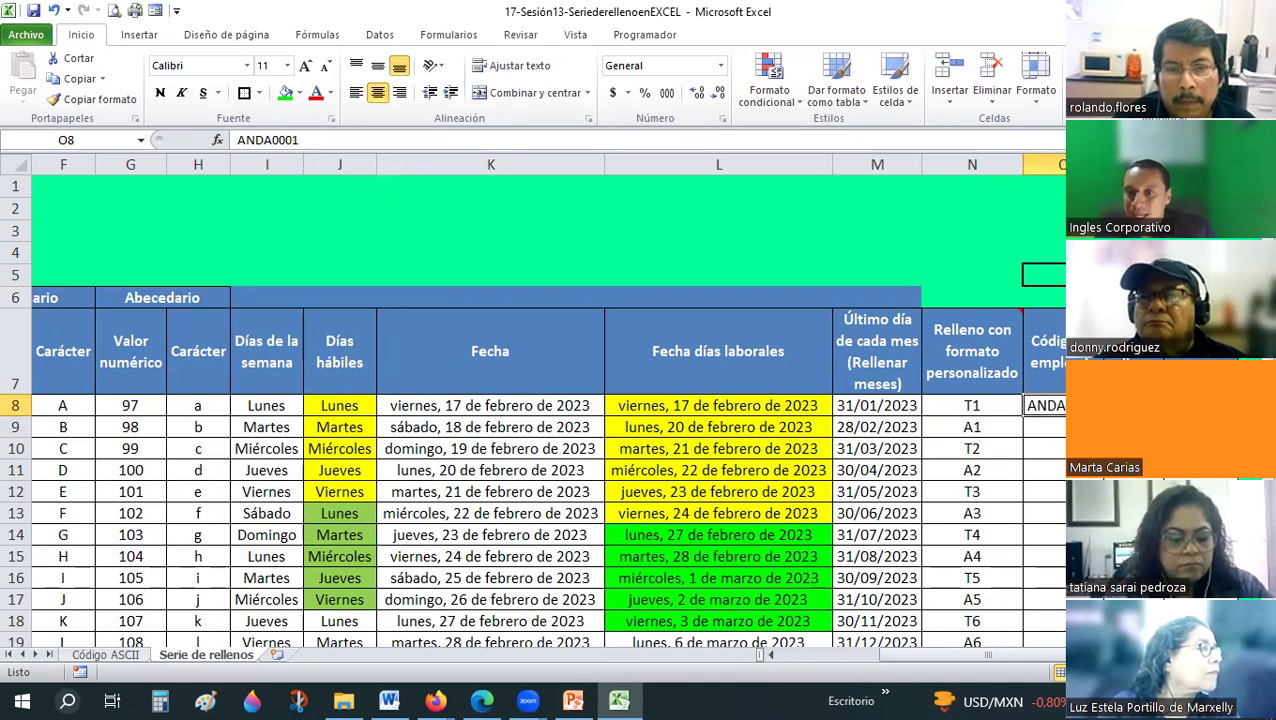
key("Down")
key("Down")
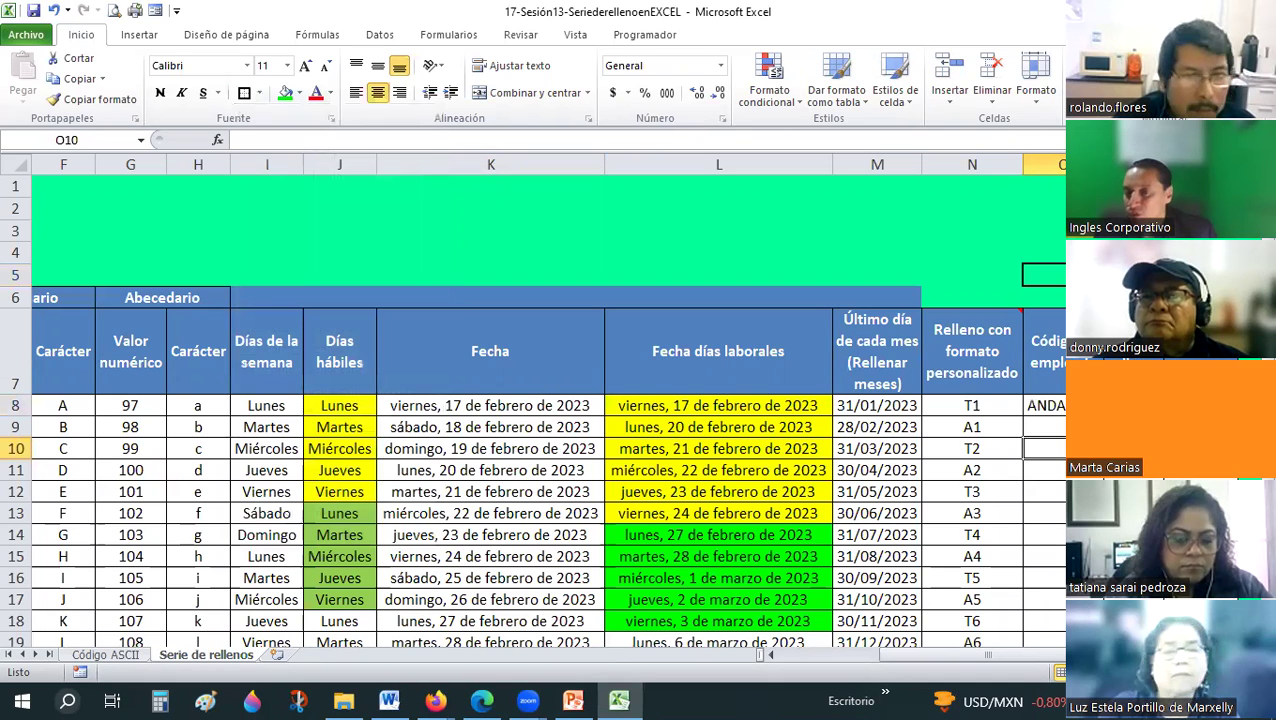
Enter 1 in O5 so it displays as an ANDA code, then check its stored value.
left_click(1060, 276)
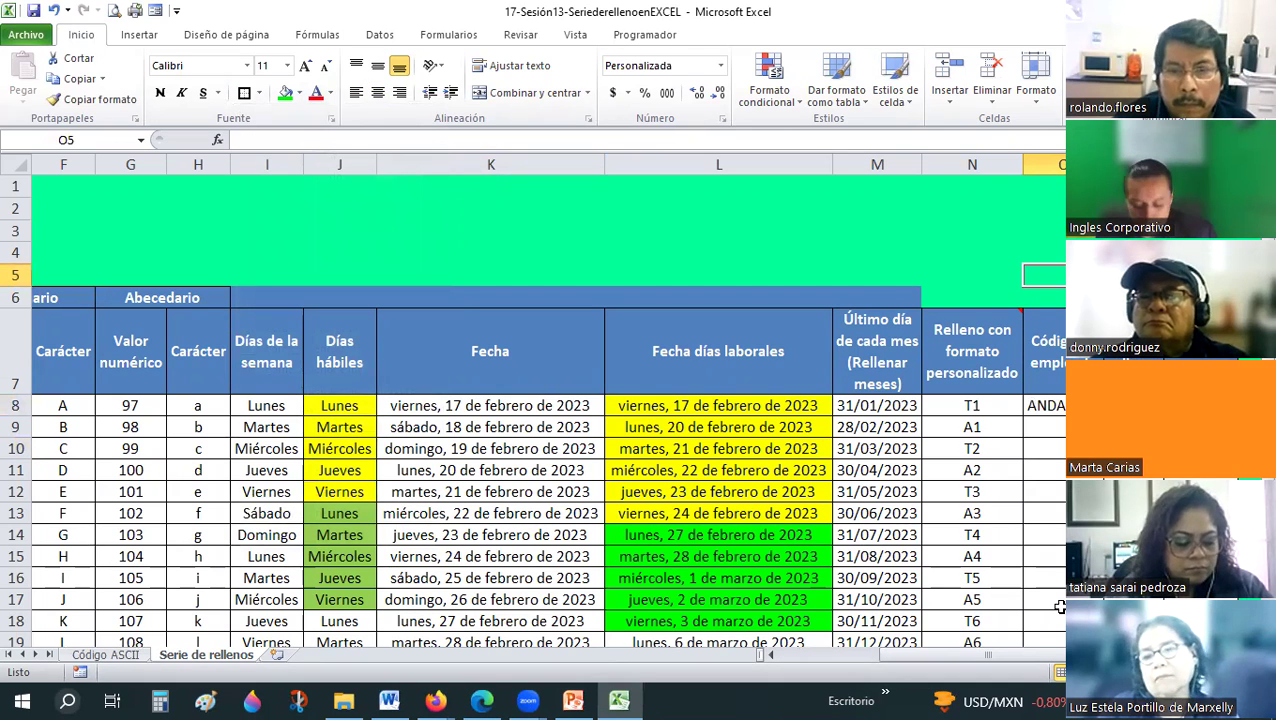
type("1")
key("Return")
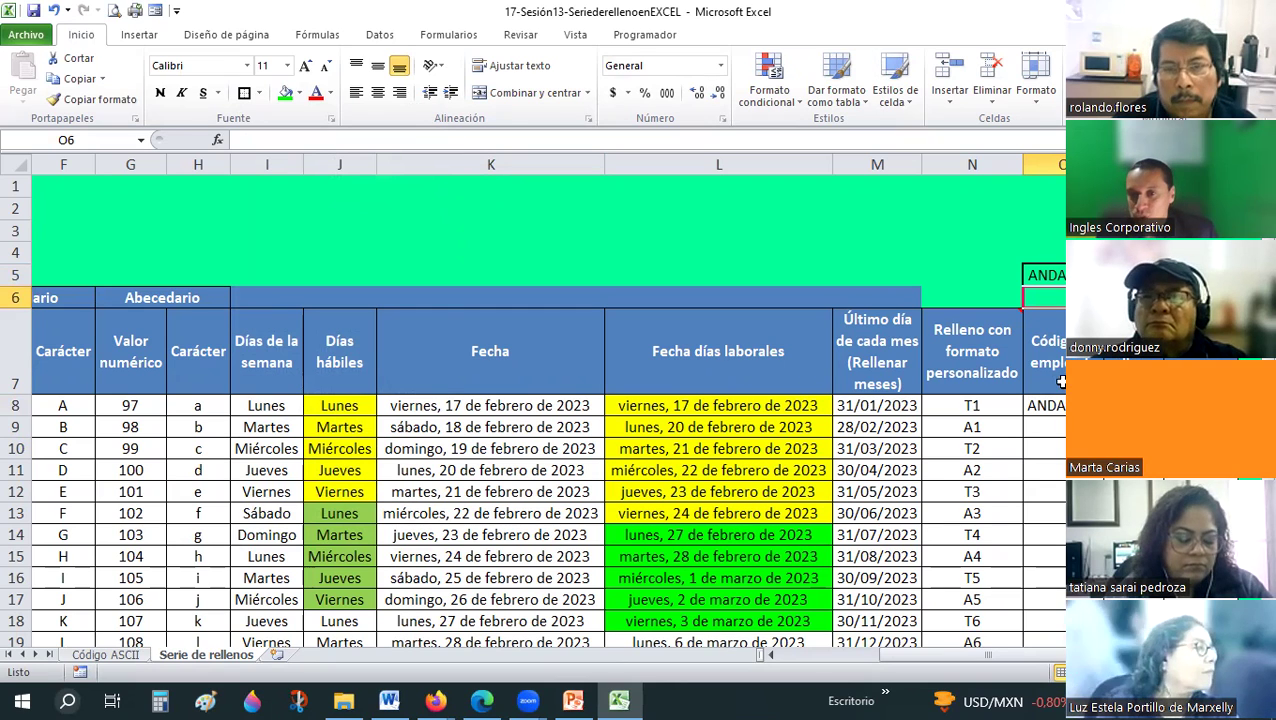
left_click(1044, 275)
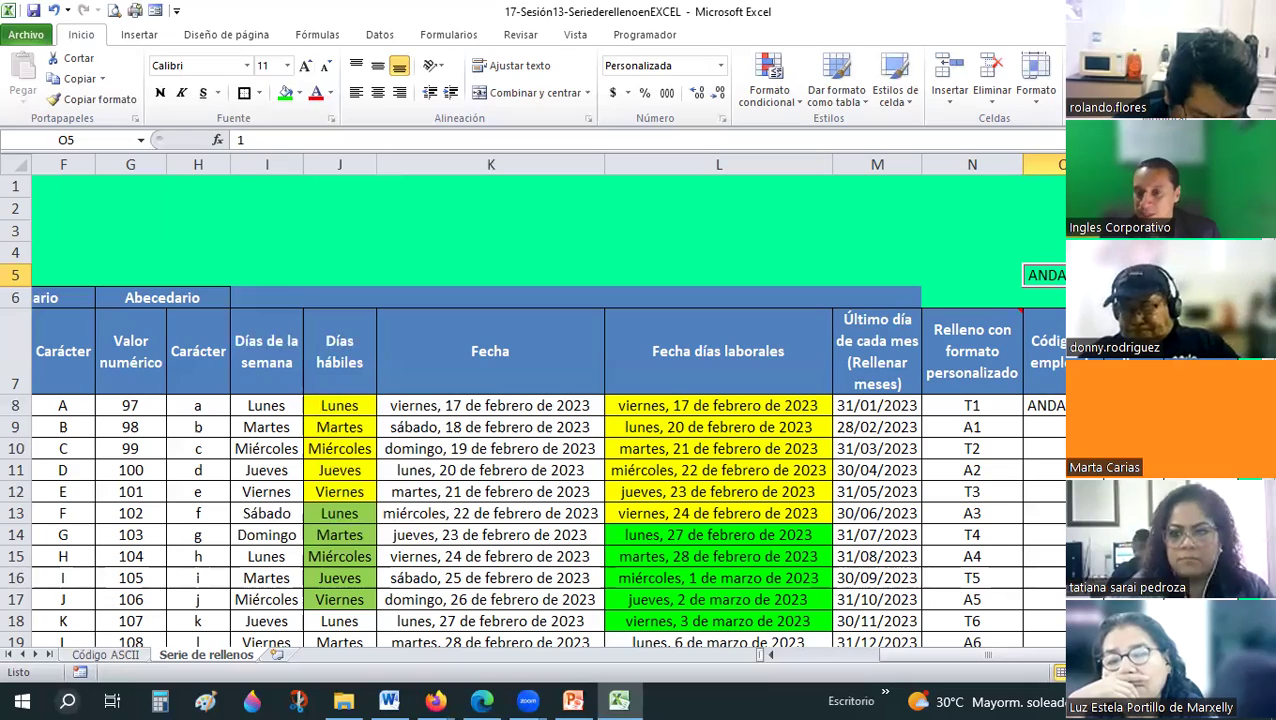
Clear the sample code in O5 and move down to the employee code rows.
scroll(550, 410, "down", 3)
scroll(550, 410, "up", 1)
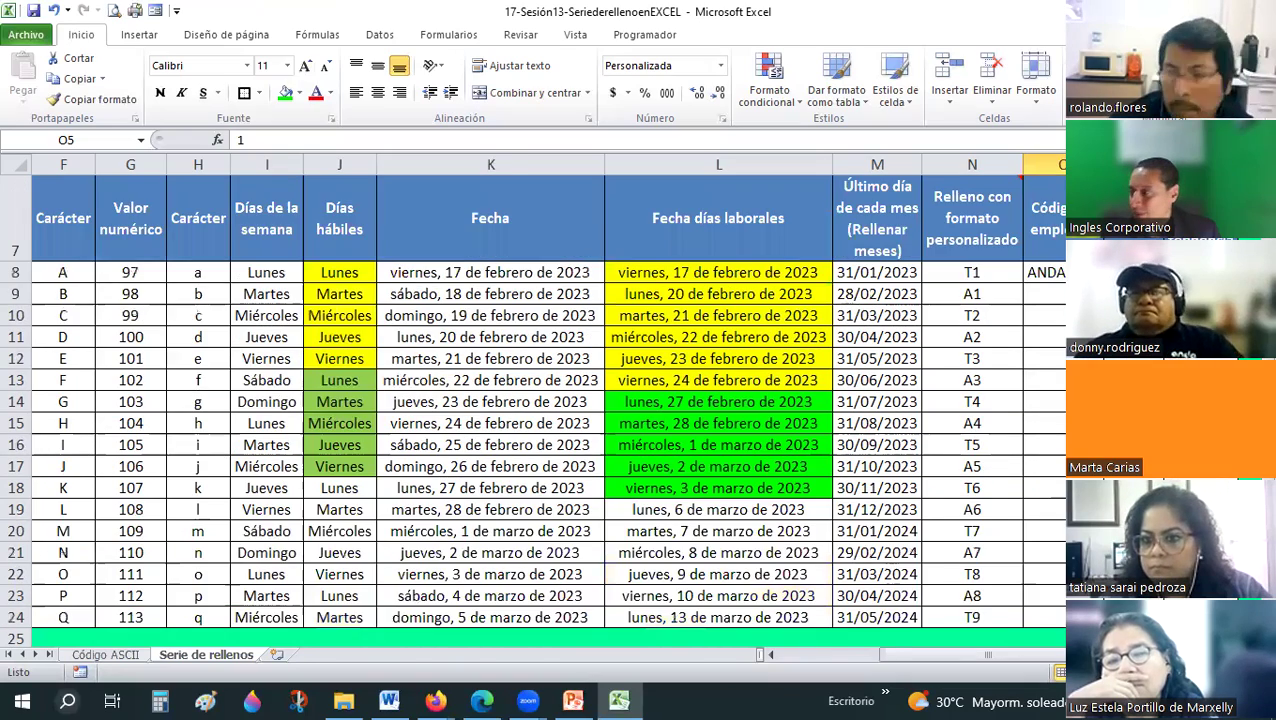
scroll(550, 410, "up", 1)
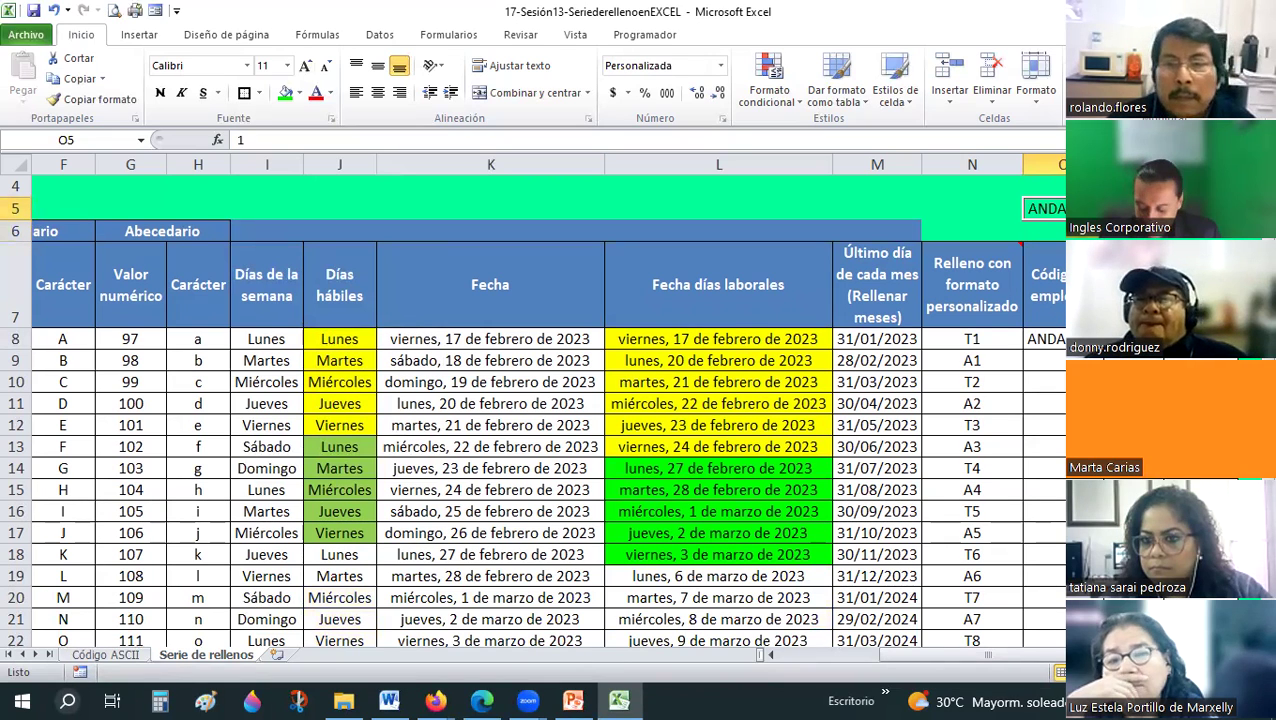
key("Delete")
key("Down")
key("Down")
key("Down")
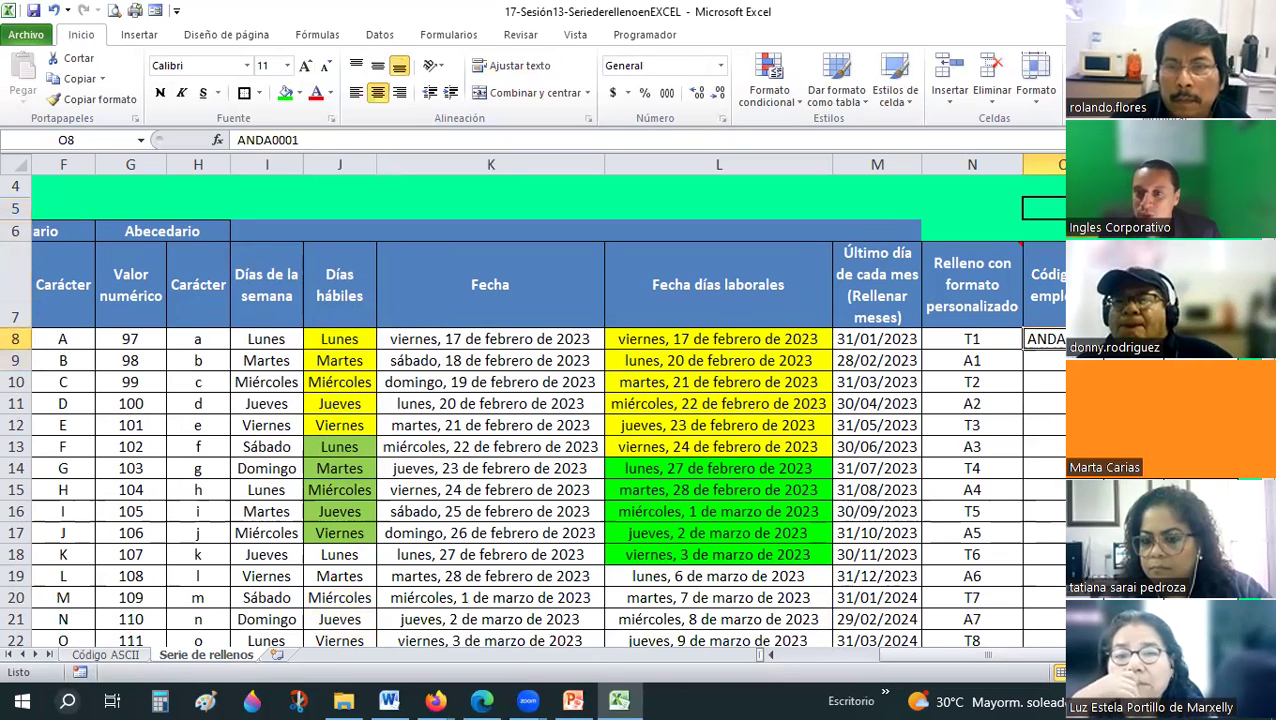
Enter ANDA0001 and ANDA0002 in O9 and O10 using AutoComplete.
type("ANDA0001")
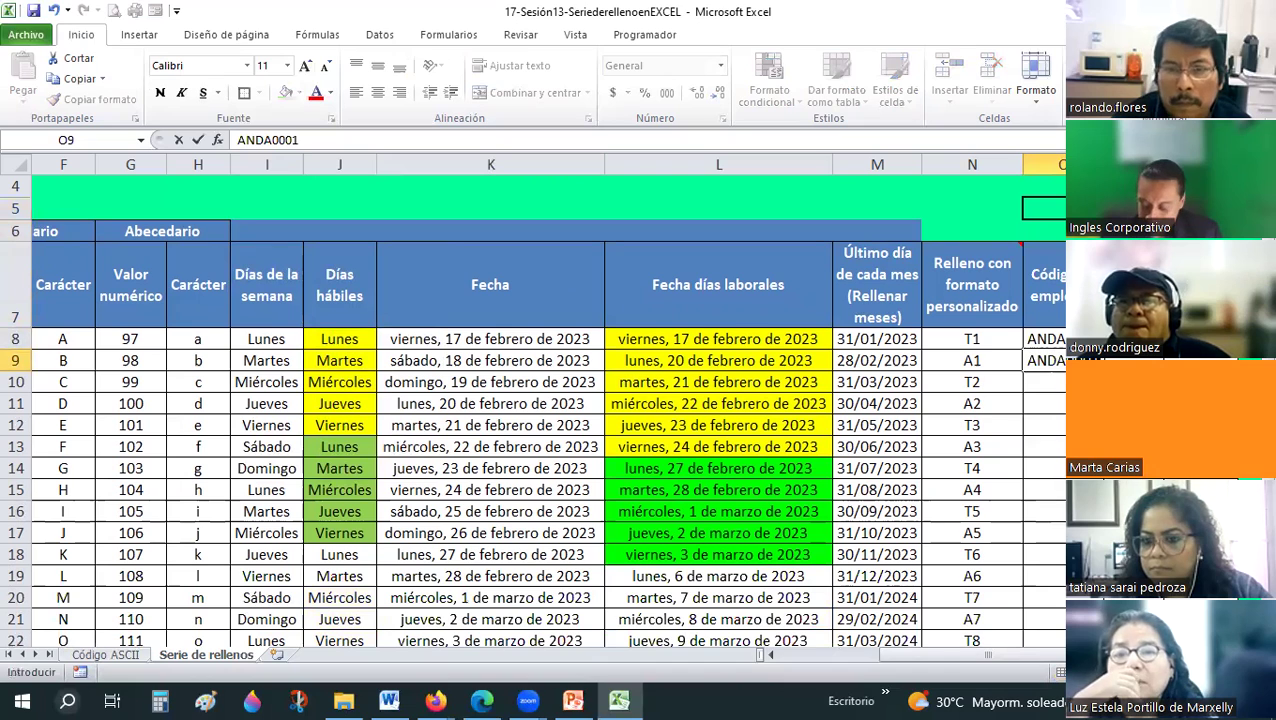
key("Return")
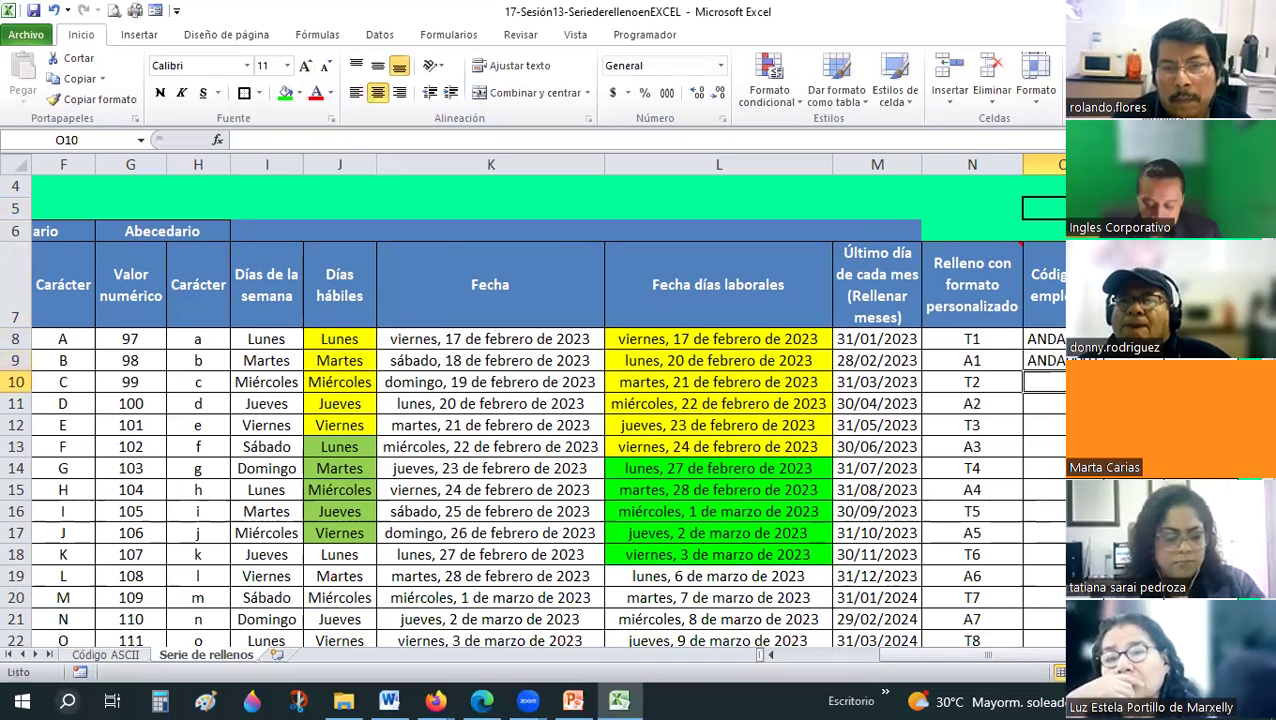
type("ANDA0002")
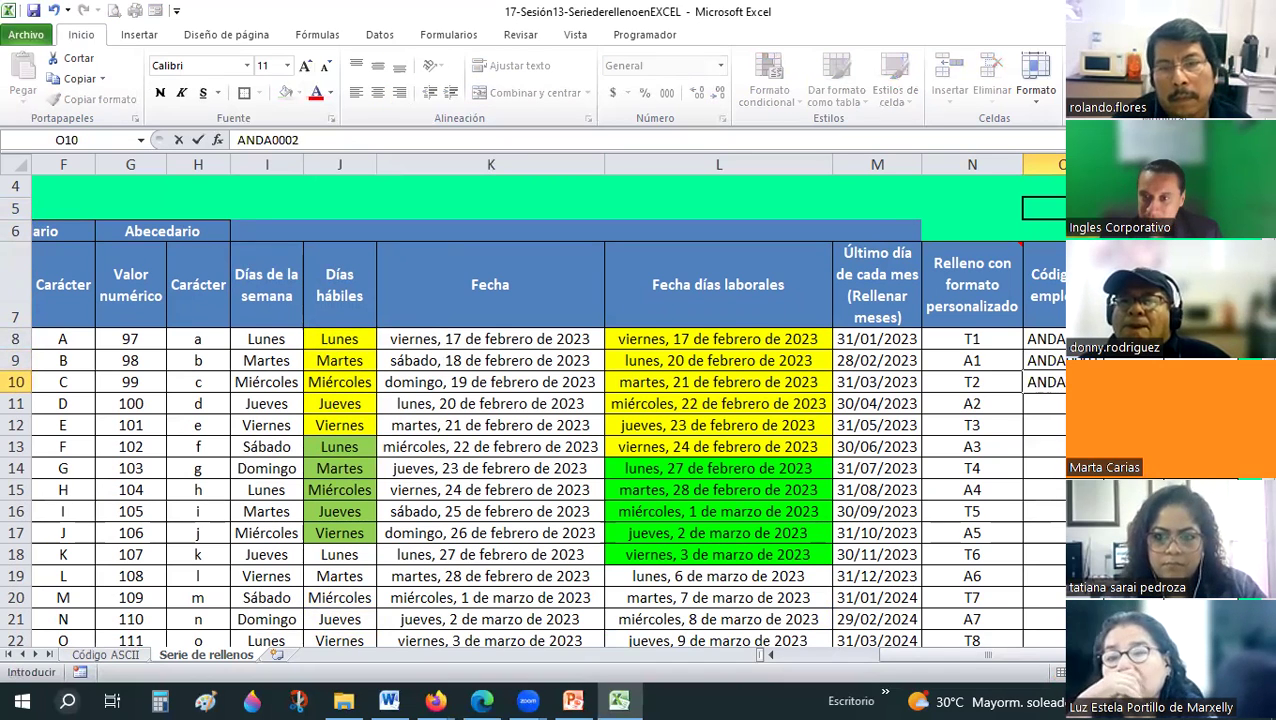
key("Return")
Reselect cells in column O, including O5, to review the entered codes.
left_click(1044, 360)
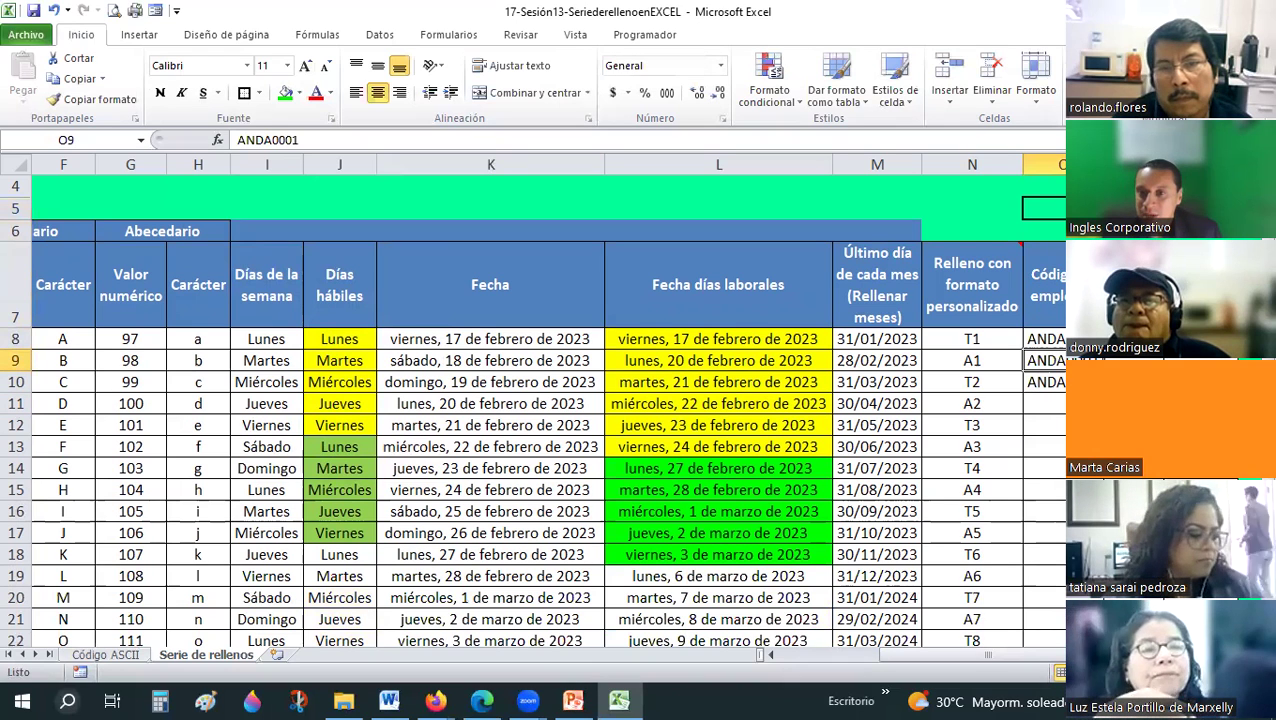
left_click(1042, 446)
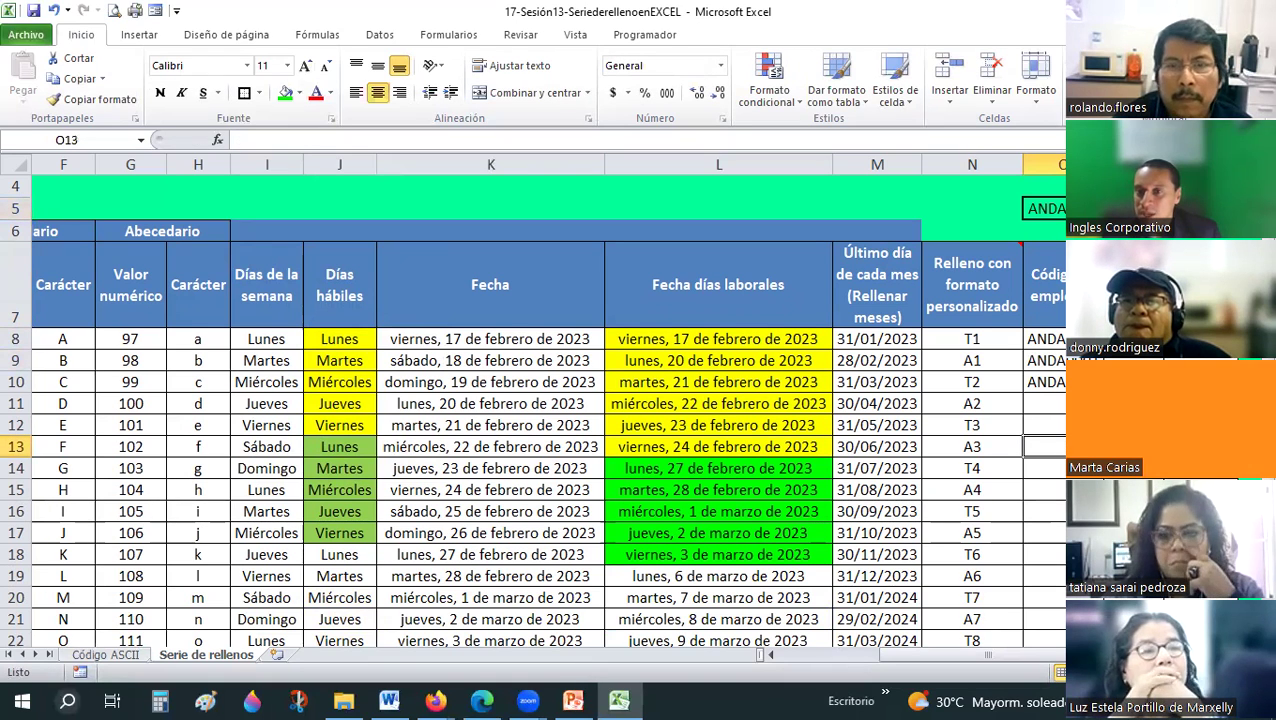
left_click(1044, 208)
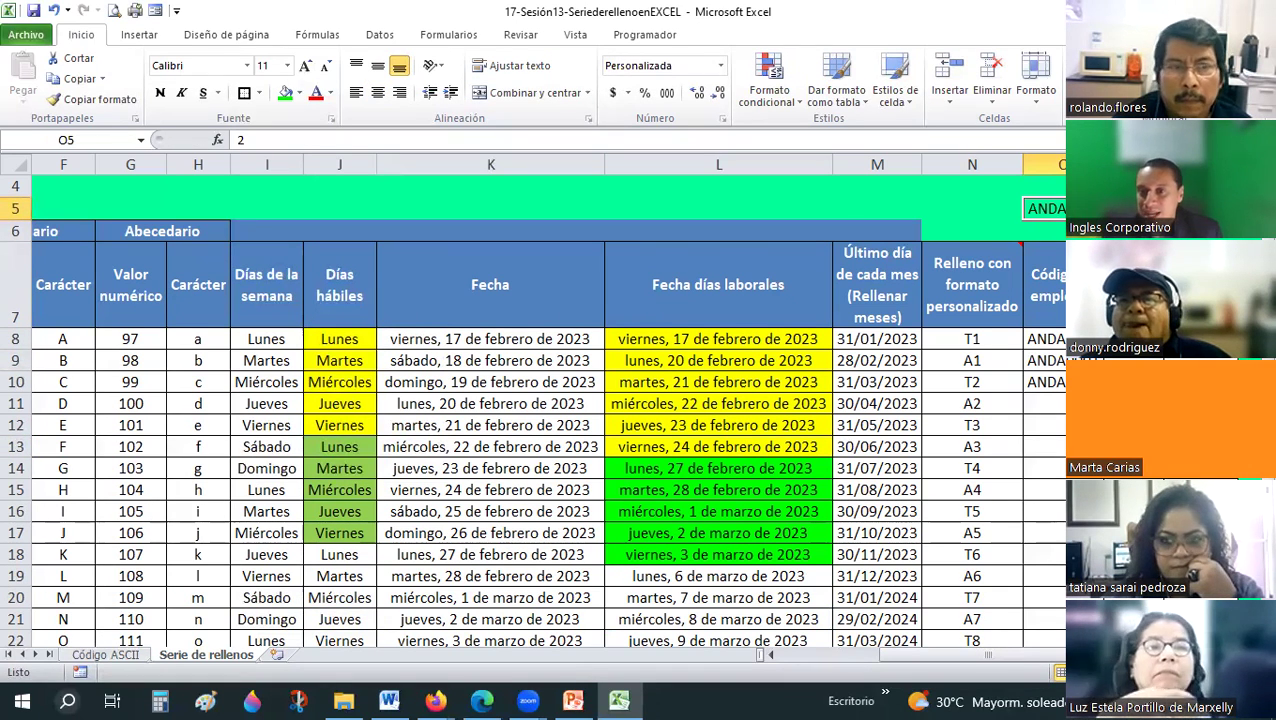
scroll(620, 410, "down", 1)
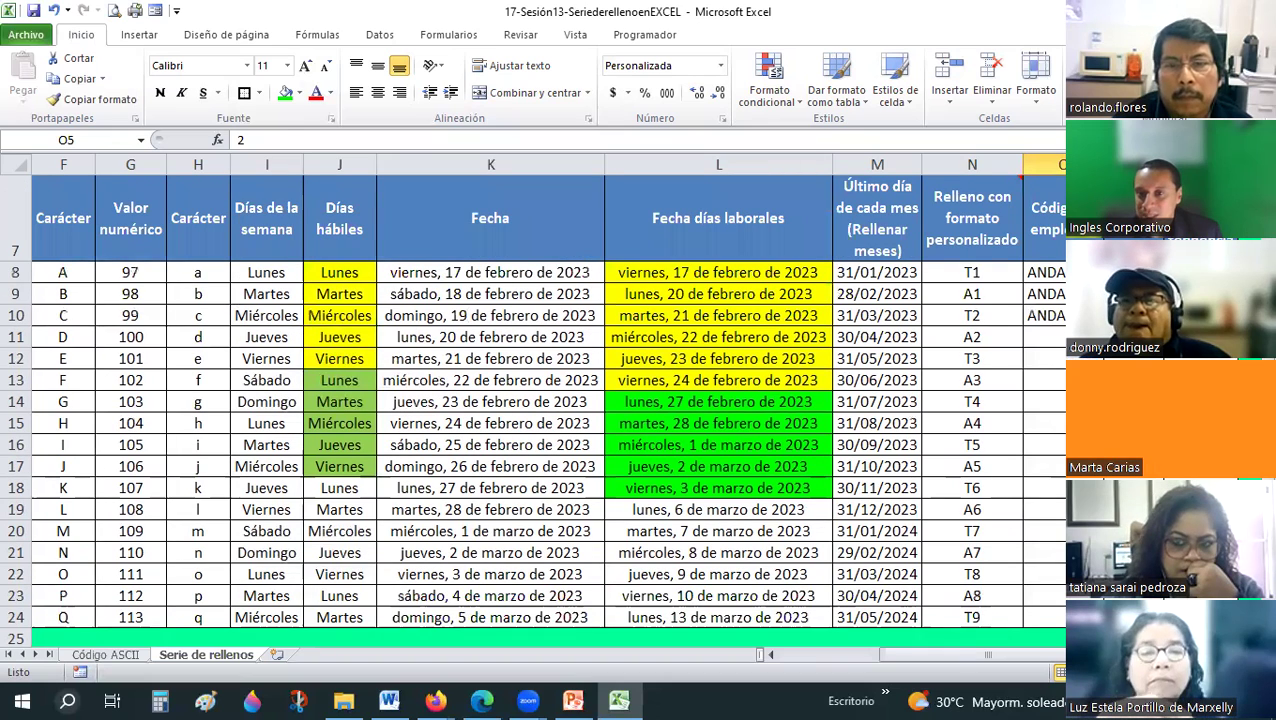
Drag the ANDA0001 code down column O to fill sequential codes through row 24.
left_click(1044, 272)
left_click_drag(1064, 326, 1062, 617)
left_click(1060, 380)
Check O5, then select P8 and the first custom fill value in T1.
scroll(1060, 384, "up", 2)
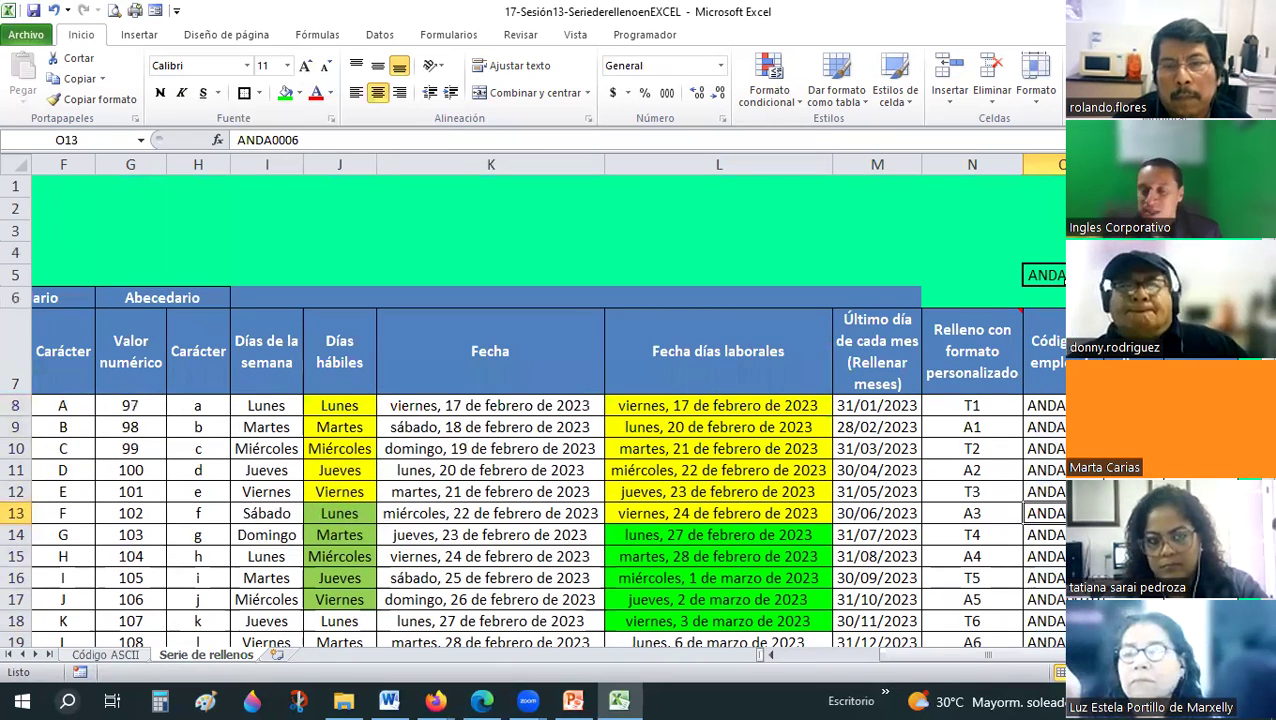
left_click(1062, 277)
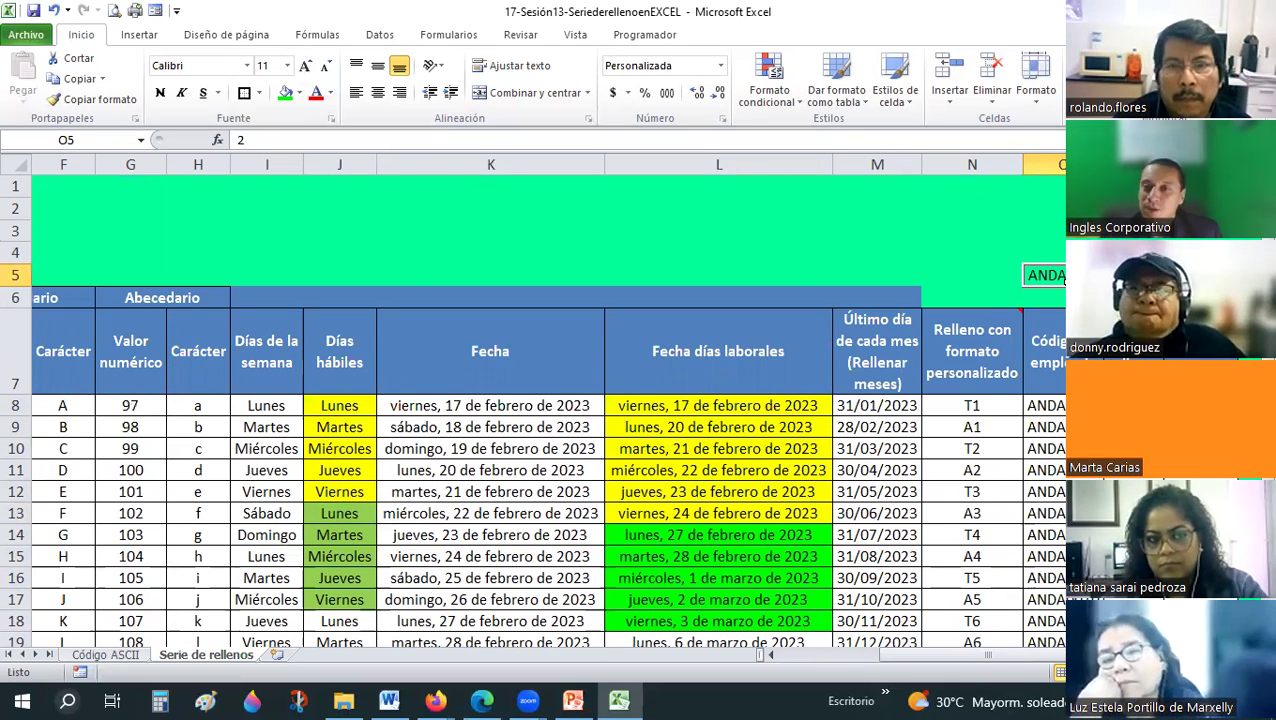
scroll(532, 420, "down", 1)
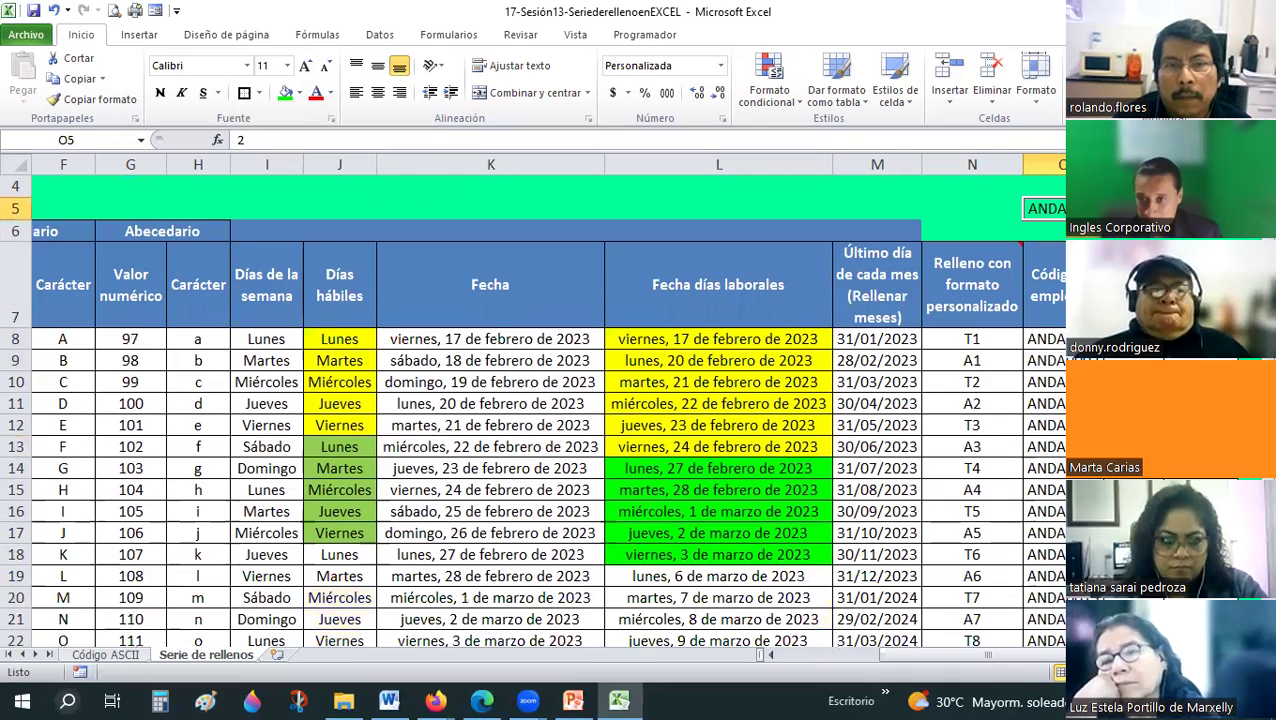
left_click(1150, 339)
scroll(532, 420, "right", 4)
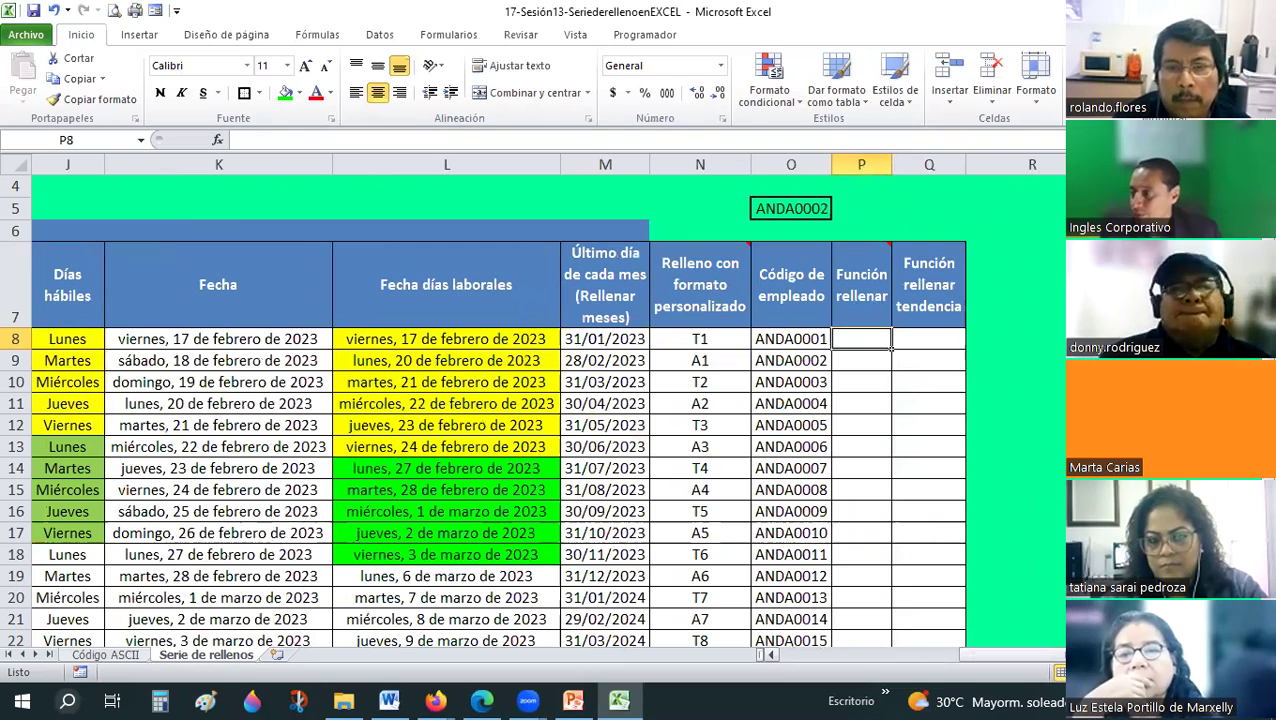
left_click(693, 339)
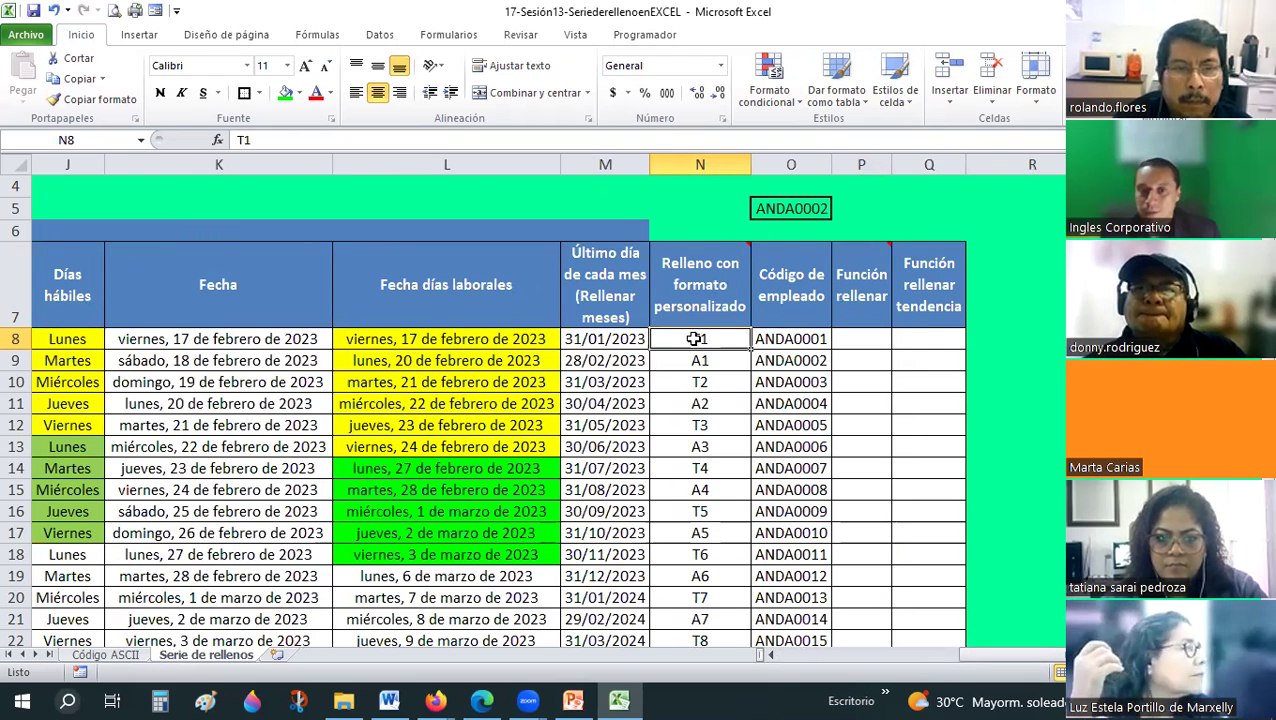
left_click(694, 360)
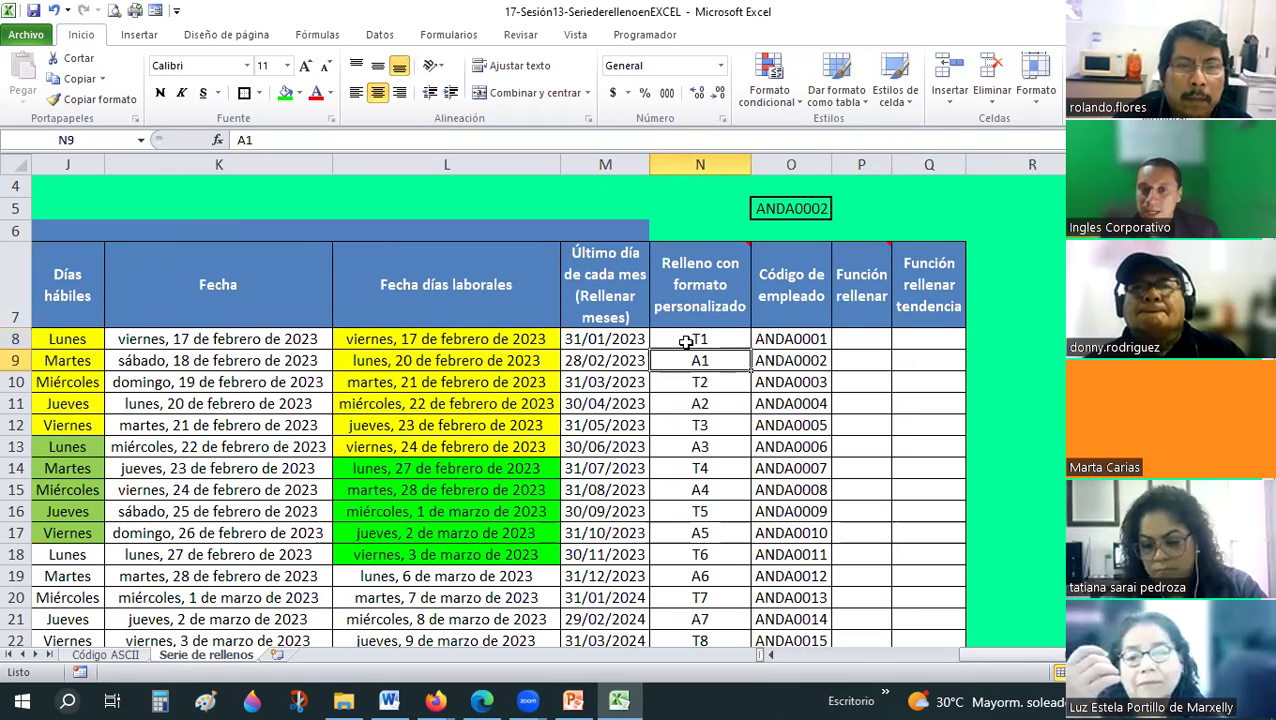
left_click(688, 296)
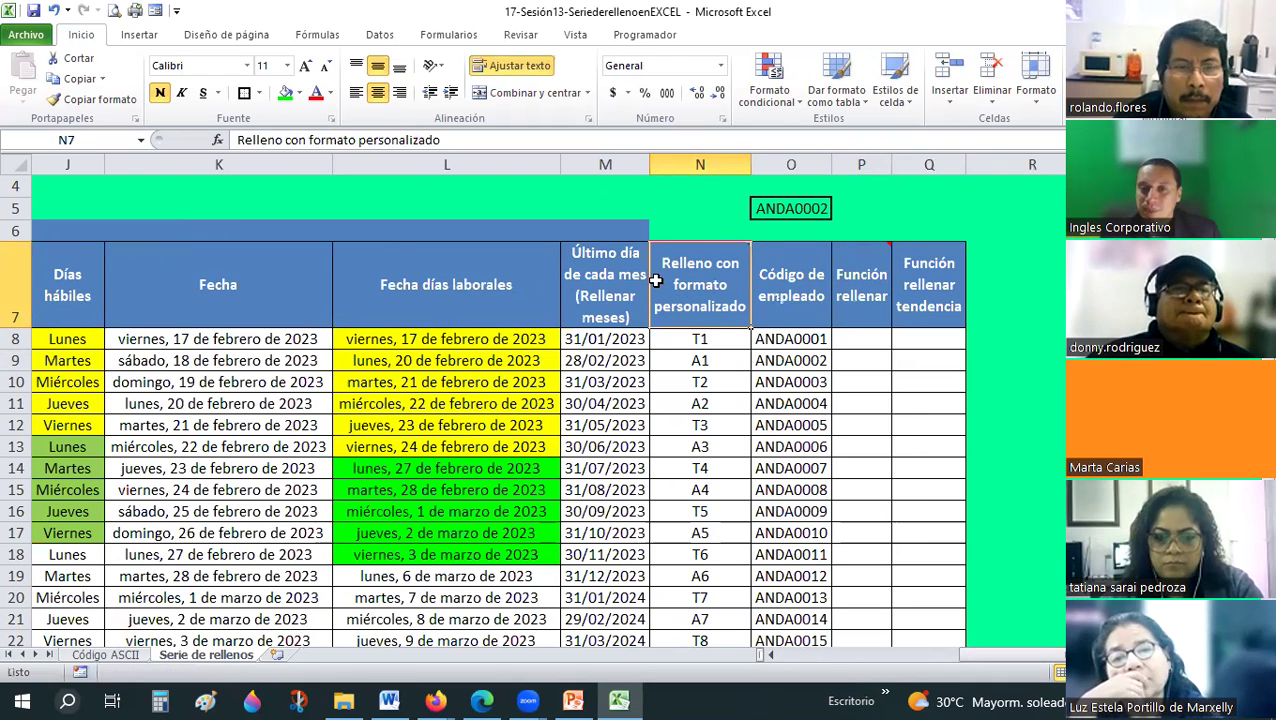
mouse_move(731, 288)
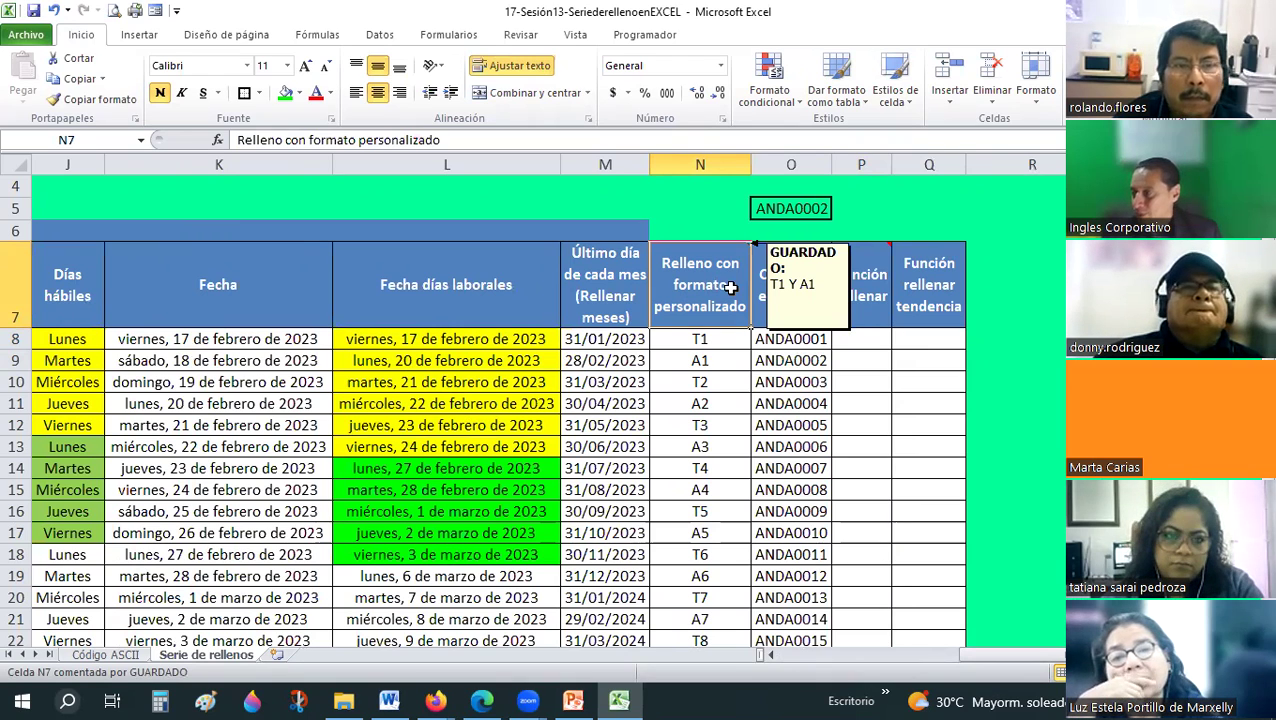
mouse_move(875, 297)
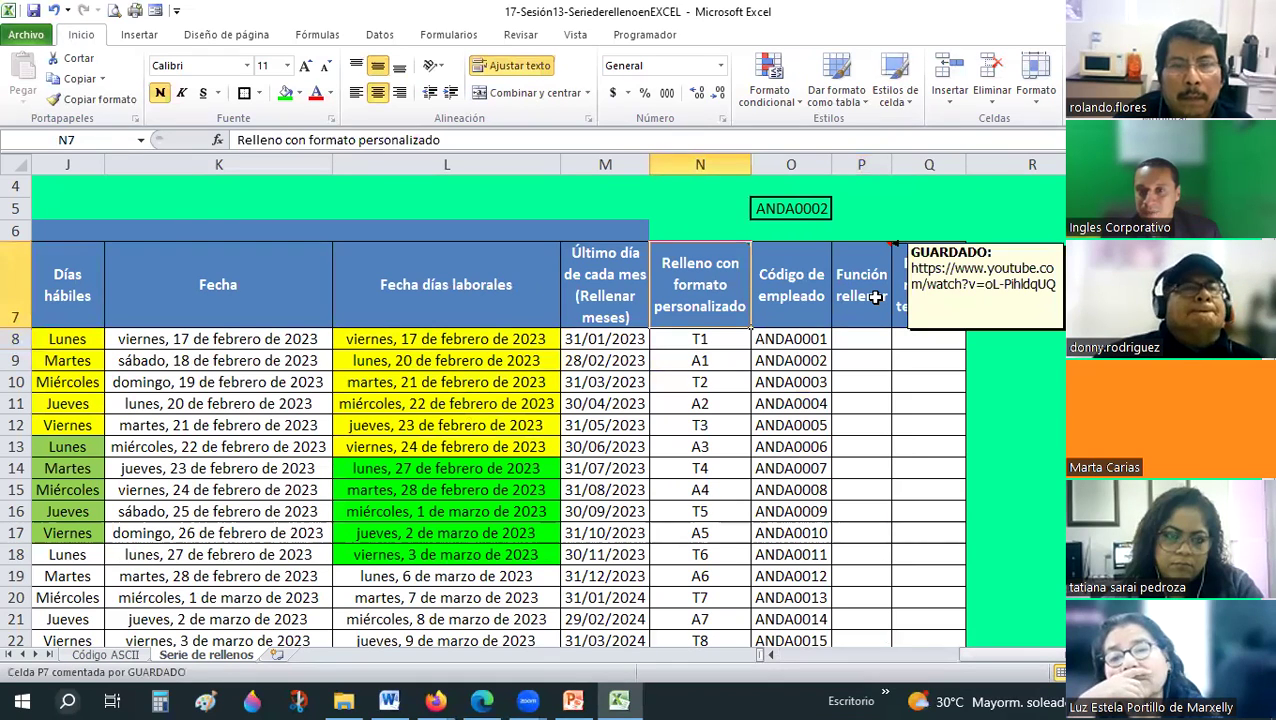
left_click(875, 297)
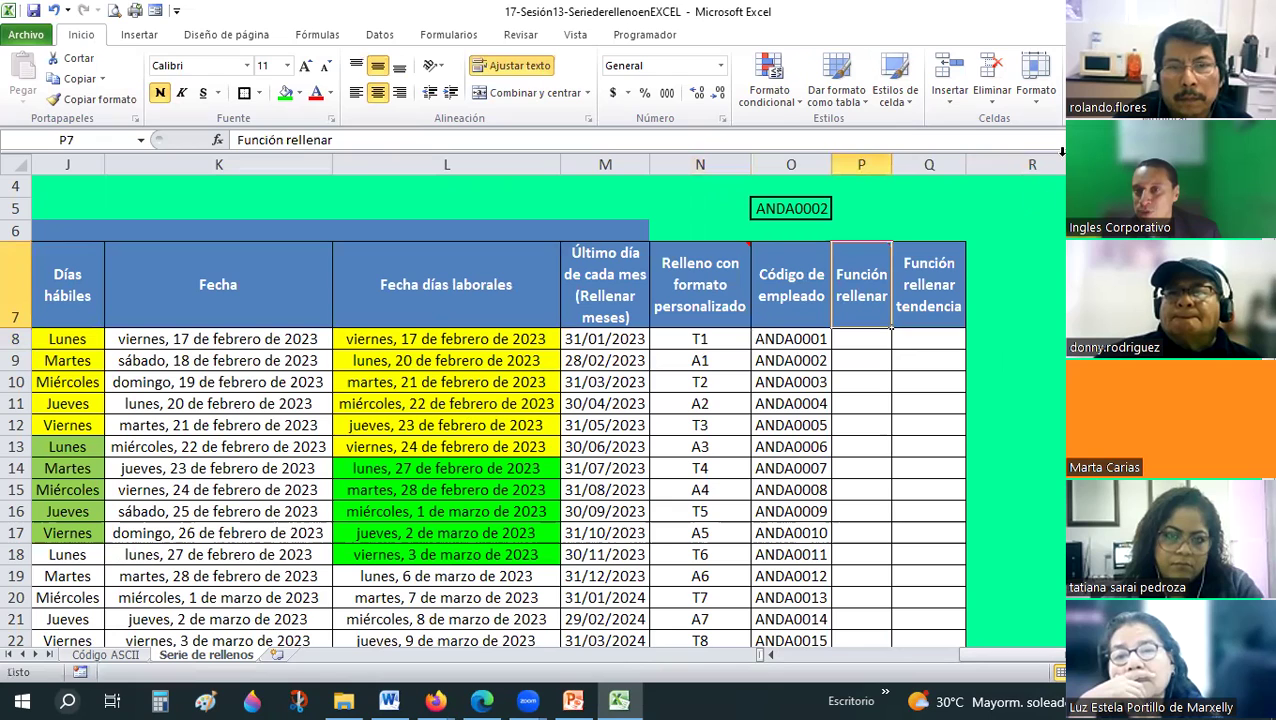
left_click(1057, 298)
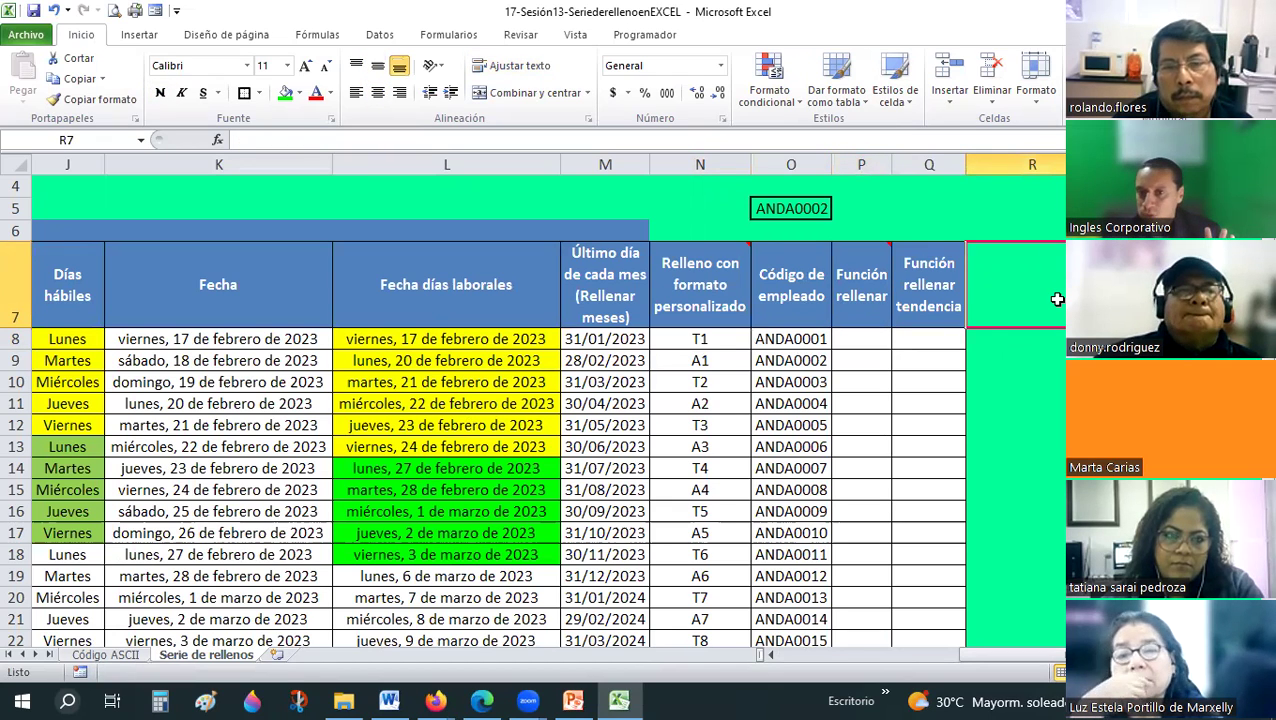
left_click(866, 275)
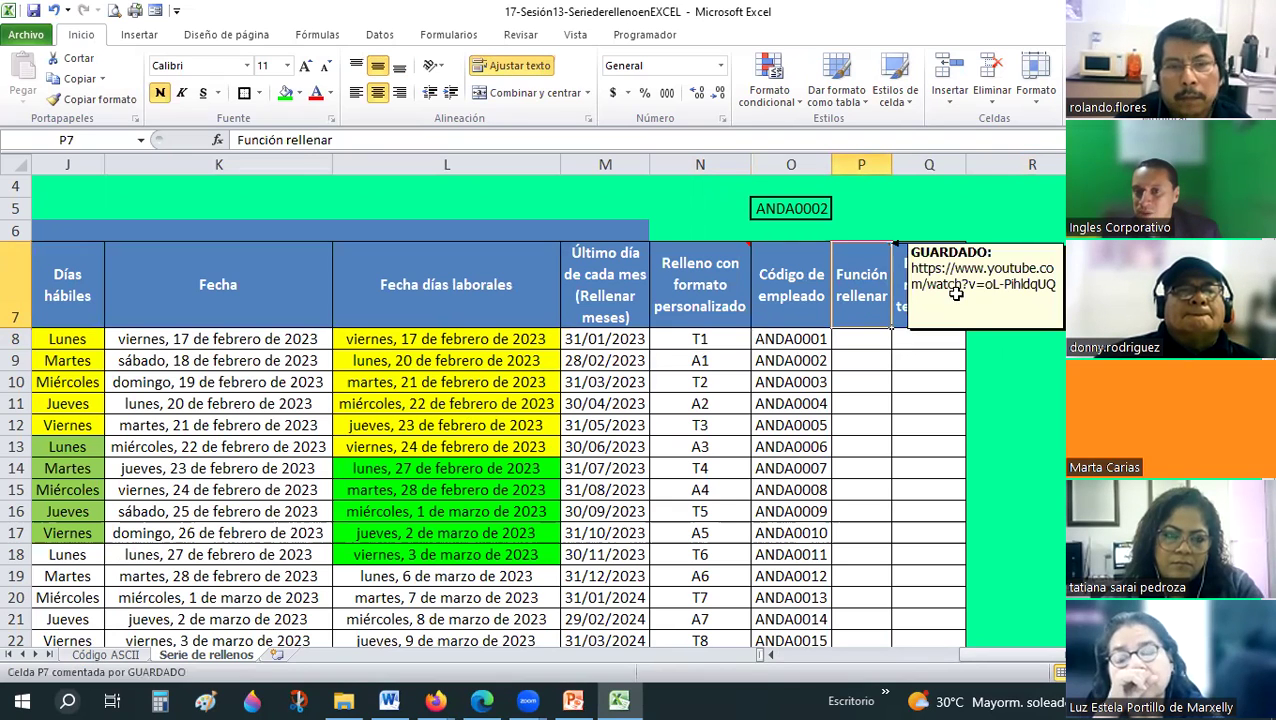
right_click(881, 285)
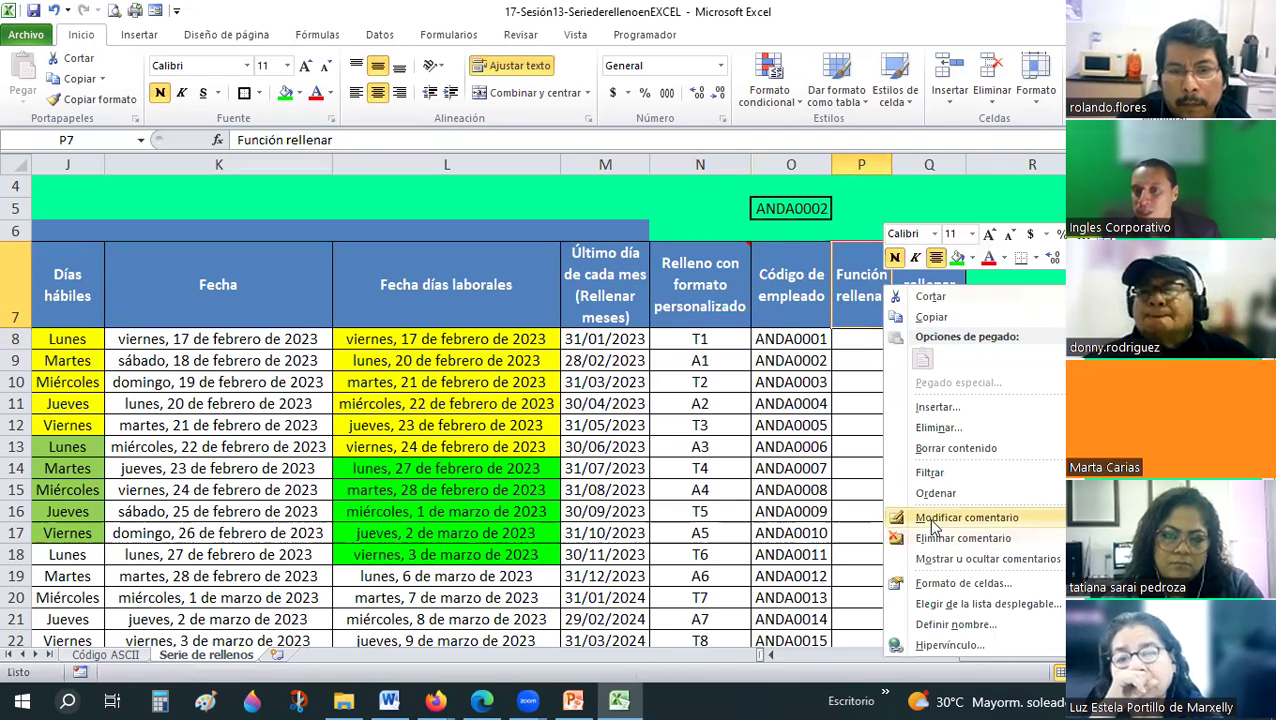
left_click(934, 519)
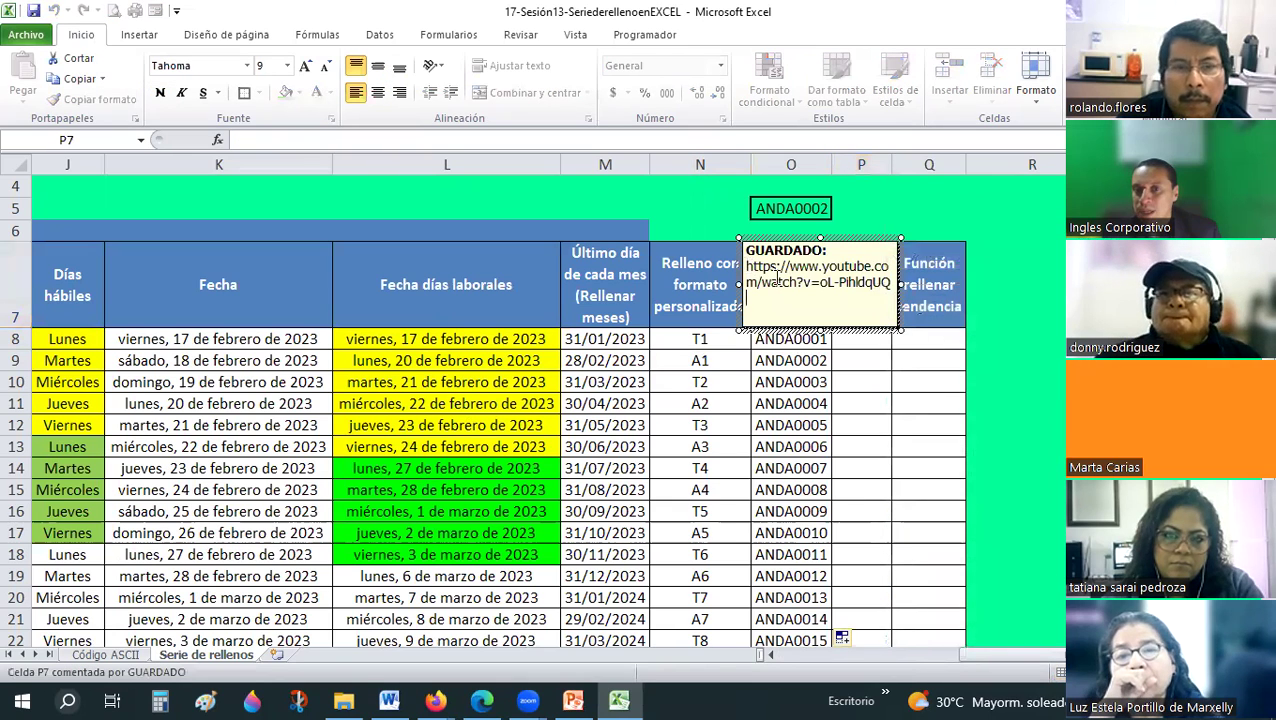
left_click_drag(746, 267, 897, 287)
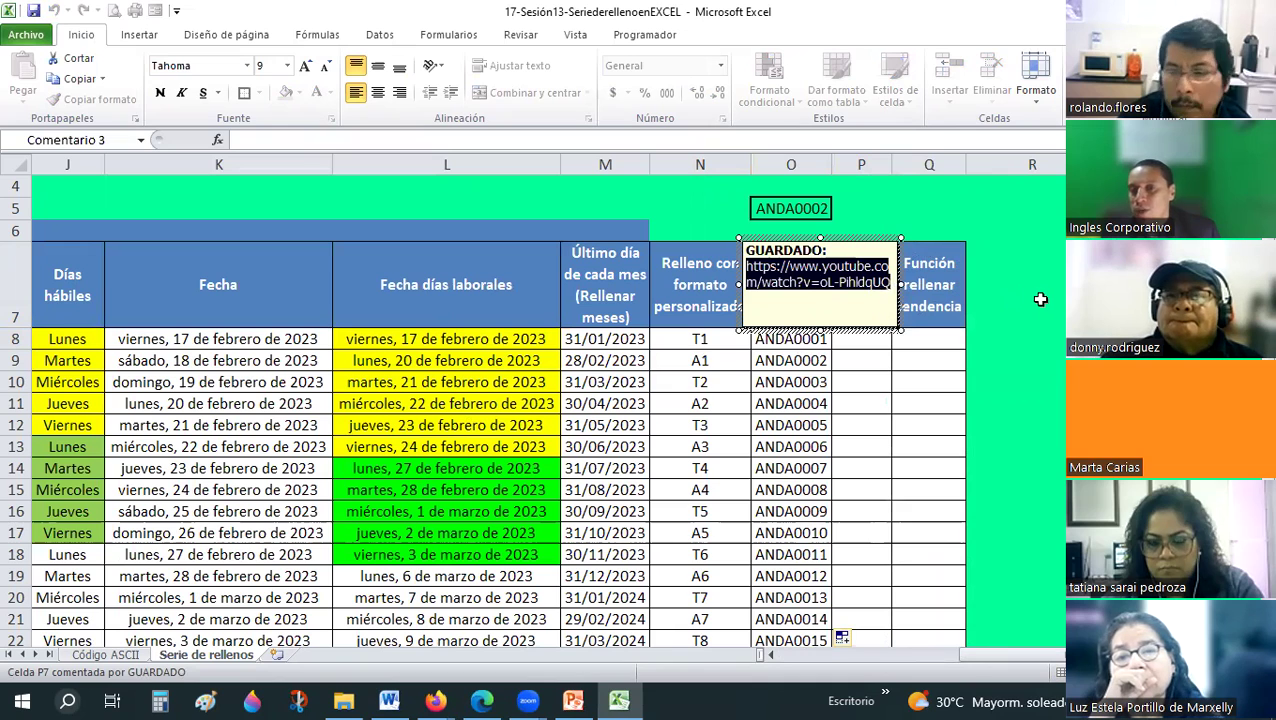
key("Escape")
scroll(922, 357, "down", 1)
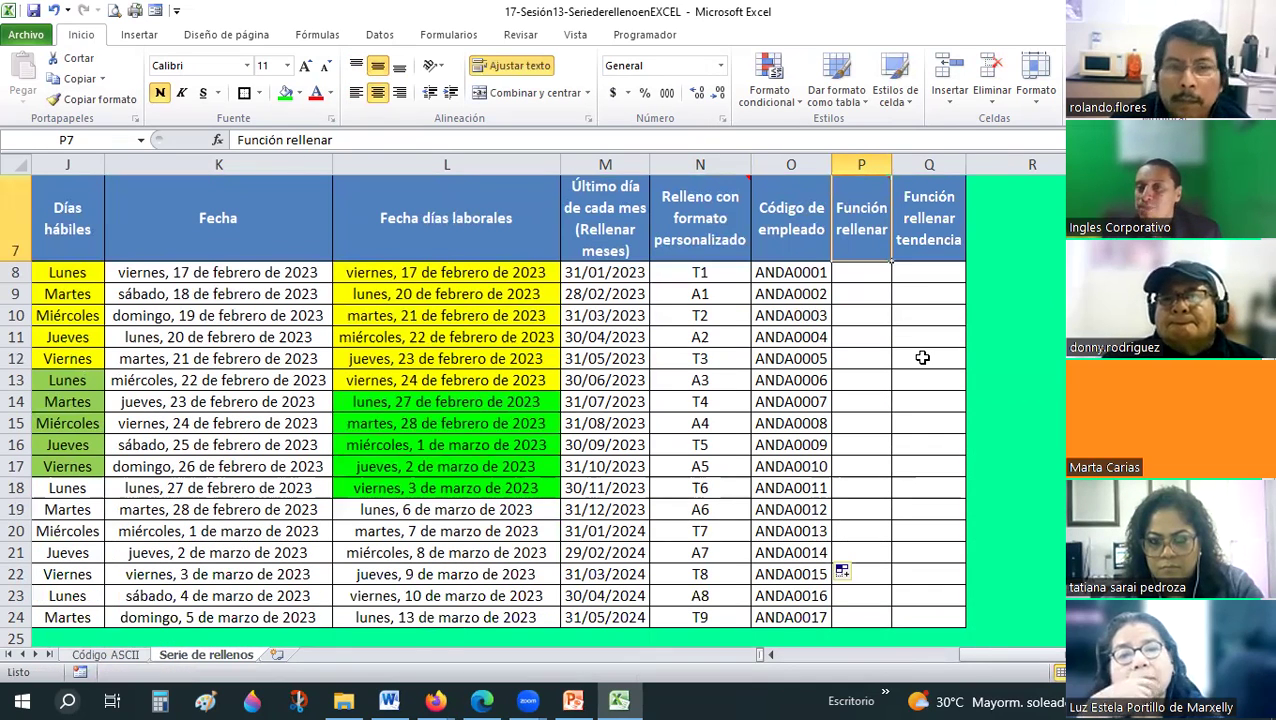
Run Fill > Series on P8:P24 with a step value of 2.
left_click_drag(857, 273, 860, 617)
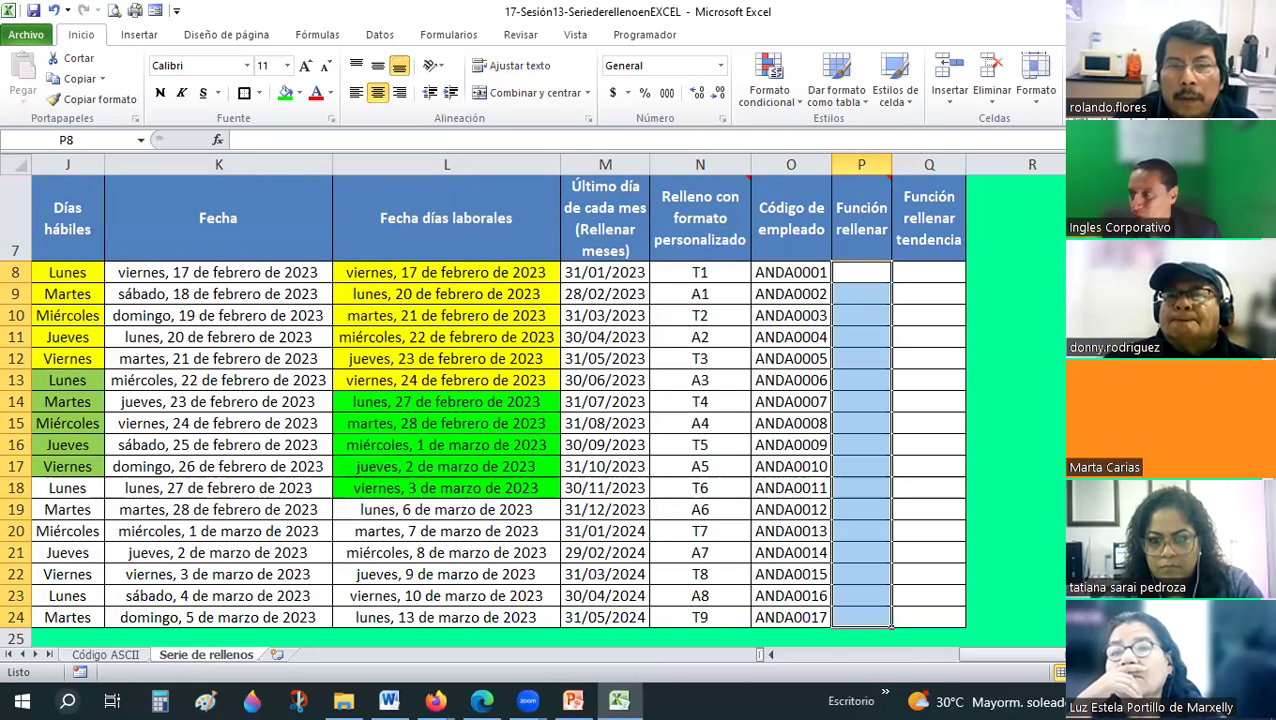
left_click_drag(879, 268, 862, 608)
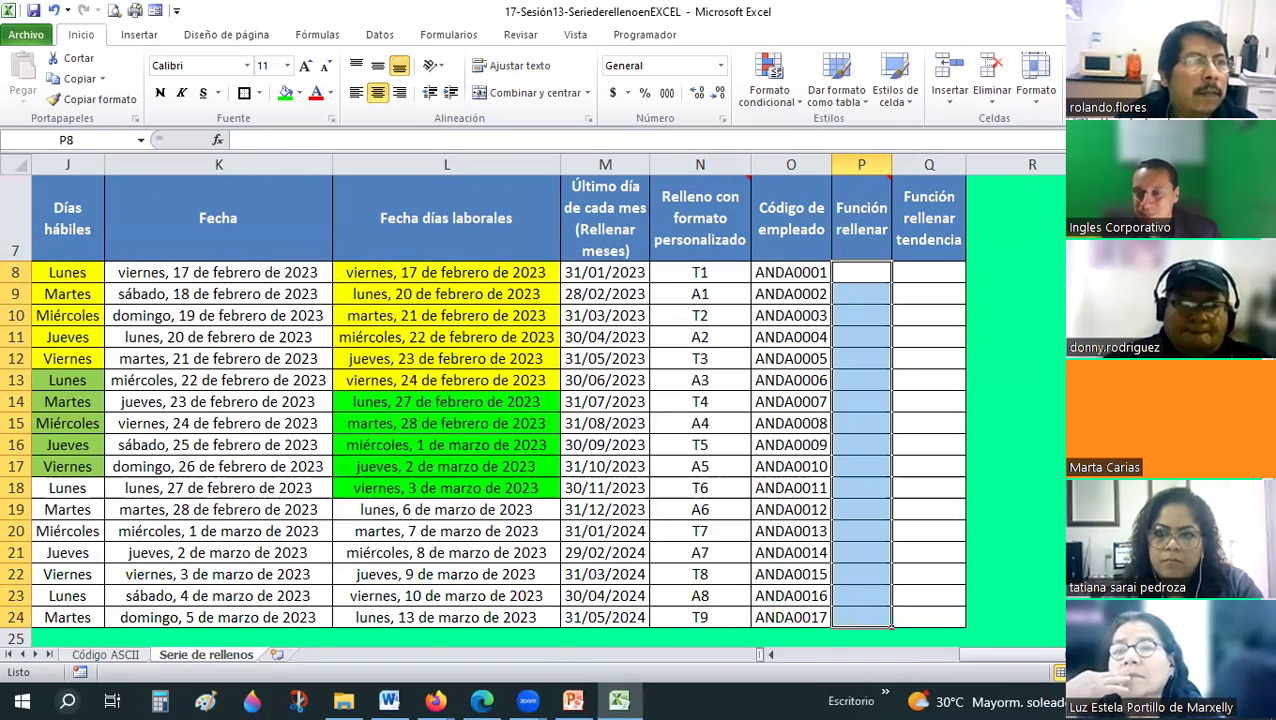
key("alt+h")
key("f")
key("i")
key("s")
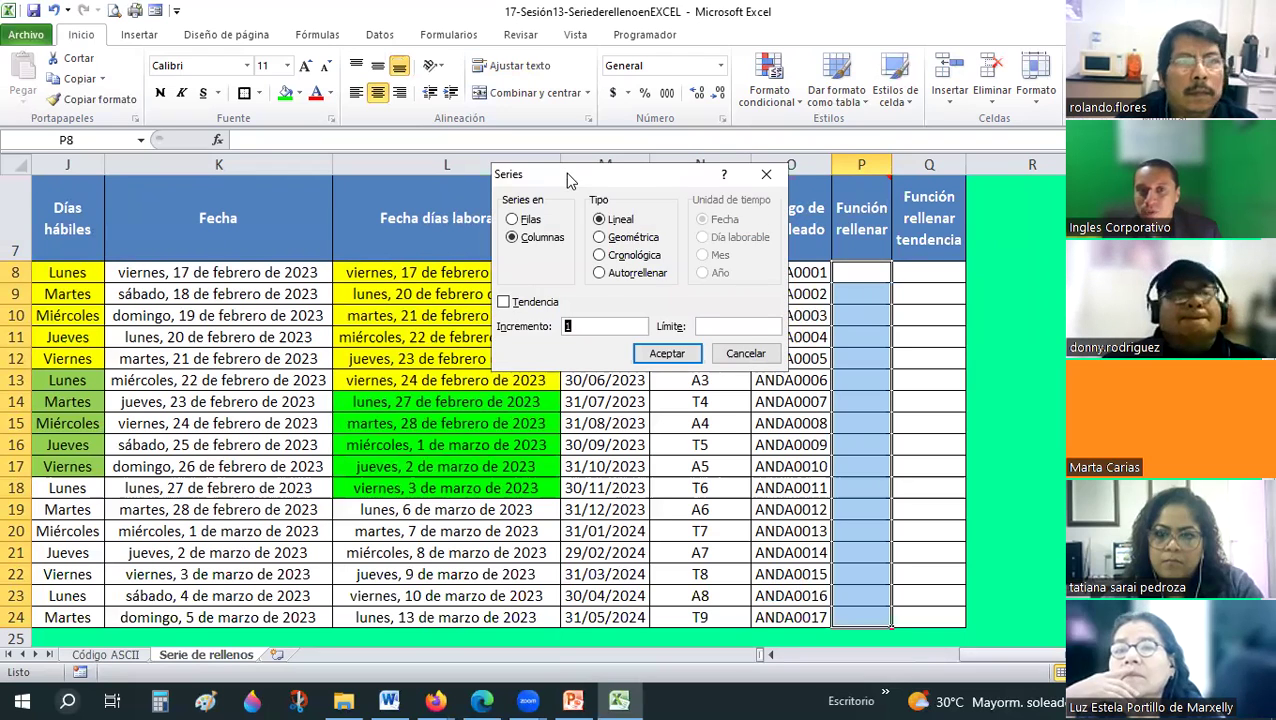
left_click_drag(565, 172, 519, 76)
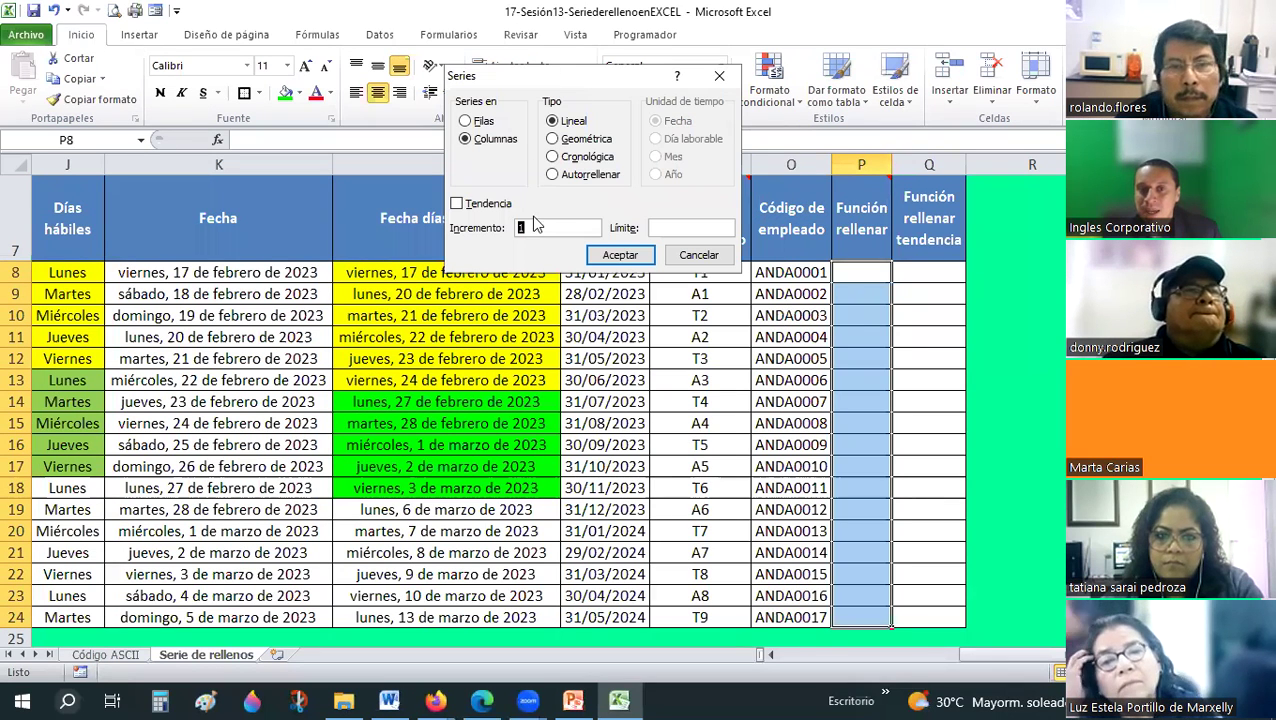
left_click(540, 228)
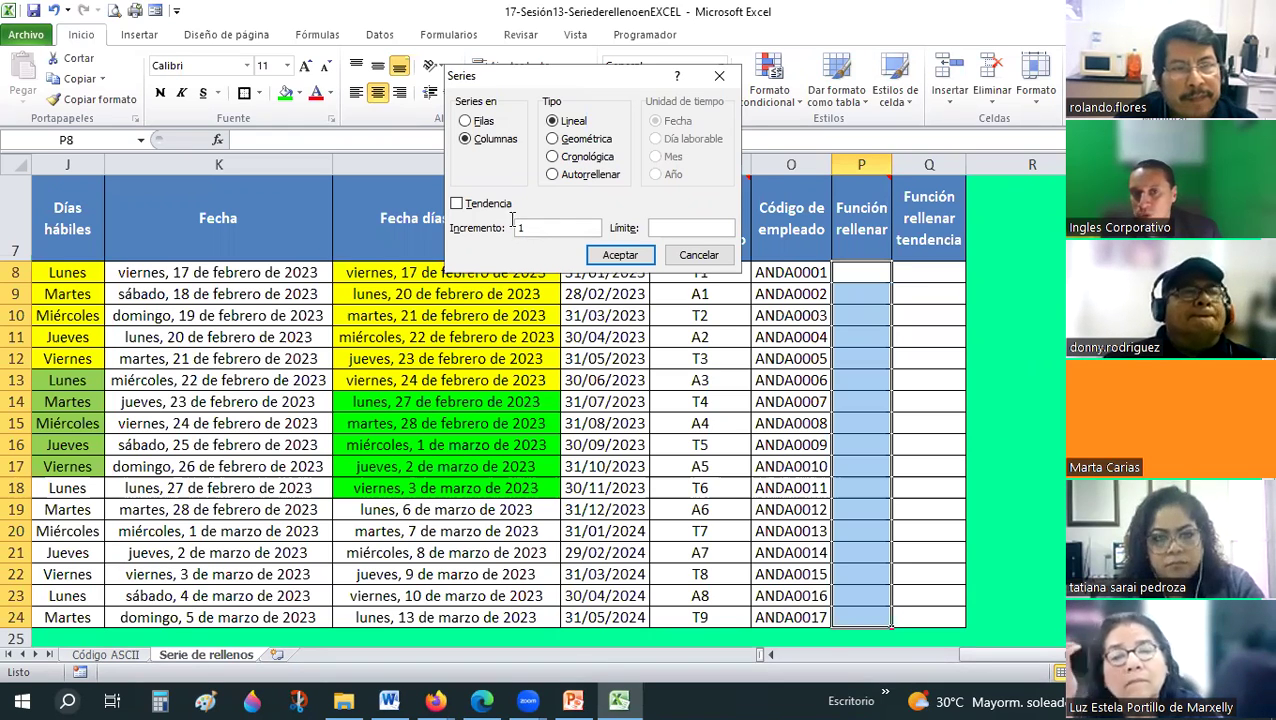
key("BackSpace")
type("2")
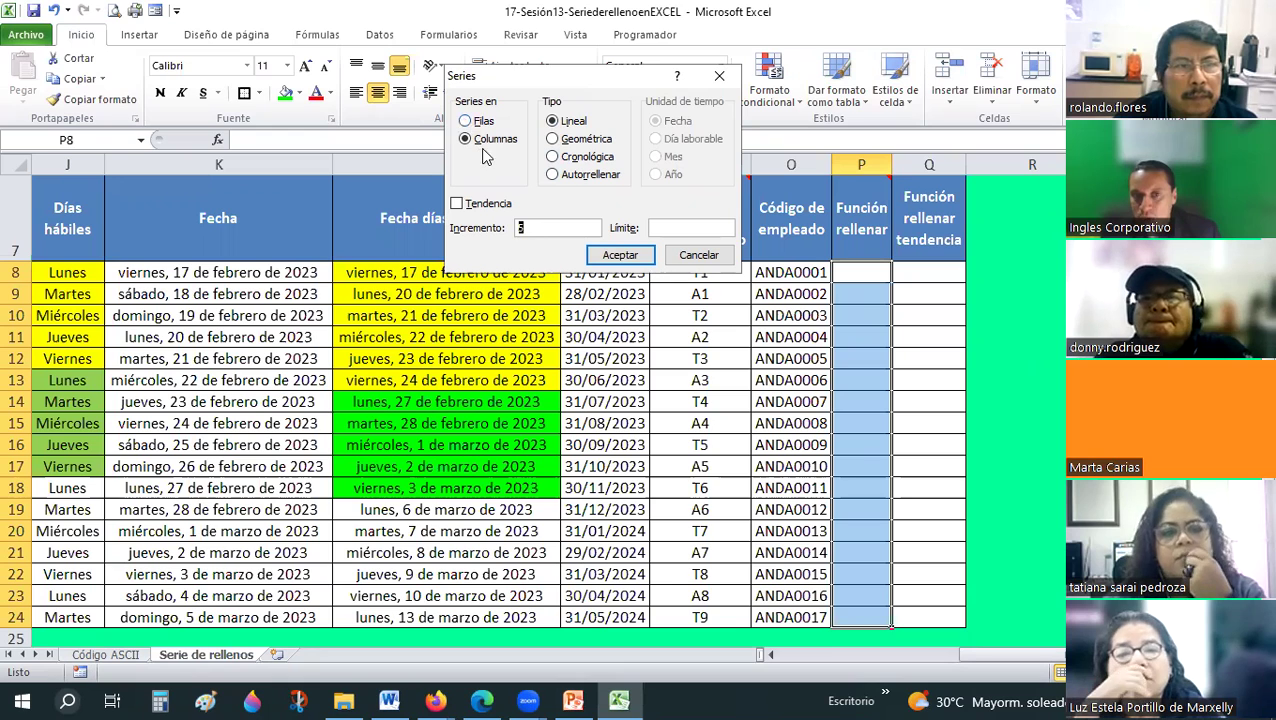
left_click(620, 256)
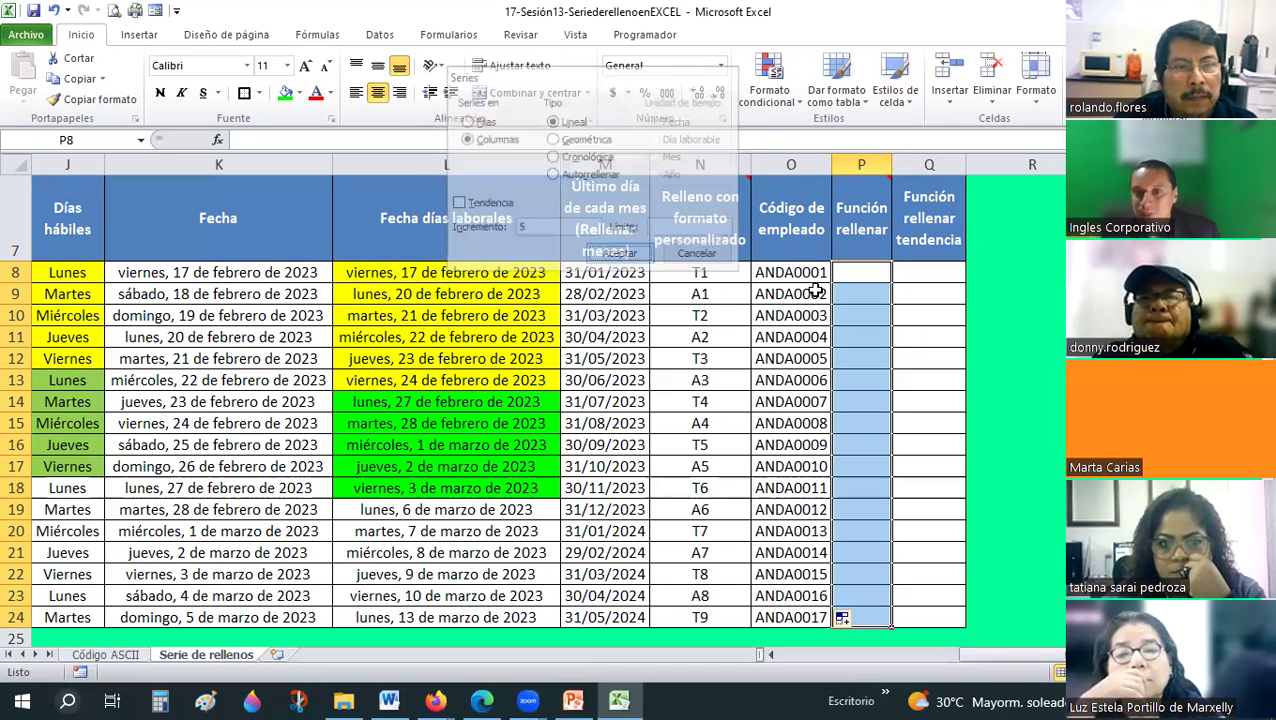
Enter the start value 5 in cell P8.
left_click(877, 272)
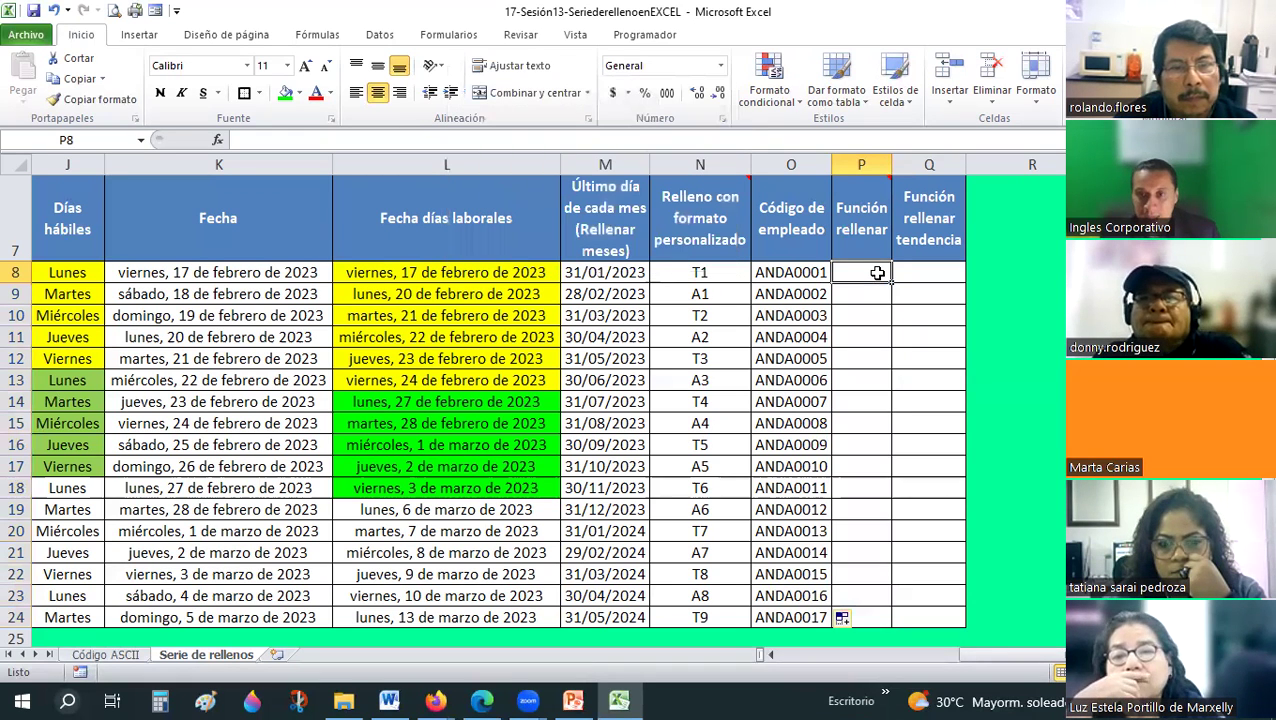
type("5")
key("Return")
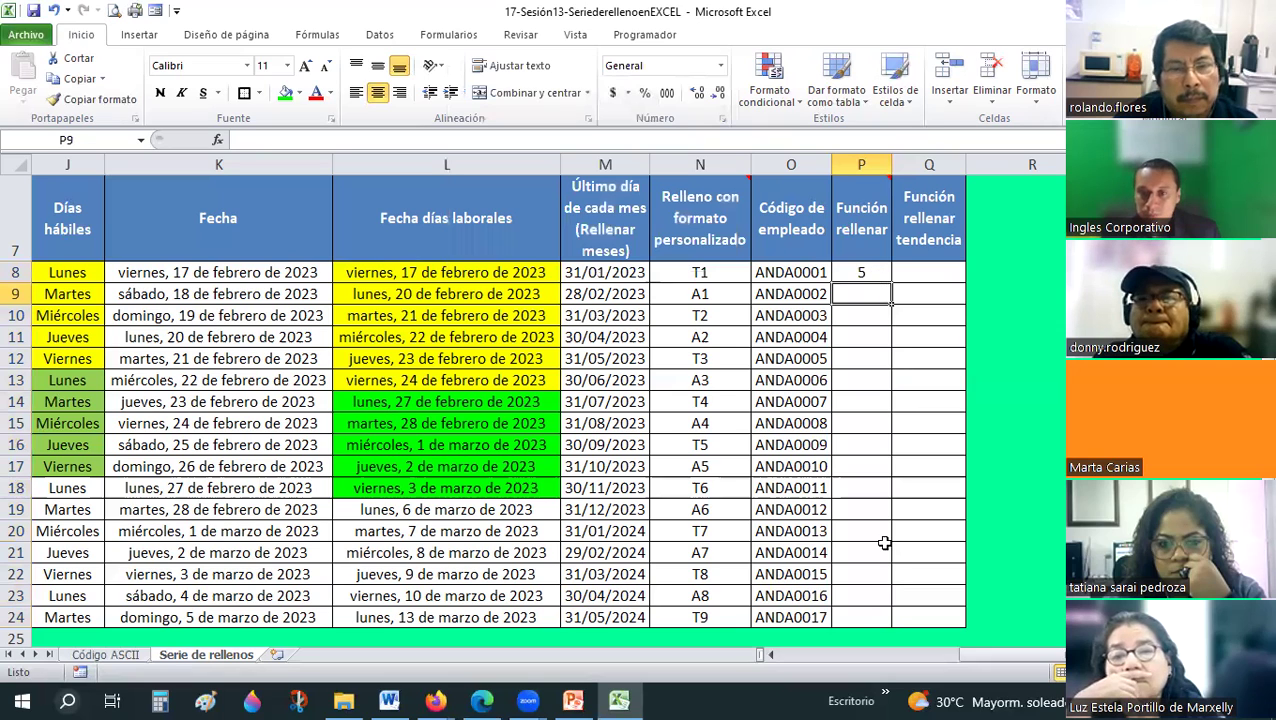
Cancel the Series dialog on P8:P24 and change P8's start value to 1.
left_click_drag(861, 272, 872, 610)
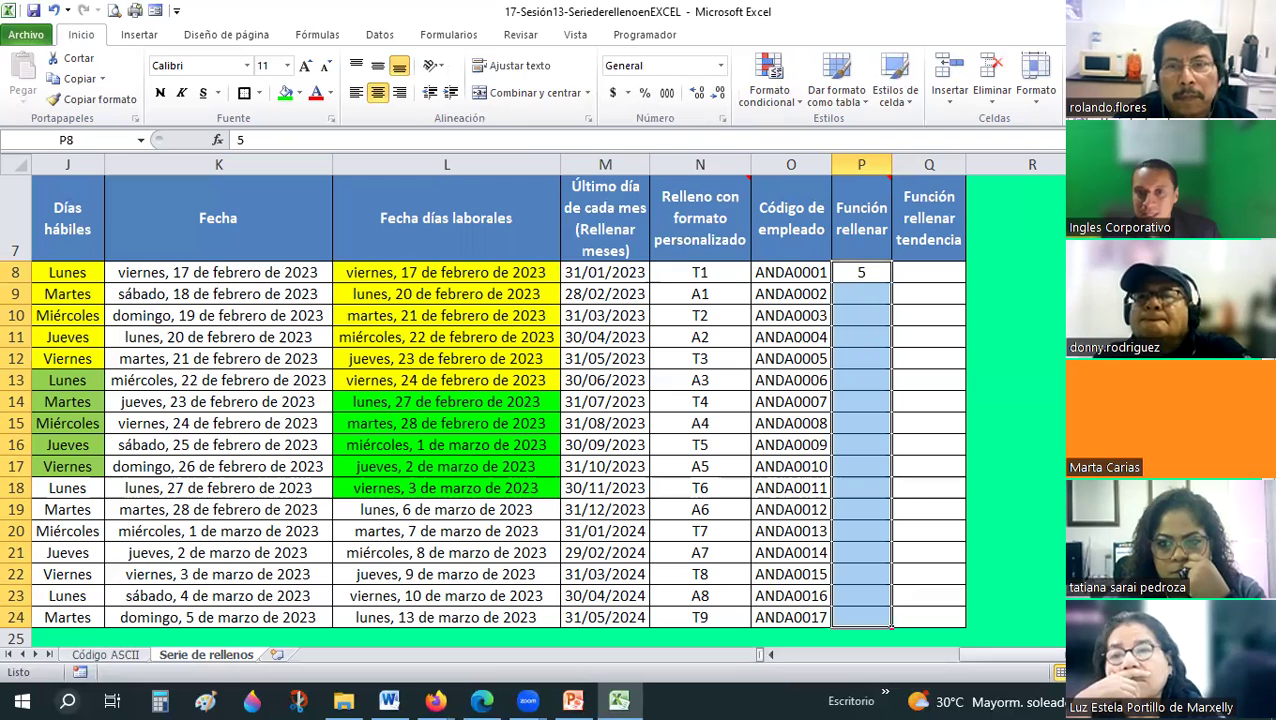
key("alt+h")
key("f")
key("i")
key("s")
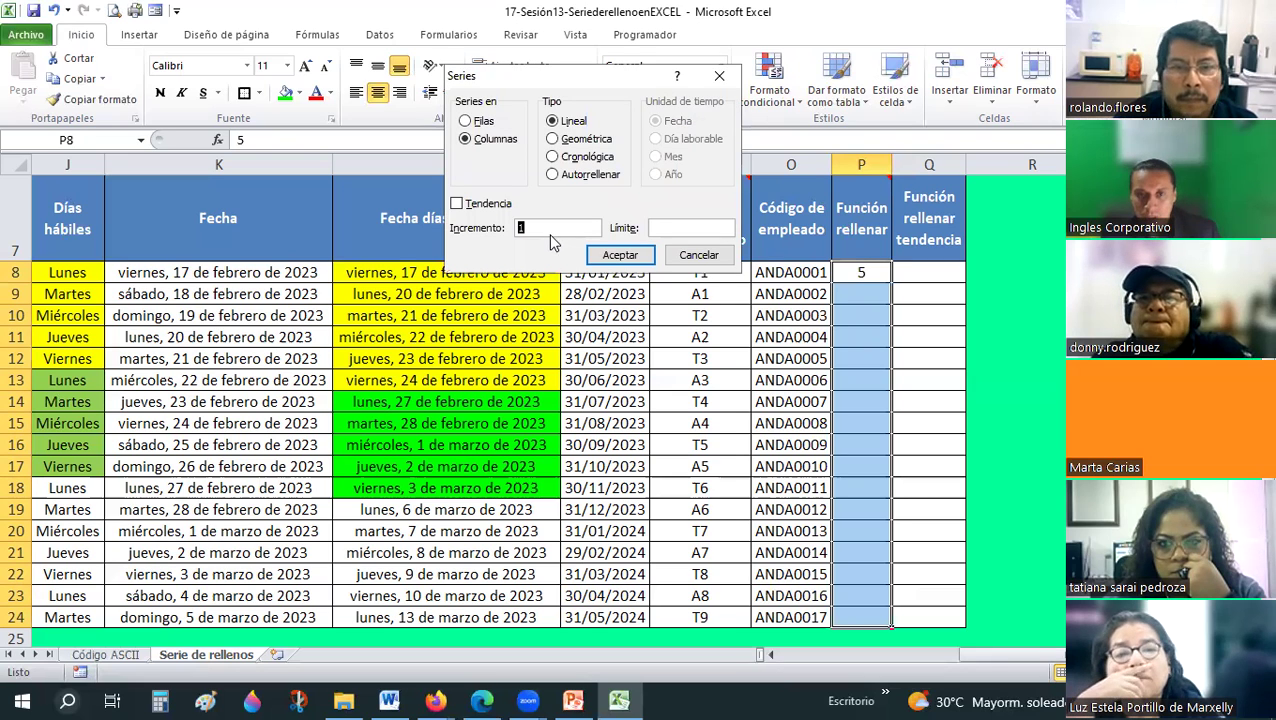
left_click(699, 255)
left_click(858, 270)
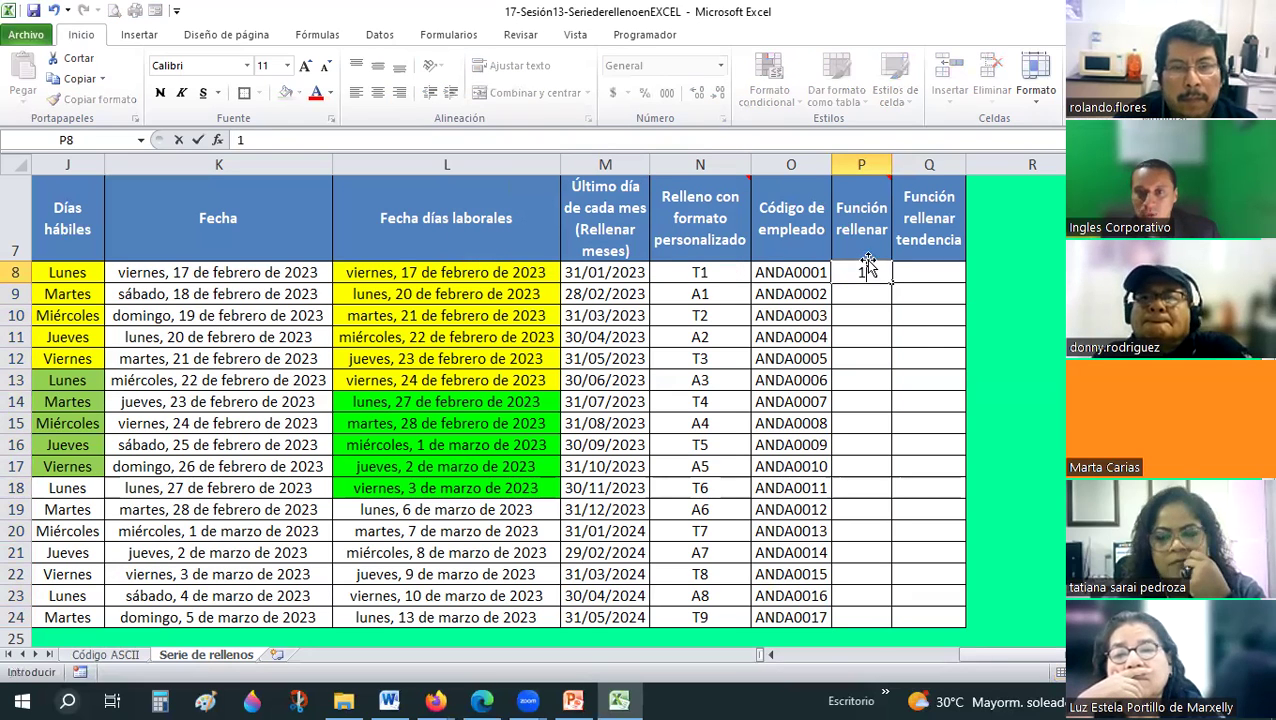
type("1")
Fill P8:P24 with a linear series in steps of 5.
left_click(857, 613, "shift")
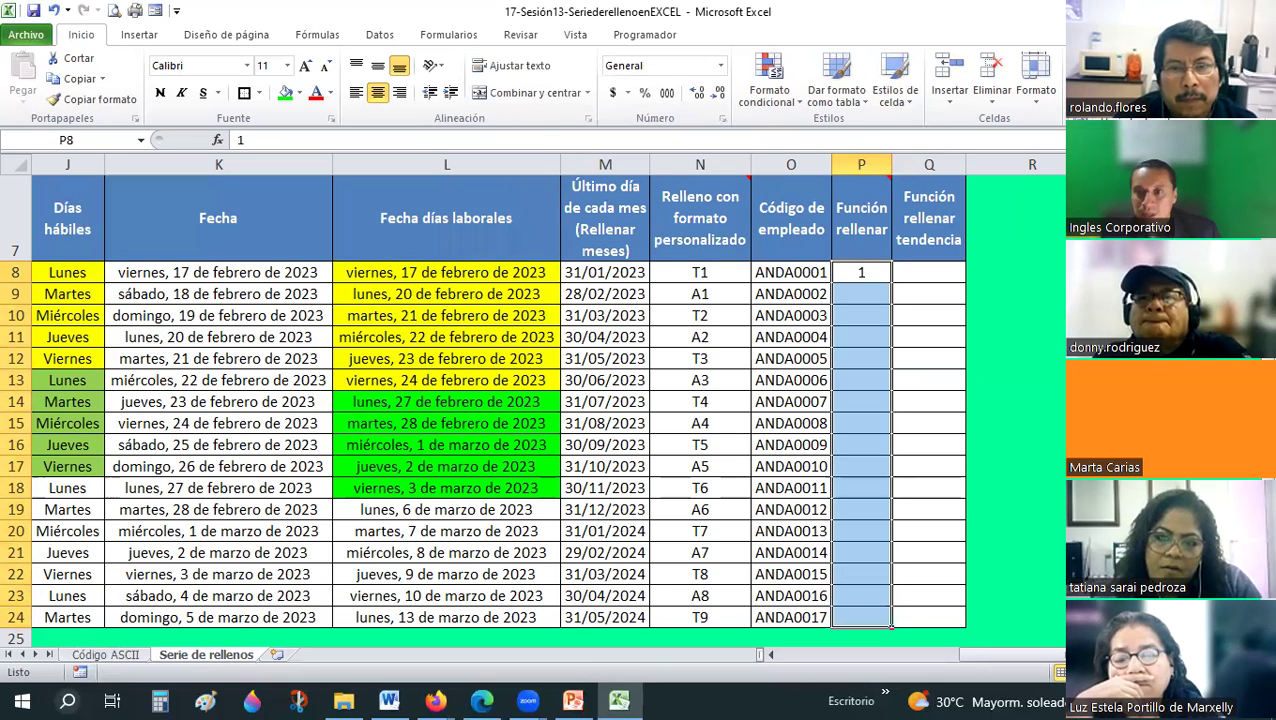
key("alt+o")
key("r")
key("s")
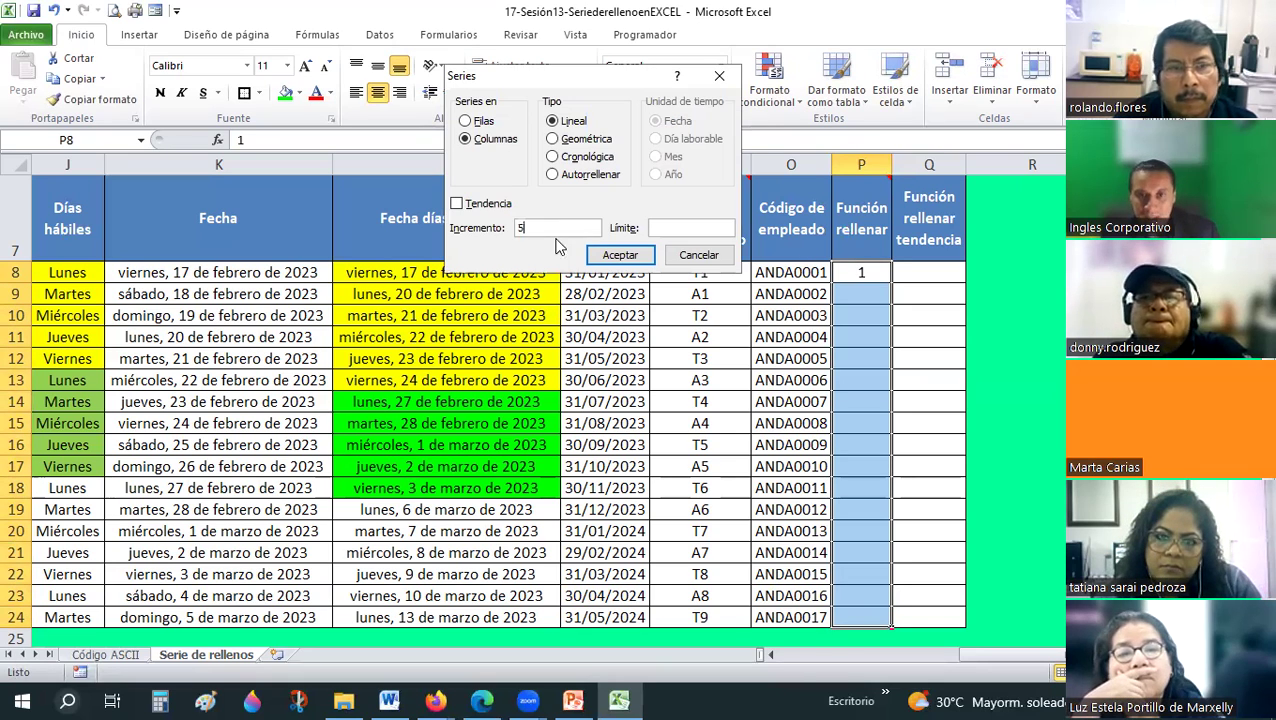
left_click(623, 252)
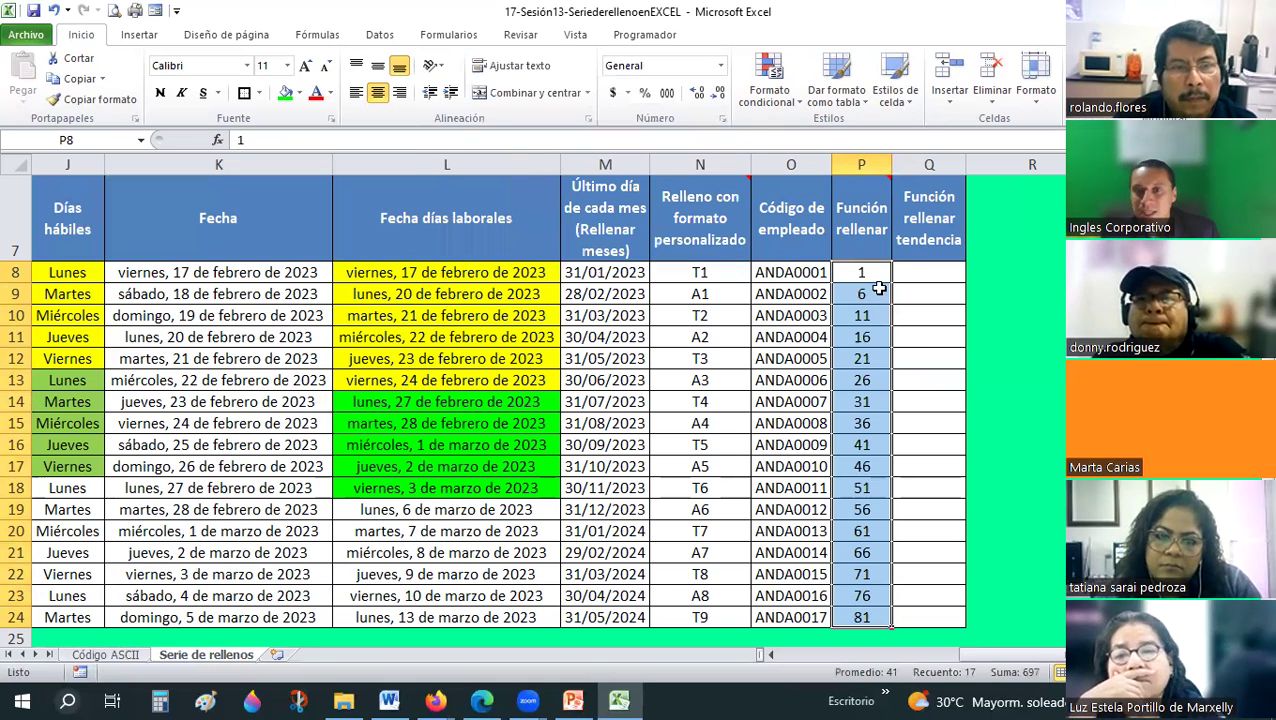
Verify the filled values 1, 6, 11 and 16 in P8 through P11.
key("Down")
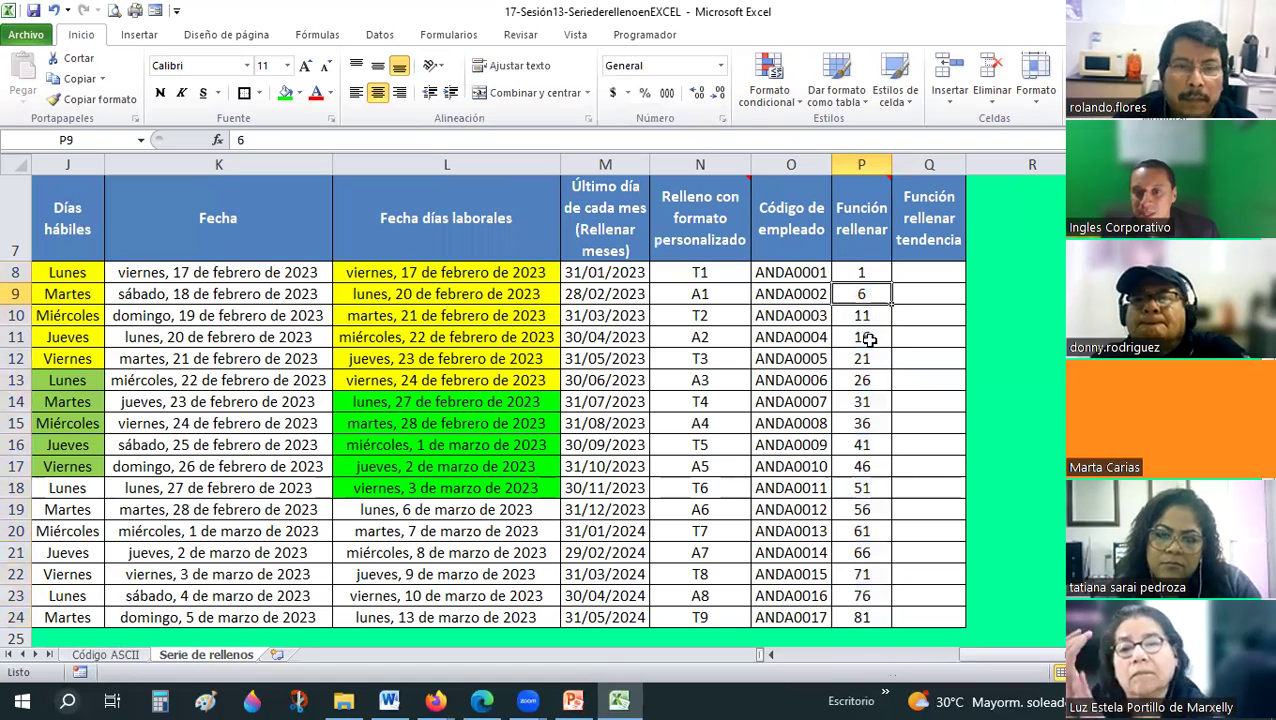
key("Down")
key("Down")
left_click(875, 270)
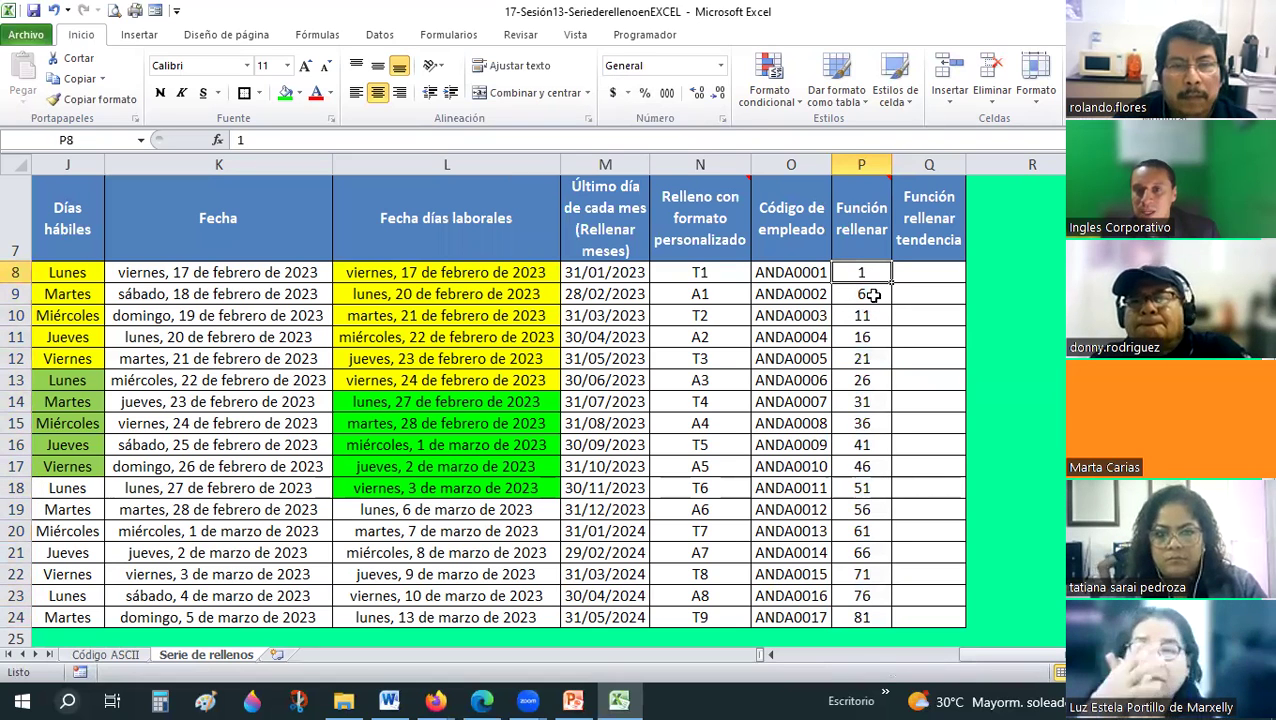
left_click(871, 293)
left_click(878, 317)
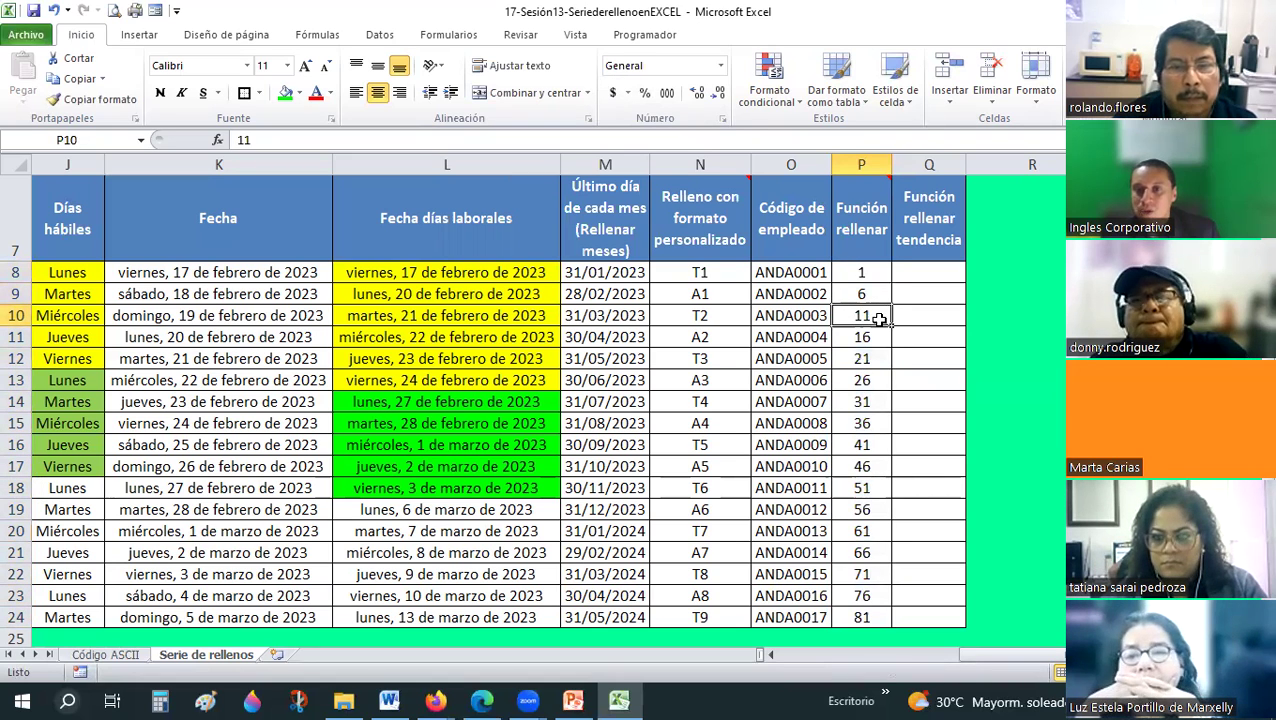
left_click(878, 337)
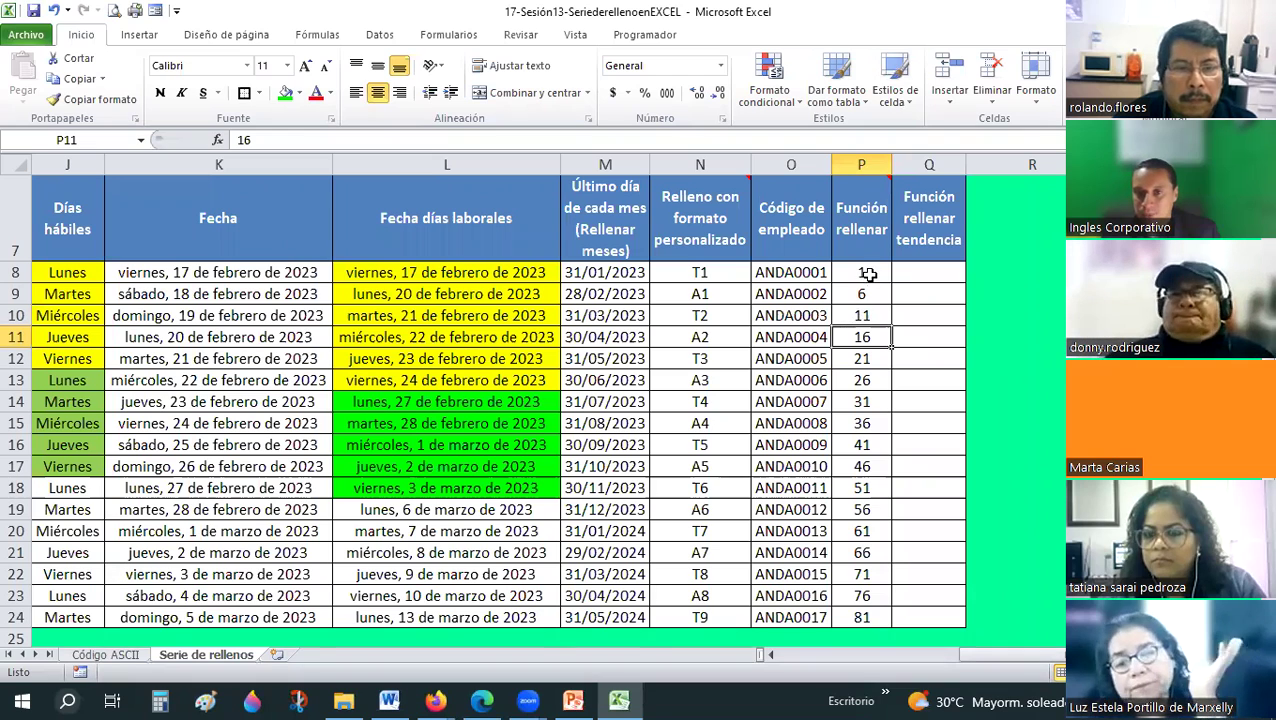
Clear the step-5 values from P9 through P24.
left_click_drag(861, 294, 861, 596)
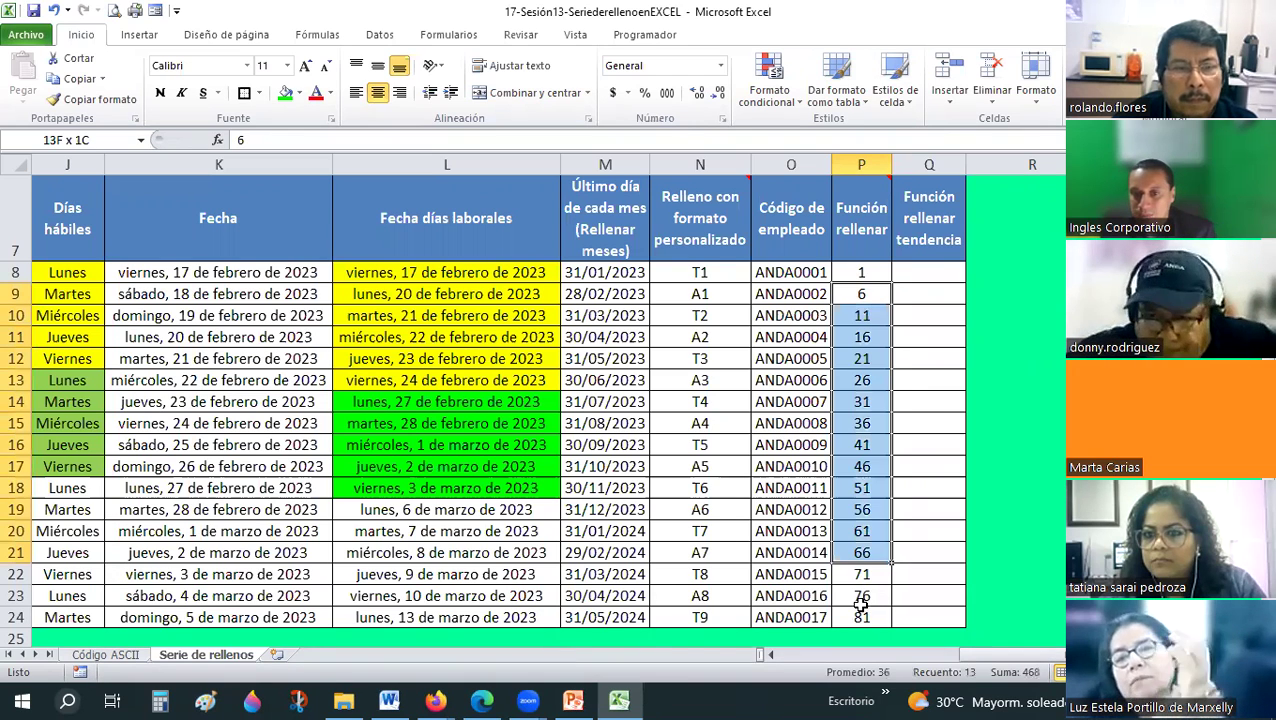
key("Delete")
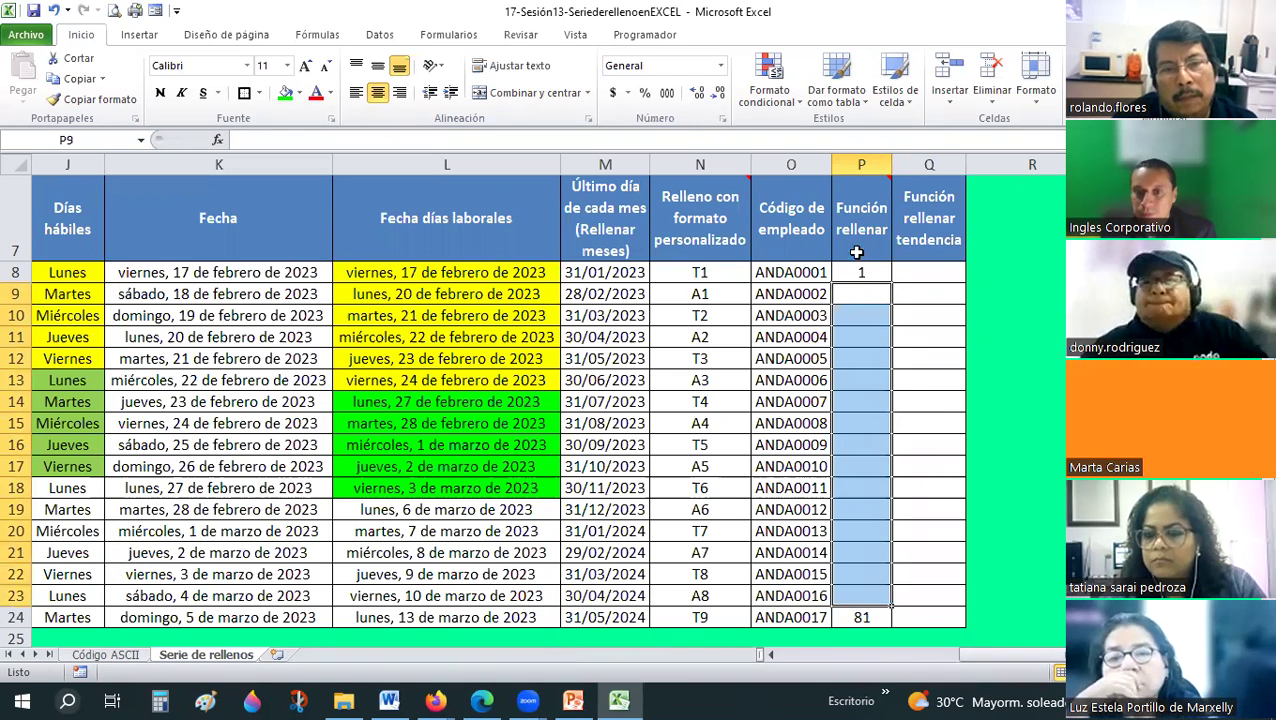
left_click(861, 612)
key("Delete")
Fill P8:P24 as a Tendencia series counting 1 through 17.
left_click_drag(861, 272, 861, 617)
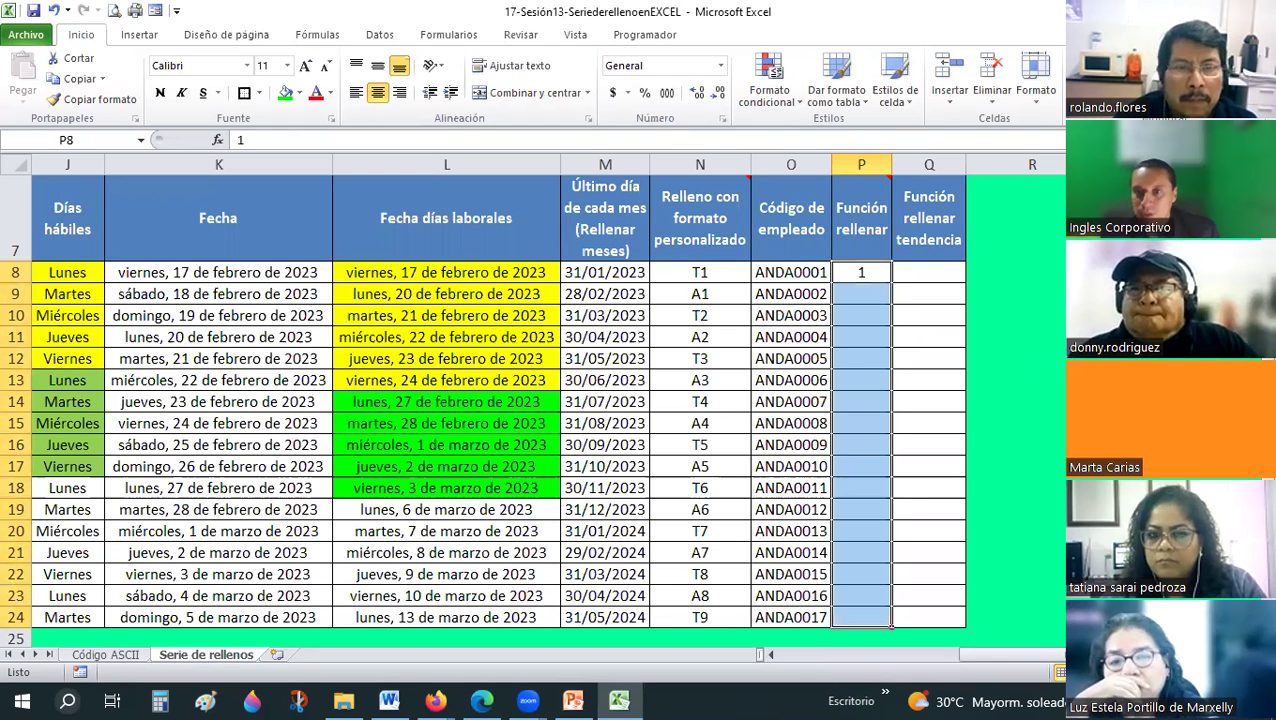
key("alt+o")
key("e")
key("i")
key("s")
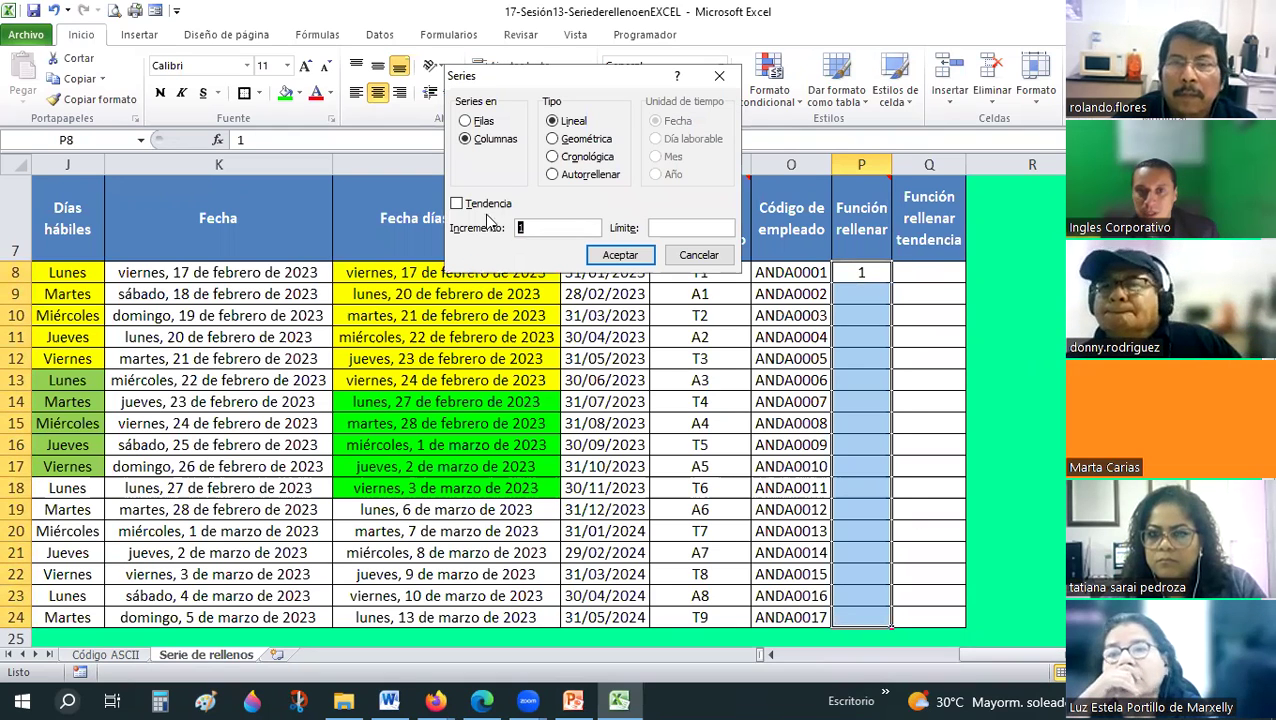
left_click(486, 203)
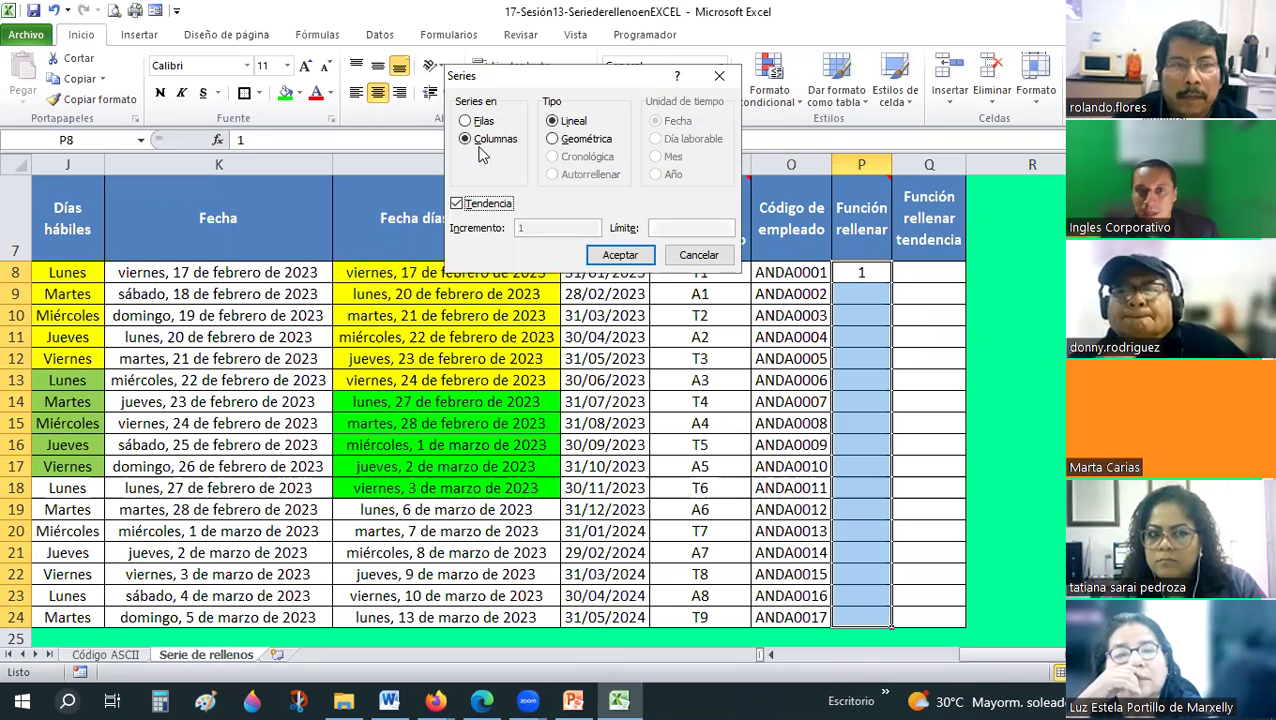
left_click(612, 252)
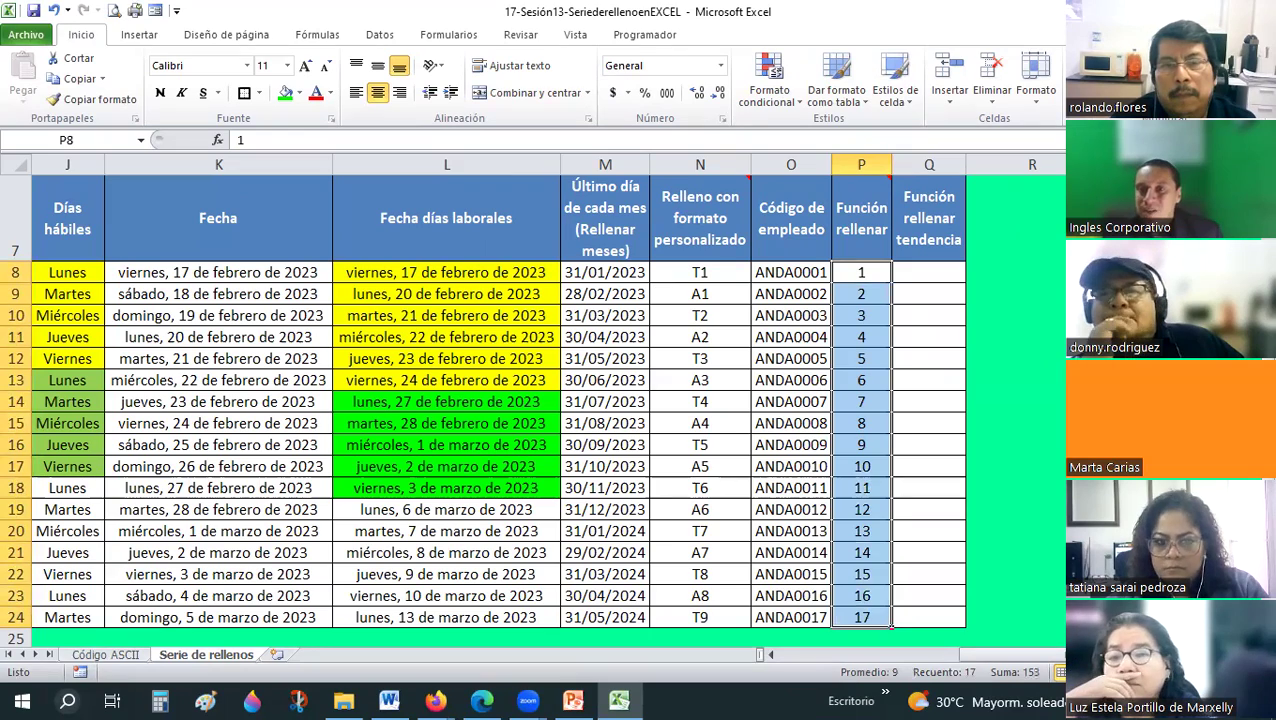
left_click_drag(770, 654, 1005, 665)
left_click_drag(1046, 316, 1046, 316)
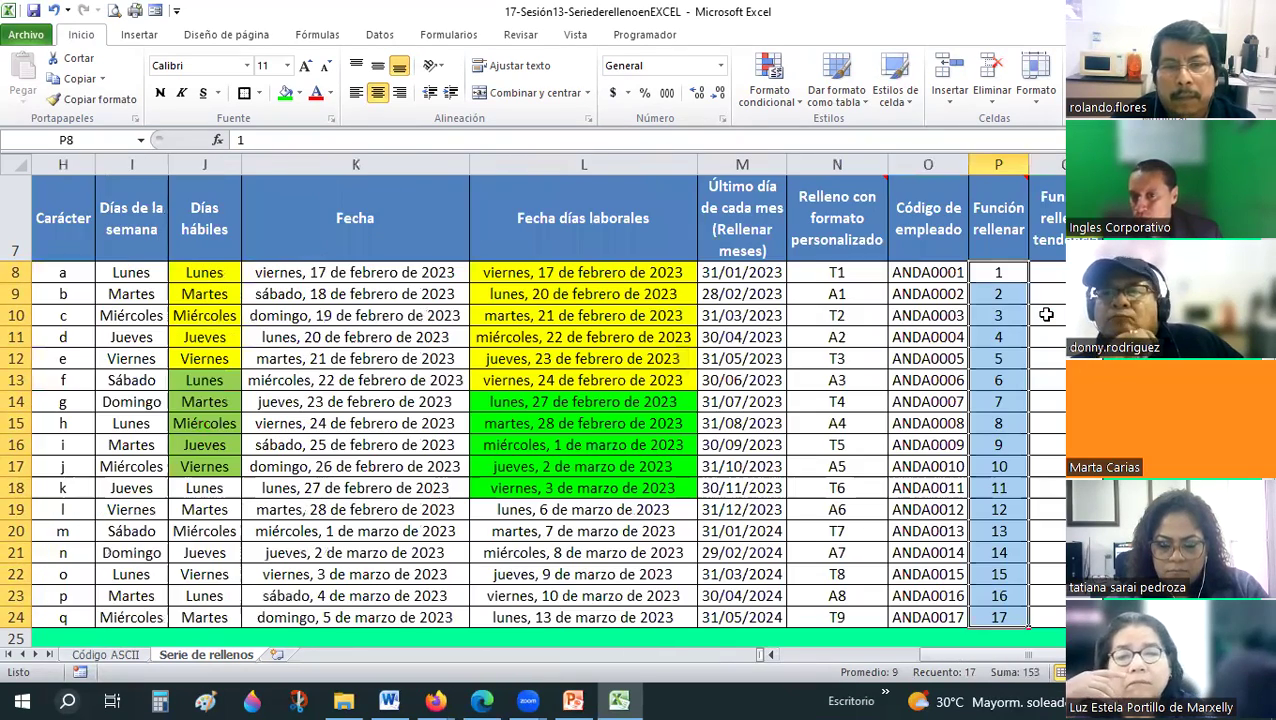
key("Up")
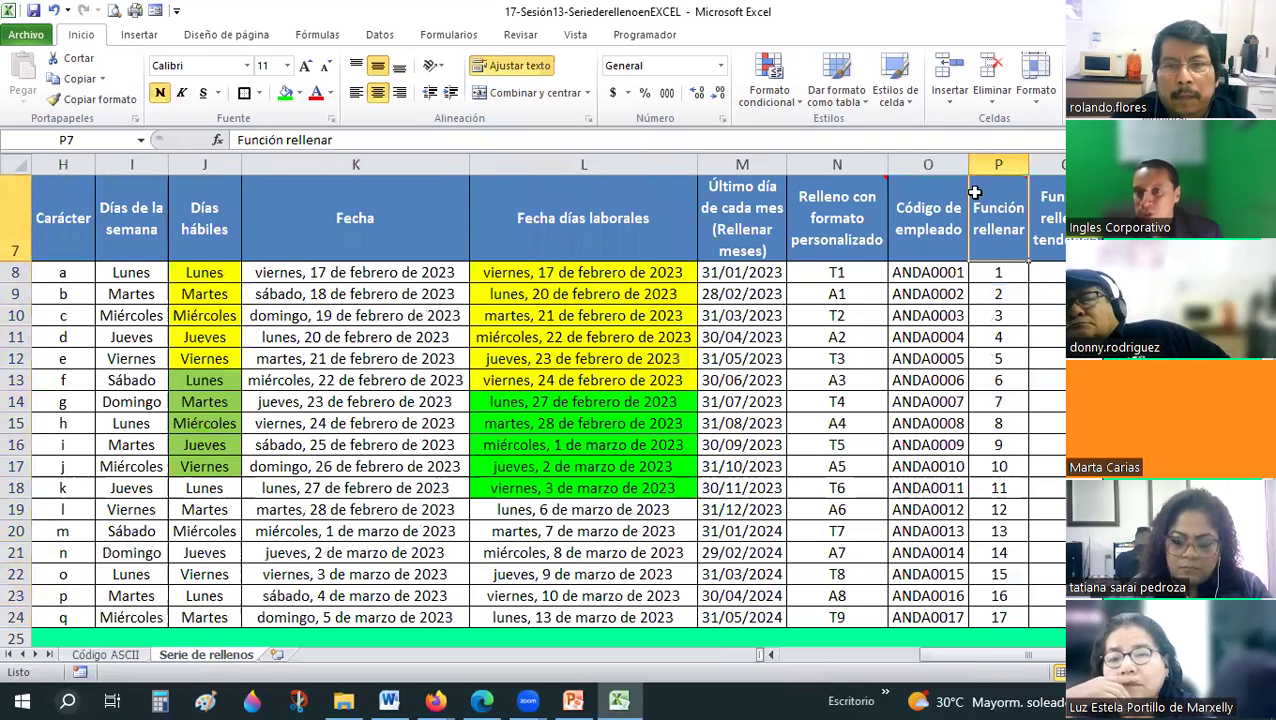
left_click(895, 316)
scroll(910, 332, "up", 1)
left_click_drag(928, 339, 940, 596)
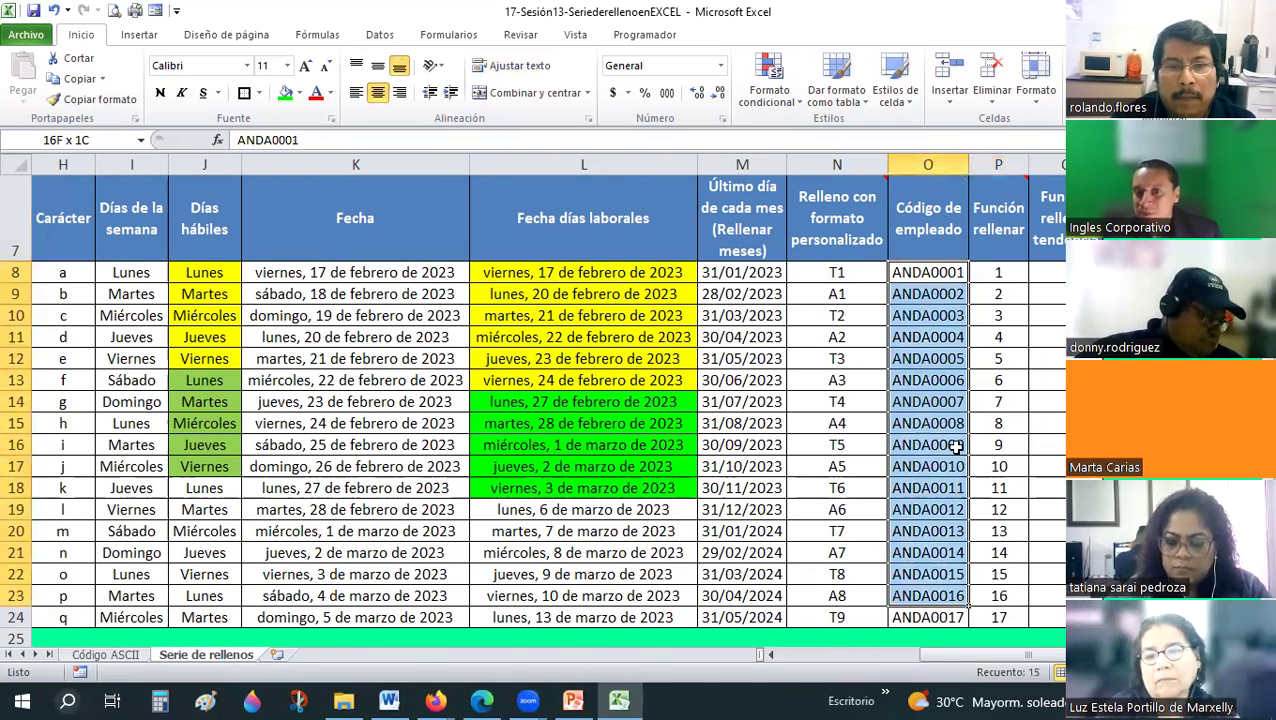
left_click_drag(955, 447, 939, 311)
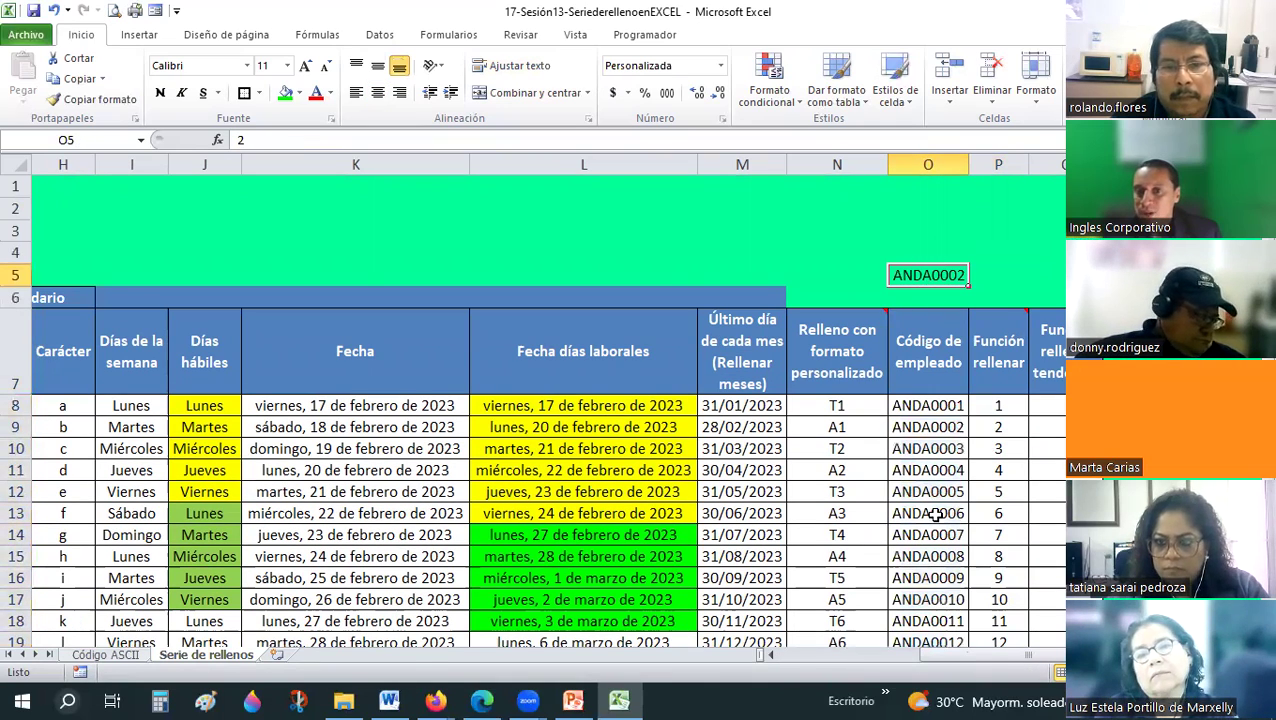
left_click(963, 411)
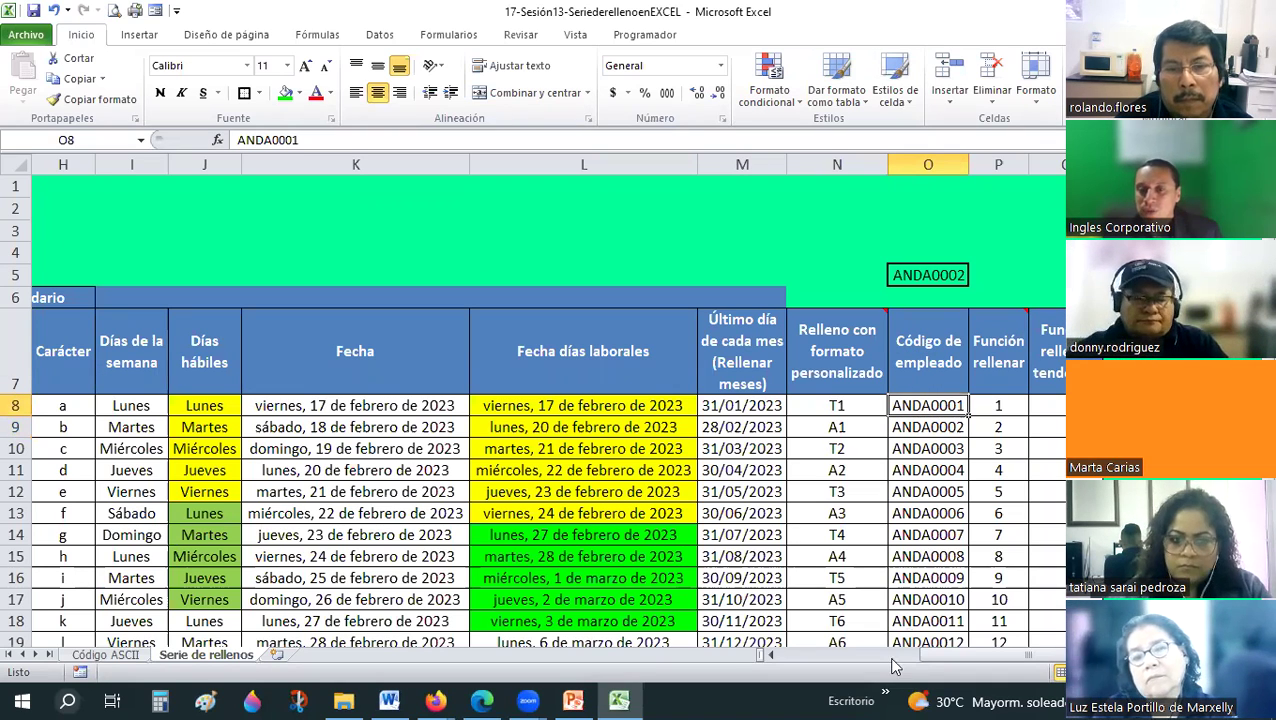
scroll(888, 656, "left", 5)
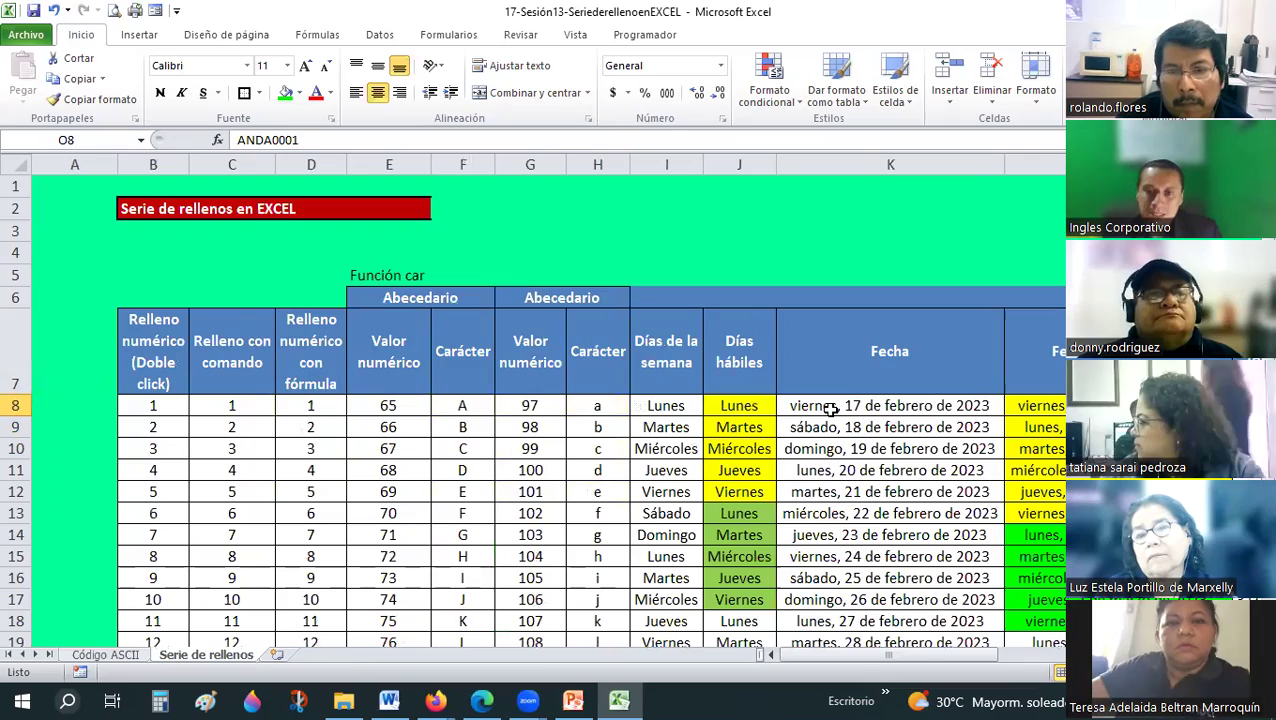
left_click(830, 409)
scroll(830, 409, "down", 2)
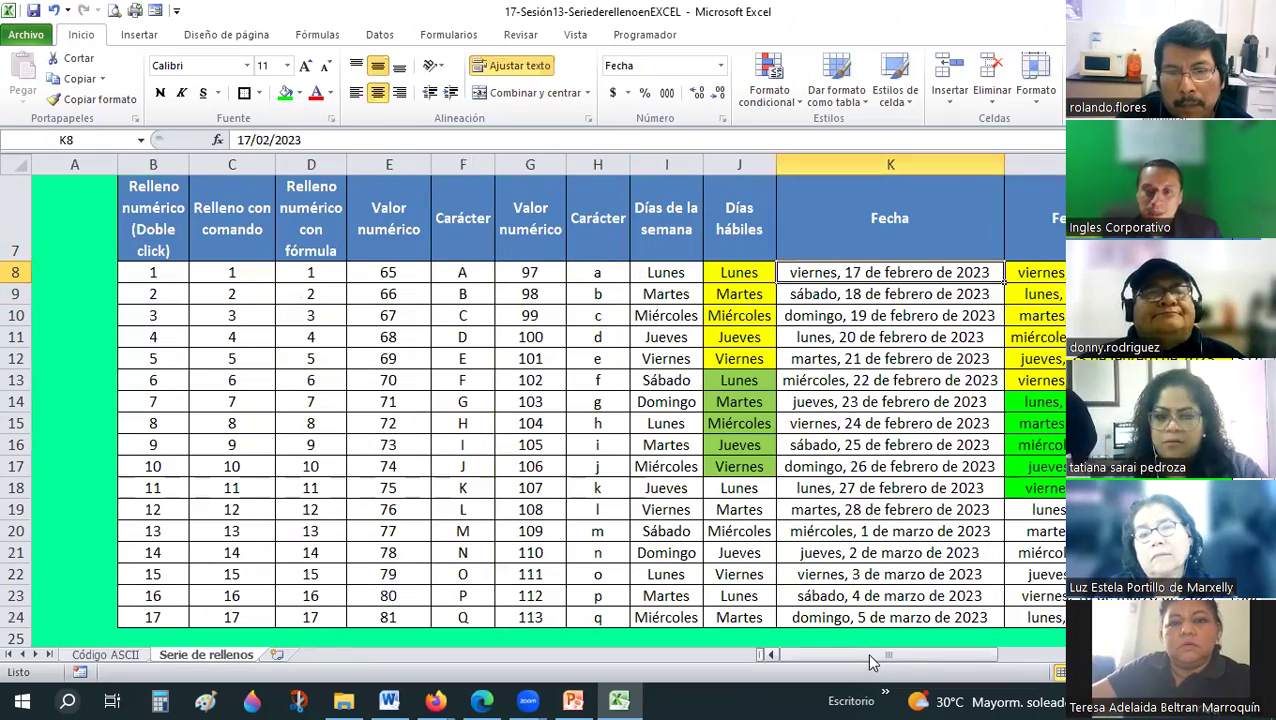
mouse_move(866, 654)
left_mouse_down()
mouse_move(1020, 666)
mouse_move(724, 658)
left_mouse_up()
left_click_drag(577, 398, 564, 376)
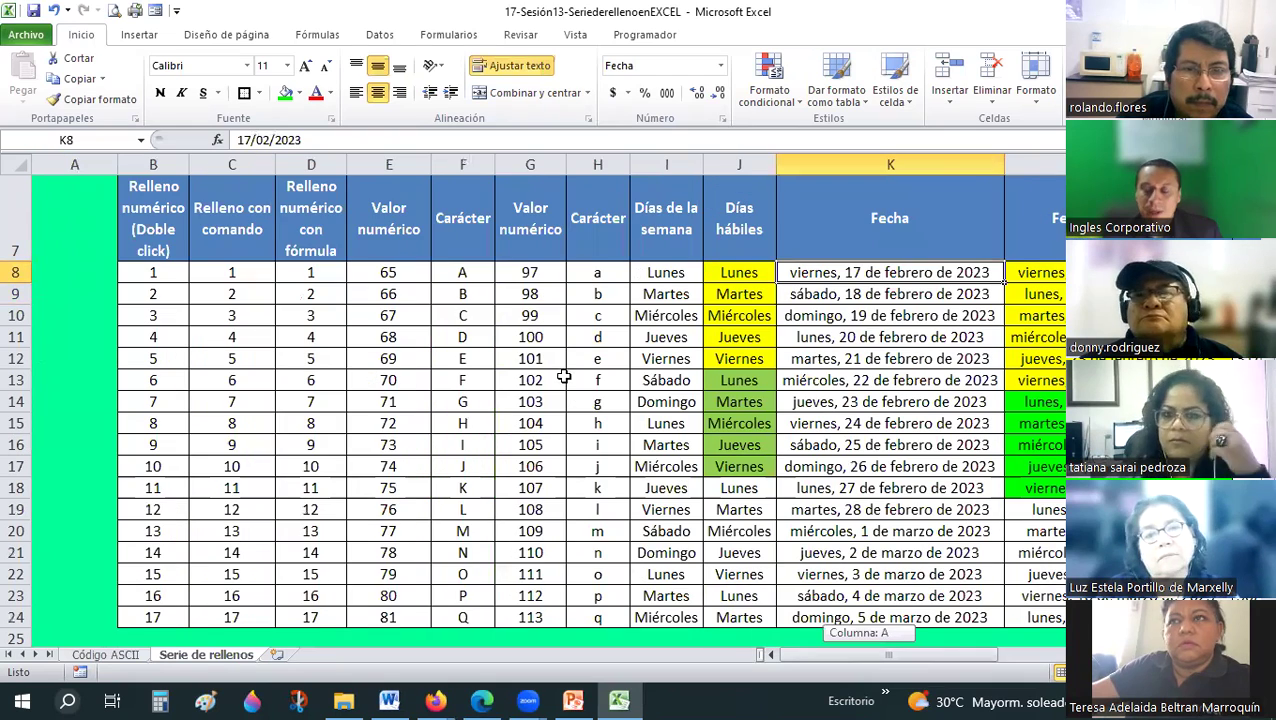
left_click(562, 379)
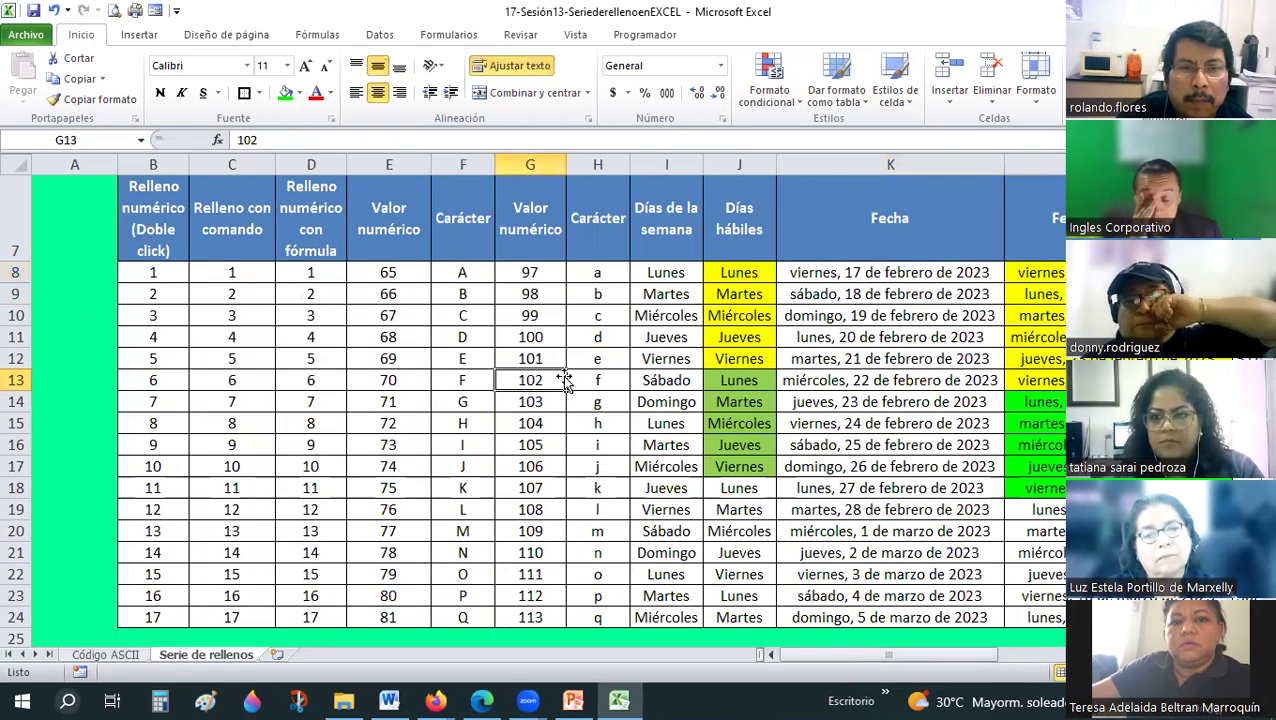